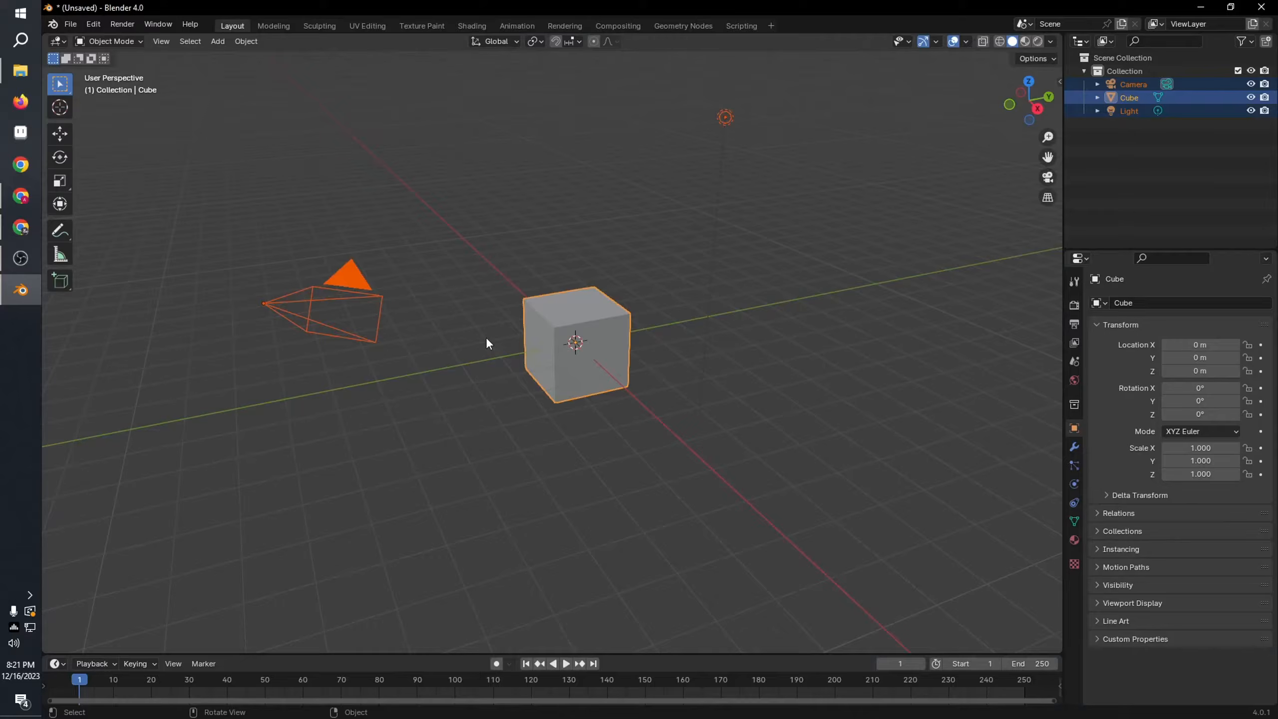
Step: Delete the default camera, cube and light, and add a mesh plane to the empty scene
key(Delete)
key(shift+a)
mouse_move(567, 362)
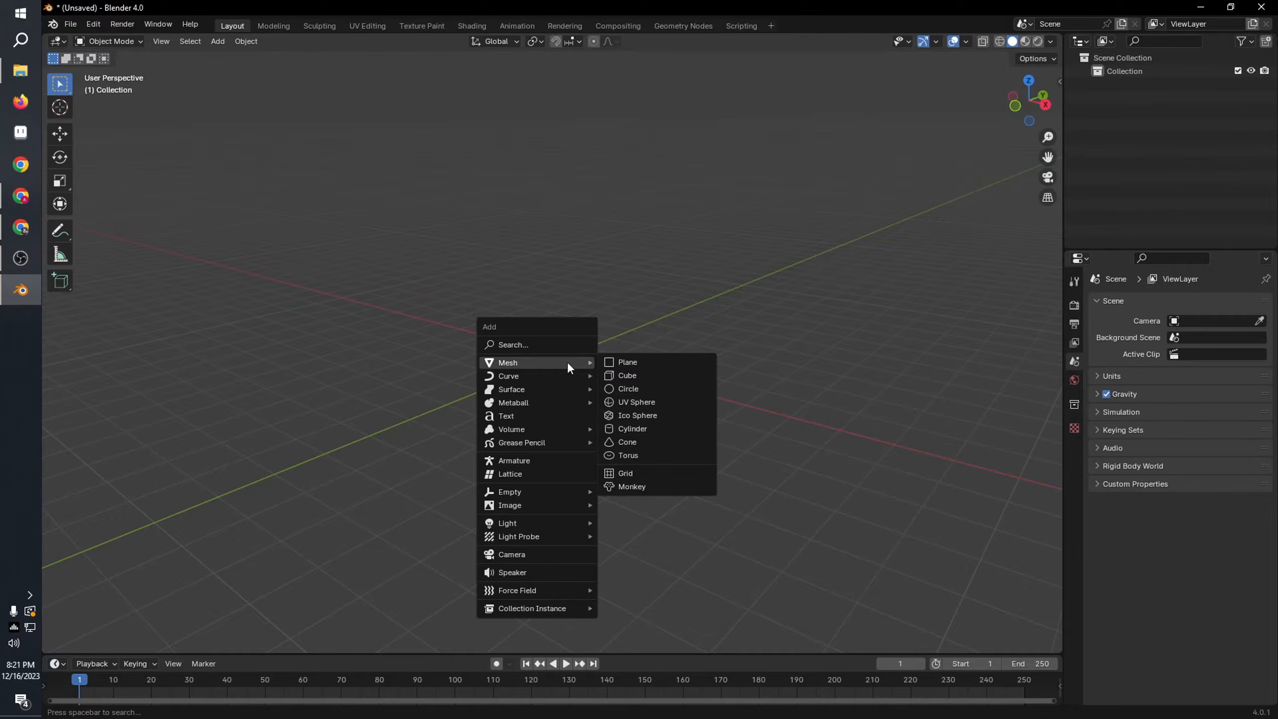
click(627, 362)
Step: Rotate the plane 90° about the Y axis so that it stands upright
key(KP_1)
key(r)
key(y)
key(9)
key(0)
key(Return)
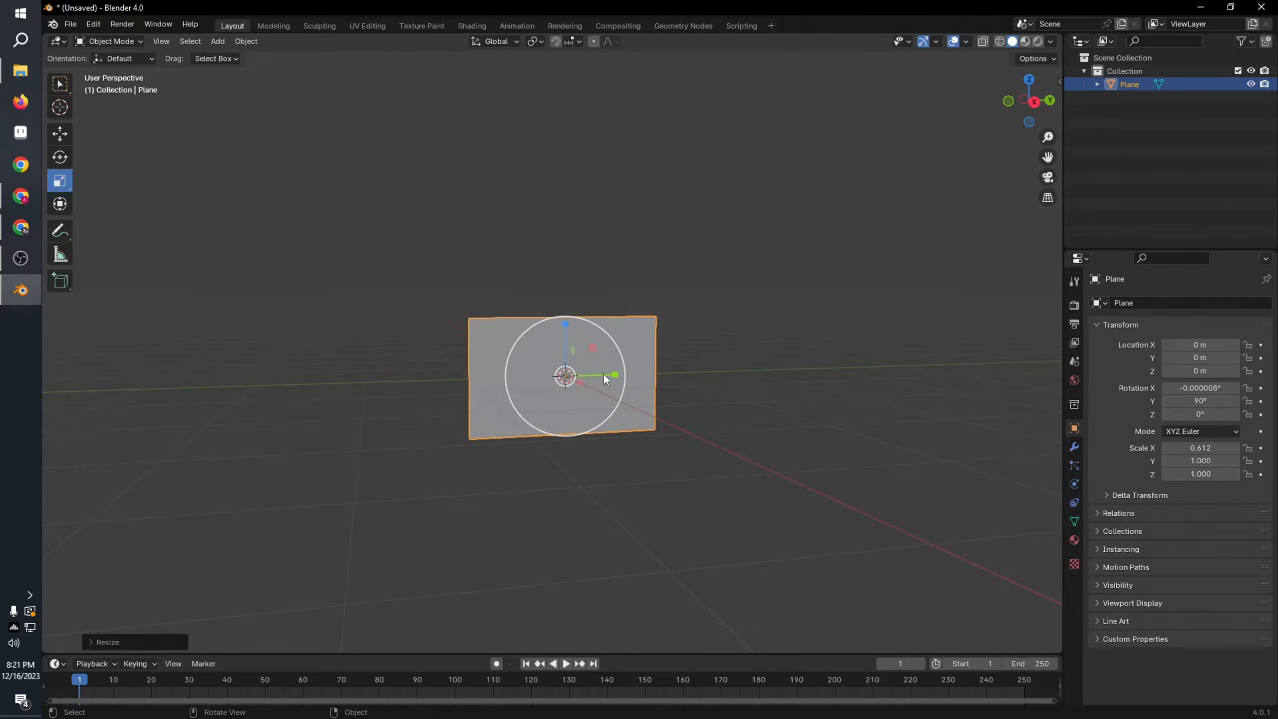
Step: Scale the plane to about 0.61 by 0.66 and raise it until its lower edge rests on the grid floor
drag(604, 373, 592, 375)
click(59, 133)
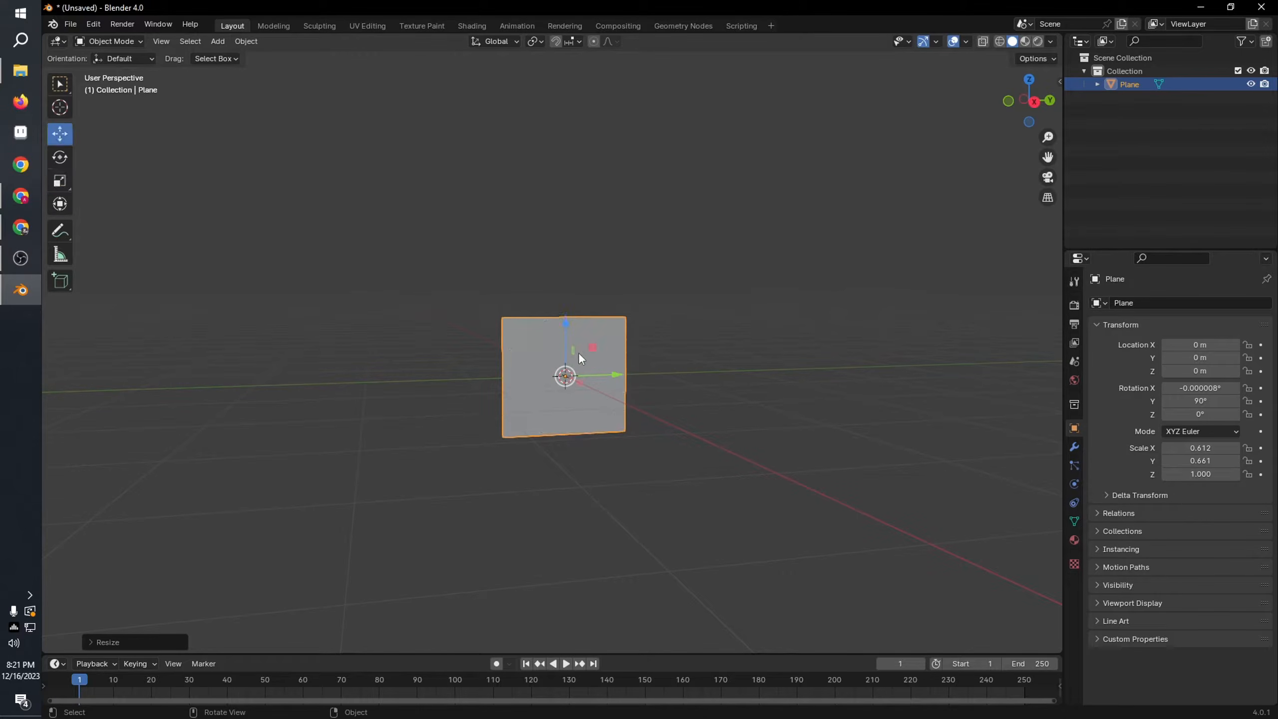
drag(566, 327, 677, 322)
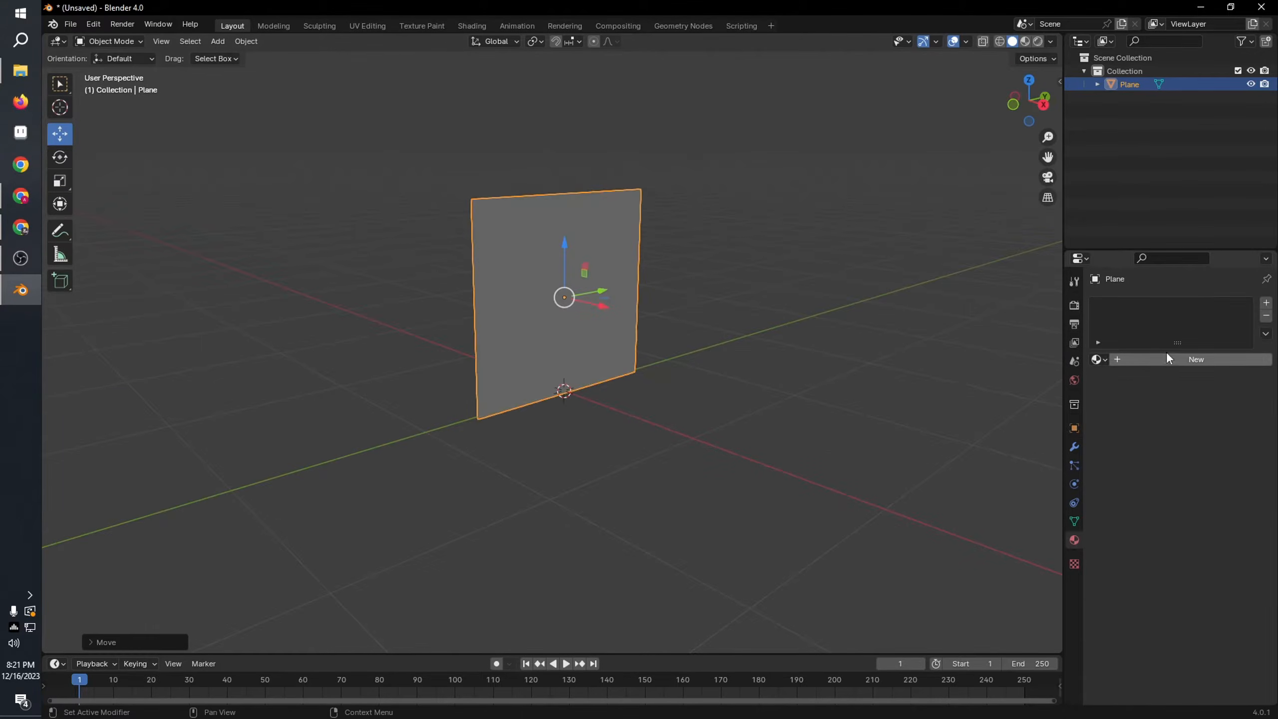
Step: Enable Backface Culling in the viewport shading options
click(1050, 41)
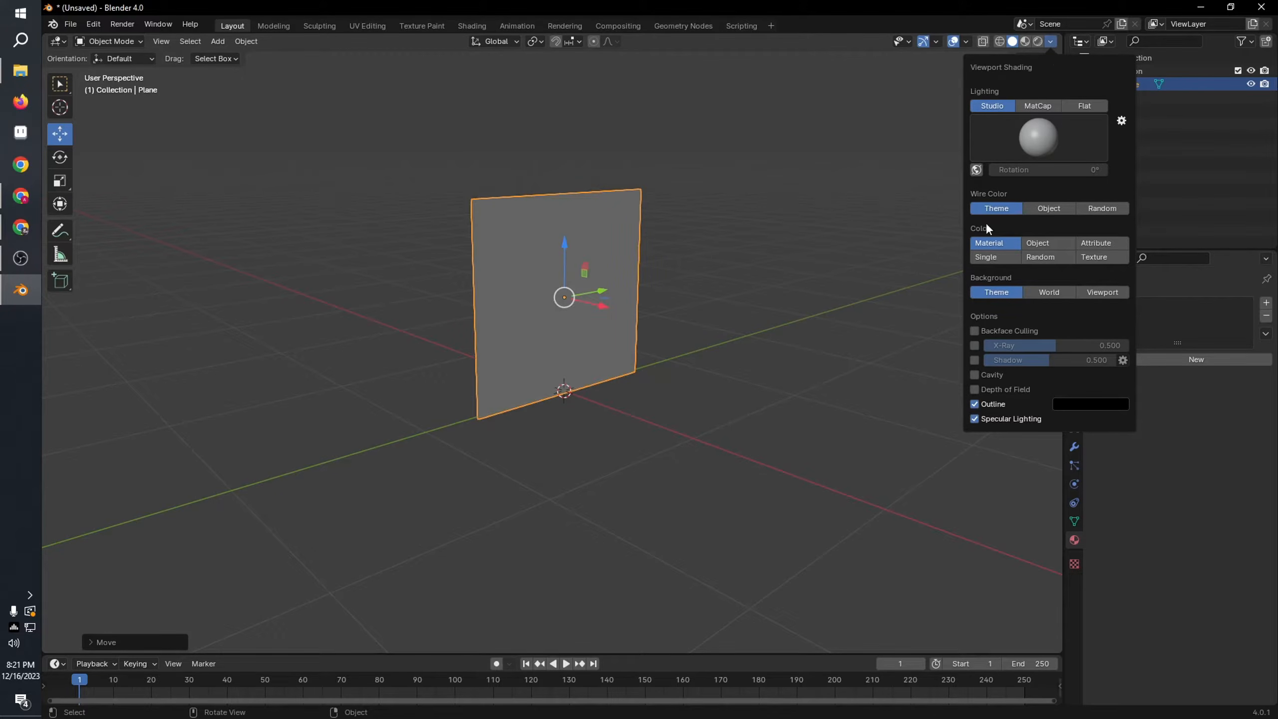
click(980, 328)
middle_drag(706, 301, 573, 302)
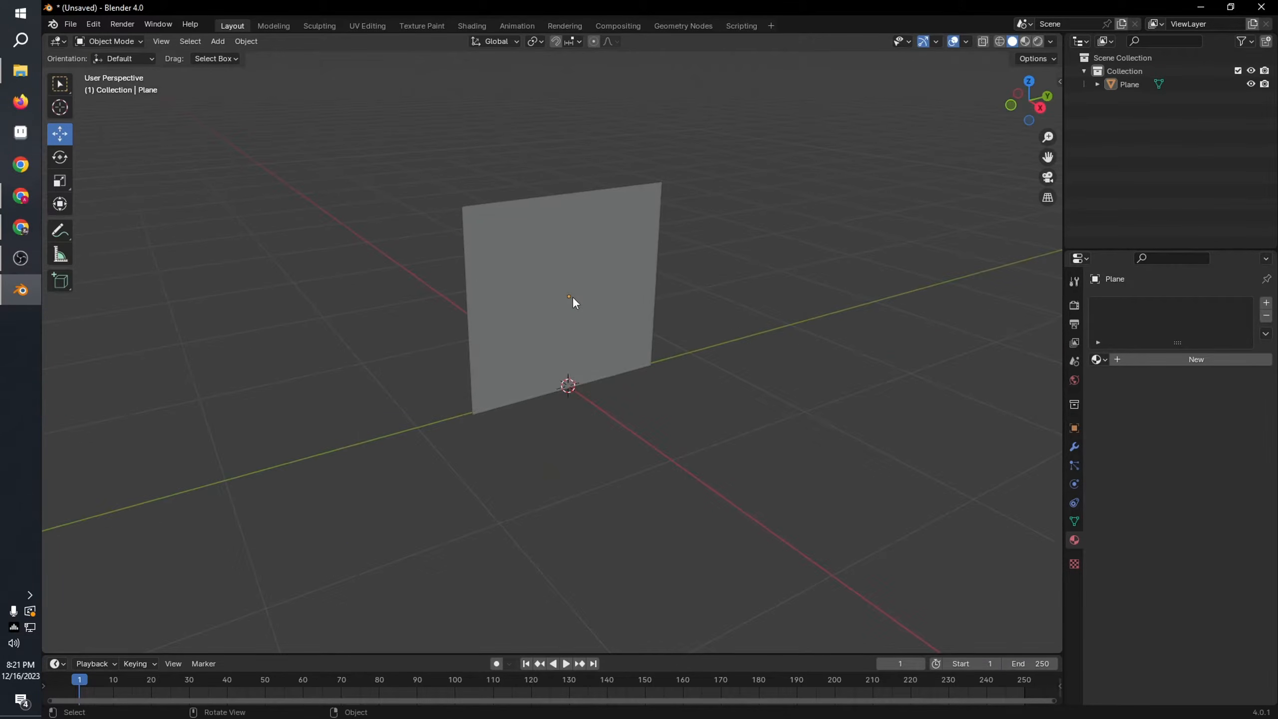
Step: Add a Solidify modifier to the plane and set its thickness to 0.00001 m
click(573, 302)
click(1074, 446)
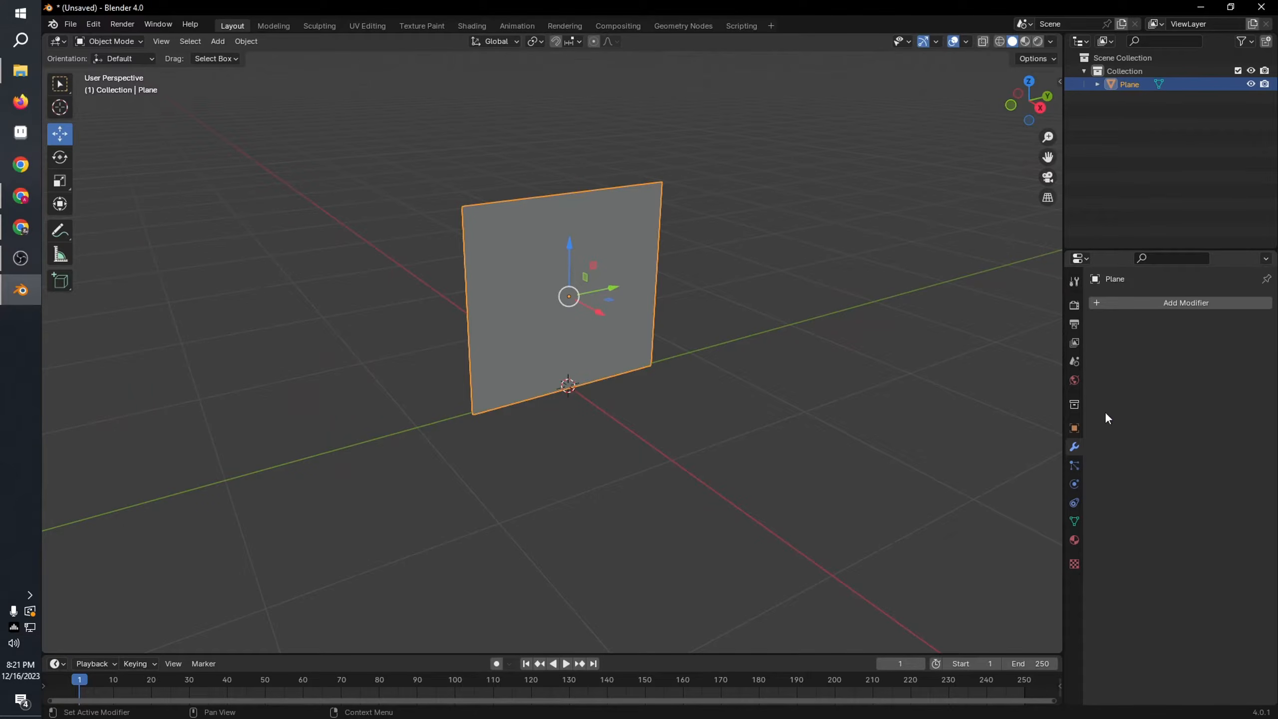
click(1161, 305)
click(1132, 305)
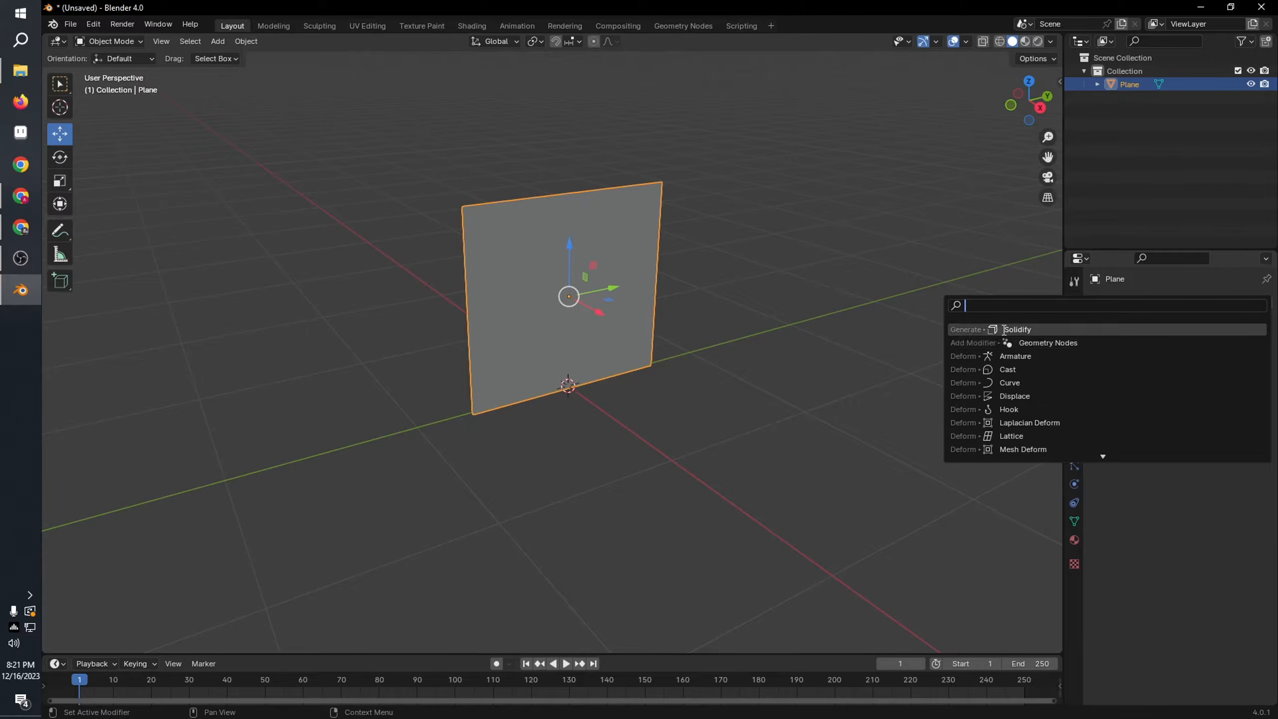
click(1128, 330)
click(1203, 361)
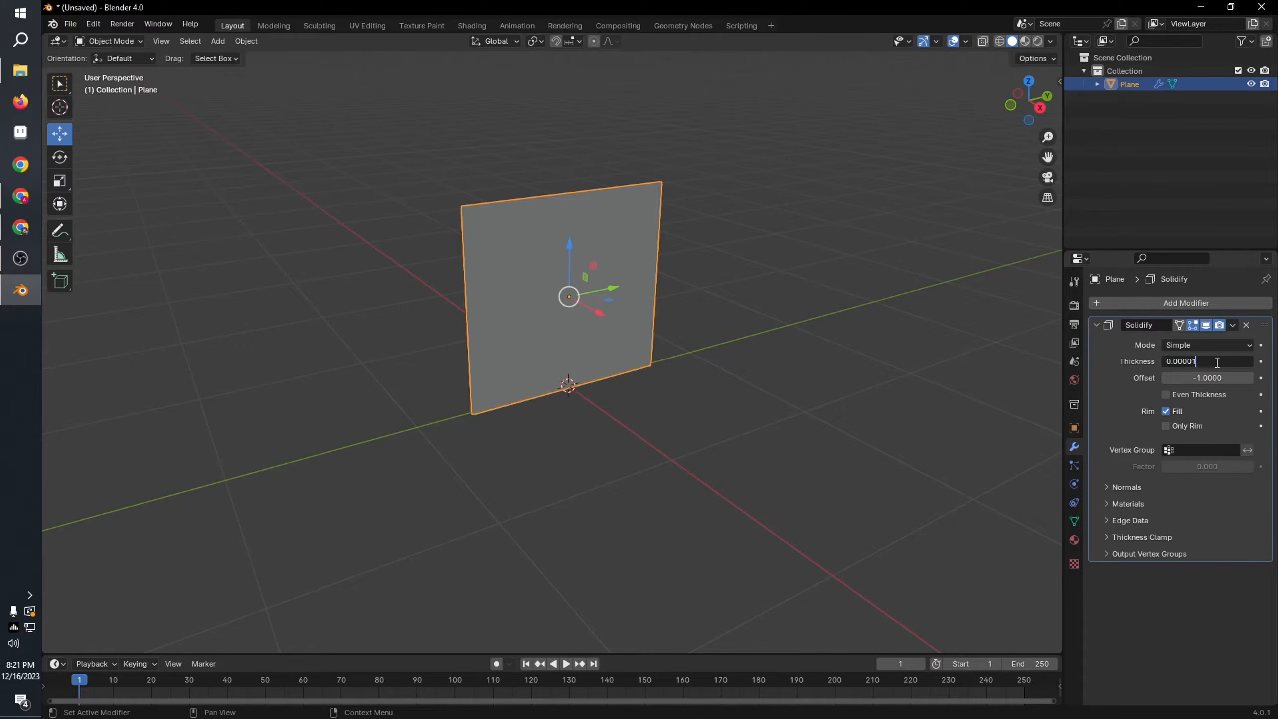
text(0.00001)
key(Return)
Step: Apply the Solidify modifier to the plane and leave the plane selected
middle_drag(488, 261, 685, 270)
scroll(624, 255, up, 6)
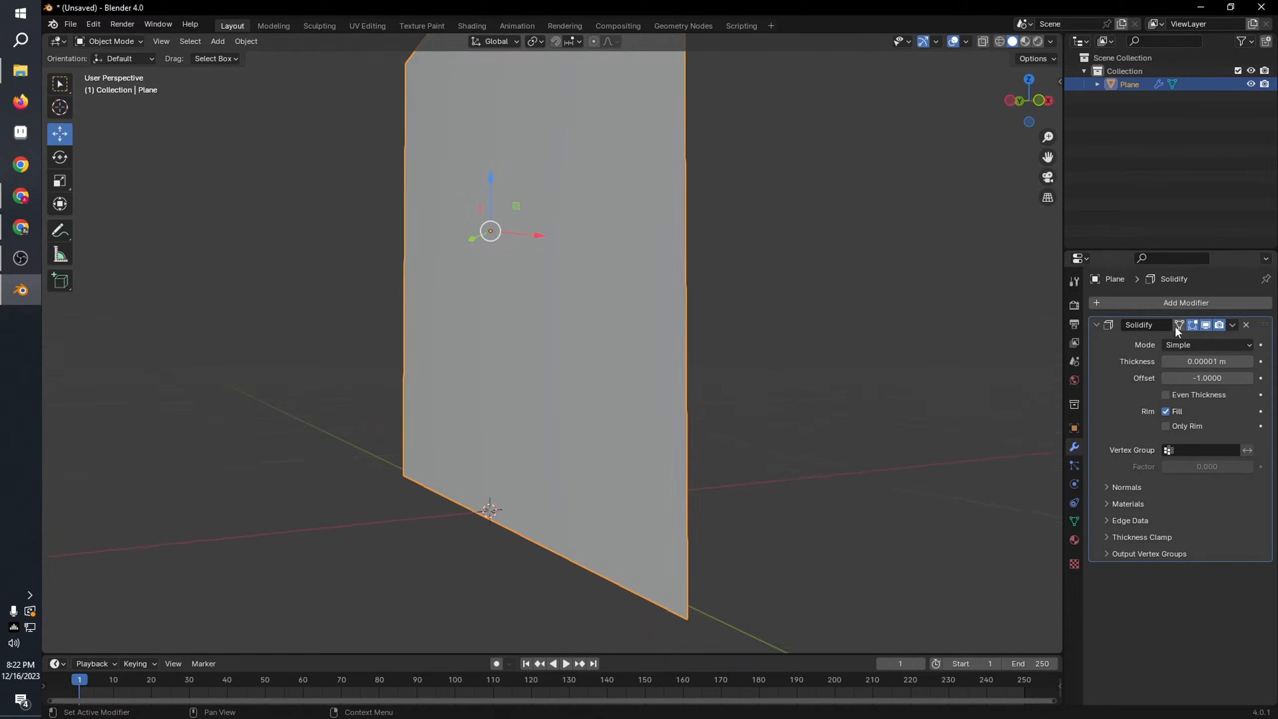
middle_drag(961, 364, 851, 371)
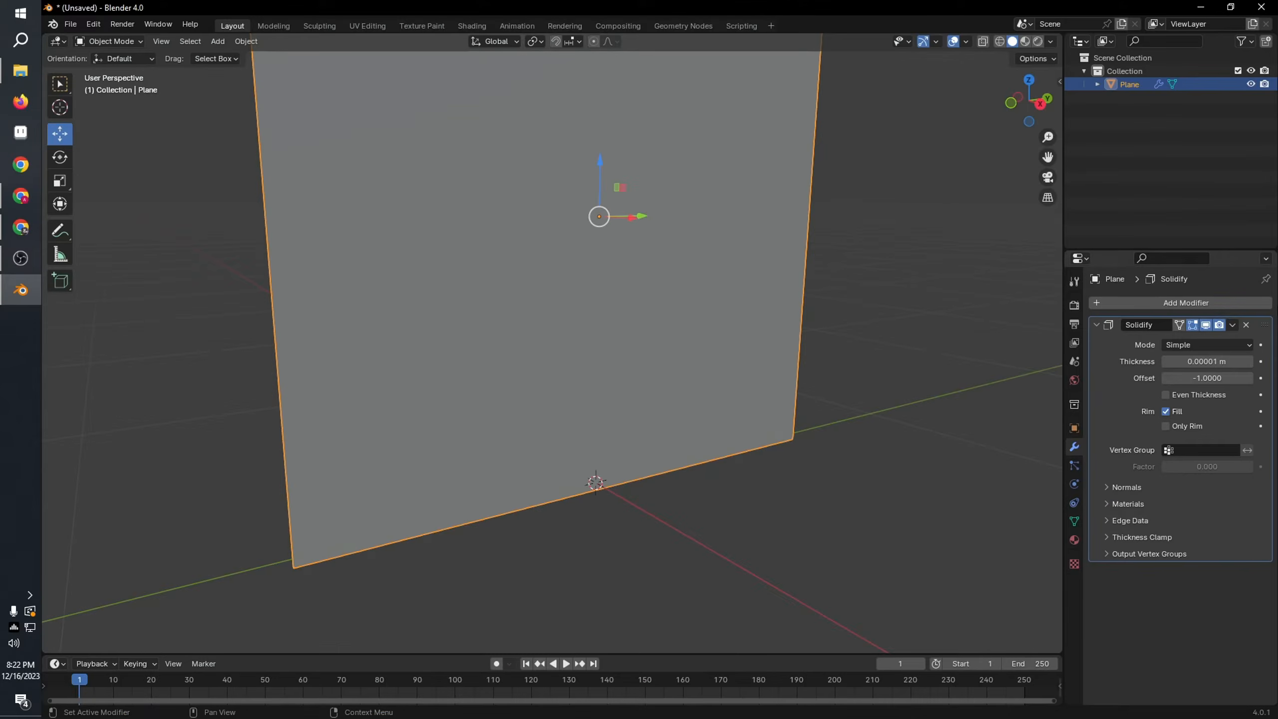
click(1233, 325)
click(1210, 341)
scroll(1021, 341, down, 5)
middle_drag(732, 337, 902, 437)
click(824, 287)
click(633, 333)
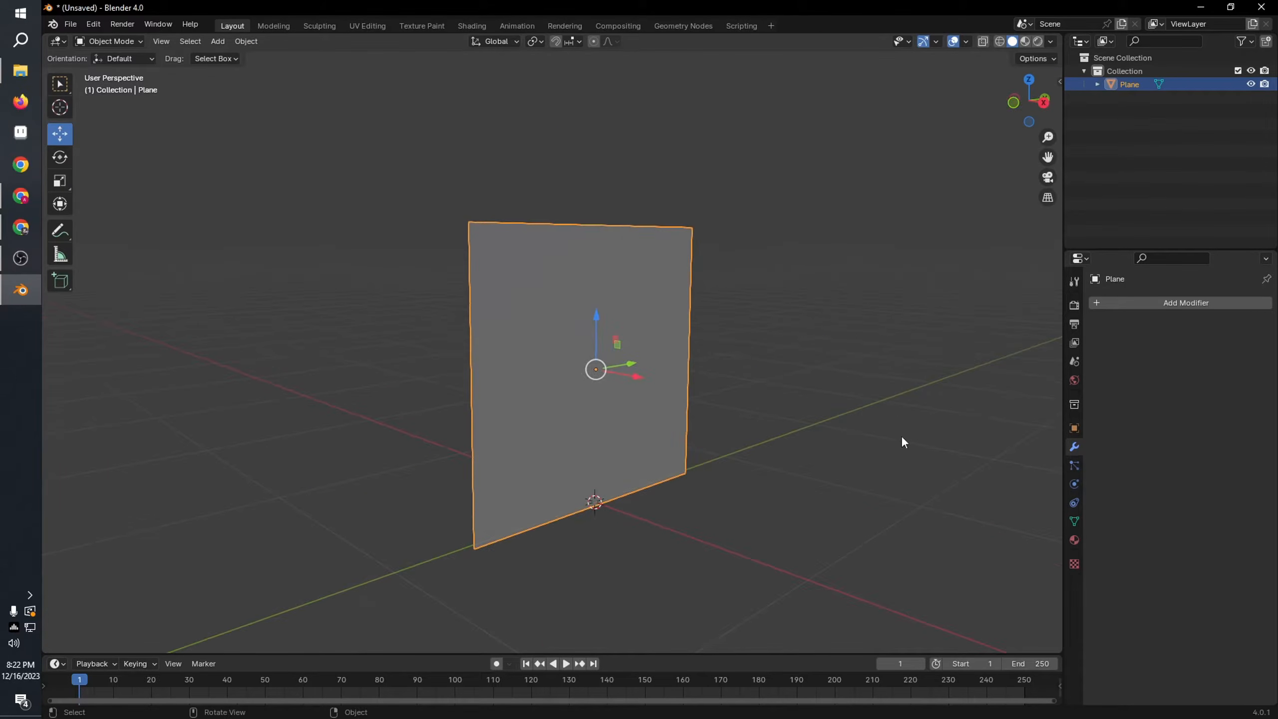
Step: Create a new material on the plane and name it bush
click(1074, 540)
click(1162, 359)
double_click(1169, 304)
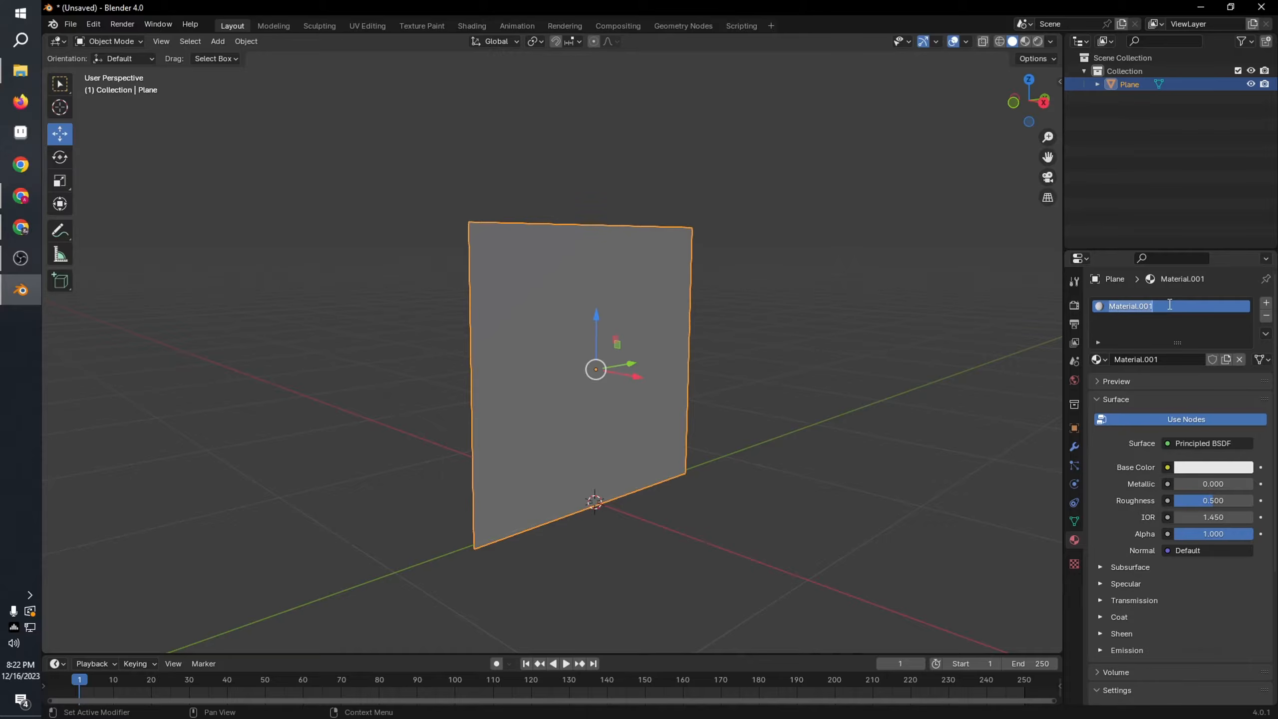
Step: Use TCom_Trees0176_1_masked_S.png as the bush material's base colour image texture and show the plane in Material Preview
click(1167, 468)
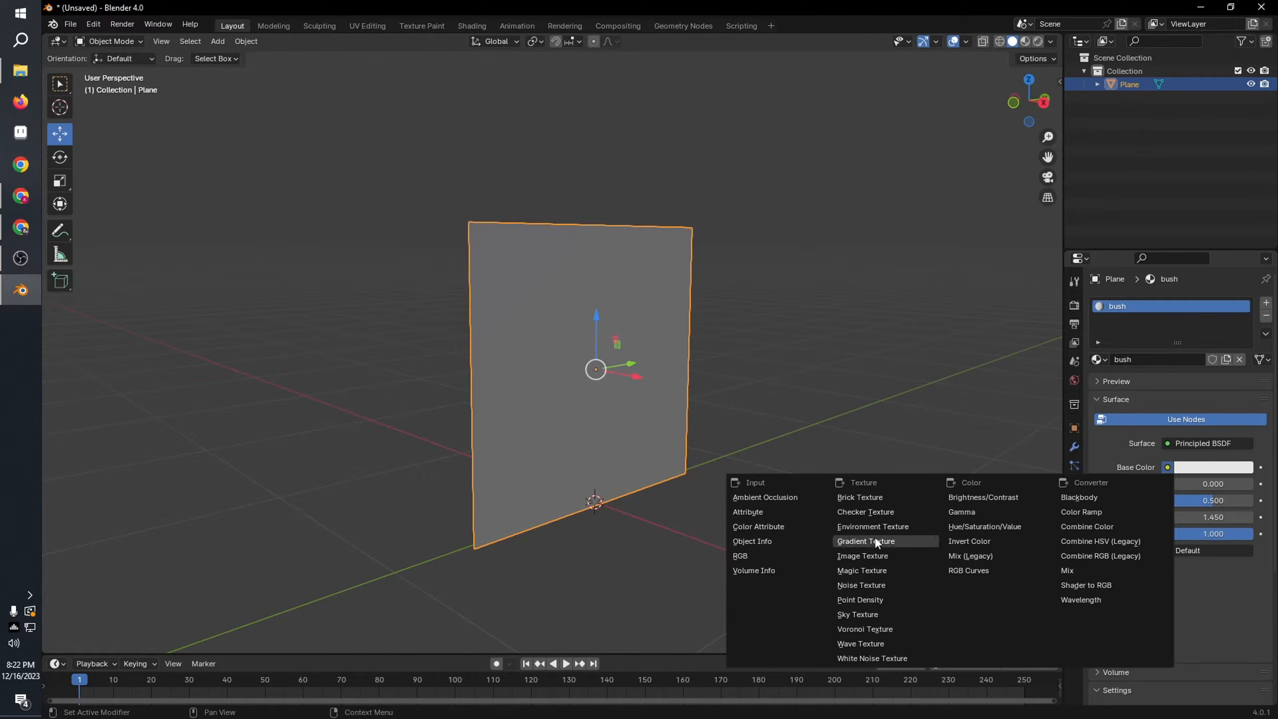
click(873, 551)
click(1214, 483)
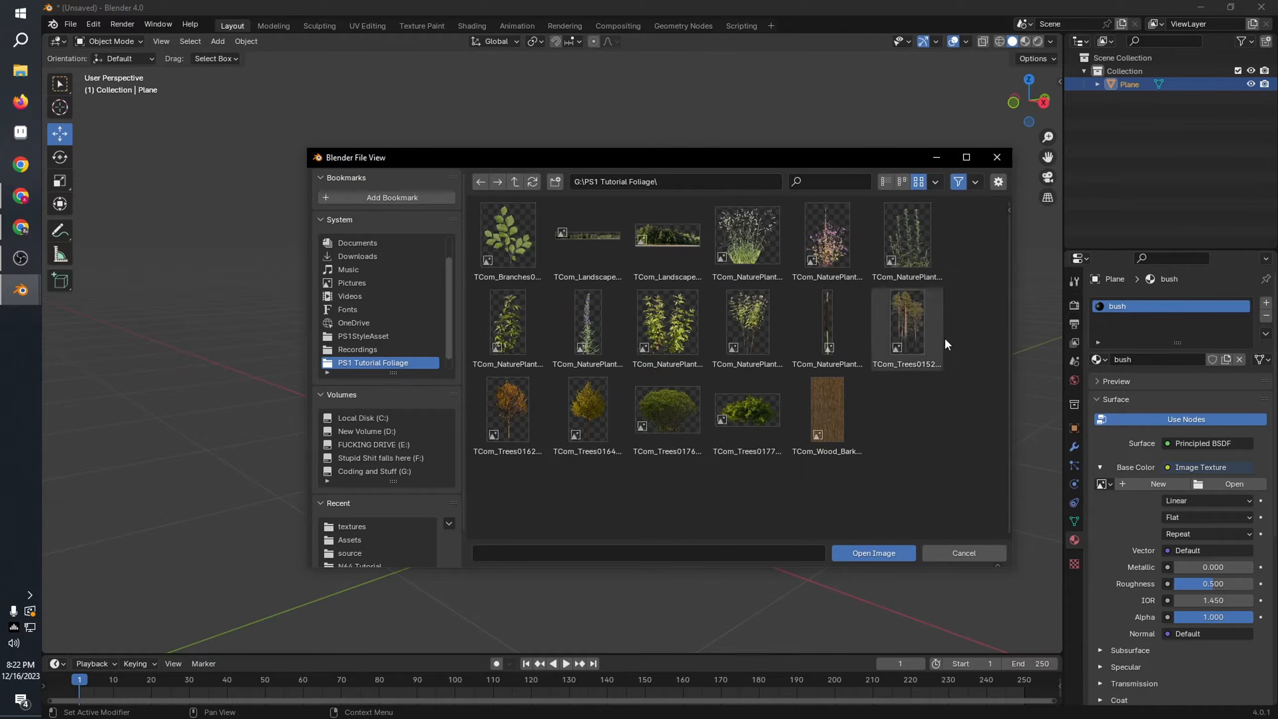
click(674, 412)
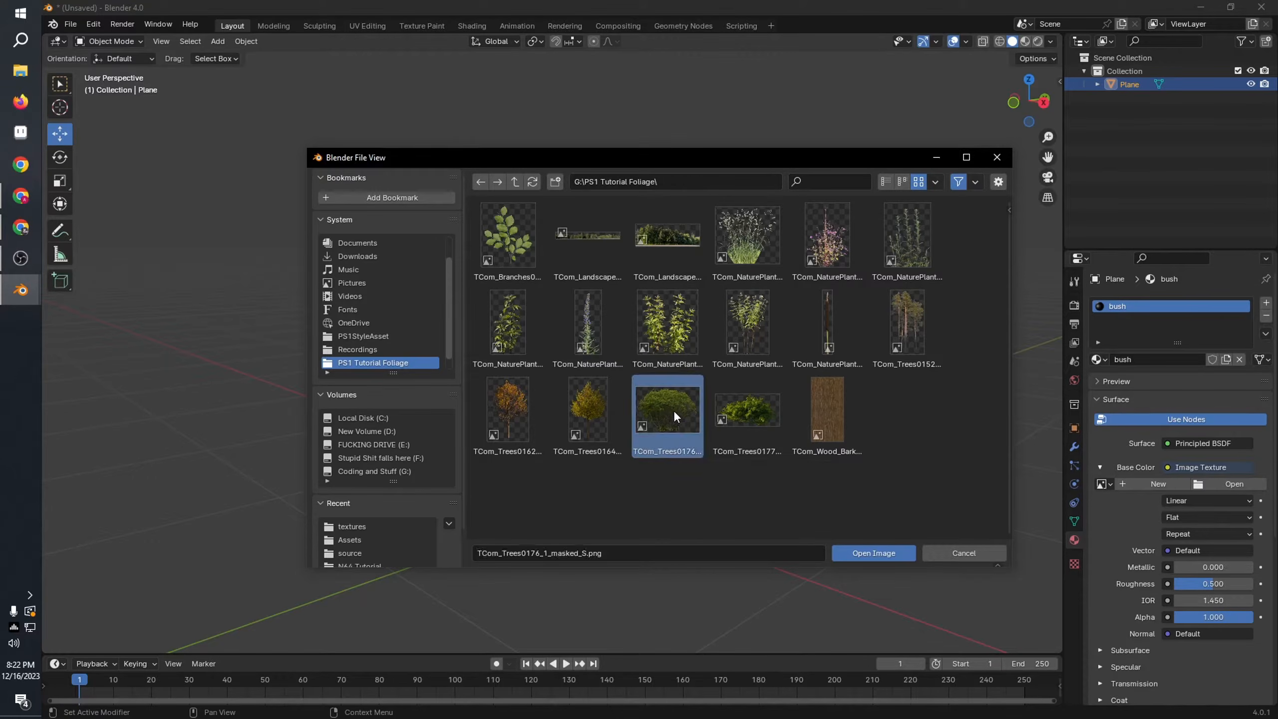
double_click(673, 410)
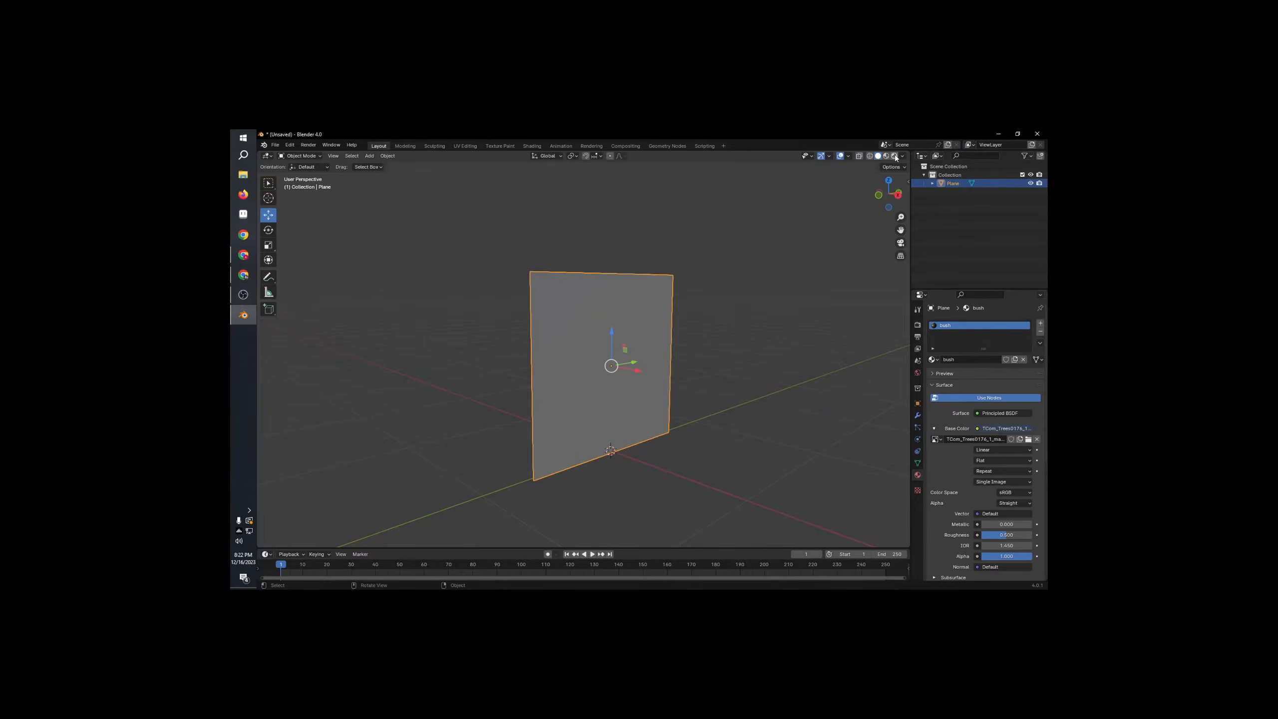
click(949, 106)
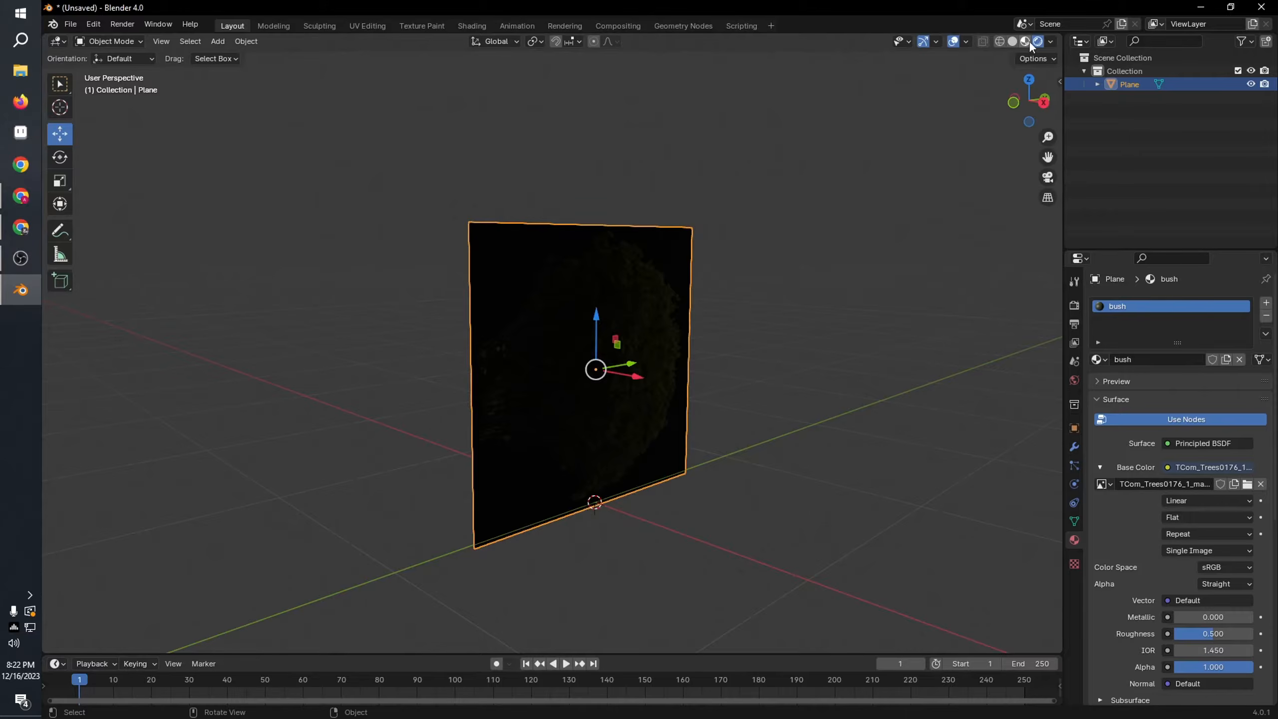
middle_drag(835, 280, 762, 274)
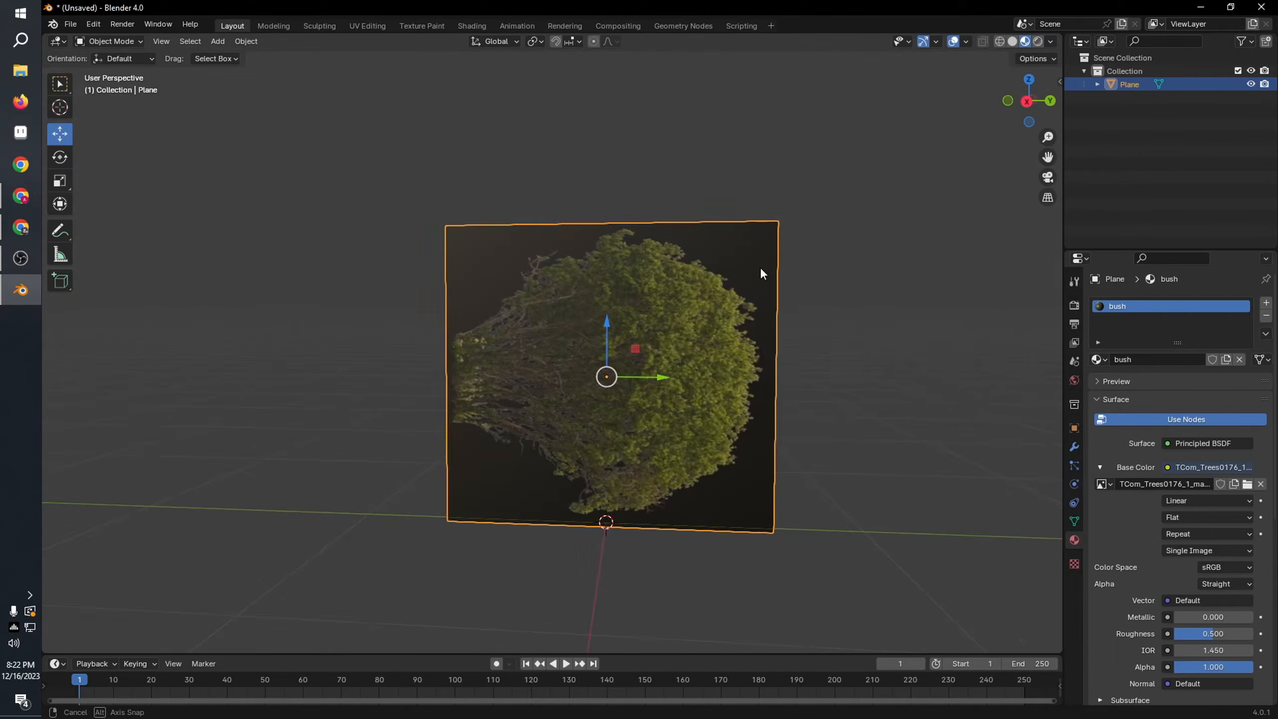
Step: Switch to the UV Editing workspace and show the plane from the right view in Material Preview
click(364, 28)
click(1037, 109)
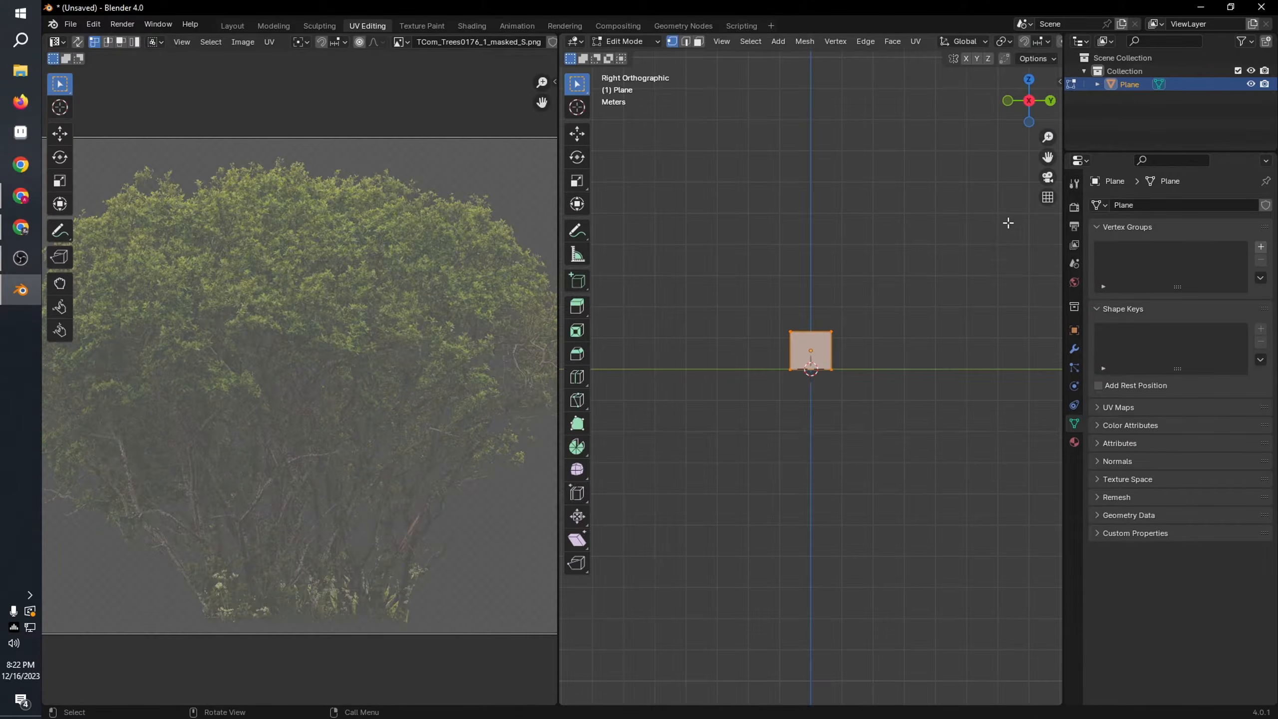
scroll(872, 390, up, 6)
scroll(1018, 40, down, 10)
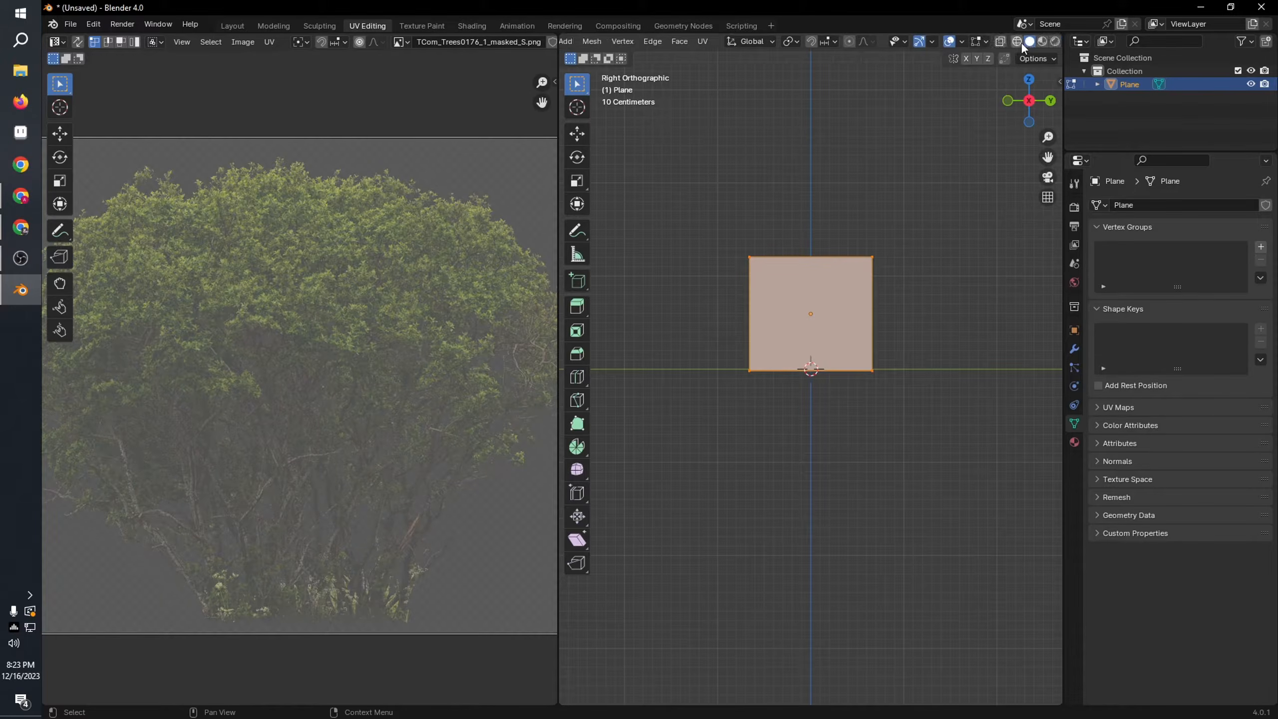
click(1025, 42)
Step: Unwrap the plane's faces with Project from View
scroll(876, 305, up, 5)
shift+middle_drag(876, 305, 877, 416)
key(u)
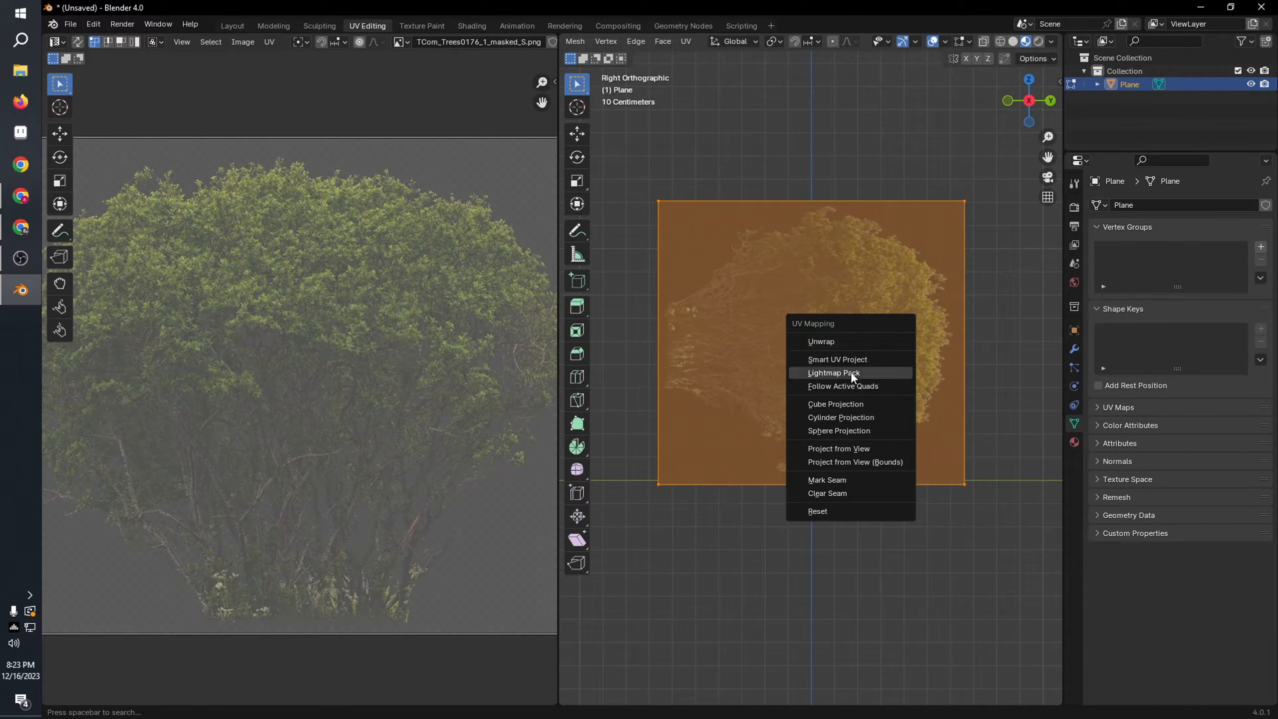
click(890, 448)
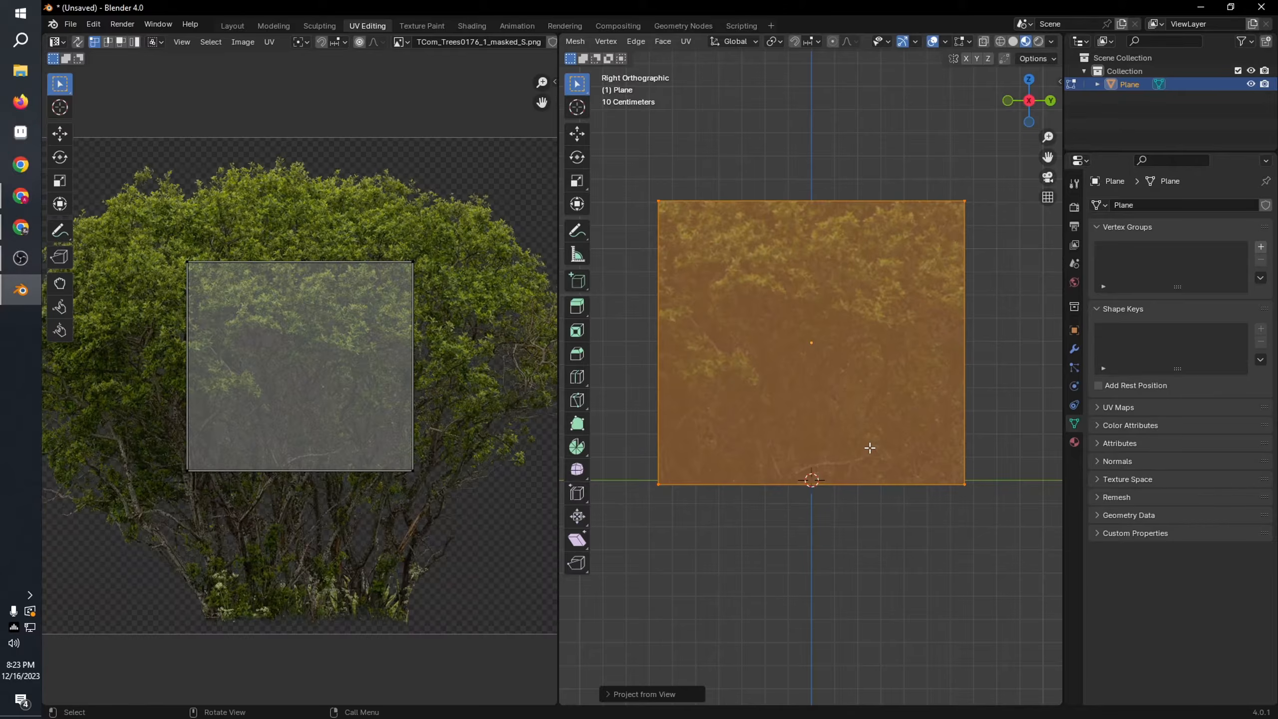
Step: Scale all the plane's UVs up about 2.6 times so they cover most of the bush image
scroll(361, 337, down, 3)
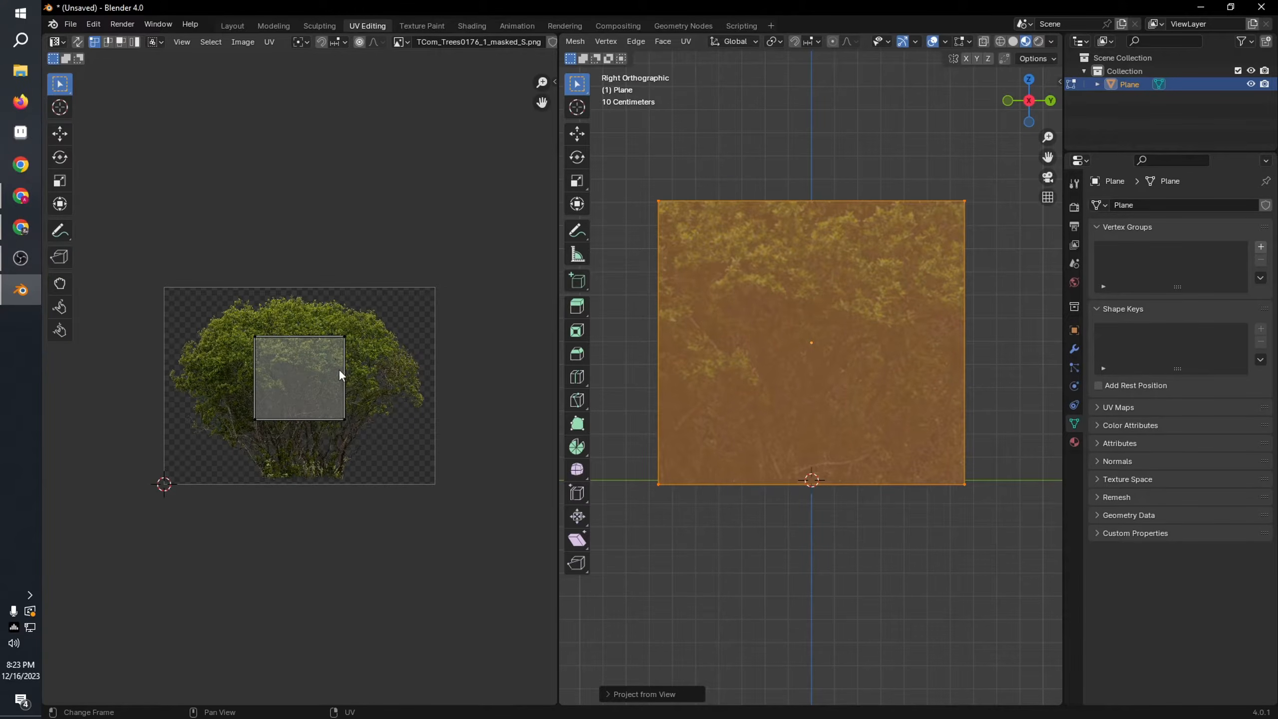
key(a)
key(s)
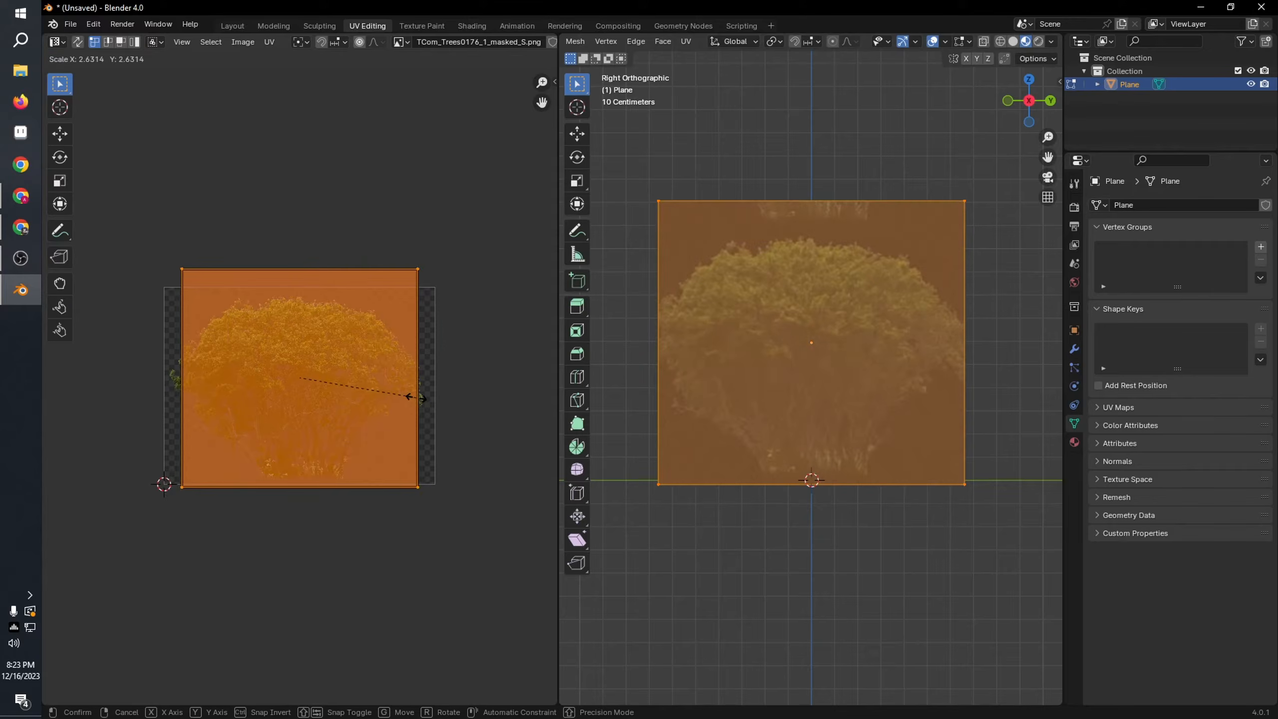
click(414, 392)
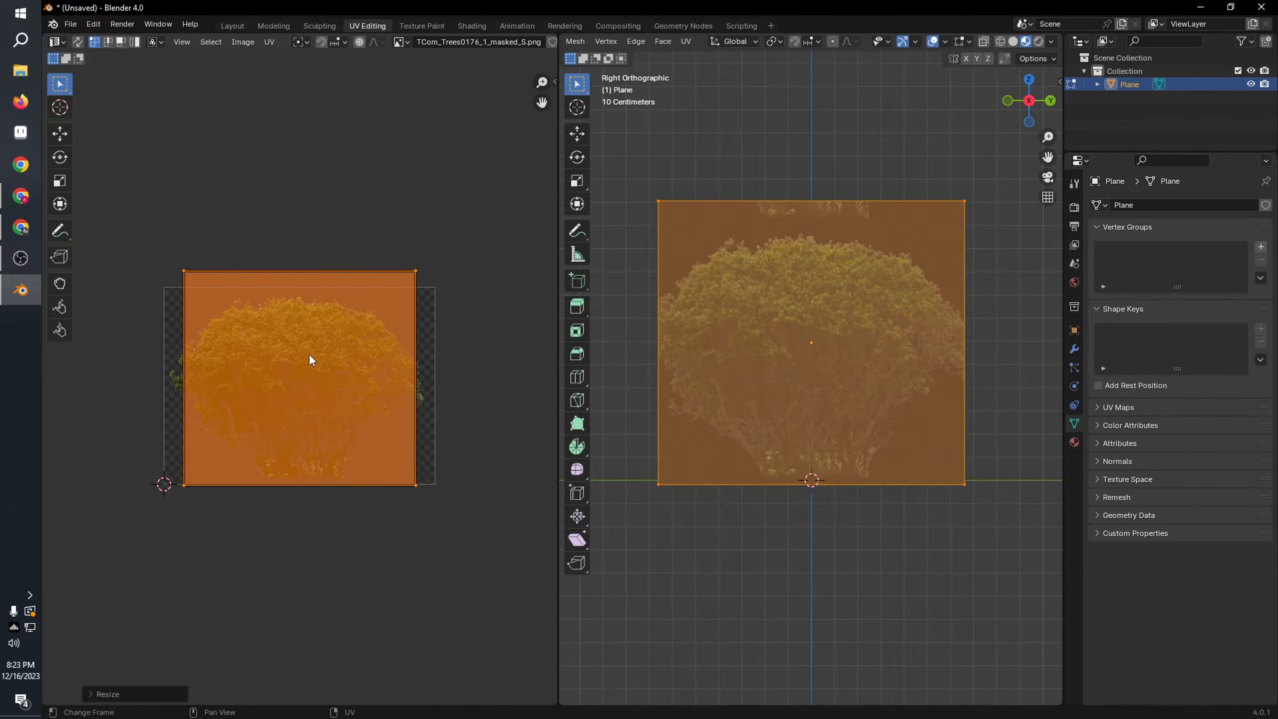
Step: Move the upper UV vertices down to line up with the upper border of the bush image
scroll(311, 360, up, 2)
drag(109, 177, 530, 243)
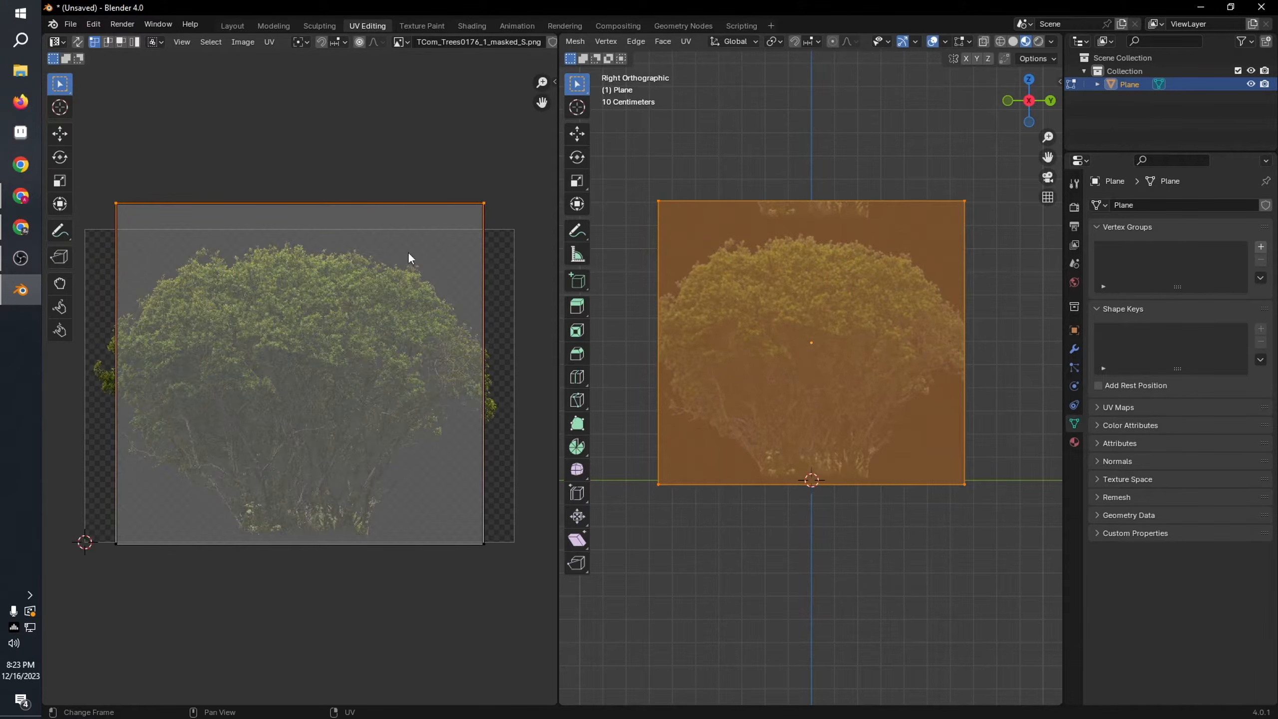
key(c)
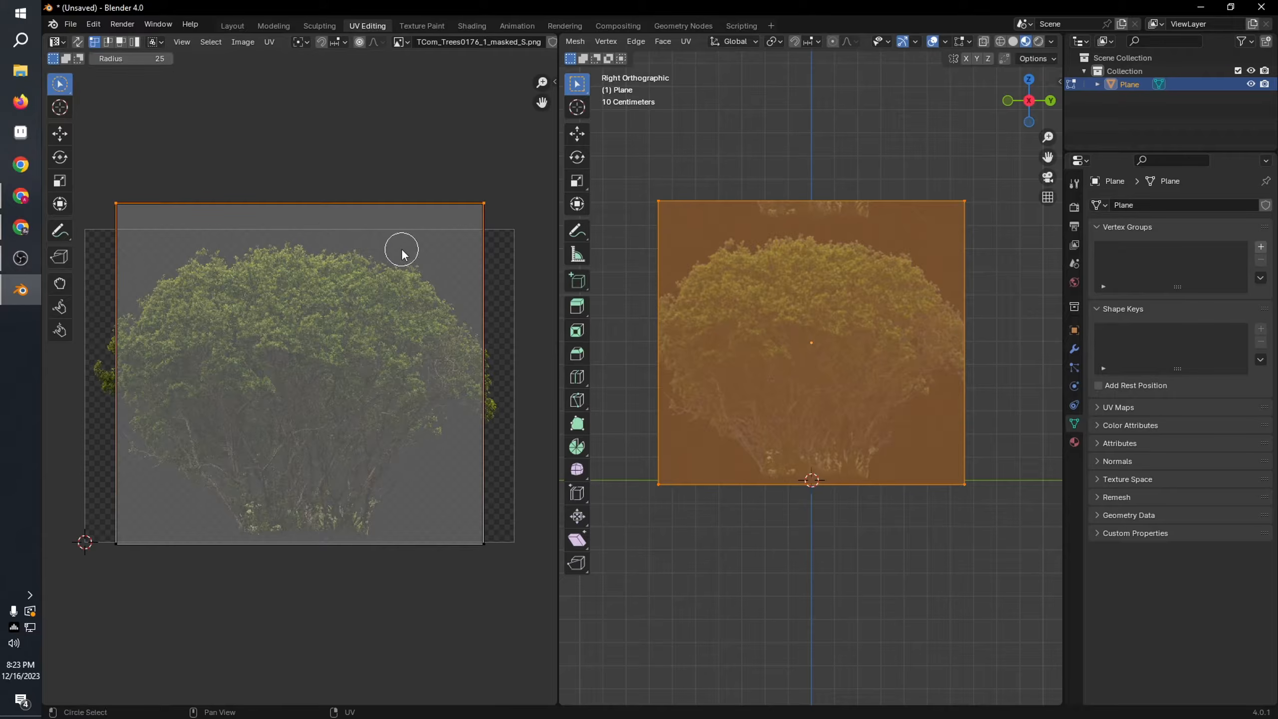
click(60, 134)
drag(299, 159, 302, 180)
Step: Select the lower UV vertices and scale them outward to the full width of the bush image
key(c)
drag(467, 604, 521, 586)
drag(98, 540, 477, 538)
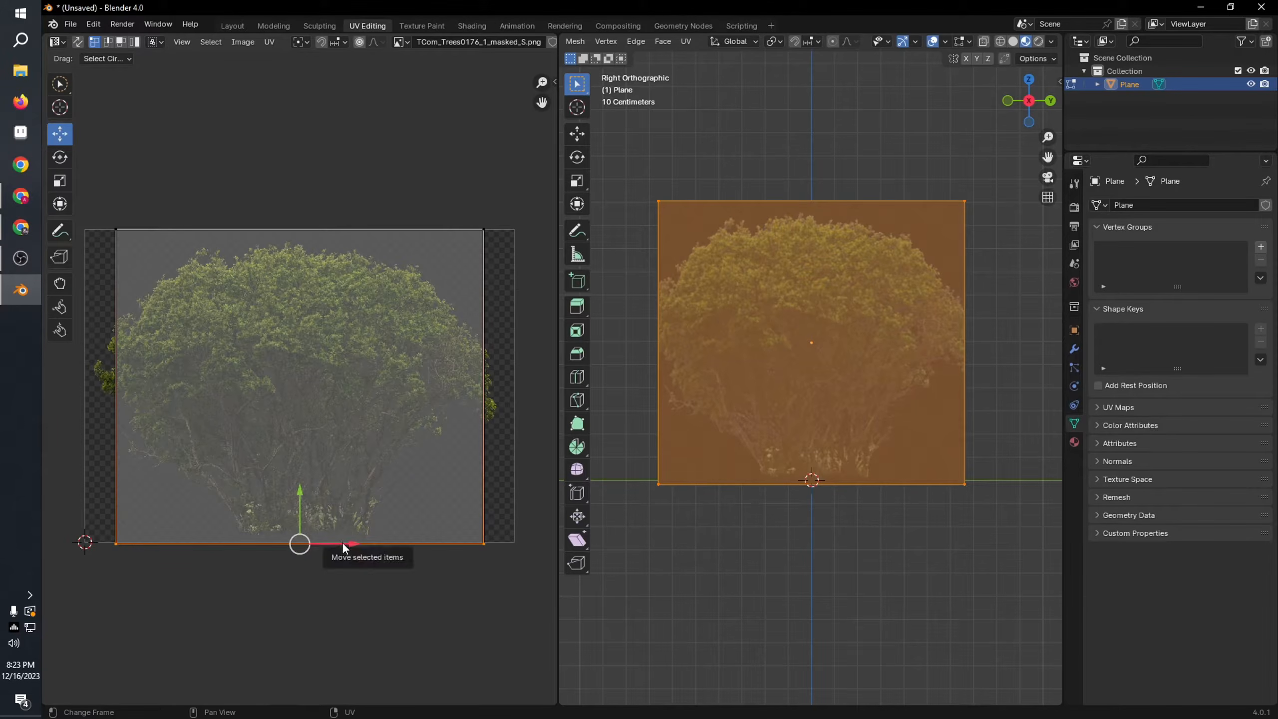
key(s)
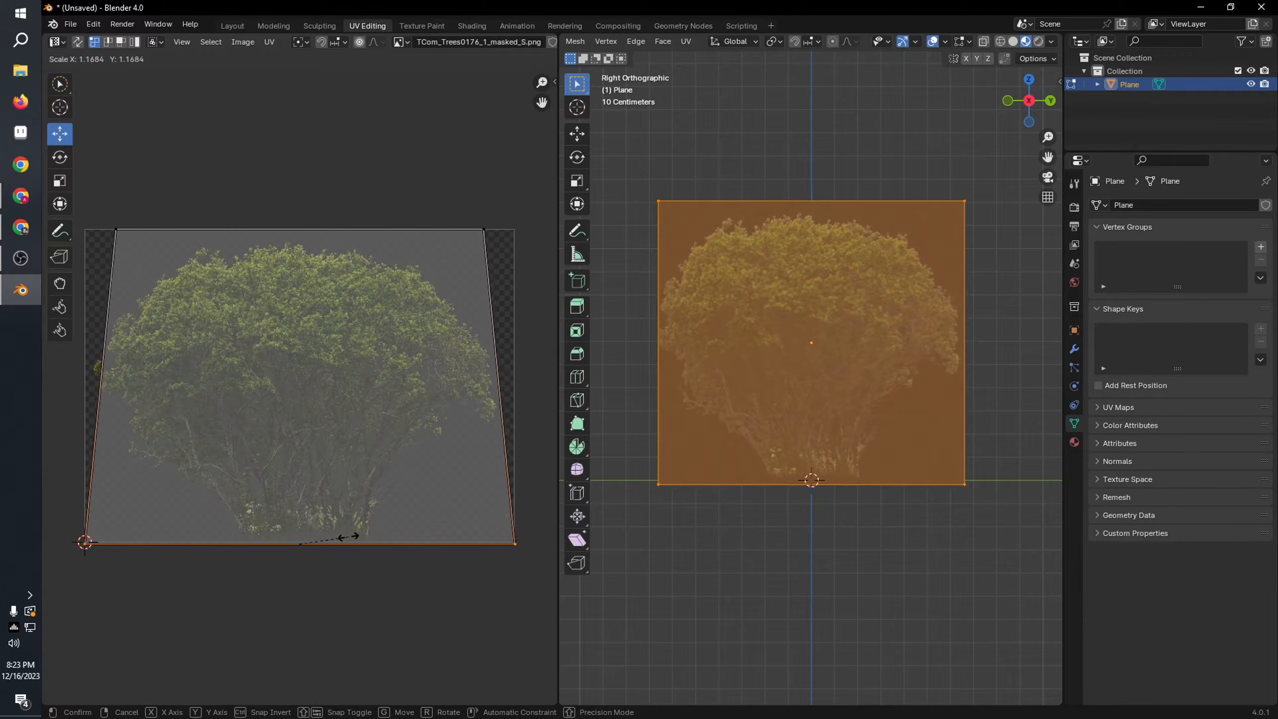
click(346, 537)
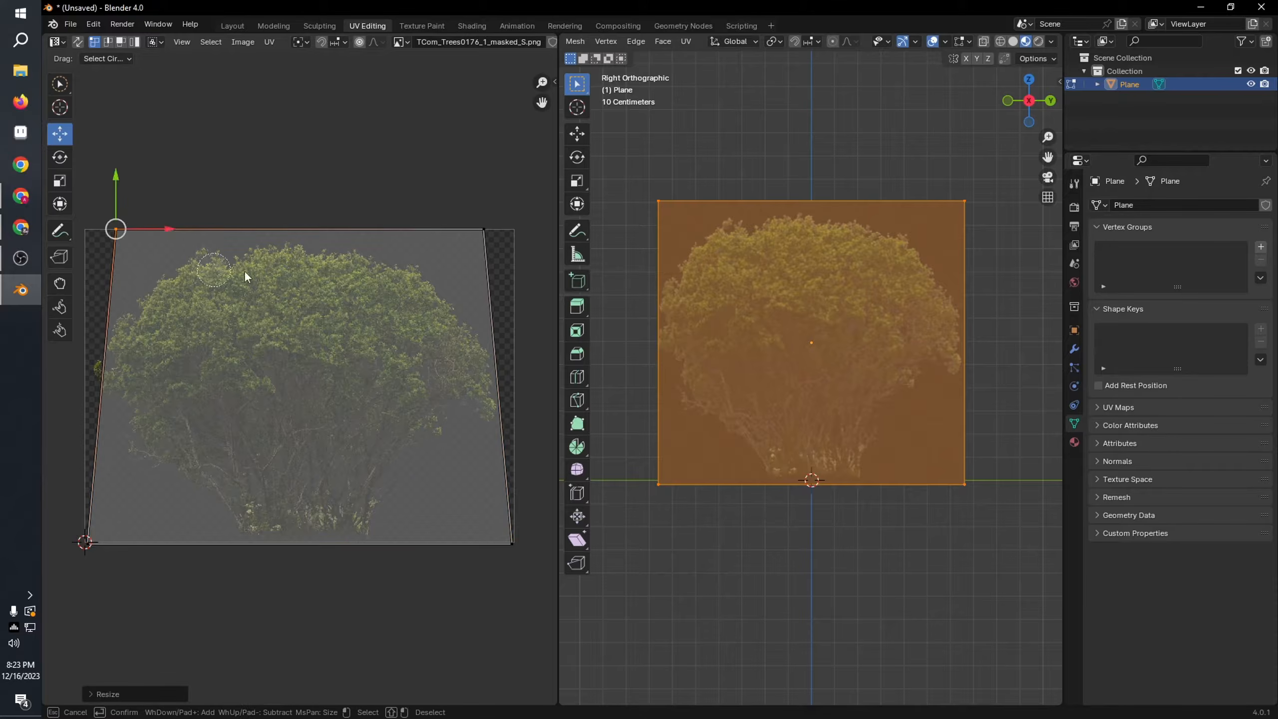
Step: Select the upper UV vertices and scale them outward to match the bush image's full width
drag(114, 226, 485, 237)
key(s)
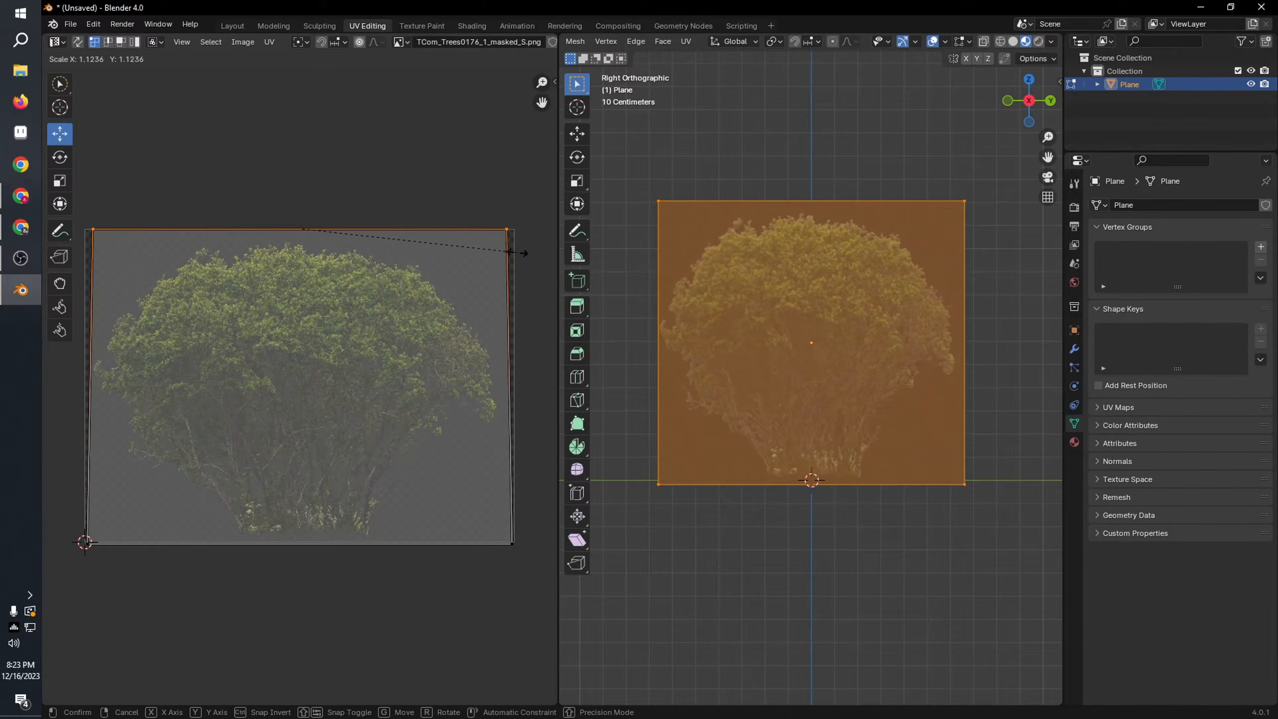
click(520, 251)
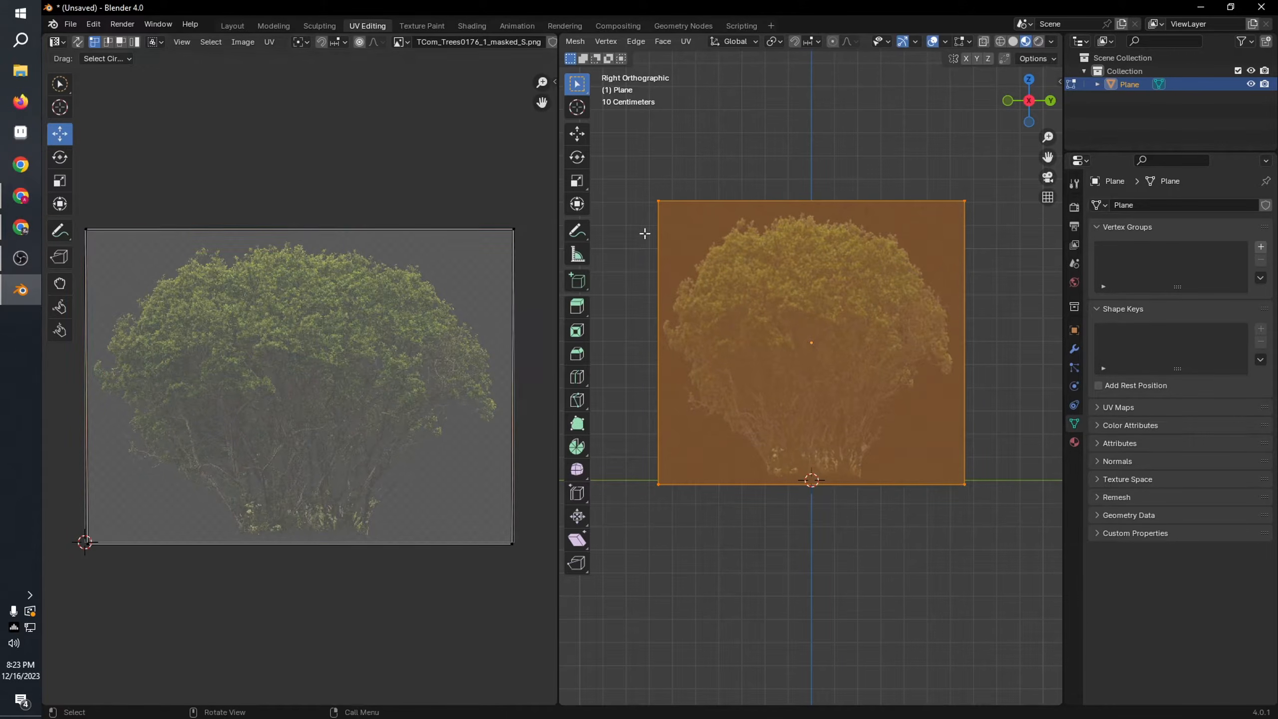
Step: Check the mapped bush texture on the plane in Object Mode and return to Edit Mode
scroll(855, 373, down, 2)
key(Tab)
mouse_move(865, 379)
middle_down()
mouse_move(935, 406)
mouse_move(850, 379)
middle_up()
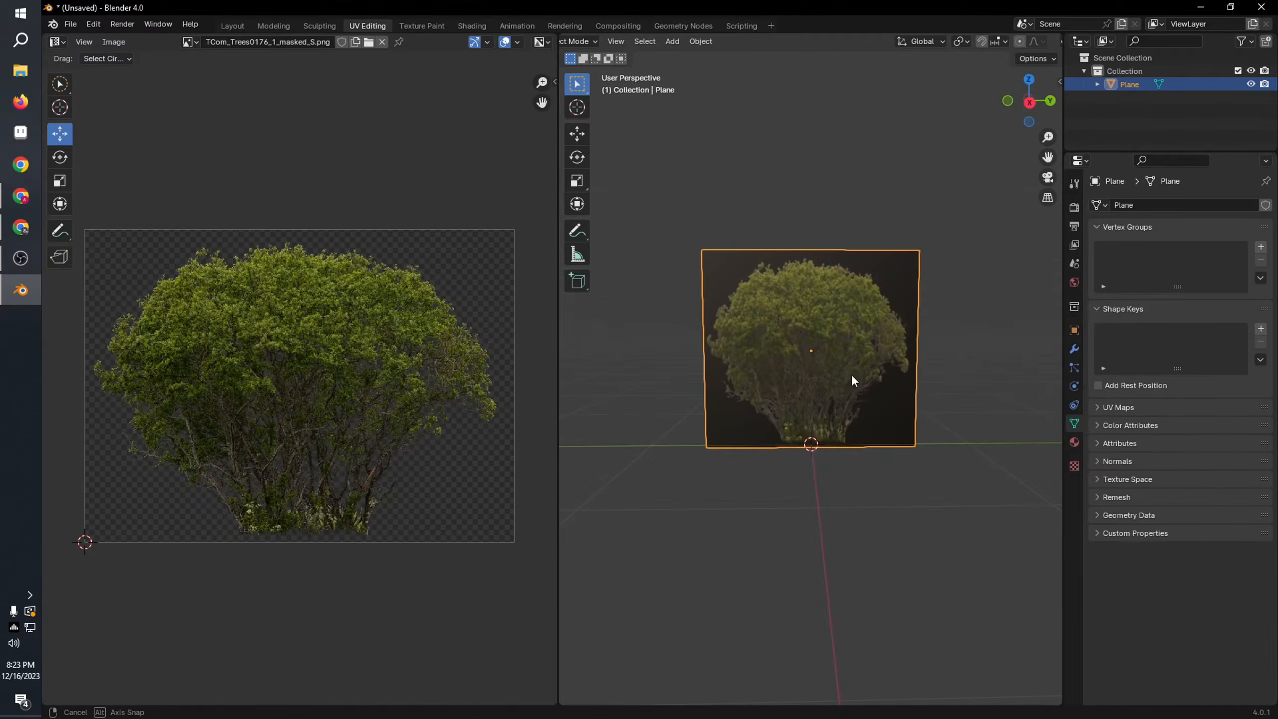
key(Tab)
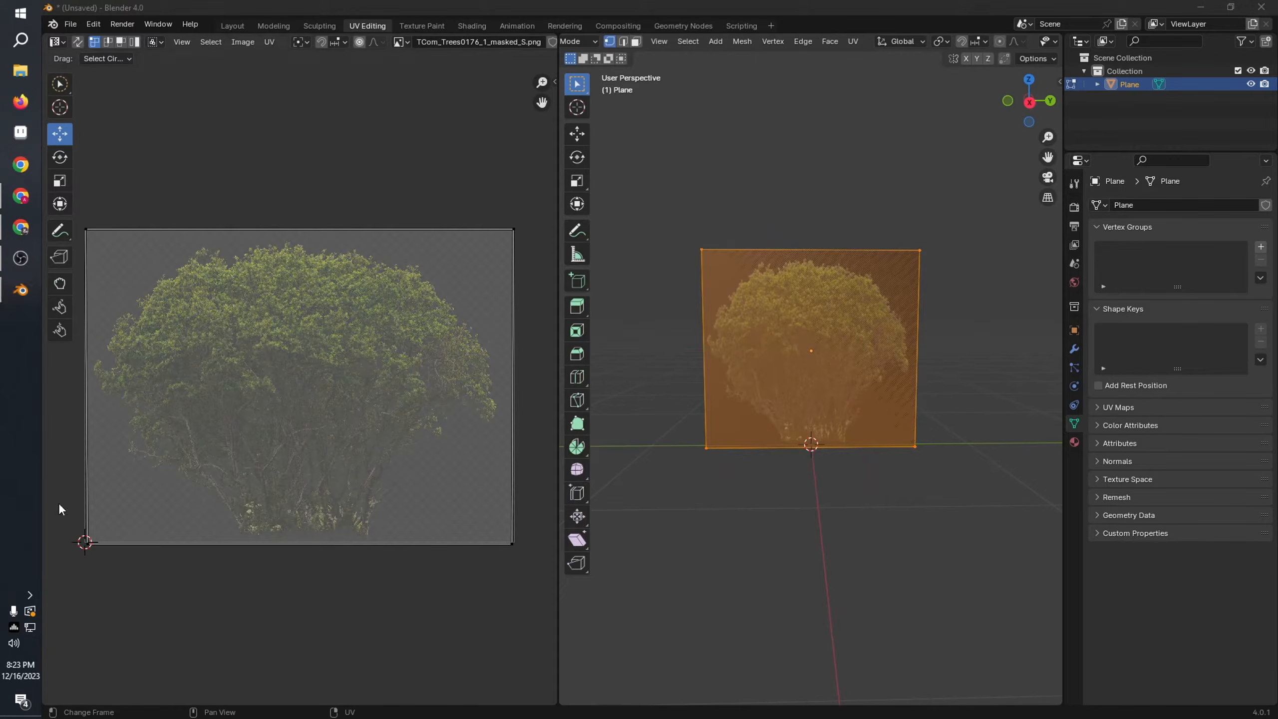
Step: Select the lower UV vertices and move them up to crop the base of the bush image
key(c)
drag(86, 542, 510, 533)
key(Escape)
key(g)
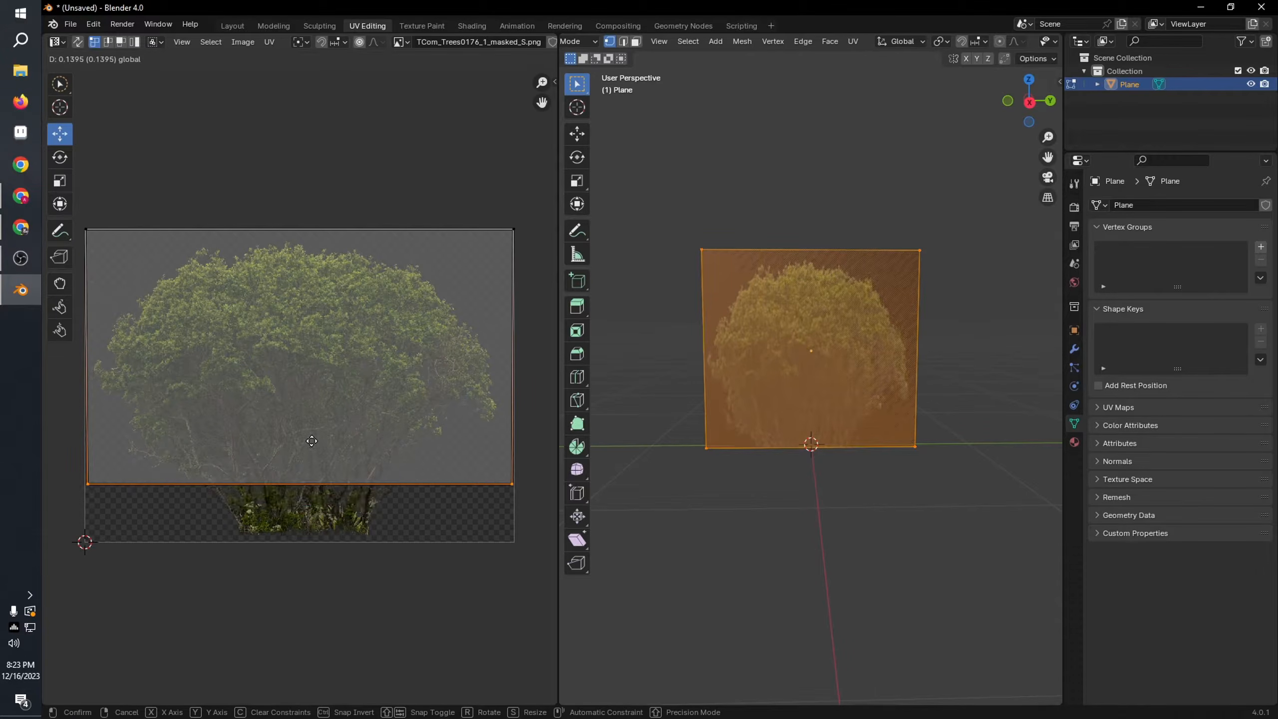
click(312, 440)
scroll(184, 285, down, 2)
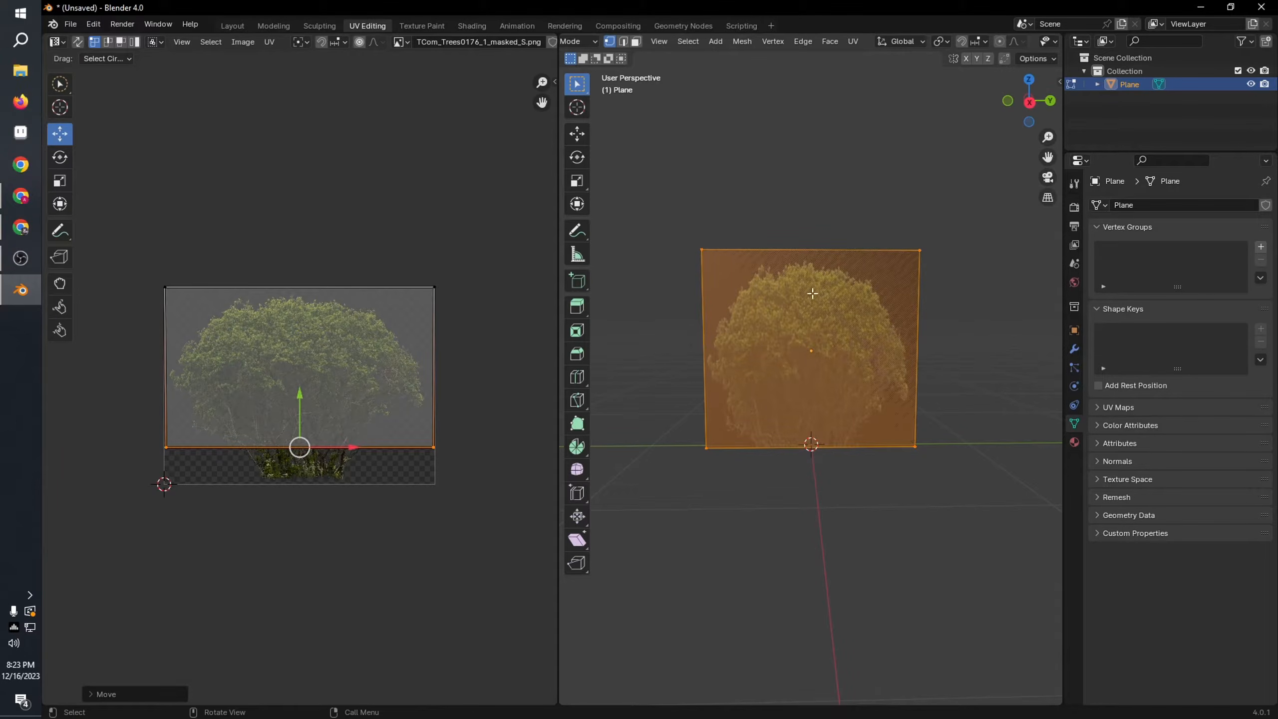
Step: Scale the plane down vertically to suit the bush's proportions and move its lower edge back to ground level
click(576, 182)
drag(811, 304, 812, 313)
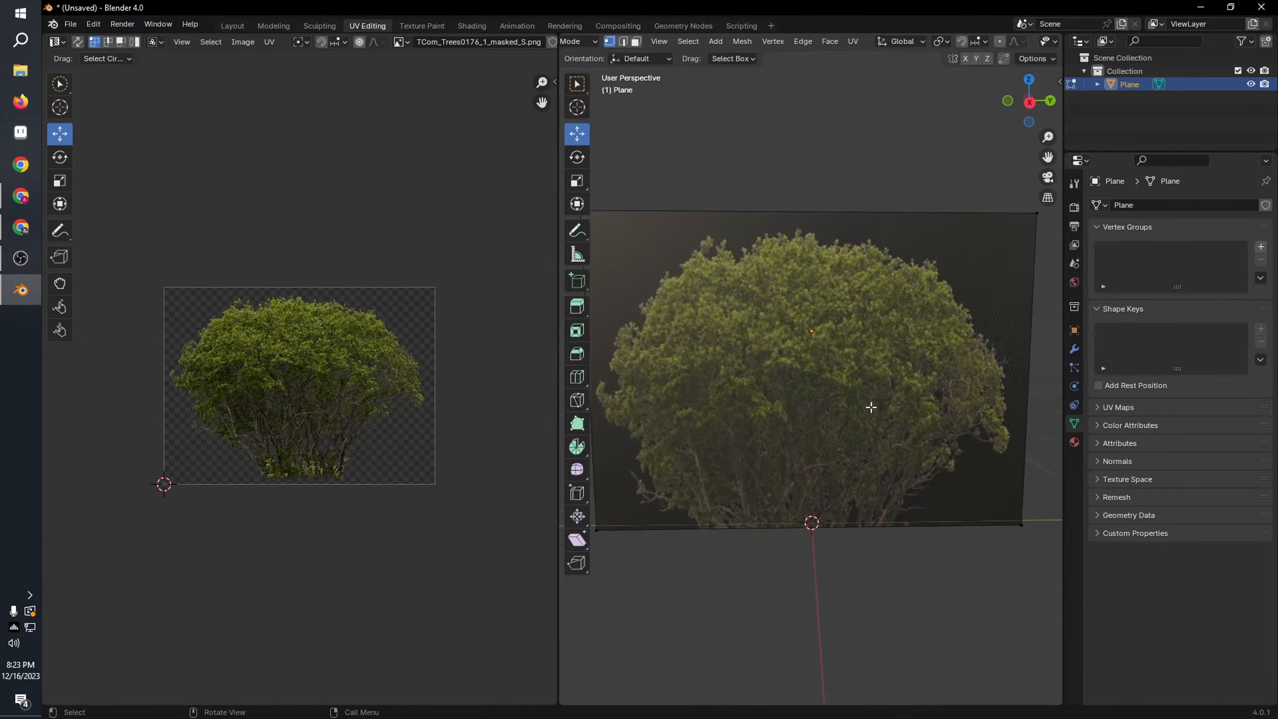
middle_drag(870, 405, 898, 414)
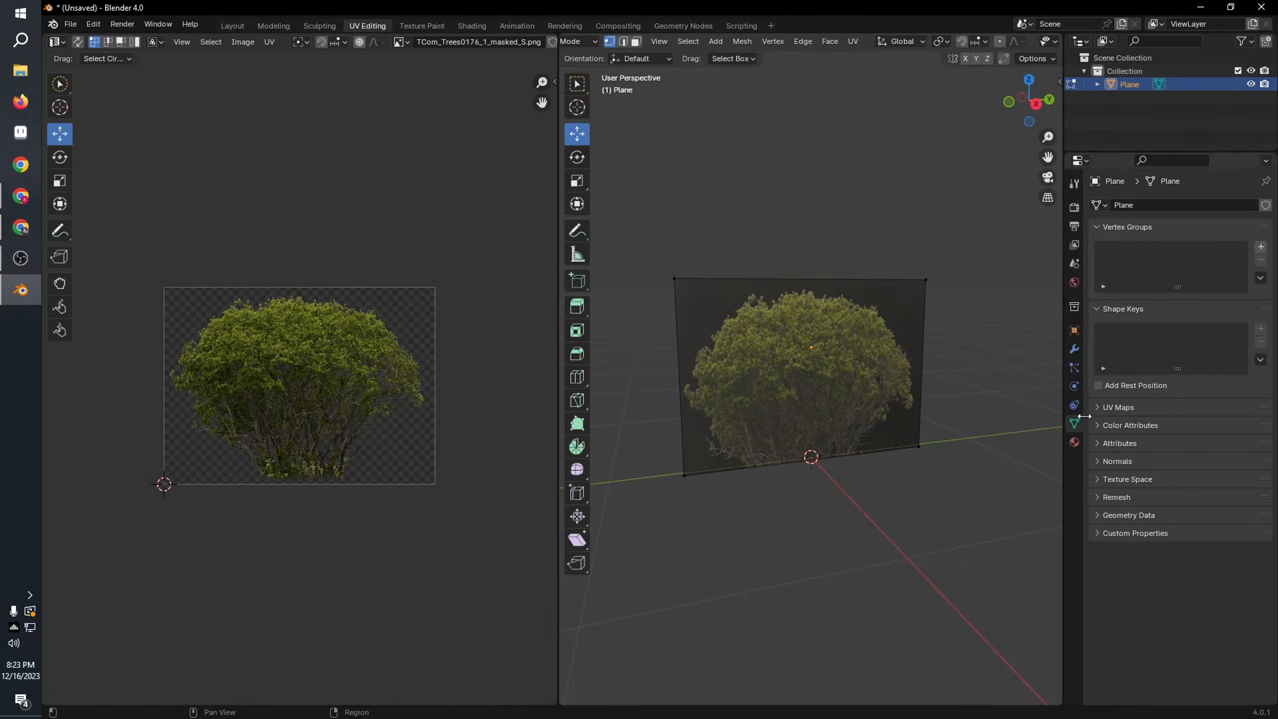
Step: Set the bush material's image texture interpolation to Closest
click(817, 347)
click(1074, 440)
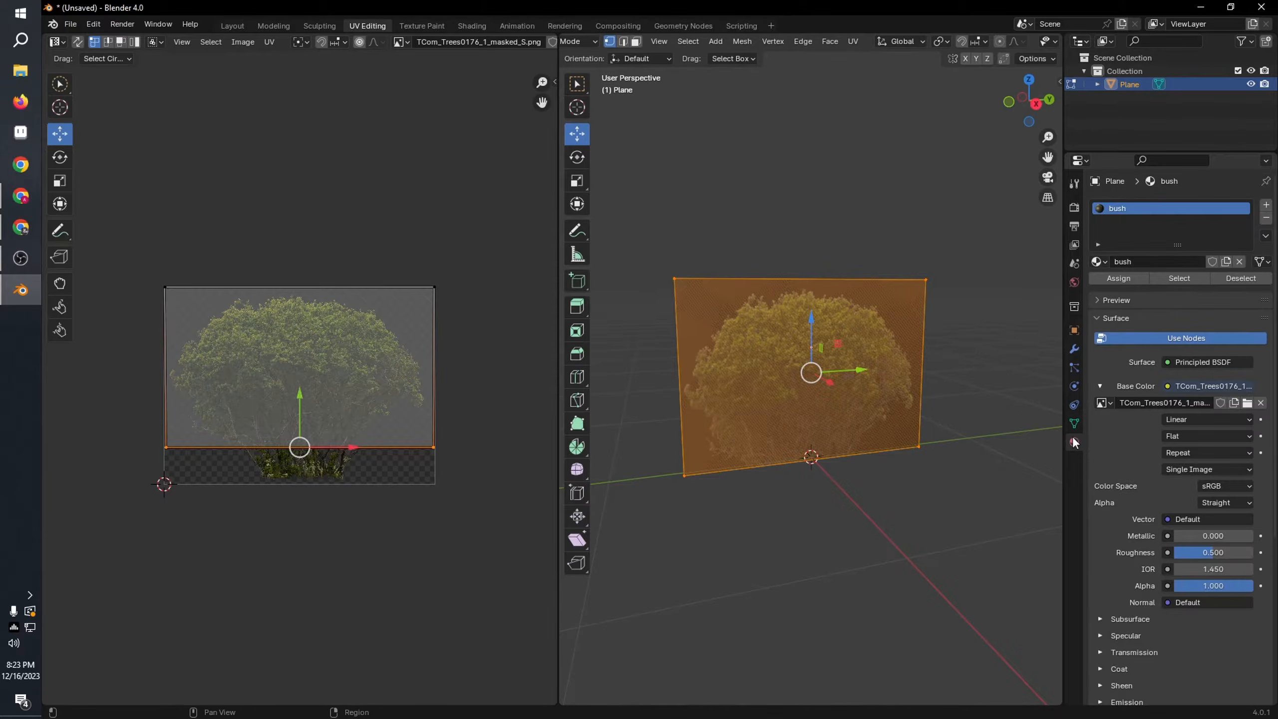
scroll(1211, 510, down, 3)
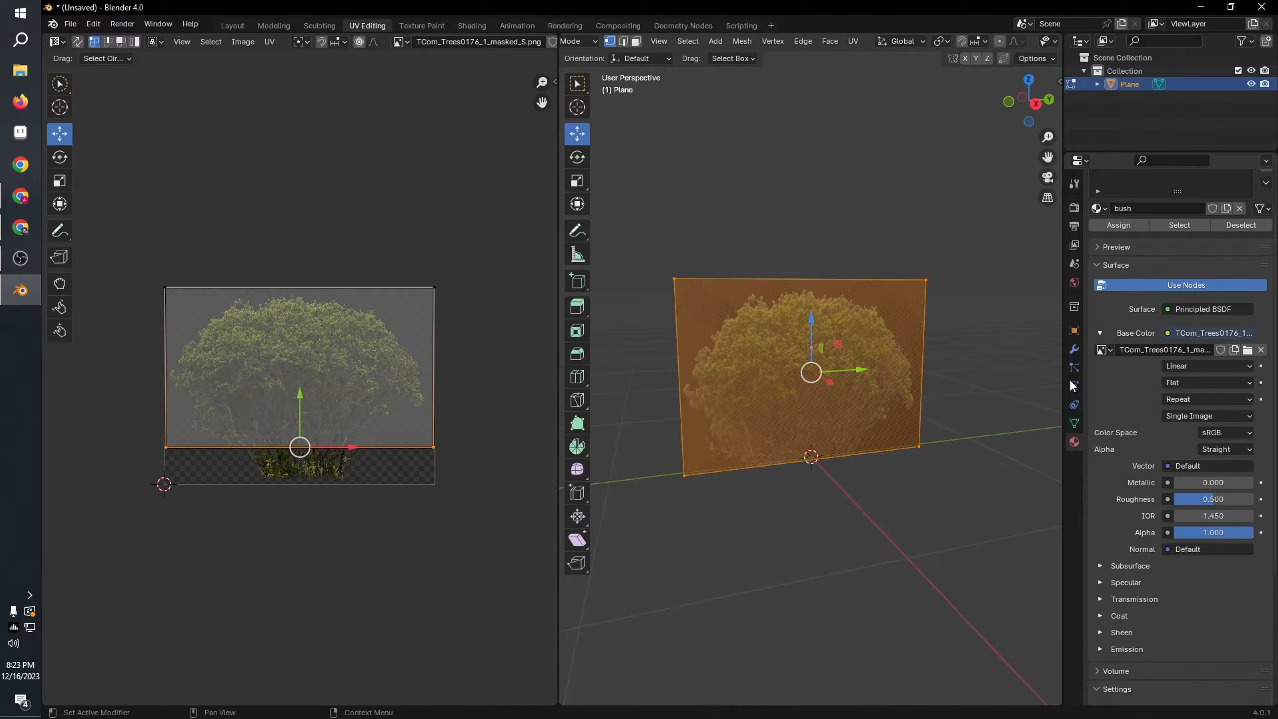
scroll(1116, 507, down, 1)
scroll(1138, 291, up, 3)
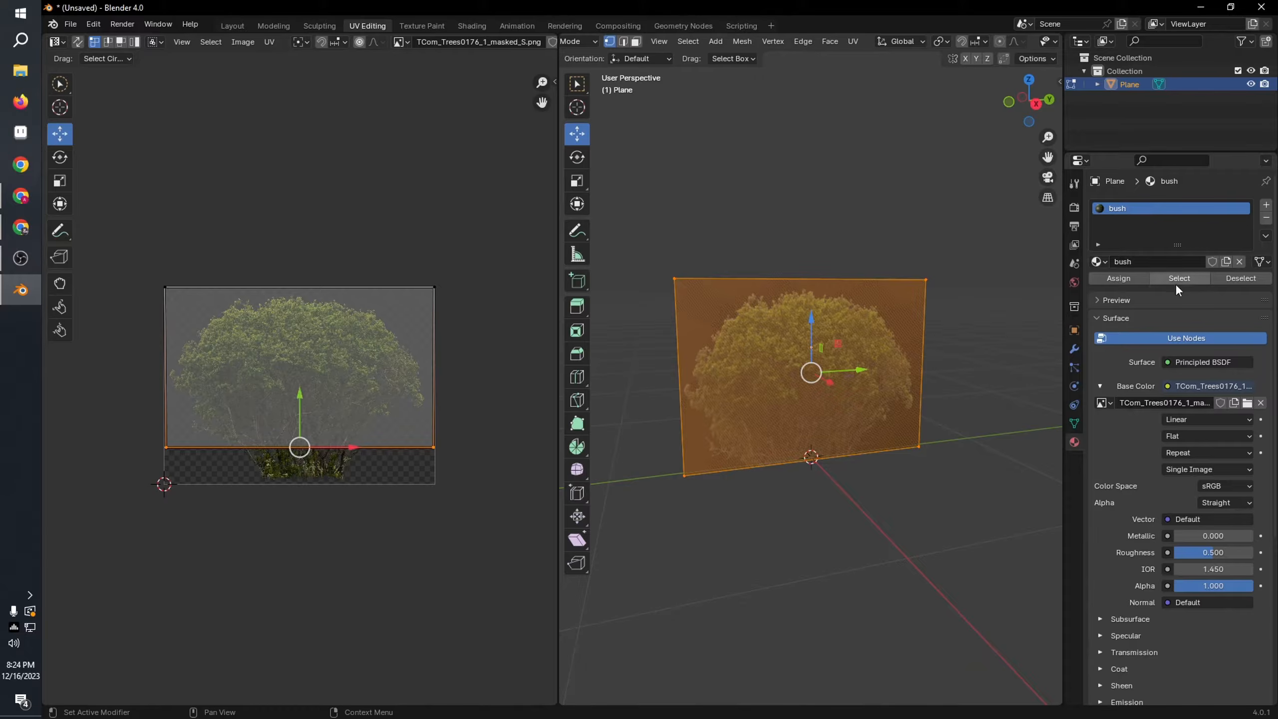
click(1191, 422)
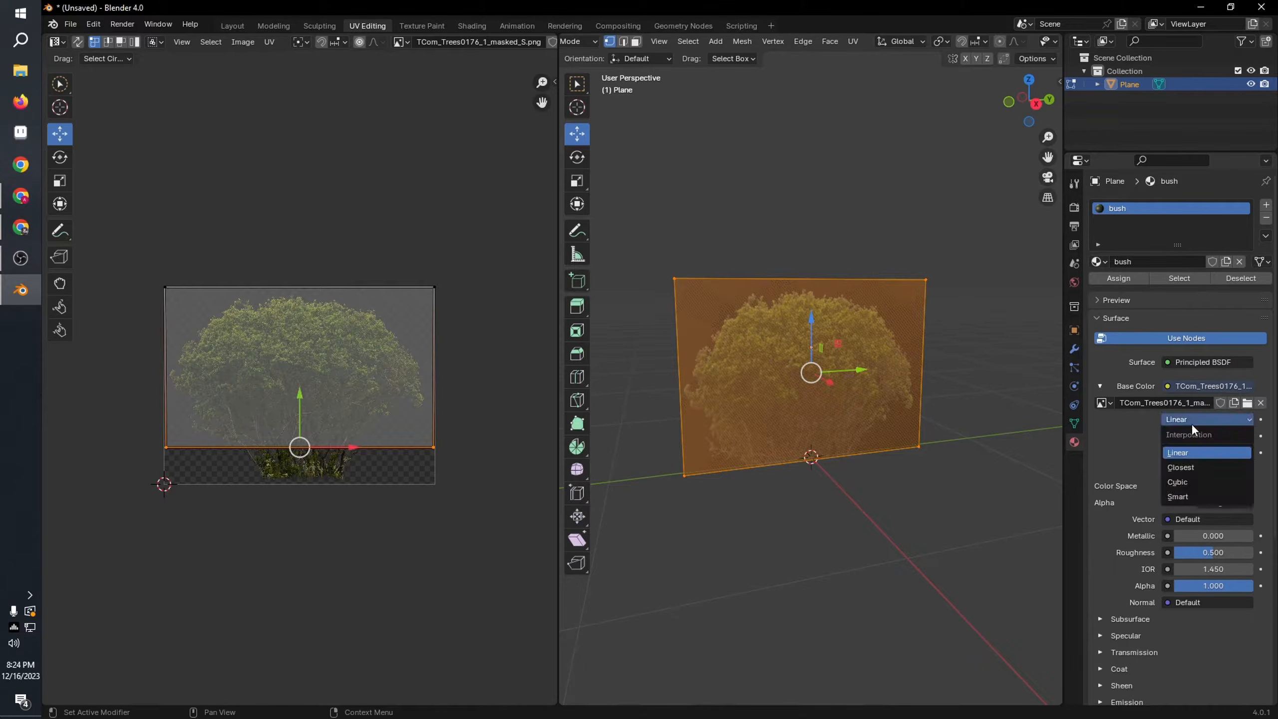
click(1190, 467)
Step: Compare Linear and Cubic interpolation on a close-up of the bush texture and return to Closest
scroll(824, 372, up, 15)
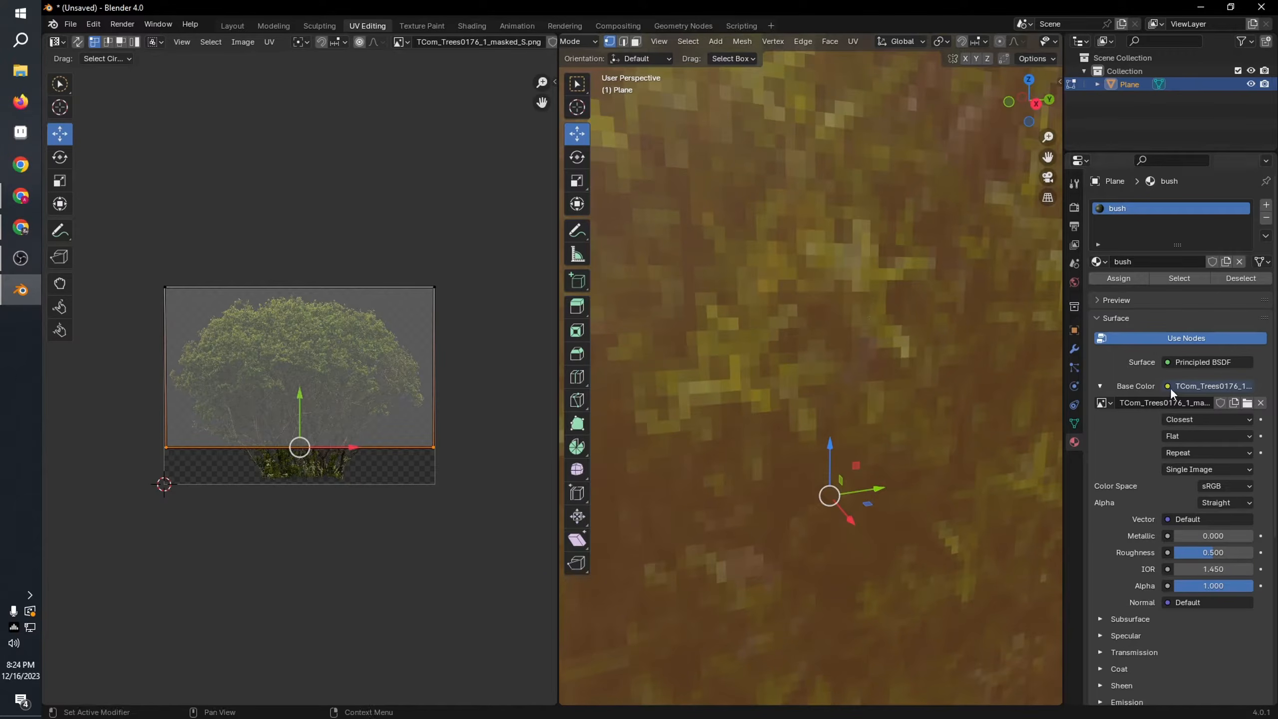
click(1185, 420)
click(1179, 442)
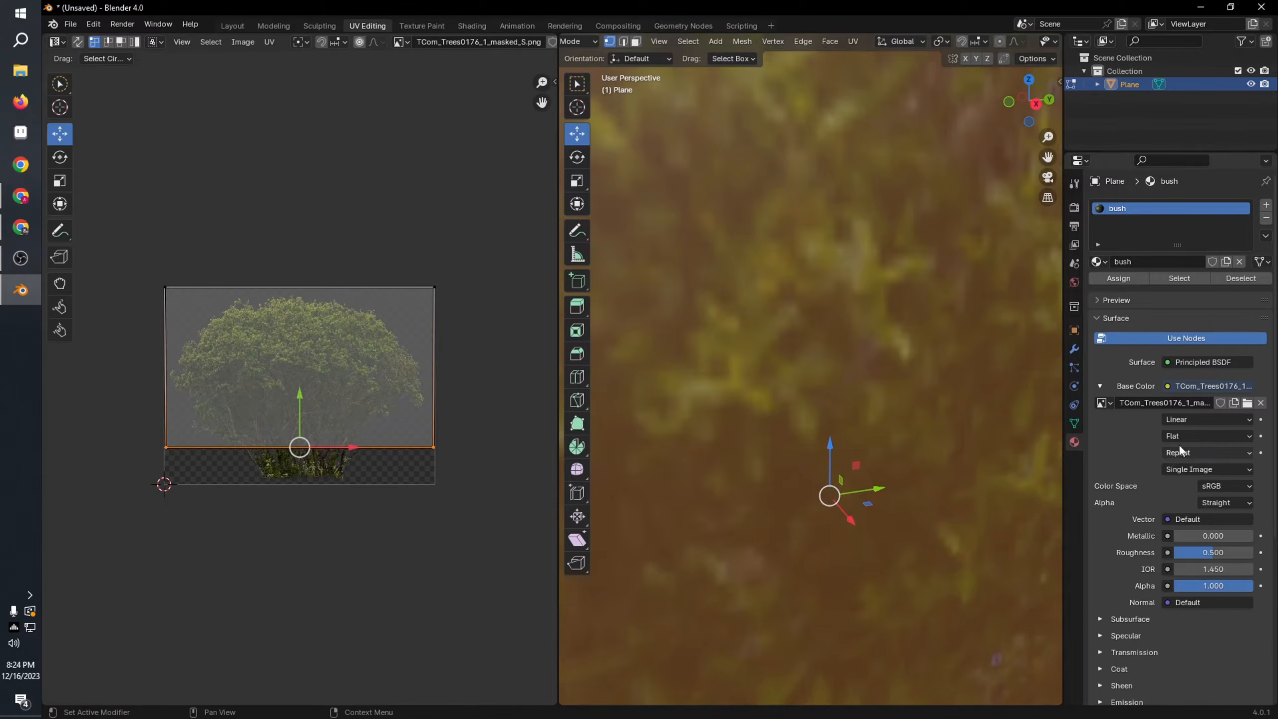
click(1208, 423)
click(1186, 482)
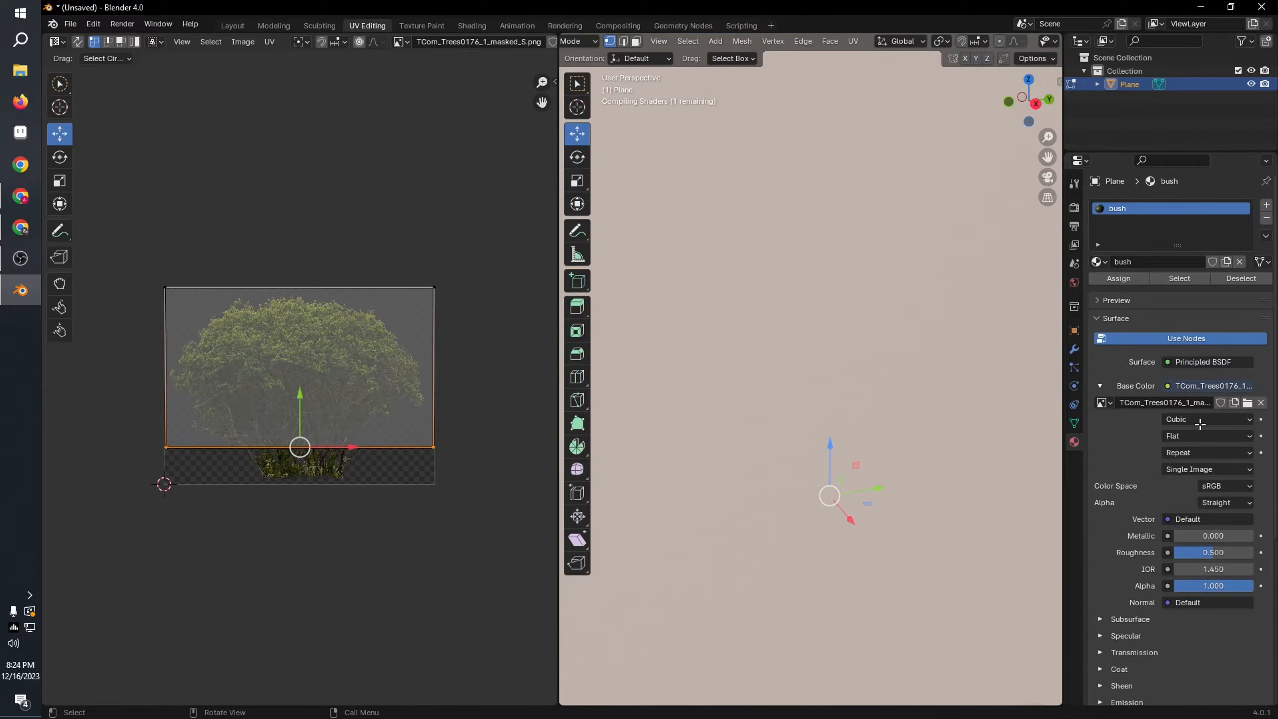
click(1200, 424)
click(1188, 451)
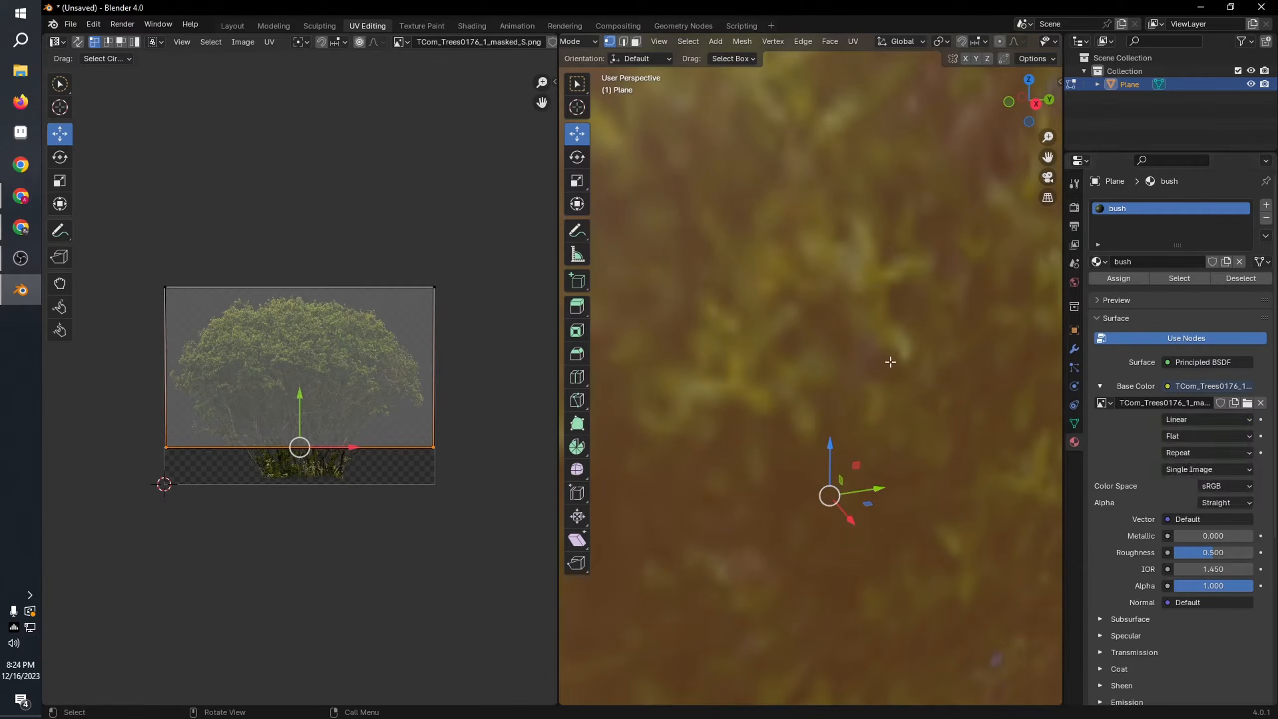
click(1193, 421)
click(1185, 464)
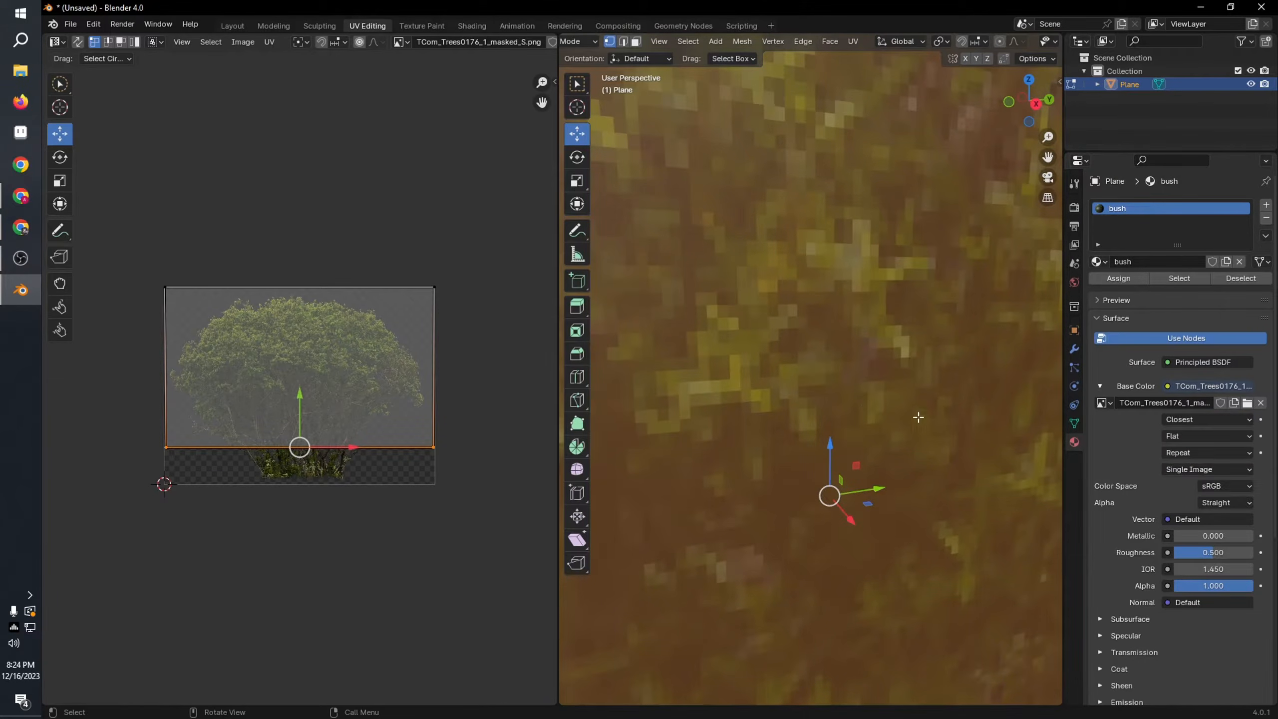
Step: Set both the blend mode and the shadow mode of the bush material to Alpha Clip
scroll(918, 417, down, 14)
mouse_move(890, 408)
middle_down()
mouse_move(844, 400)
mouse_move(872, 410)
middle_up()
click(771, 140)
scroll(720, 312, down, 2)
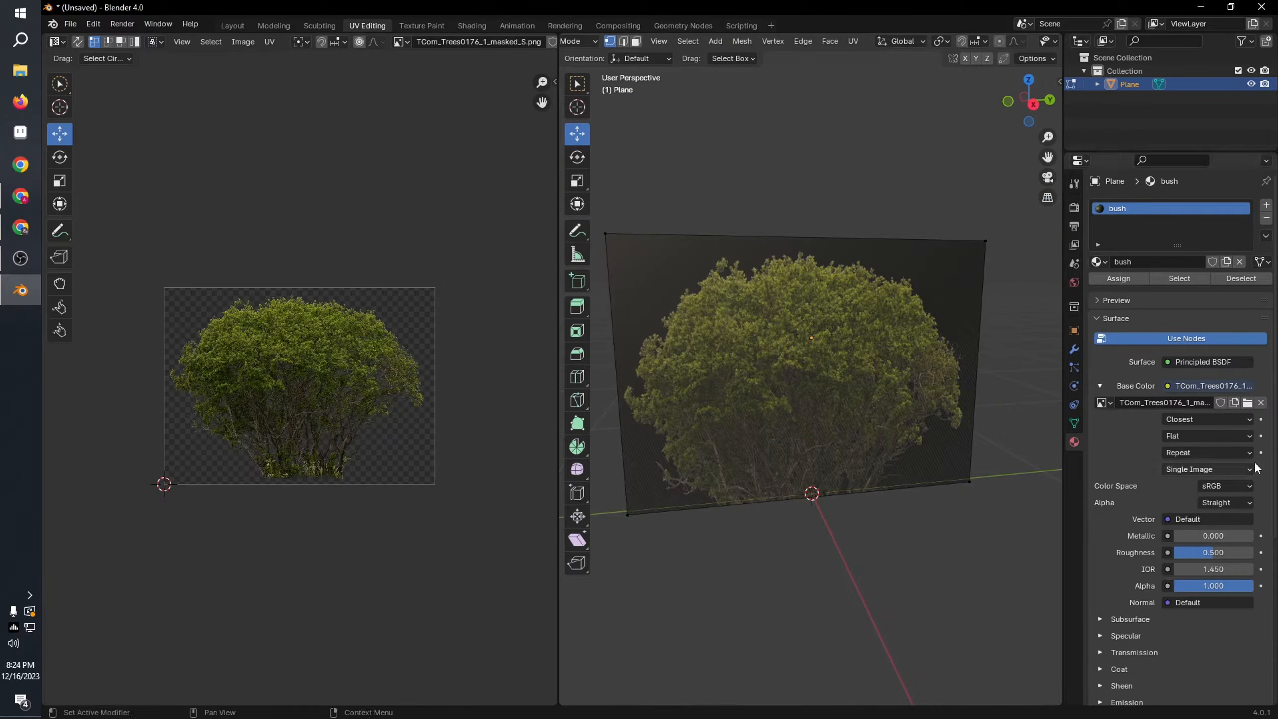
scroll(1195, 506, down, 10)
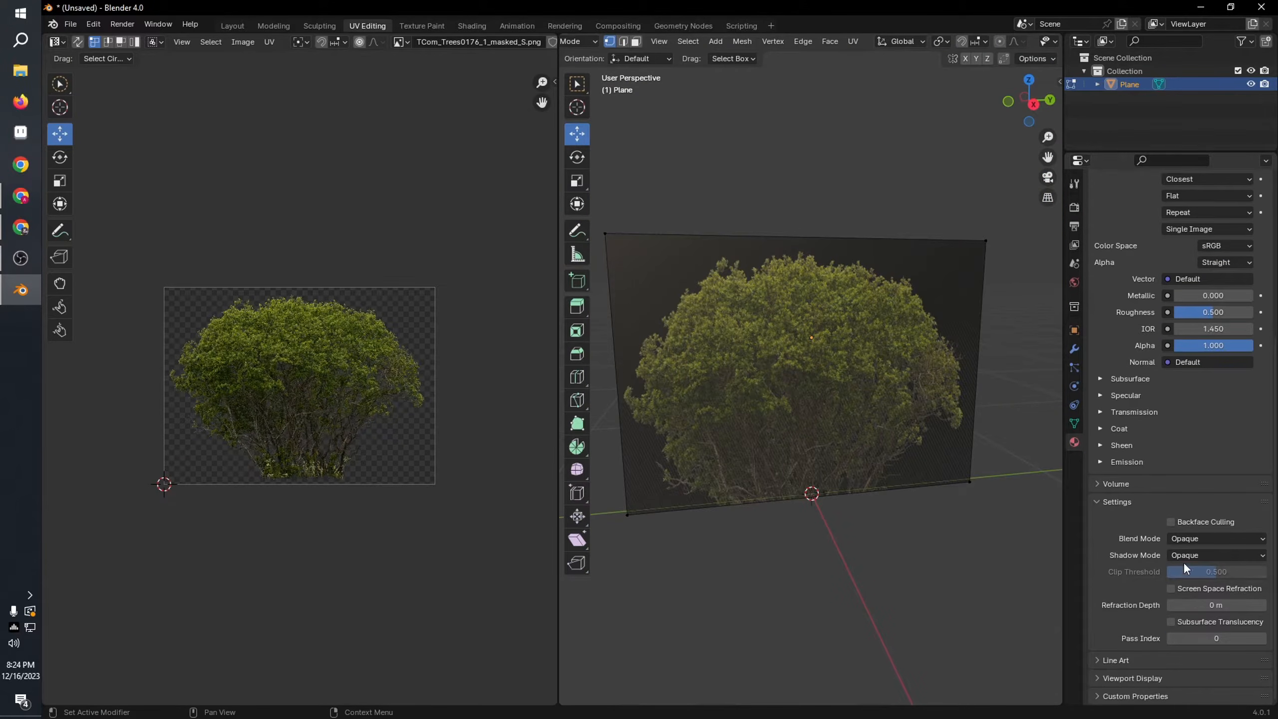
click(1212, 540)
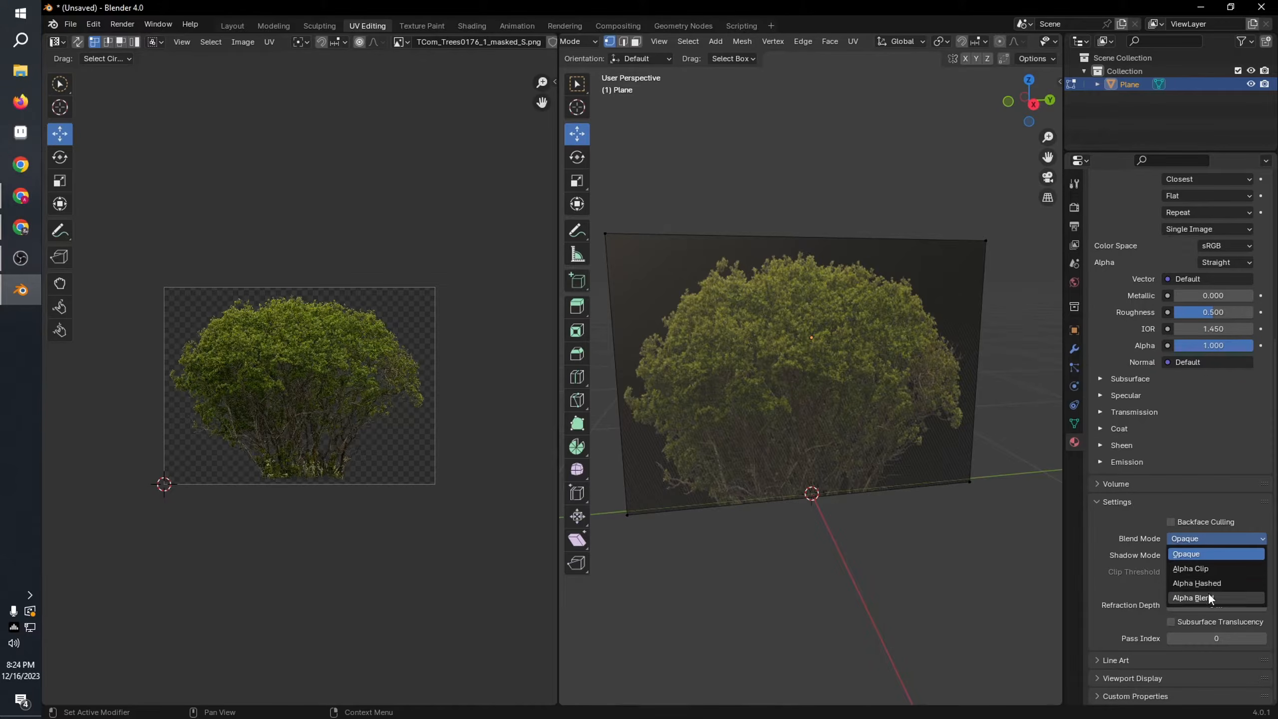
click(1208, 597)
click(1201, 556)
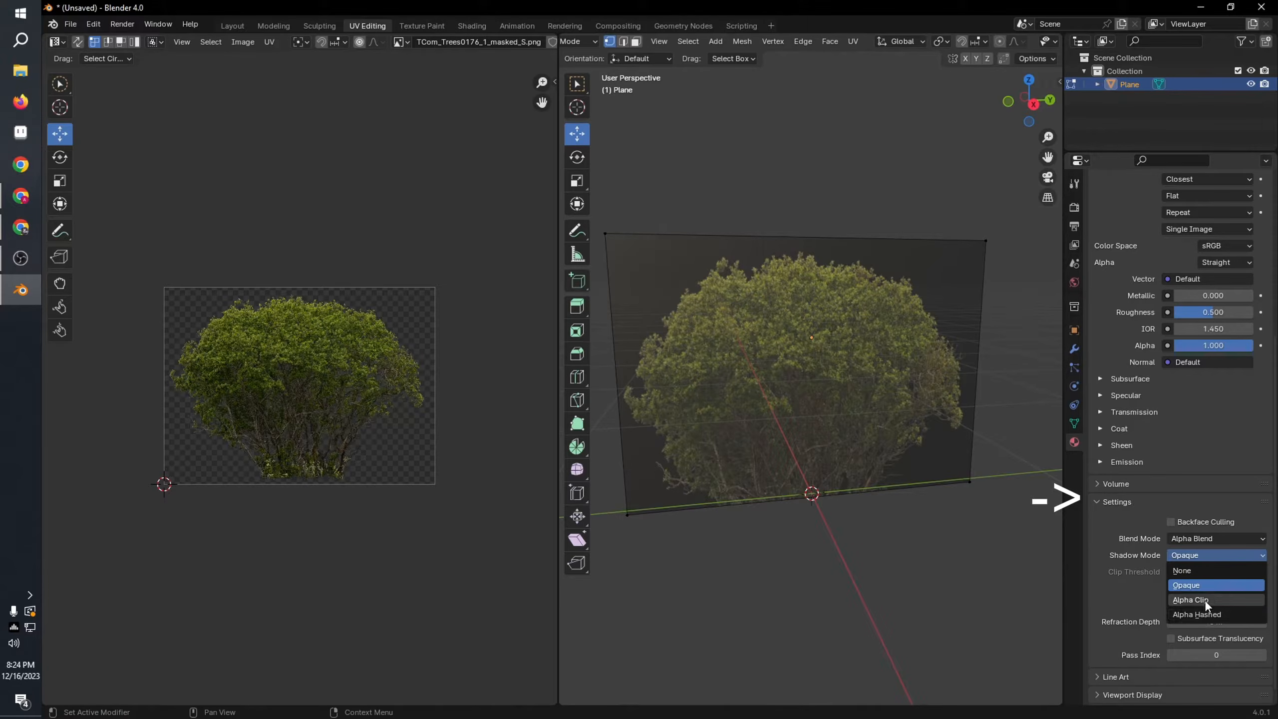
click(1206, 600)
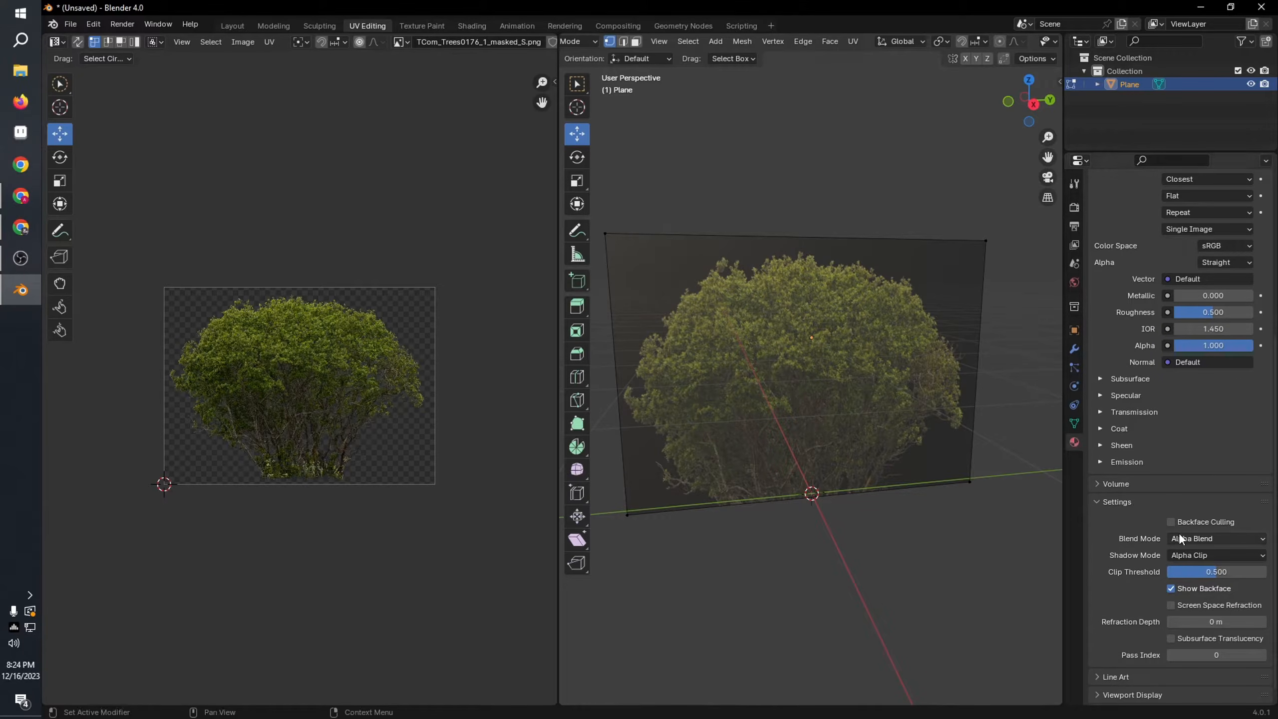
click(1210, 539)
click(1200, 558)
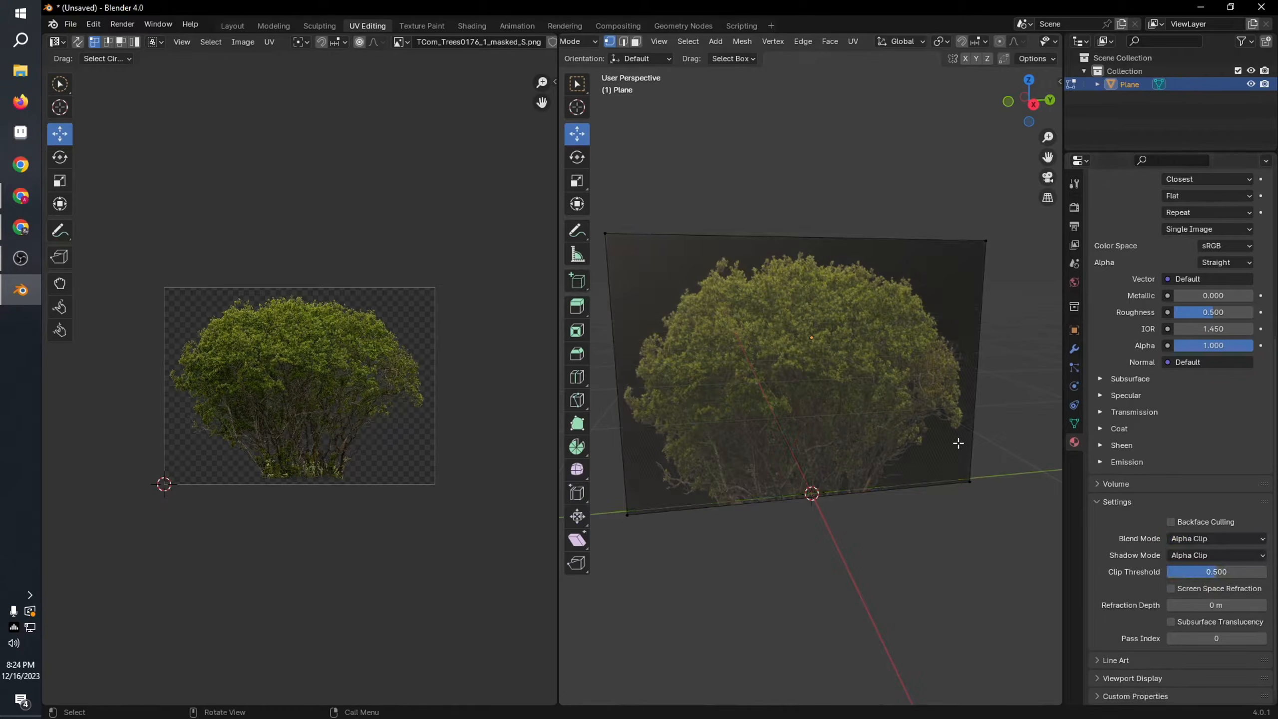
middle_drag(784, 258, 775, 254)
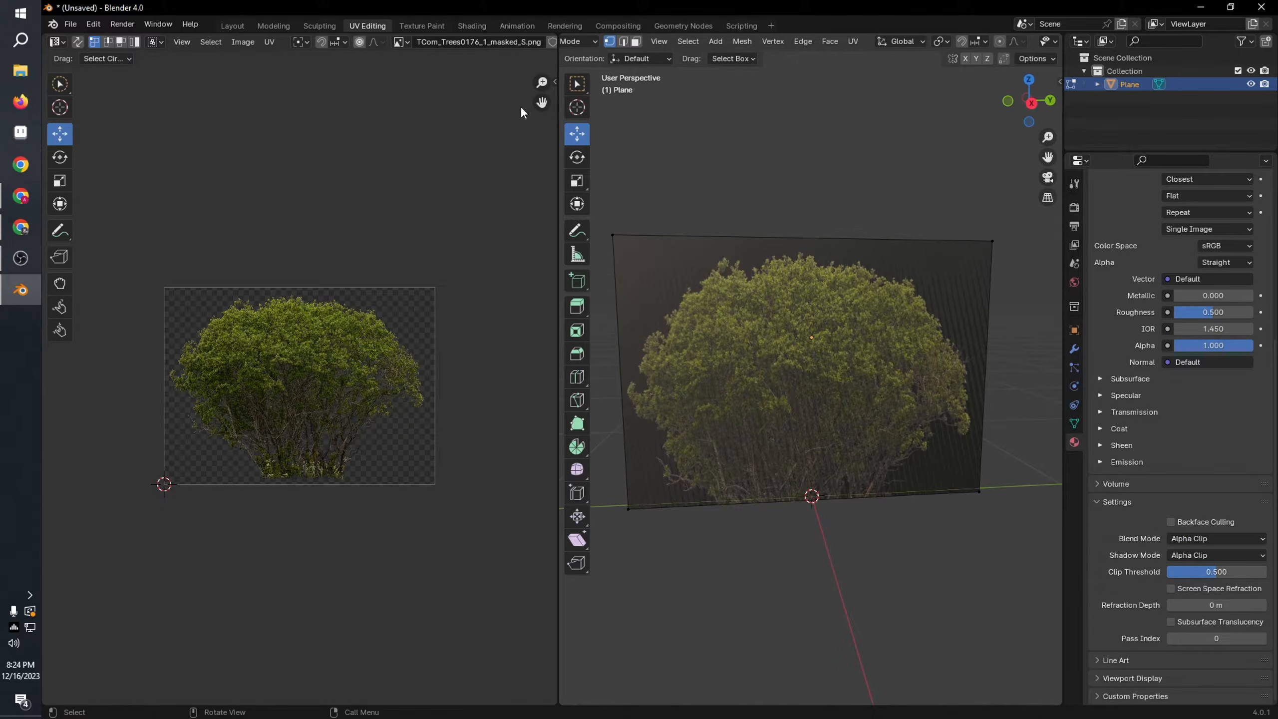
click(423, 26)
scroll(803, 389, up, 4)
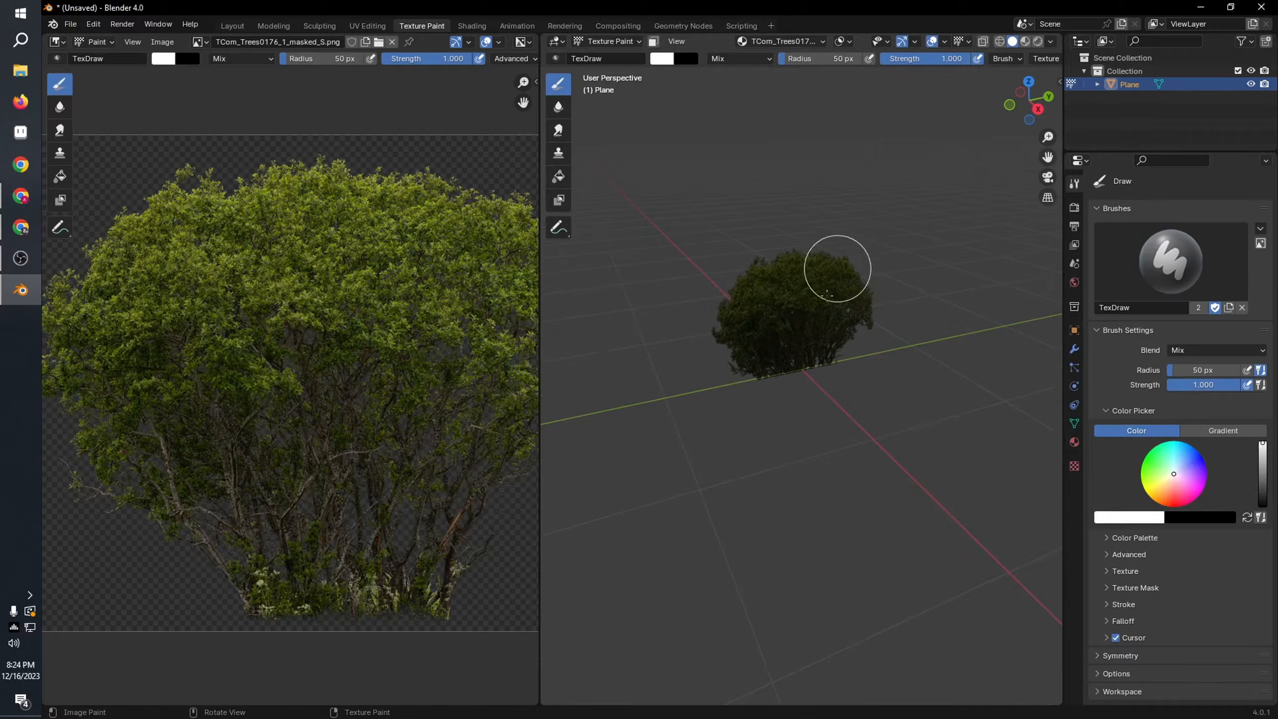
click(370, 25)
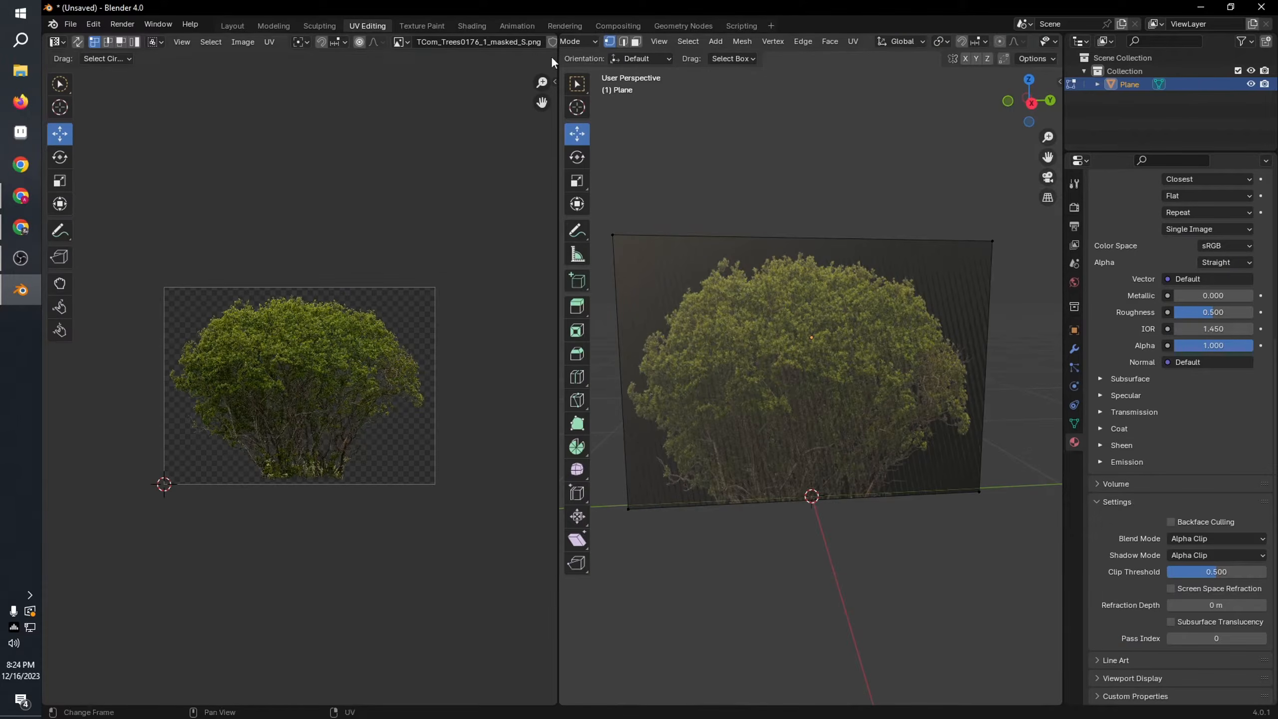
Step: Connect the bush image's Alpha output to the Principled BSDF's Alpha input and check the plane in the Layout workspace
click(471, 26)
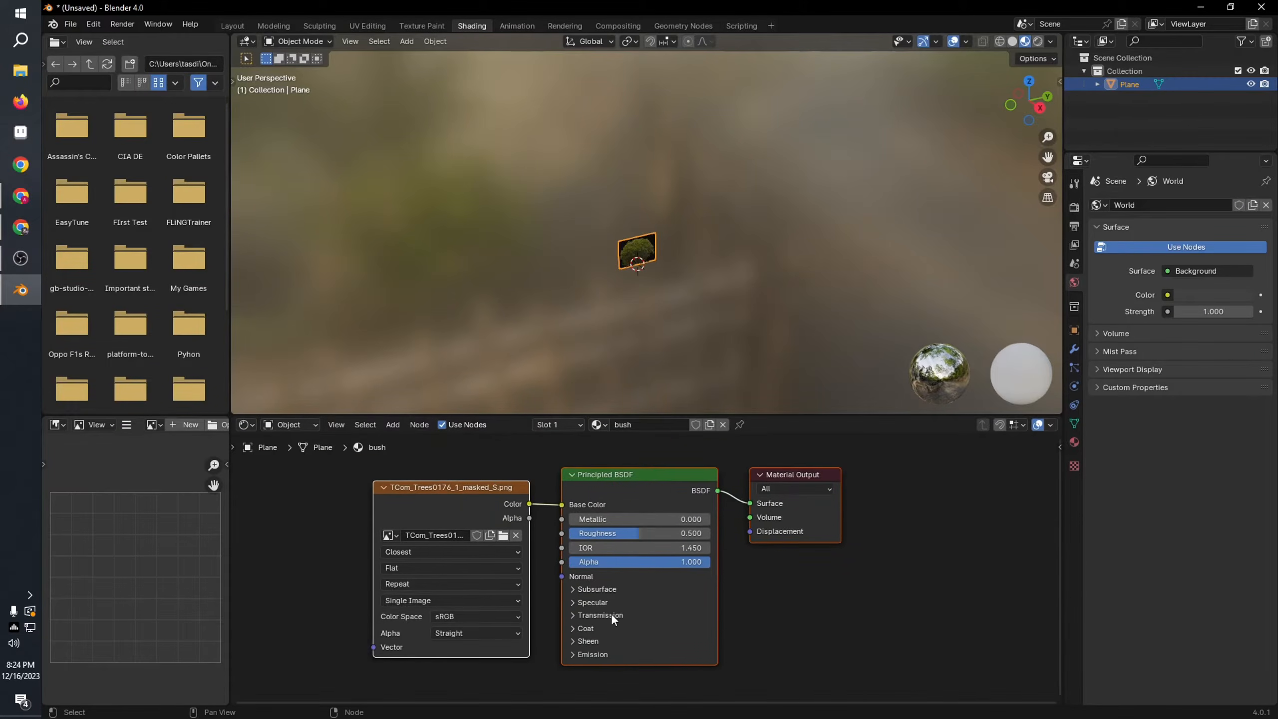
drag(529, 518, 562, 564)
click(249, 25)
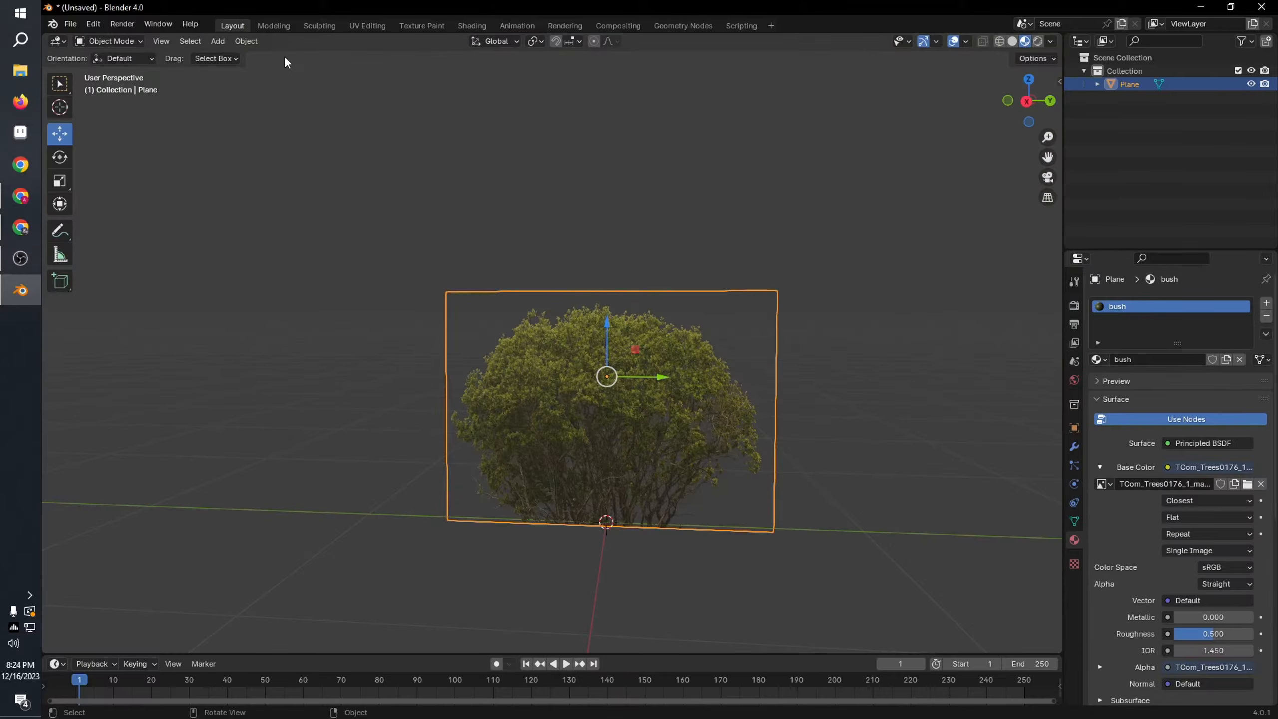
click(709, 328)
middle_drag(709, 327, 551, 406)
Step: Duplicate the bush plane in place and rotate the copy about the vertical axis to cross the original
click(551, 406)
mouse_move(704, 481)
middle_down()
mouse_move(660, 498)
mouse_move(709, 498)
middle_up()
key(shift+d)
key(Escape)
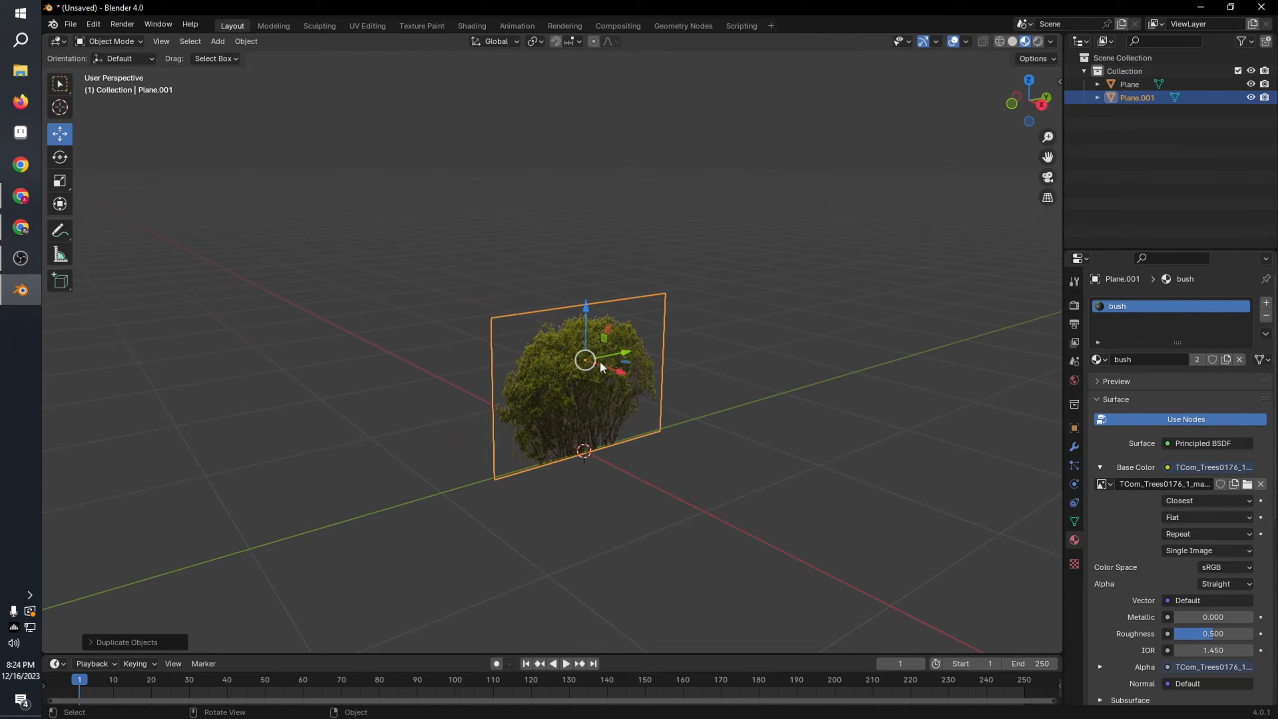
click(59, 157)
middle_drag(664, 462, 689, 508)
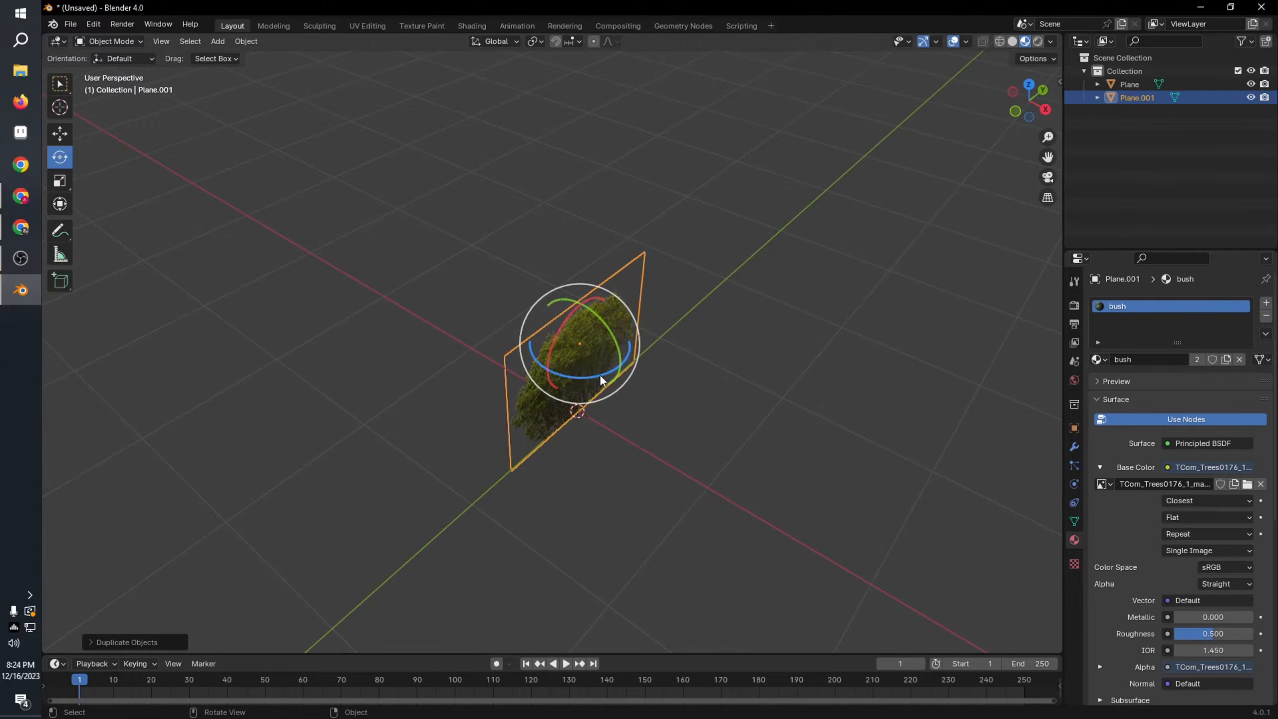
drag(602, 382, 534, 393)
Step: Duplicate the rotated plane in place and turn the copy about the vertical axis to form a third crossing plane
middle_drag(533, 393, 798, 437)
key(shift+d)
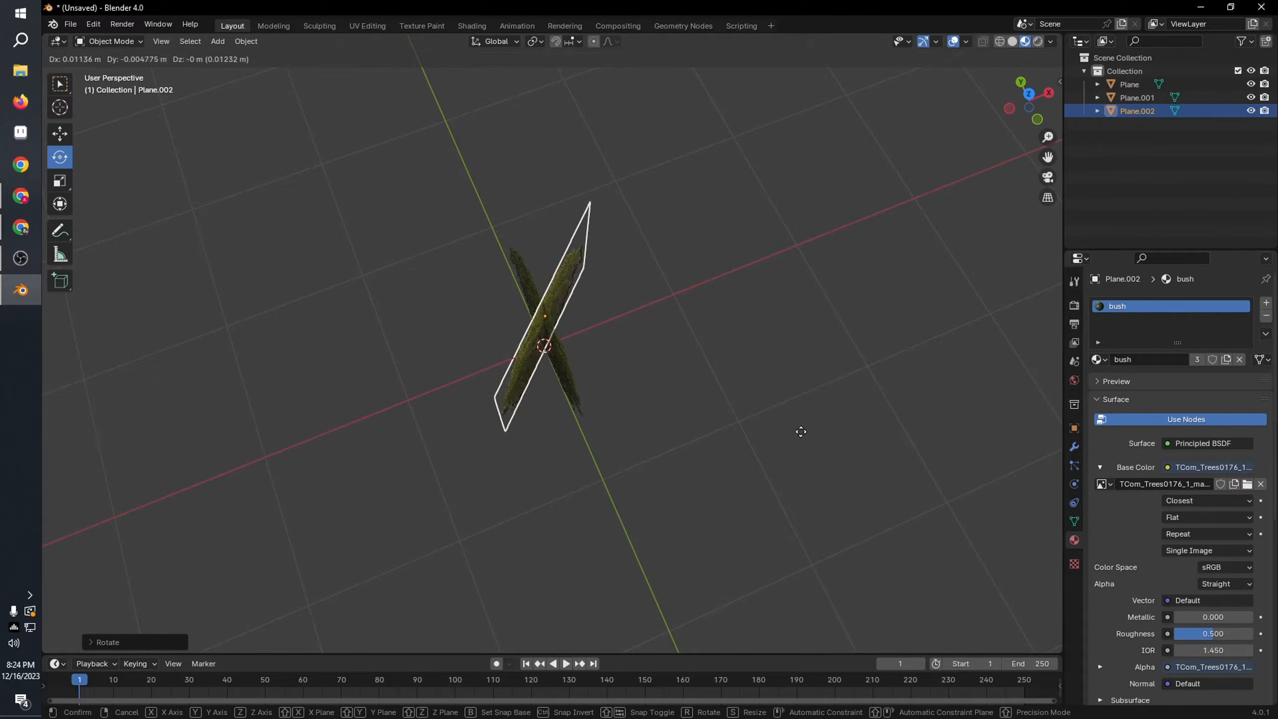
right_click(800, 432)
drag(575, 348, 483, 363)
click(749, 285)
middle_drag(749, 285, 784, 412)
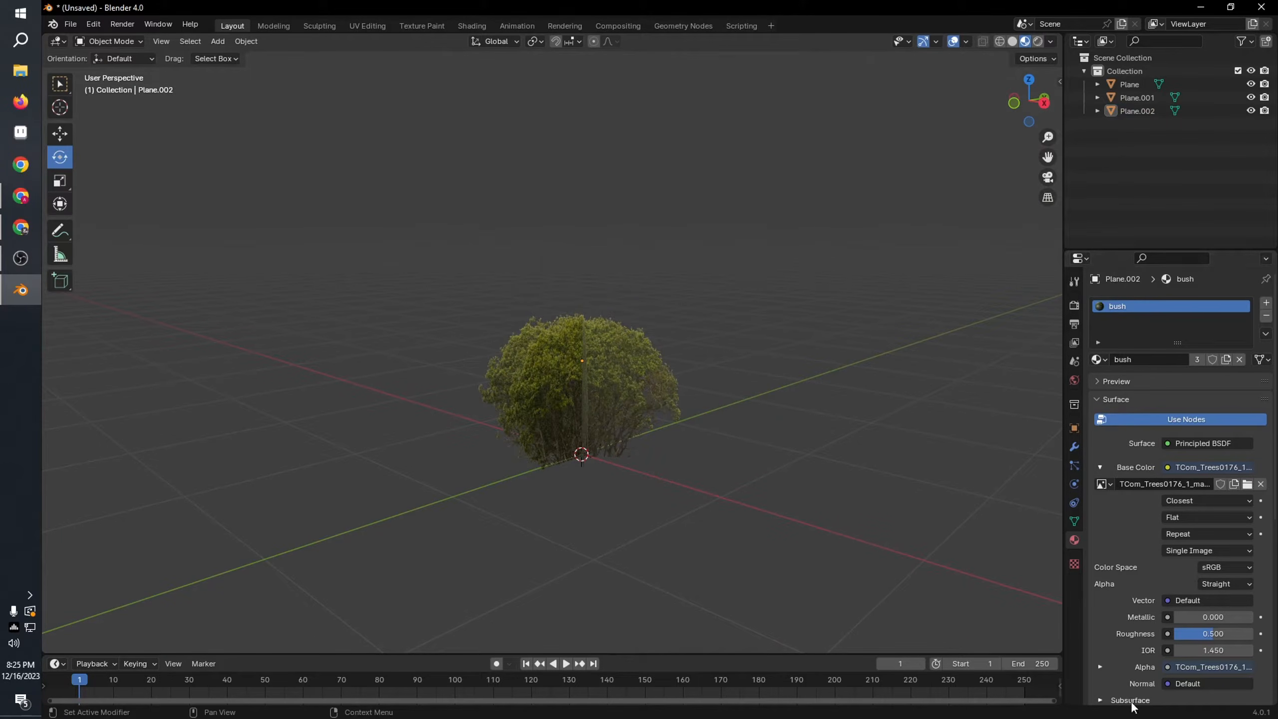
Step: Set the bush material's Roughness and specular IOR Level to 0
scroll(1132, 707, down, 12)
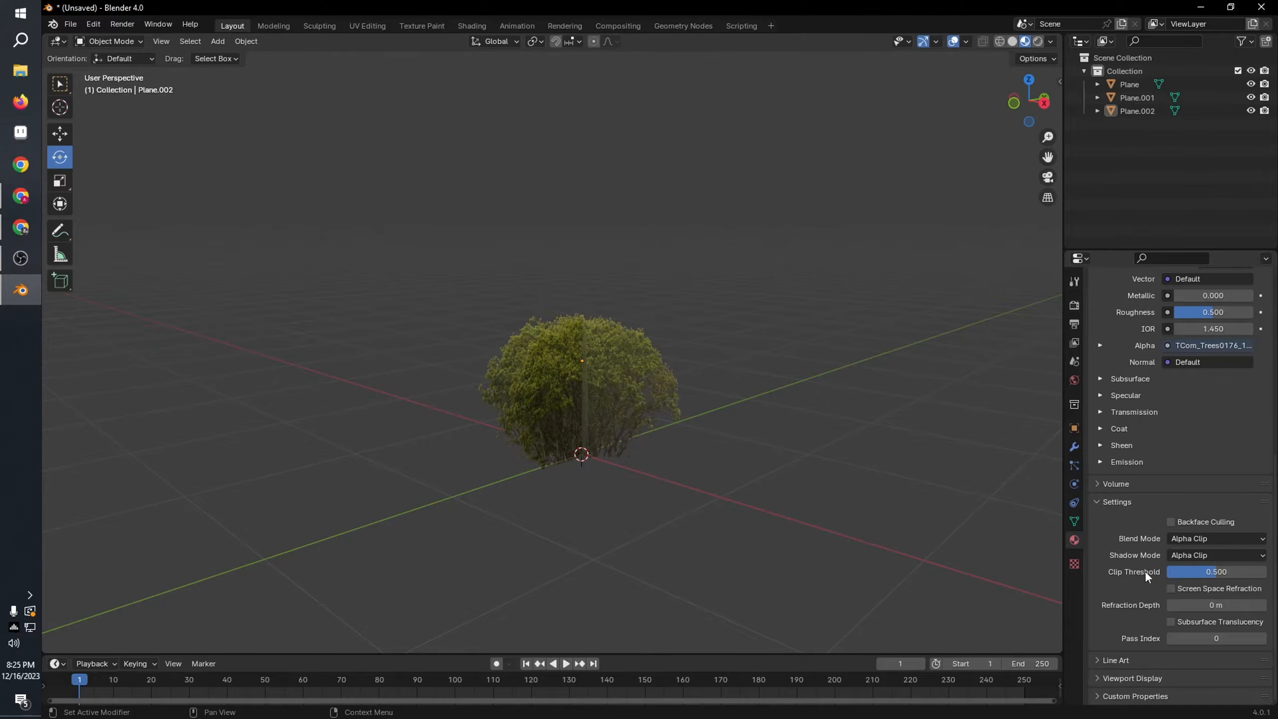
middle_drag(573, 478, 896, 478)
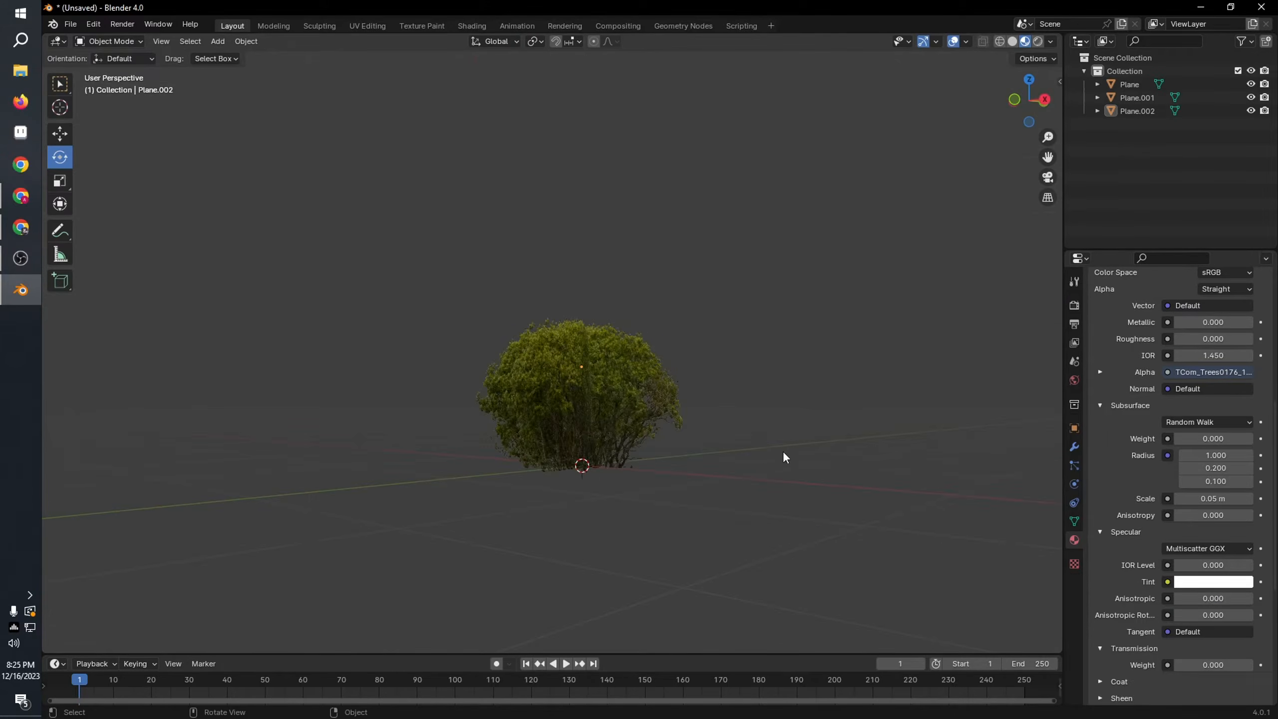
scroll(783, 451, up, 4)
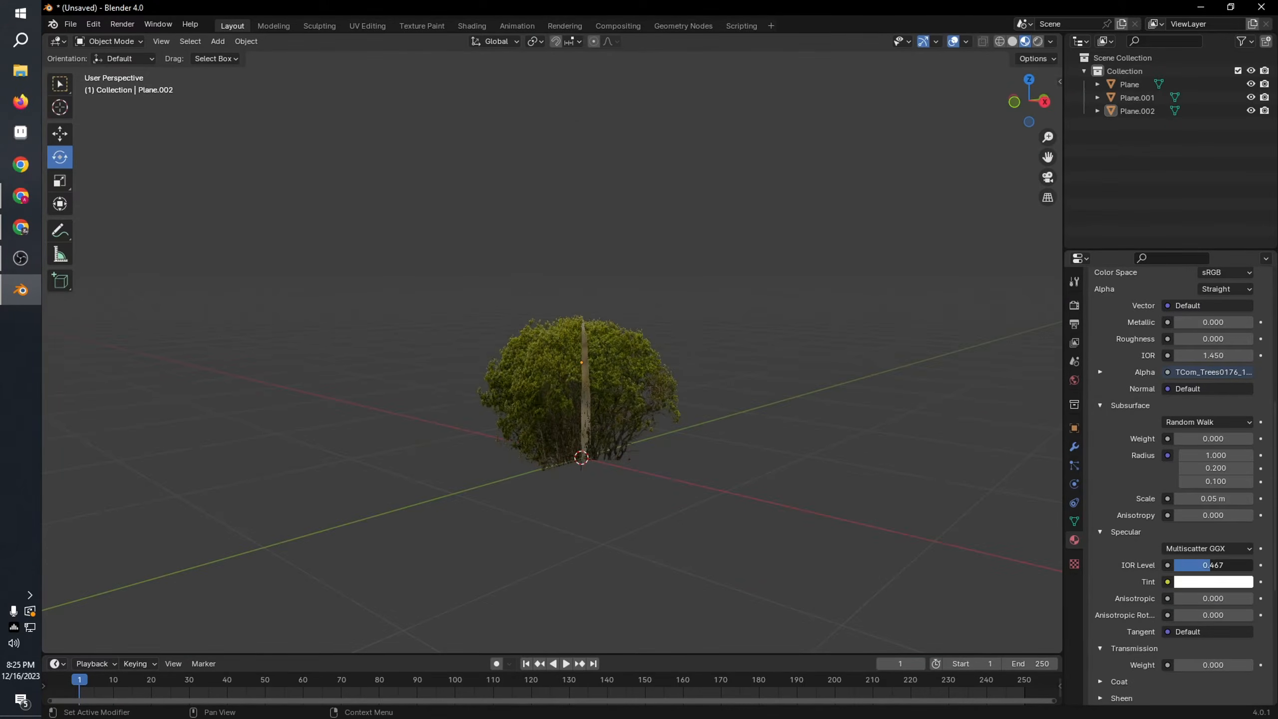
drag(1208, 565, 1172, 564)
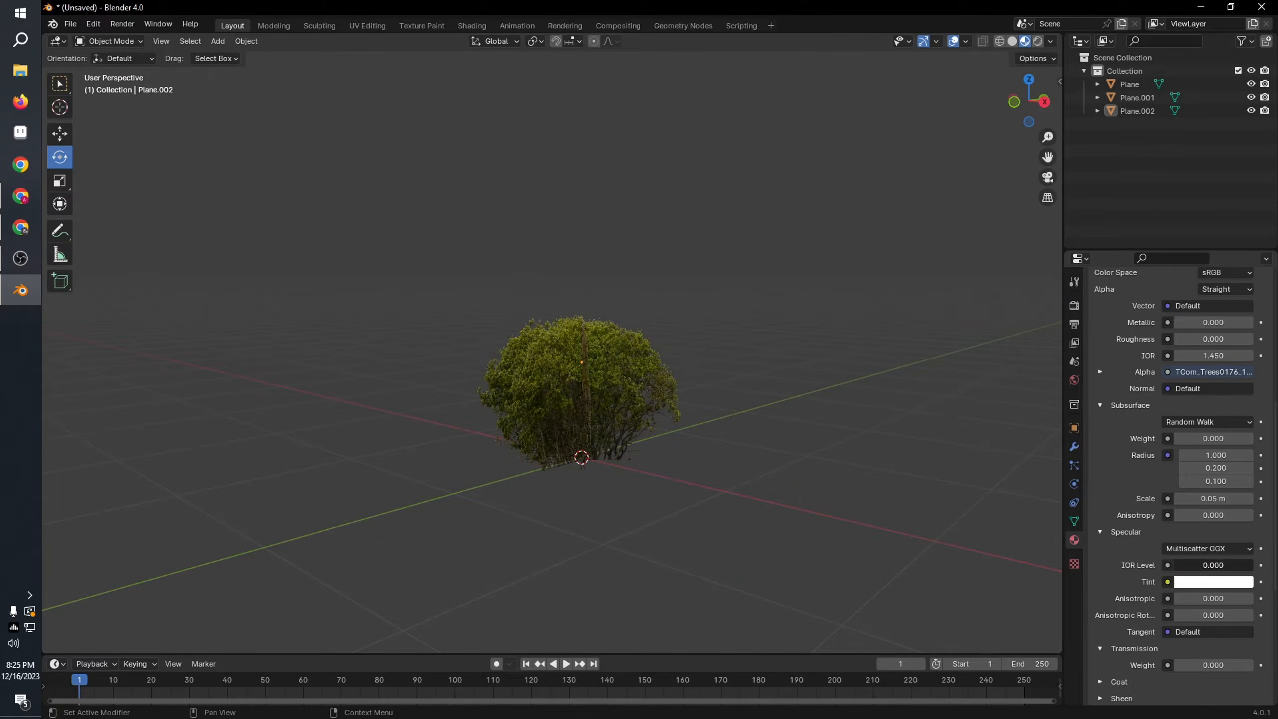
Step: Duplicate one of the crossed planes in place and rotate the copy to add a fourth plane between the others
middle_drag(745, 471, 720, 550)
click(705, 360)
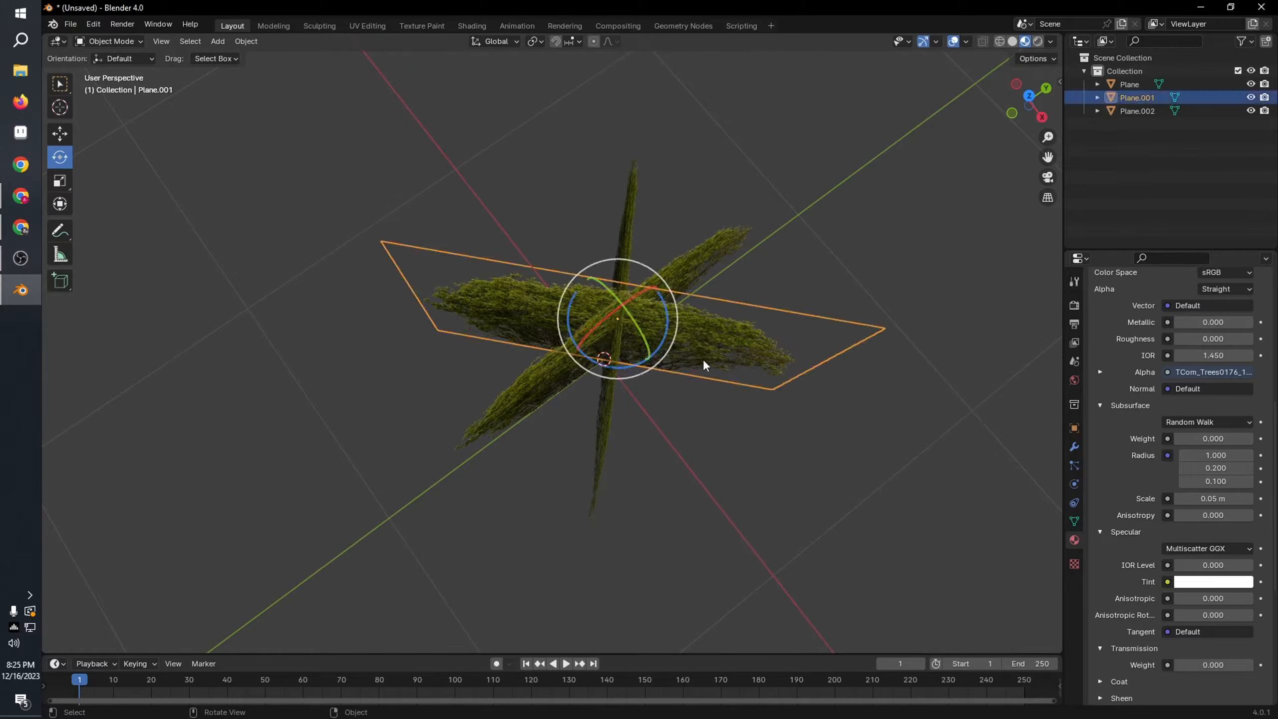
middle_drag(705, 360, 779, 435)
key(shift+d)
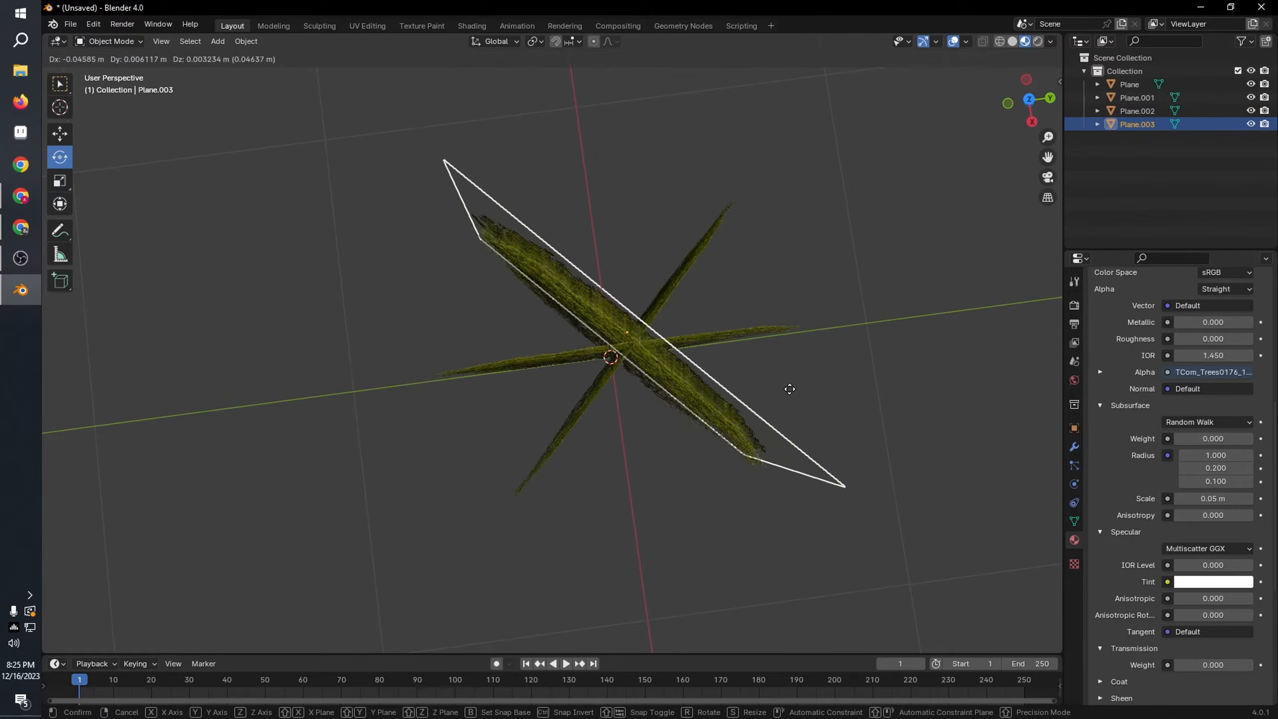
right_click(673, 403)
key(r)
click(602, 413)
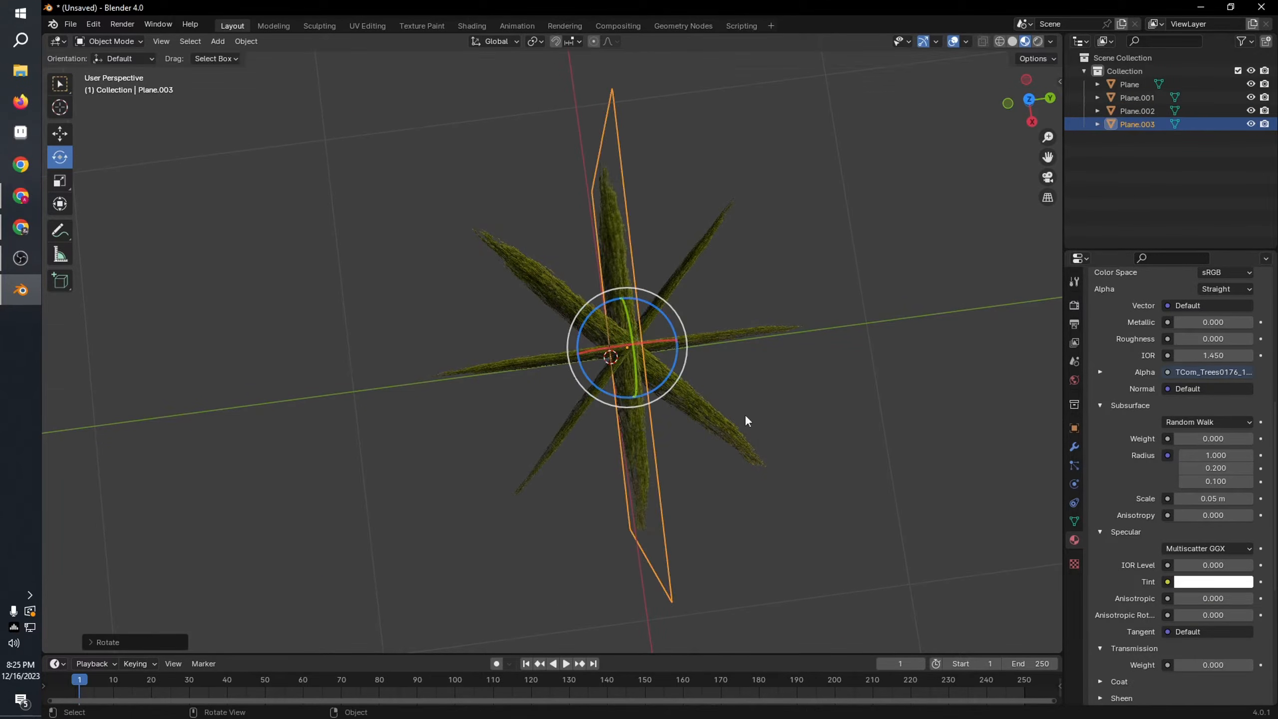
Step: Select all four crossed bush planes and join them into a single object
middle_drag(747, 422, 755, 322)
click(759, 393)
middle_drag(847, 443, 679, 496)
click(859, 438)
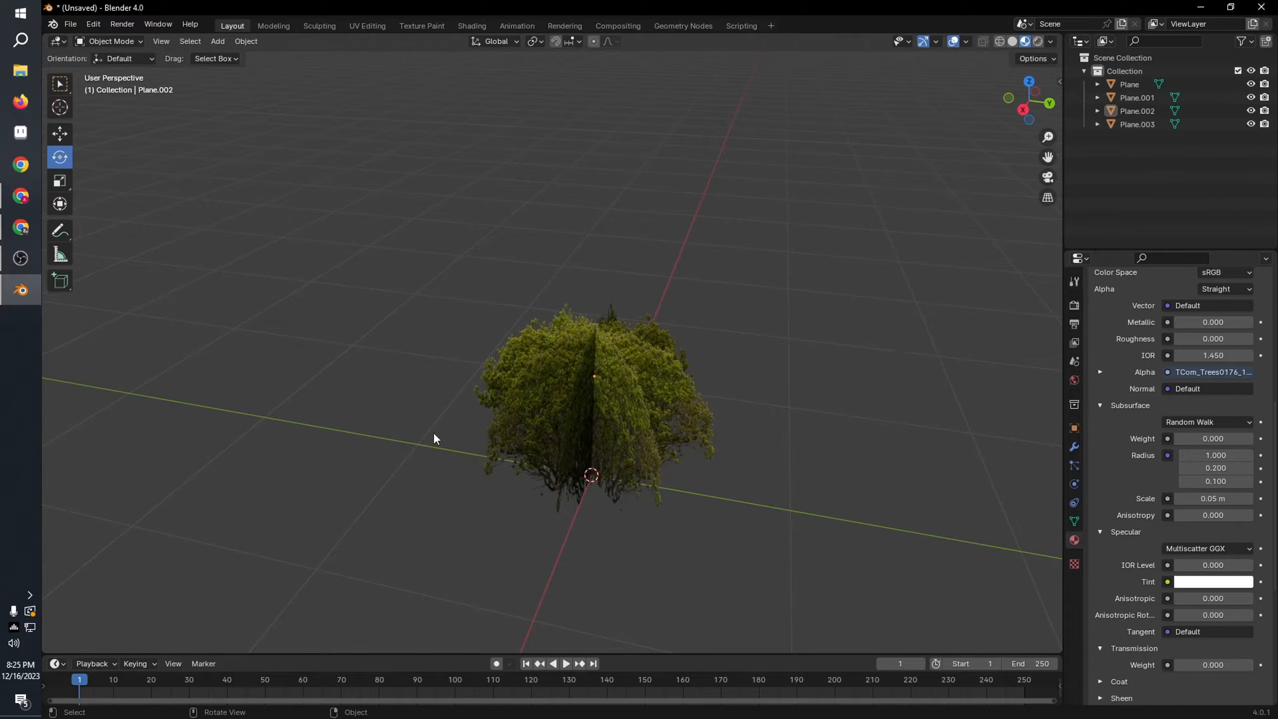
key(a)
key(ctrl+j)
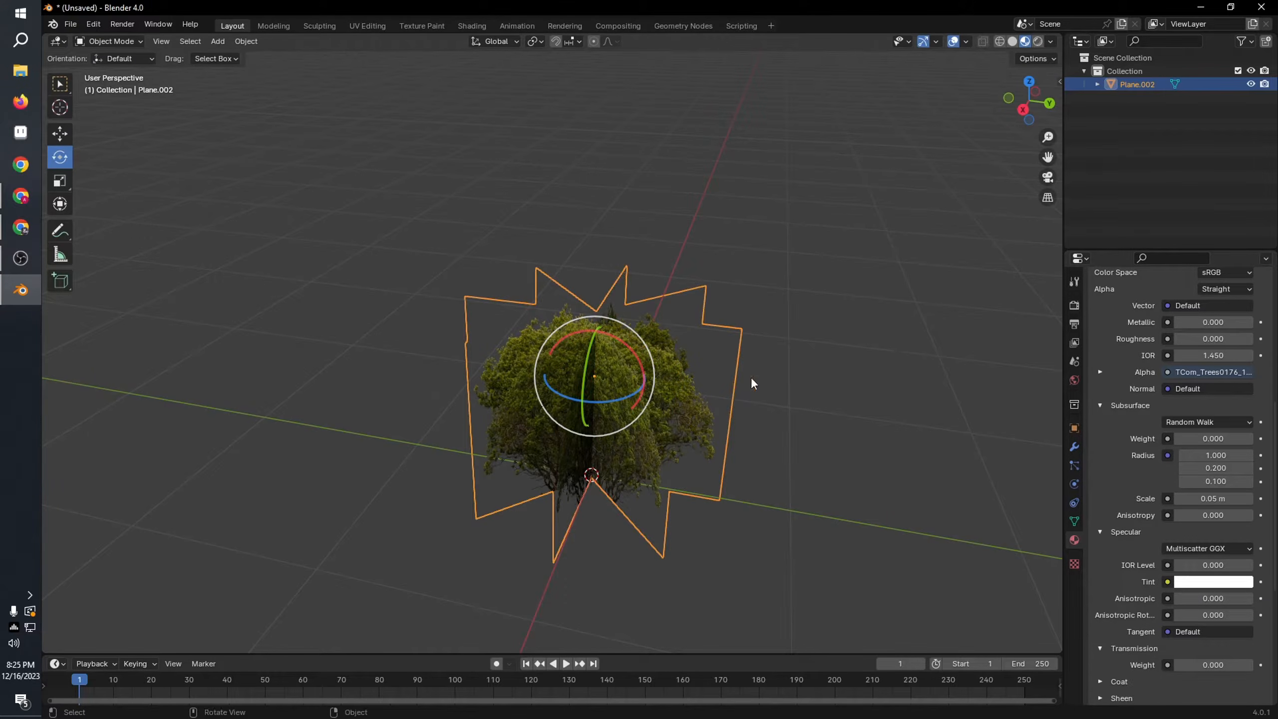
middle_drag(753, 379, 598, 414)
click(753, 323)
middle_drag(676, 386, 610, 443)
scroll(666, 411, up, 3)
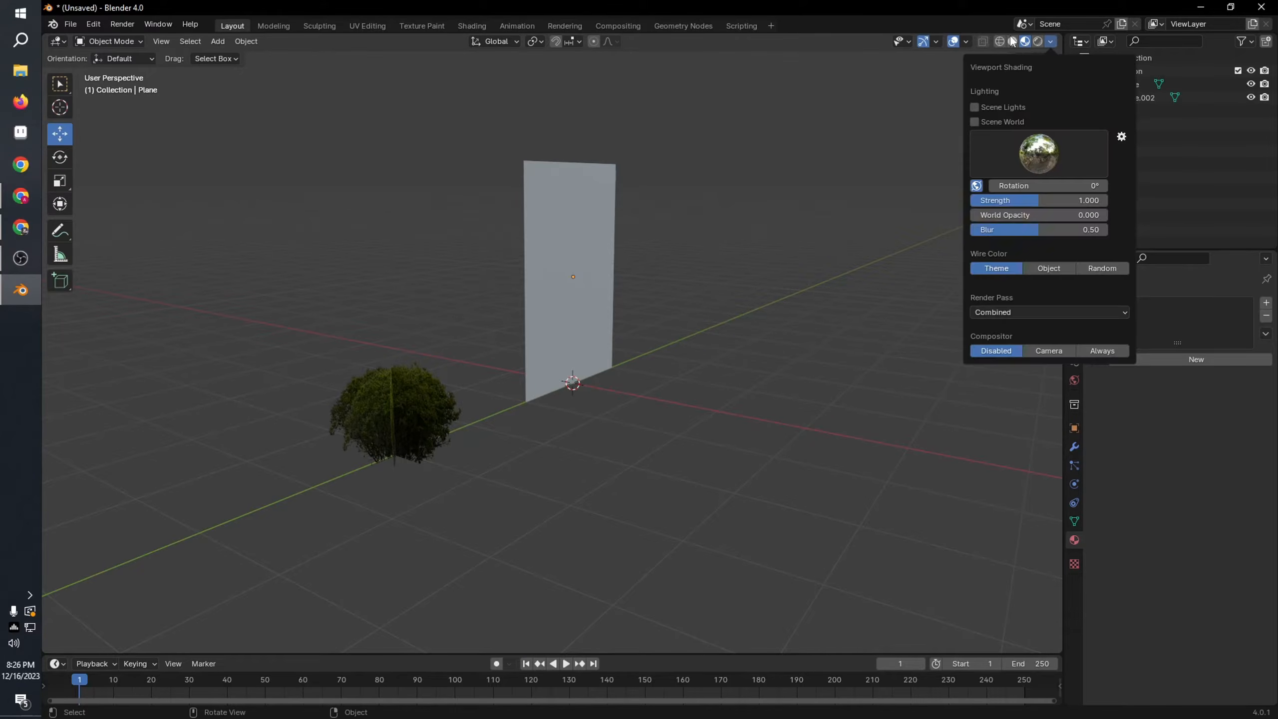
Step: Switch to solid shading and add a Solidify modifier with a thickness of 0 m to the tall upright plane
click(1012, 42)
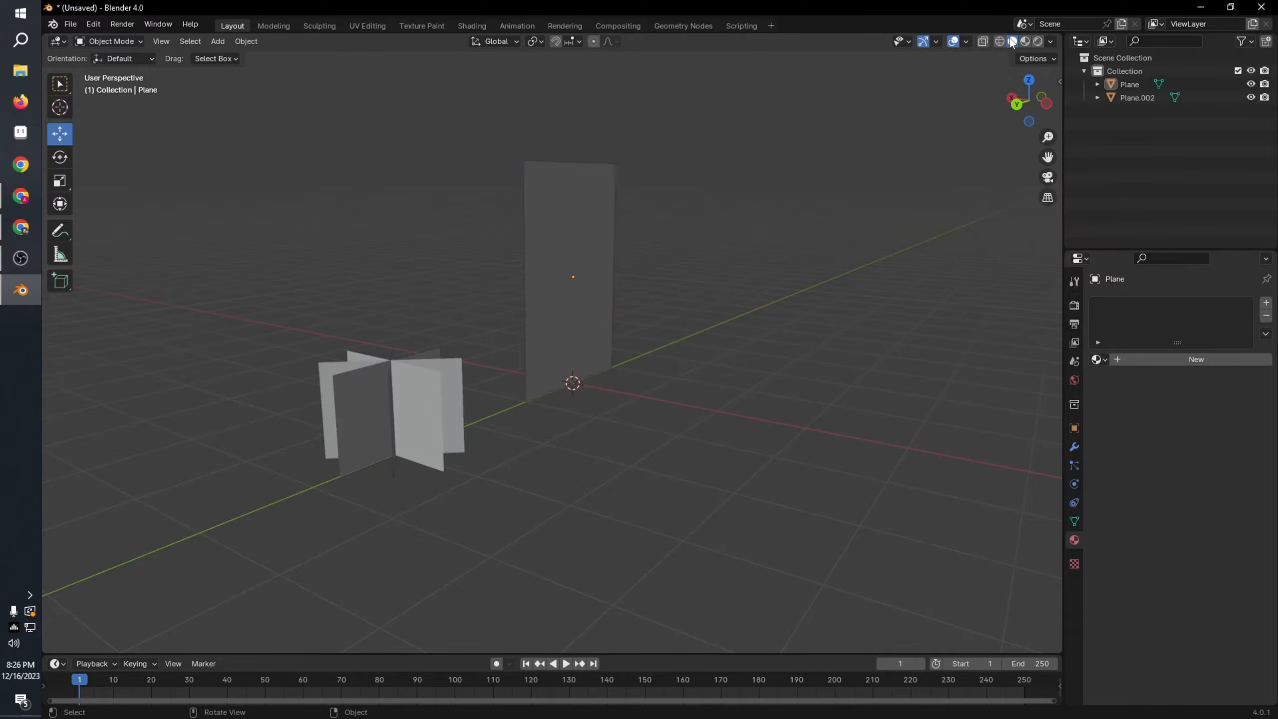
middle_drag(533, 216, 545, 252)
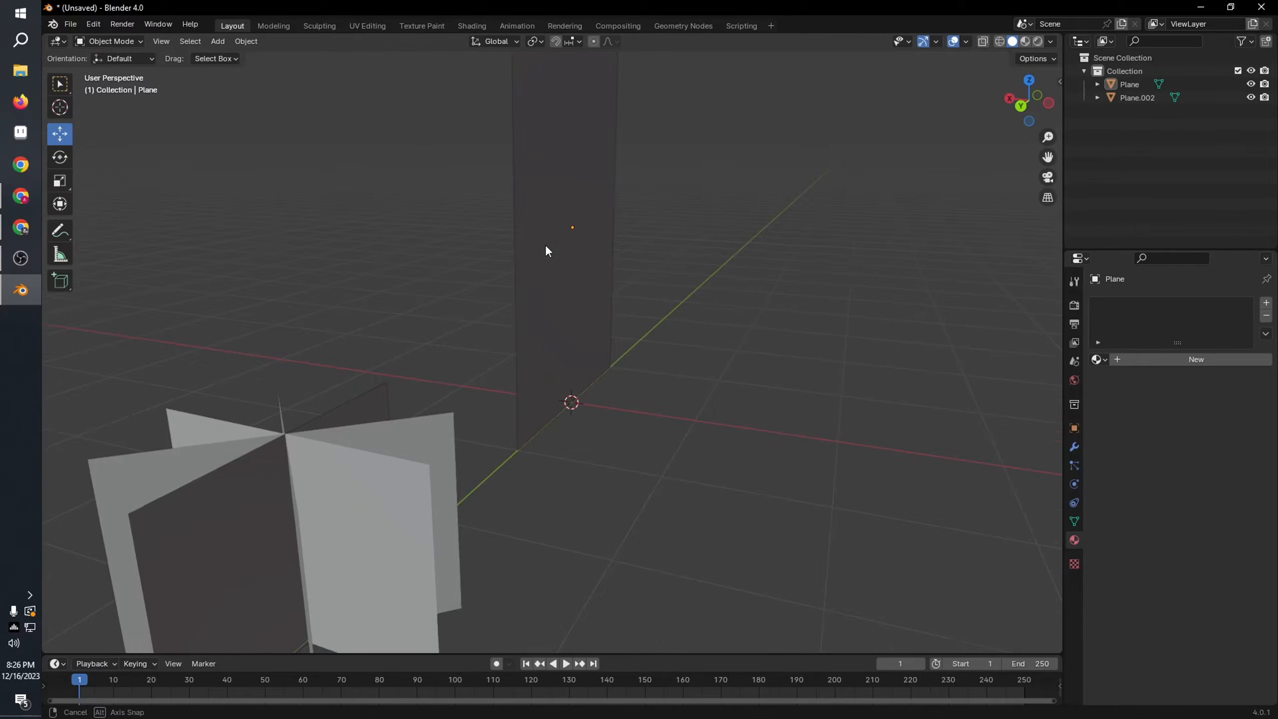
click(545, 251)
click(1074, 446)
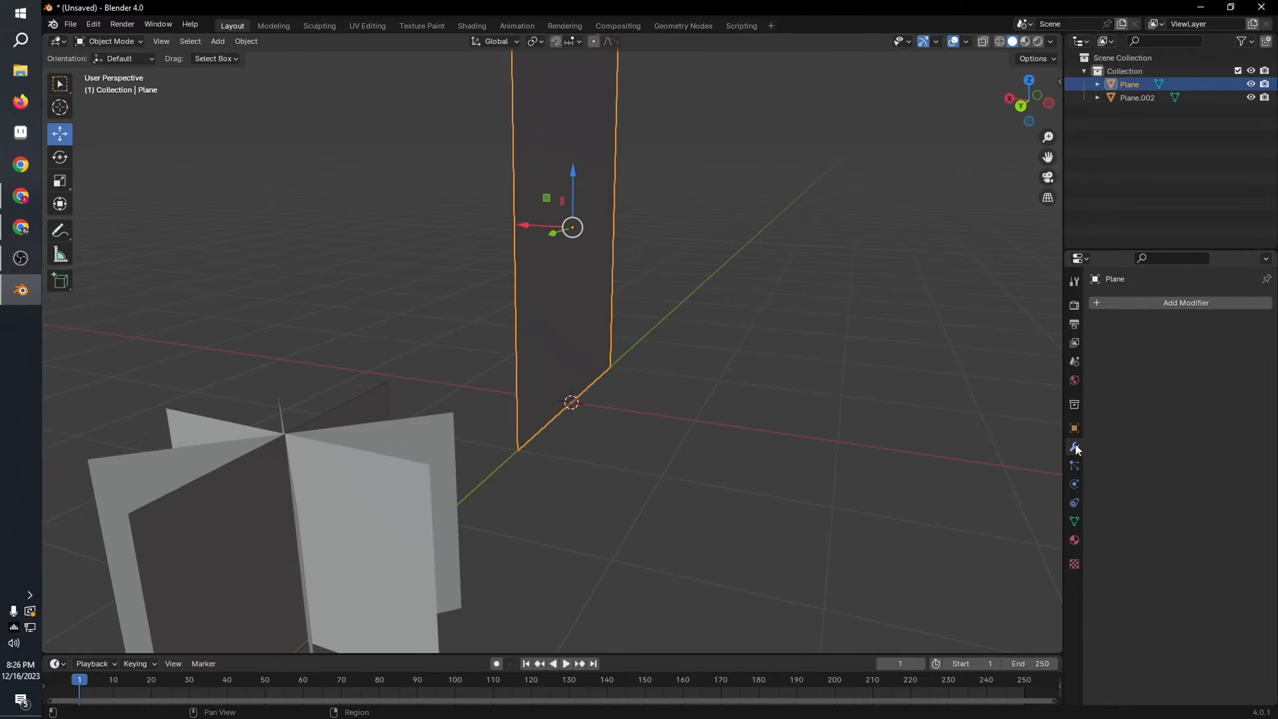
click(1174, 303)
click(1130, 310)
click(1213, 335)
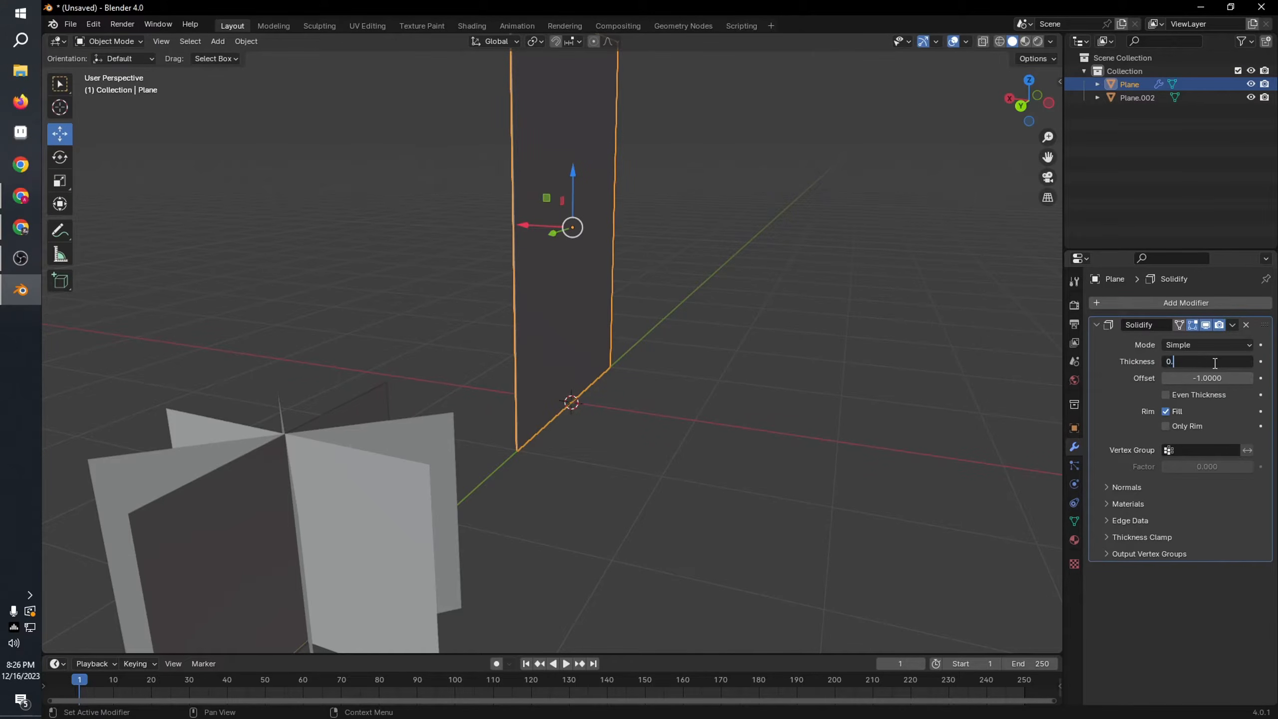
key(Return)
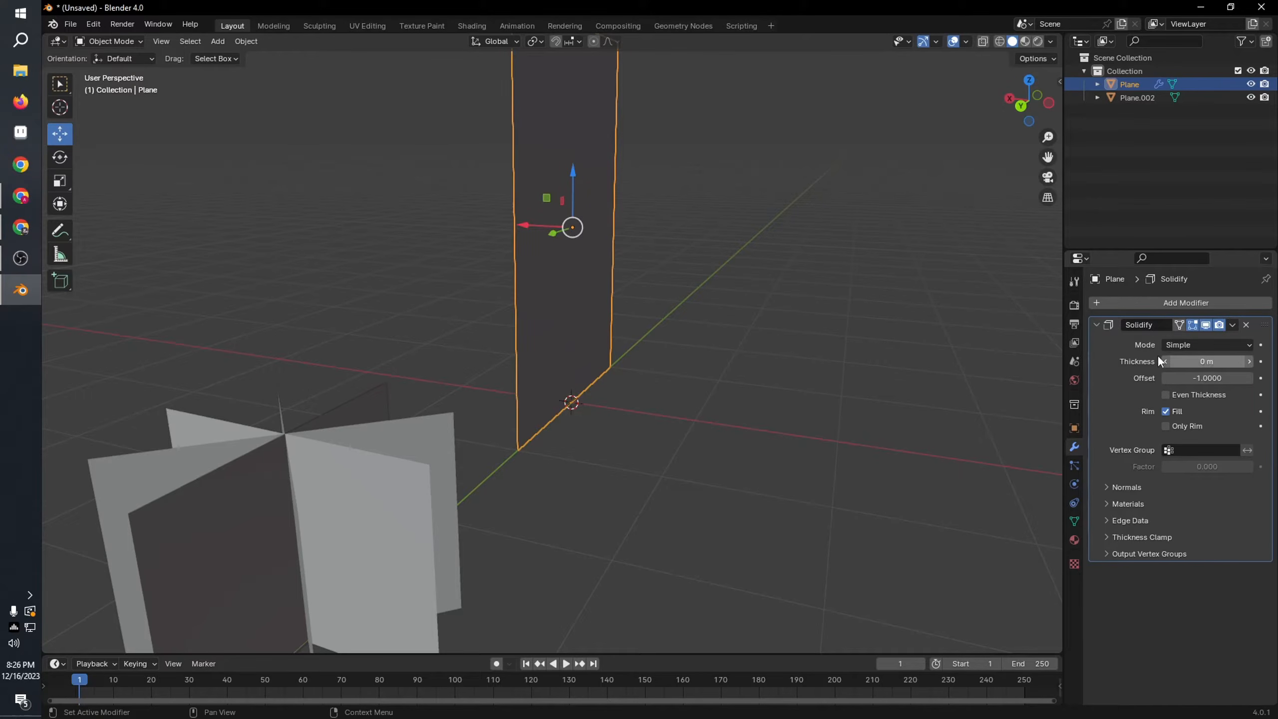
Step: Apply the Solidify modifier on the tall plane
middle_drag(795, 370, 704, 403)
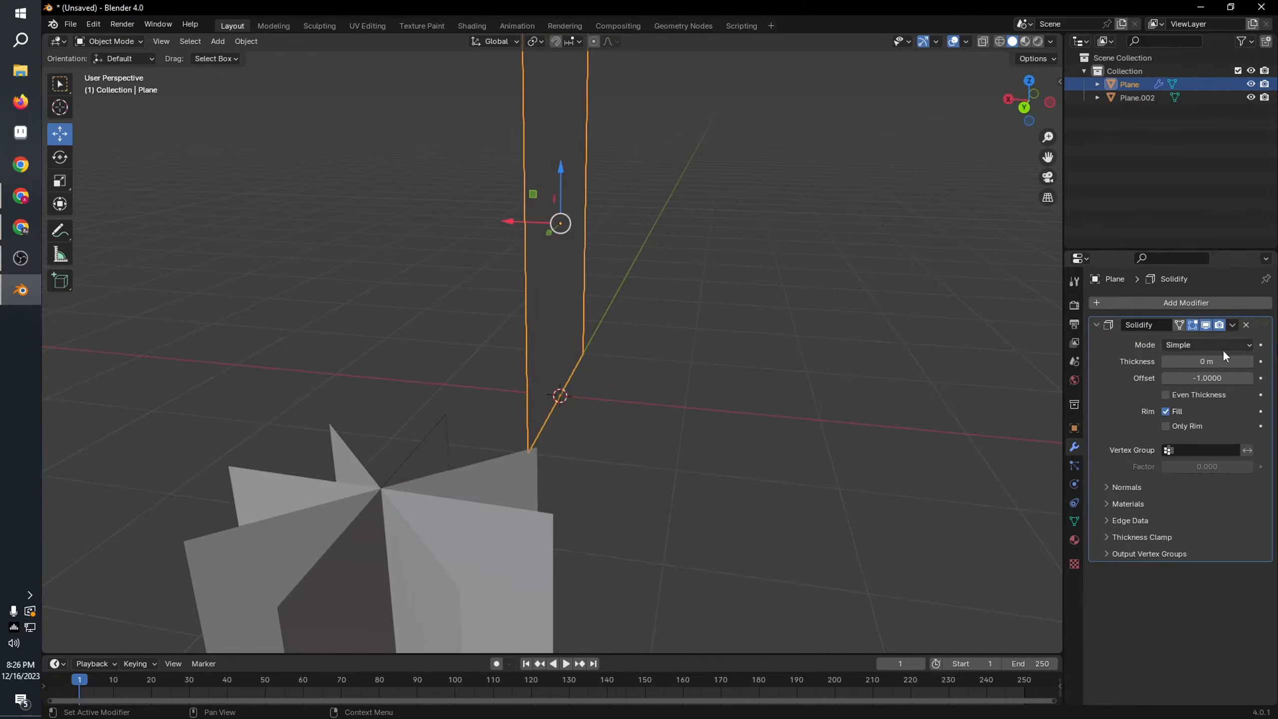
middle_drag(848, 363, 1029, 317)
click(1232, 326)
click(1193, 337)
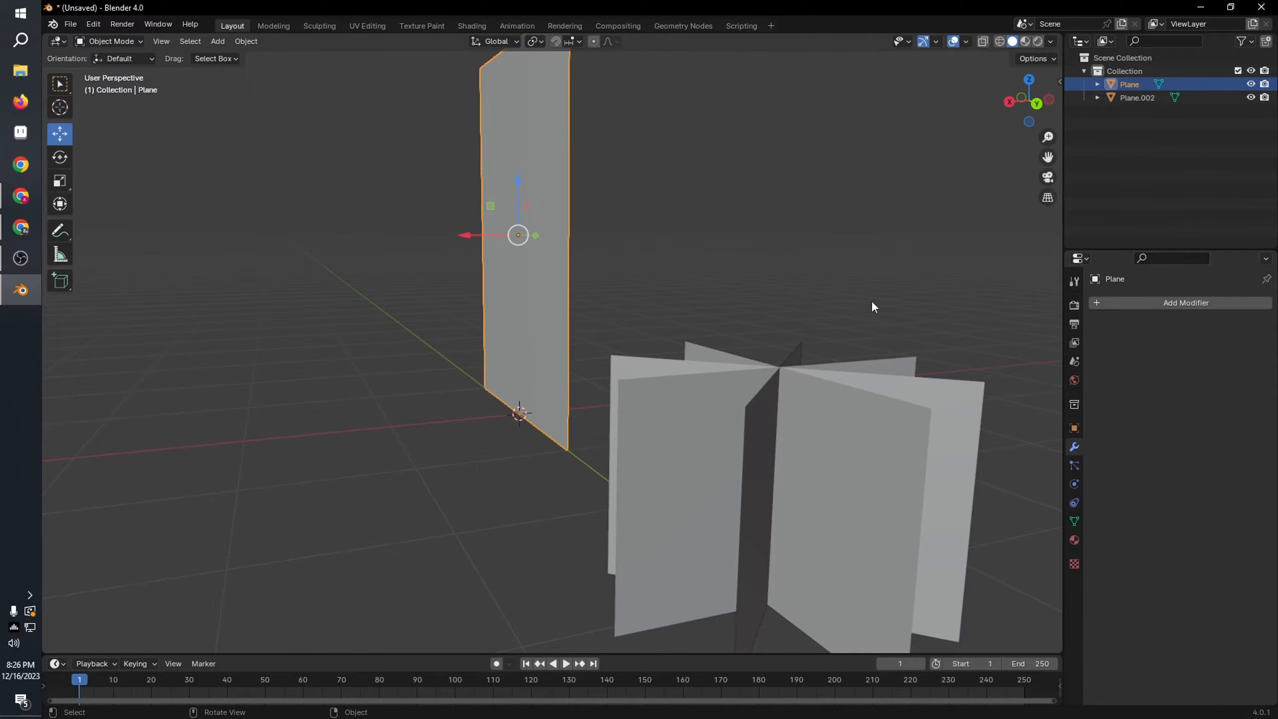
Step: Load the TCom_Trees0164_3 masked image as the Base Color texture of the tall plane's tree material
middle_drag(870, 302, 676, 328)
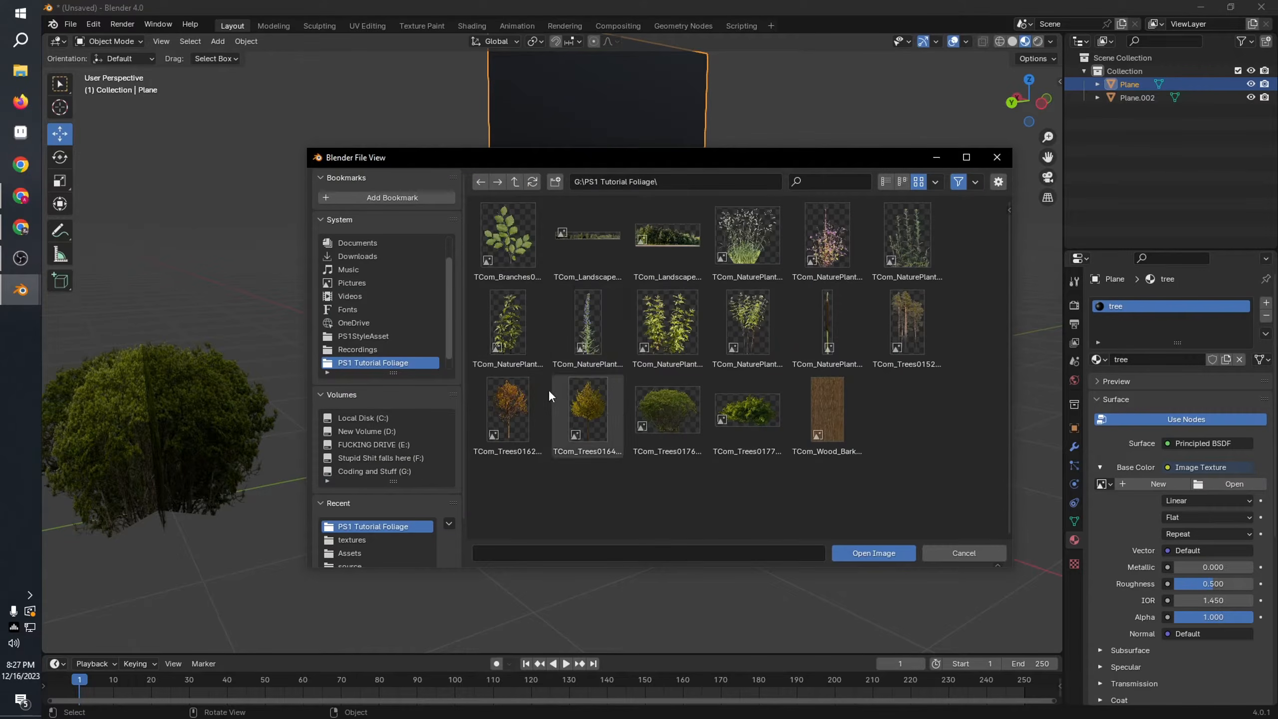
double_click(581, 417)
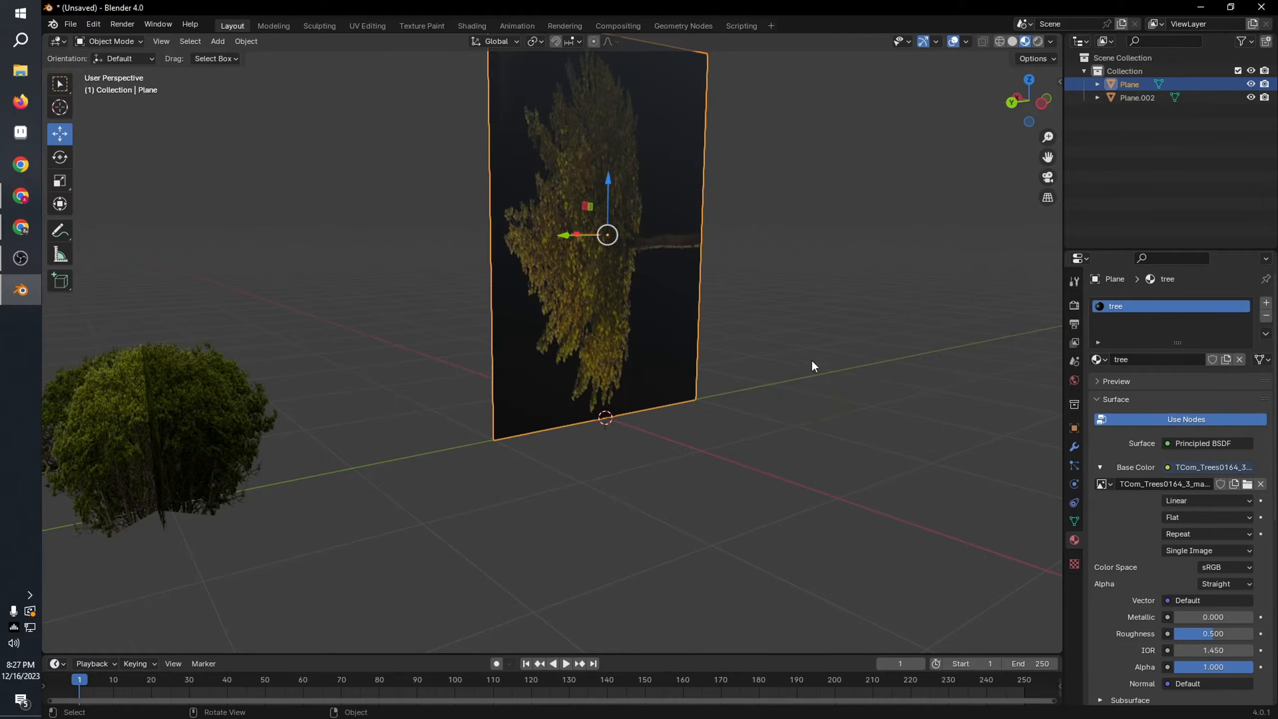
middle_drag(811, 360, 810, 302)
Step: Unwrap the tree plane in UV Editing with Project from View, using the right orthographic view
click(368, 26)
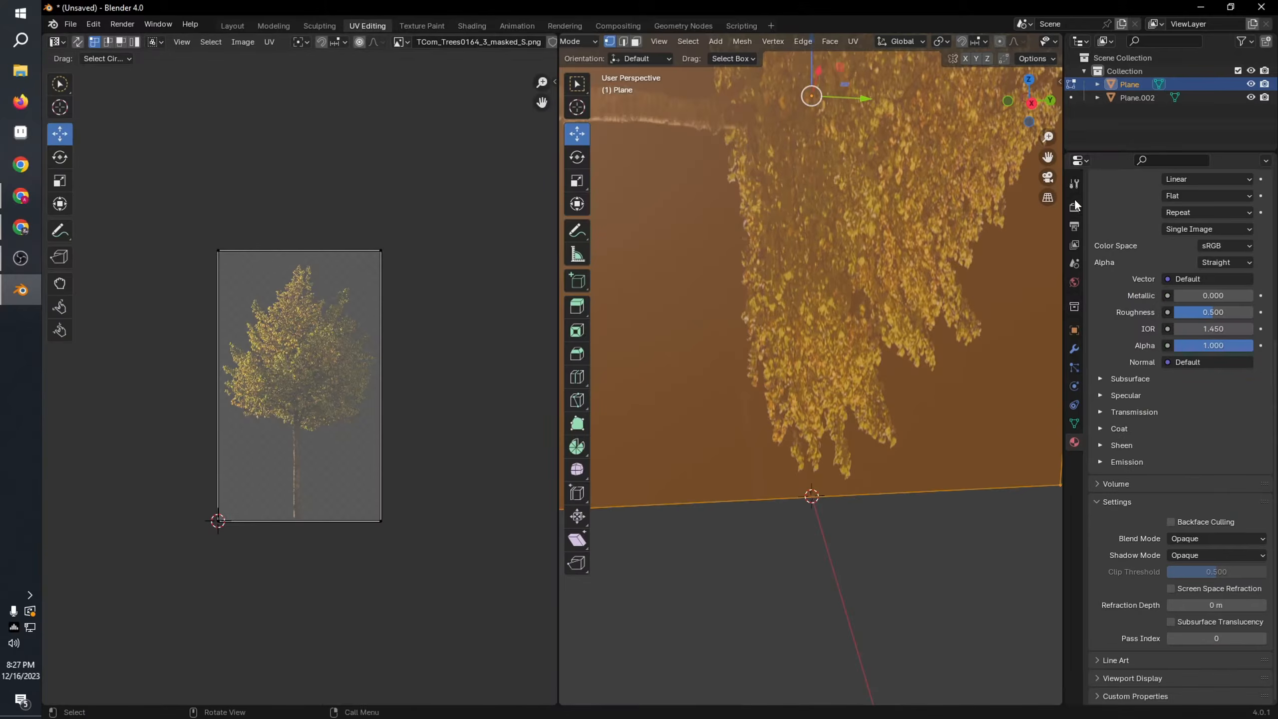
click(1027, 104)
scroll(889, 252, down, 5)
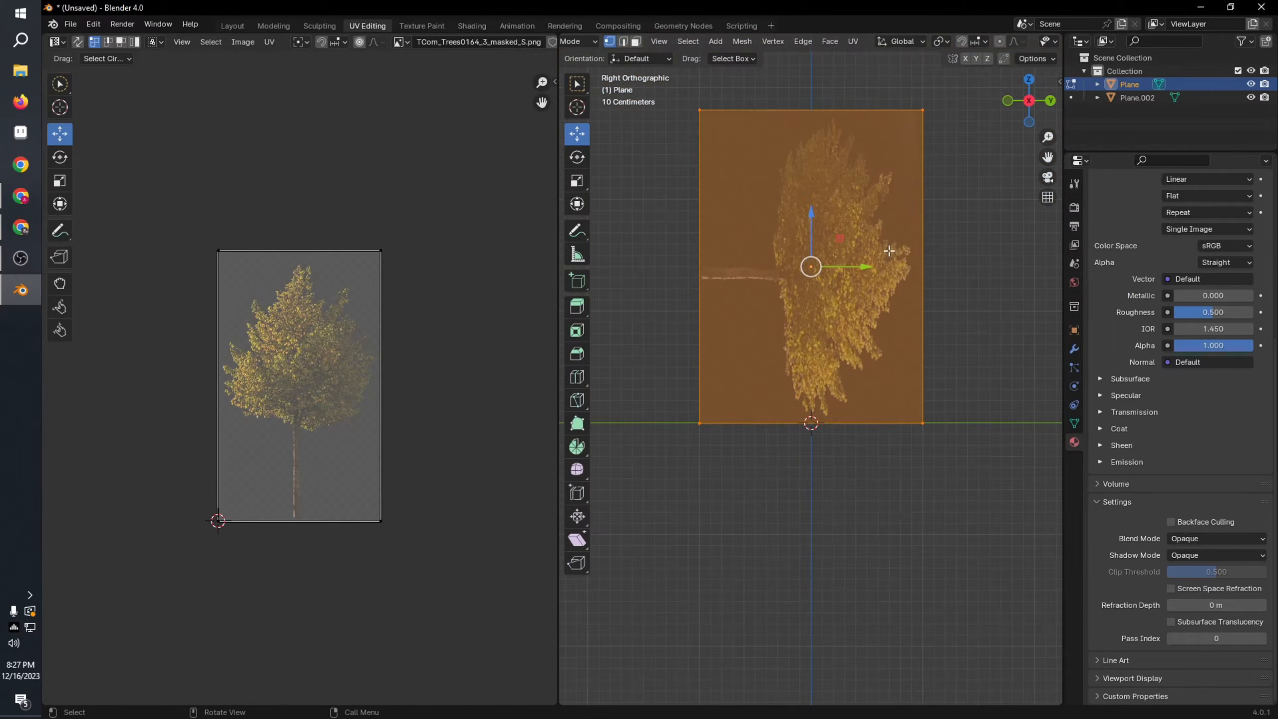
shift+middle_drag(882, 242, 880, 301)
key(u)
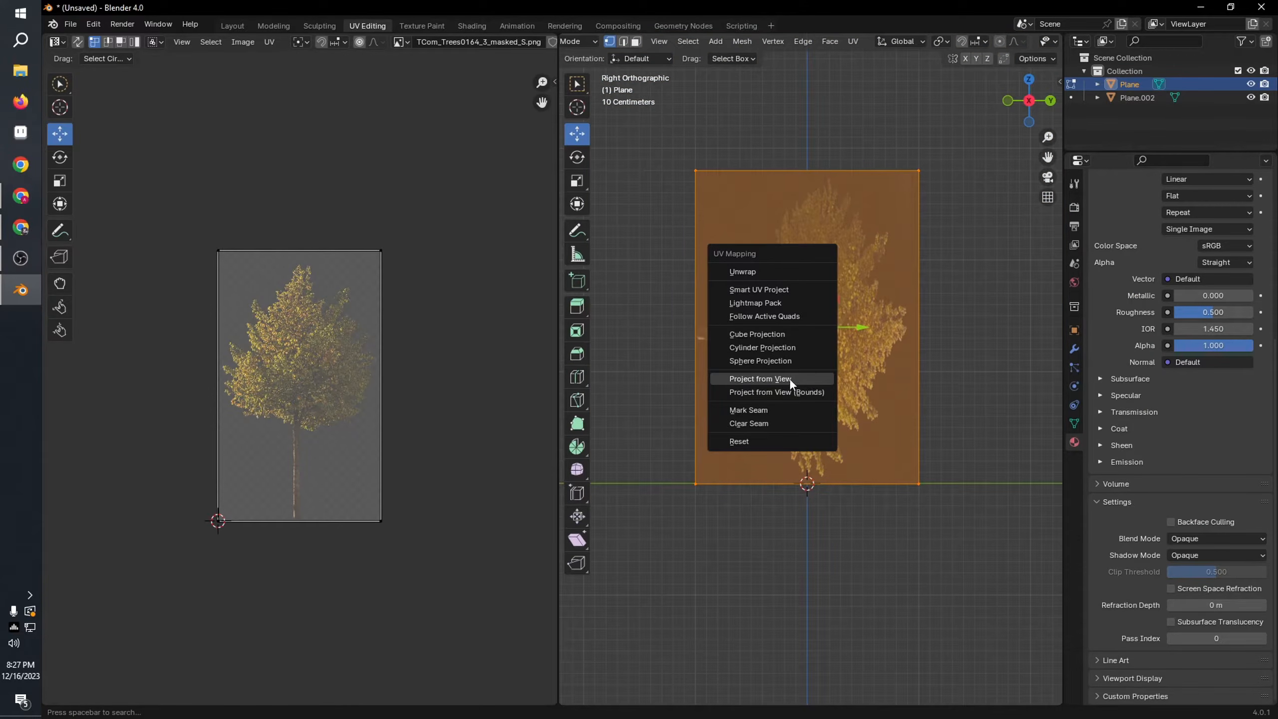
click(789, 377)
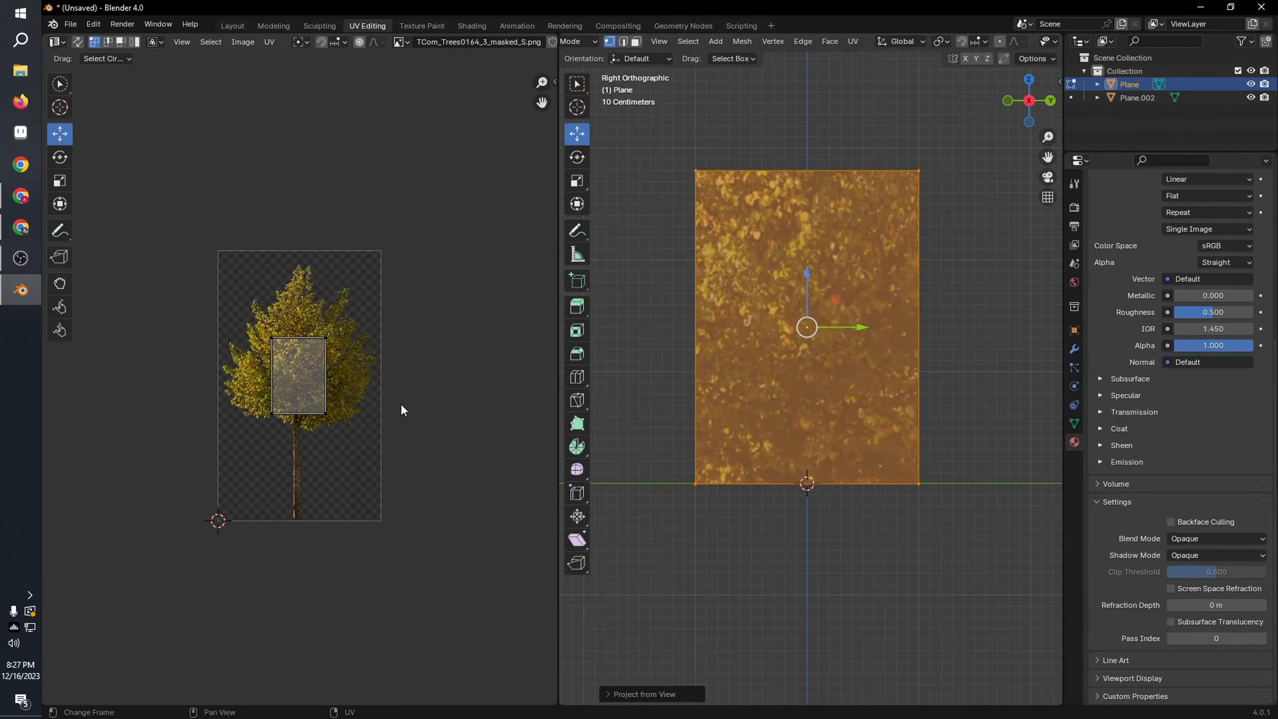
Step: Scale up the plane's projected UVs until they match the width of the tree image
click(317, 391)
key(s)
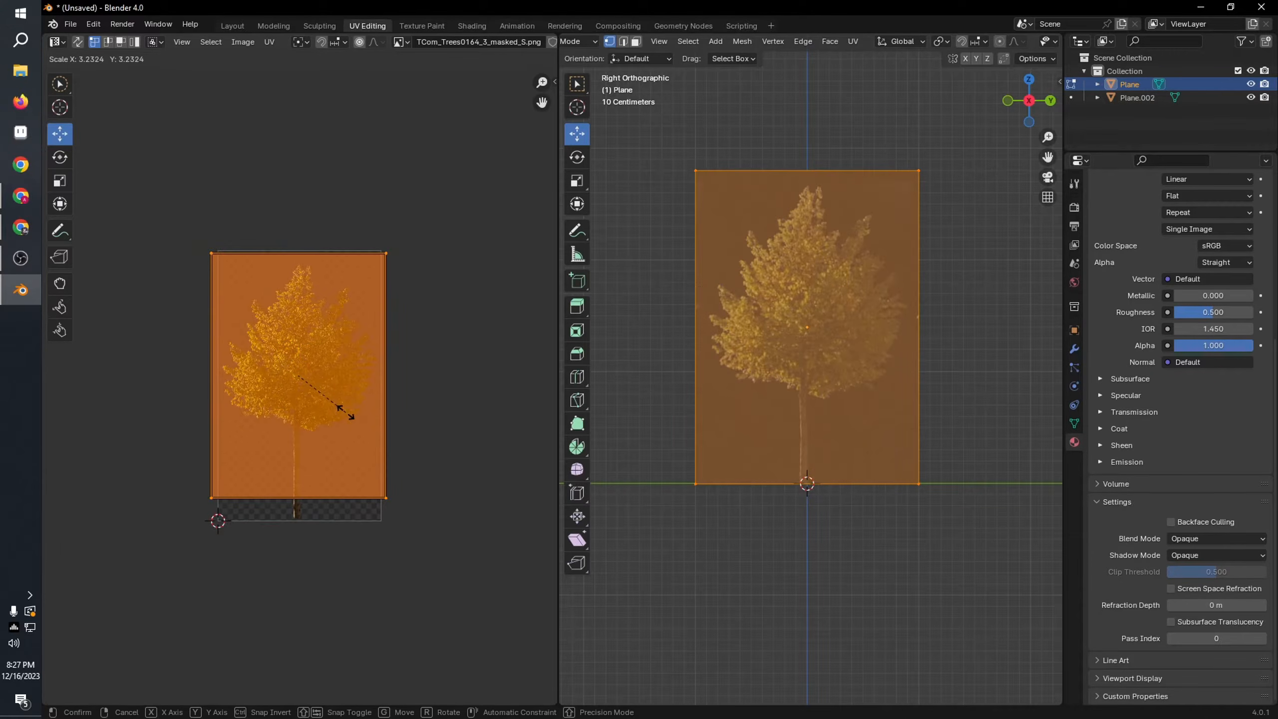
click(344, 409)
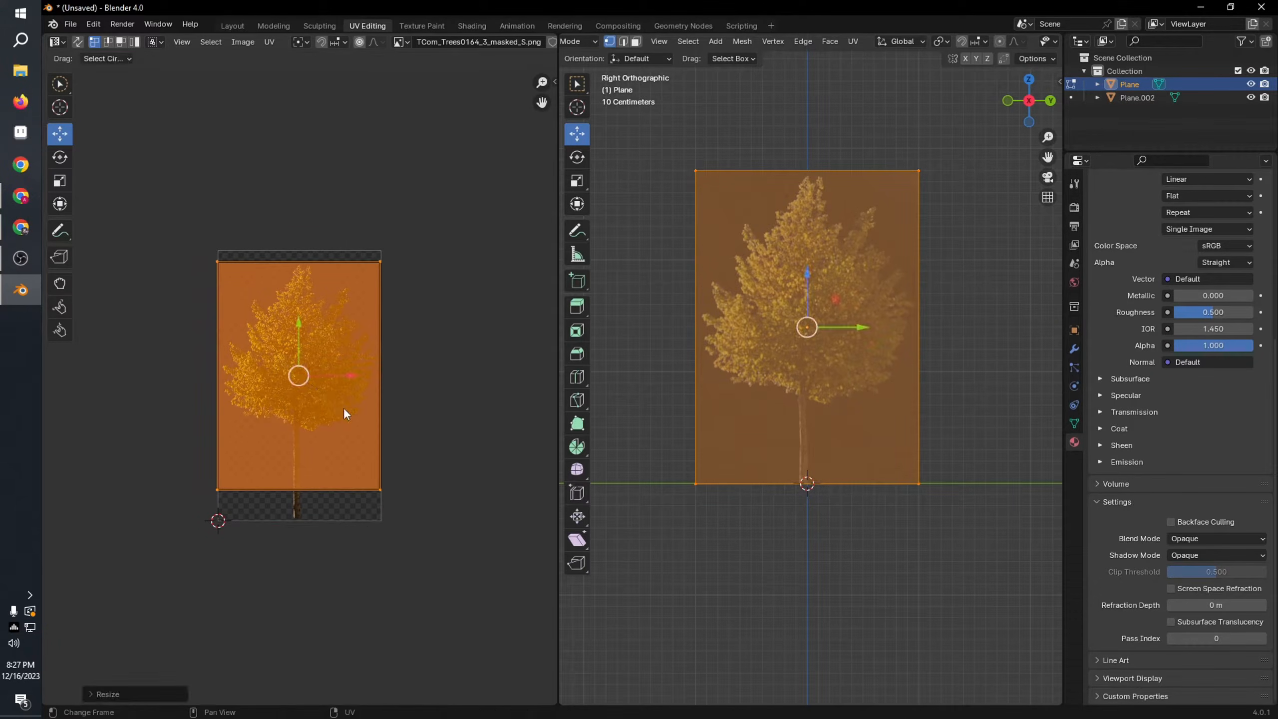
Step: Select the two top UV vertices and move them vertically to the upper edge of the tree image
drag(414, 301, 418, 302)
drag(229, 276, 391, 256)
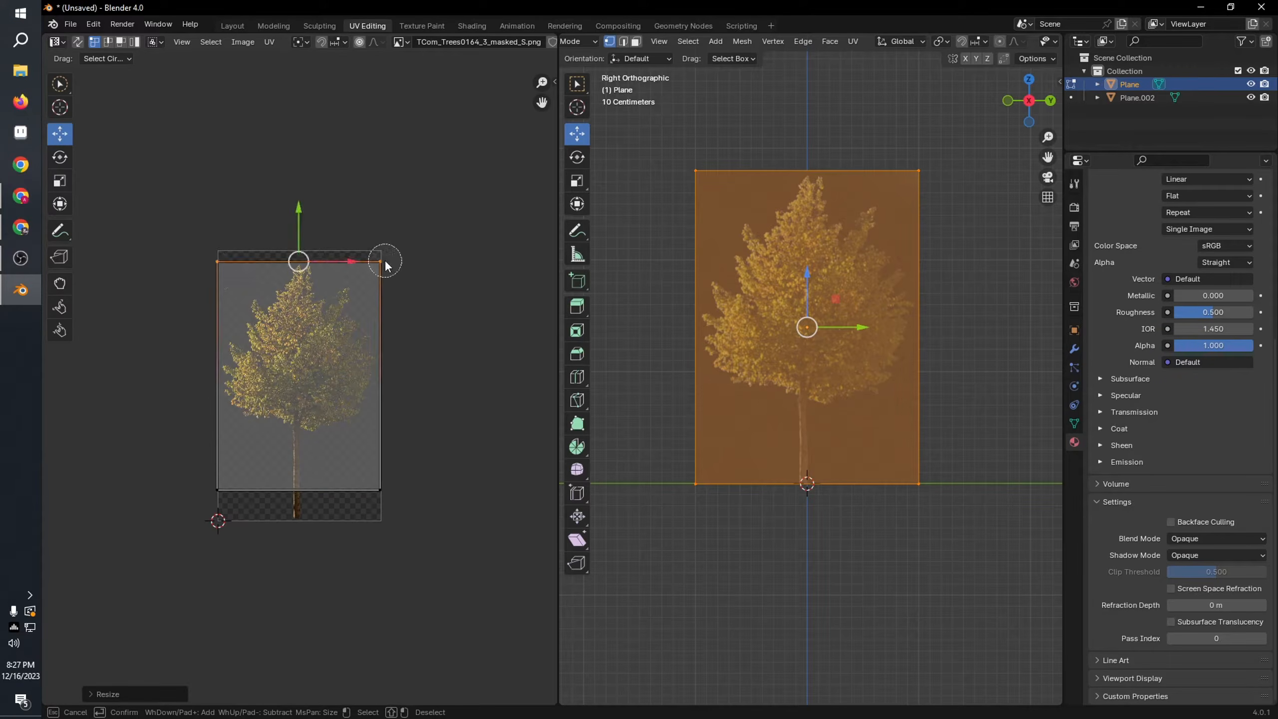
key(Return)
key(g)
click(301, 197)
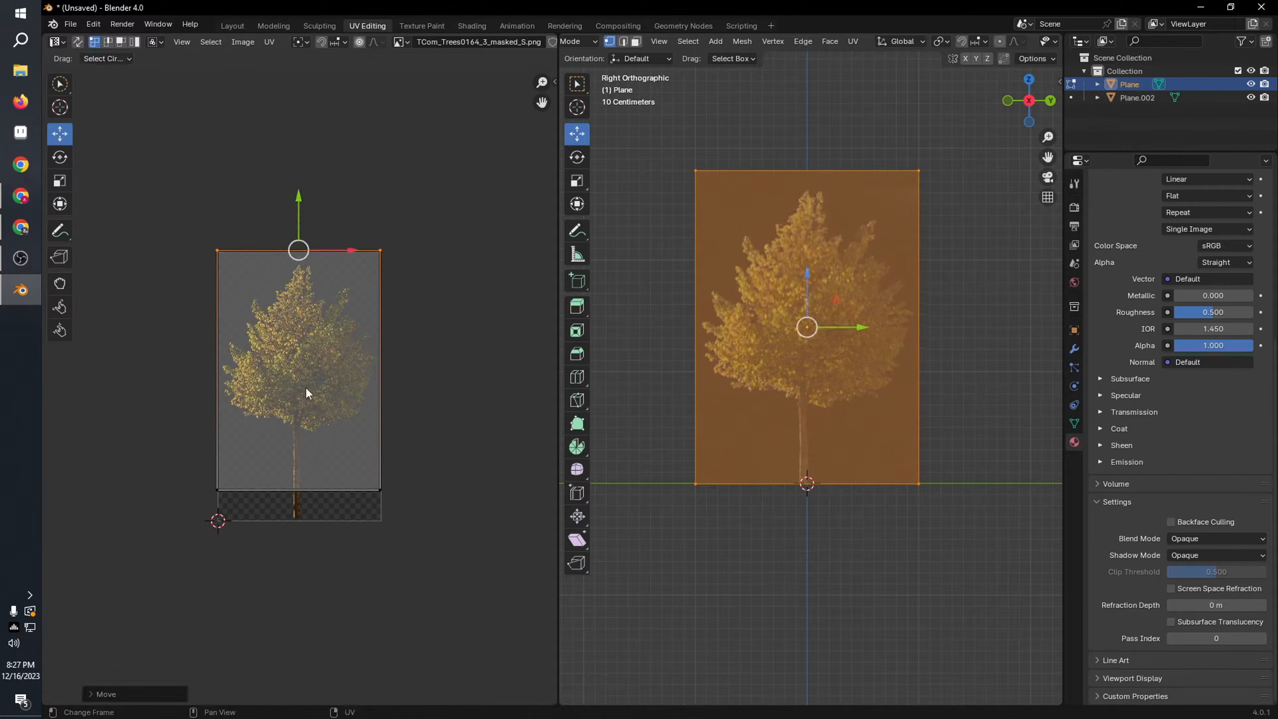
Step: Select the two bottom UV vertices and move them vertically to the lower edge of the tree image
mouse_move(207, 471)
shift+mouse_down()
mouse_move(281, 487)
mouse_move(421, 488)
shift+mouse_up()
click(385, 481)
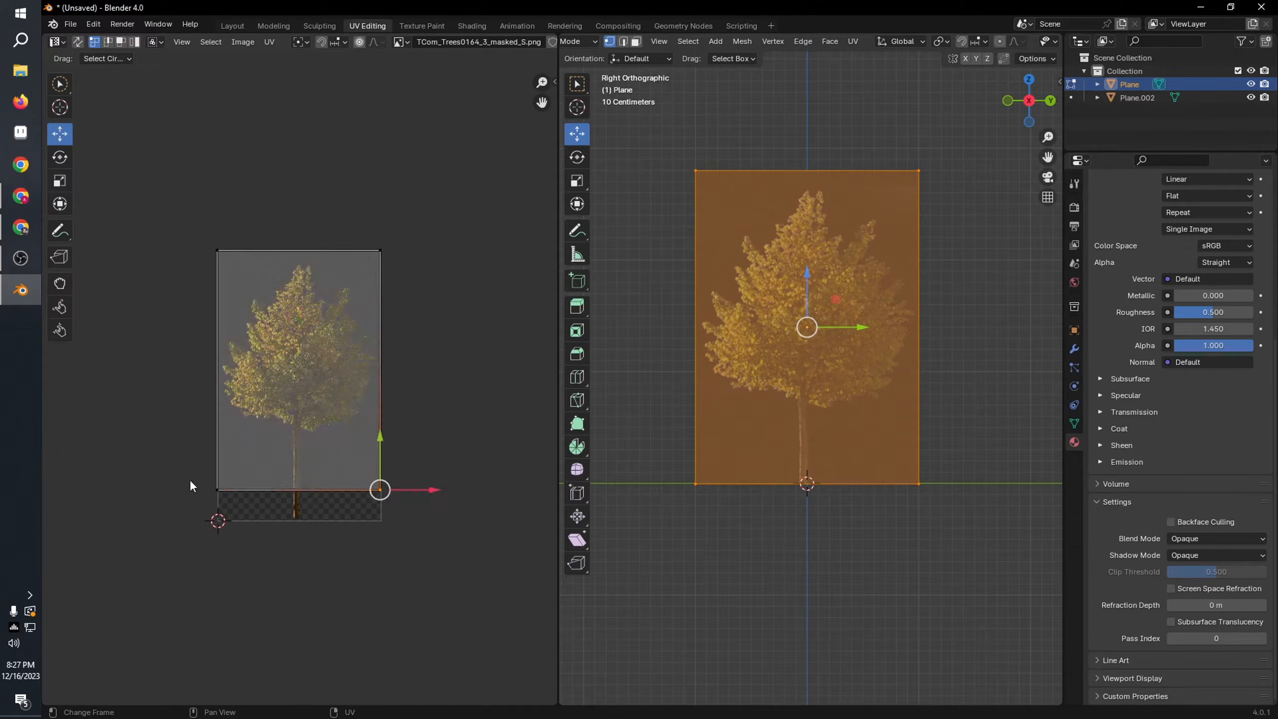
drag(190, 479, 443, 484)
key(g)
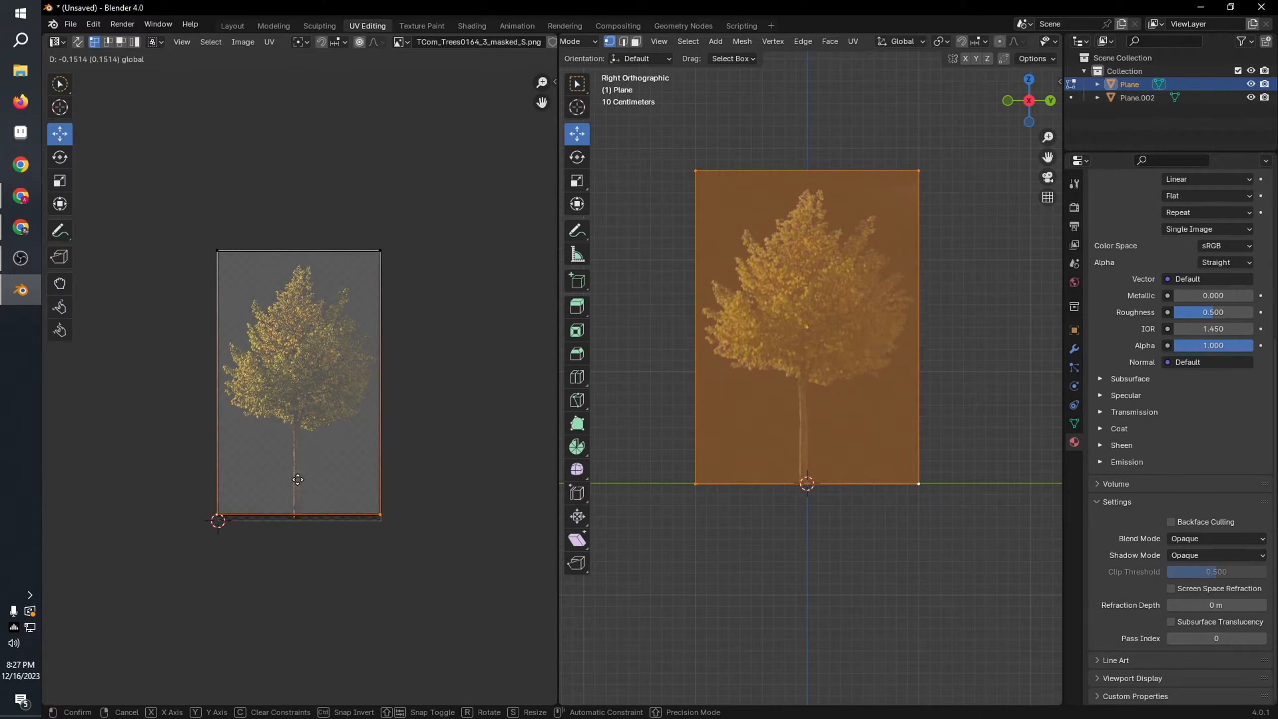
click(300, 486)
Step: Return to Object Mode and scale the tree plane vertically to make it slightly taller
key(Tab)
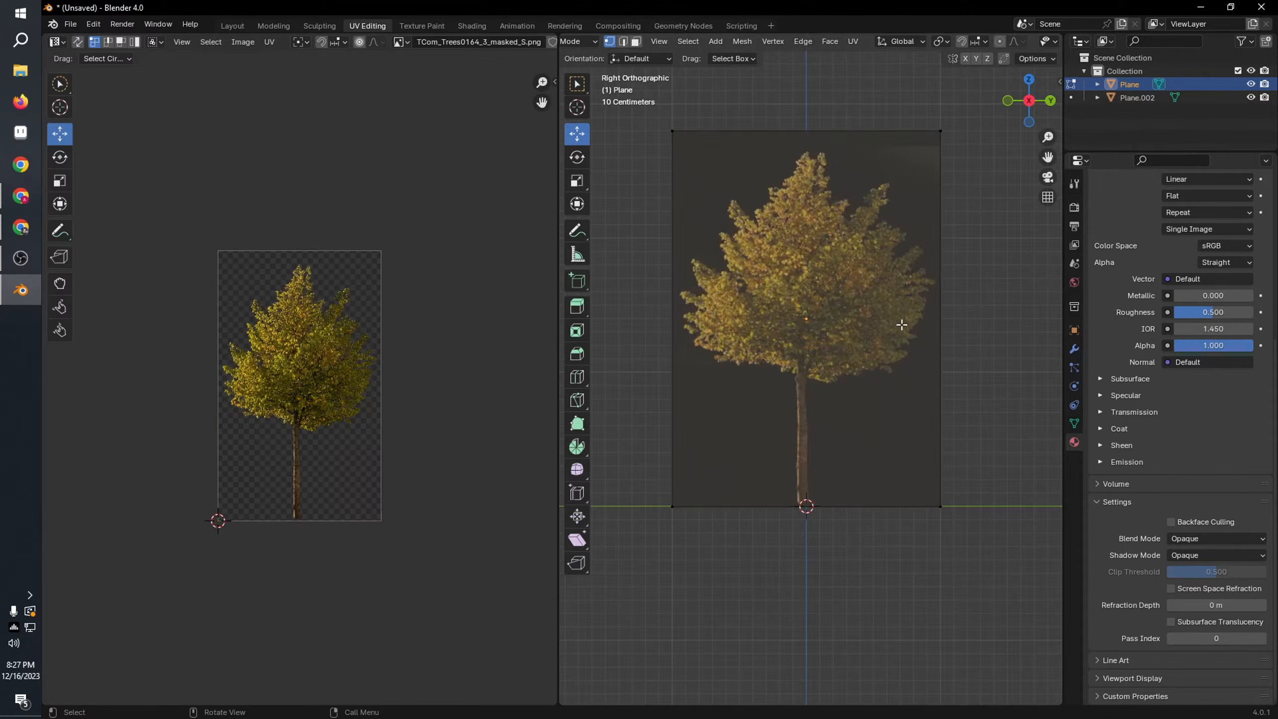
scroll(839, 322, up, 3)
key(Tab)
scroll(844, 327, down, 5)
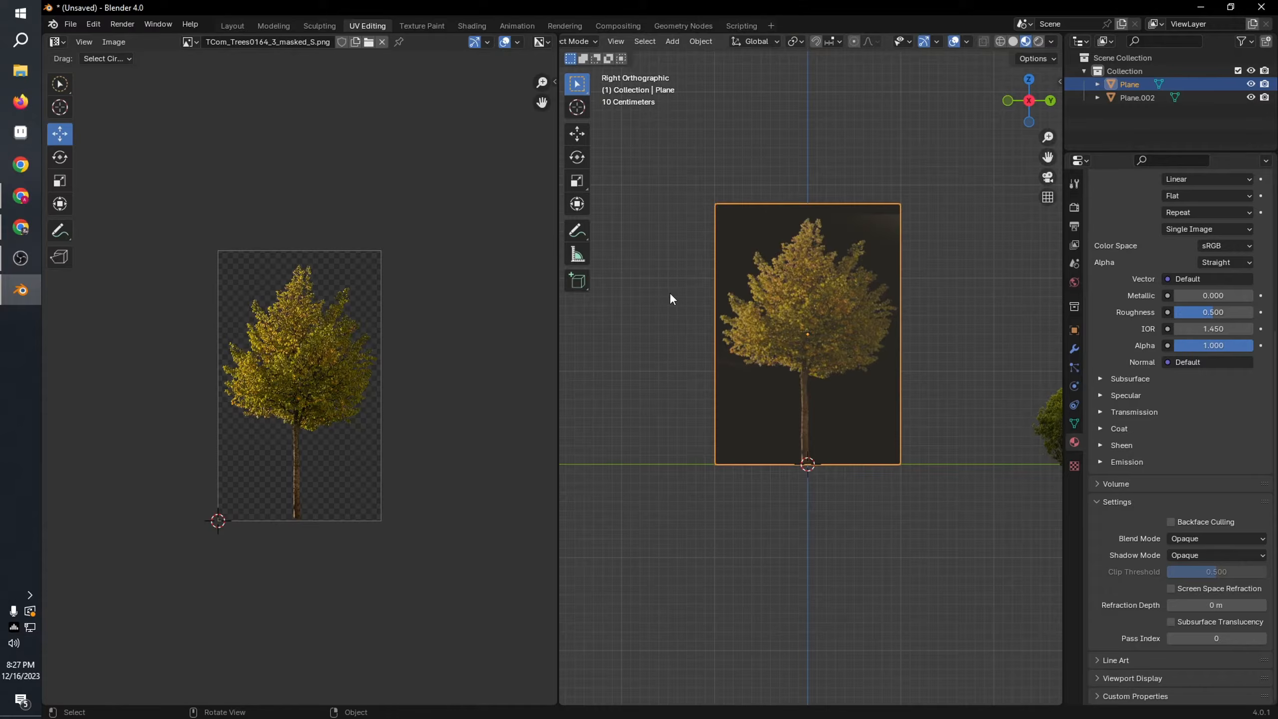
click(577, 182)
drag(811, 288, 810, 277)
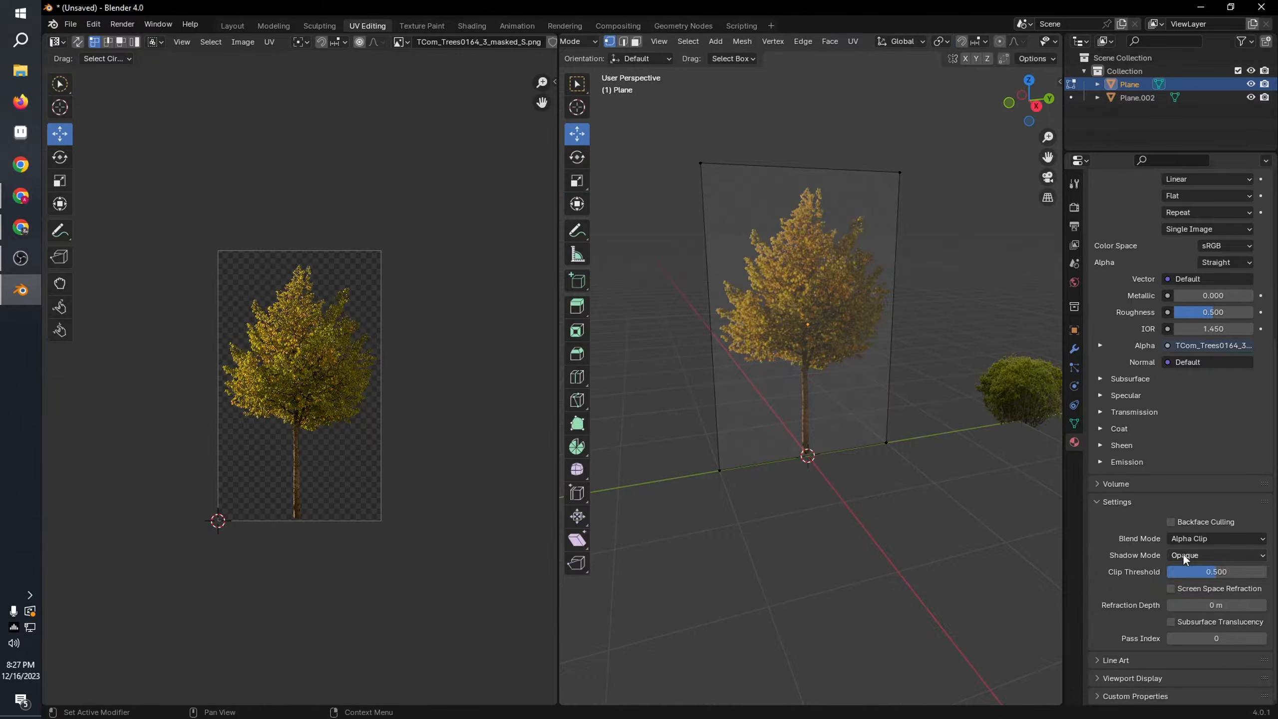
Step: Set the tree material's Shadow Mode to Alpha Clip and leave Edit Mode
click(1215, 554)
click(1195, 602)
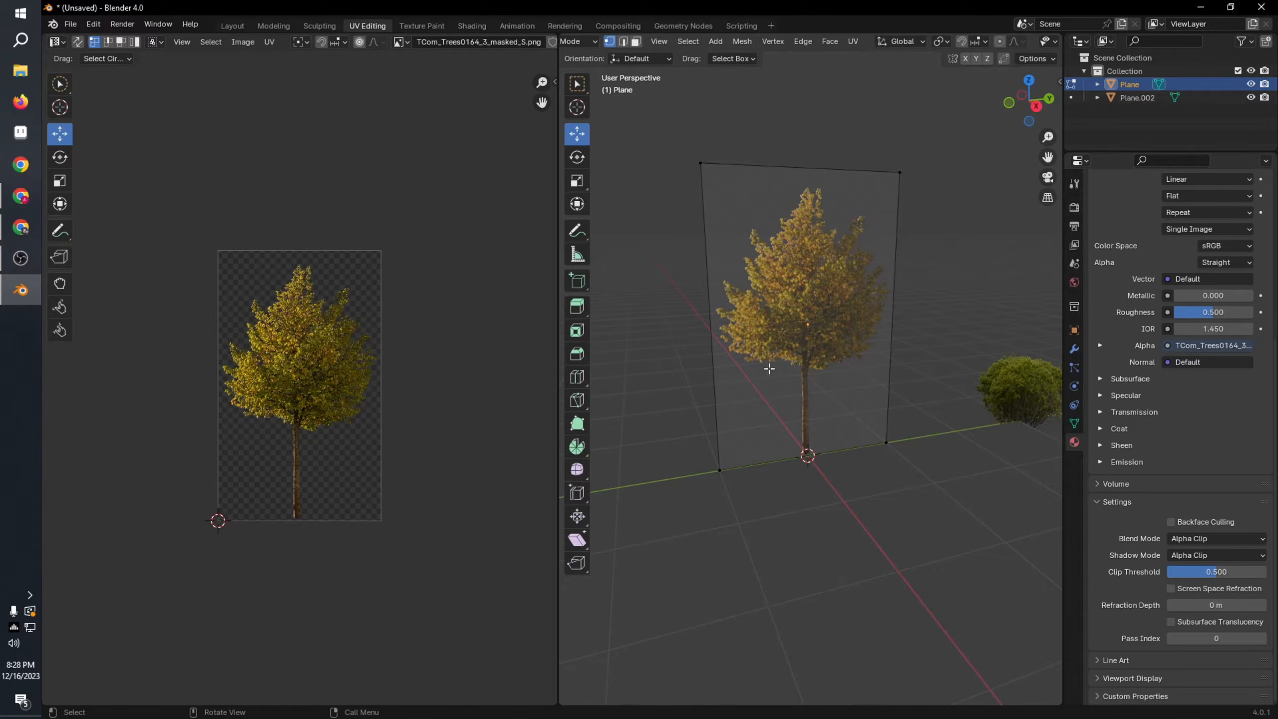
middle_drag(769, 368, 800, 365)
key(Tab)
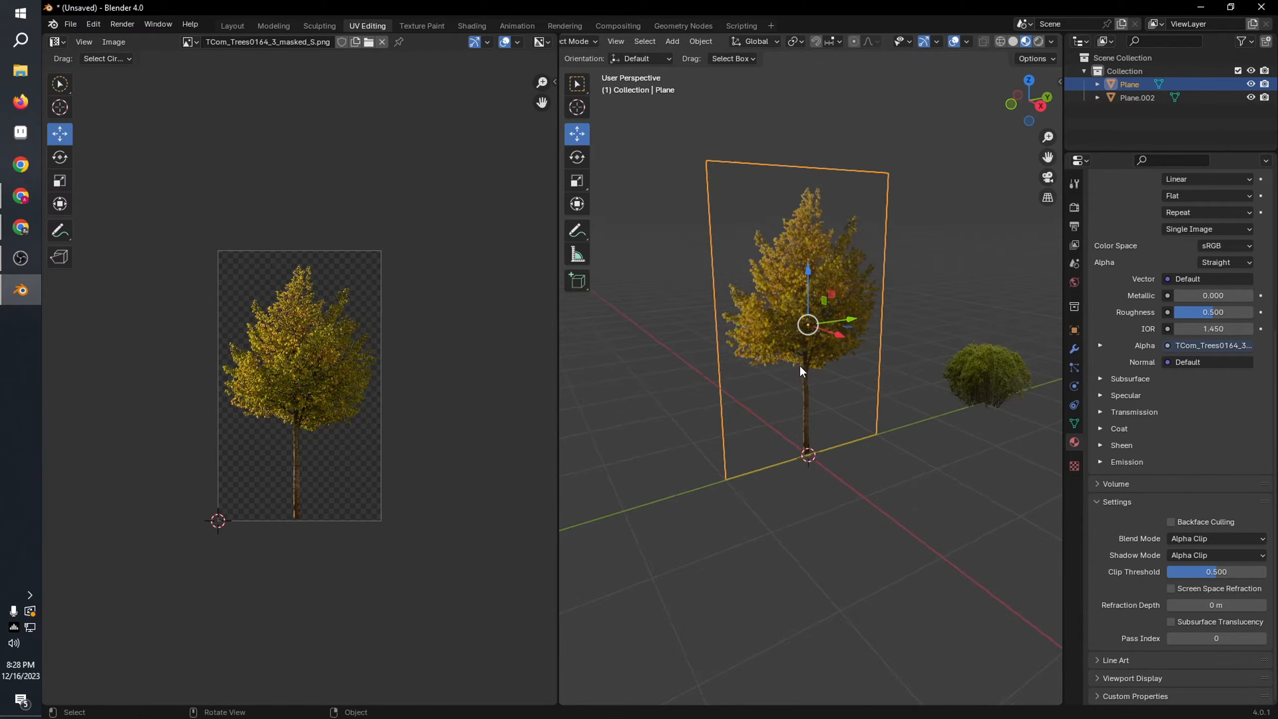
Step: Duplicate the tree plane in place and rotate the copy 90 degrees about the vertical axis
key(shift+d)
right_click(844, 355)
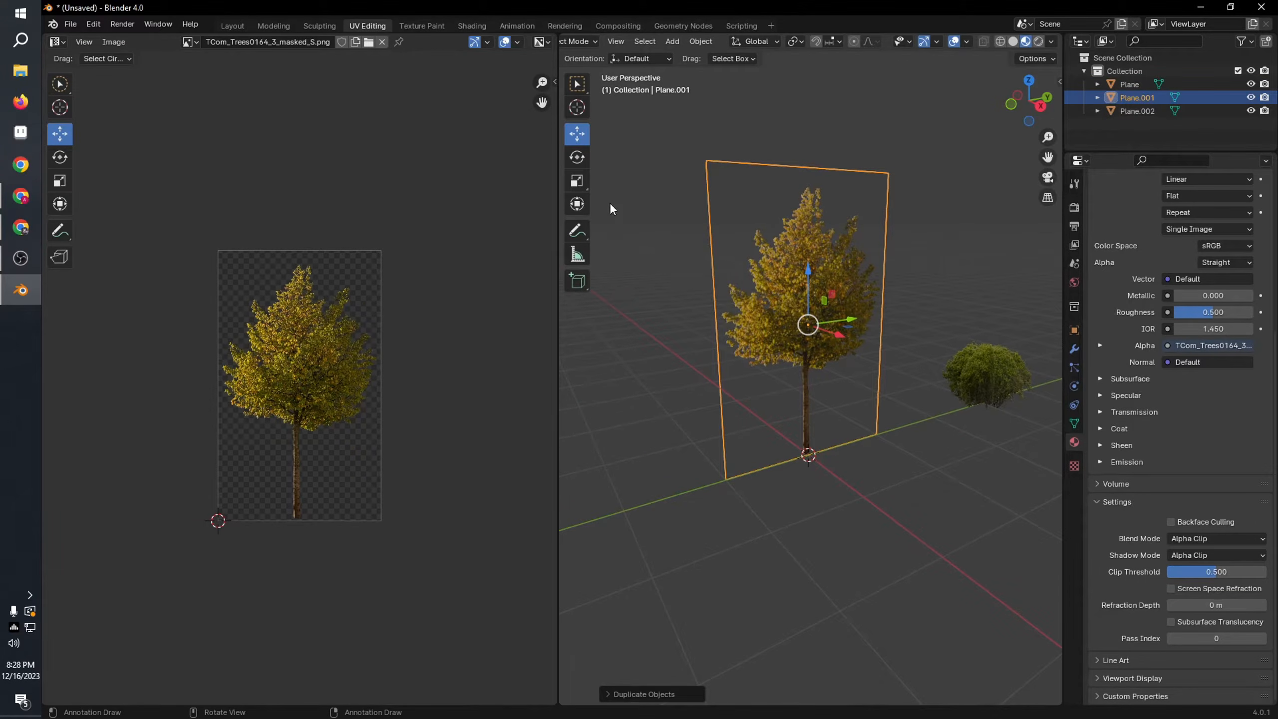
click(578, 157)
middle_drag(851, 350, 859, 422)
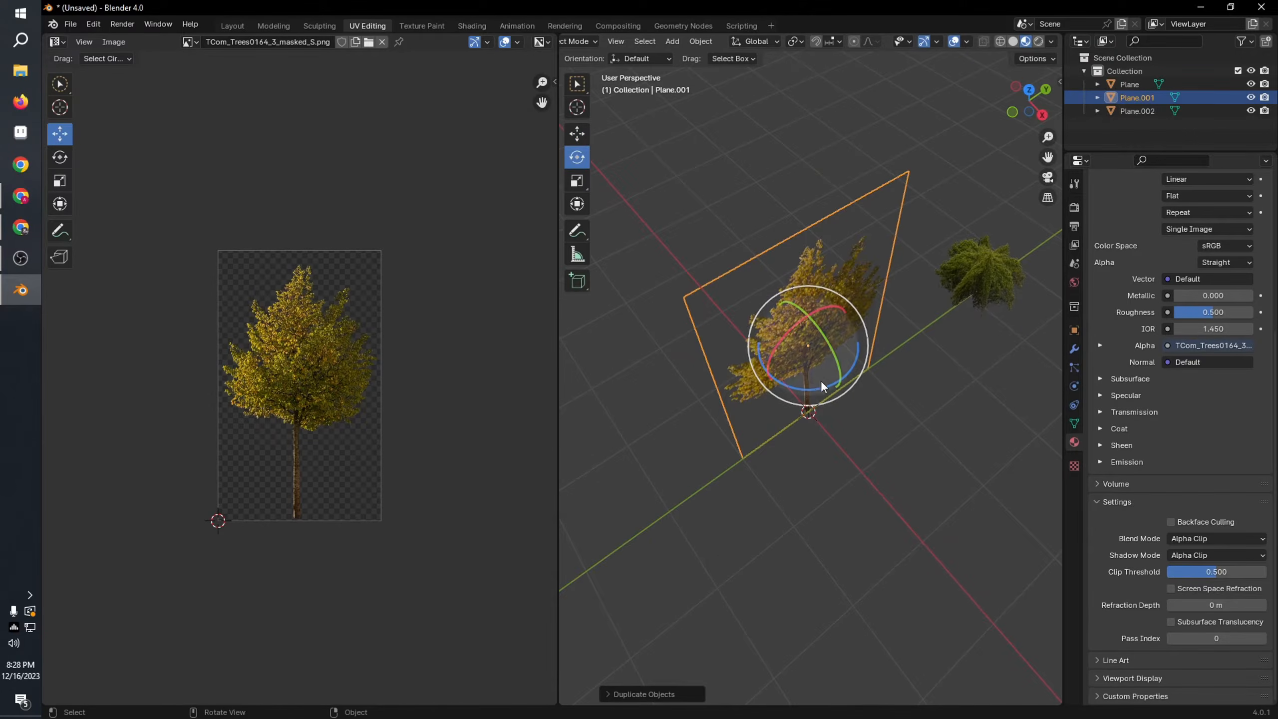
drag(818, 385, 812, 393)
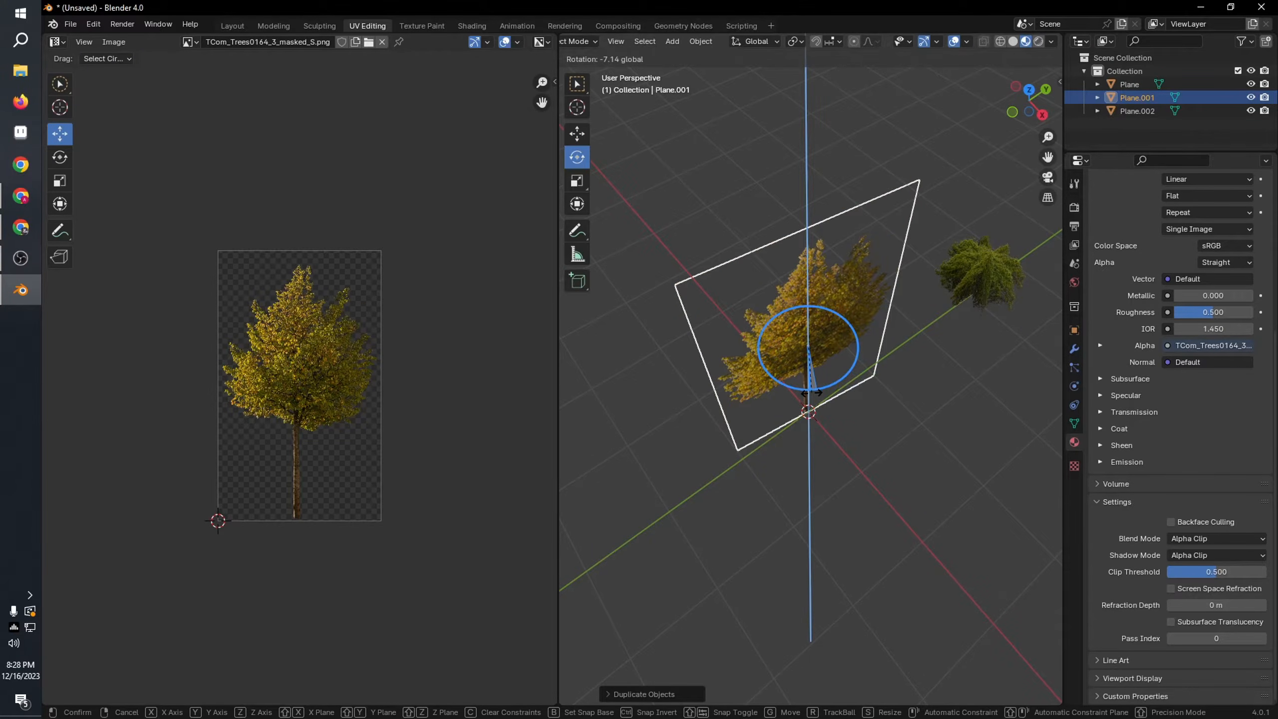
text(90)
key(Return)
click(858, 216)
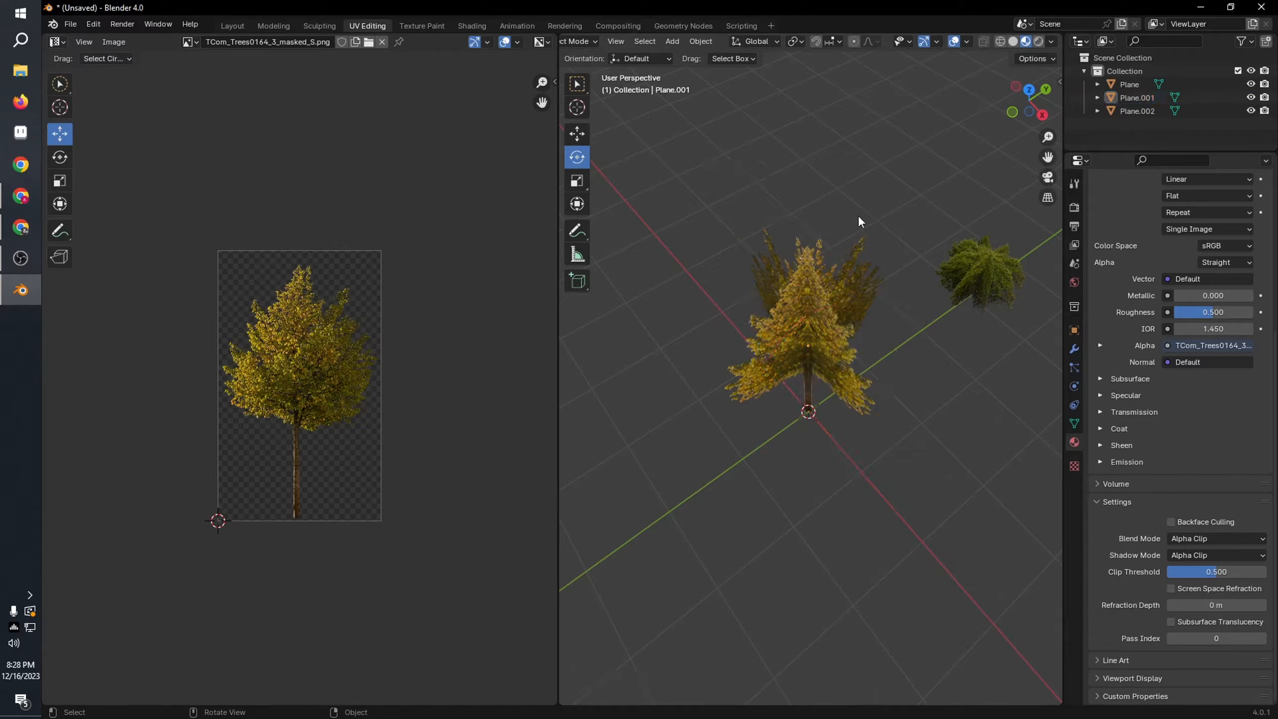
Step: Select the original tree plane and set its material's specular IOR Level to 0
middle_drag(858, 215, 921, 272)
click(815, 314)
scroll(1157, 524, up, 4)
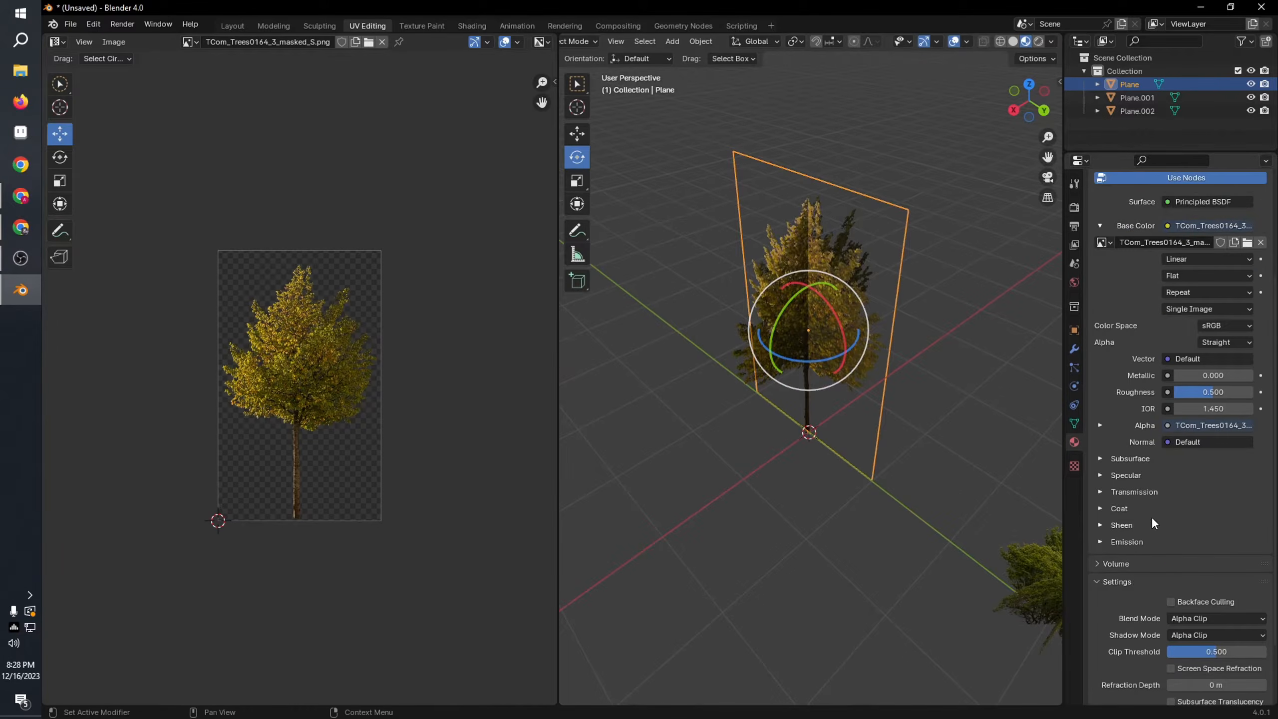
click(1123, 474)
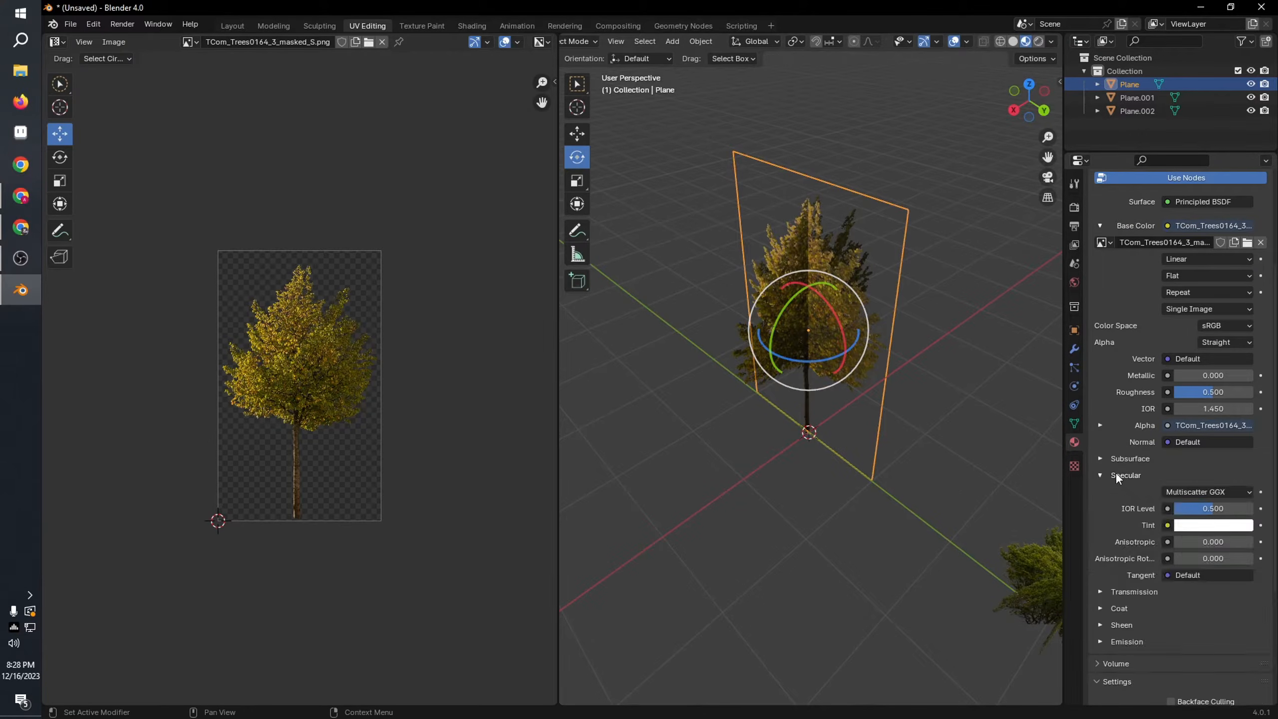
drag(1212, 511, 1177, 510)
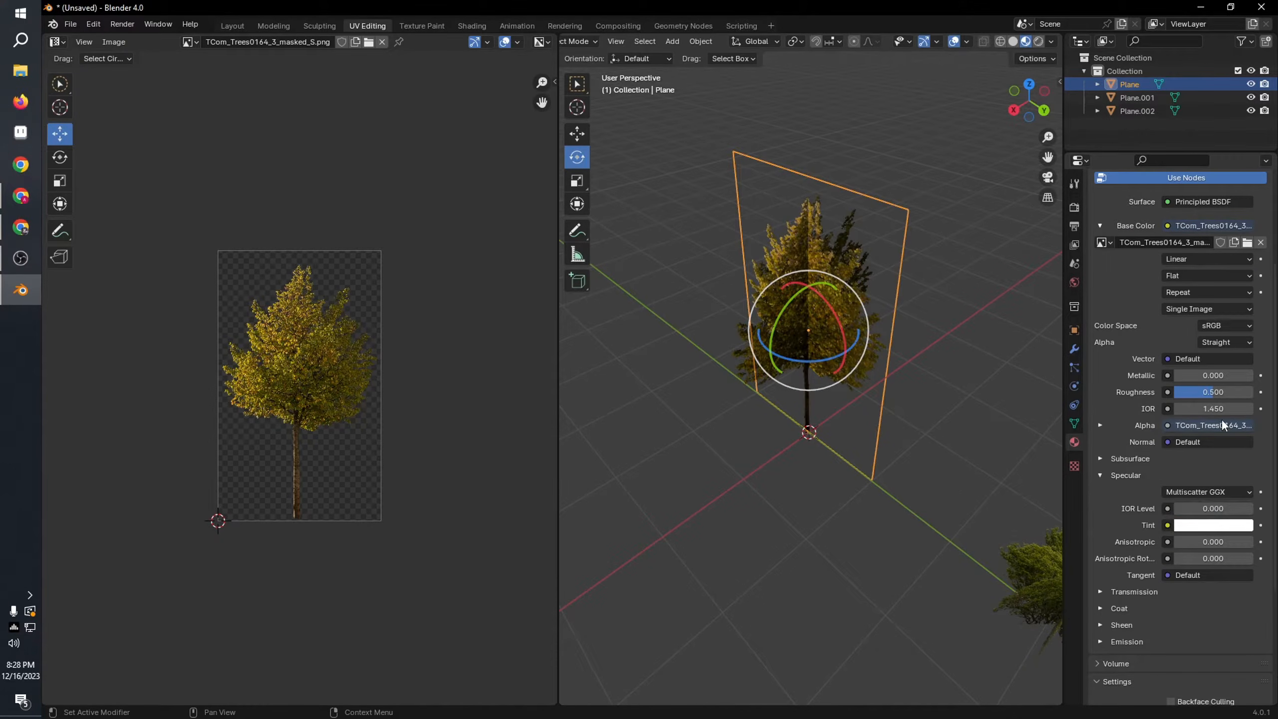
Step: Examine the crossed tree planes and the nearby bush from several angles and distances
scroll(1192, 393, up, 3)
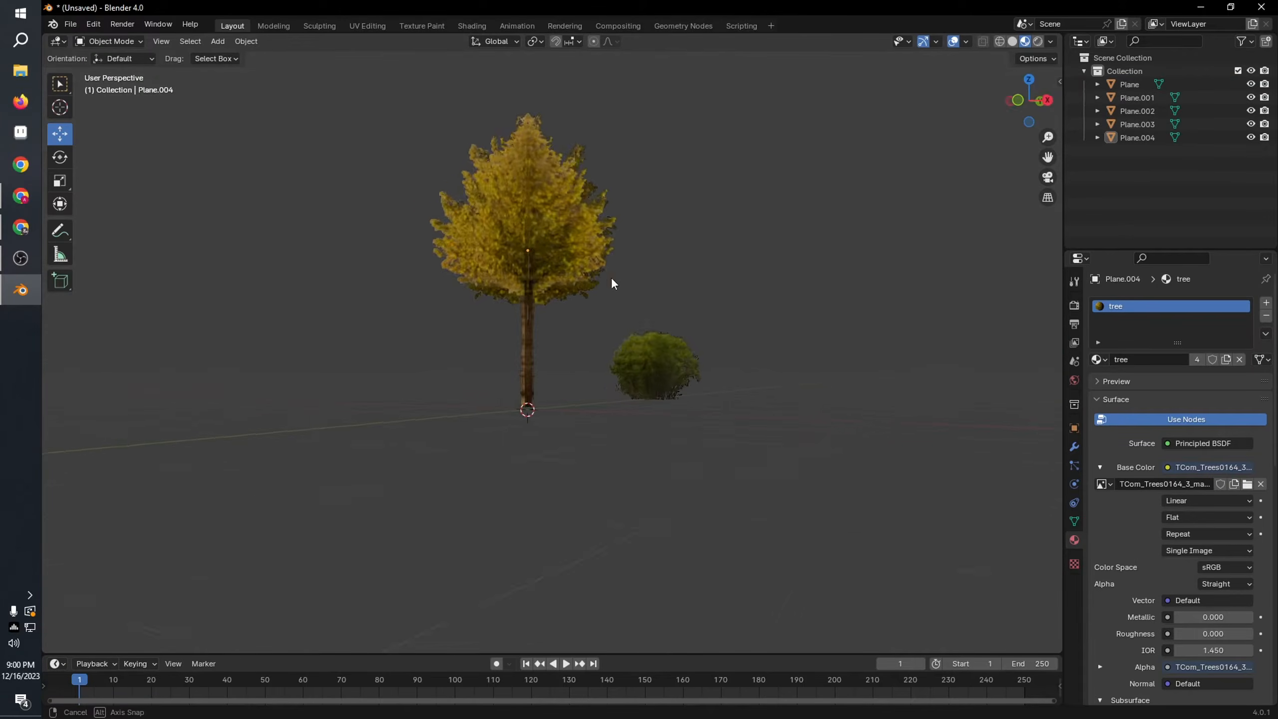
mouse_move(611, 277)
middle_down()
mouse_move(746, 278)
mouse_move(614, 280)
middle_up()
scroll(654, 287, down, 4)
middle_drag(725, 295, 563, 413)
scroll(629, 337, up, 1)
scroll(721, 375, up, 2)
scroll(739, 379, up, 3)
scroll(563, 414, up, 5)
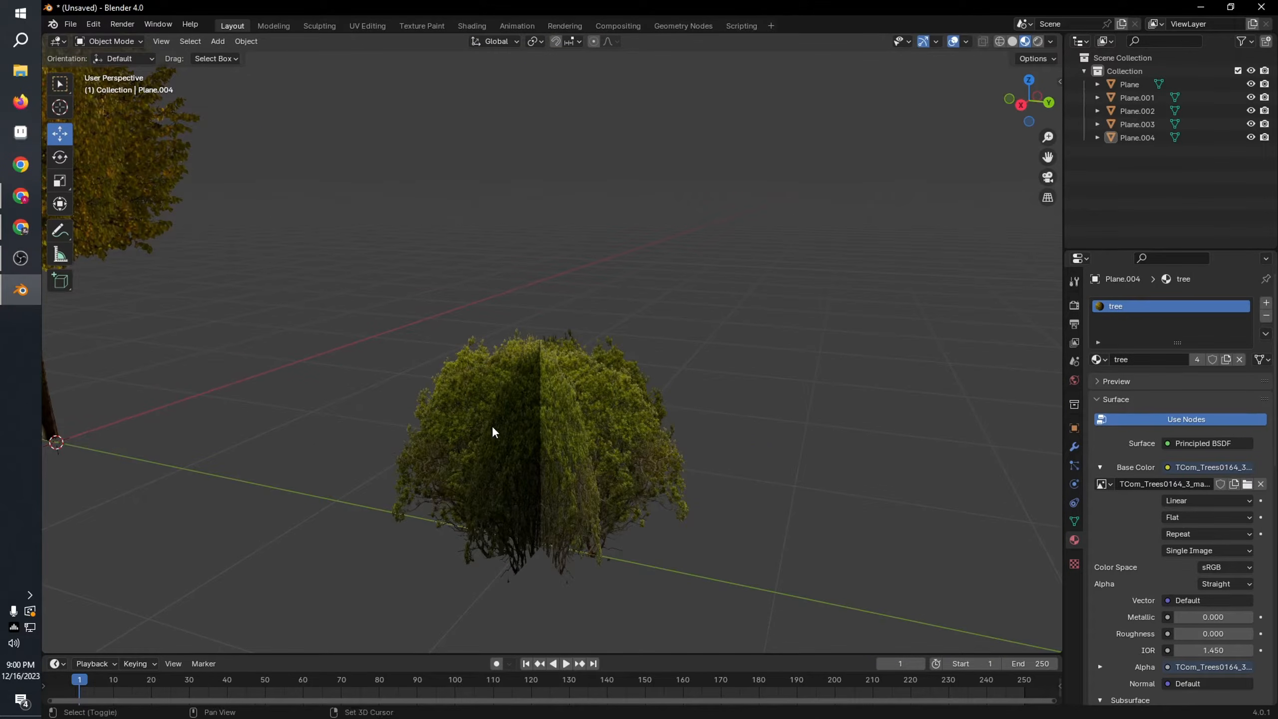
scroll(420, 432, down, 2)
middle_drag(419, 439, 544, 415)
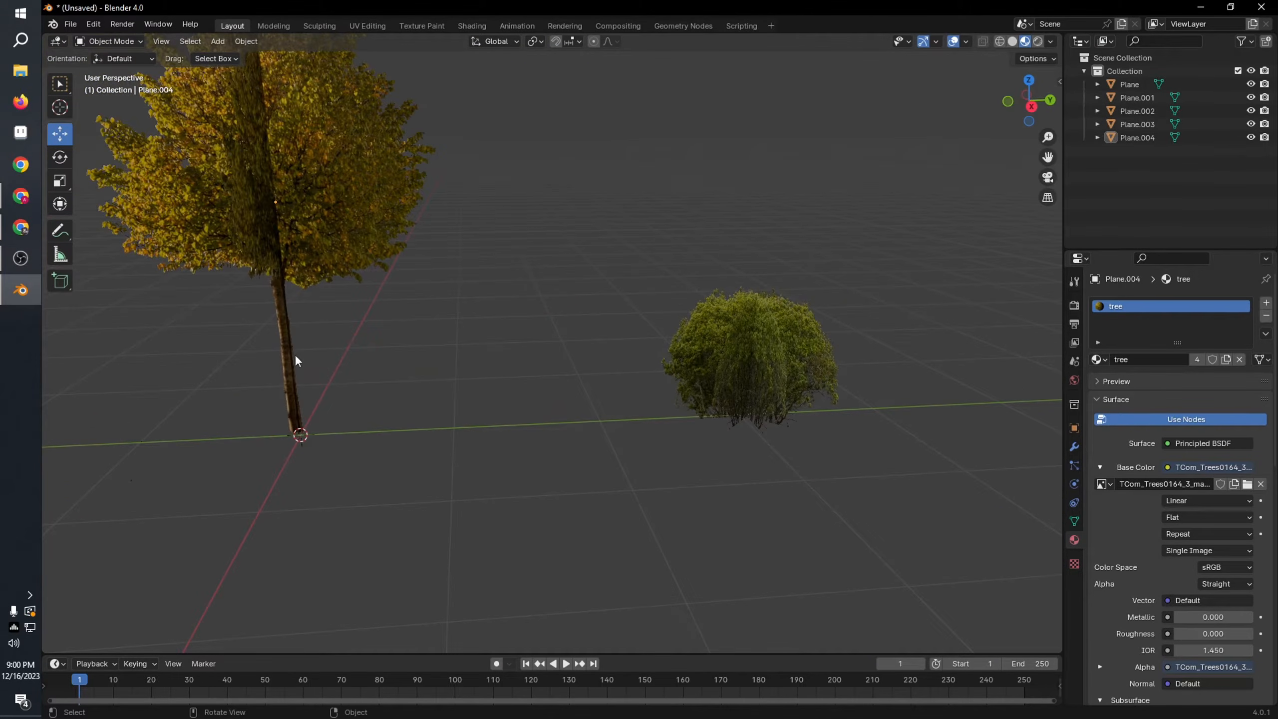
Step: Join all four crossed tree planes into one object and move it along the Y axis past the bush
click(359, 223)
scroll(380, 260, down, 3)
drag(312, 188, 492, 403)
middle_drag(498, 373, 494, 396)
key(ctrl+j)
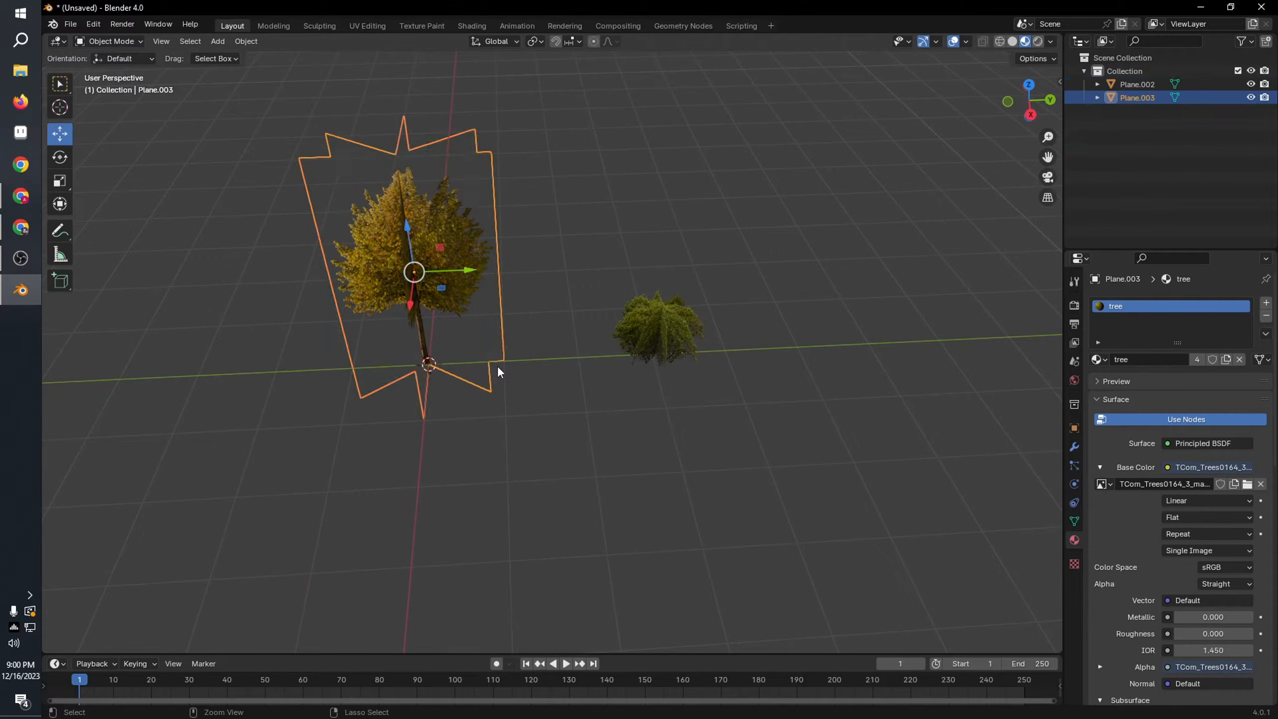
drag(467, 270, 795, 312)
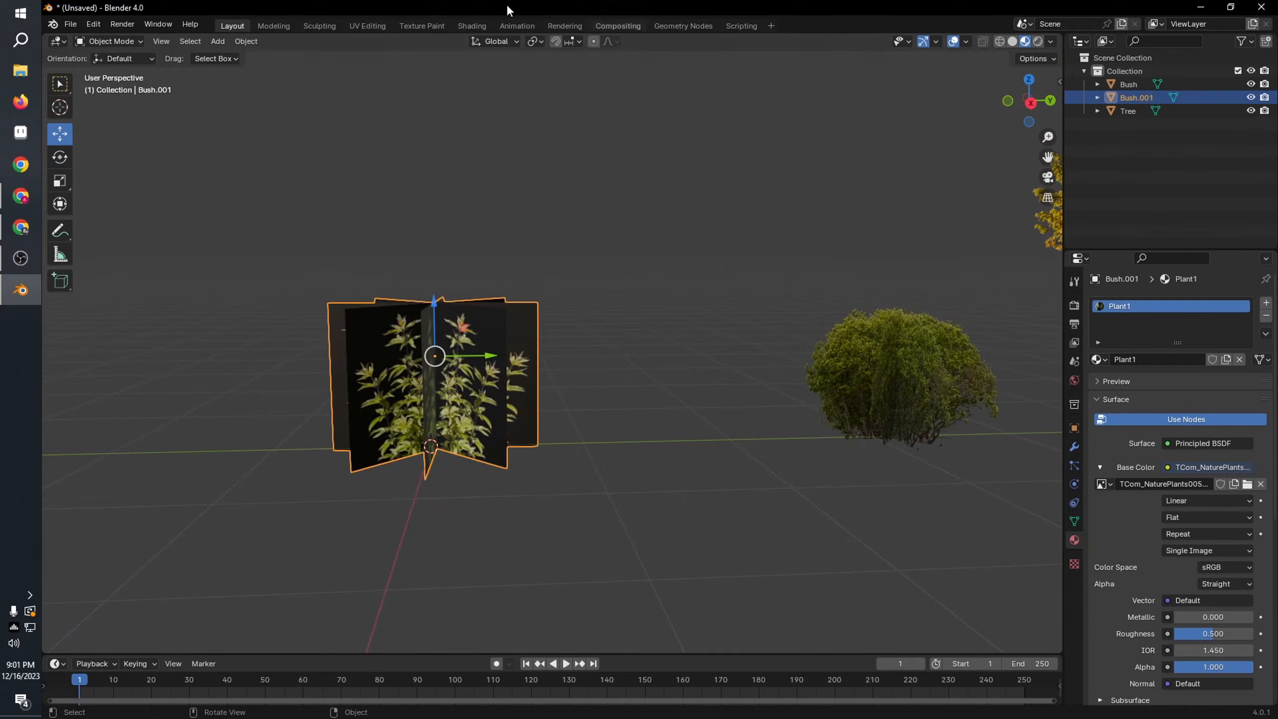
Step: Link the plant texture's Alpha output to the Principled BSDF's Alpha, and set the Plant1 material's Blend Mode and Shadow Mode to Alpha Clip
click(471, 26)
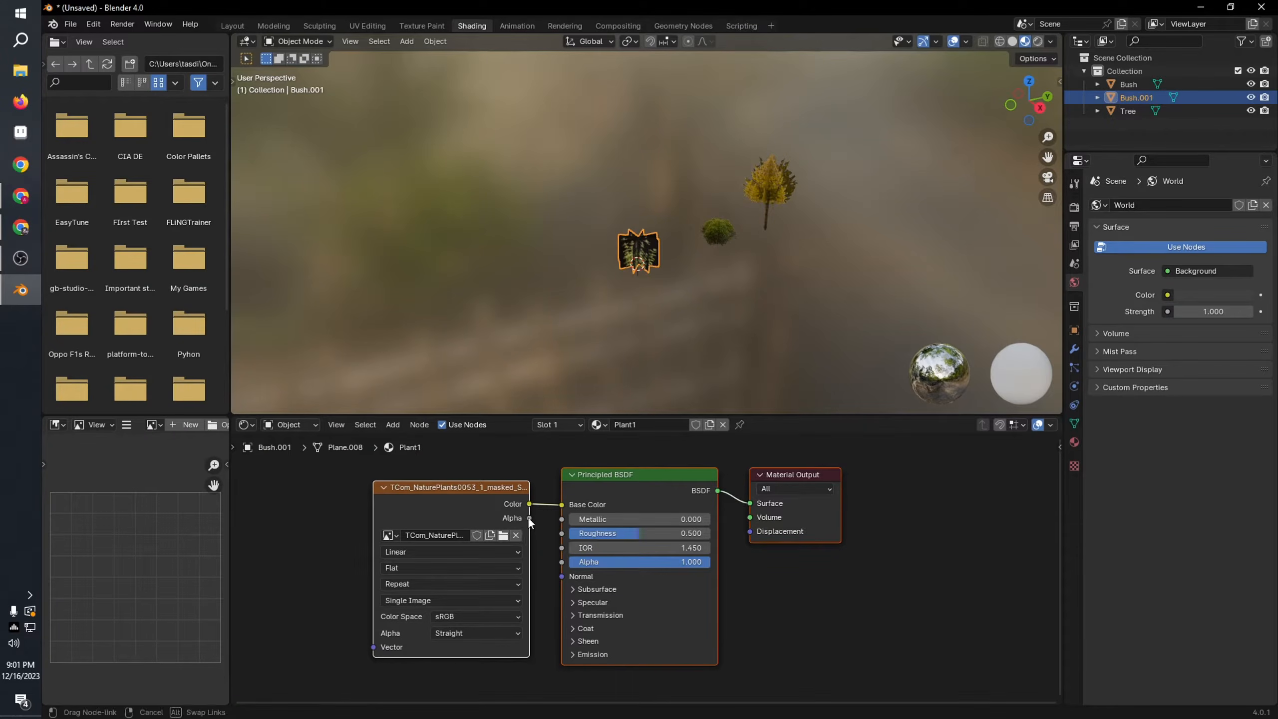
drag(572, 559, 572, 559)
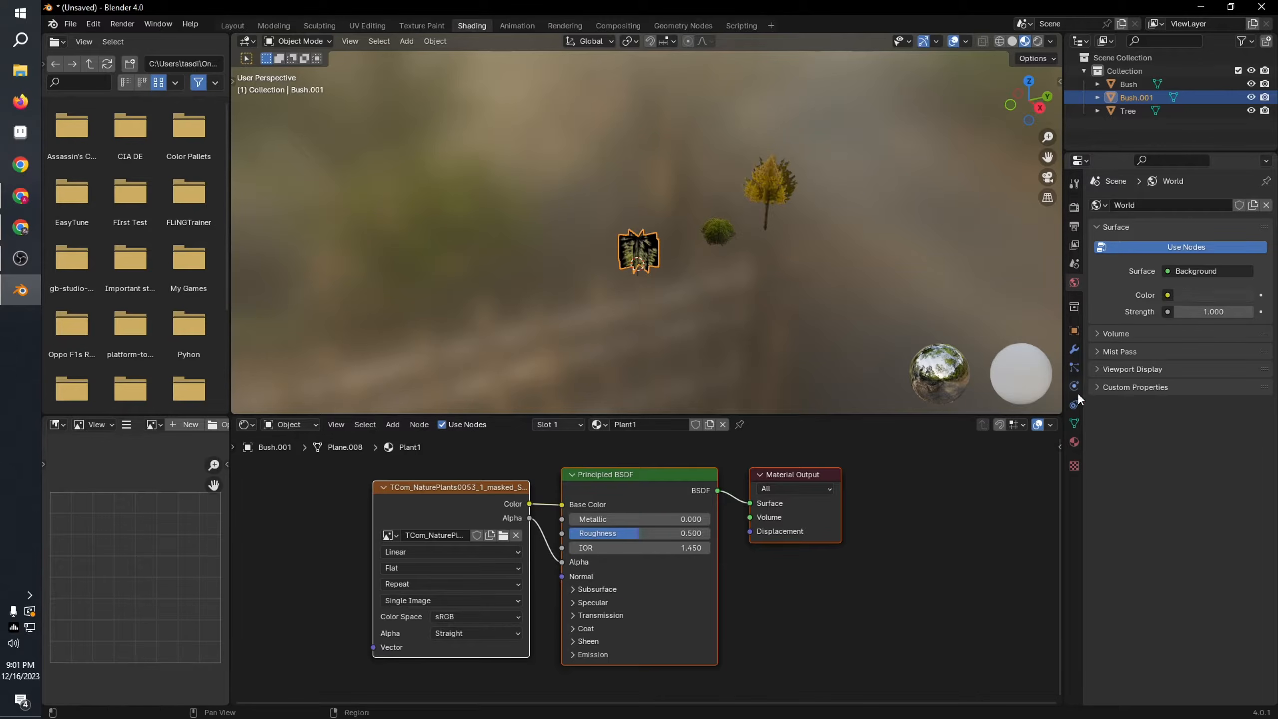
click(1074, 440)
scroll(1153, 510, down, 10)
click(1189, 538)
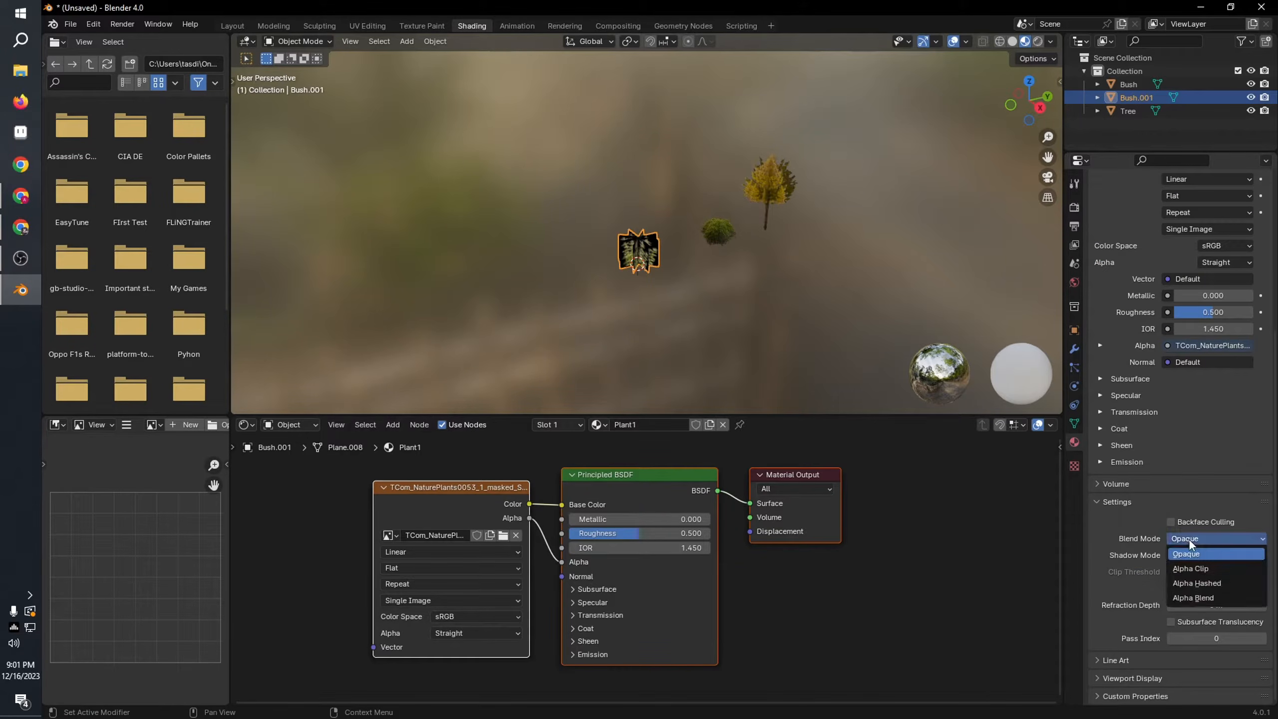
click(1201, 582)
click(1198, 538)
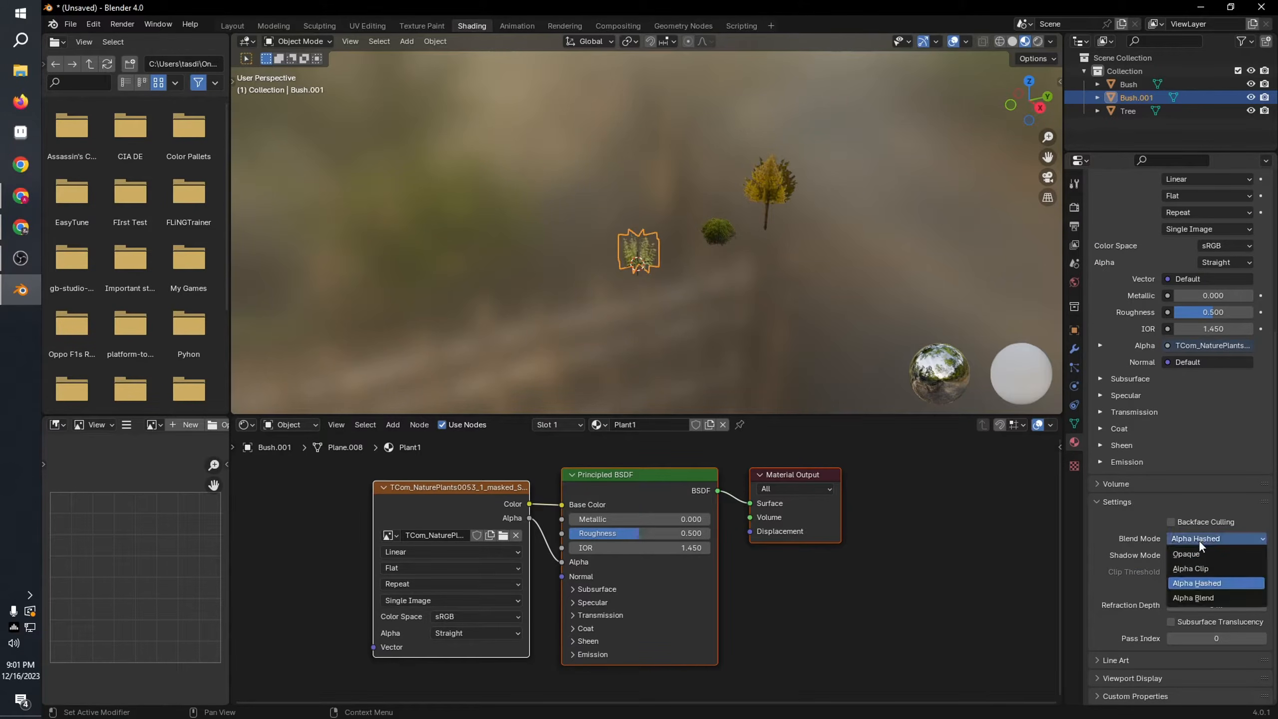
click(1191, 554)
click(1205, 538)
click(1194, 568)
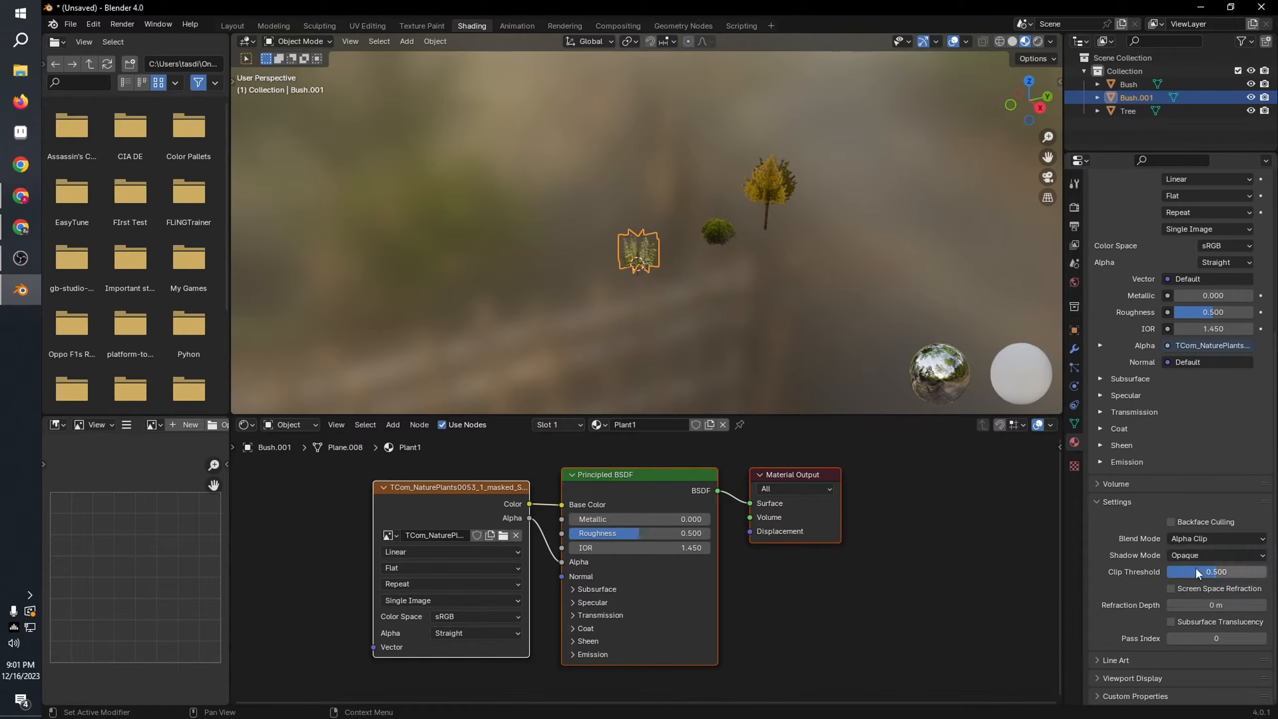
click(1195, 555)
click(1194, 596)
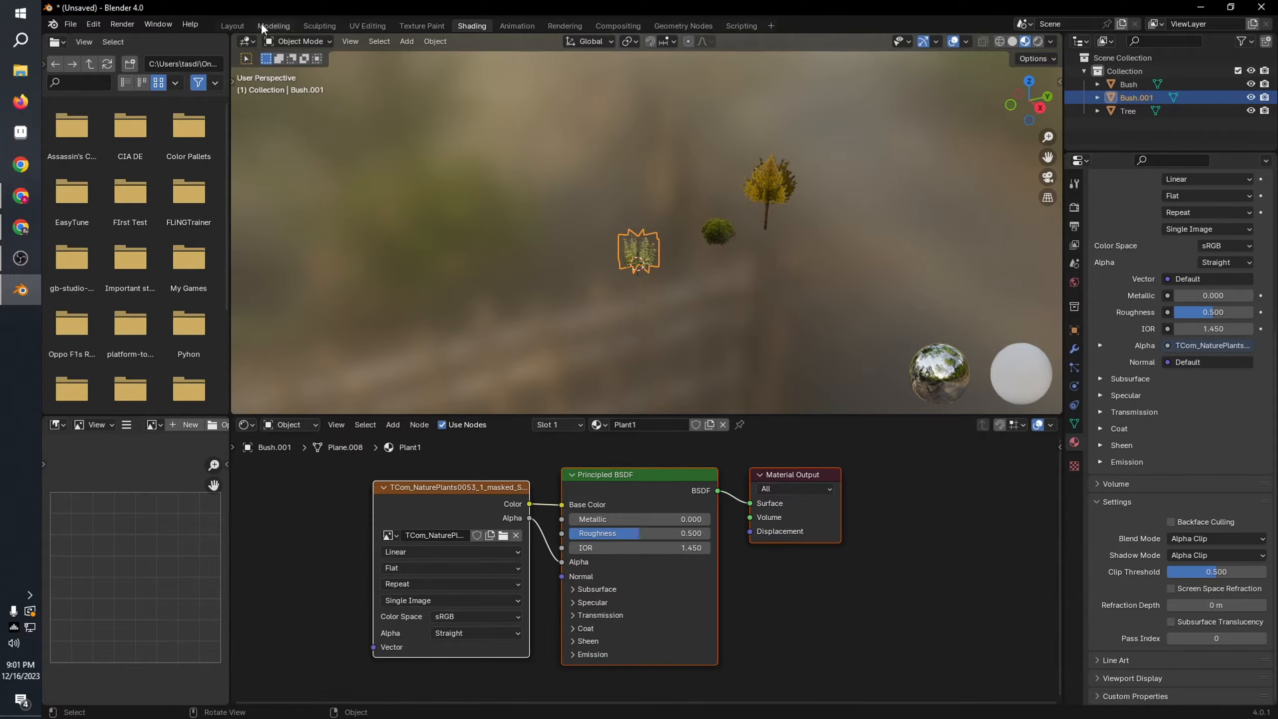
Step: Return to the Layout workspace and view the crossed plant planes from another angle
click(247, 25)
click(509, 284)
mouse_move(509, 284)
middle_down()
mouse_move(636, 316)
mouse_move(742, 298)
mouse_move(463, 299)
mouse_move(508, 333)
mouse_move(453, 313)
mouse_move(404, 266)
mouse_move(325, 311)
mouse_move(521, 289)
mouse_move(545, 323)
mouse_move(471, 331)
middle_up()
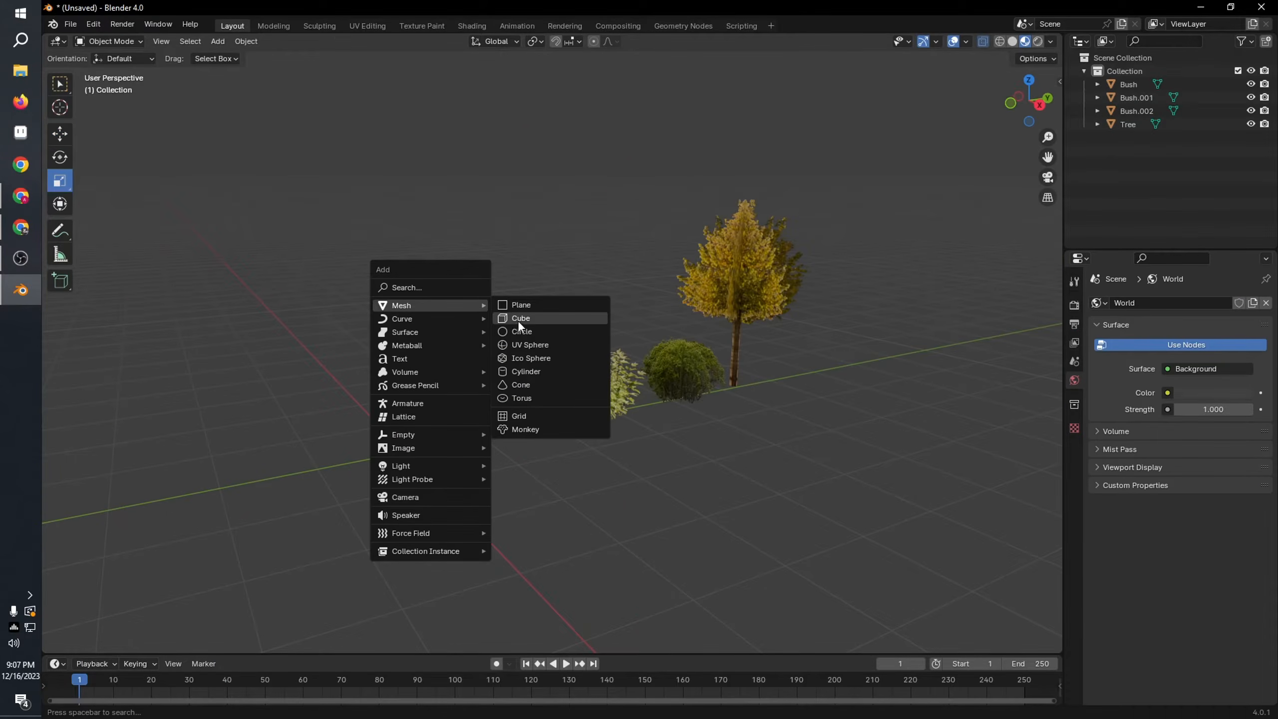
Step: Add a mesh cylinder at the origin with its Cap Fill Type set to Nothing
click(522, 373)
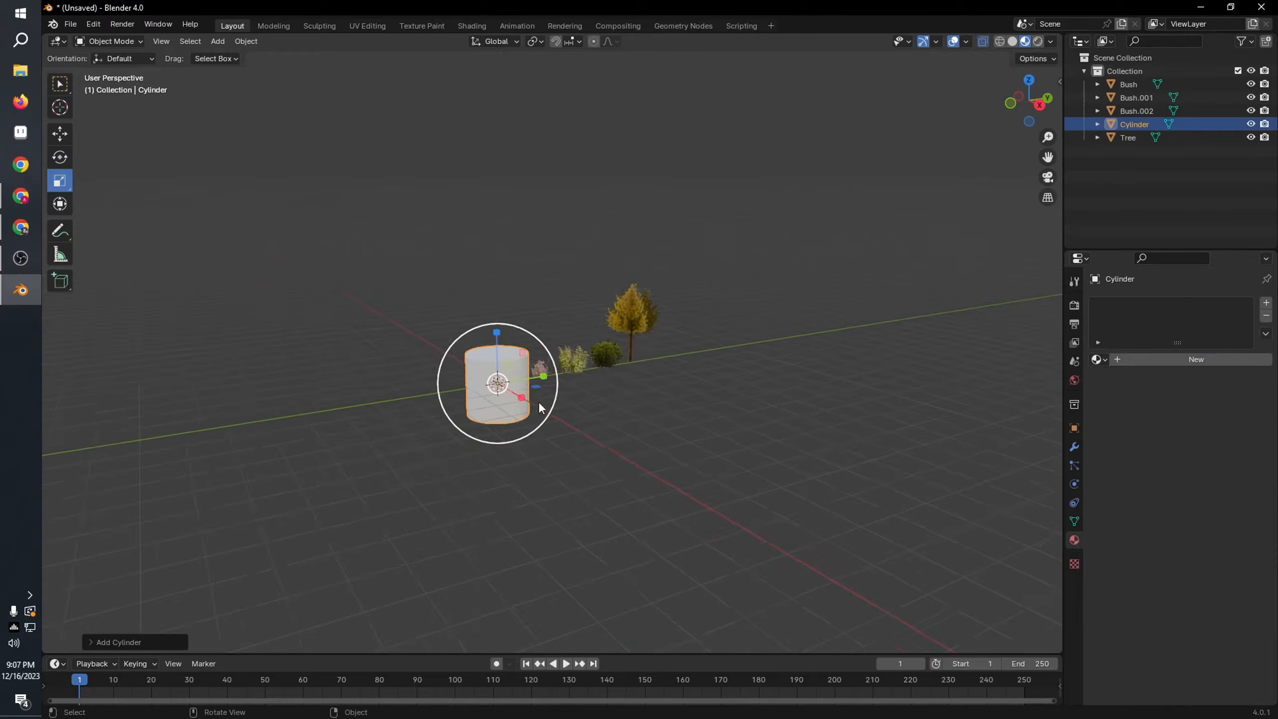
scroll(539, 406, up, 3)
scroll(533, 412, down, 3)
scroll(527, 418, up, 1)
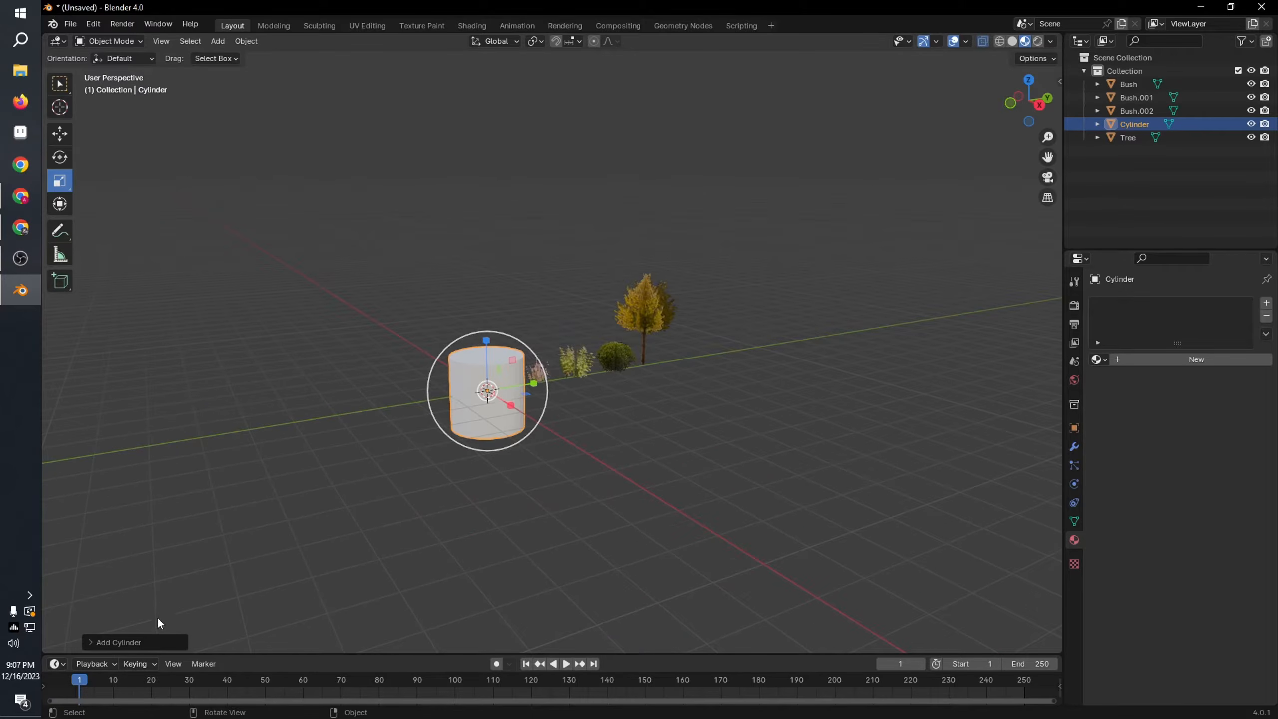
click(151, 644)
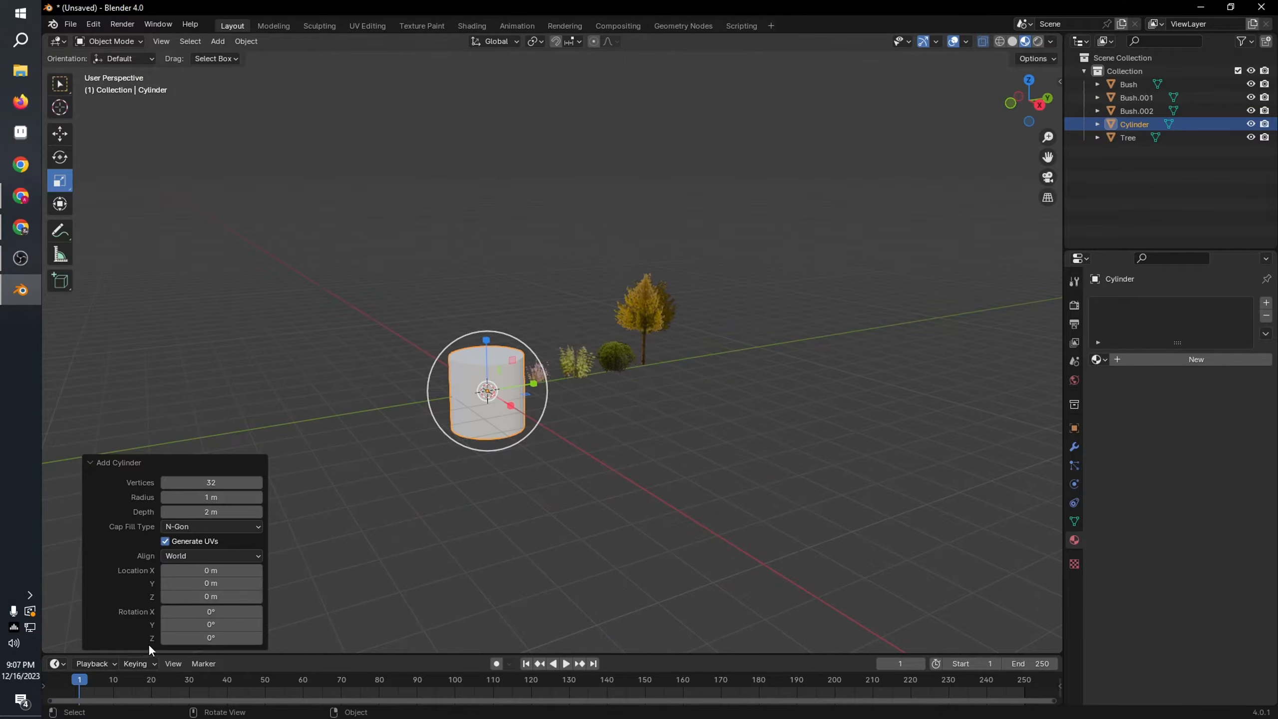
click(223, 526)
click(212, 539)
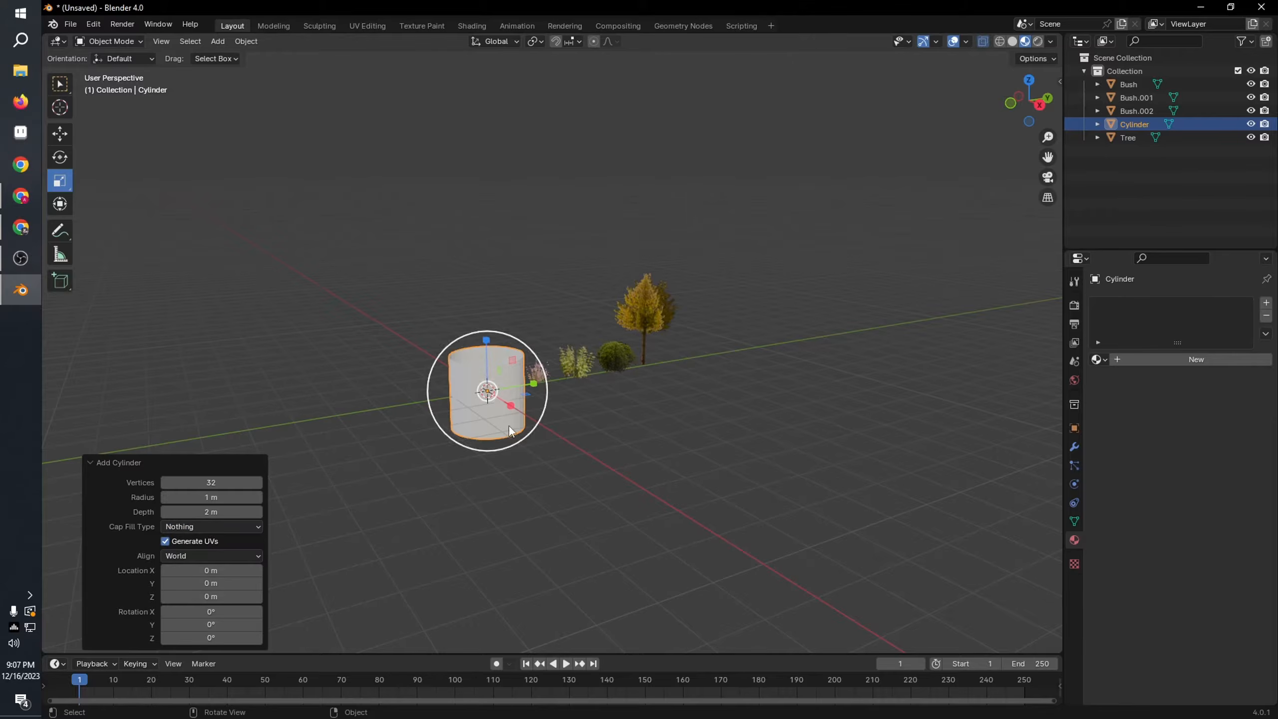
Step: Flatten the open cylinder along Z and scale it uniformly by about 25.07 into a wide ring around the foliage
middle_drag(509, 425, 469, 408)
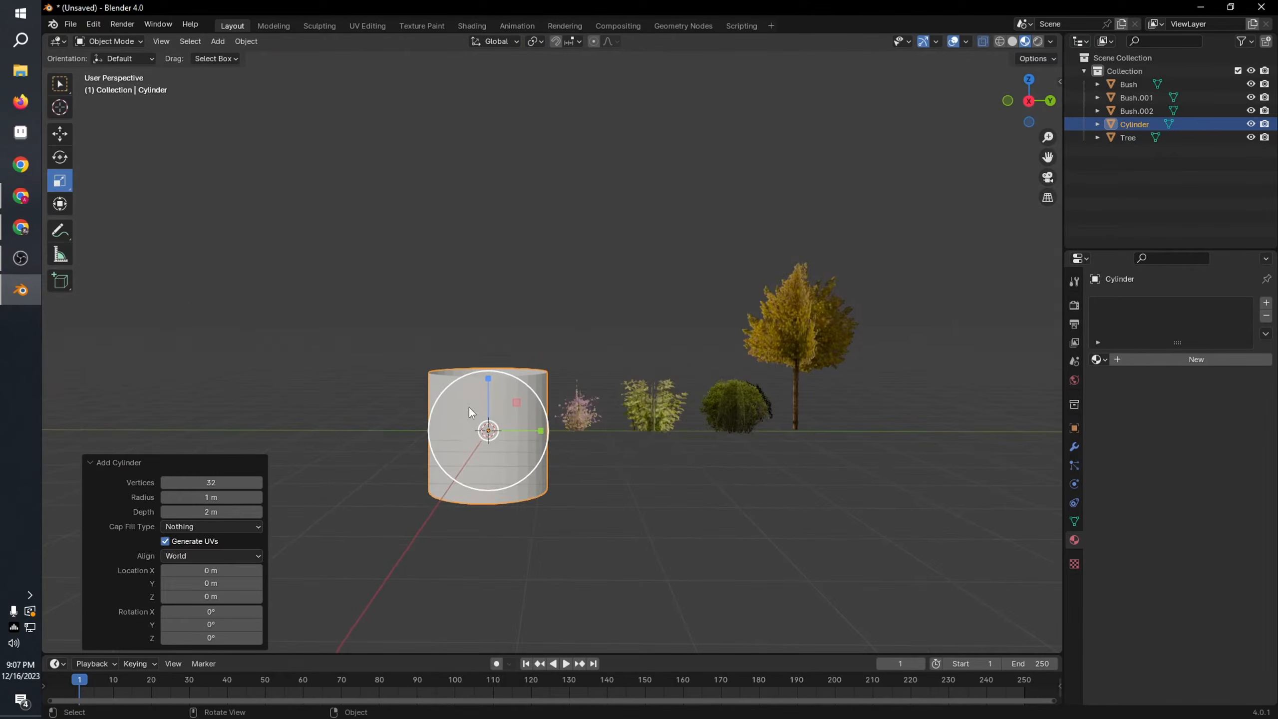
click(409, 345)
click(495, 398)
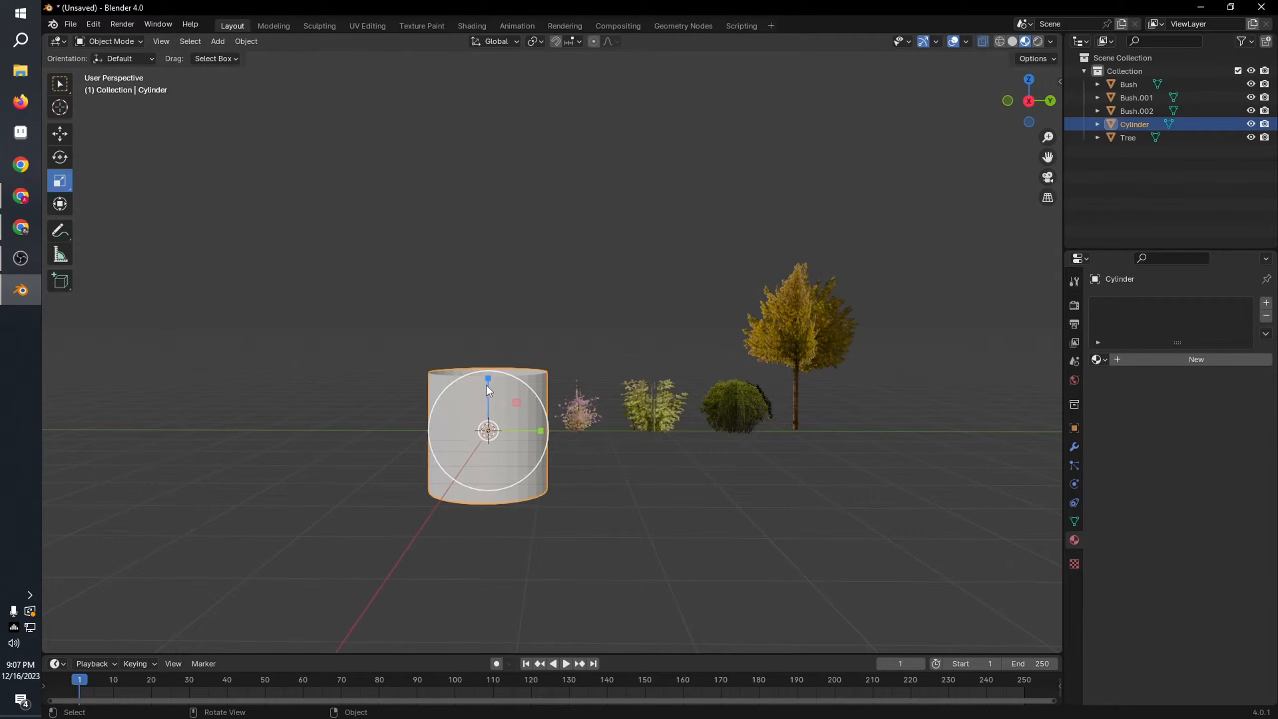
drag(486, 385, 484, 416)
drag(483, 416, 484, 420)
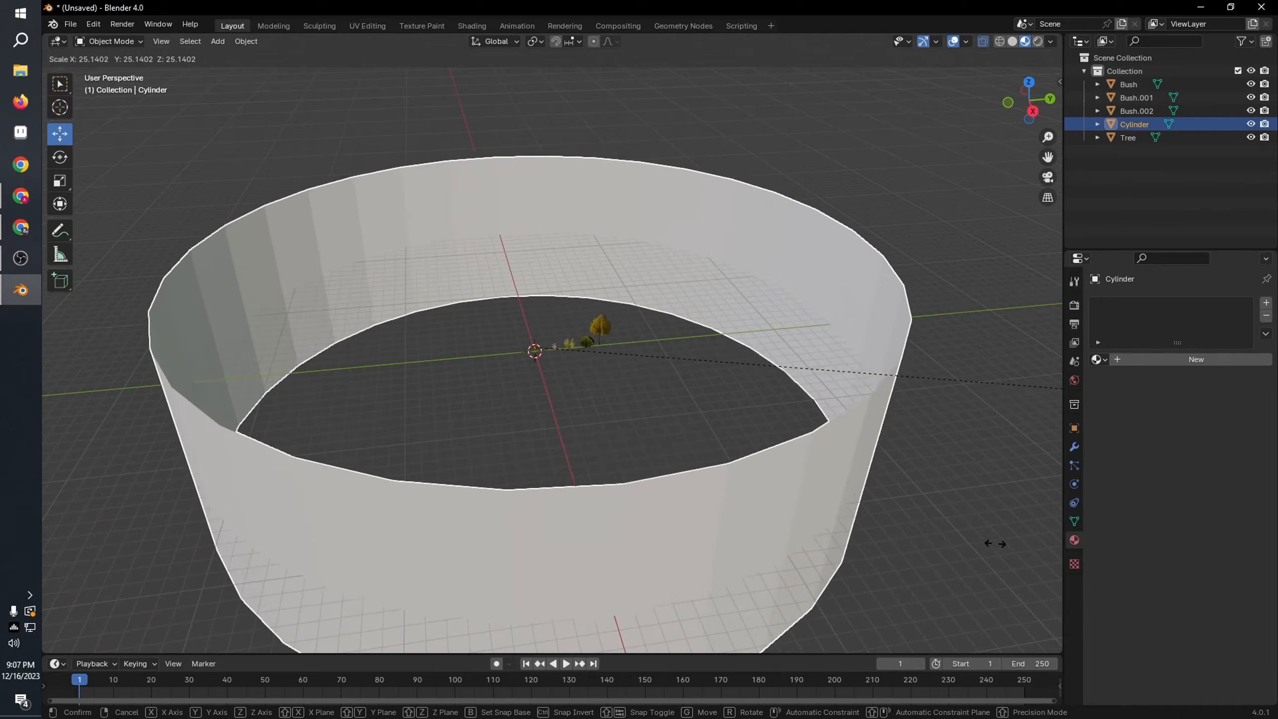
click(993, 543)
middle_drag(906, 538, 701, 524)
scroll(691, 436, down, 4)
Step: Rescale the ring along the Z axis and move it up about 2.86 m
click(60, 157)
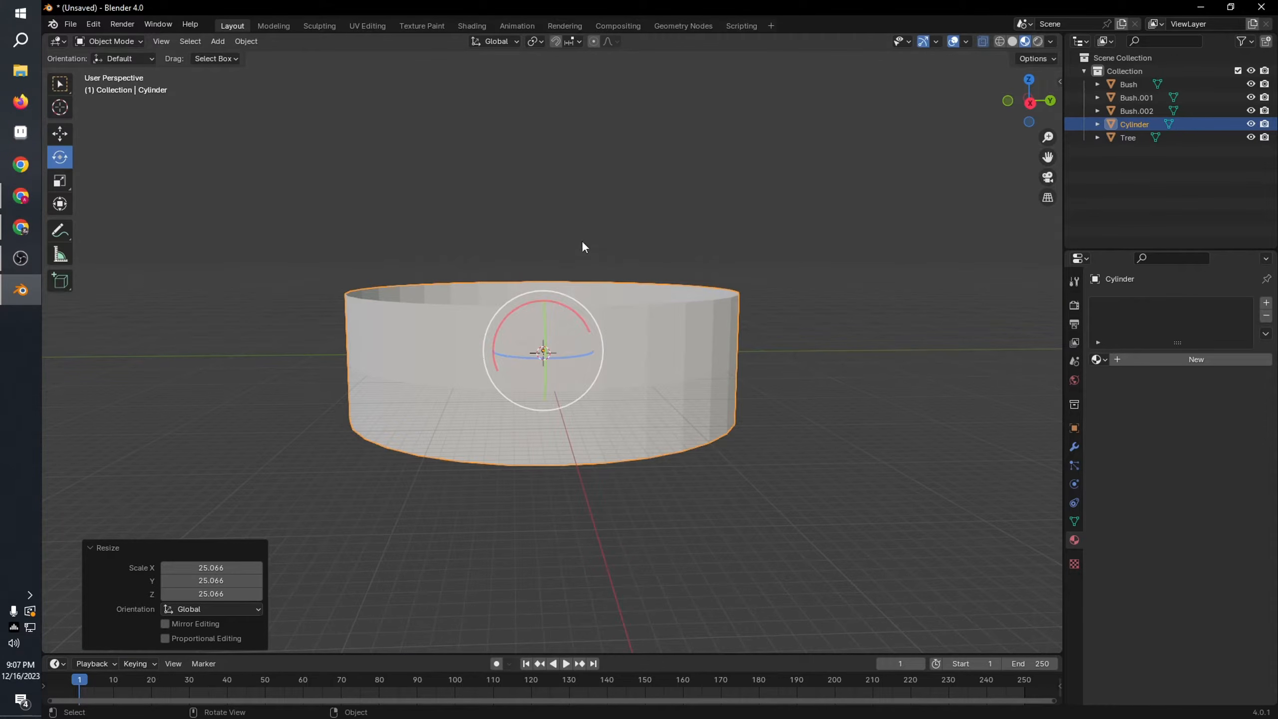
click(60, 181)
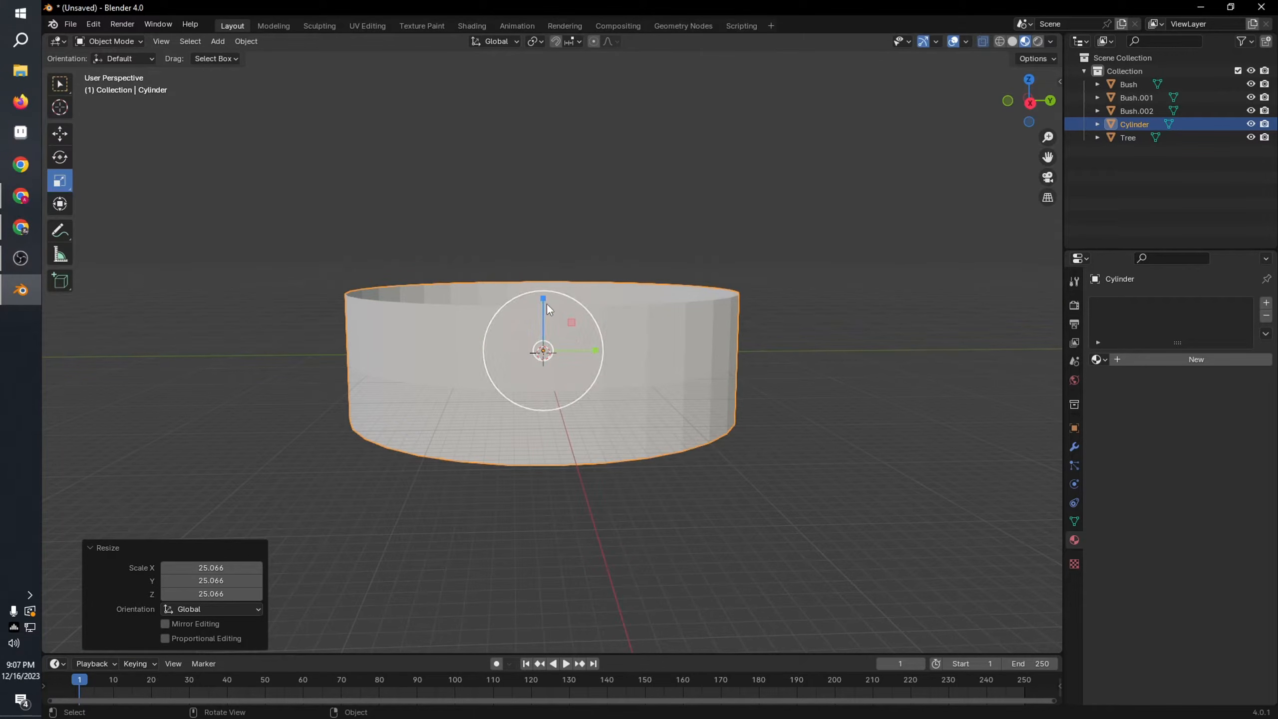
drag(547, 304, 524, 252)
scroll(608, 421, up, 5)
scroll(630, 383, up, 5)
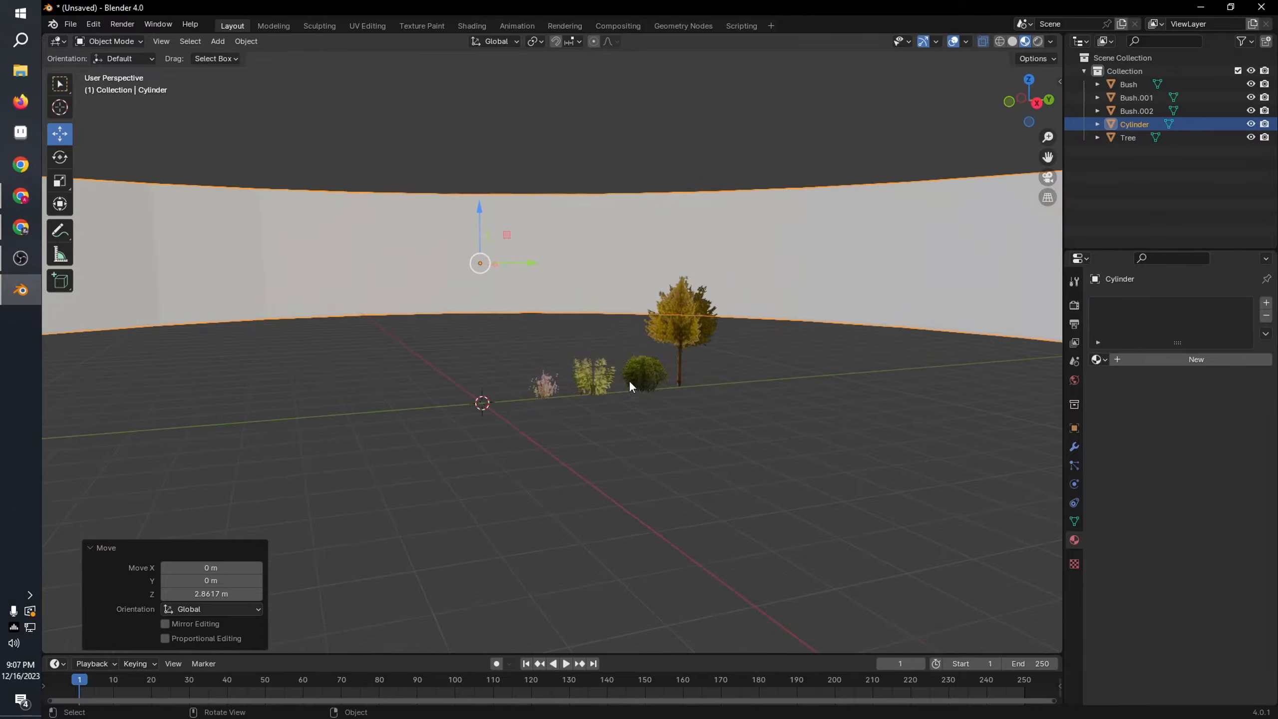
Step: Try enlarging the ring uniformly by about 3.7, and undo that scaling
middle_drag(630, 383, 796, 422)
scroll(791, 436, down, 8)
key(s)
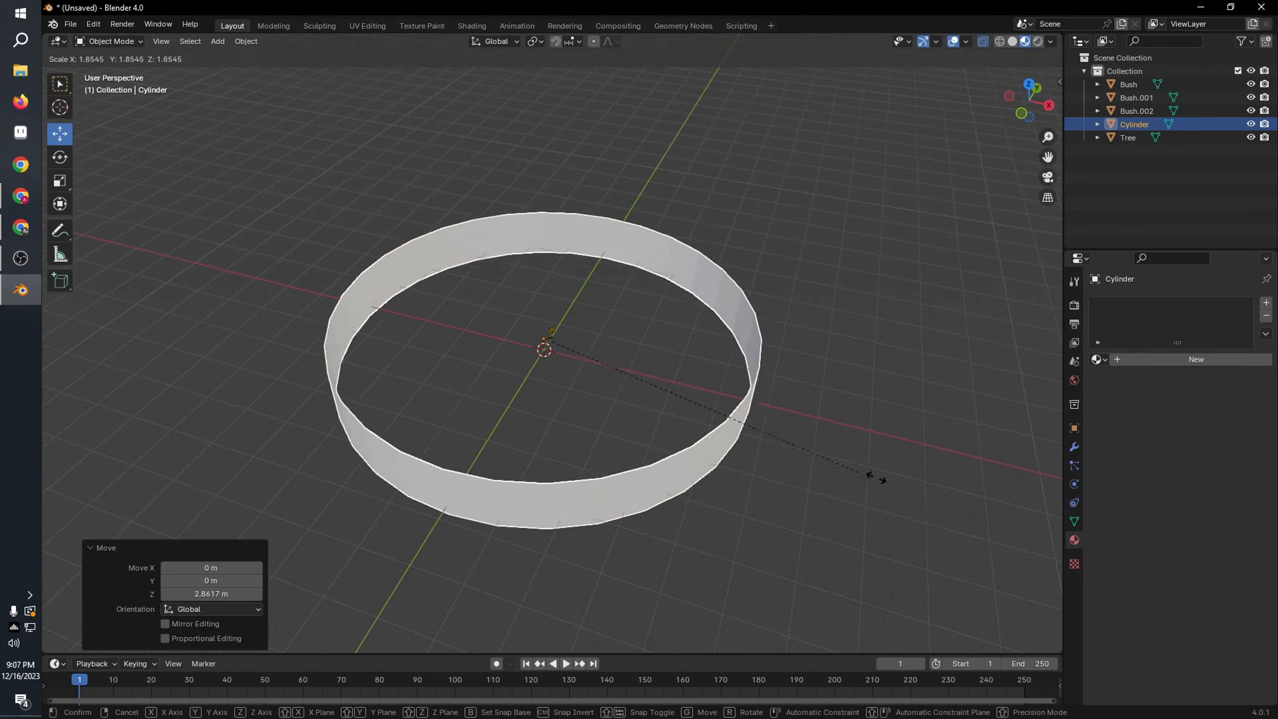
click(212, 506)
scroll(211, 505, down, 5)
middle_drag(390, 478, 339, 431)
scroll(636, 514, up, 6)
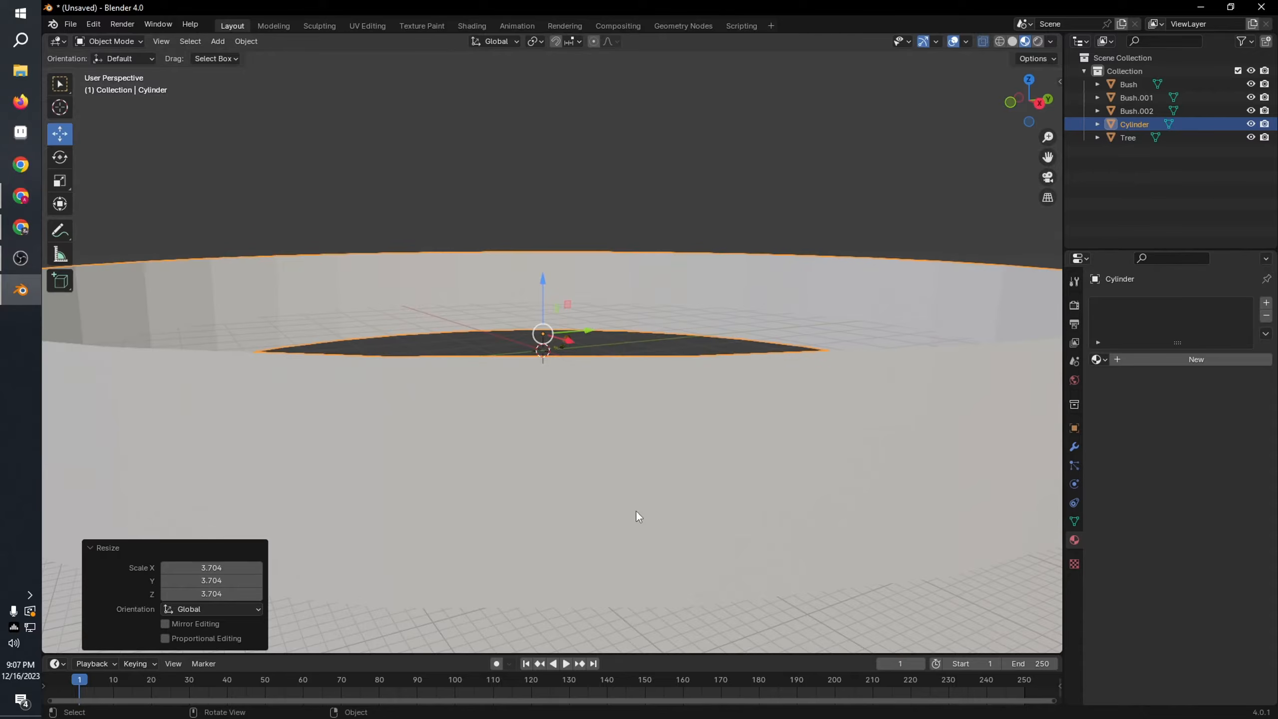
scroll(639, 519, down, 5)
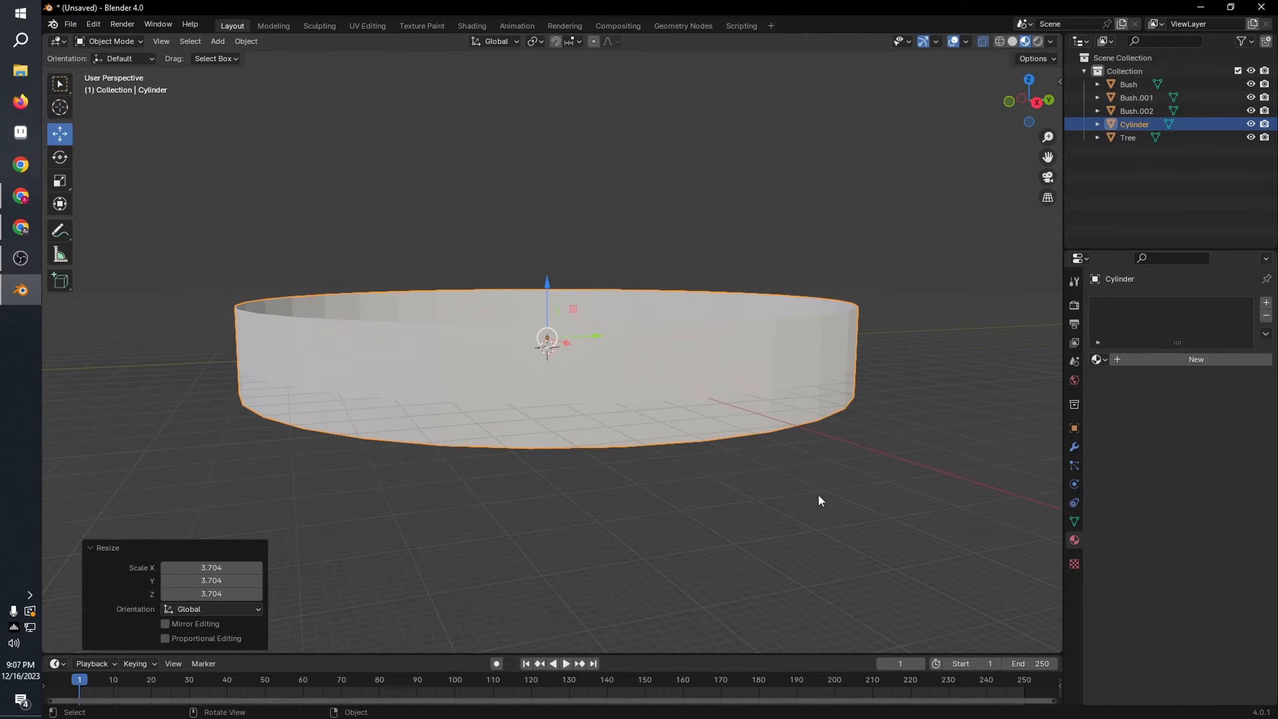
key(ctrl+z)
Step: Scale the ring up uniformly by about 2.28
scroll(714, 449, up, 3)
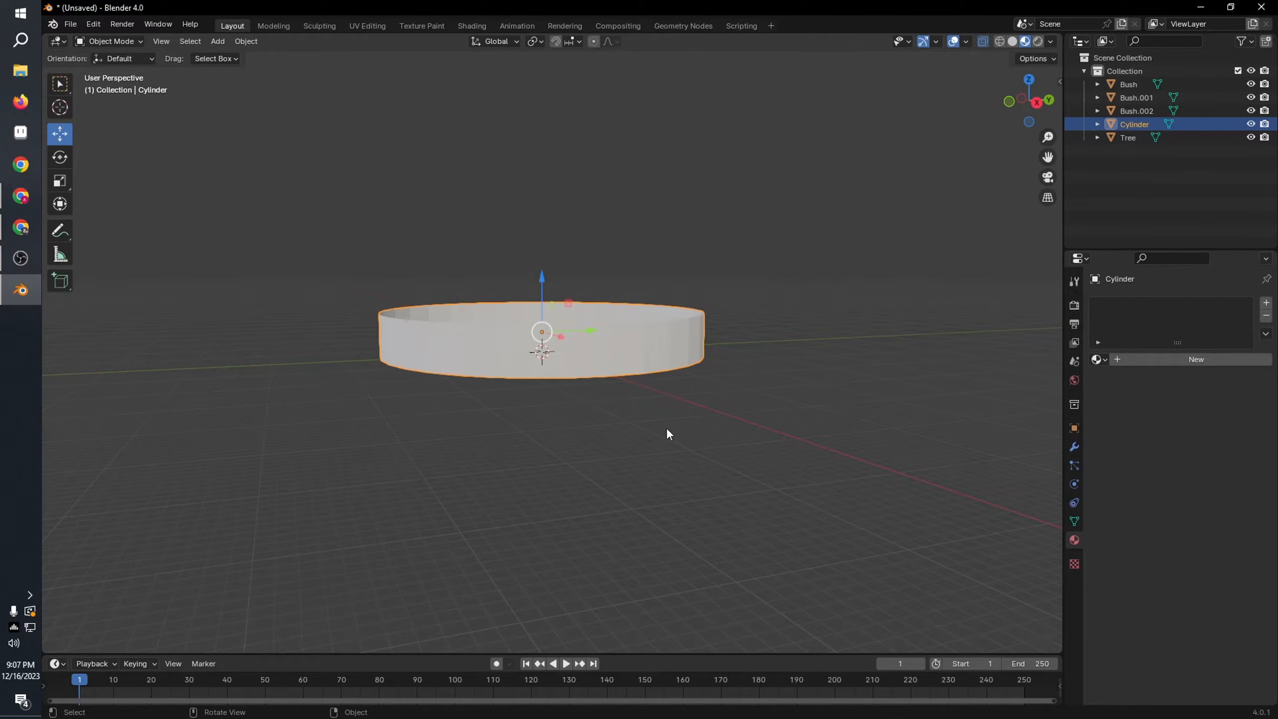
key(s)
click(870, 486)
Step: Reduce the enlarged ring's height along the Z axis to form a low band
click(67, 179)
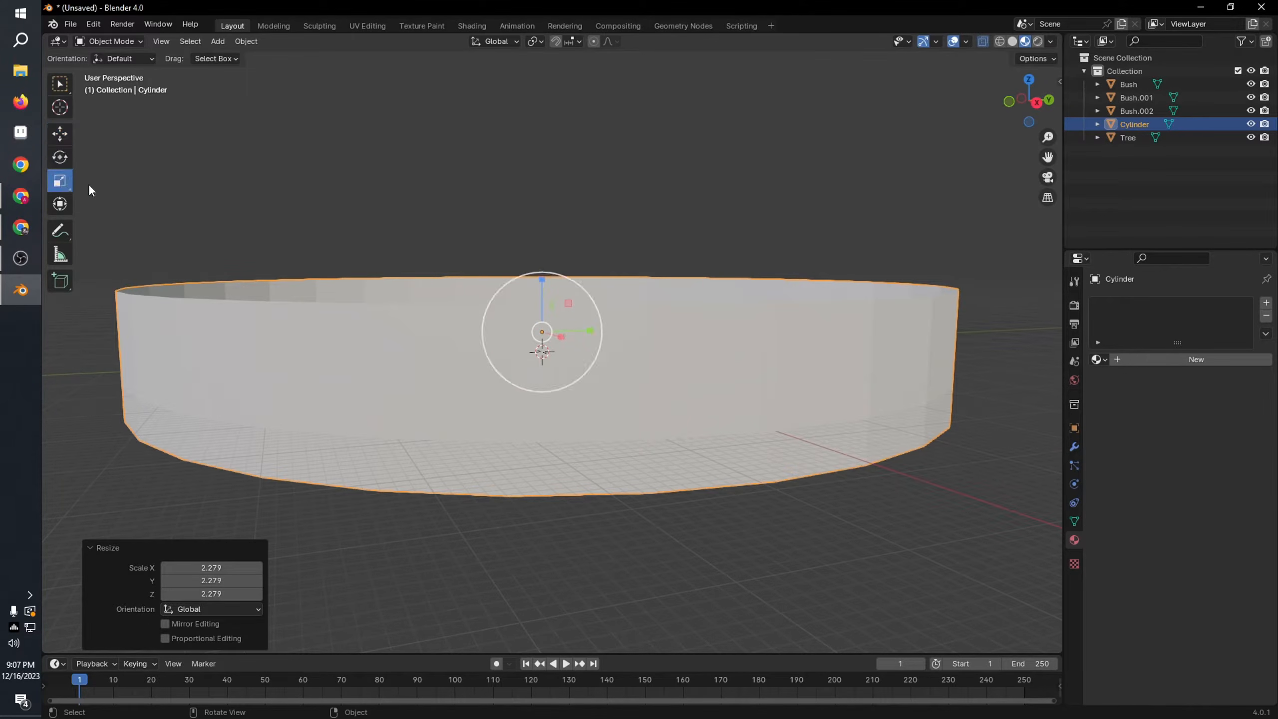
drag(541, 287, 547, 314)
click(638, 282)
scroll(659, 310, up, 9)
middle_drag(695, 332, 704, 307)
scroll(726, 314, down, 1)
scroll(703, 303, down, 5)
click(668, 374)
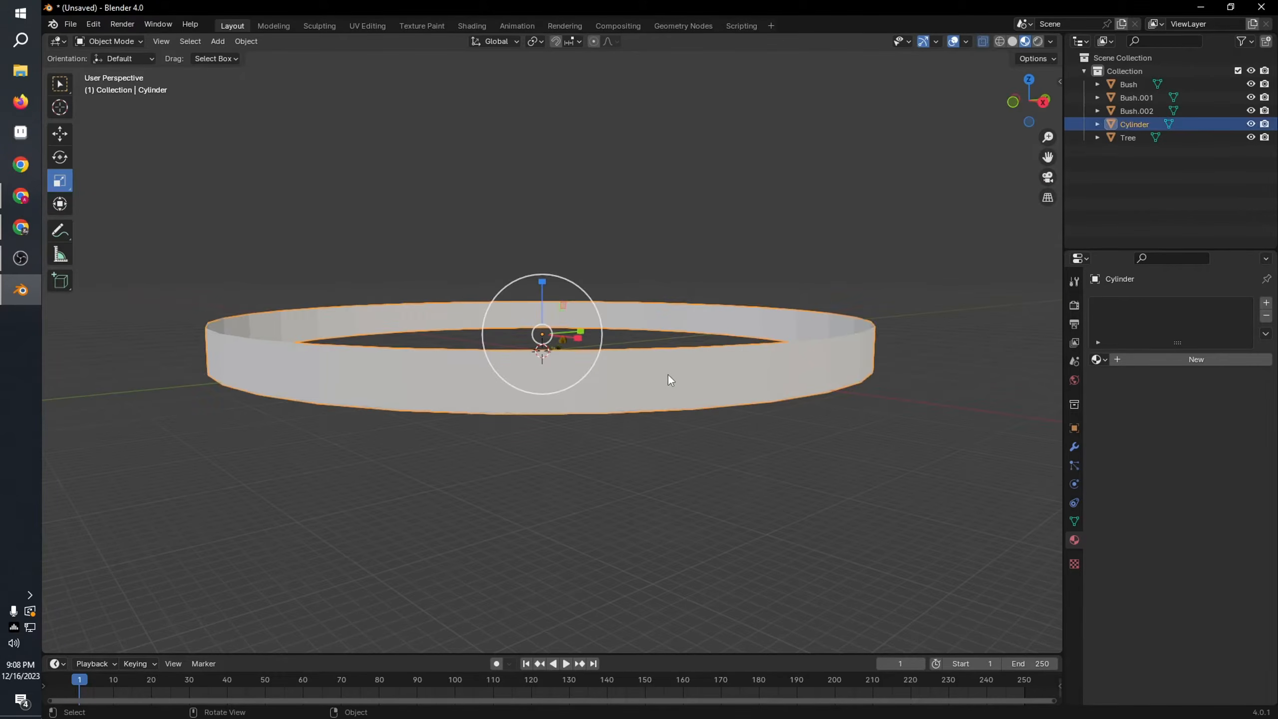
Step: Give the ring a new material named panorama with the TCom_LandscapesGreen0098_1_masked_S.png image as its base color
click(1166, 359)
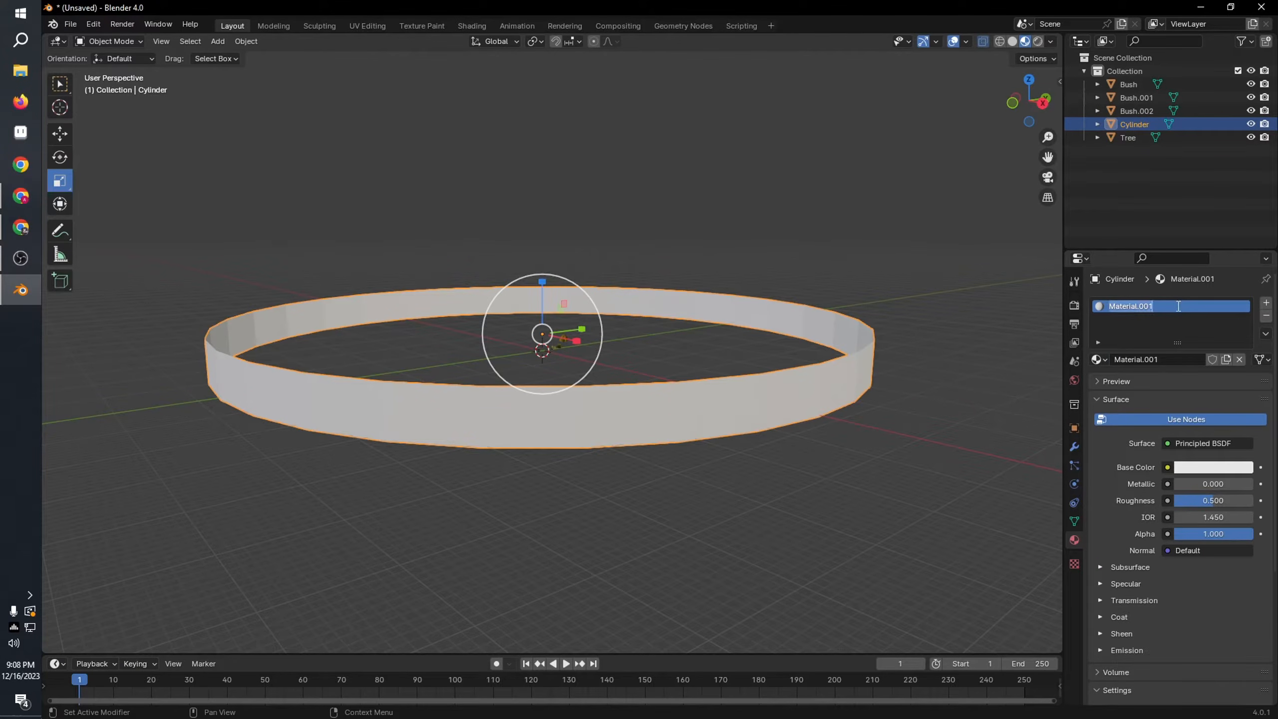
double_click(601, 252)
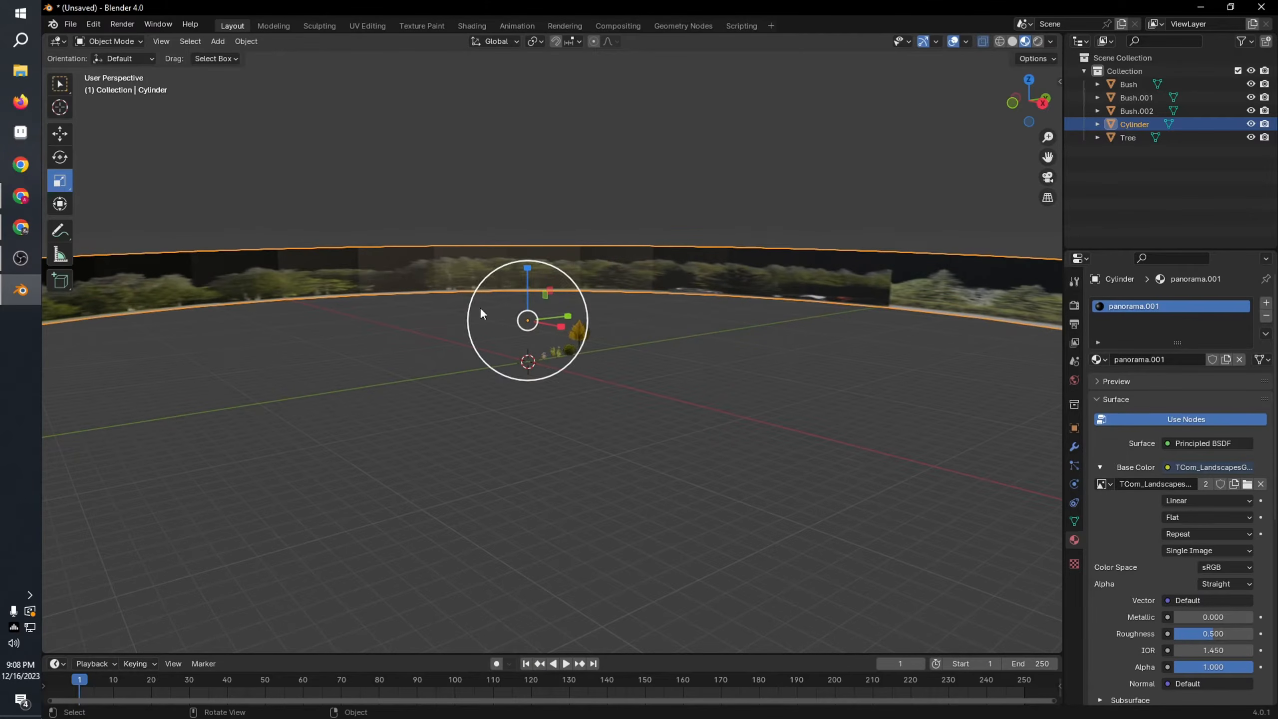
middle_drag(480, 312, 640, 335)
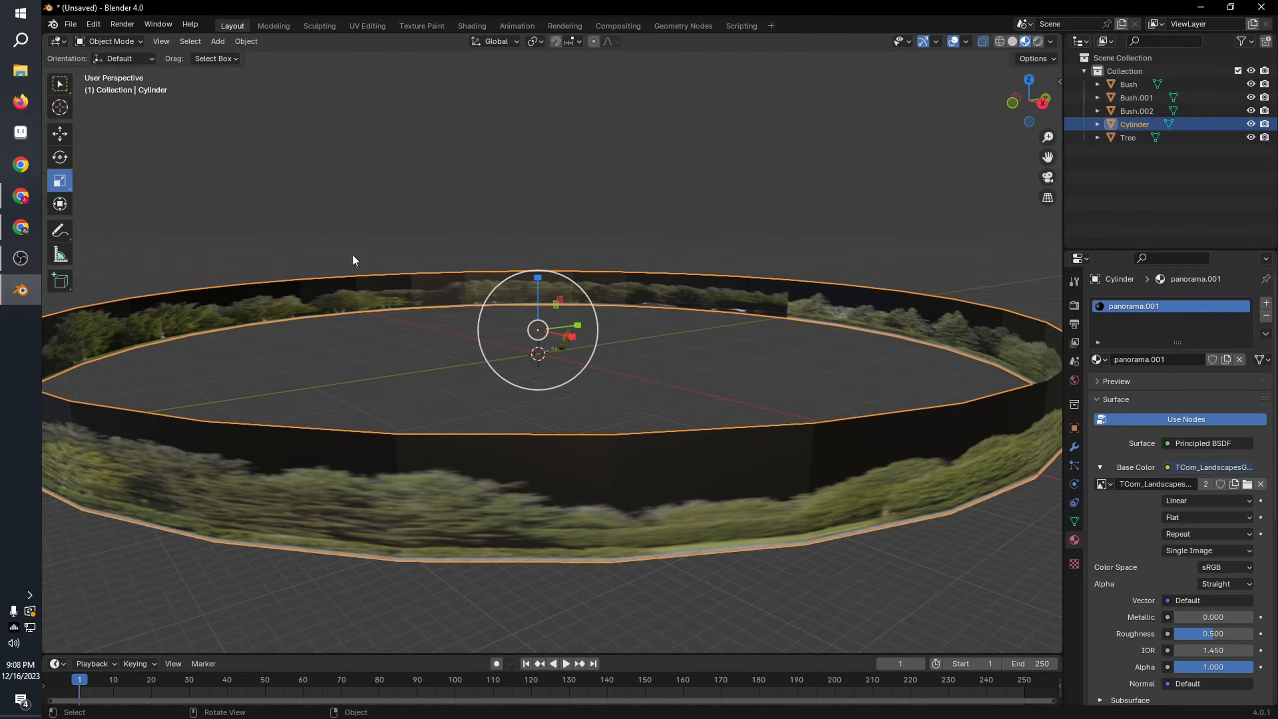
Step: In the UV Editing workspace, select all the ring's UVs and stretch them horizontally so the landscape image repeats around it
click(376, 30)
scroll(762, 337, down, 5)
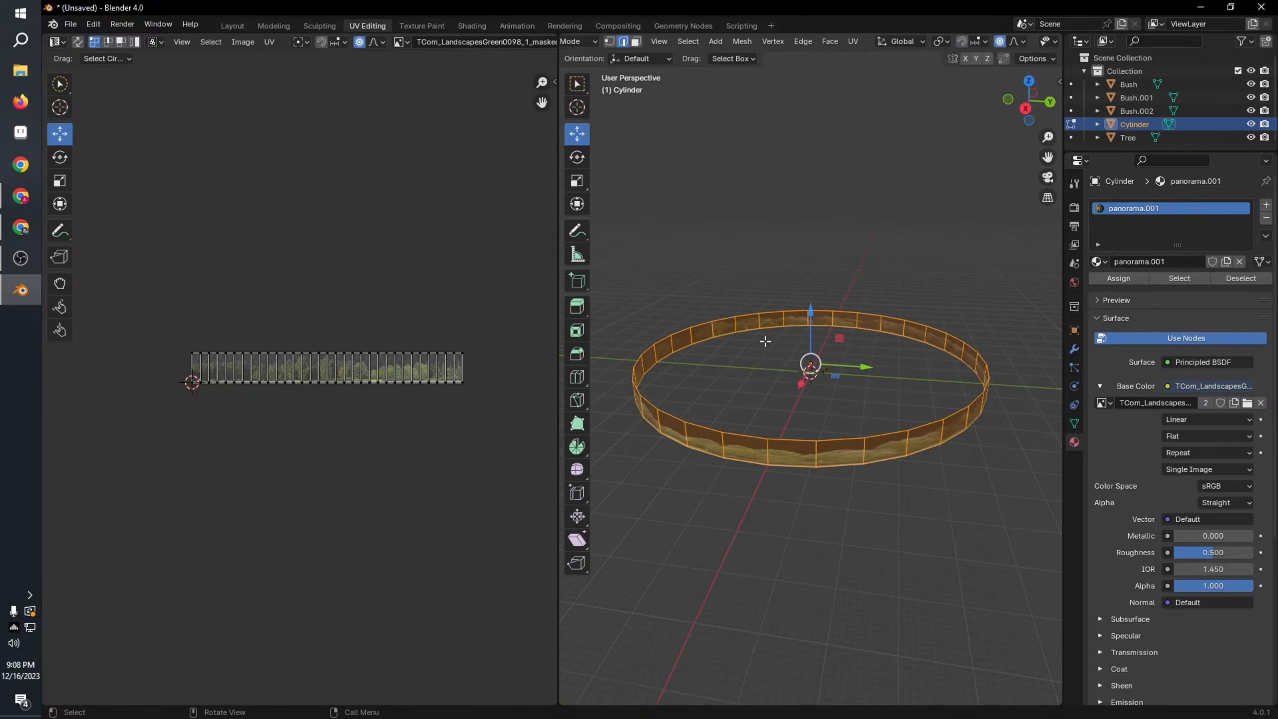
scroll(764, 362, up, 4)
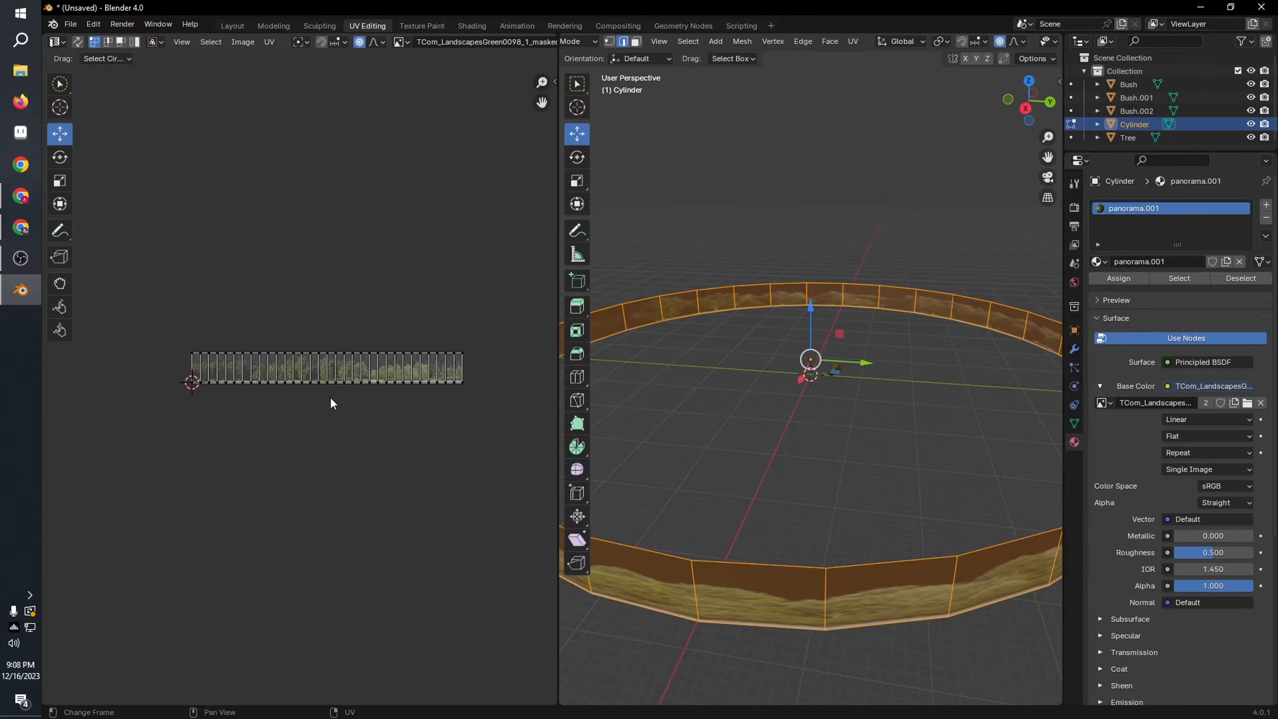
key(a)
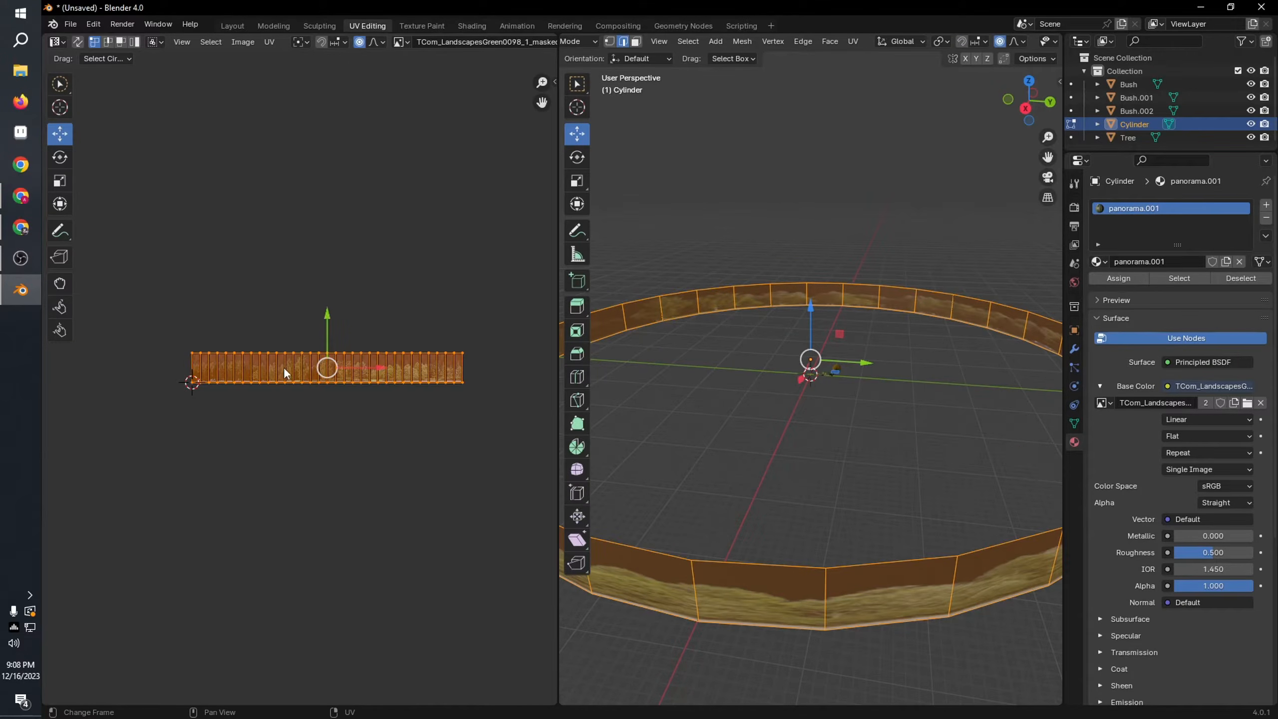
click(55, 180)
drag(372, 370, 727, 310)
key(Tab)
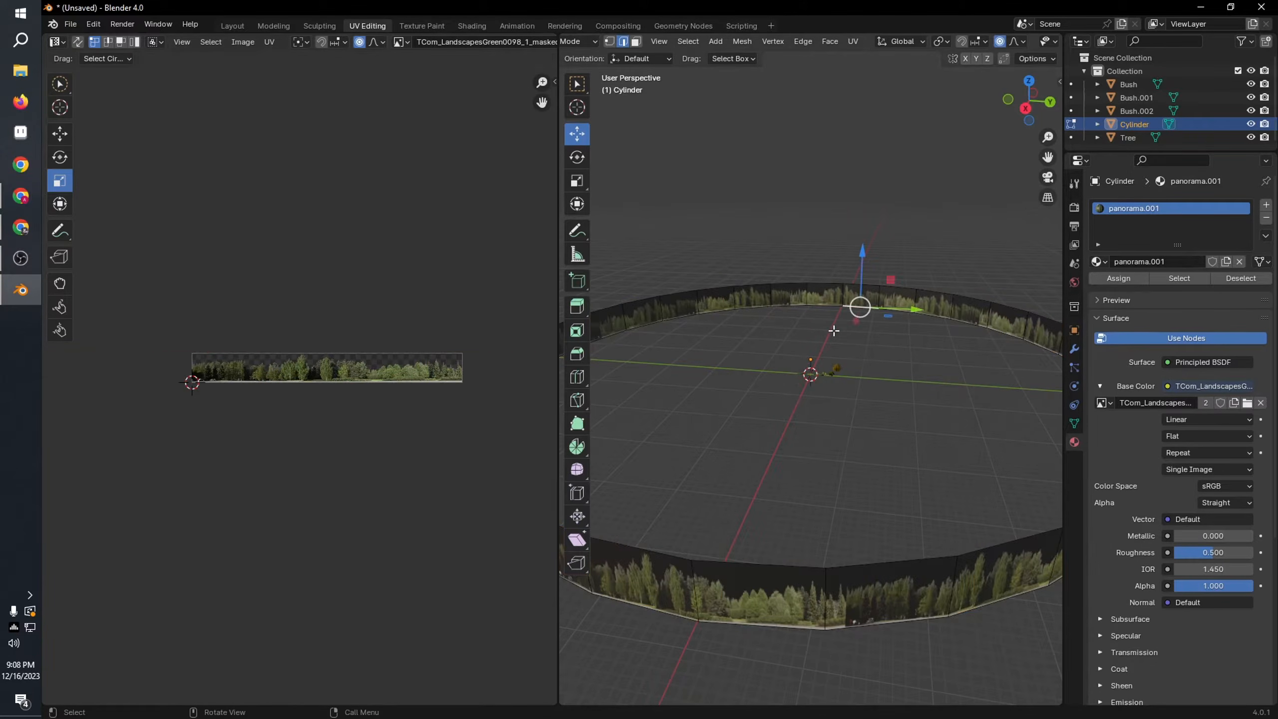
Step: Check the panorama behind the foliage, and narrow all the ring's UVs horizontally to reduce the image repetition
scroll(900, 338, up, 6)
click(961, 260)
middle_drag(960, 259, 713, 263)
scroll(361, 374, down, 4)
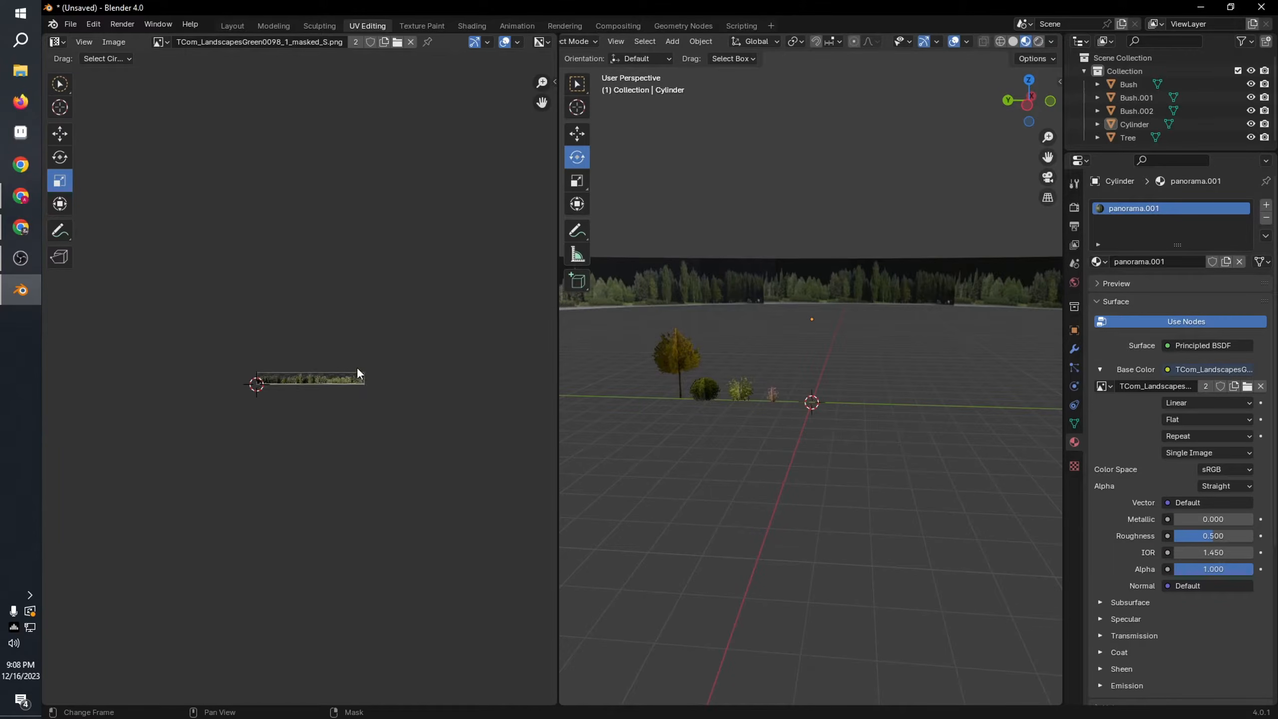
click(648, 308)
key(Tab)
key(a)
key(s)
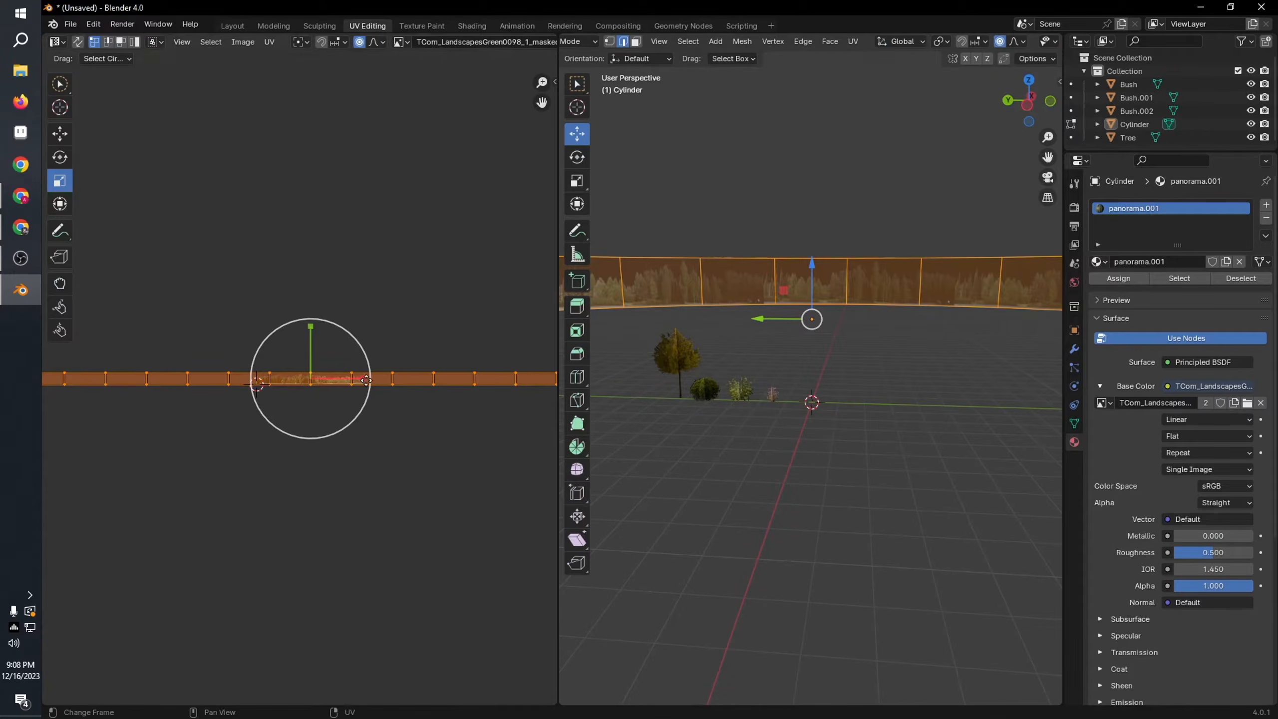
click(329, 382)
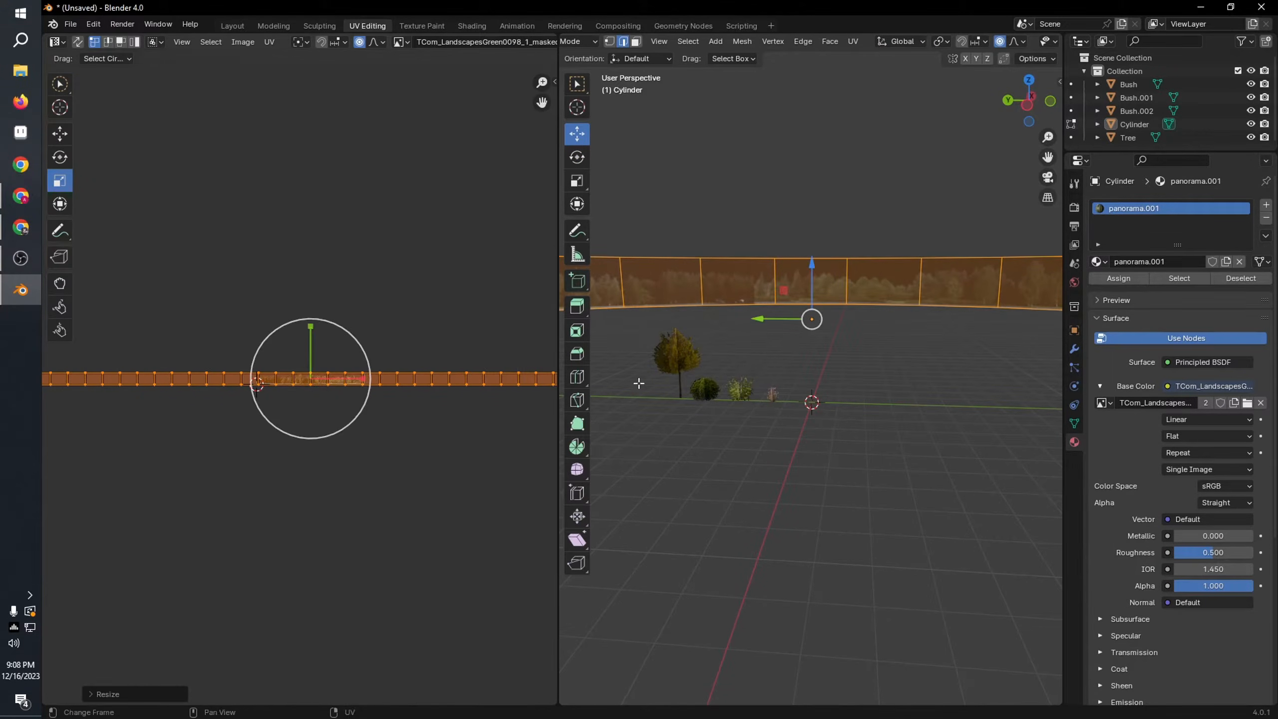
Step: Shrink all the ring's UVs slightly in height so they sit just inside the landscape image's edges
click(866, 356)
middle_drag(867, 356, 708, 338)
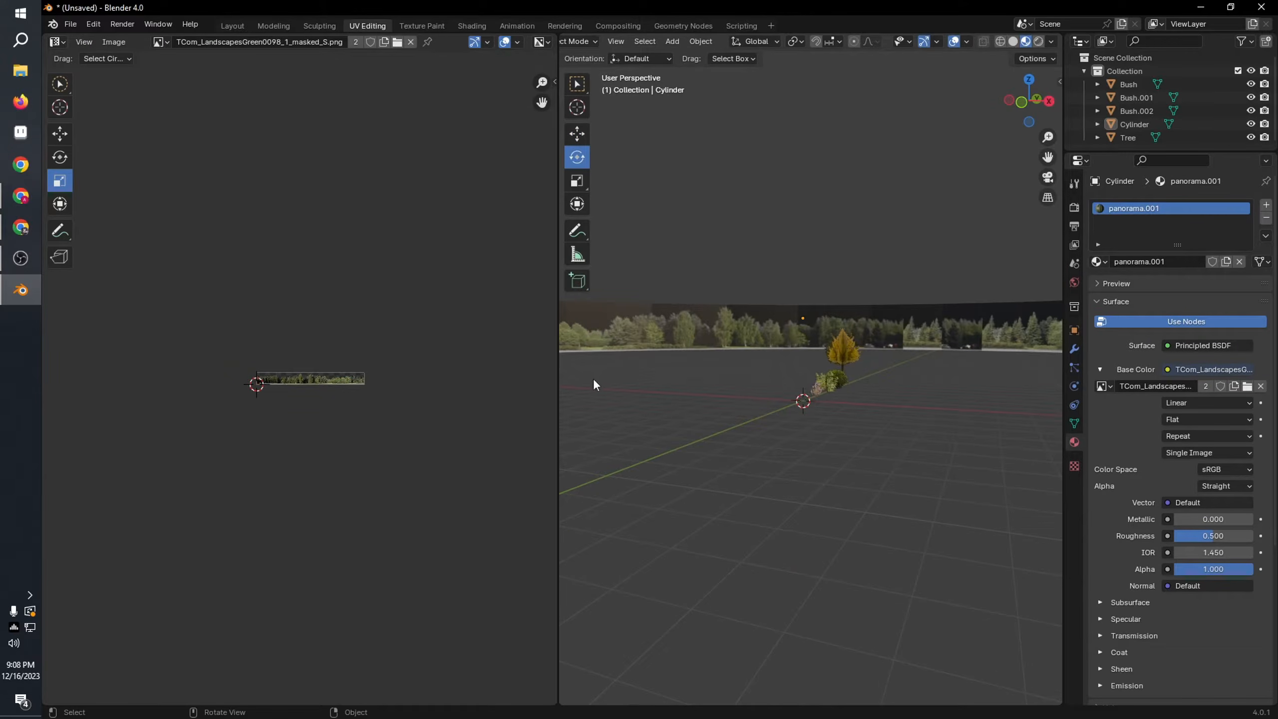
key(a)
scroll(376, 337, up, 5)
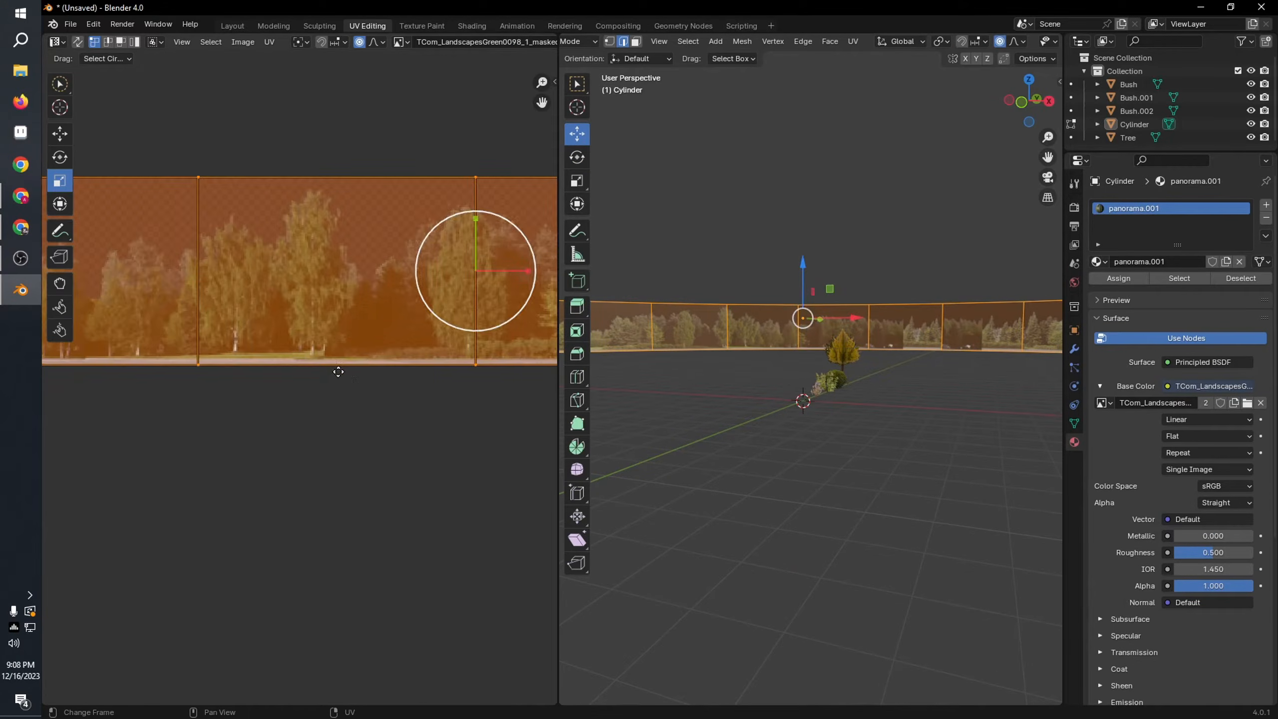
scroll(376, 337, down, 2)
drag(385, 283, 387, 290)
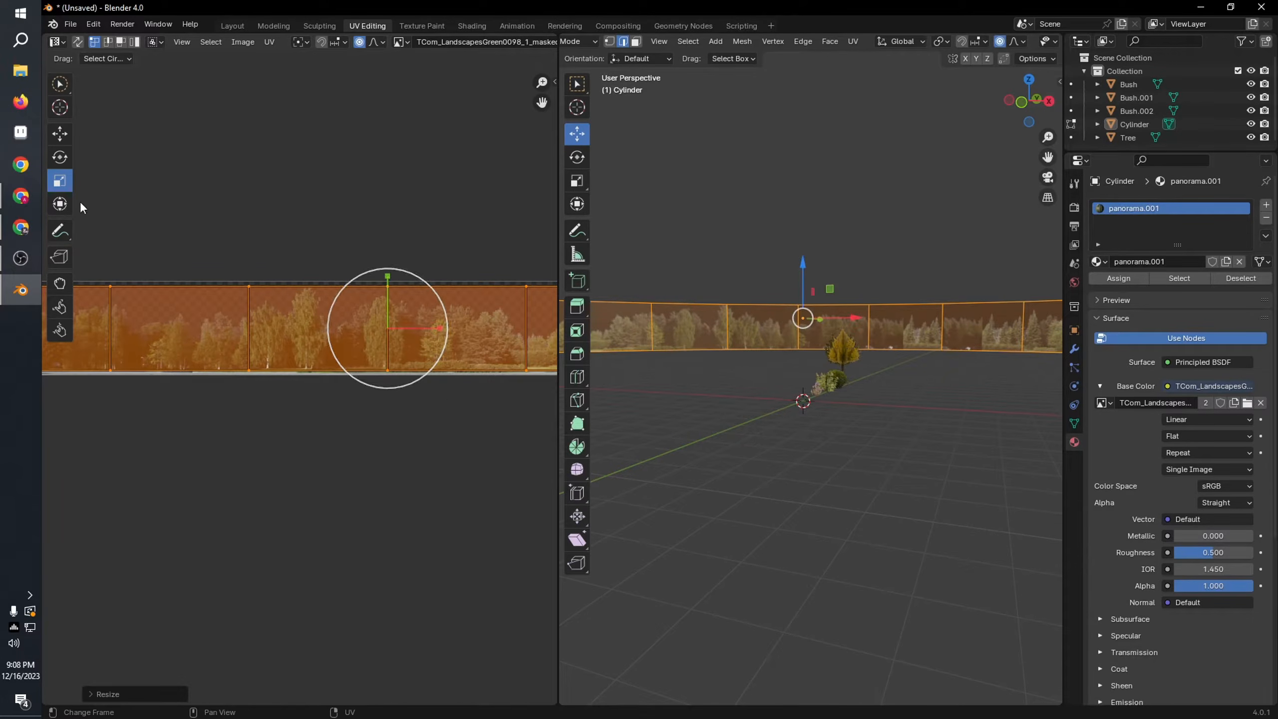
Step: Move all the ring's UVs slightly upward to align with the landscape image, and return to Object Mode
click(60, 141)
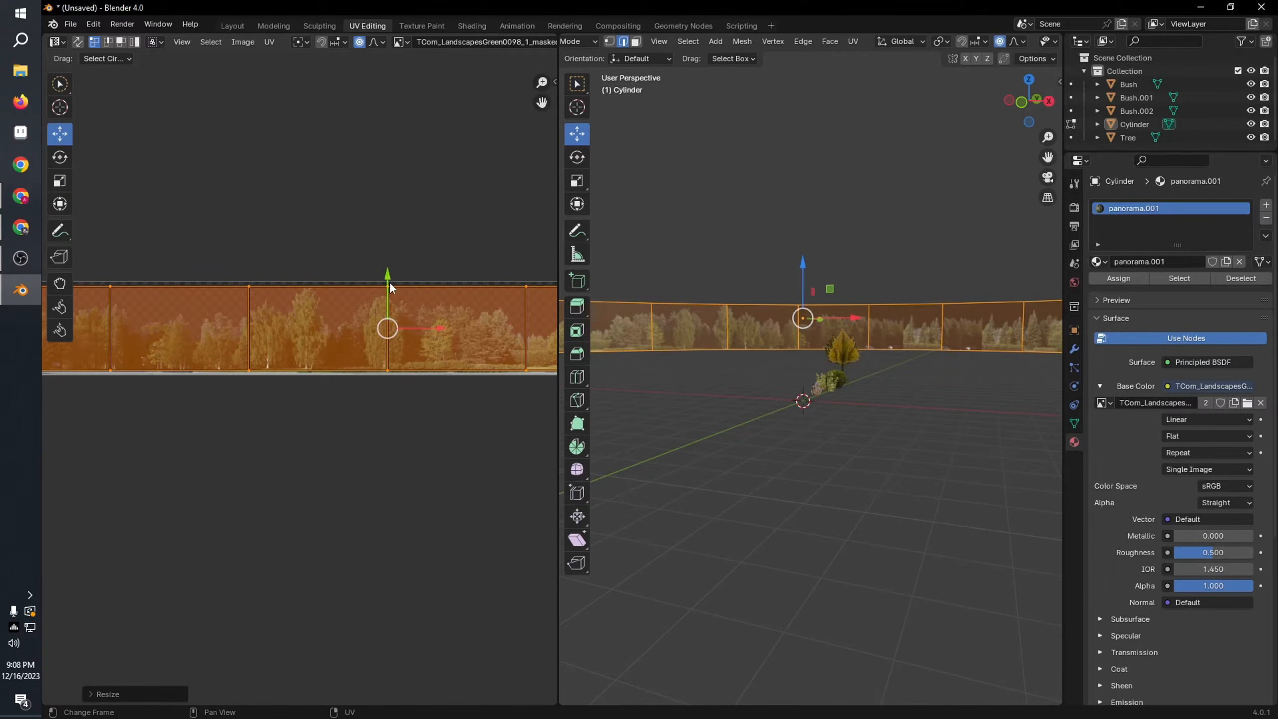
drag(388, 283, 390, 279)
click(443, 259)
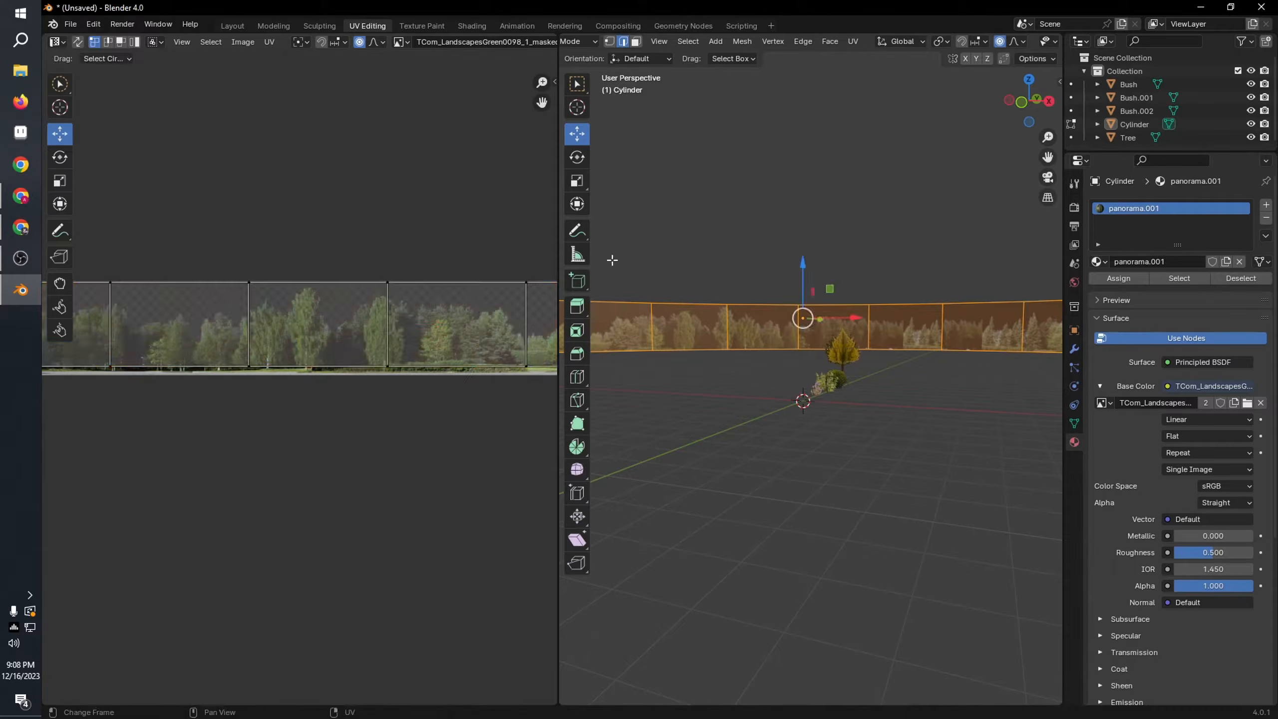
key(Tab)
middle_drag(913, 346, 810, 327)
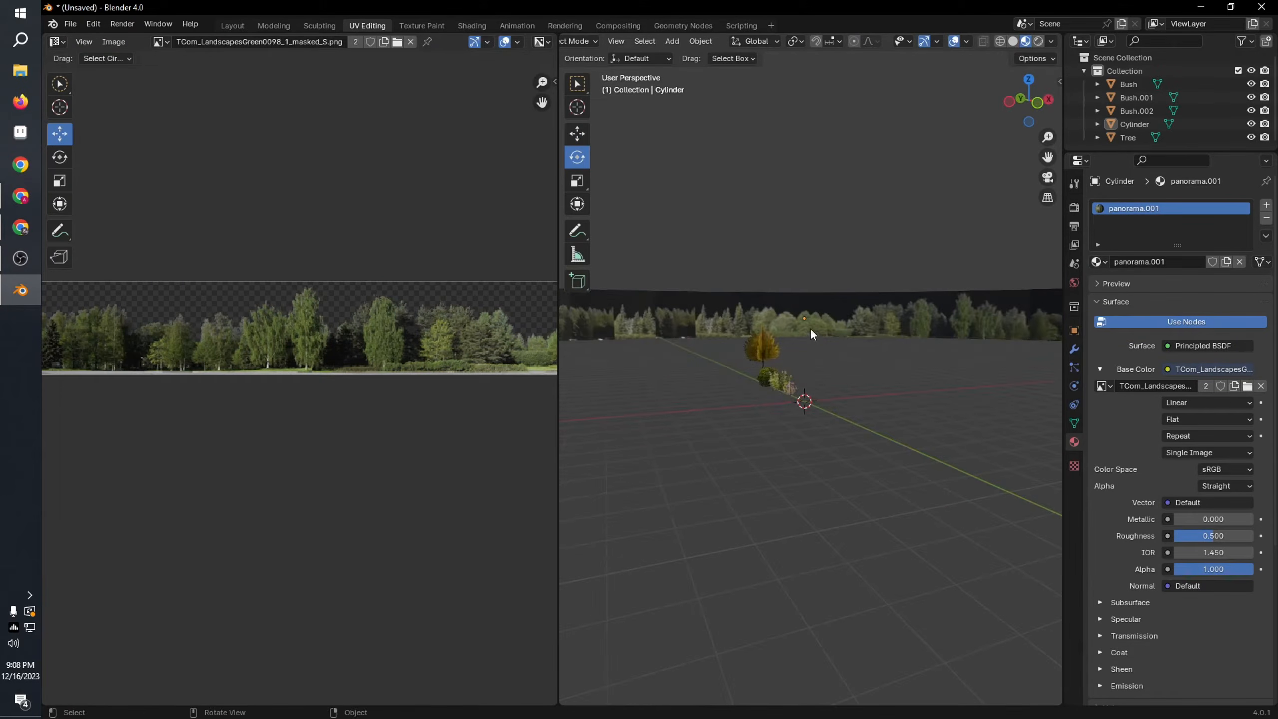
scroll(809, 327, down, 10)
click(855, 395)
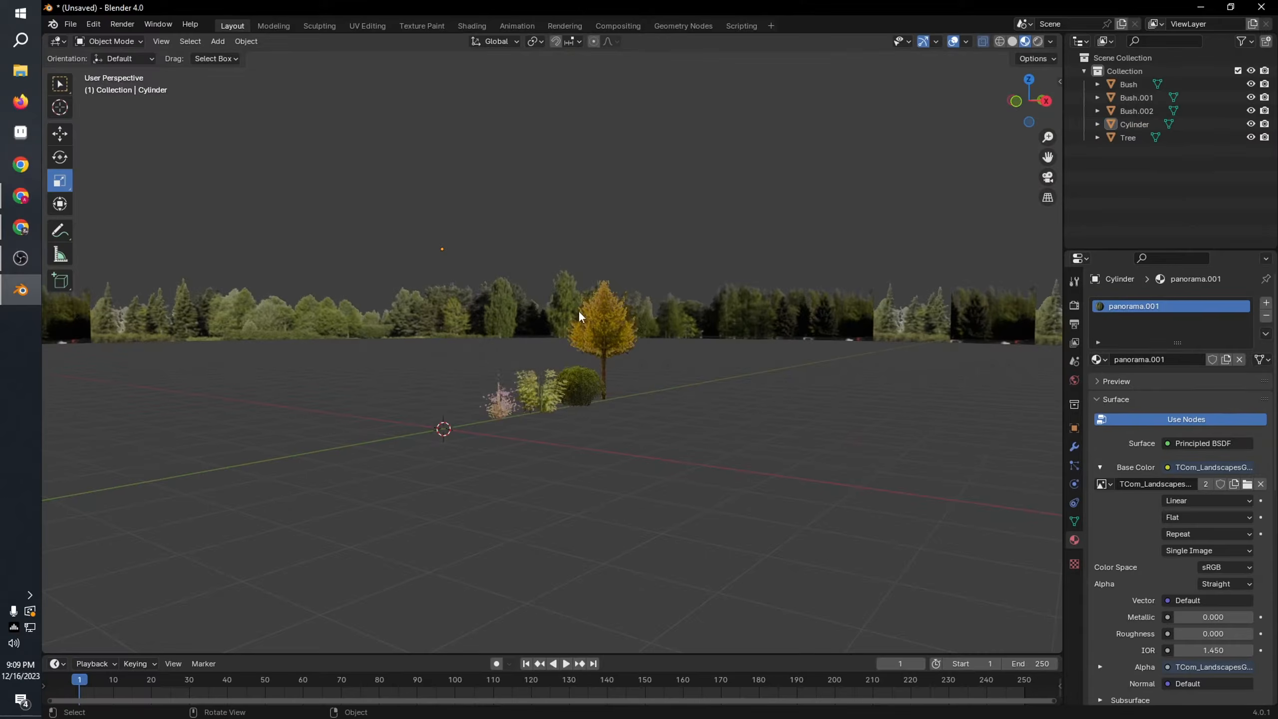
Step: Examine how the tree panorama looks behind the tree and bushes from several angles and distances
middle_drag(580, 314, 810, 347)
scroll(810, 347, down, 2)
scroll(622, 327, down, 3)
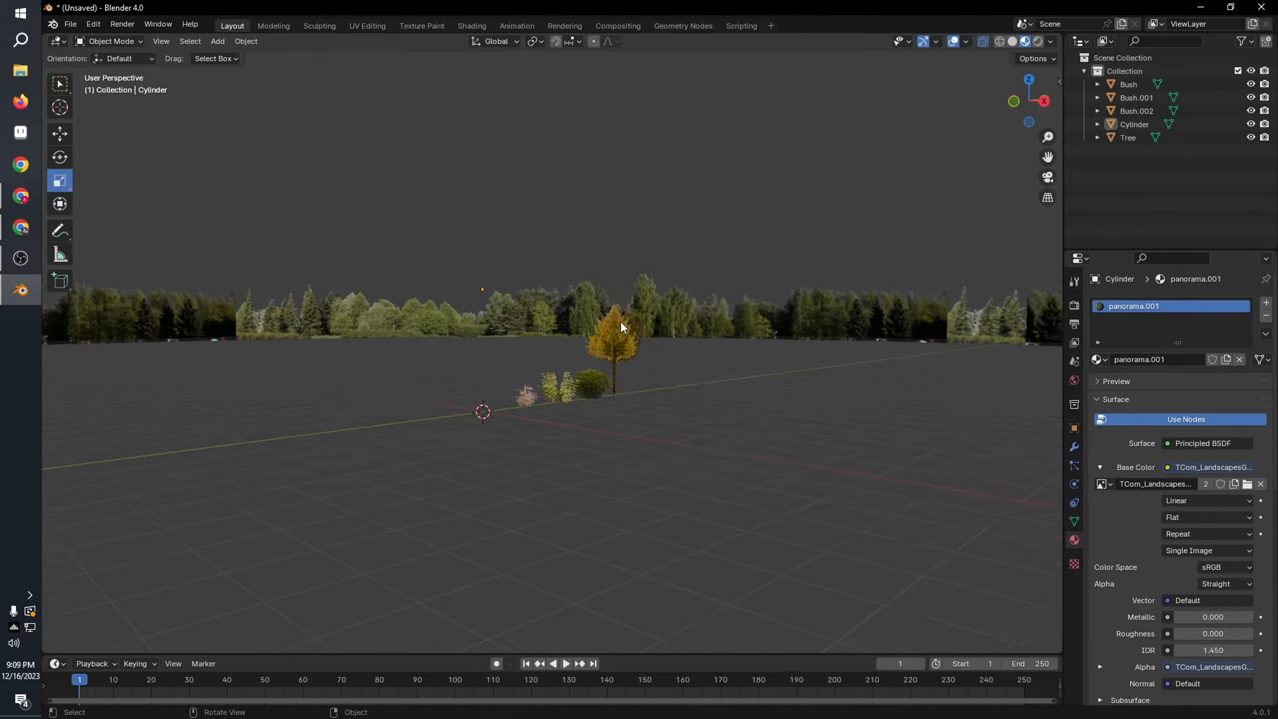
scroll(620, 320, down, 4)
middle_drag(620, 321, 666, 316)
scroll(514, 357, down, 4)
scroll(661, 348, up, 5)
scroll(660, 348, down, 4)
scroll(670, 319, up, 4)
scroll(669, 327, up, 6)
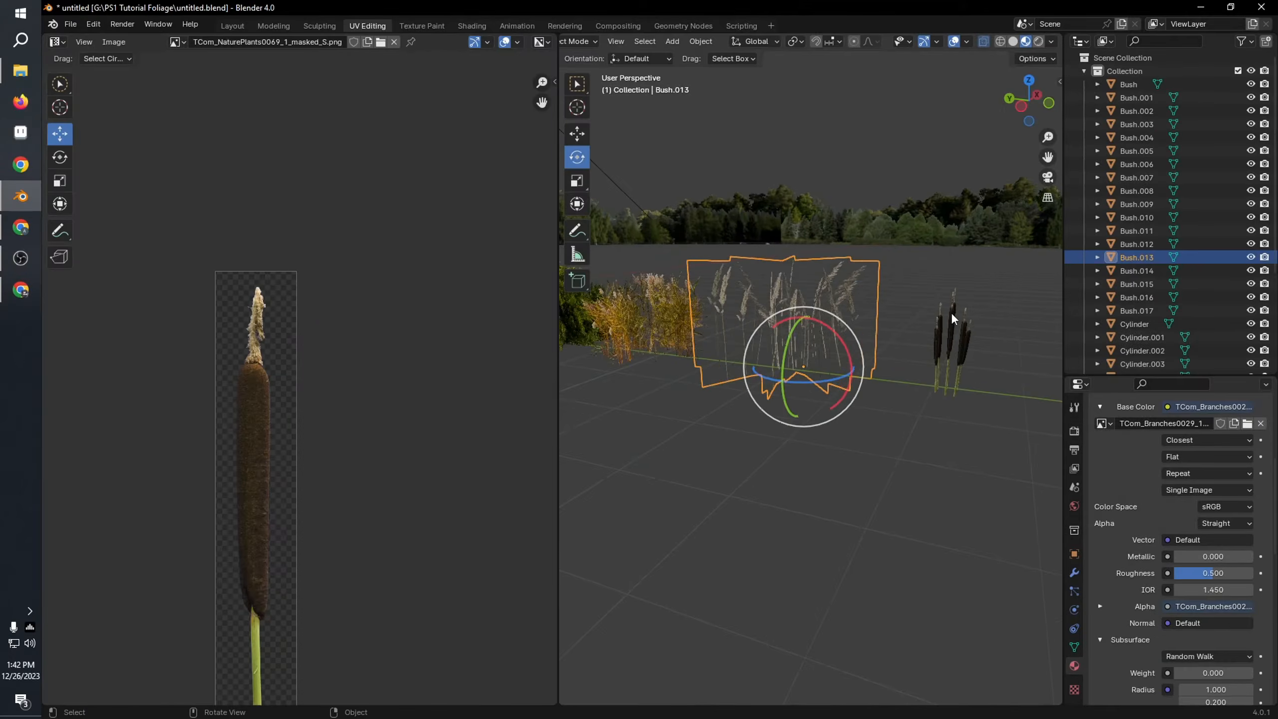
Step: Select all the cattail planes beside the tall grass and join them into a single object
middle_drag(950, 311, 887, 338)
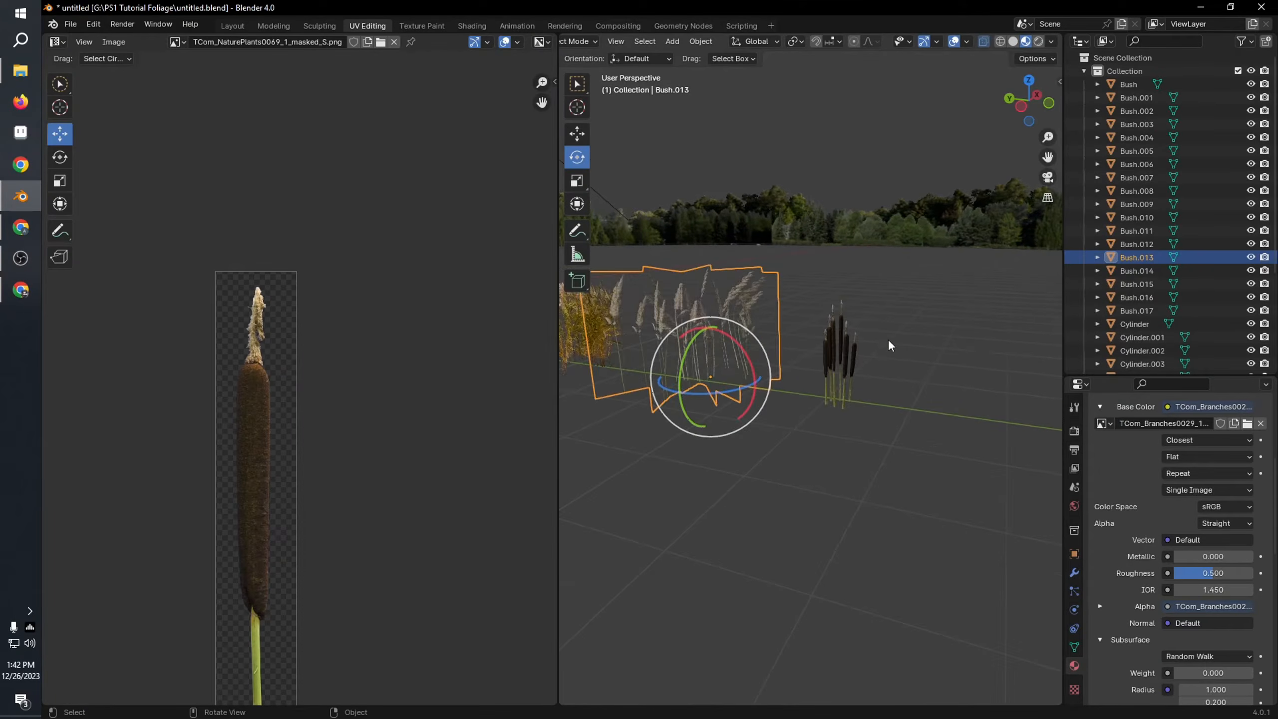
scroll(887, 339, up, 5)
click(897, 353)
scroll(892, 356, down, 6)
drag(787, 301, 912, 436)
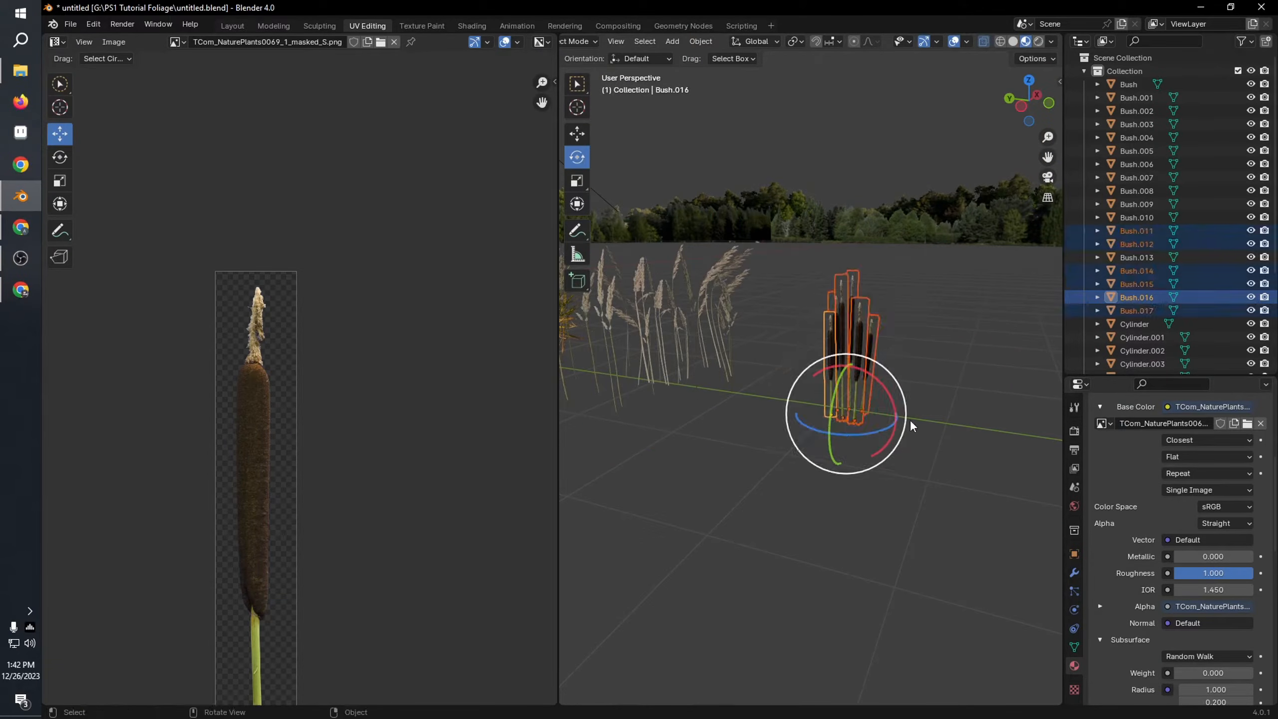
key(ctrl+j)
scroll(894, 321, up, 2)
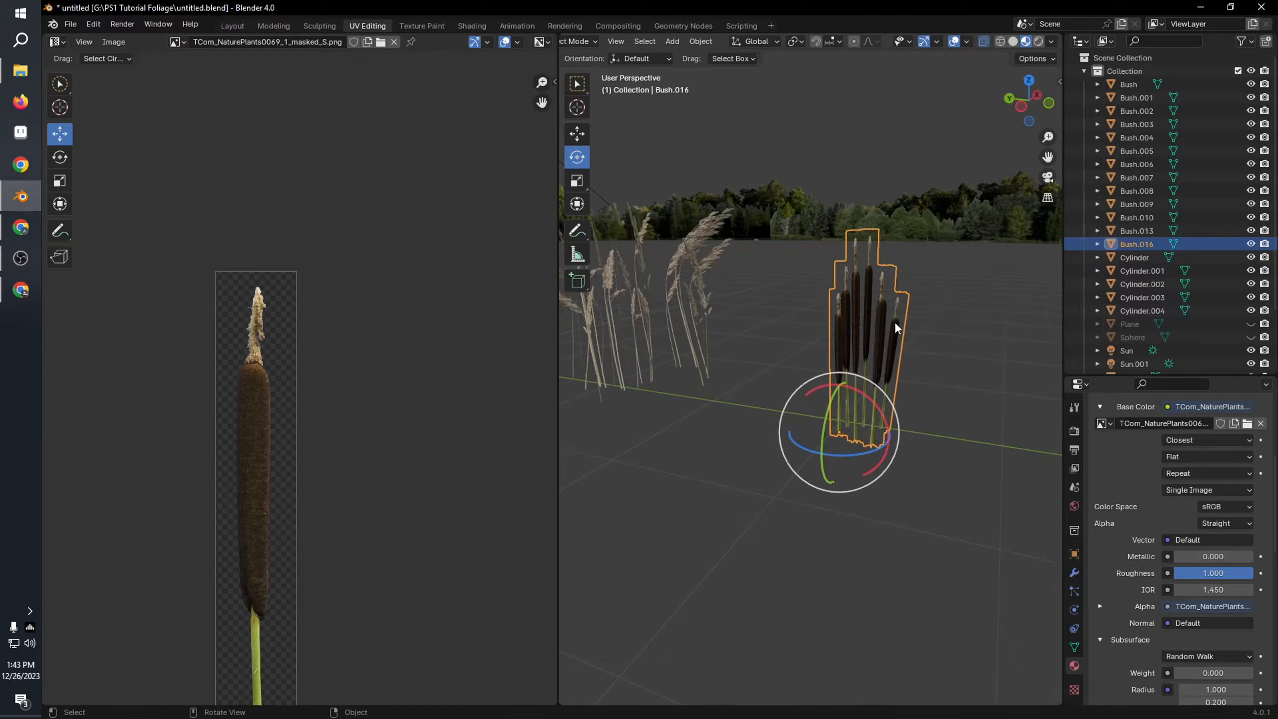
scroll(930, 325, down, 2)
click(933, 332)
middle_drag(833, 338, 879, 514)
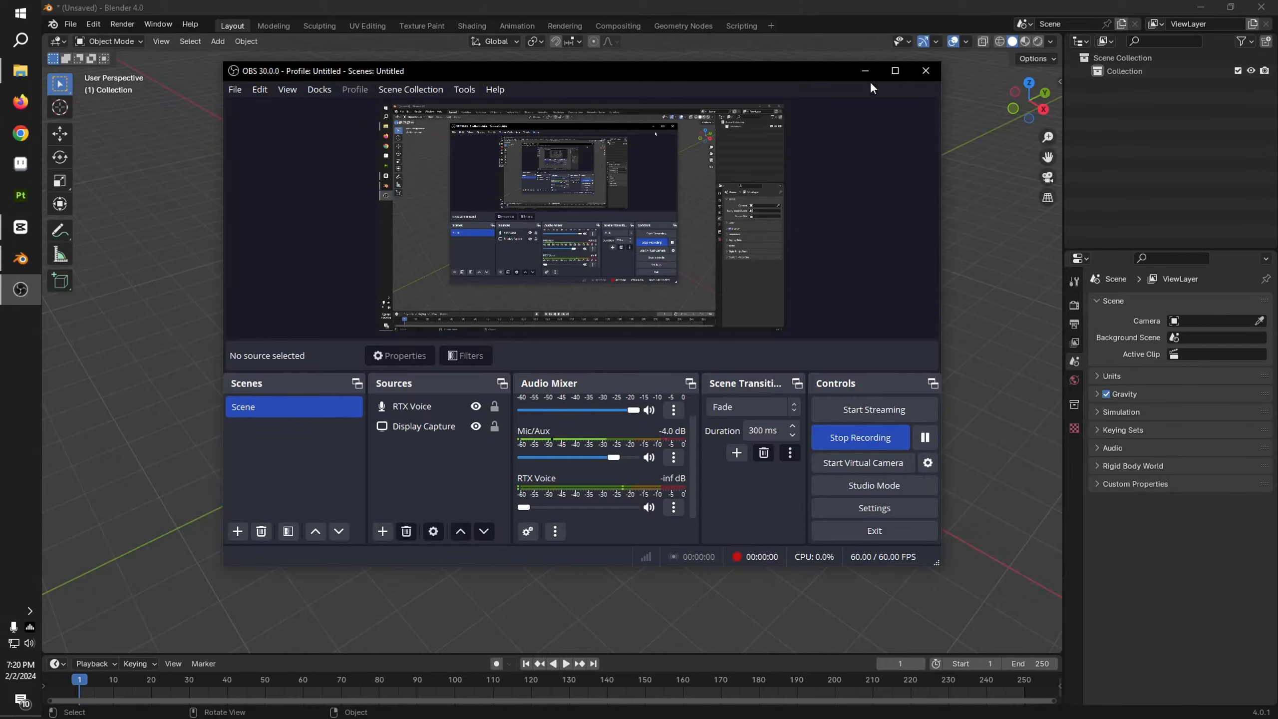
Step: Minimize the OBS recorder window and add a mesh plane to the empty scene
click(866, 71)
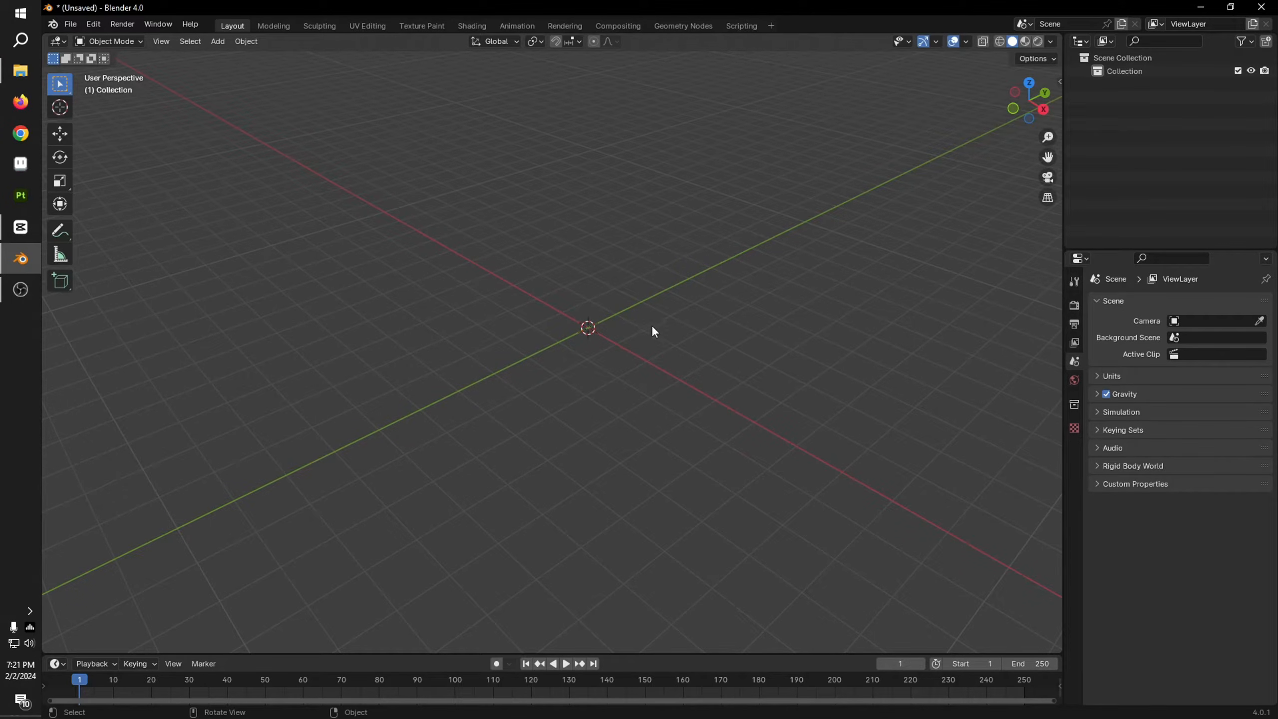
middle_drag(654, 345, 669, 322)
click(1018, 109)
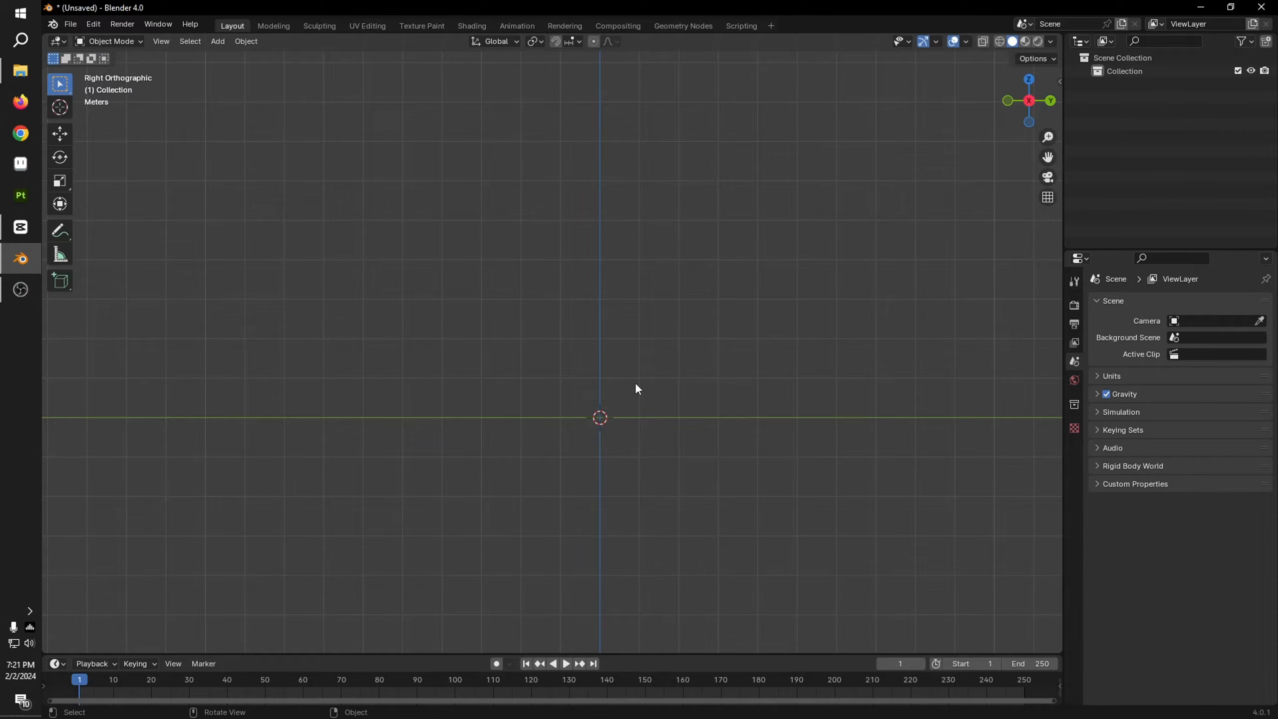
key(shift+a)
mouse_move(629, 386)
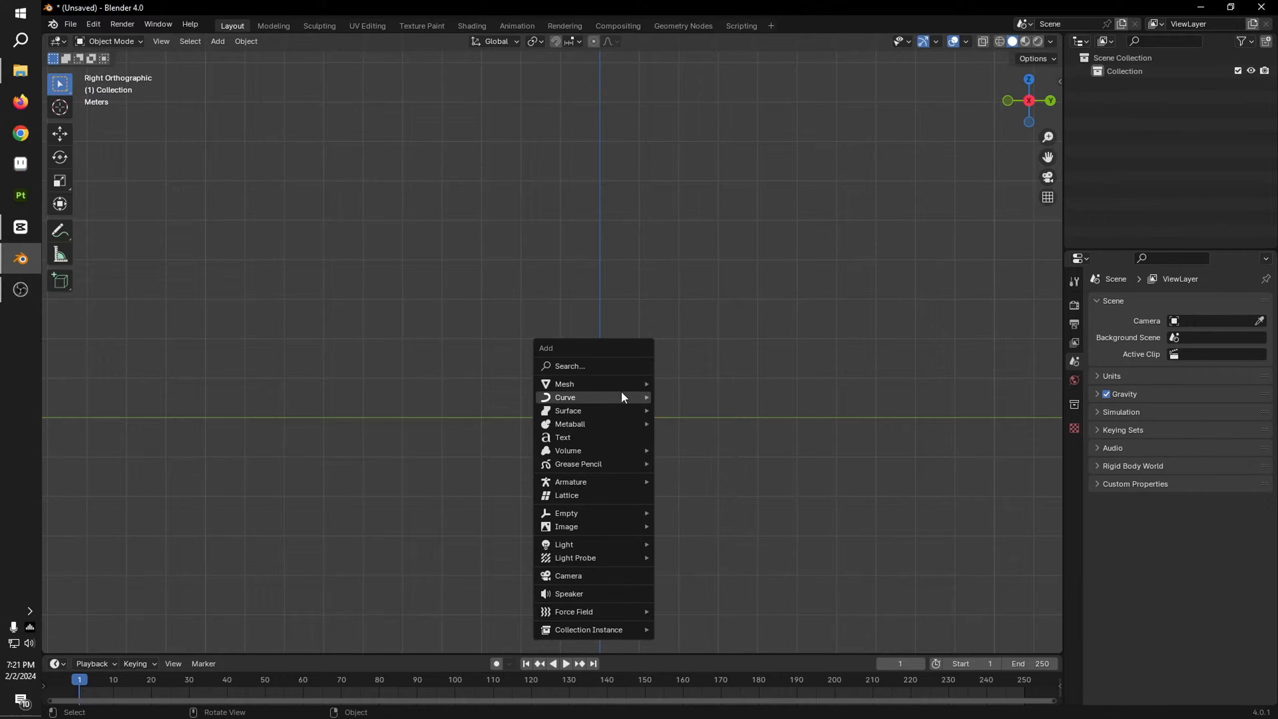
click(725, 388)
middle_drag(725, 391, 774, 473)
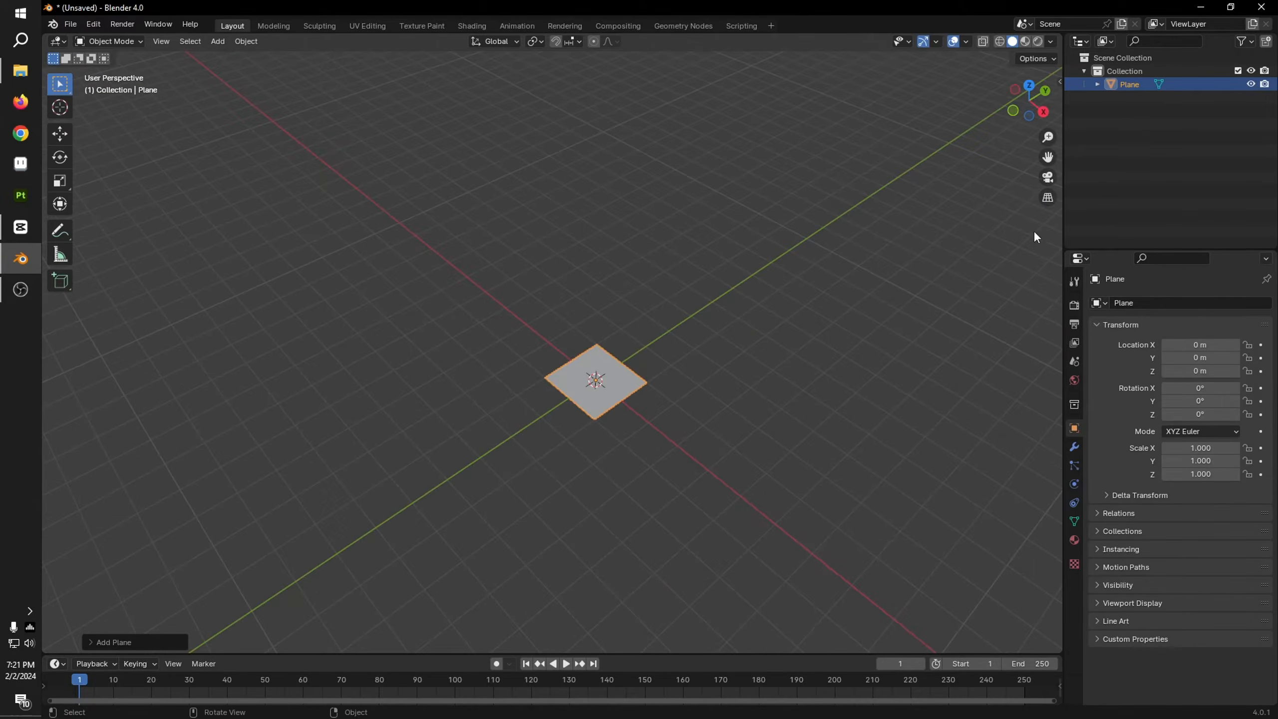
Step: Rotate the plane 90° about the Y axis so it stands upright, and raise it along Z to about 2.19 m
click(1011, 112)
text(r)
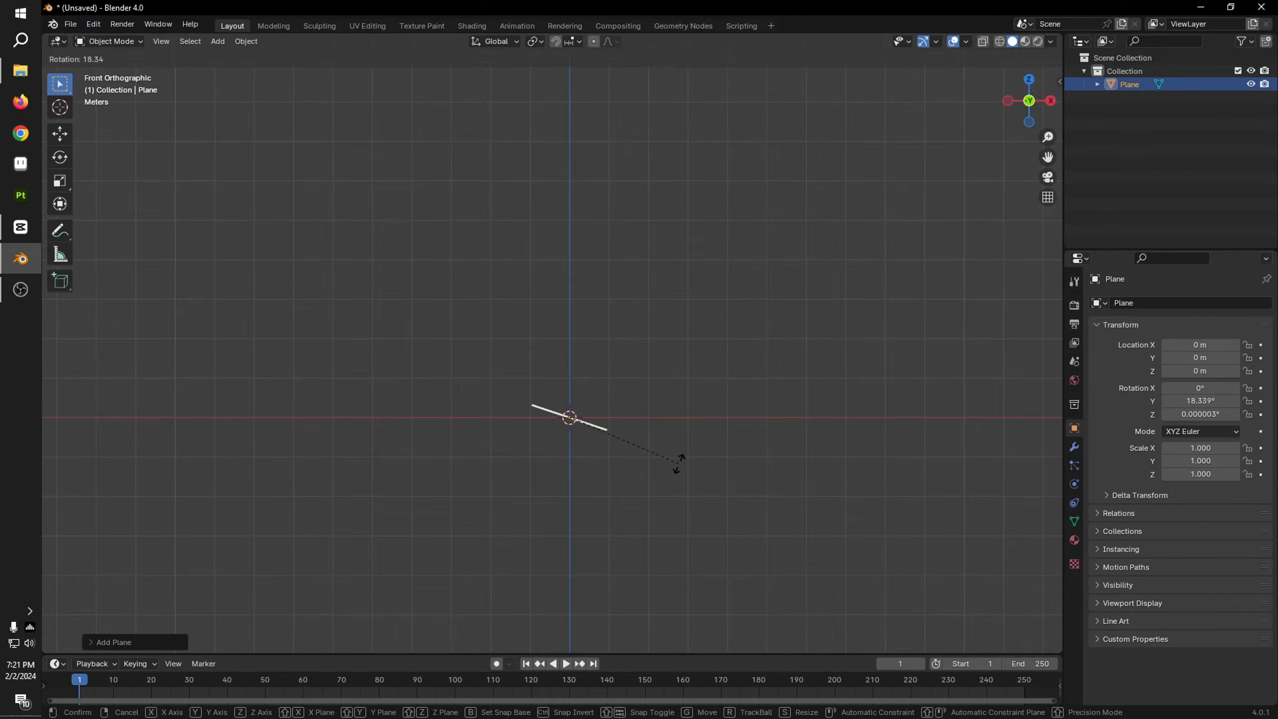
text(90)
key(Return)
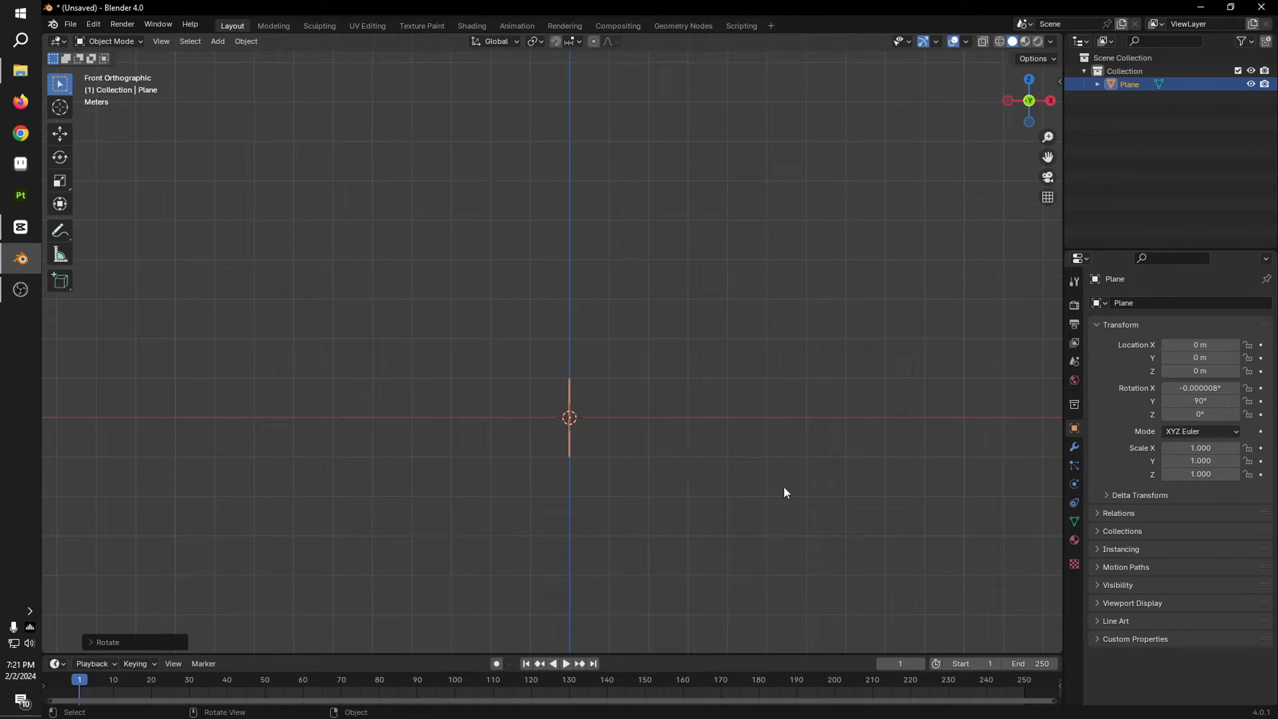
click(59, 134)
drag(572, 363, 569, 276)
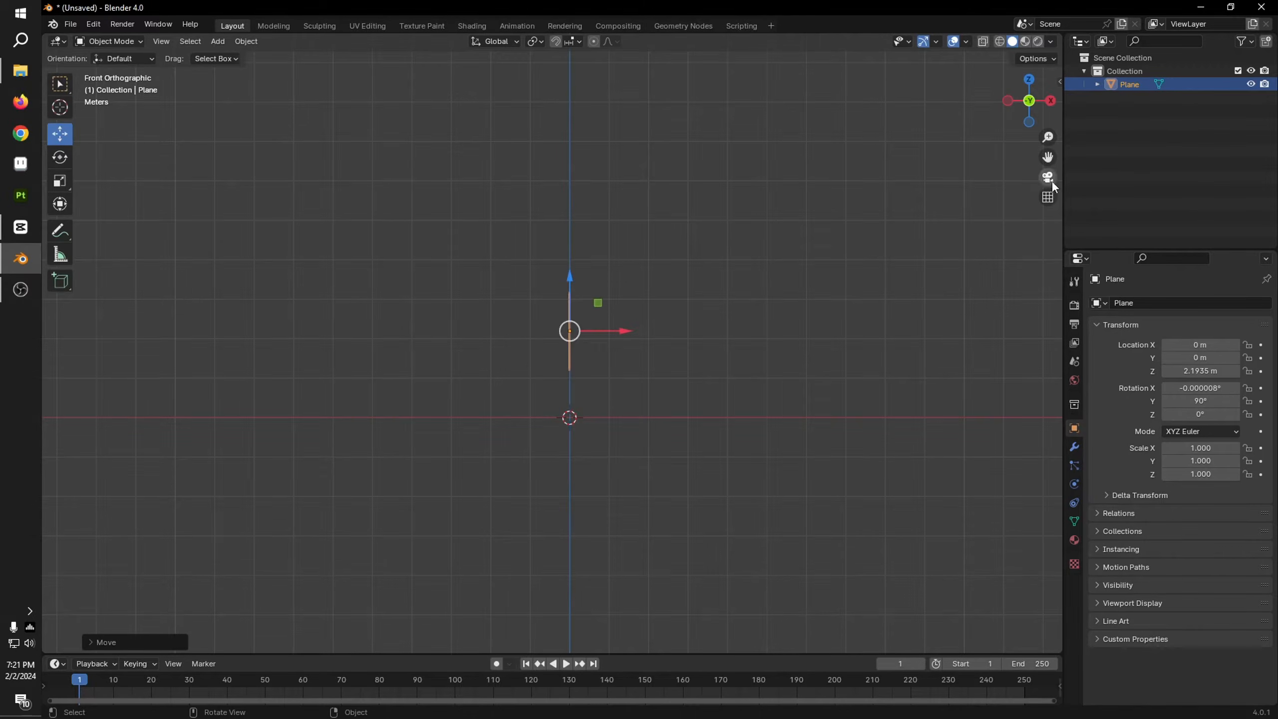
Step: Scale the upright plane taller and wider, to about 2.197 in X and 1.577 in Y
click(1051, 101)
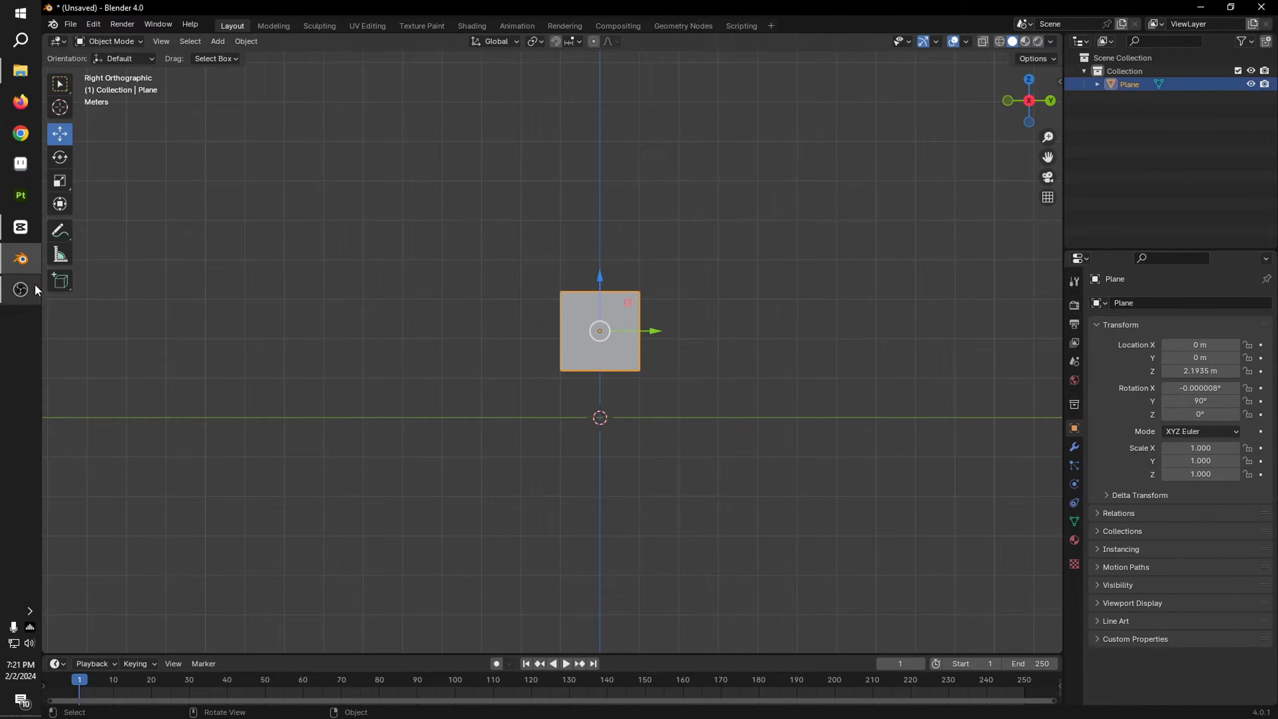
click(59, 181)
drag(599, 276, 611, 208)
scroll(680, 309, up, 4)
drag(701, 316, 740, 318)
scroll(654, 325, down, 4)
middle_drag(647, 326, 620, 342)
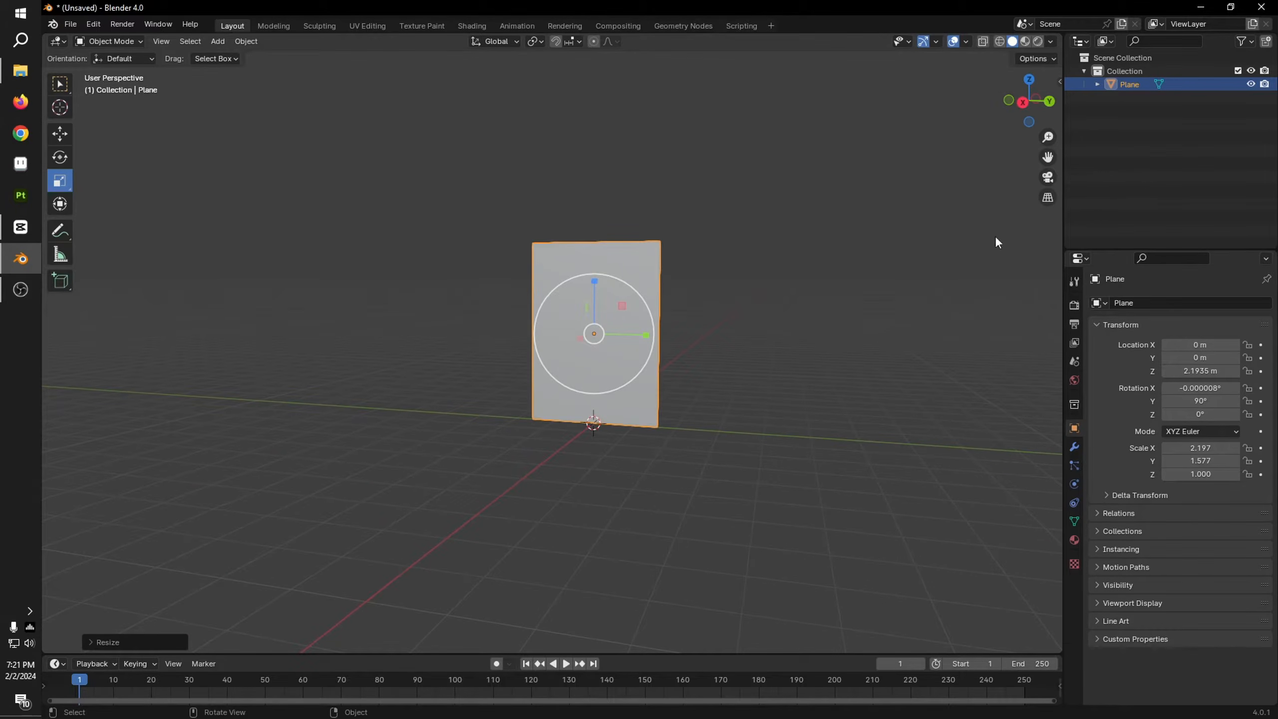
Step: Add a Solidify modifier to the upright plane
middle_drag(887, 356, 1017, 398)
click(1075, 446)
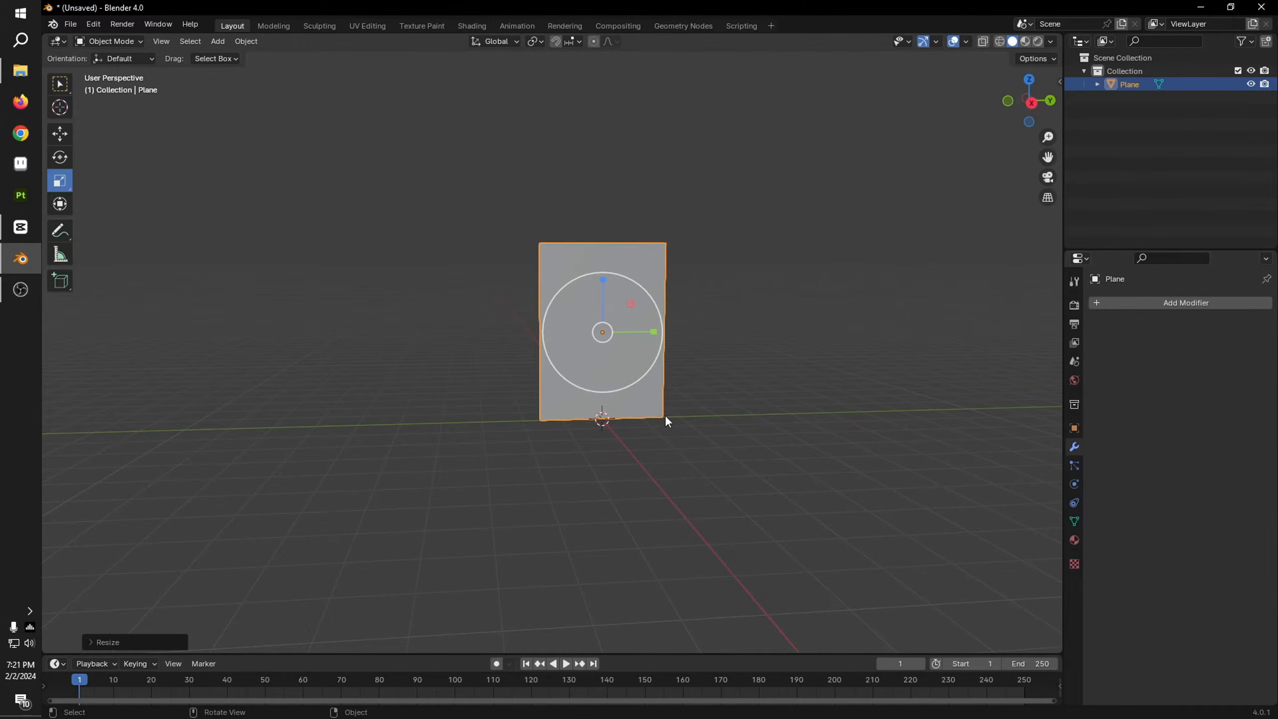
middle_drag(665, 419, 855, 403)
click(1149, 306)
click(1098, 309)
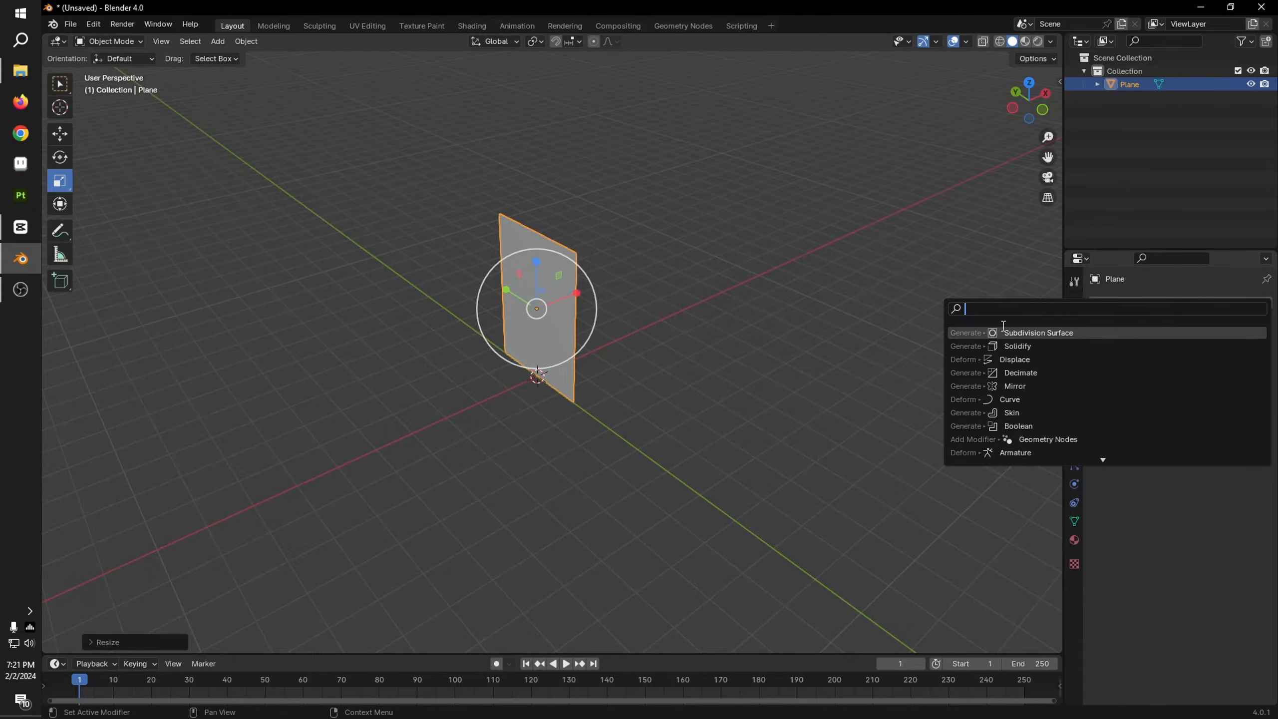
click(1036, 346)
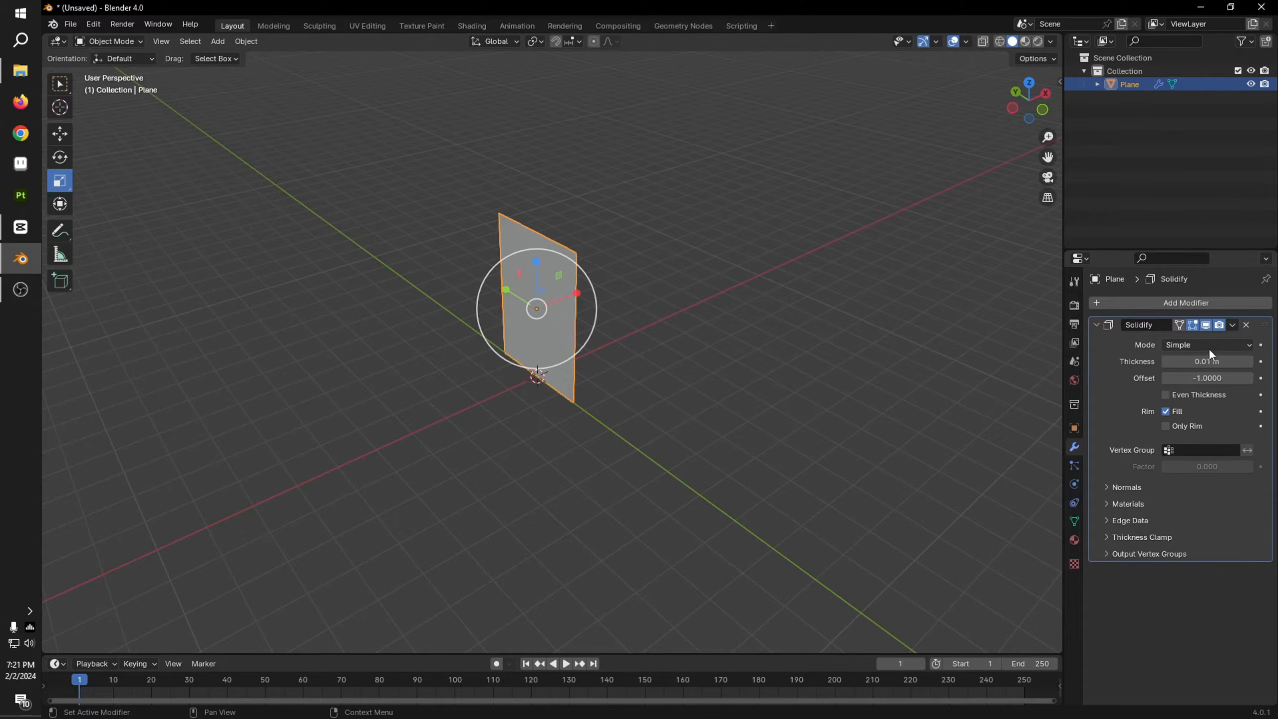
Step: Give the Solidify modifier a very small thickness and apply it to the plane
click(1209, 361)
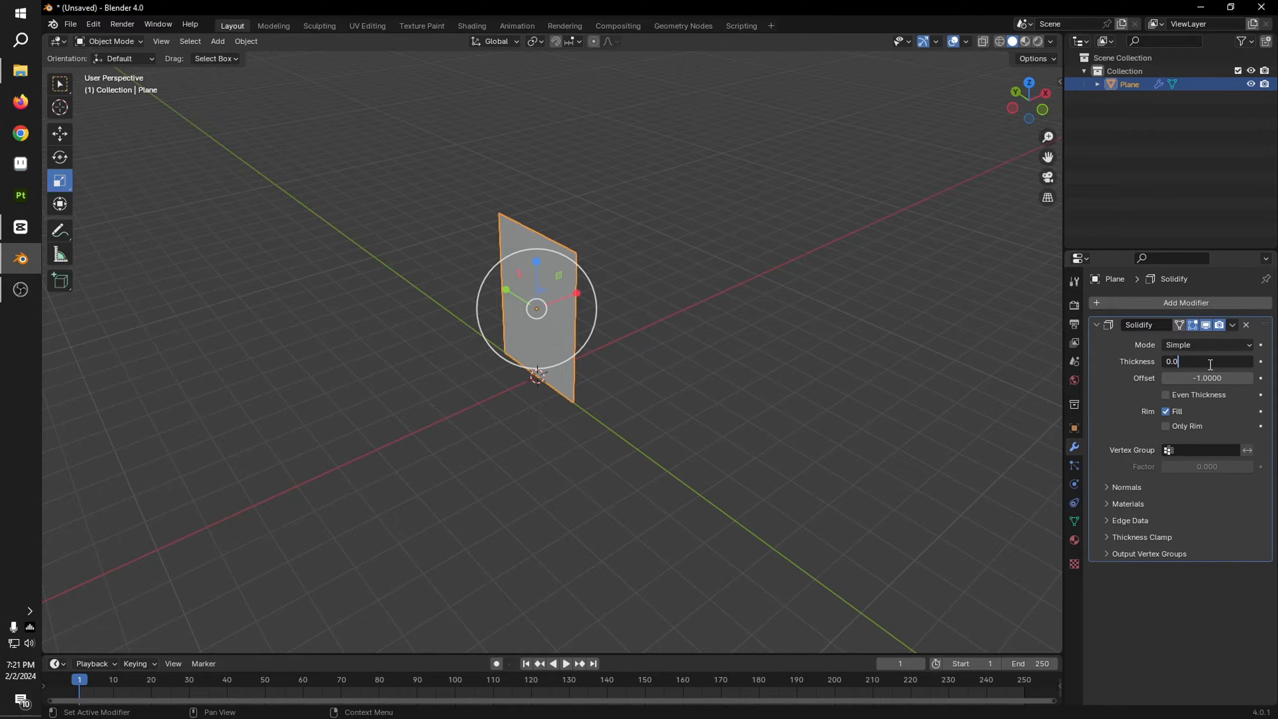
click(1232, 328)
click(1184, 337)
click(744, 357)
middle_drag(744, 358, 596, 347)
click(596, 347)
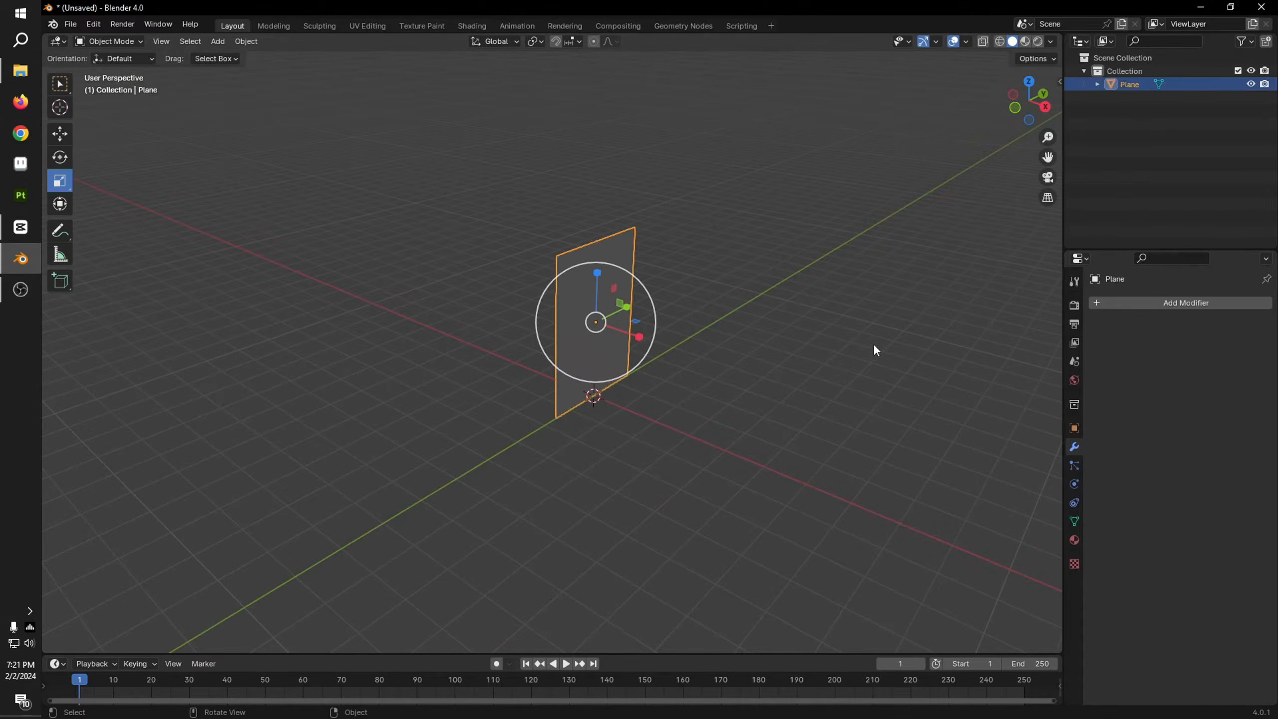
Step: Duplicate the plane in place and rotate the copy about Z so the two planes form a cross
click(1027, 82)
key(shift+d)
right_click(730, 352)
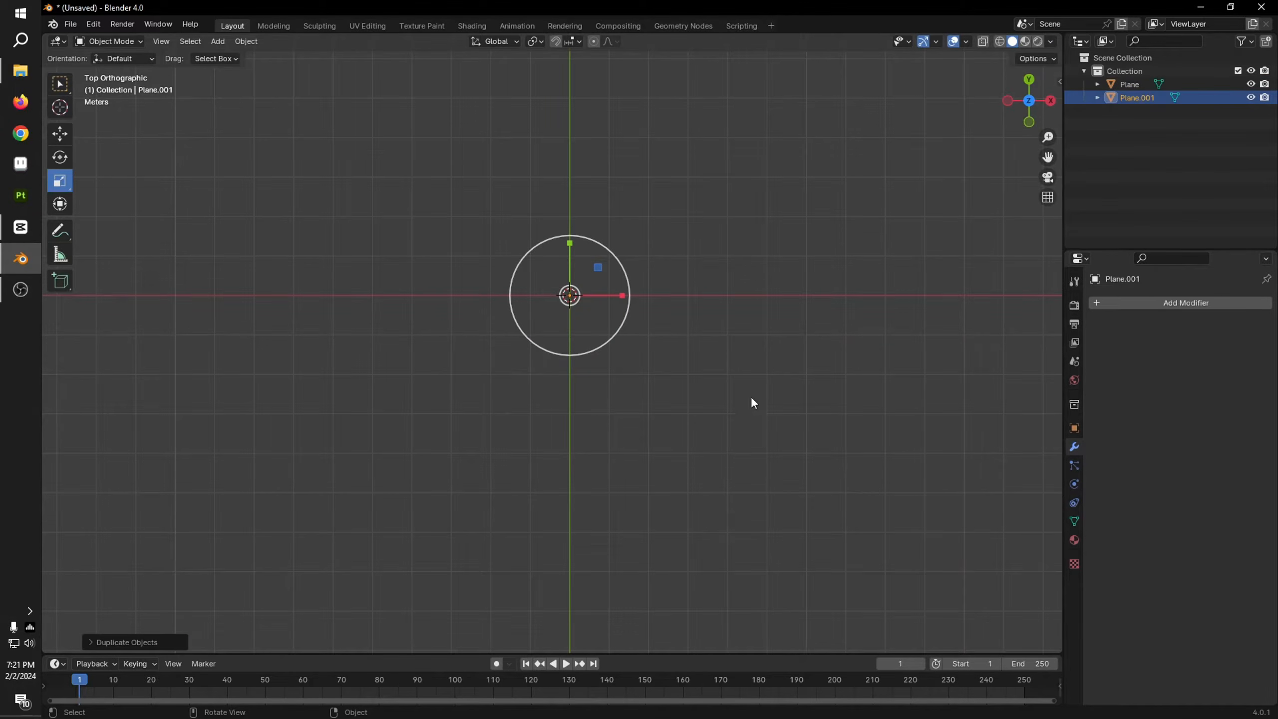
key(r)
key(Return)
middle_drag(813, 439, 553, 277)
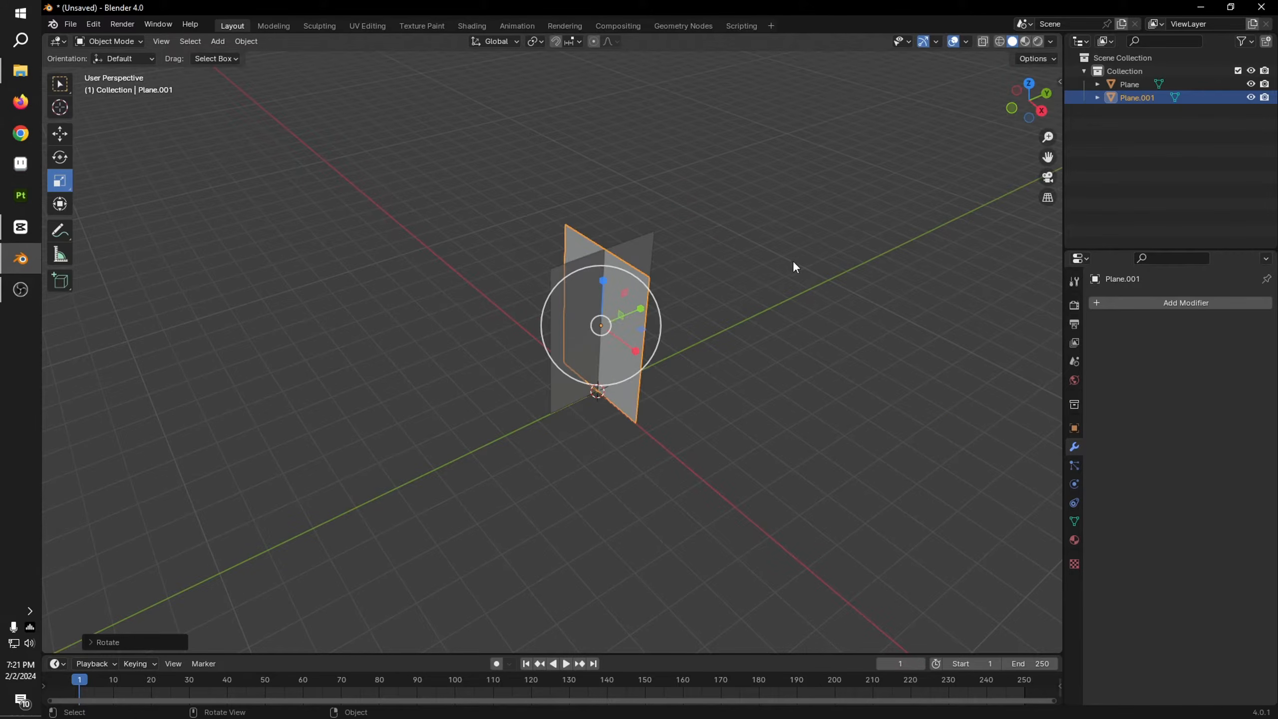
Step: Duplicate the second plane in place and rotate the copy about Z to sit diagonally between the crossed planes
key(shift+d)
right_click(793, 166)
click(60, 157)
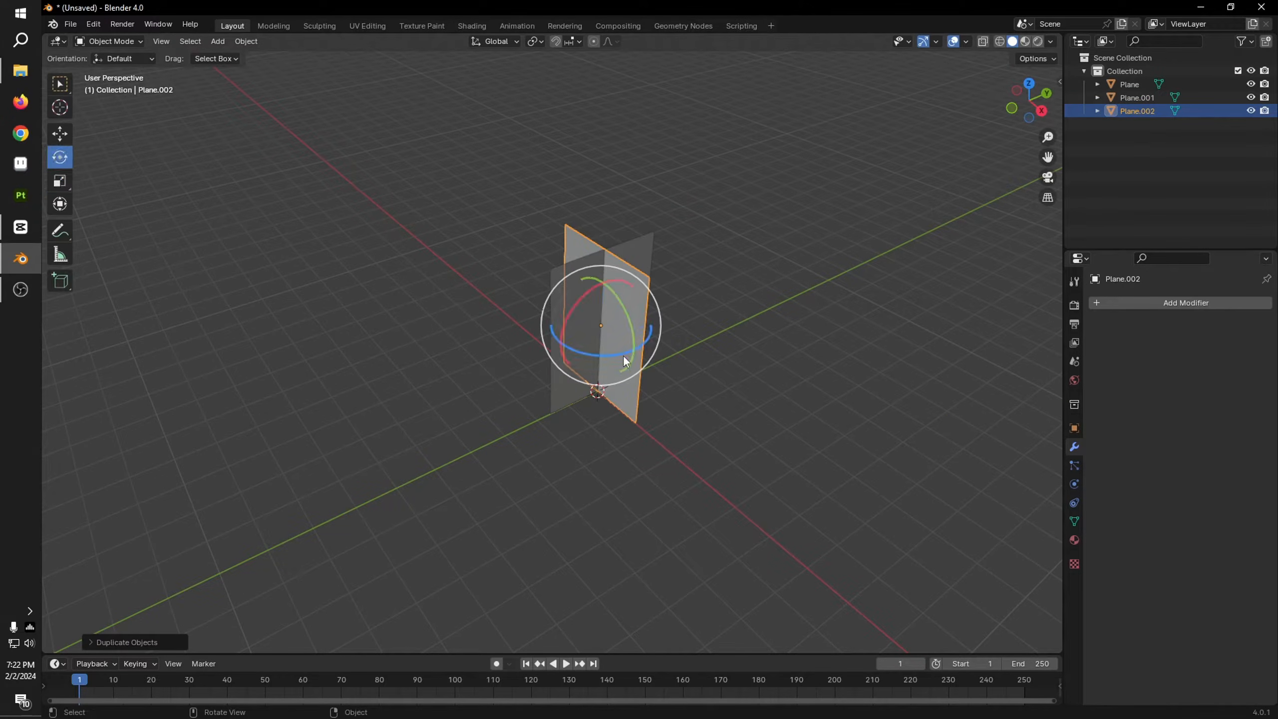
drag(606, 350, 564, 353)
key(ctrl+z)
middle_drag(659, 350, 777, 447)
Step: Duplicate the diagonal plane in place and rotate the copy about Z to complete a four-plane star
key(shift+d)
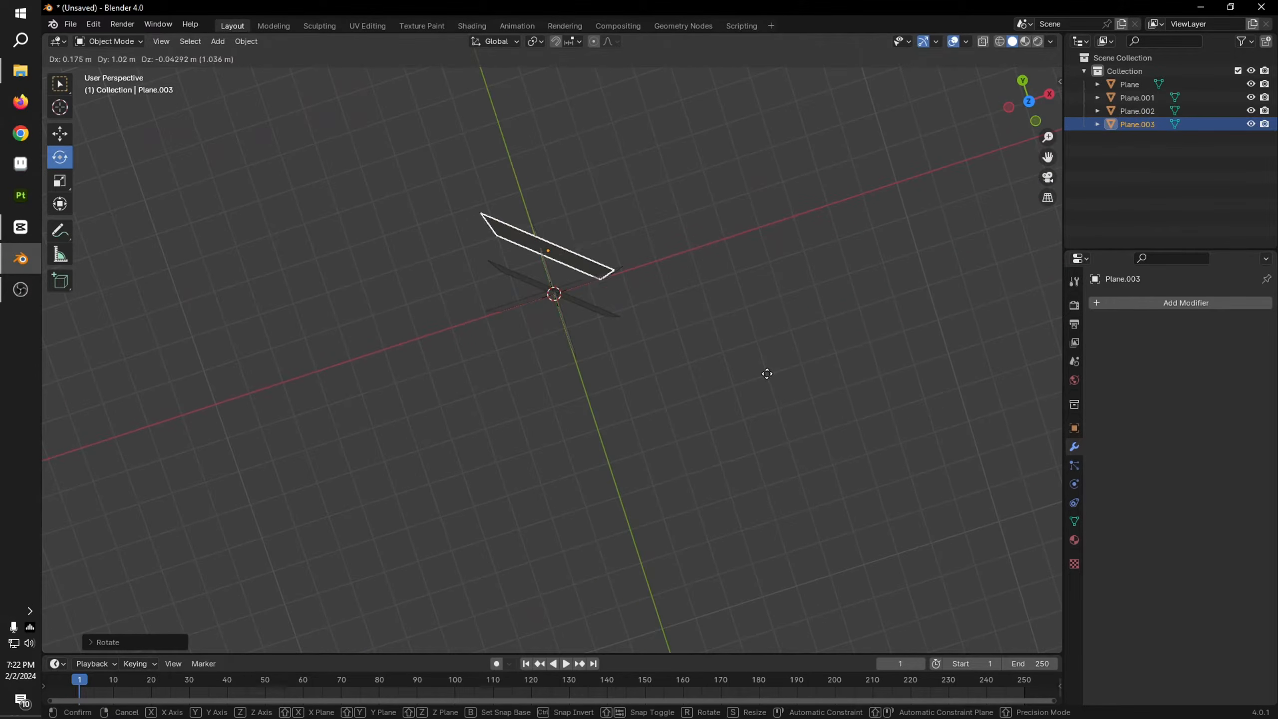
right_click(609, 373)
mouse_move(605, 292)
middle_down()
mouse_move(626, 299)
mouse_move(603, 307)
middle_up()
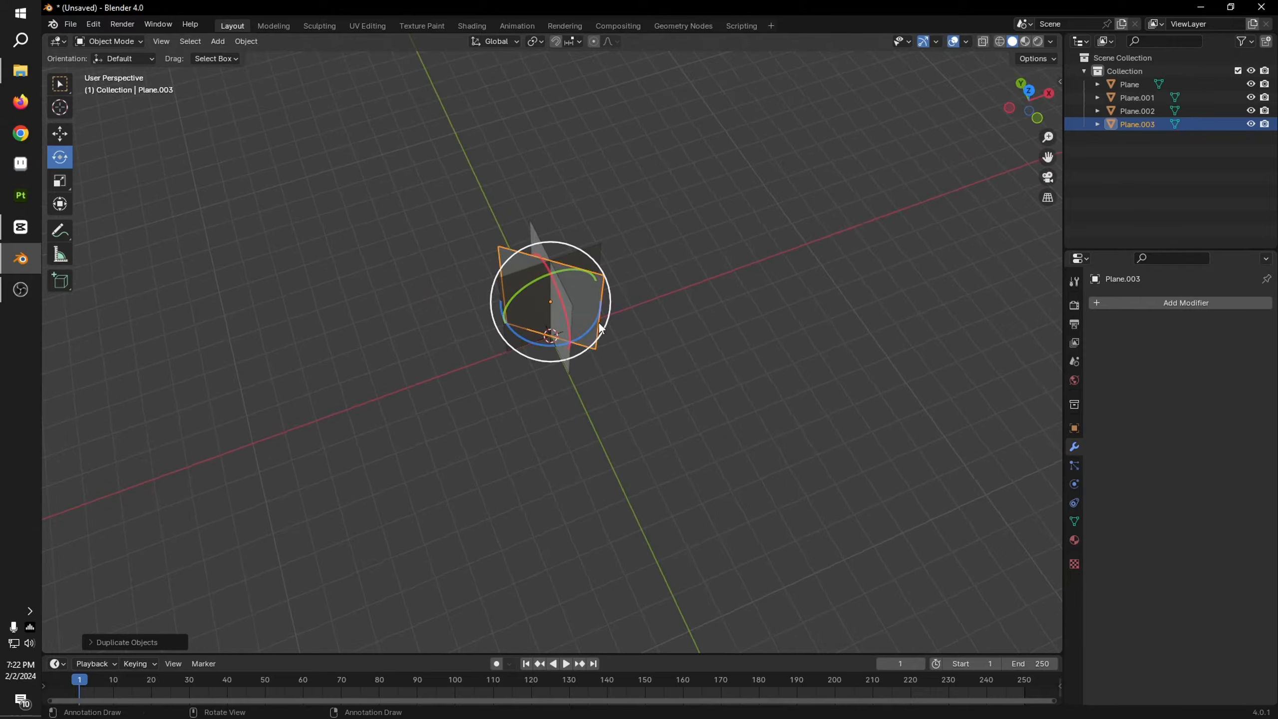
drag(603, 308, 501, 355)
middle_drag(501, 355, 653, 367)
click(794, 372)
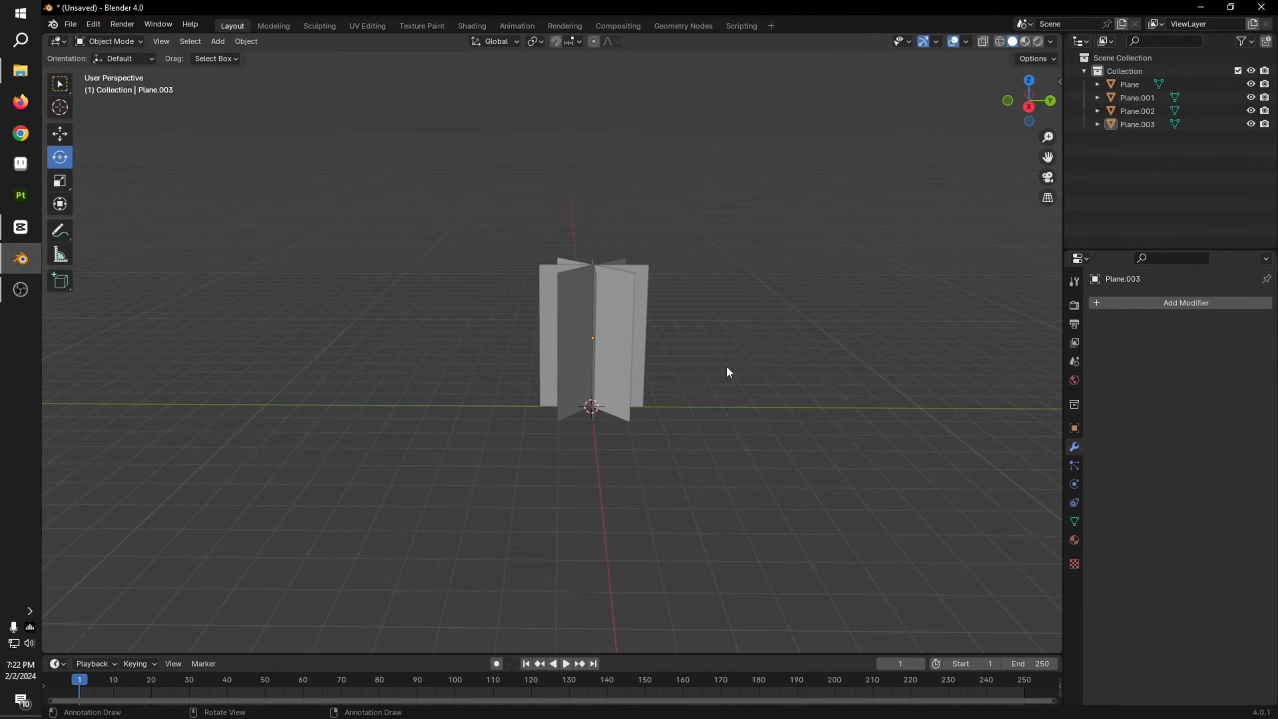
Step: Undo the plane duplications and rotations so only the original upright plane remains
key(ctrl+z)
key(ctrl+z)
key(ctrl+z)
key(ctrl+z)
key(ctrl+z)
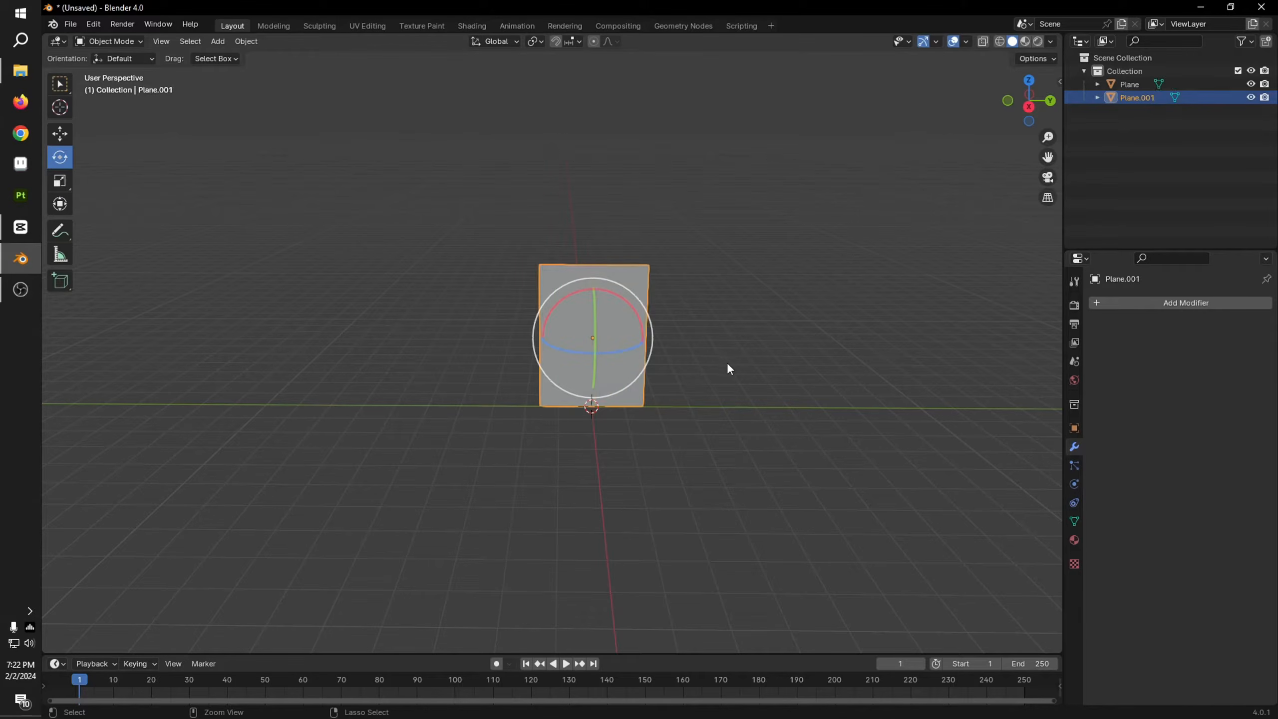
middle_drag(790, 368, 972, 363)
click(734, 394)
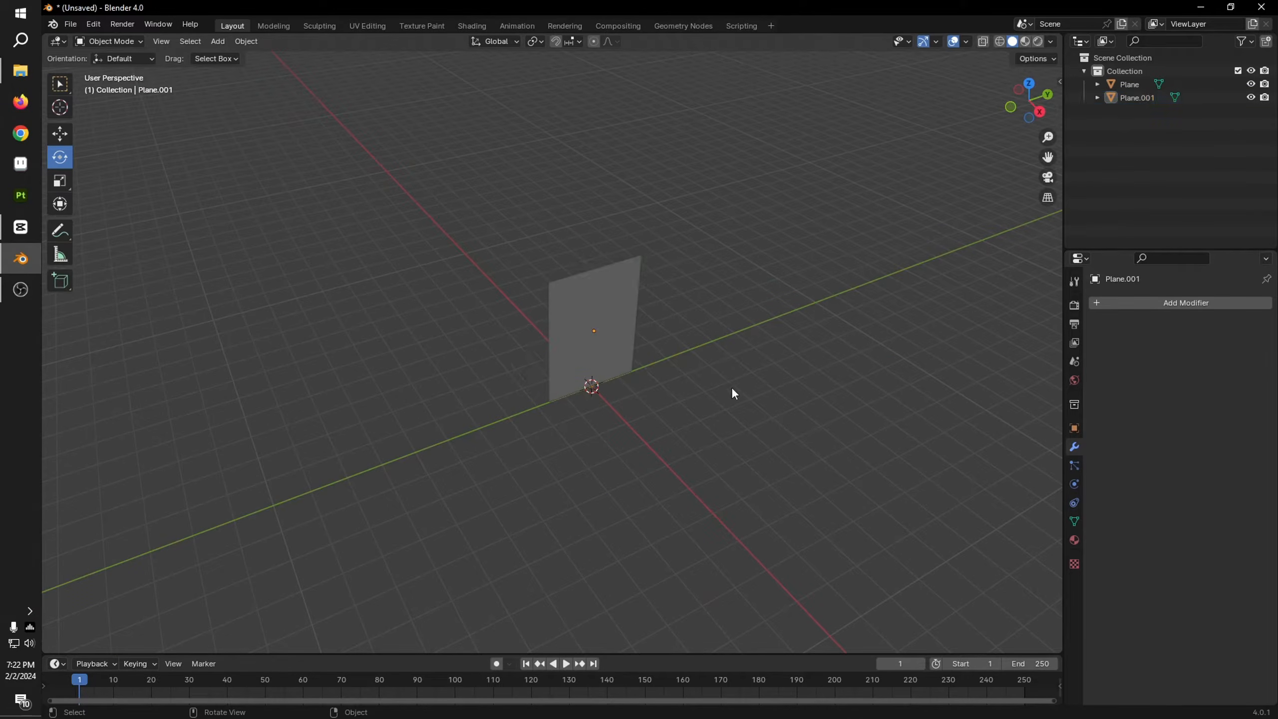
key(ctrl+z)
key(ctrl+z)
Step: Give the upright plane a new material named tree_top
click(780, 345)
click(624, 299)
middle_drag(626, 362, 759, 268)
click(1034, 110)
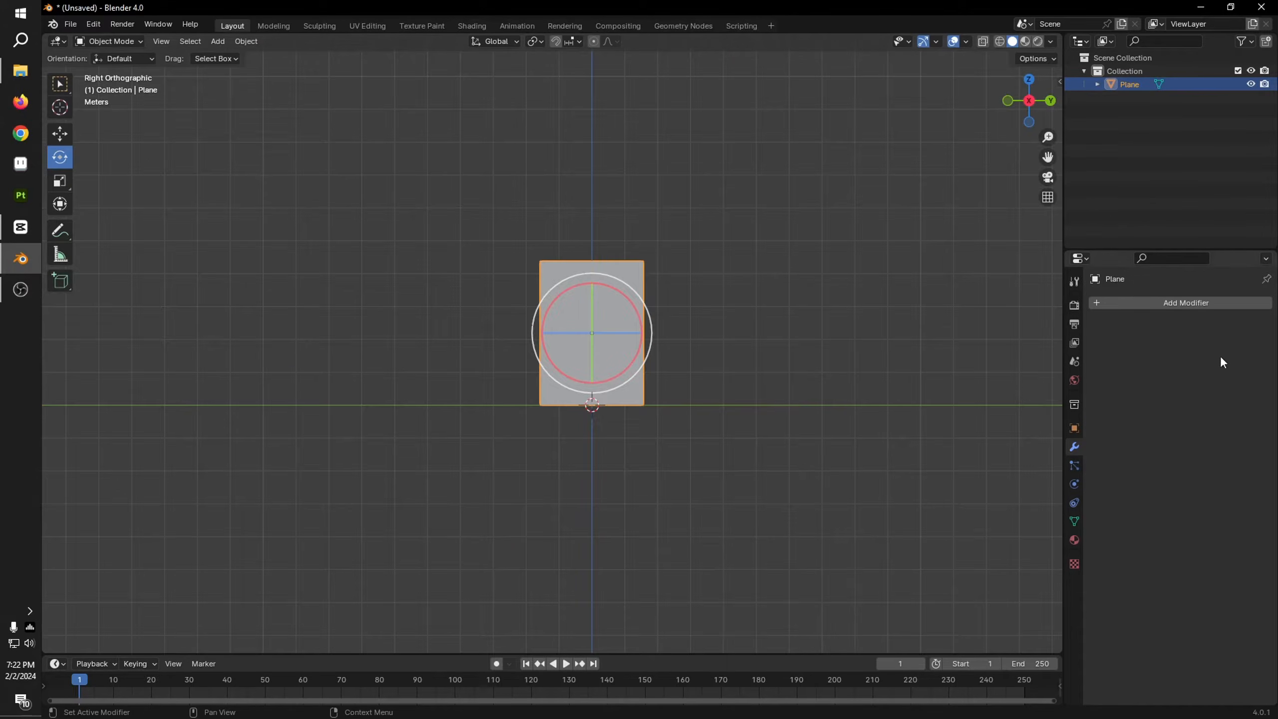
click(1075, 540)
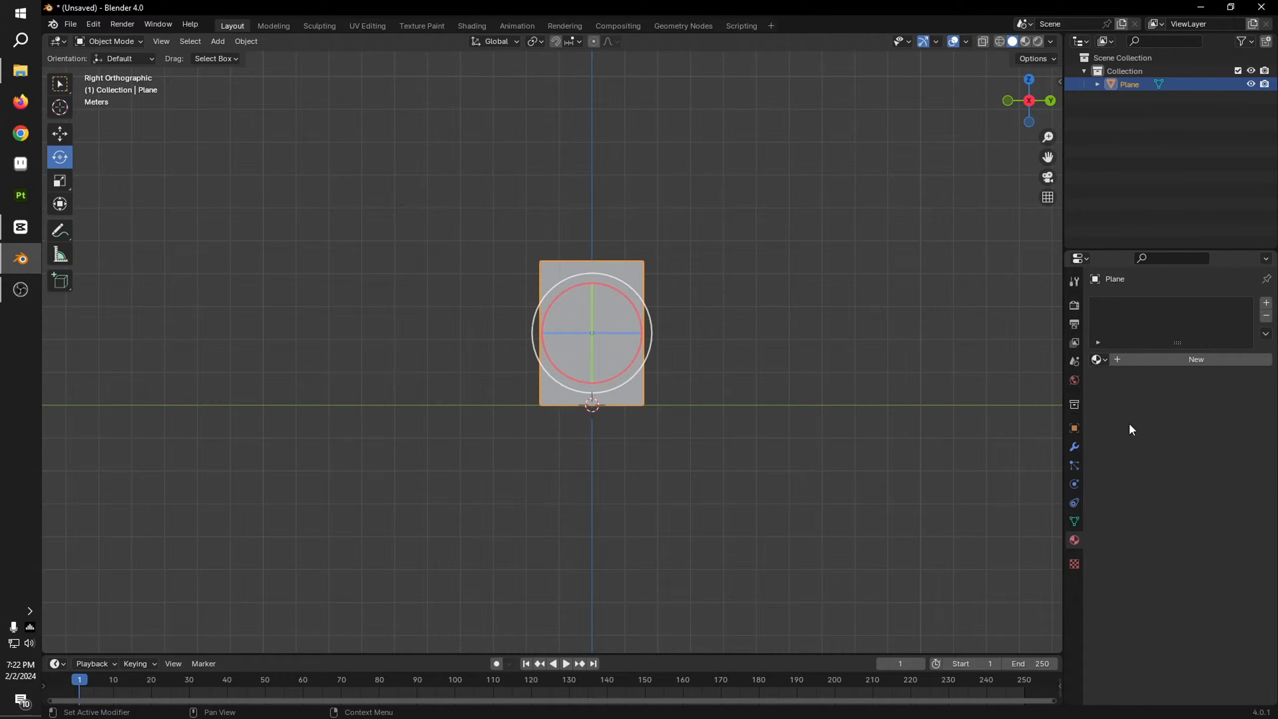
click(1137, 362)
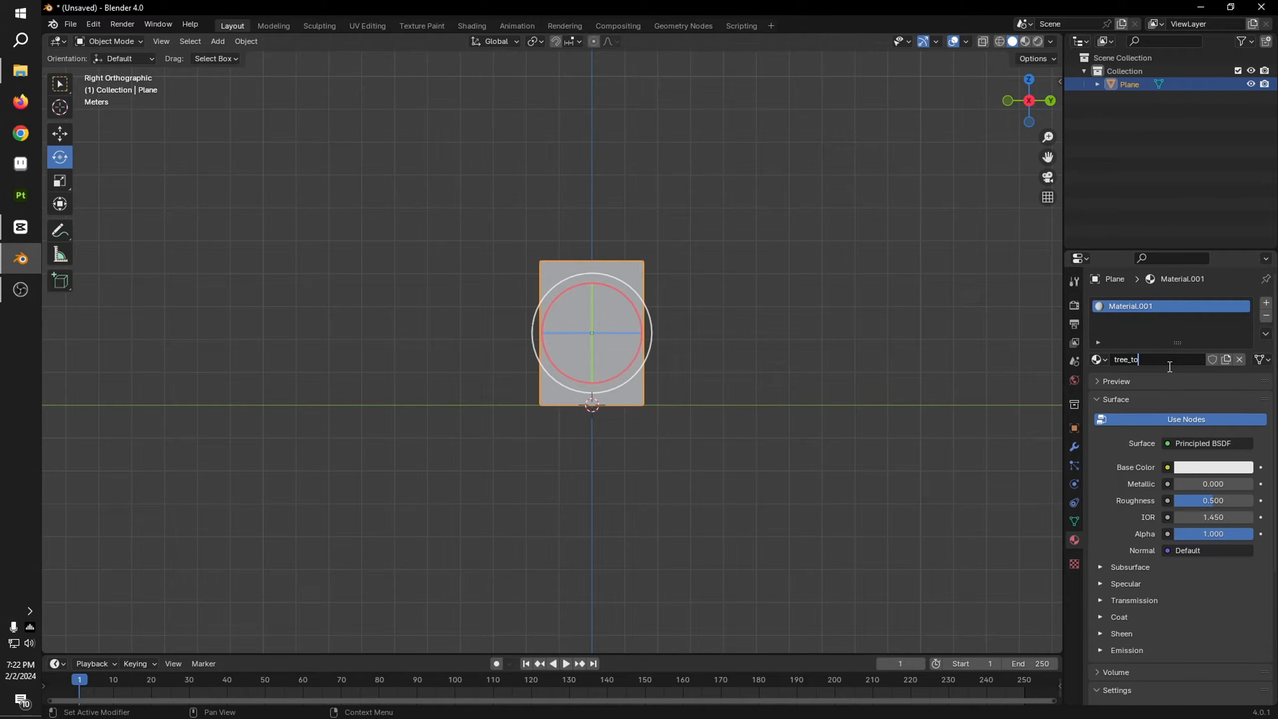
Step: Use an Image Texture as the tree_top base color and browse for its image in G:\Foliage PS1
click(1166, 468)
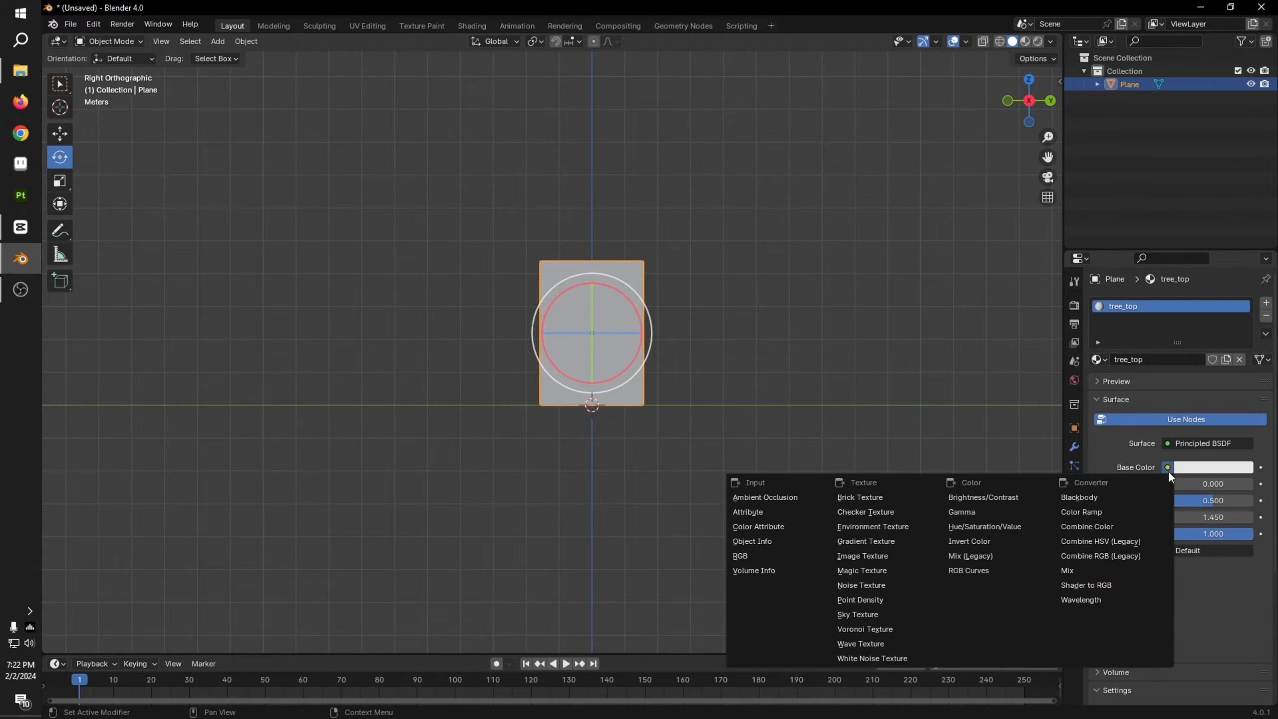
click(869, 553)
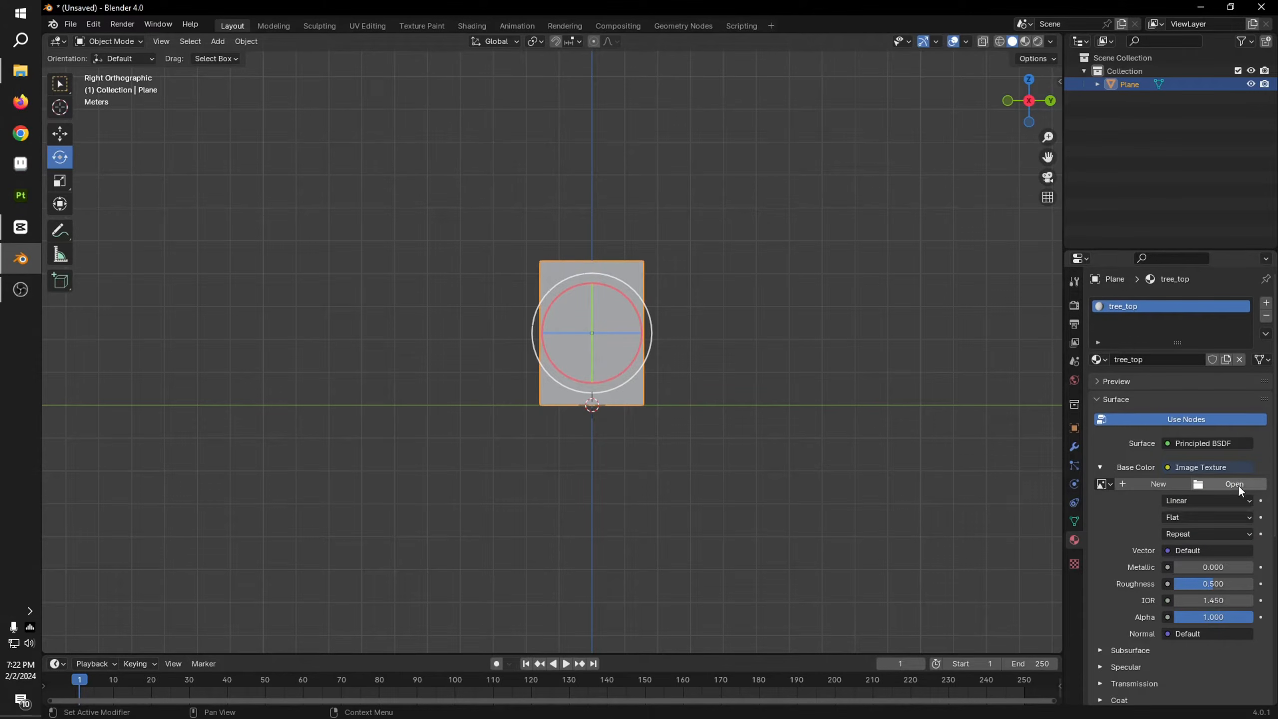
click(1238, 484)
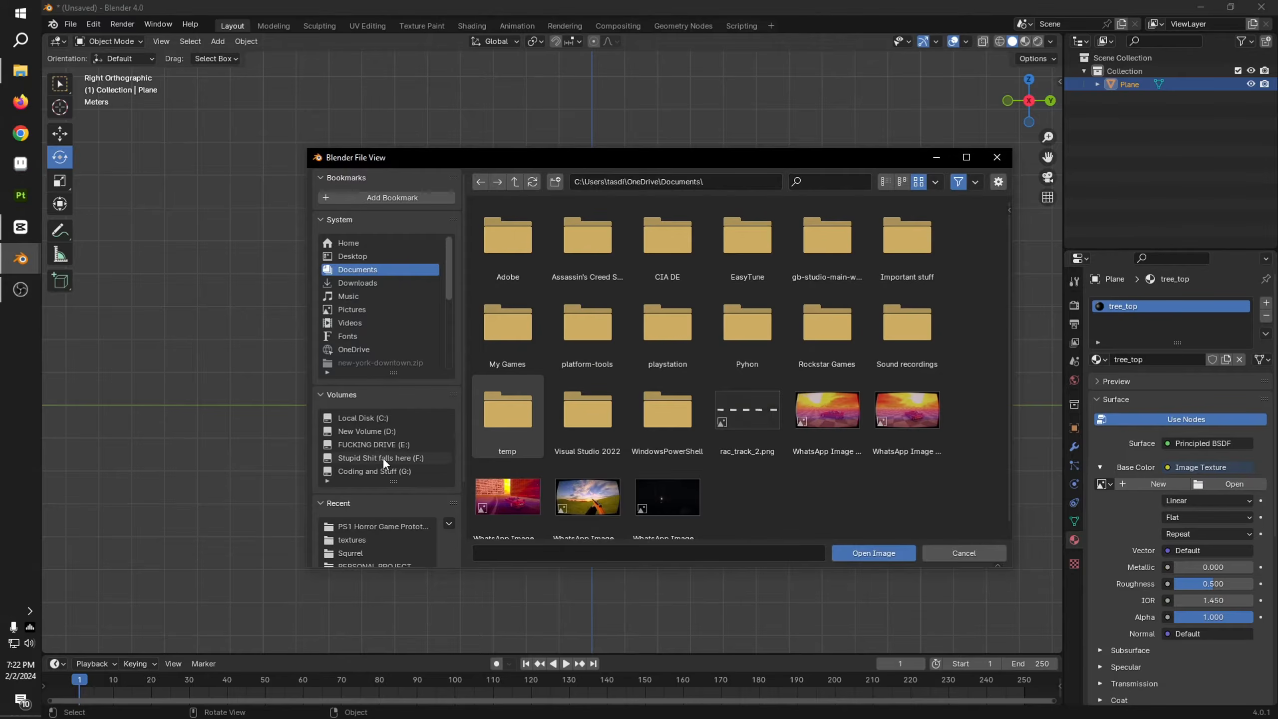
click(376, 535)
click(384, 527)
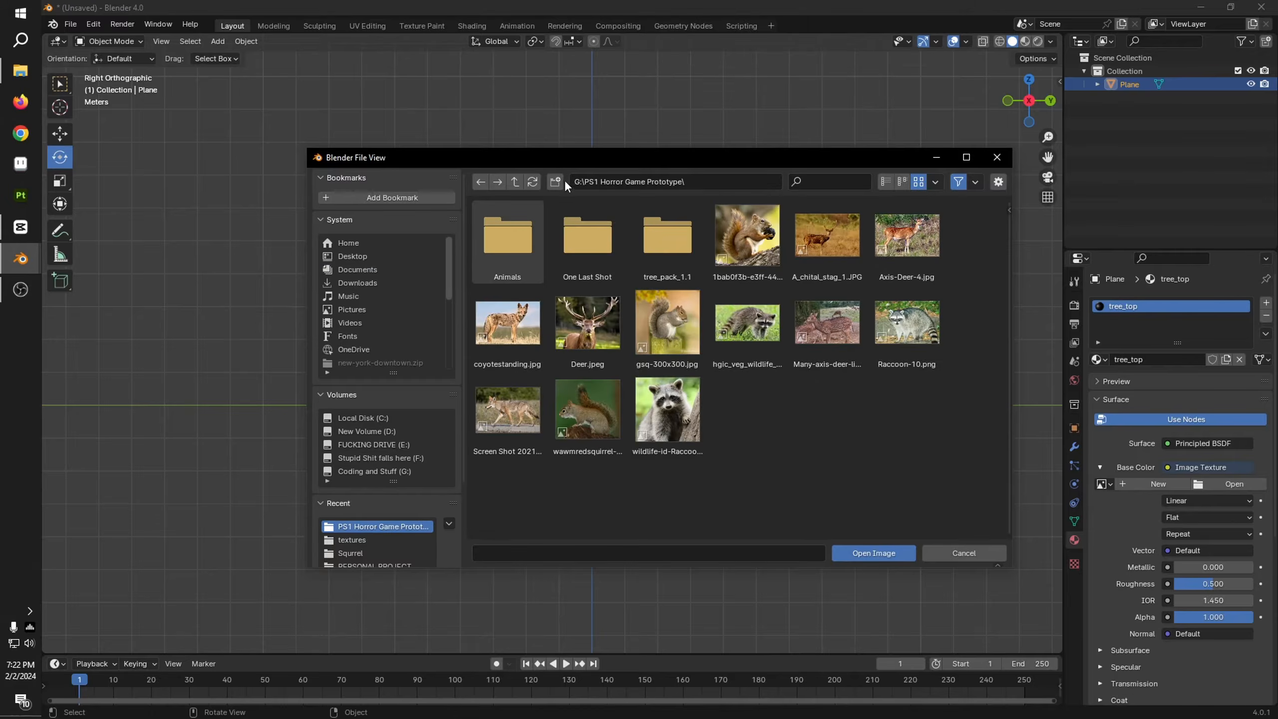
click(514, 180)
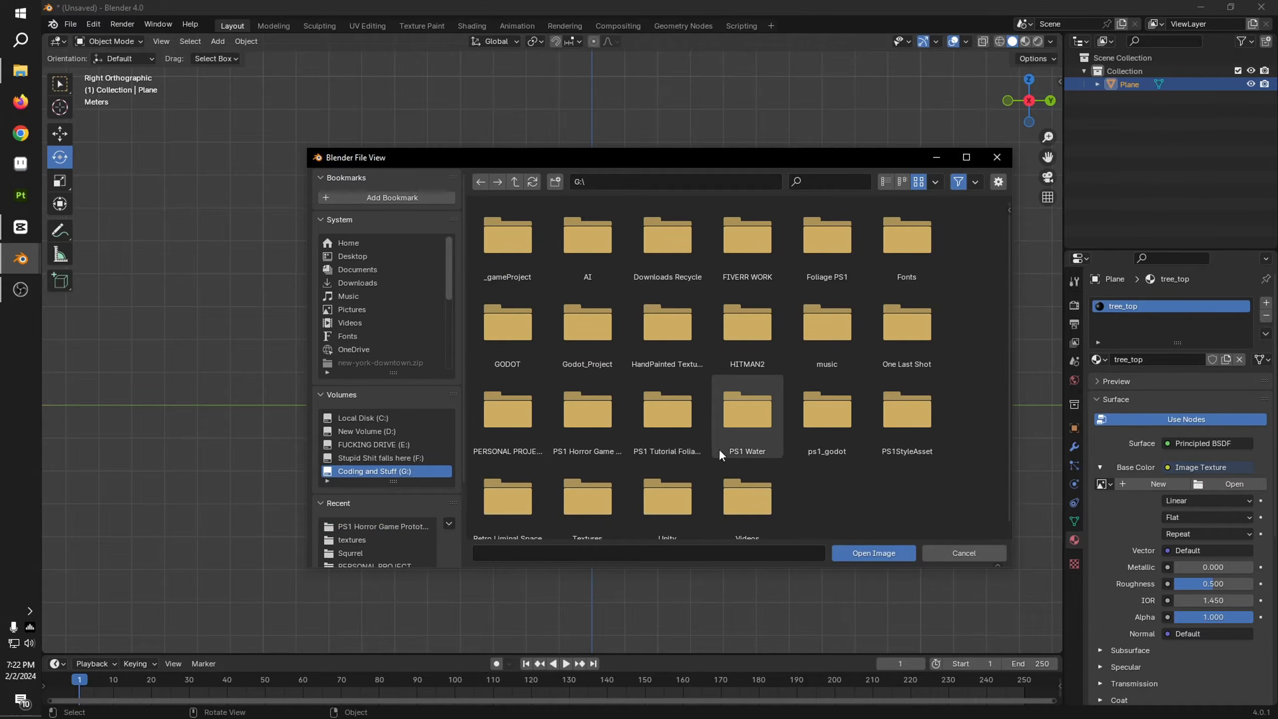
scroll(921, 445, down, 1)
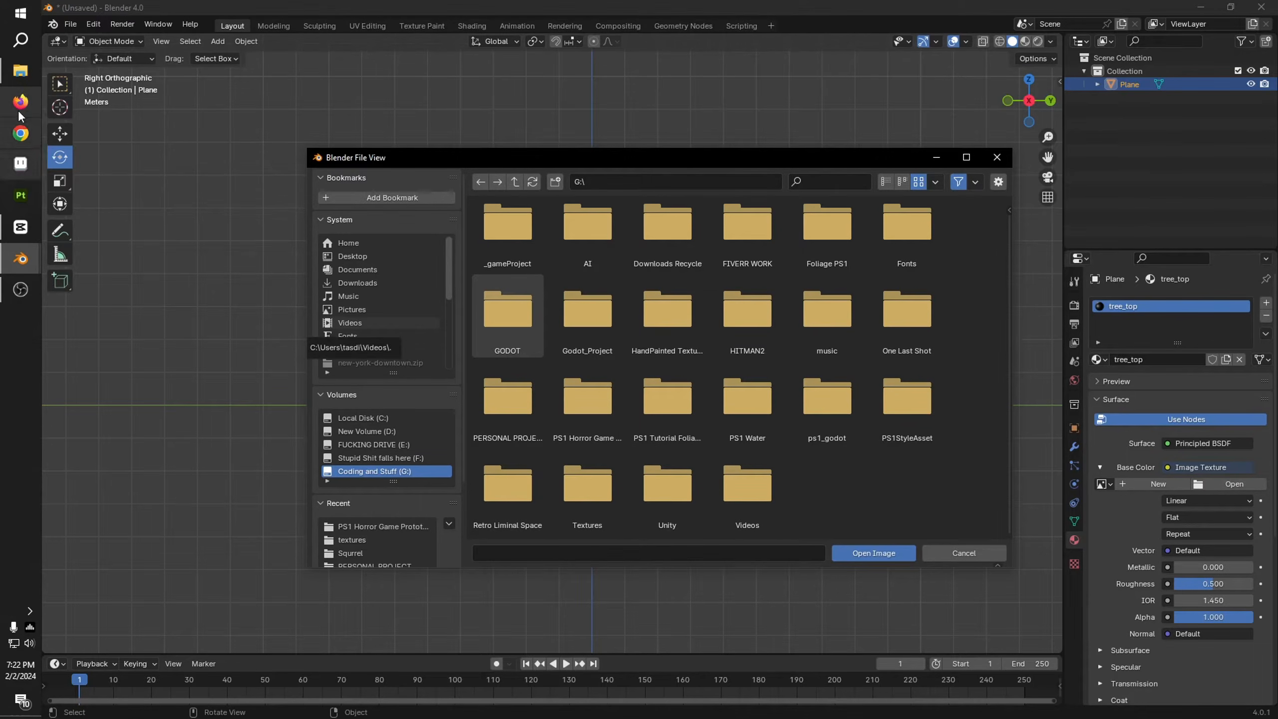
click(20, 70)
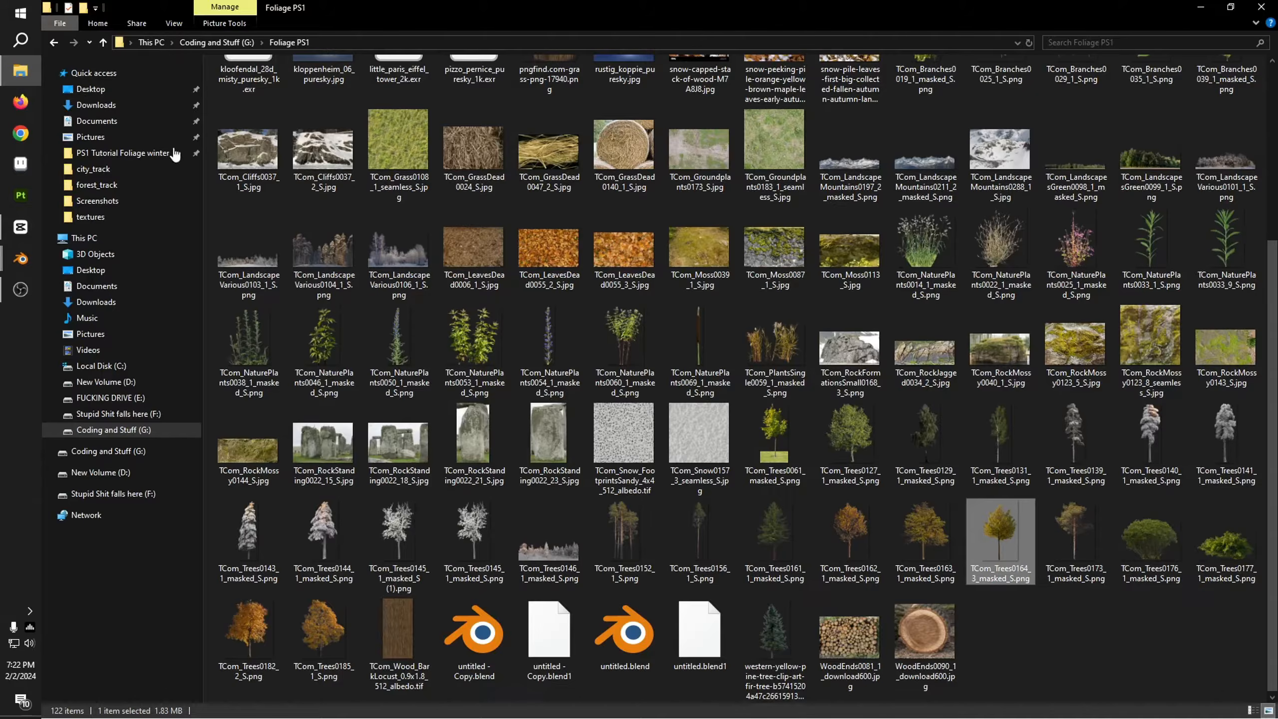
click(21, 258)
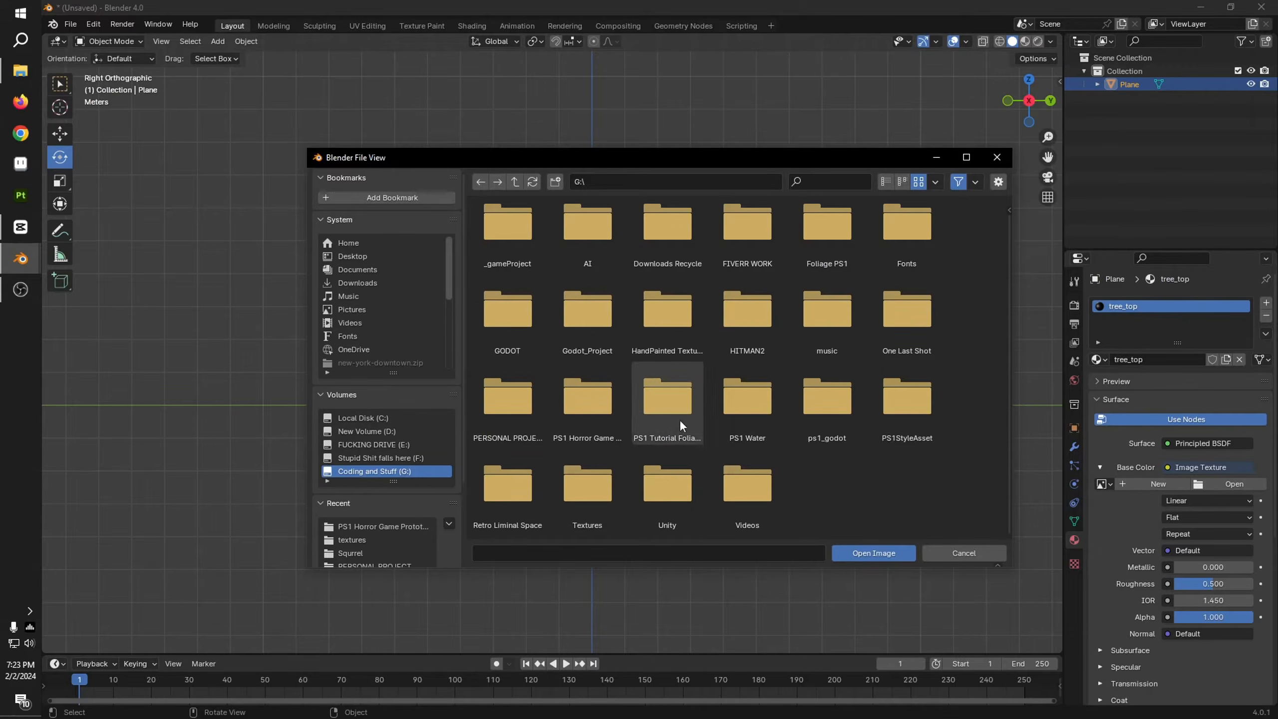
click(819, 245)
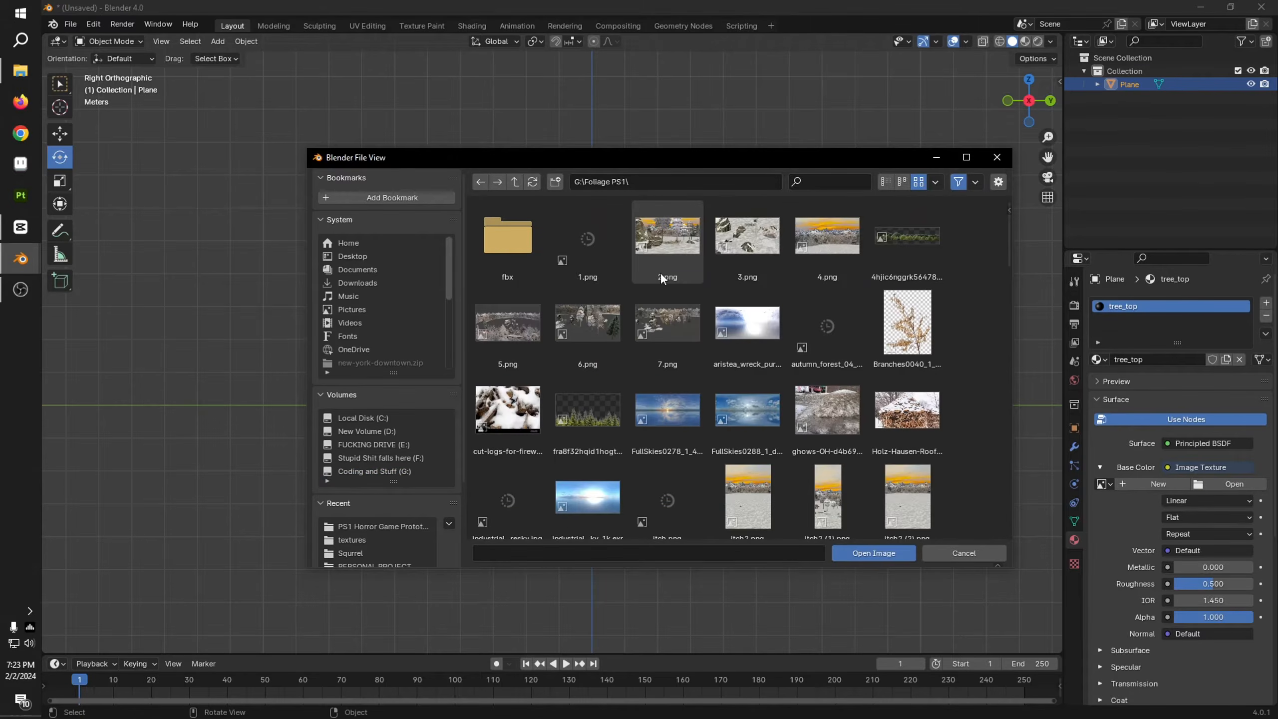
Step: Load the TCom_Trees0061_masked_S.png tree image as the base color texture
scroll(818, 299, down, 3)
scroll(822, 306, down, 20)
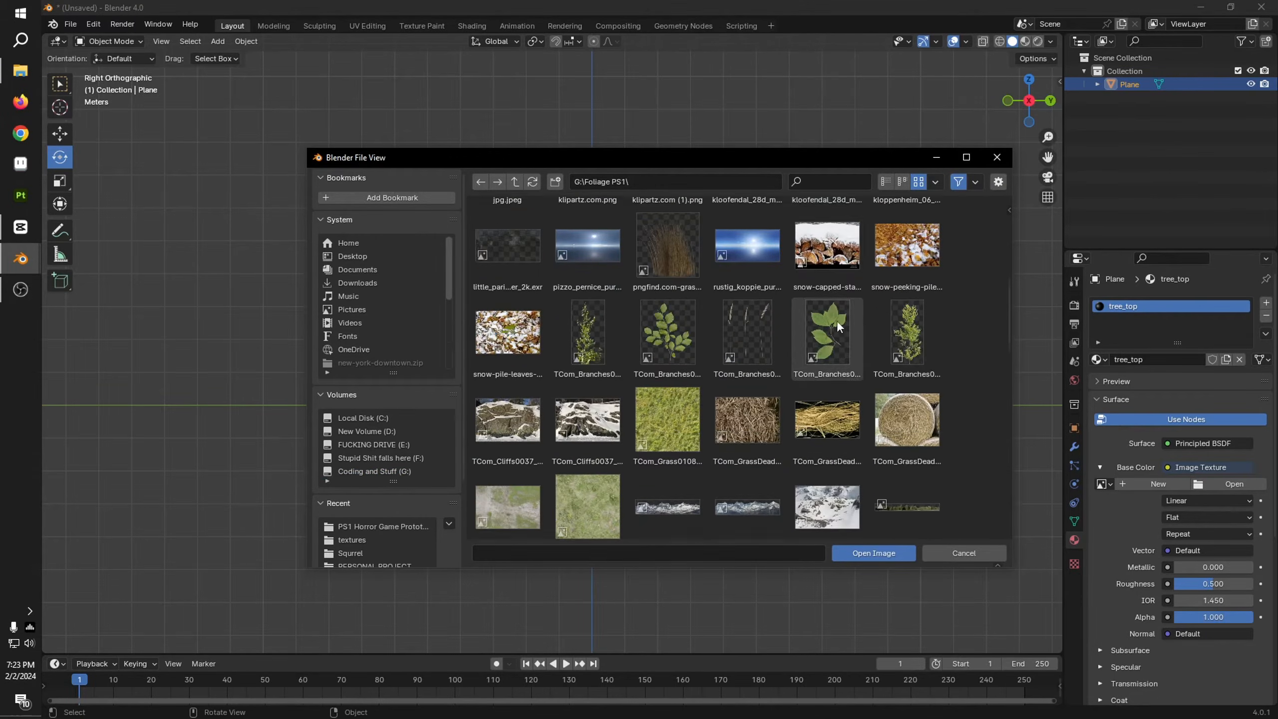
scroll(853, 355, down, 5)
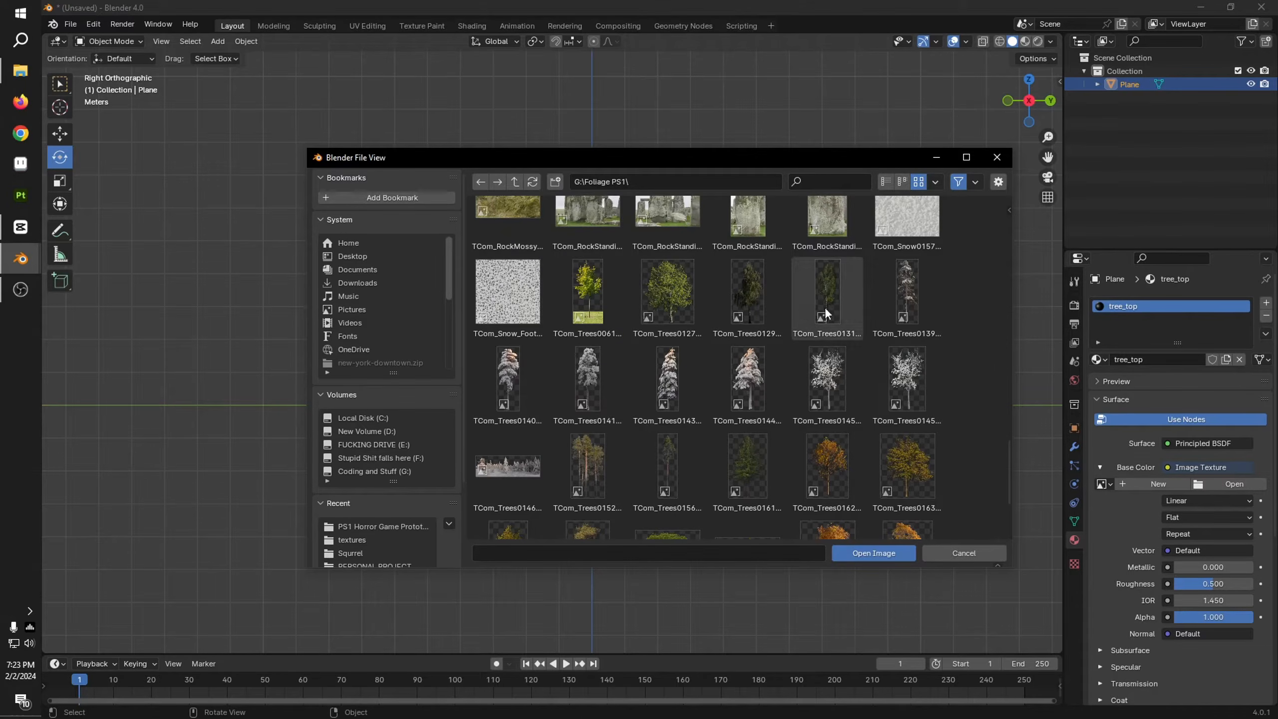
scroll(750, 302, down, 3)
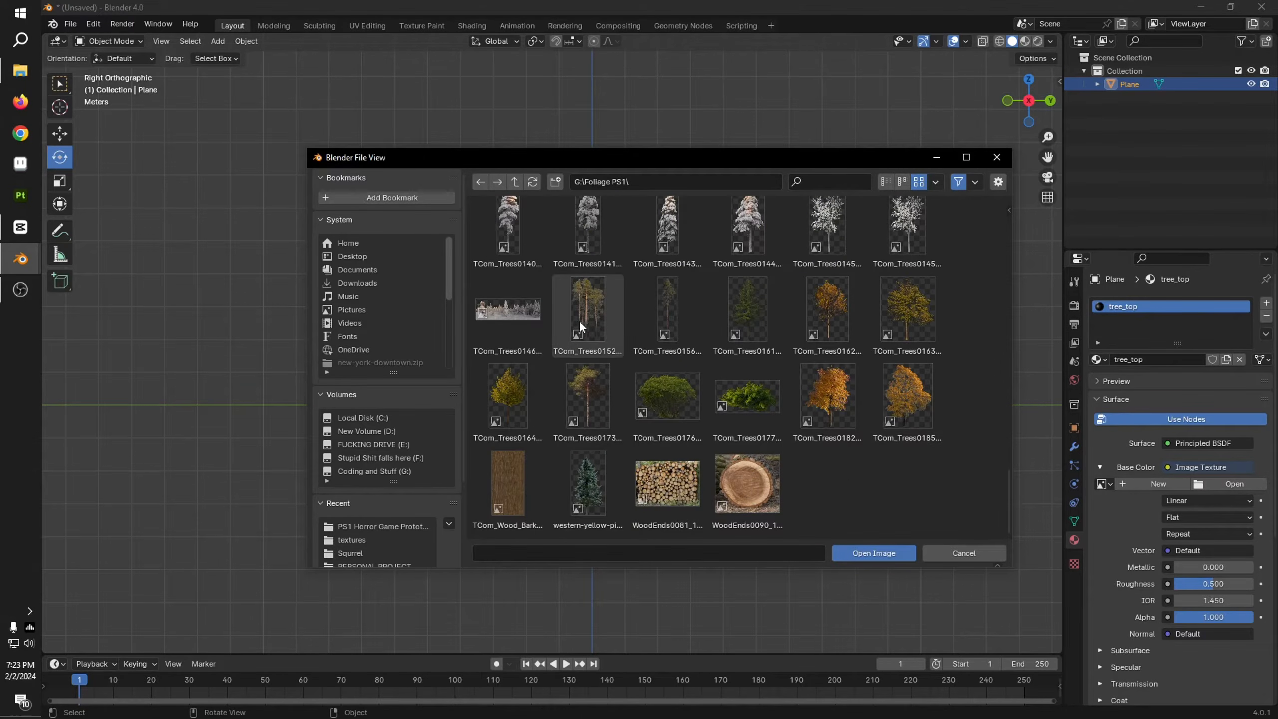
scroll(825, 403, up, 1)
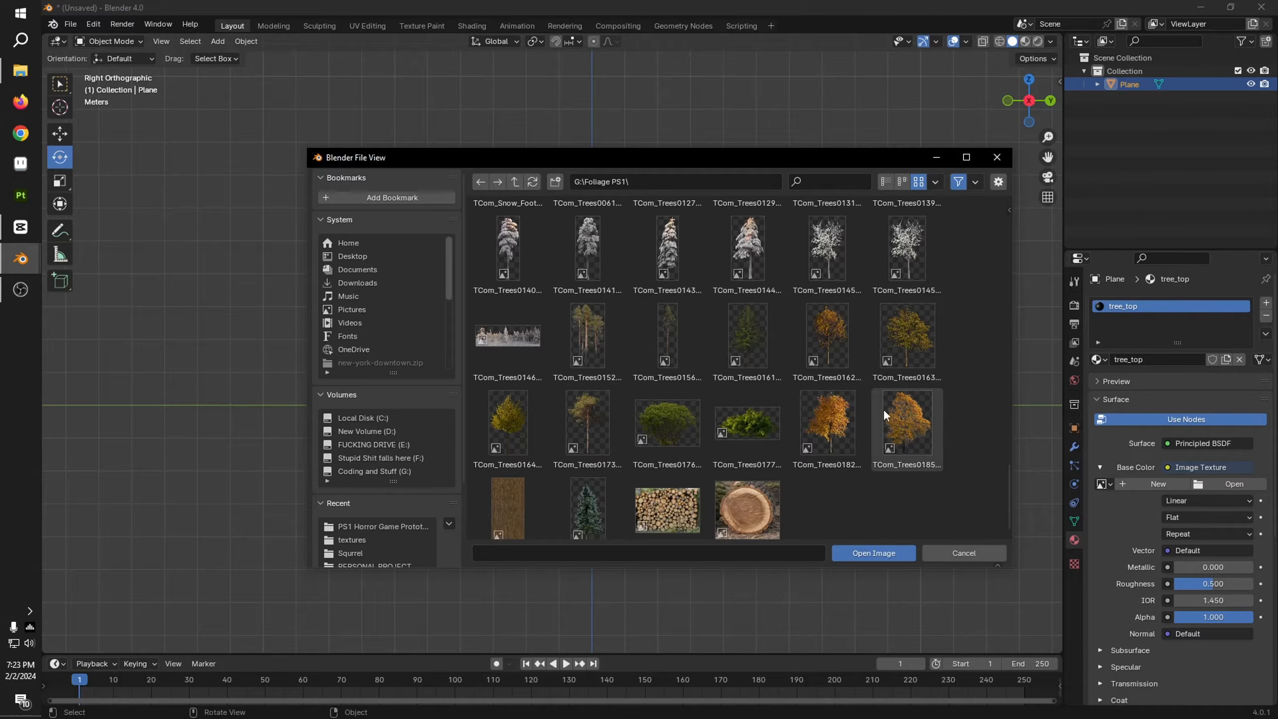
scroll(653, 377, up, 3)
click(589, 267)
double_click(589, 264)
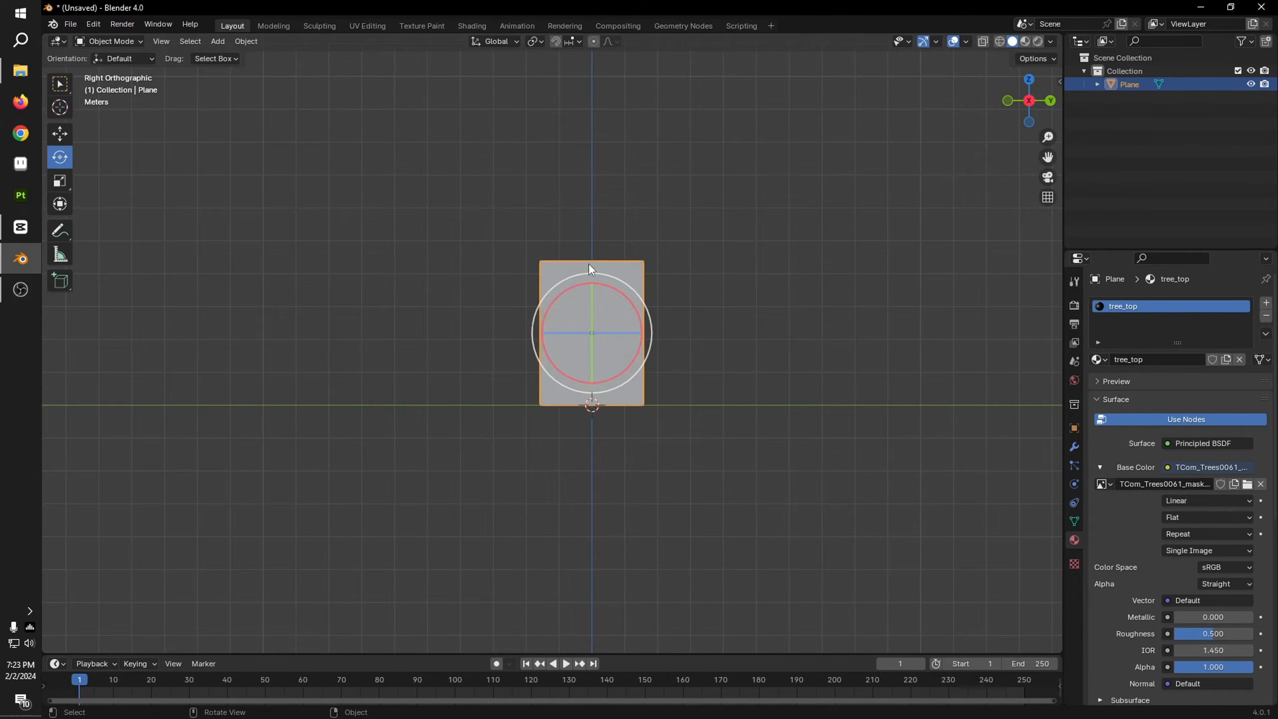
Step: Open the plane's mesh for UV editing beside the tree image, facing it in the right orthographic view
scroll(653, 364, up, 7)
scroll(691, 350, down, 3)
key(z)
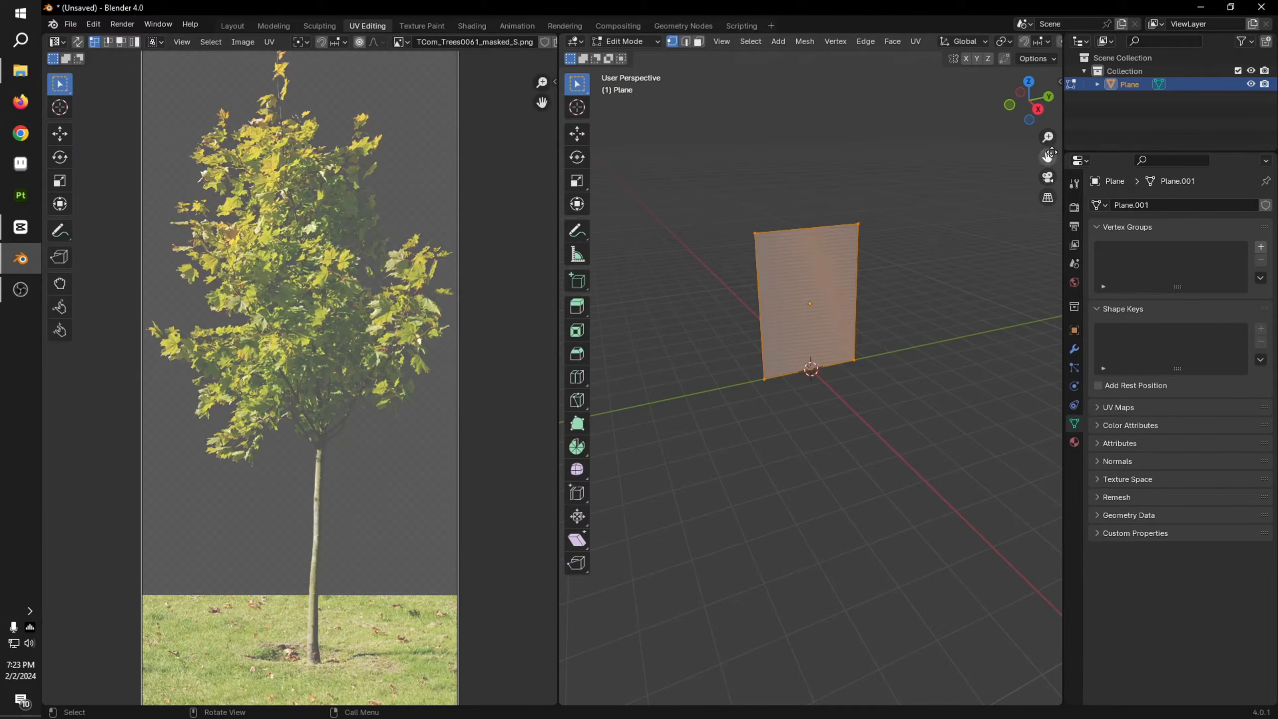
click(1036, 109)
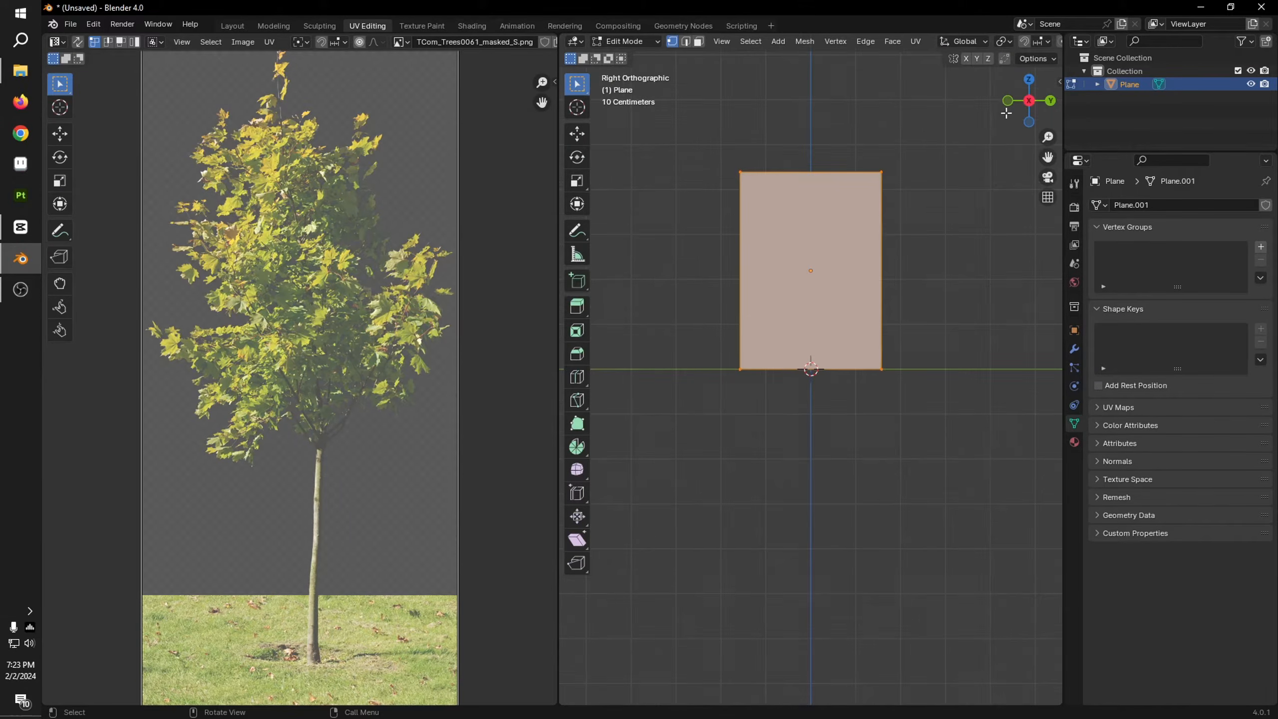
shift+middle_drag(929, 203, 924, 295)
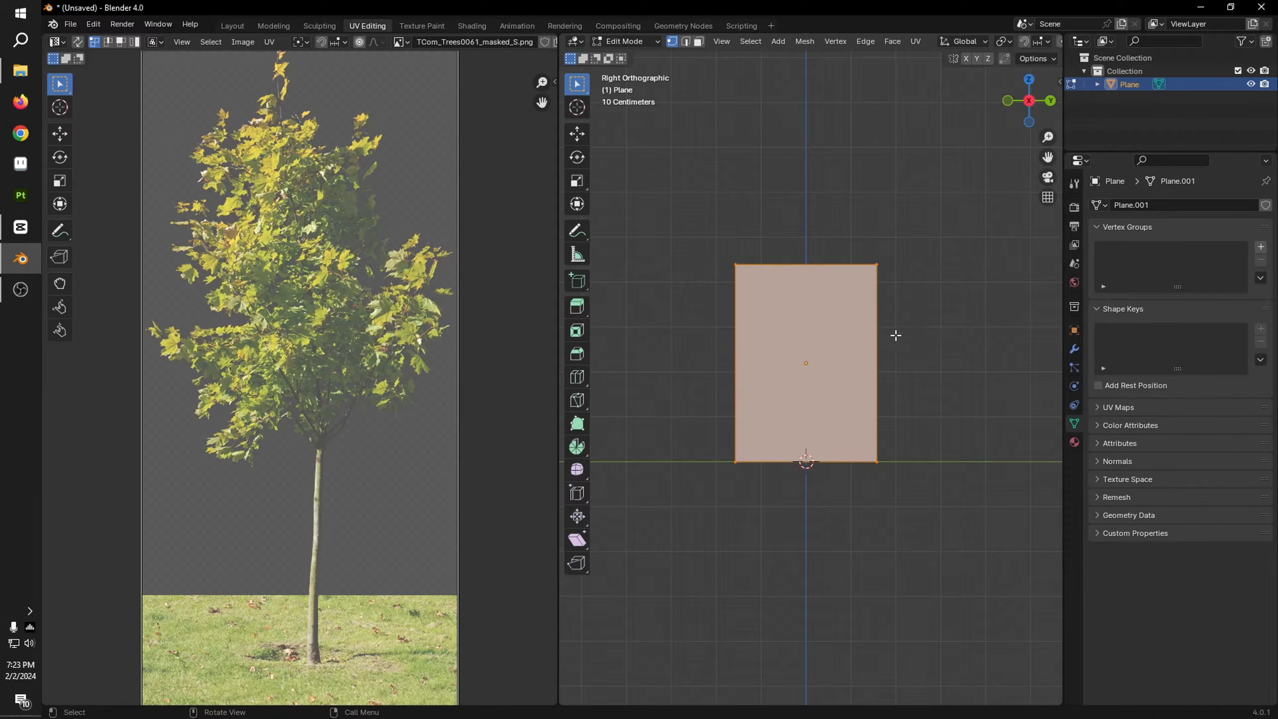
Step: Map the plane's UVs onto the tree image with Project from View
key(u)
click(907, 413)
scroll(902, 403, up, 3)
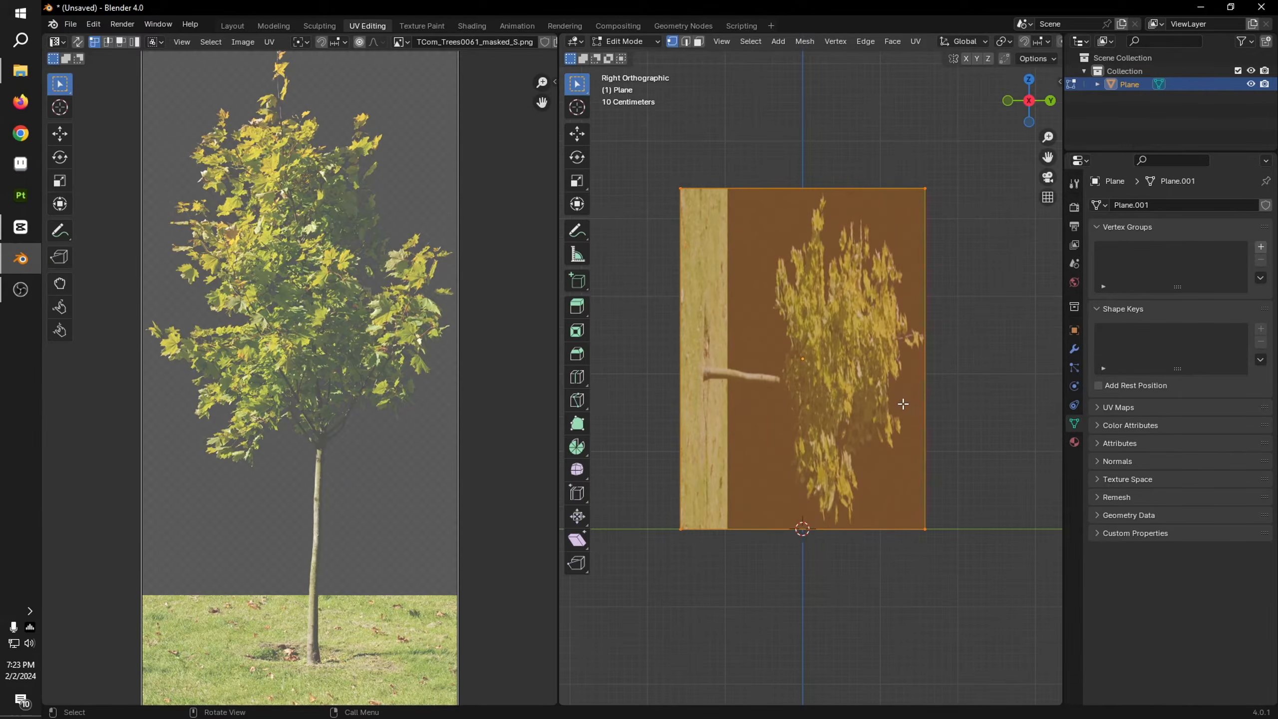
key(u)
key(u)
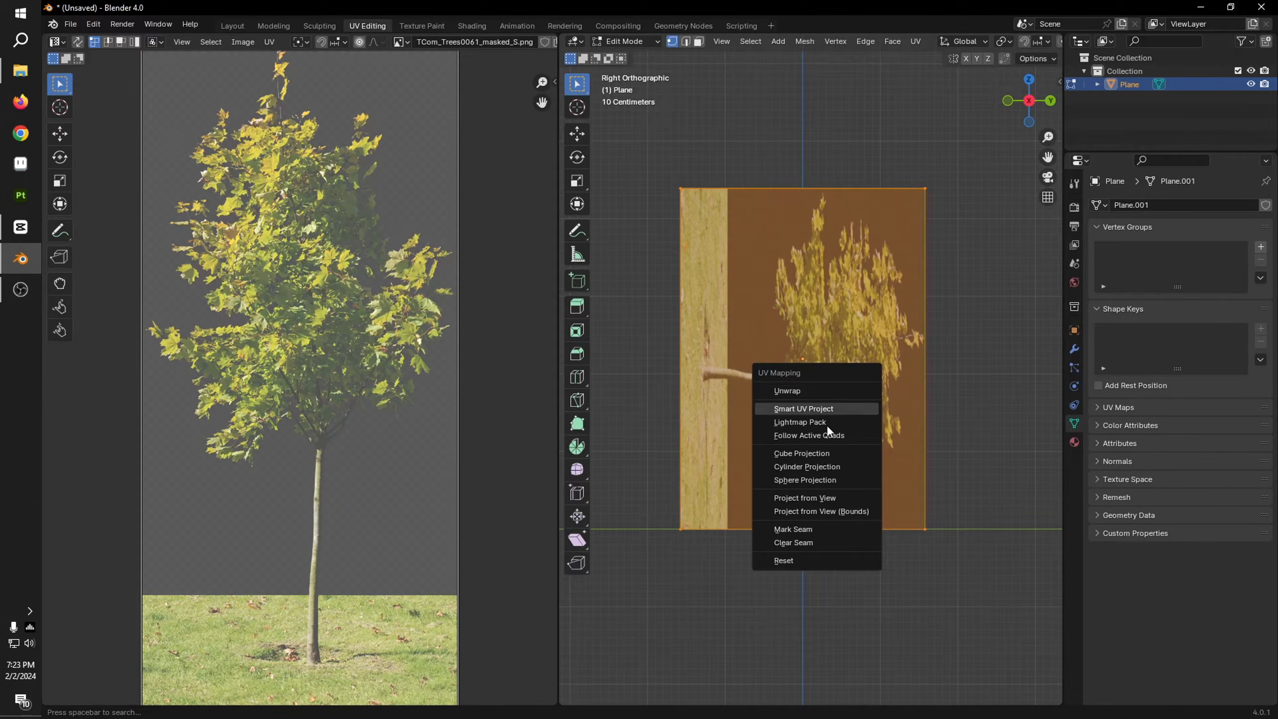
click(820, 499)
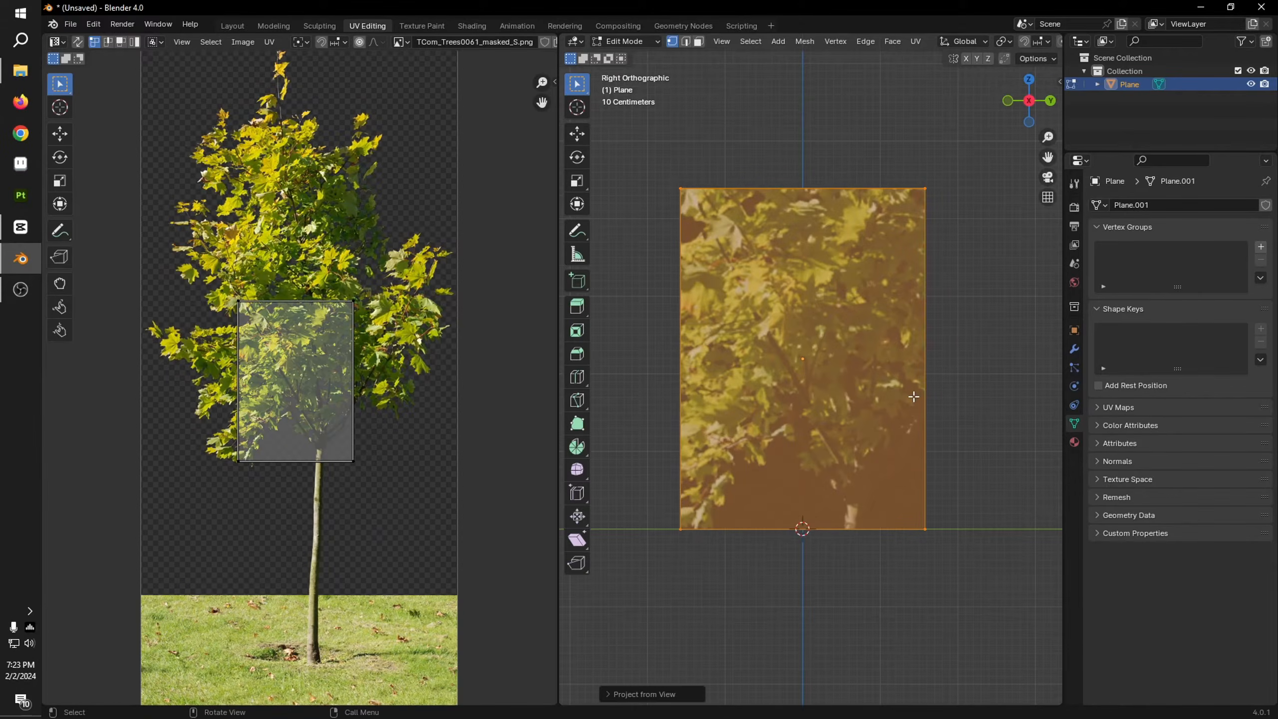
scroll(792, 445, down, 4)
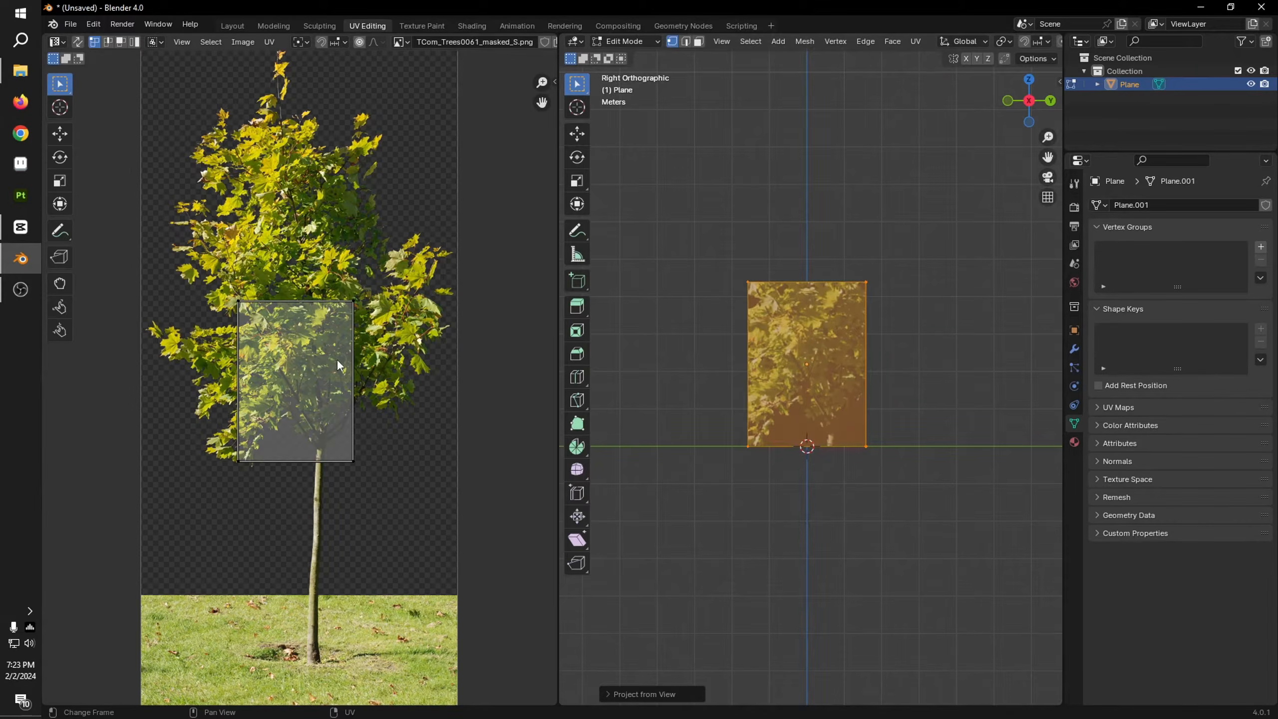
Step: Select all of the plane's UVs and scale them up to nearly the width of the tree image
key(a)
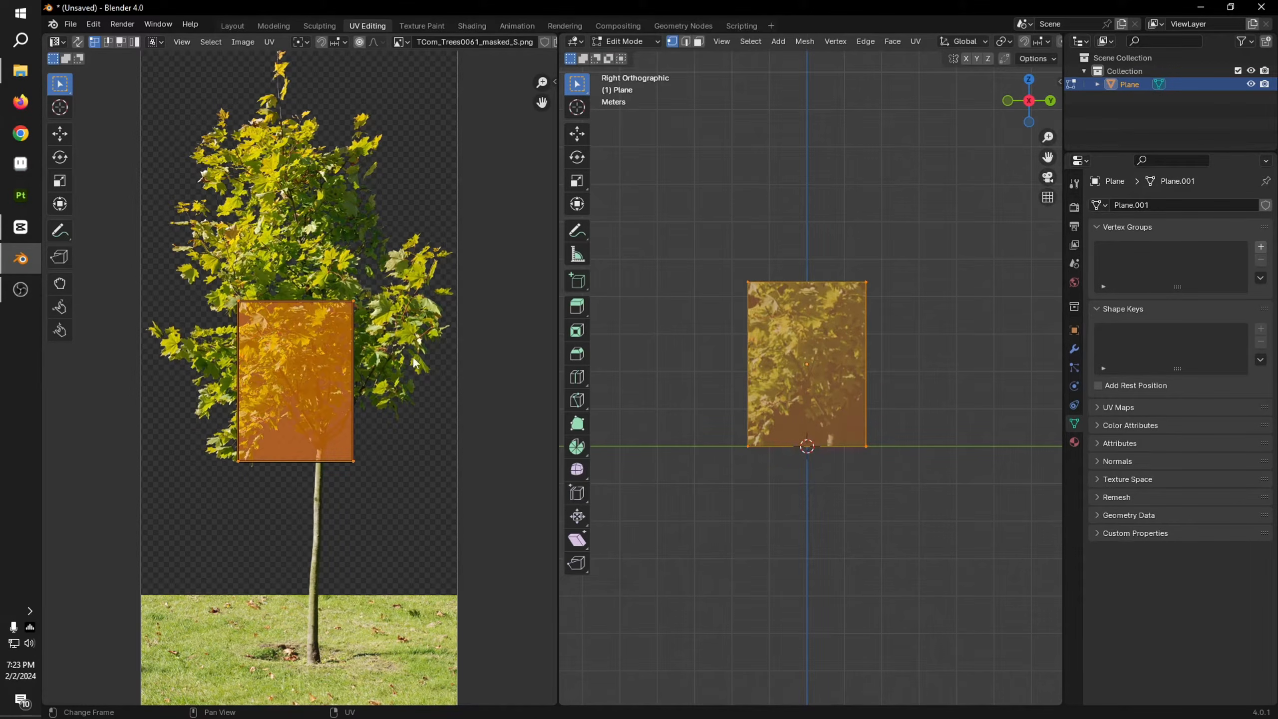
scroll(383, 471, down, 5)
scroll(376, 475, up, 3)
key(s)
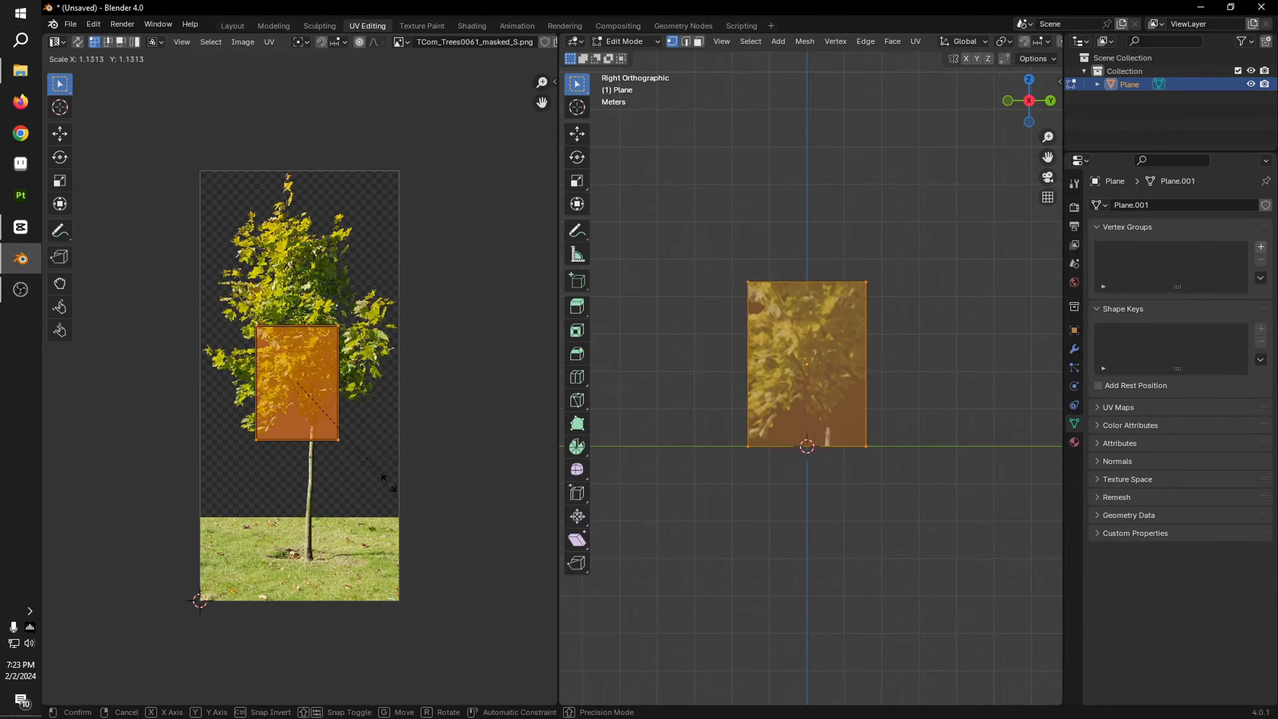
click(568, 562)
scroll(282, 370, up, 1)
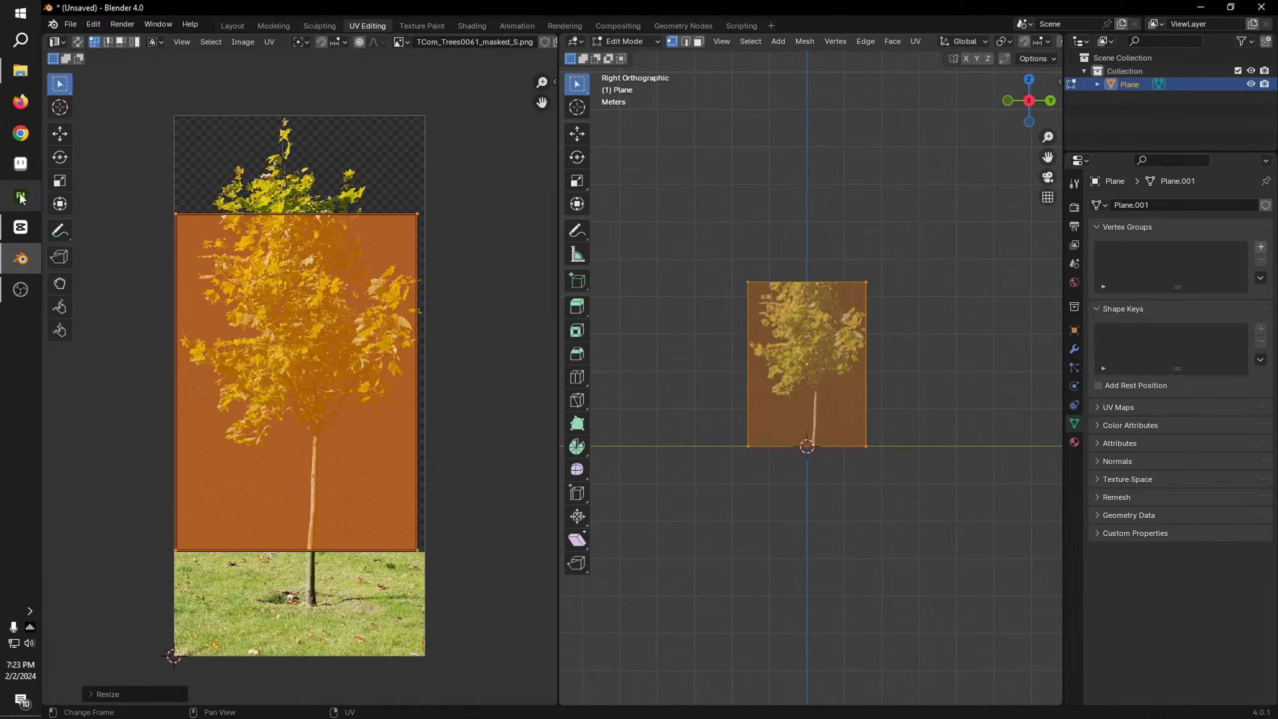
Step: Nudge the UV rectangle sideways to center it and enlarge it slightly to span the image's full width
key(g)
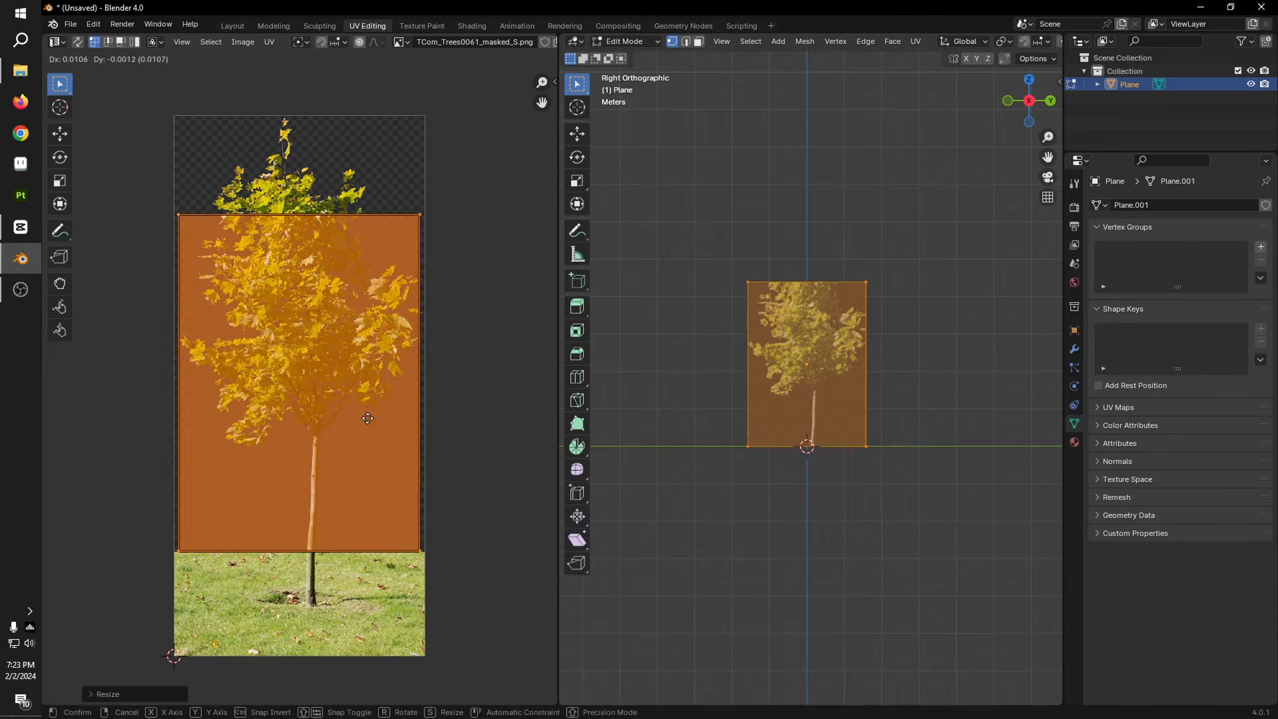
click(373, 420)
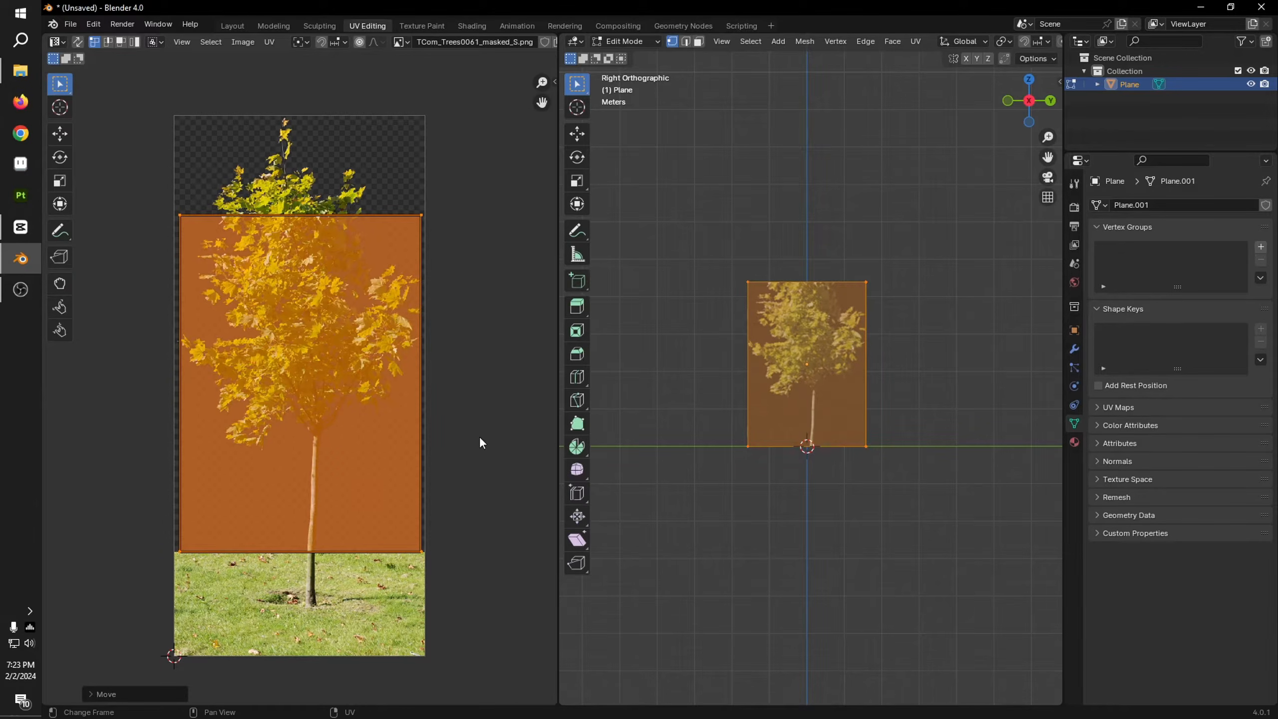
key(s)
click(500, 462)
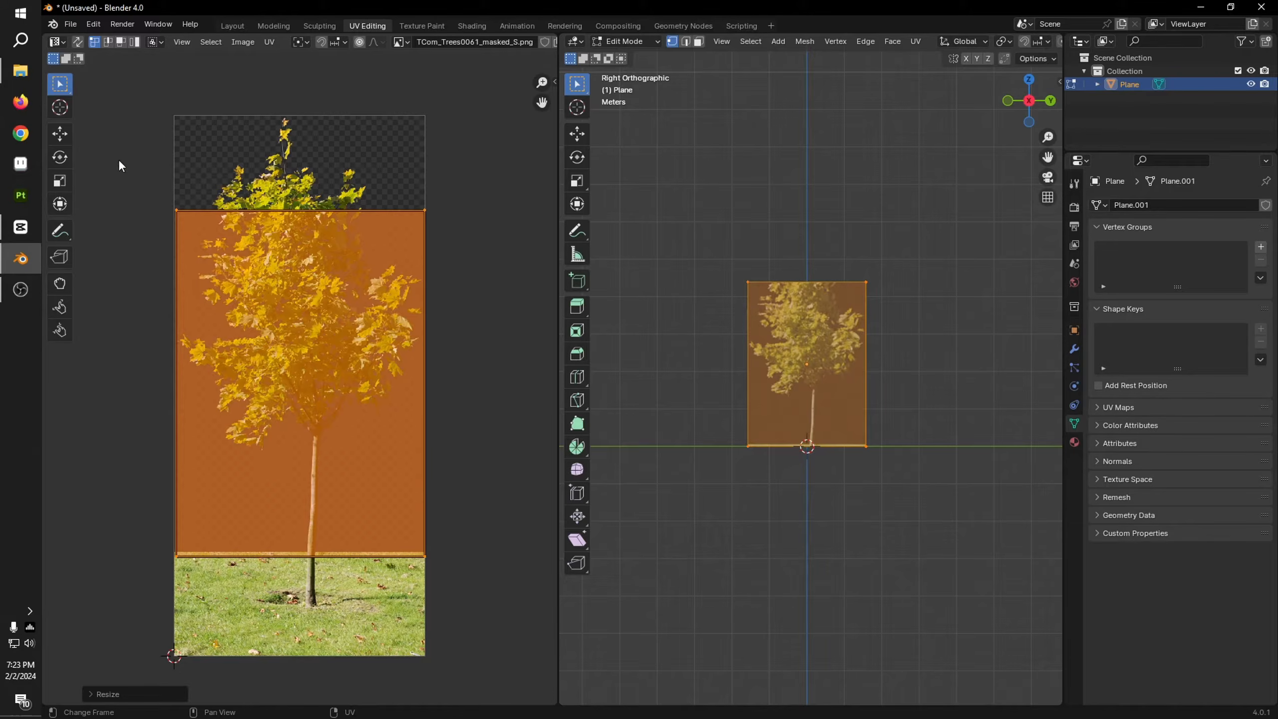
drag(119, 160, 239, 152)
key(ctrl+z)
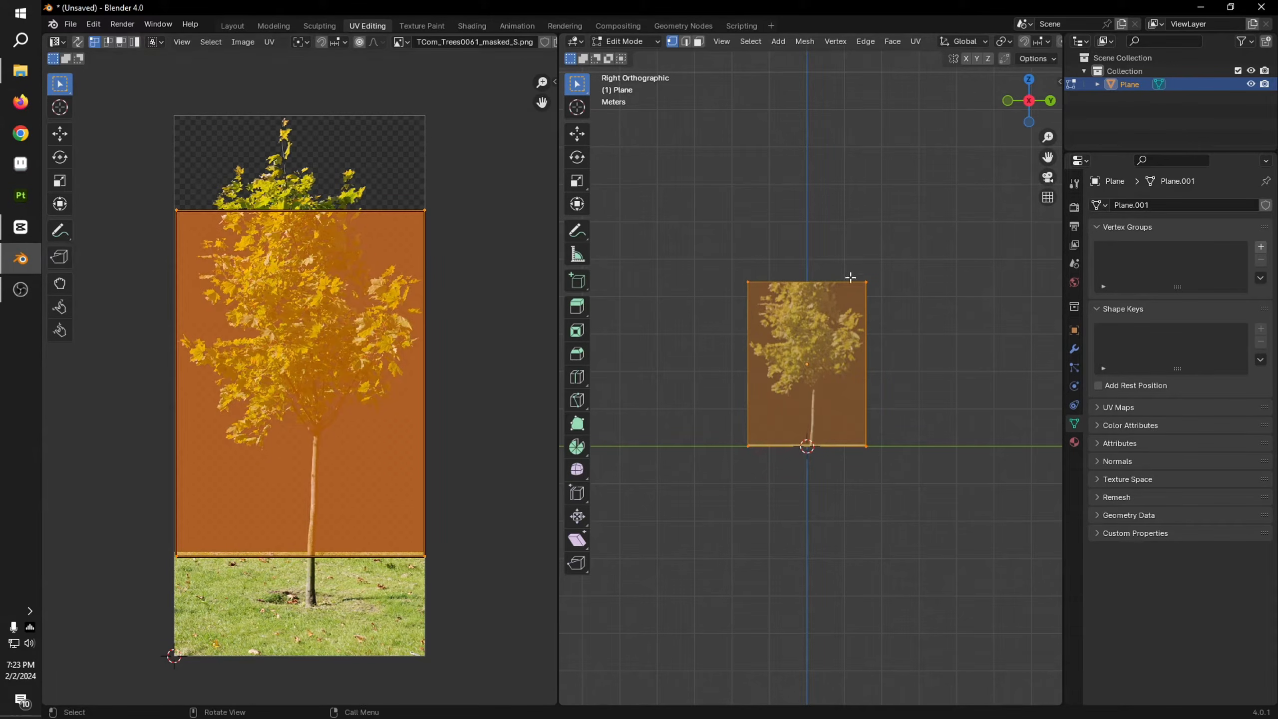
Step: Move the UV rectangle up until its upper edge meets the top of the tree image
scroll(835, 425, up, 5)
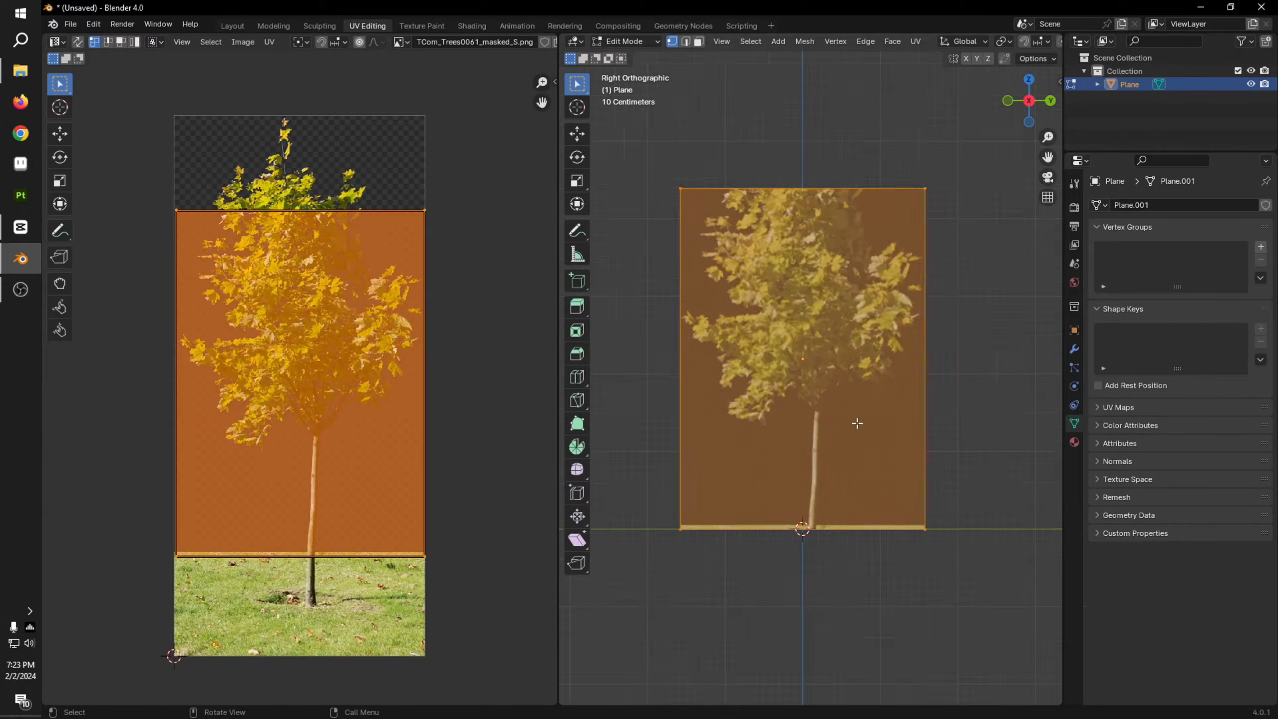
click(55, 132)
drag(300, 354, 305, 250)
Step: Raise the UV rectangle's bottom edge to just below the foliage, cropping out most of the trunk, and return to Object Mode
drag(121, 433, 556, 555)
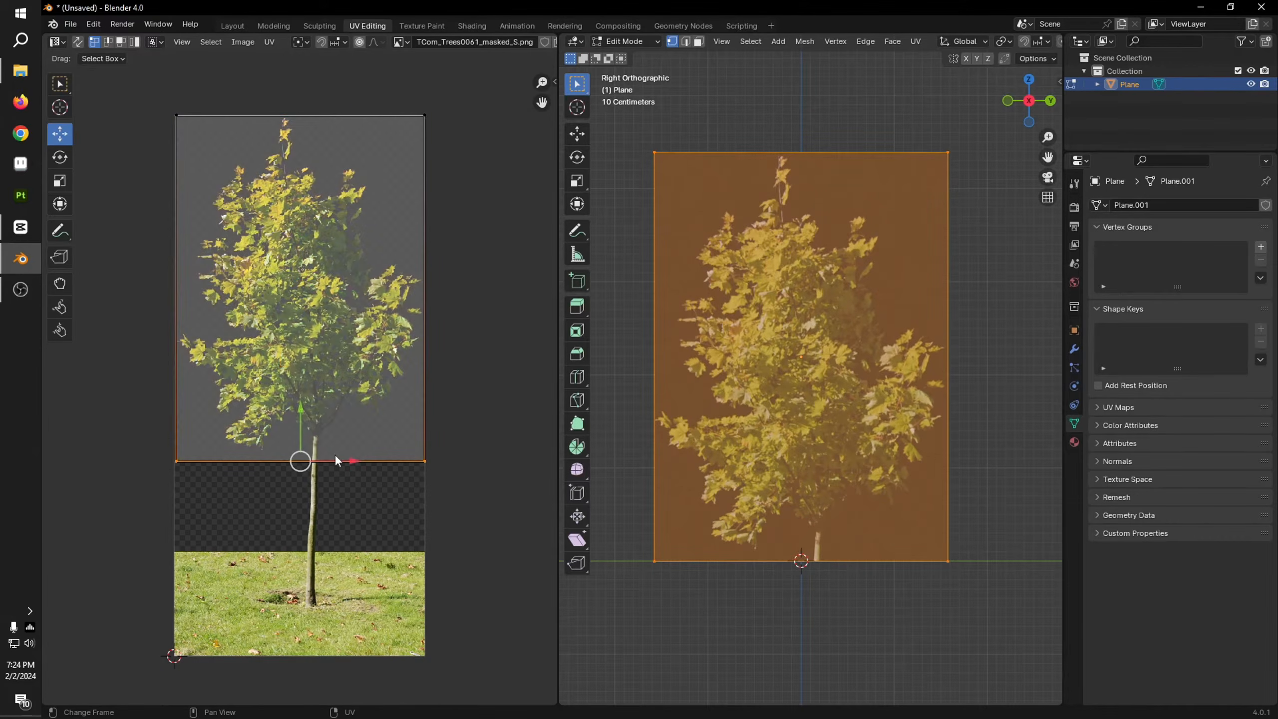
scroll(298, 386, up, 5)
drag(301, 576, 307, 541)
scroll(313, 542, down, 3)
shift+middle_drag(627, 475, 575, 365)
scroll(790, 470, up, 2)
scroll(960, 436, up, 1)
shift+middle_drag(790, 470, 935, 313)
scroll(909, 470, down, 4)
key(Tab)
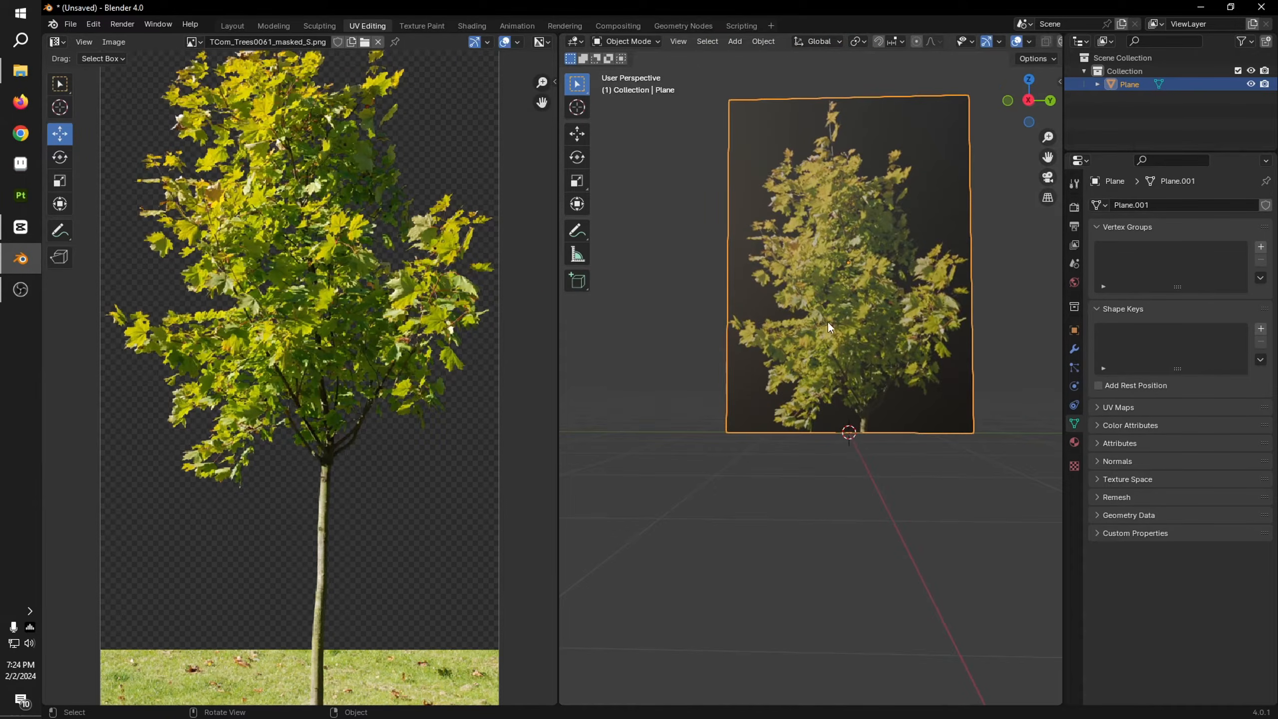
Step: Set the blend mode and shadow mode of the tree plane's material to Alpha Clip
scroll(830, 327, down, 1)
click(1074, 441)
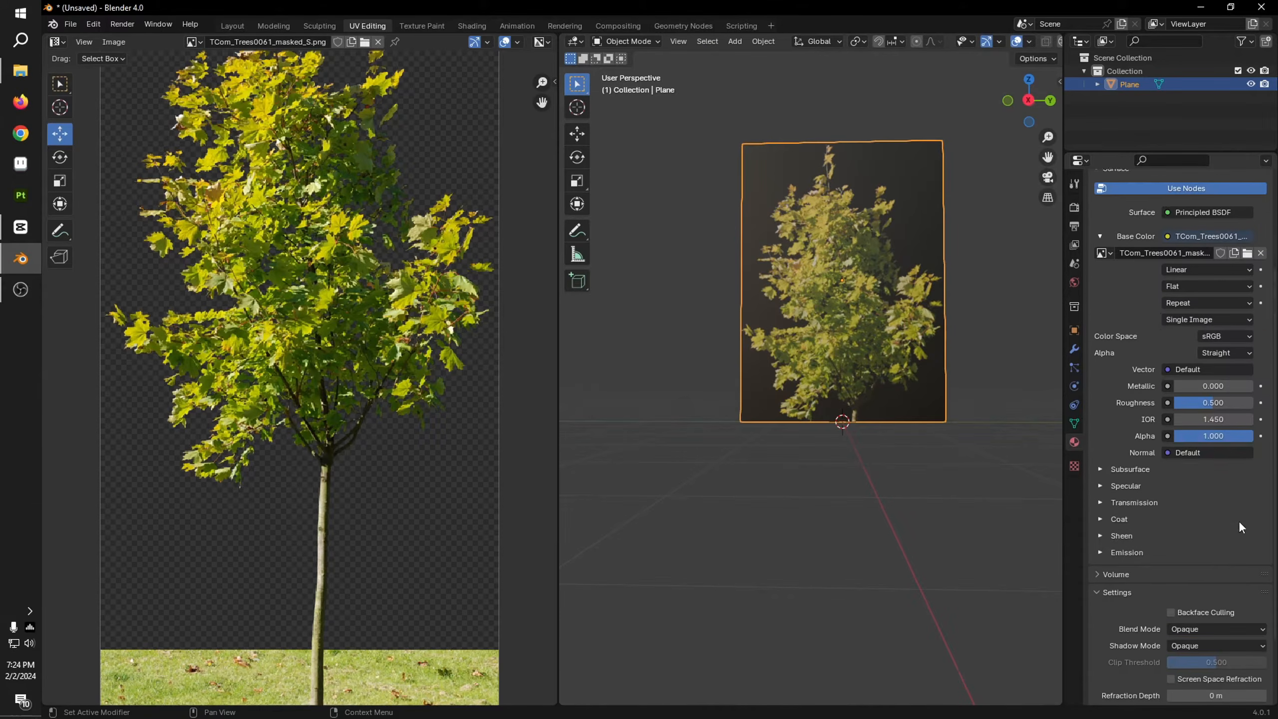
scroll(1235, 521, down, 3)
click(1198, 538)
click(1189, 569)
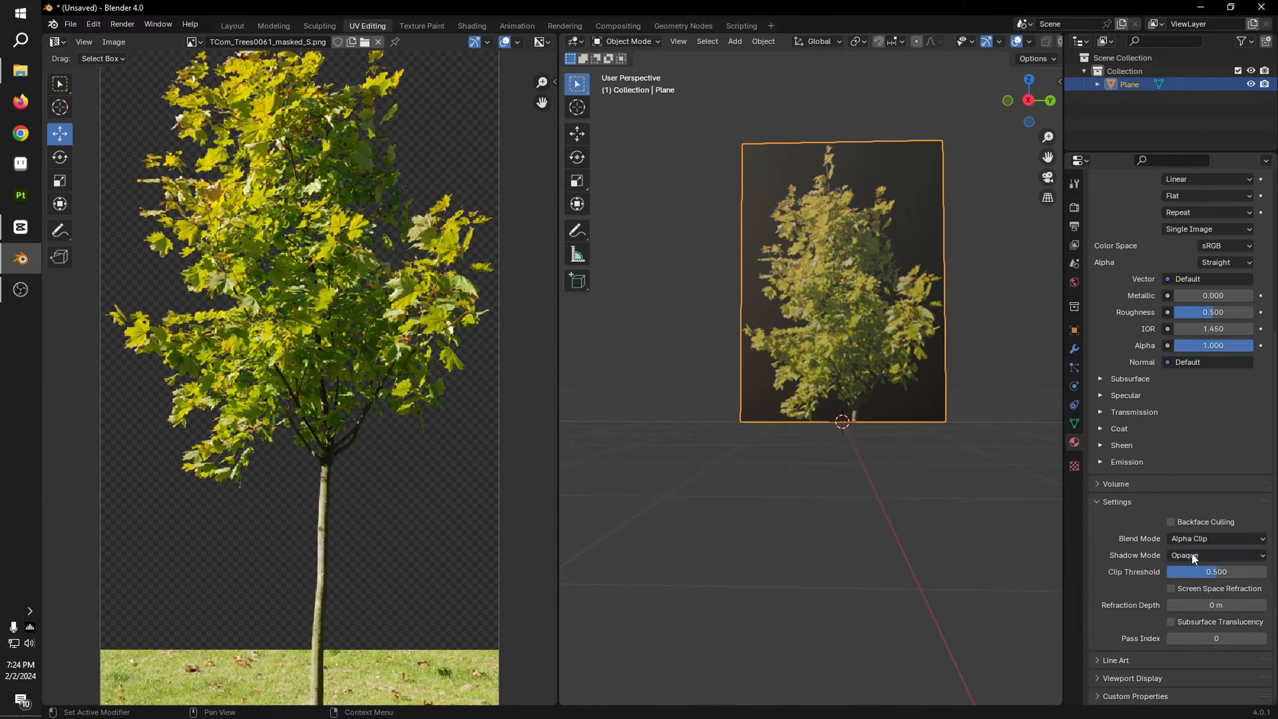
click(1191, 553)
click(1190, 599)
Step: Connect the tree image texture's Alpha output to the Principled BSDF's Alpha input
click(472, 25)
drag(522, 478, 545, 510)
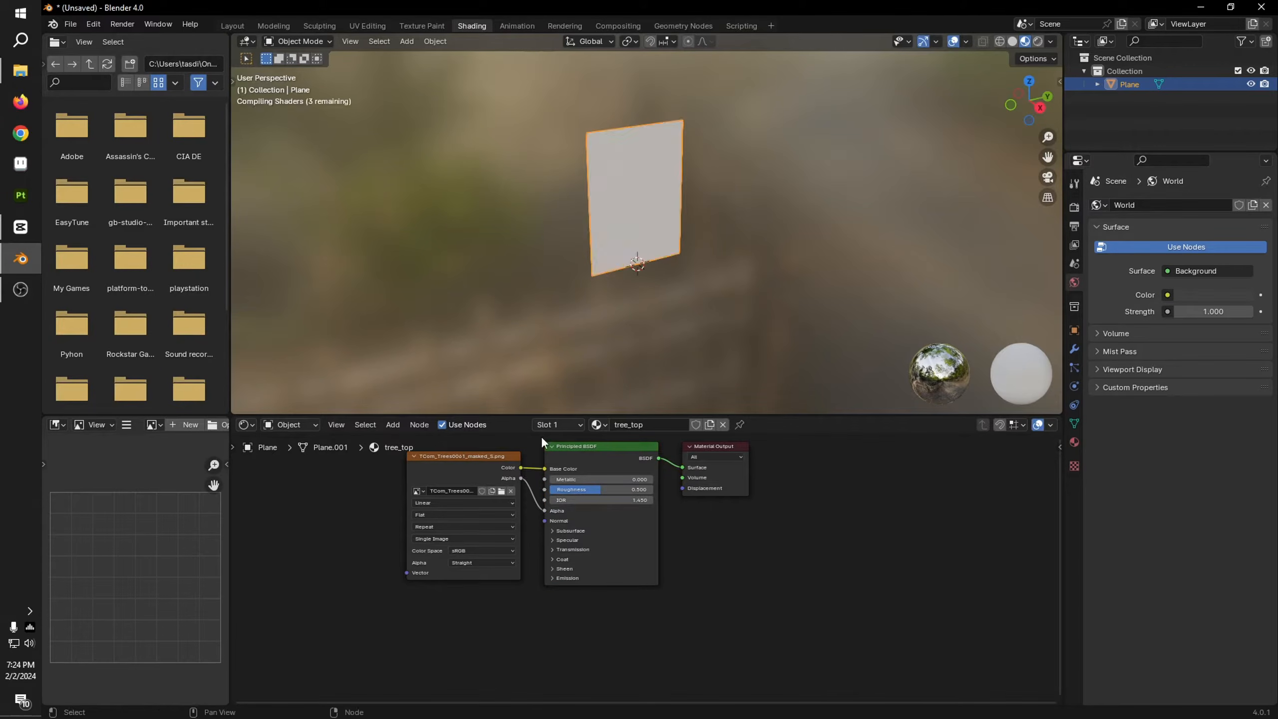
click(233, 26)
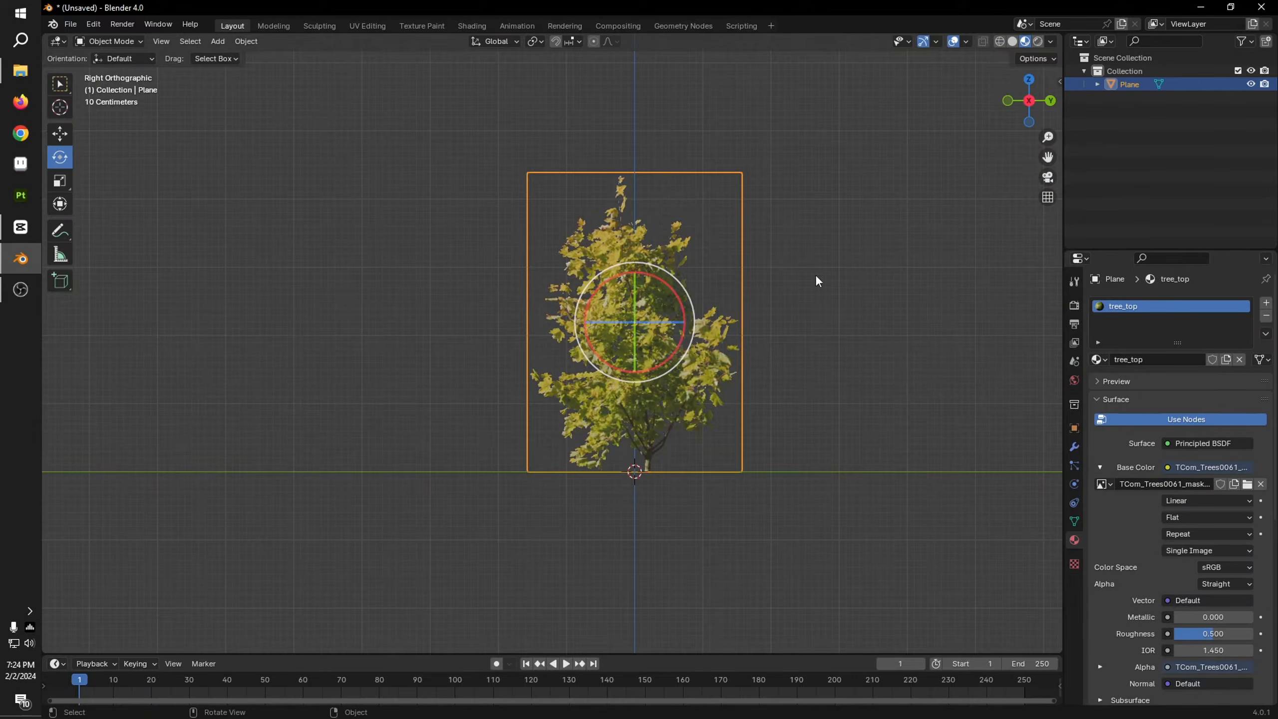
Step: Lower the upper edge of the plane's UV rectangle slightly, to just inside the top of the tree image
middle_drag(817, 281, 727, 310)
middle_drag(529, 313, 533, 277)
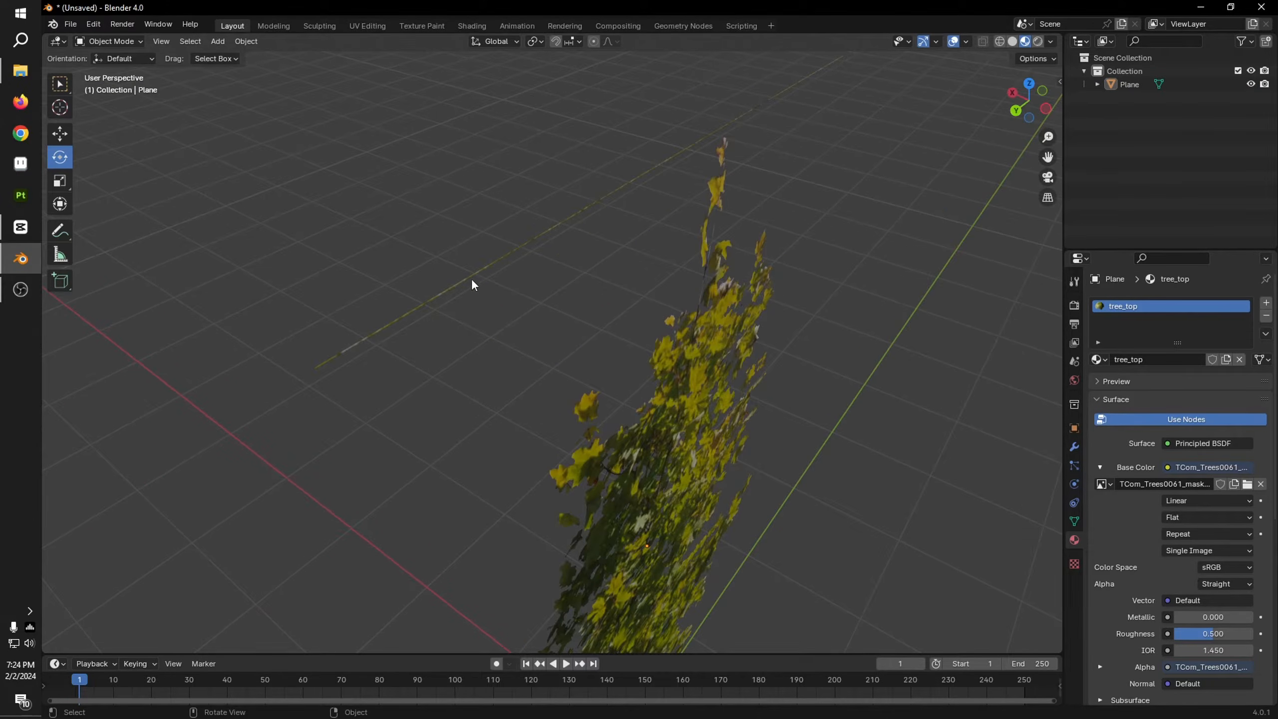
click(664, 300)
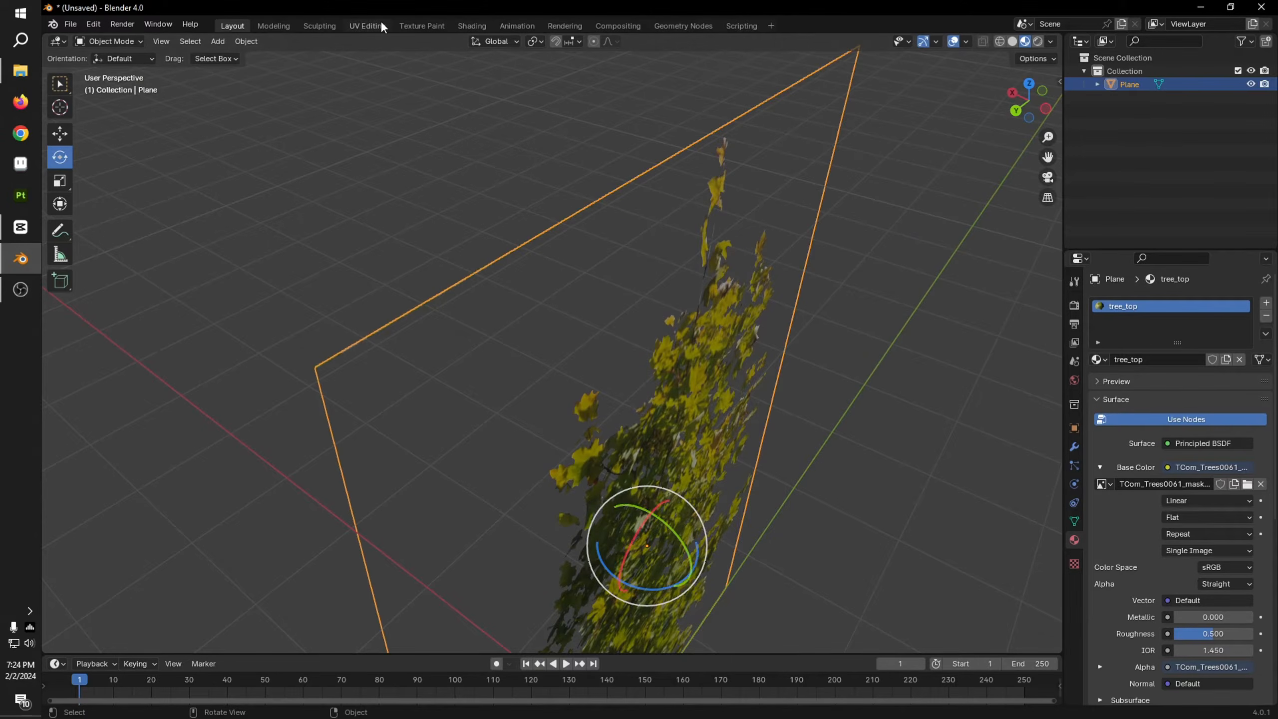
click(368, 26)
scroll(427, 272, down, 3)
drag(163, 199, 501, 355)
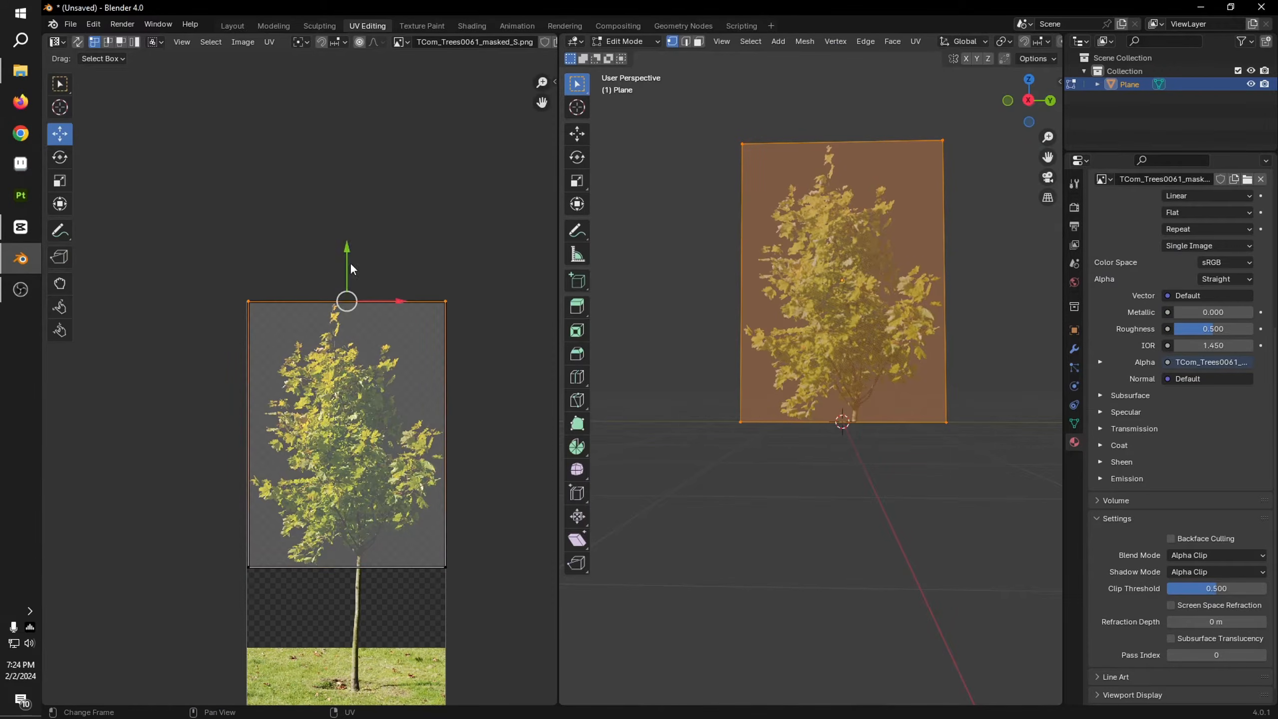
scroll(349, 272, up, 8)
middle_drag(528, 406, 377, 354)
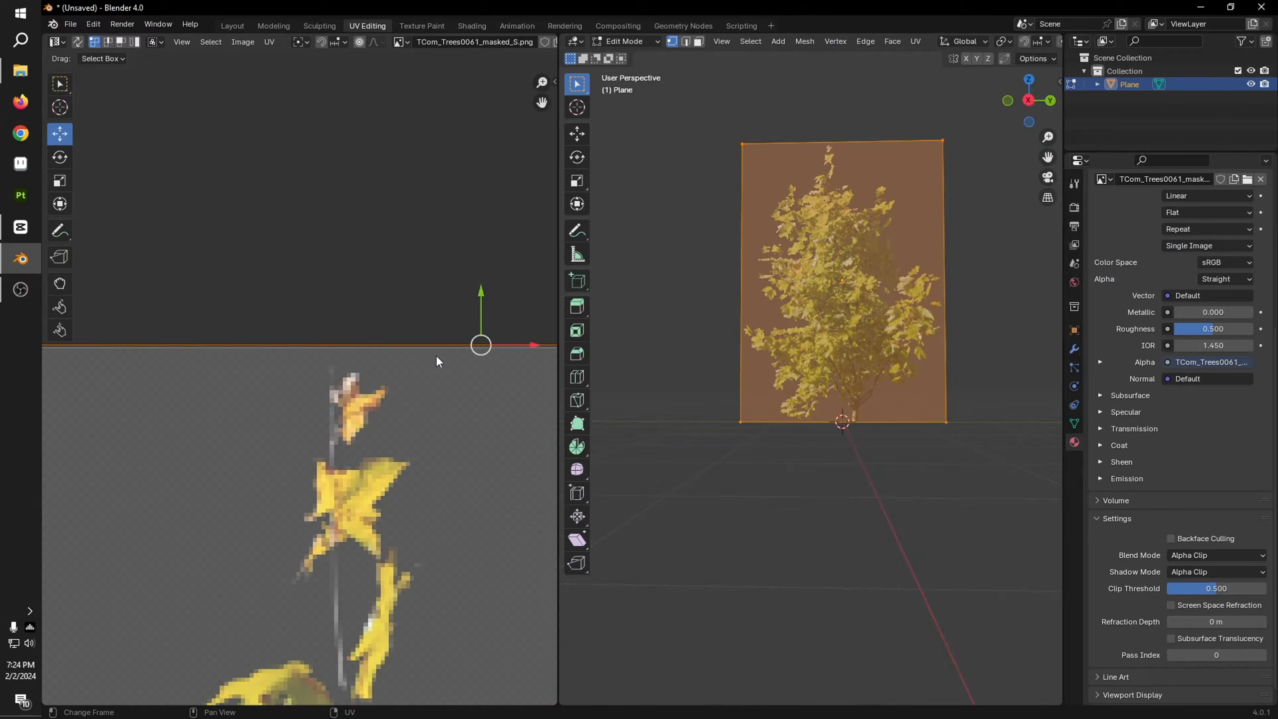
drag(479, 305, 480, 311)
scroll(506, 338, down, 7)
click(321, 92)
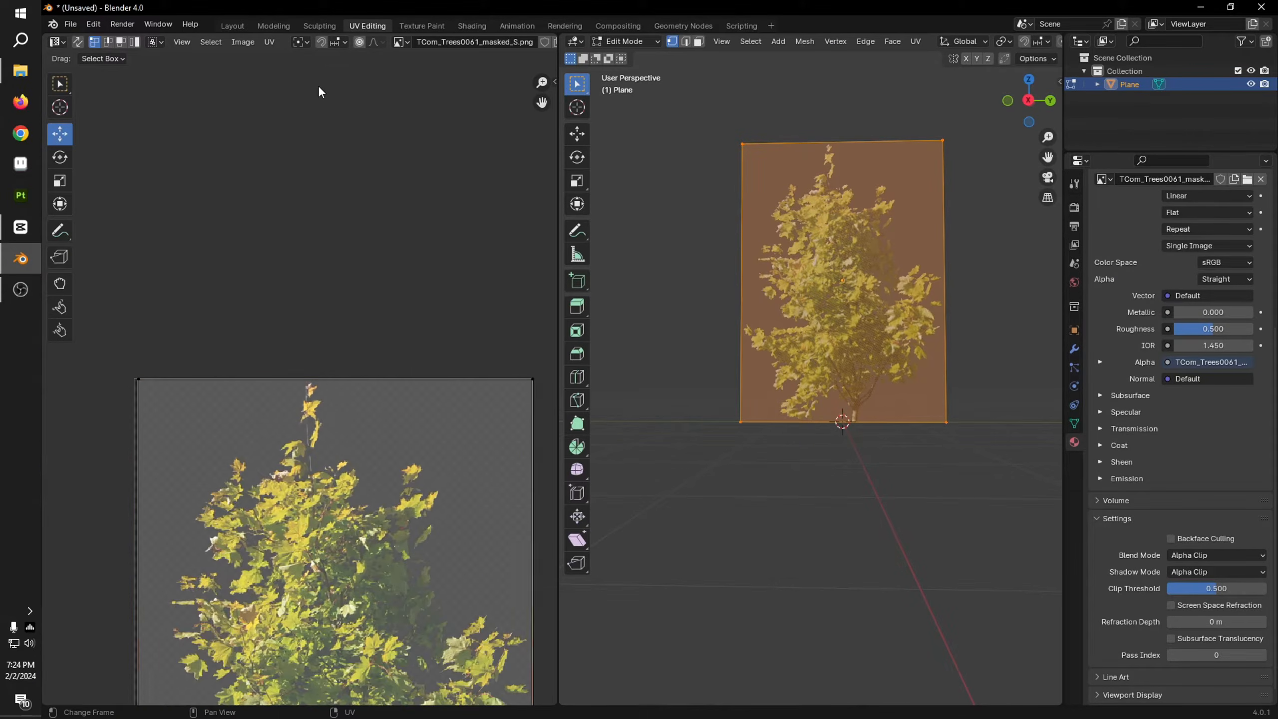
Step: Duplicate the tree plane in place and rotate the copy in top view until it crosses the original at a right angle
click(233, 26)
click(645, 289)
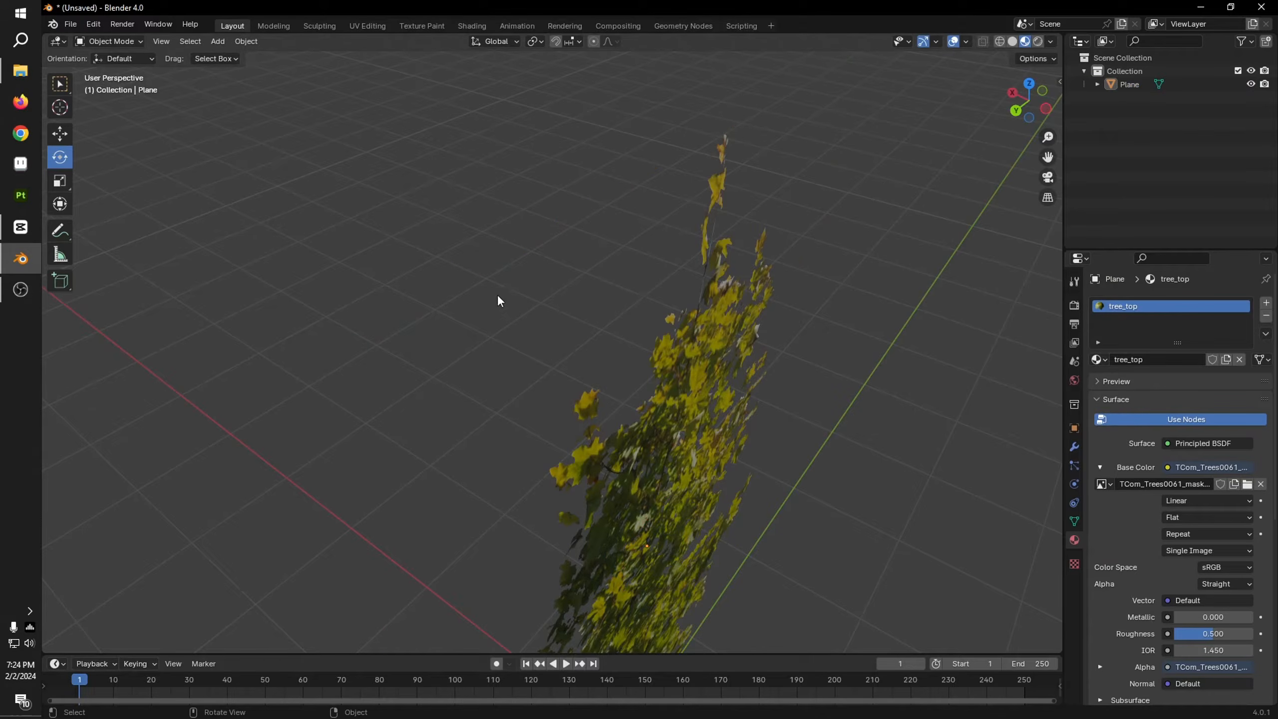
middle_drag(499, 301, 619, 321)
click(619, 322)
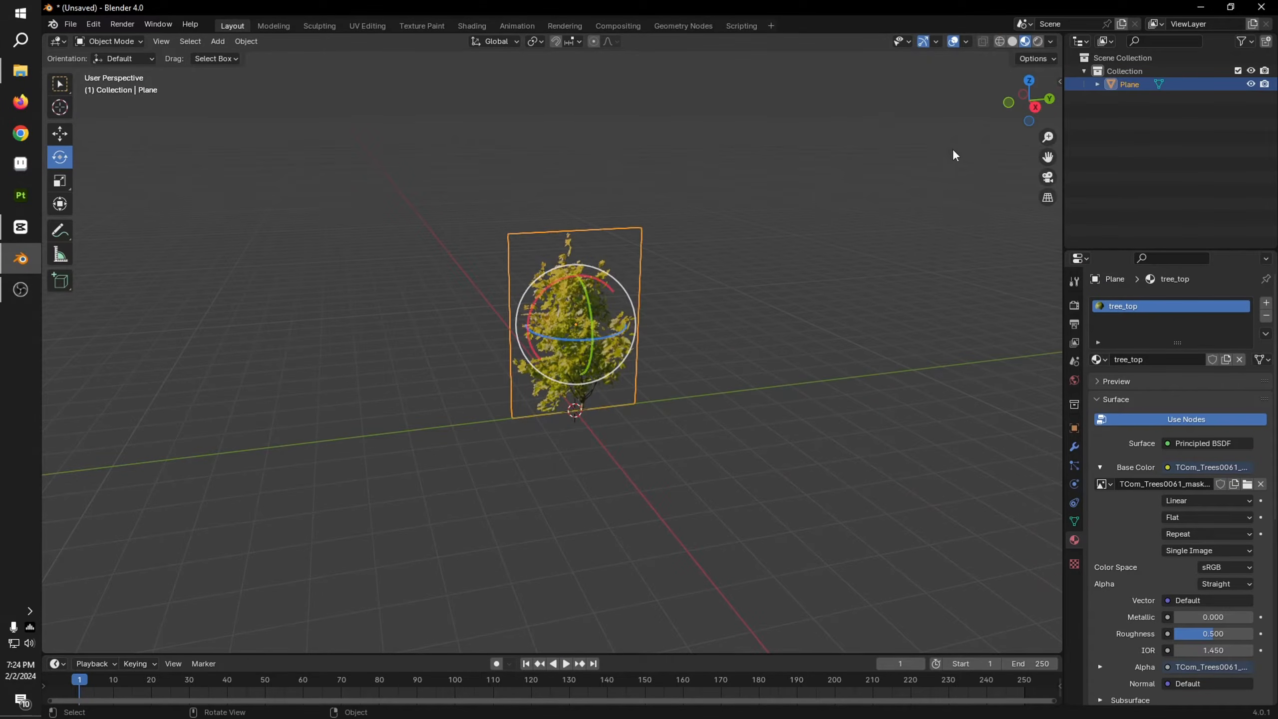
click(1030, 78)
key(shift+d)
right_click(684, 275)
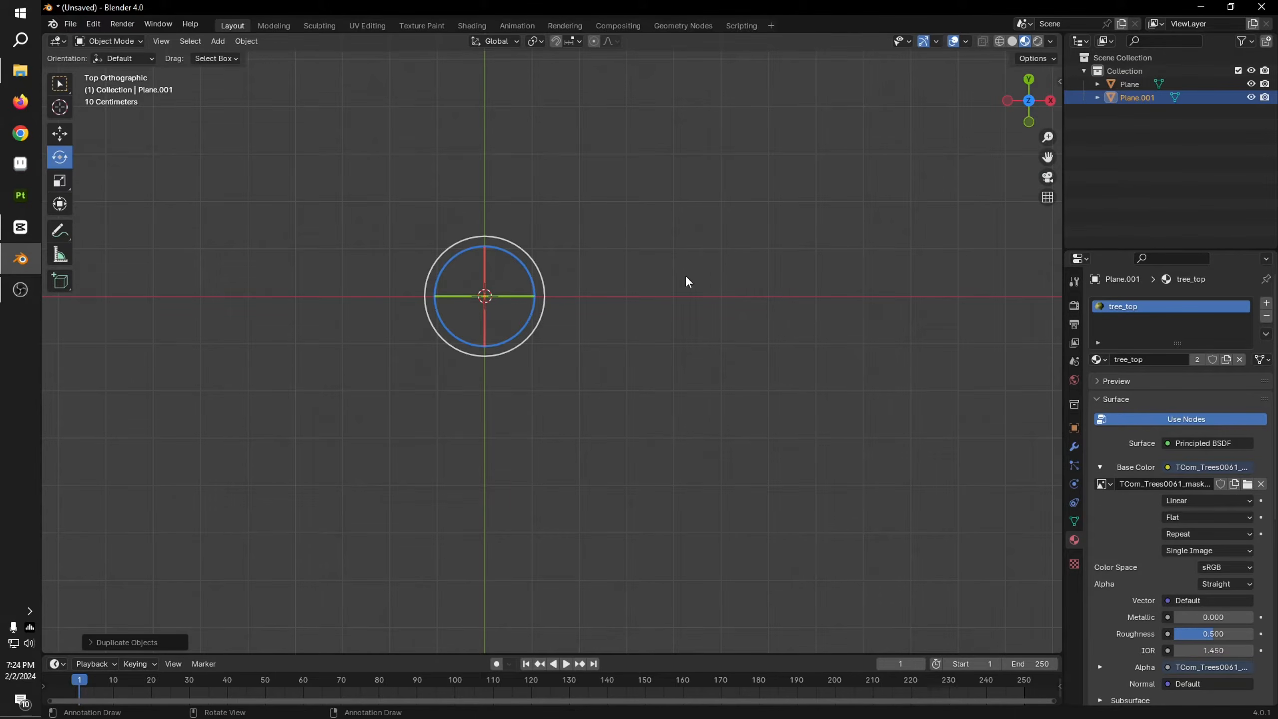
key(r)
click(662, 358)
Step: Duplicate the crosswise tree plane in place
middle_drag(665, 356, 602, 326)
key(shift+d)
right_click(595, 287)
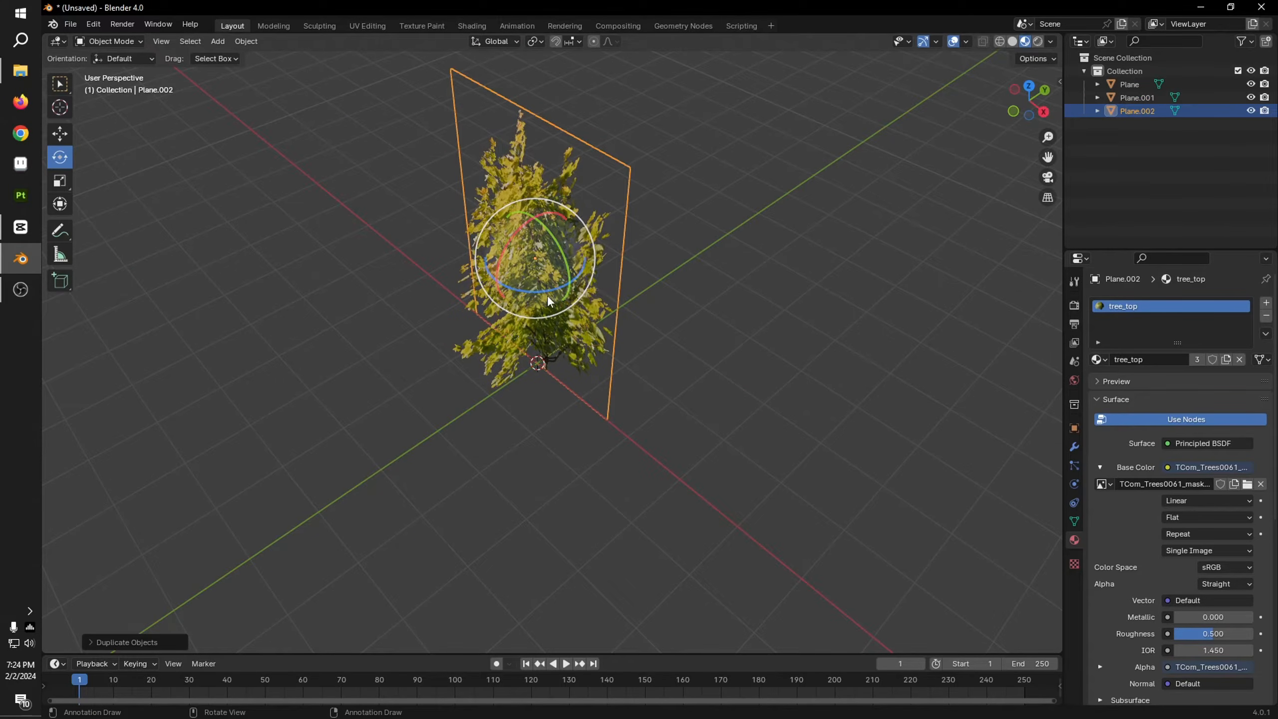
key(r)
key(r)
click(529, 296)
key(ctrl+z)
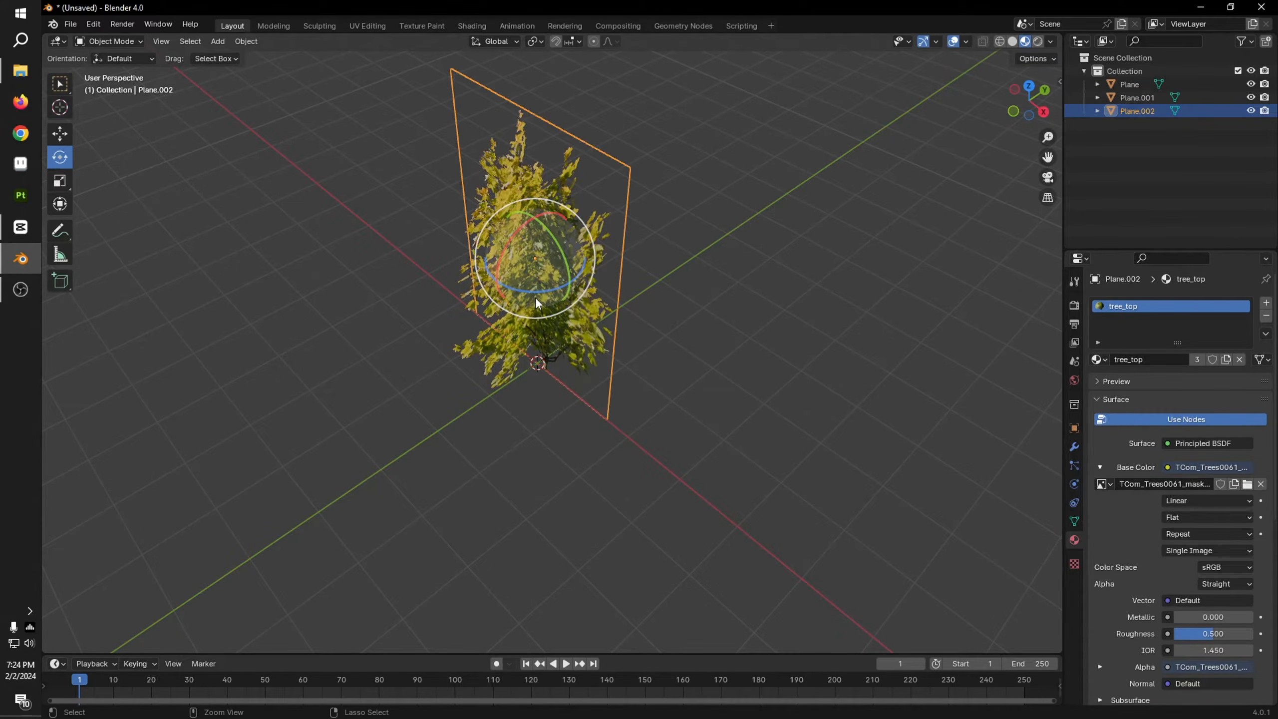
Step: Rotate the new copy about the vertical axis to one diagonal, and duplicate and rotate a fourth plane to the opposite diagonal
mouse_move(535, 294)
mouse_down()
mouse_move(512, 298)
mouse_move(525, 303)
mouse_up()
middle_drag(526, 303, 738, 365)
key(shift+d)
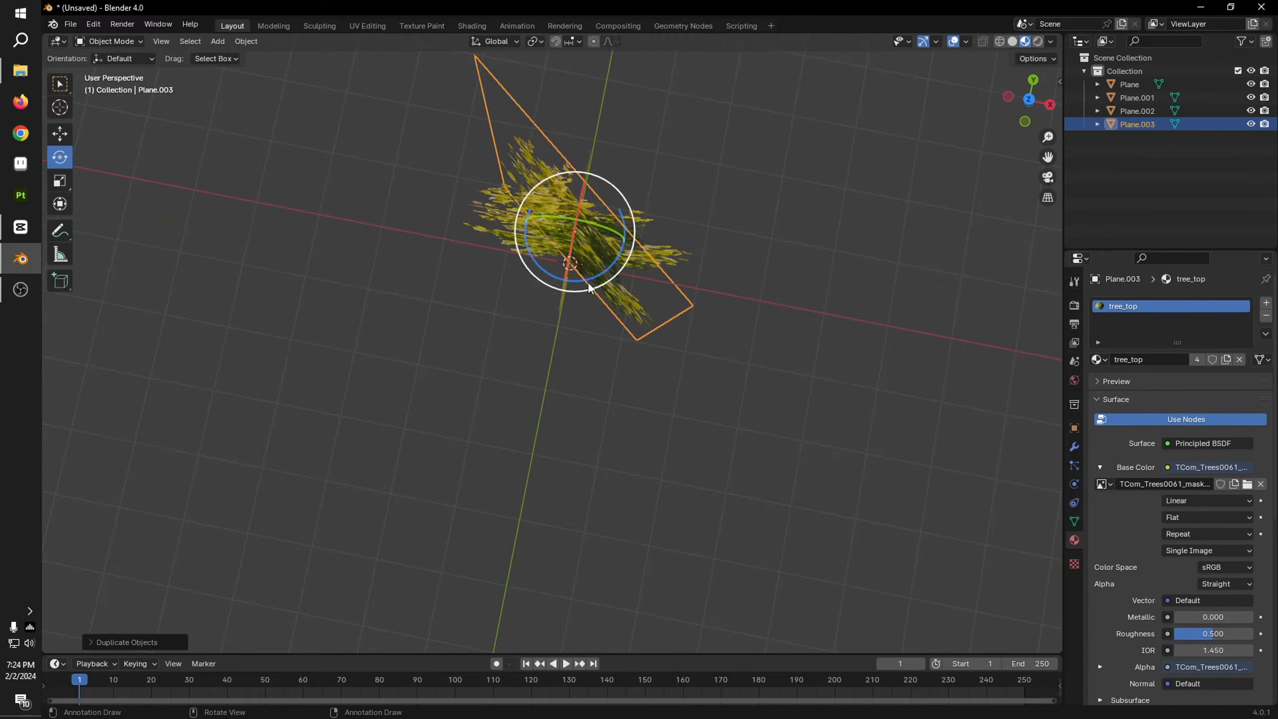
key(r)
click(585, 308)
middle_drag(584, 308, 632, 253)
click(856, 297)
Step: Select all four crossed tree planes and join them into one object
scroll(789, 468, up, 5)
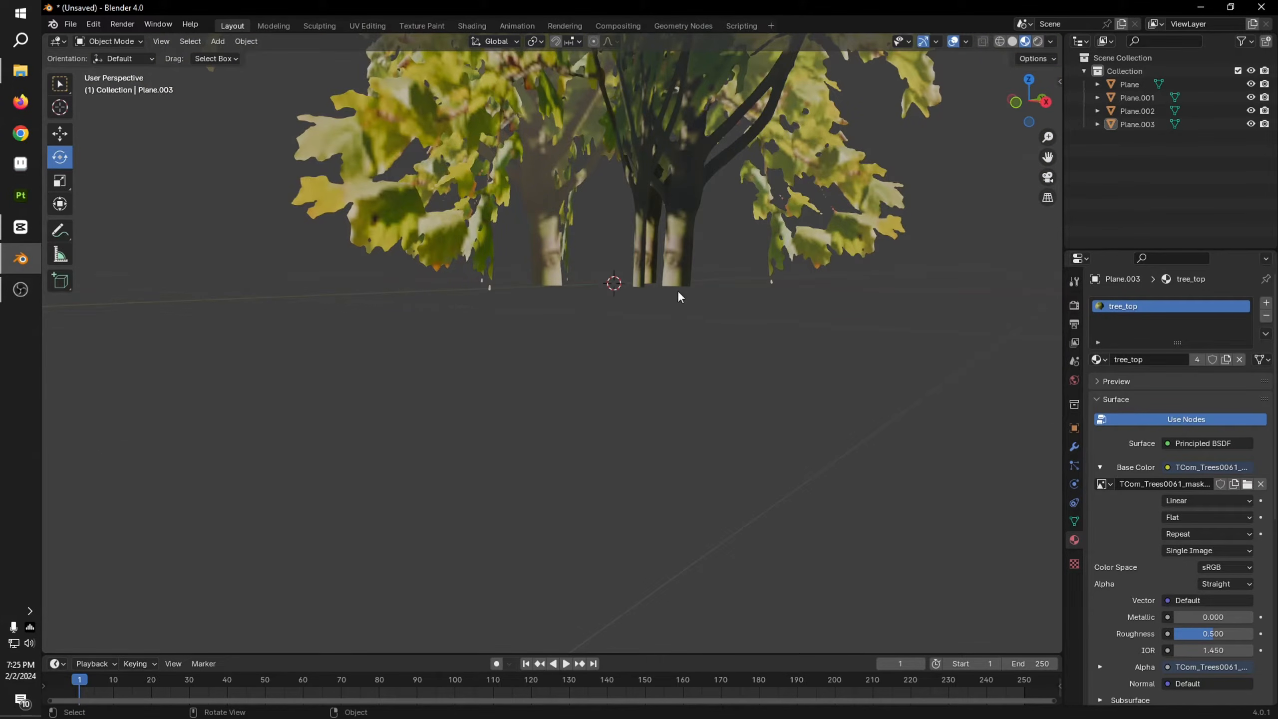
scroll(674, 292, down, 3)
middle_drag(666, 300, 654, 330)
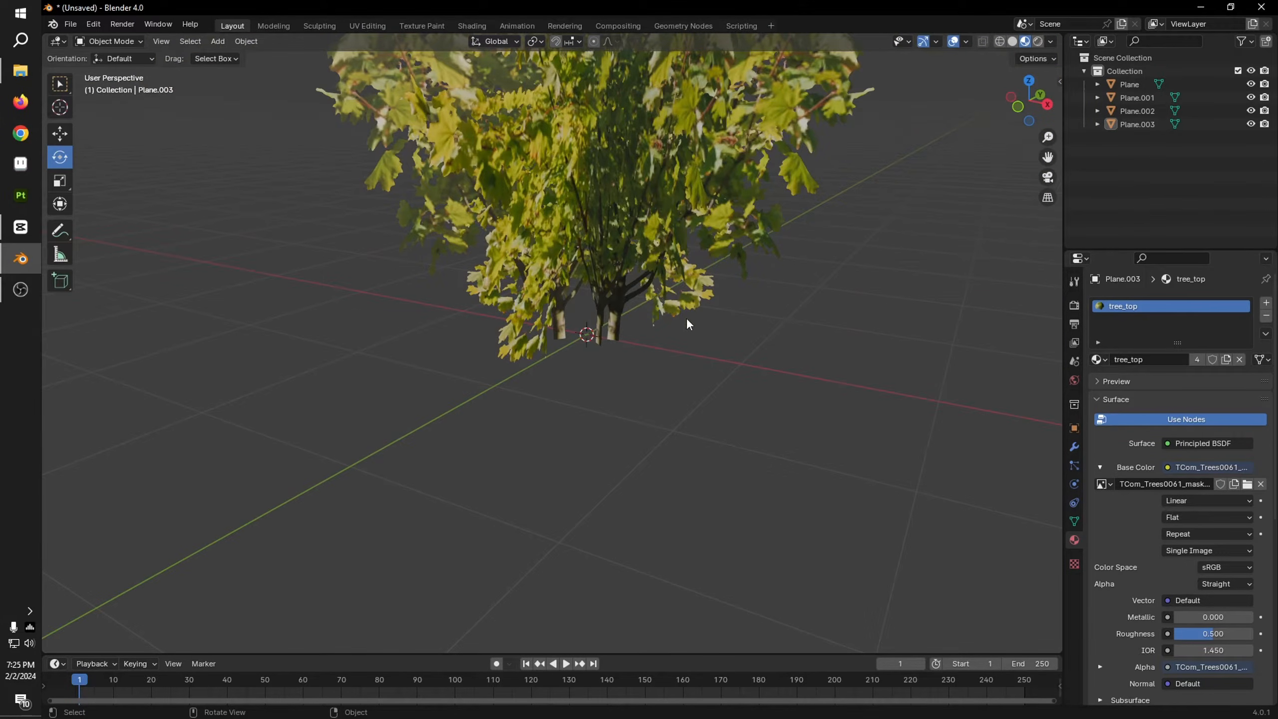
click(641, 235)
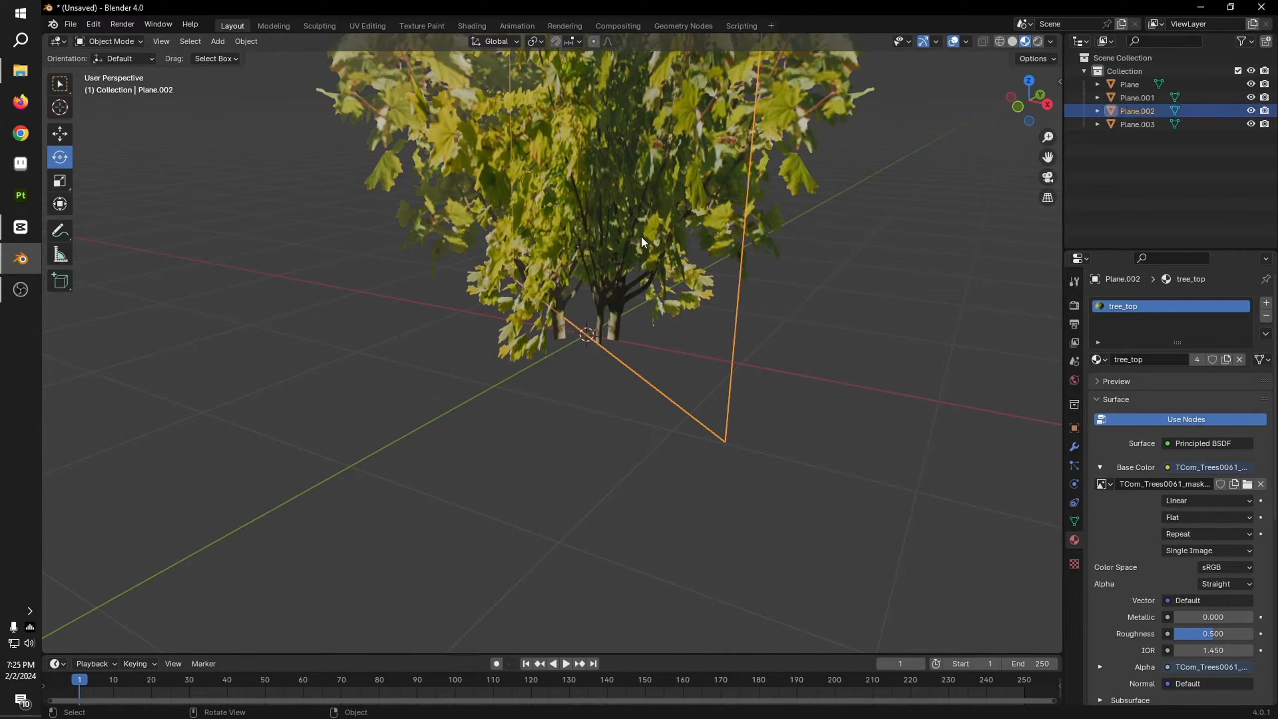
scroll(709, 301, down, 5)
key(a)
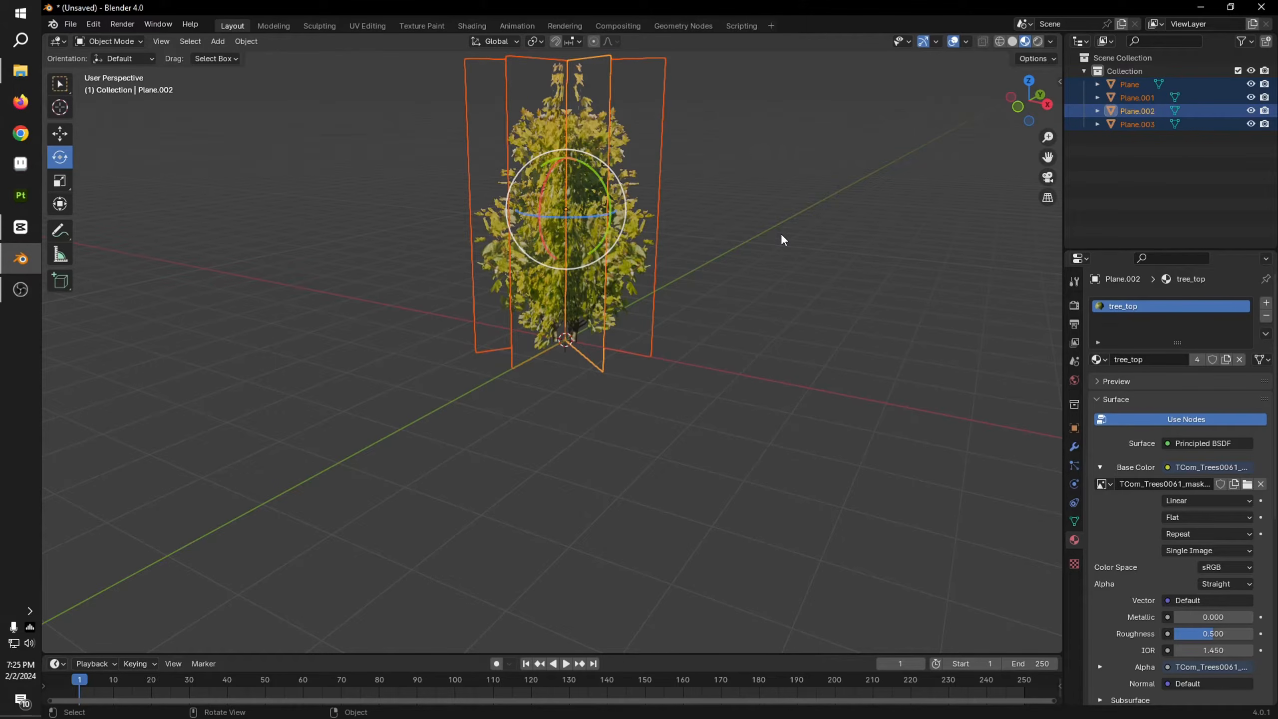
key(ctrl+j)
scroll(775, 350, up, 5)
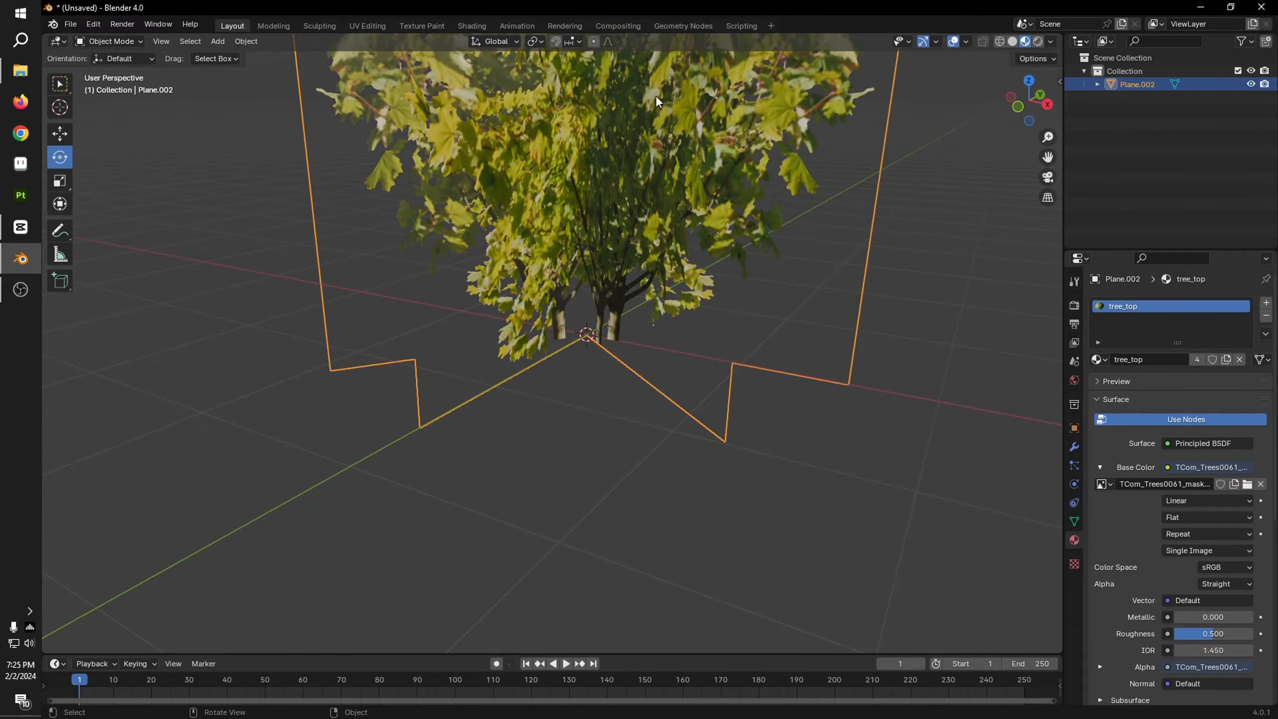
Step: Shift the bottom UV vertices of the joined planes sideways until the trunk is centered where the planes cross
click(373, 24)
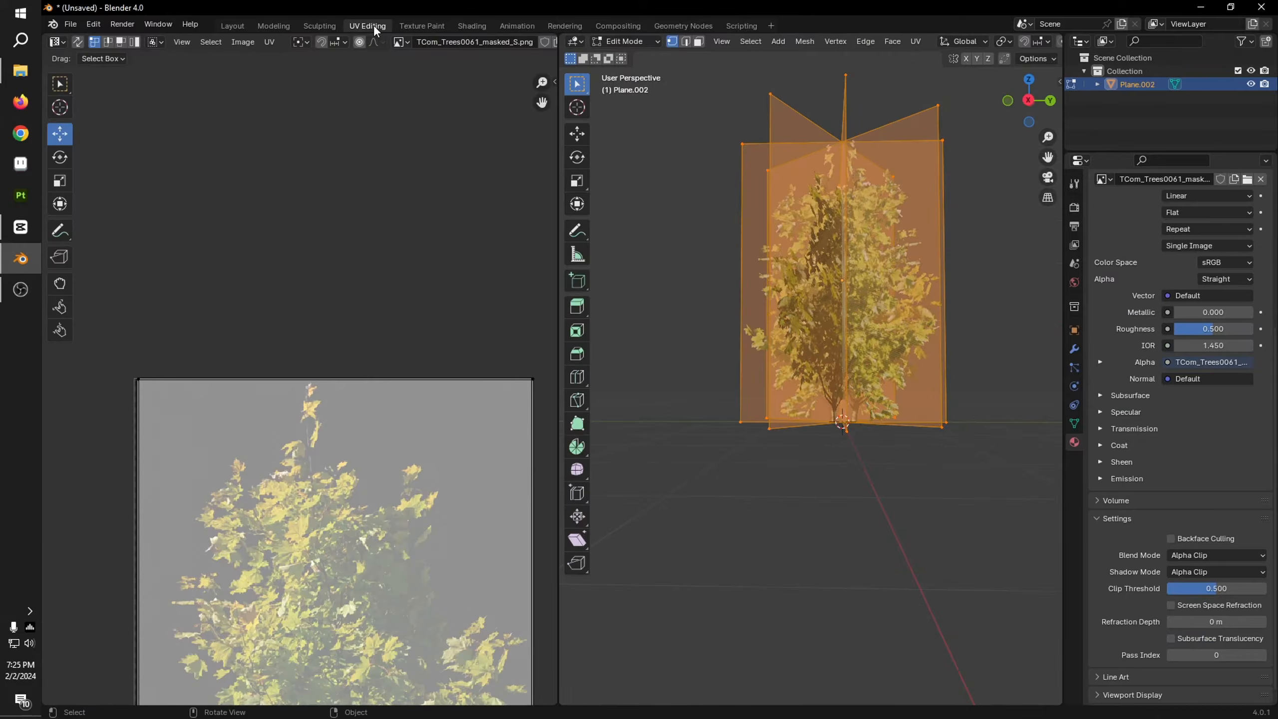
scroll(871, 357, down, 4)
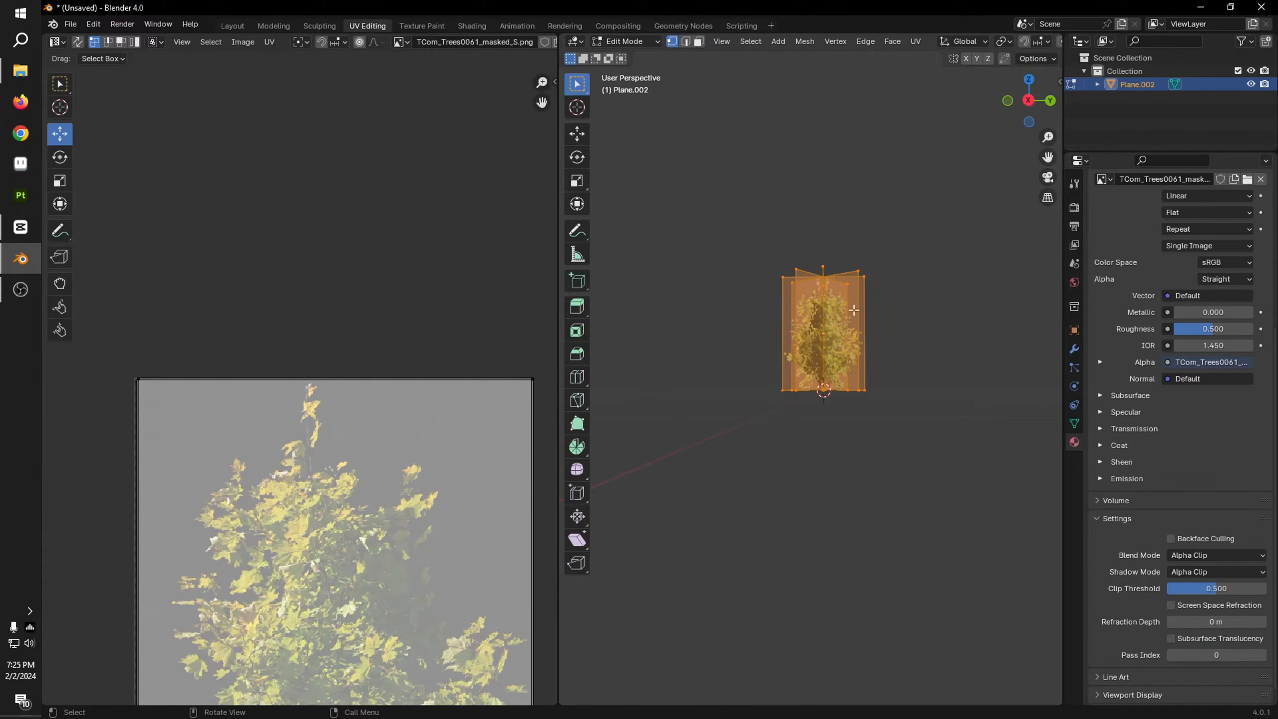
middle_drag(813, 270, 849, 304)
scroll(288, 387, up, 1)
middle_drag(210, 427, 196, 86)
scroll(329, 478, down, 3)
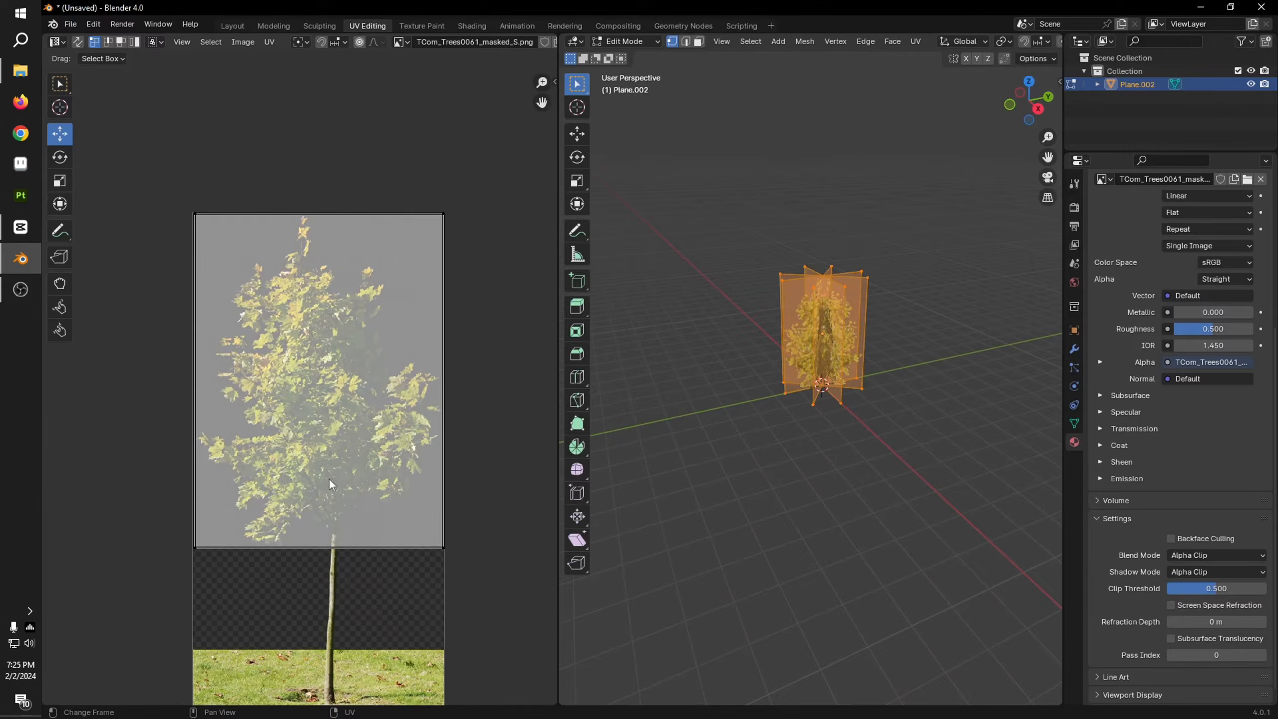
scroll(329, 478, up, 3)
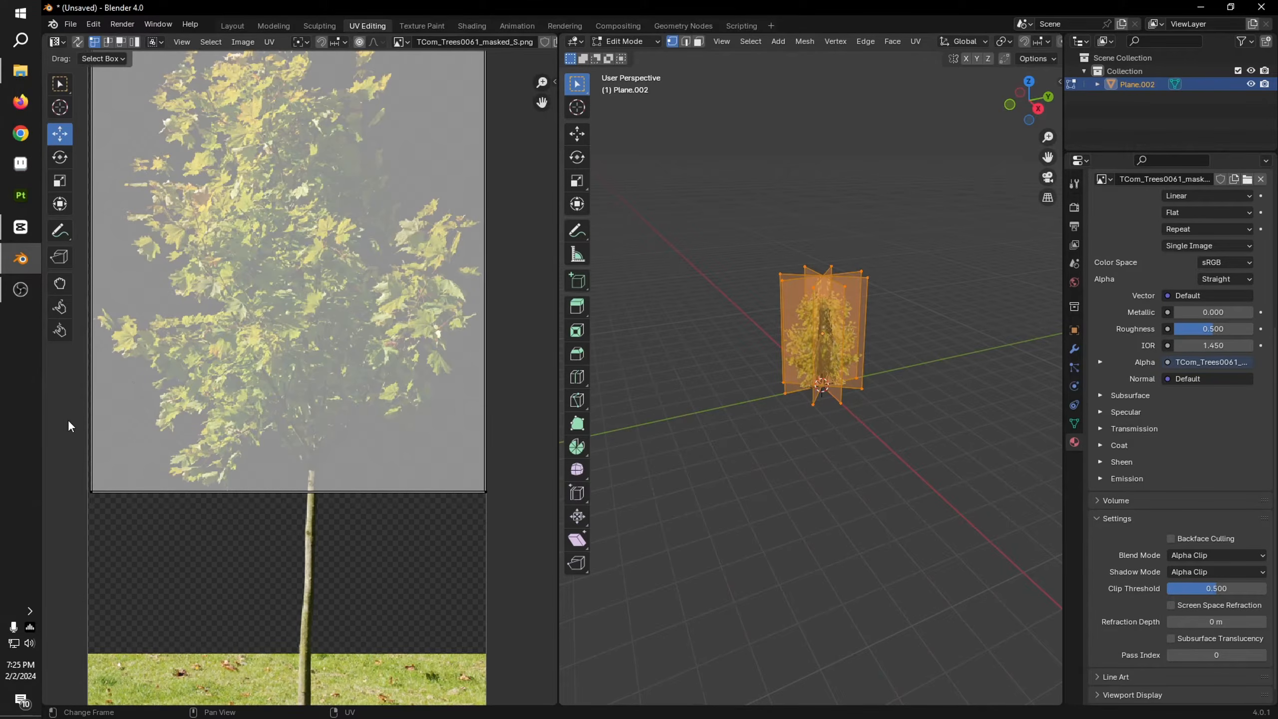
drag(48, 427, 534, 567)
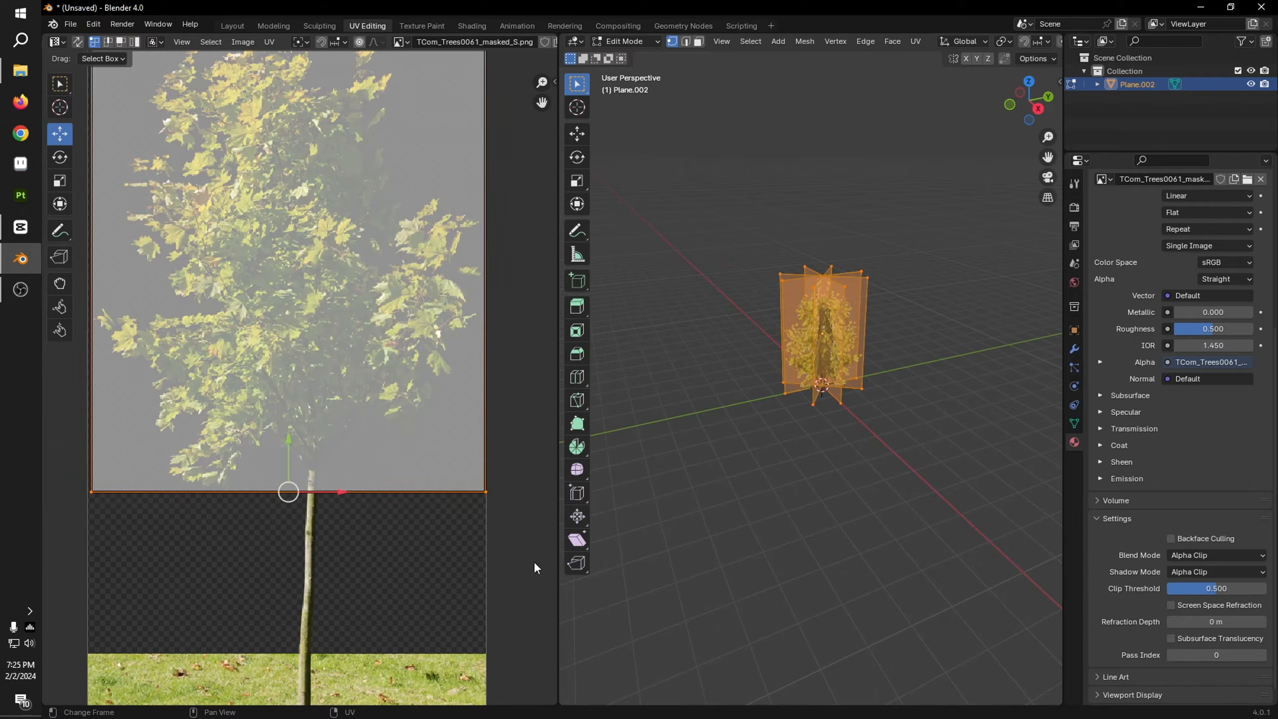
scroll(893, 435, up, 9)
middle_drag(881, 448, 910, 438)
scroll(910, 438, up, 4)
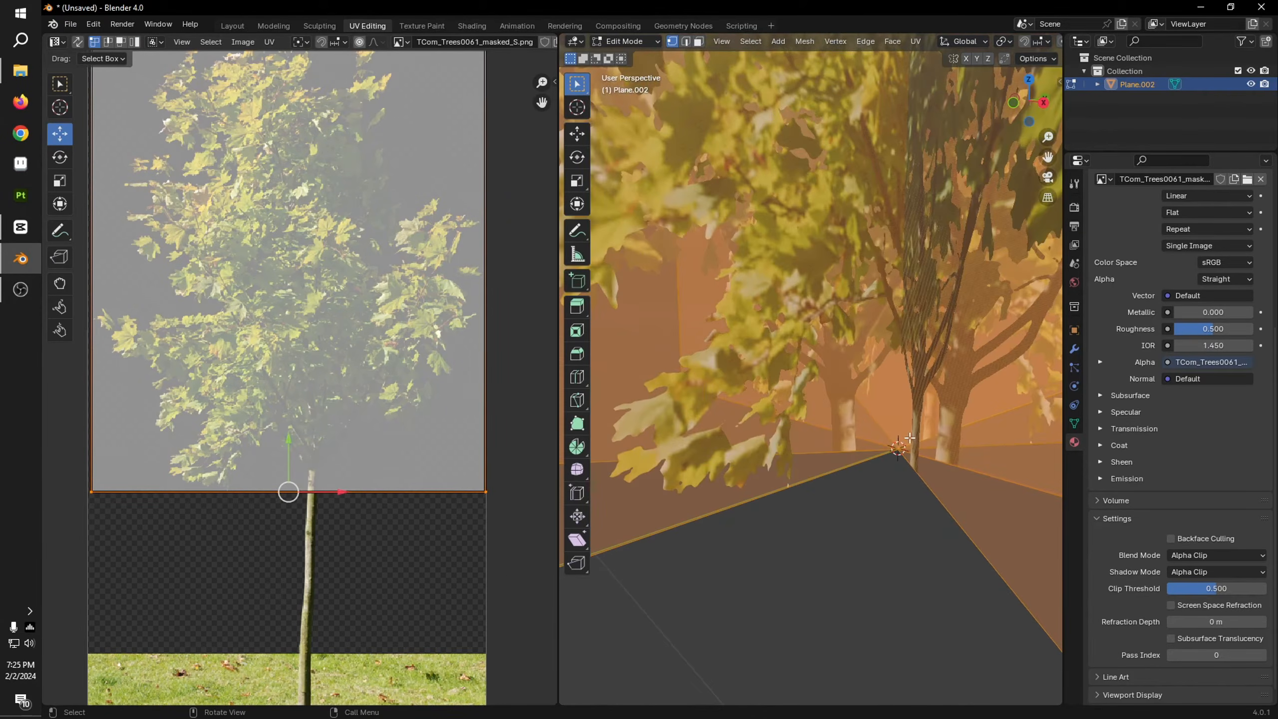
drag(337, 497, 355, 497)
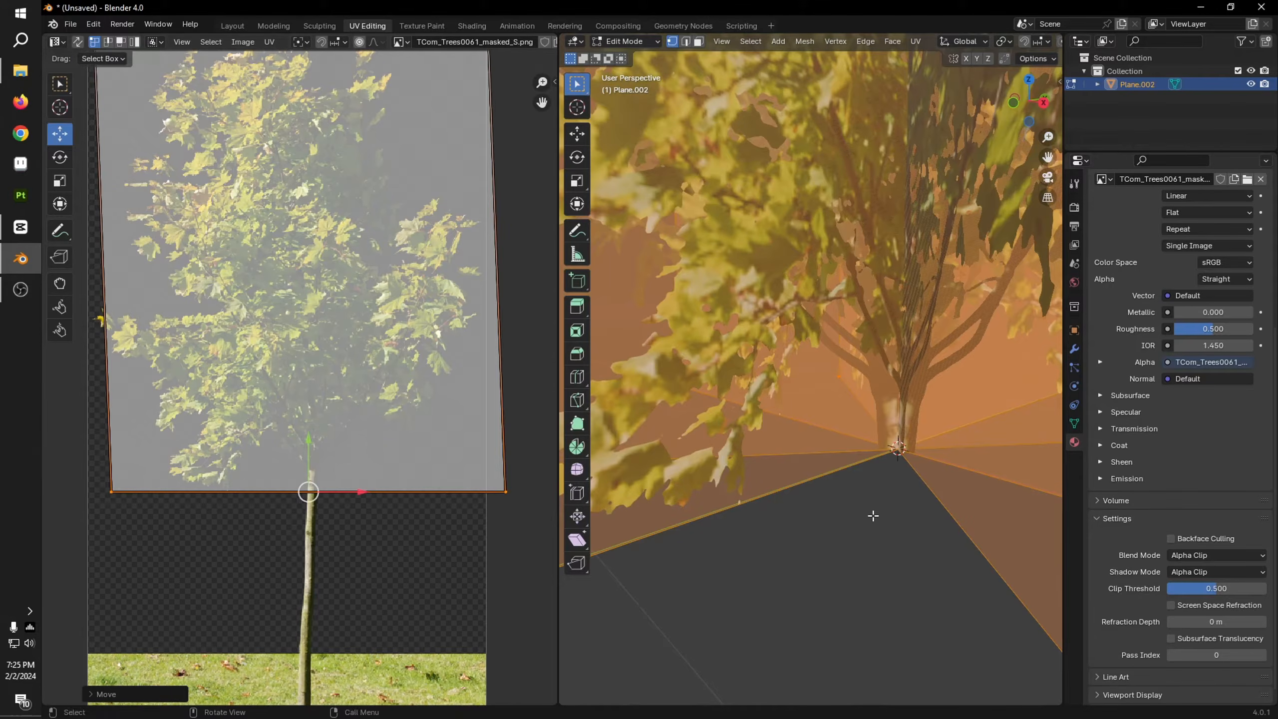
scroll(873, 516, down, 5)
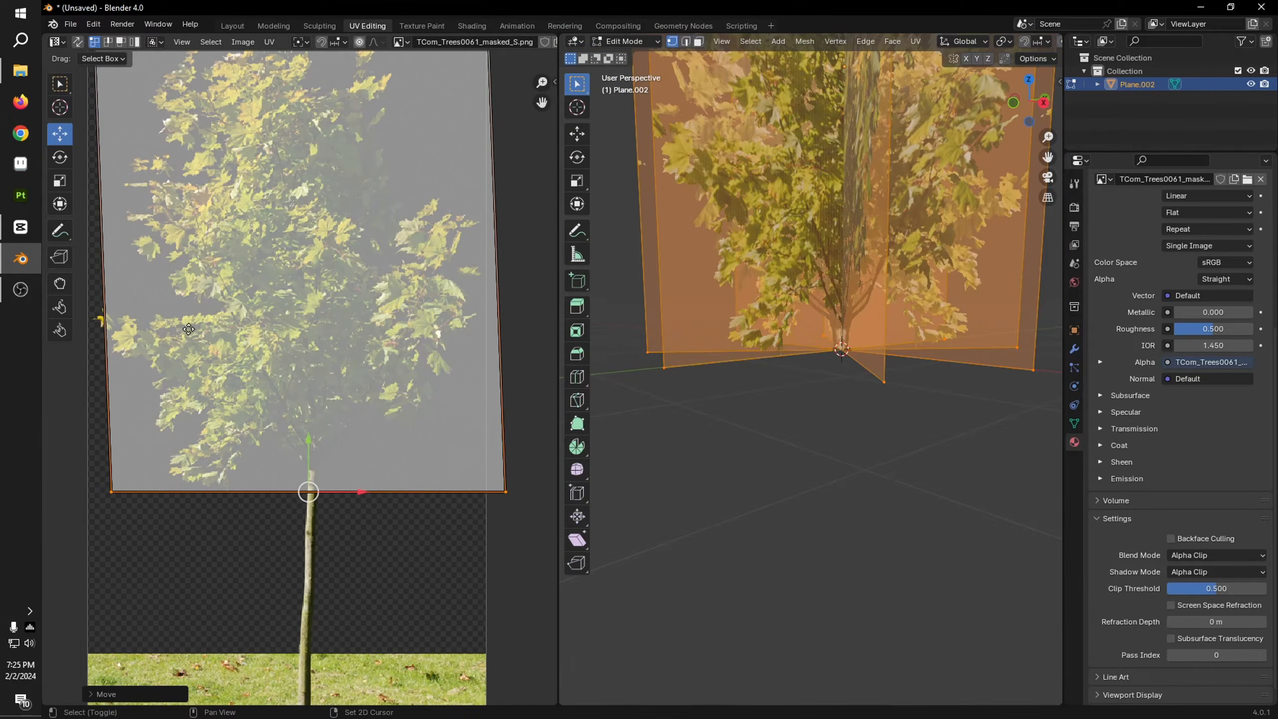
Step: Move the lower-left UV corner back to the left edge of the tree image
middle_drag(189, 329, 309, 343)
drag(206, 443, 289, 535)
scroll(267, 258, down, 3)
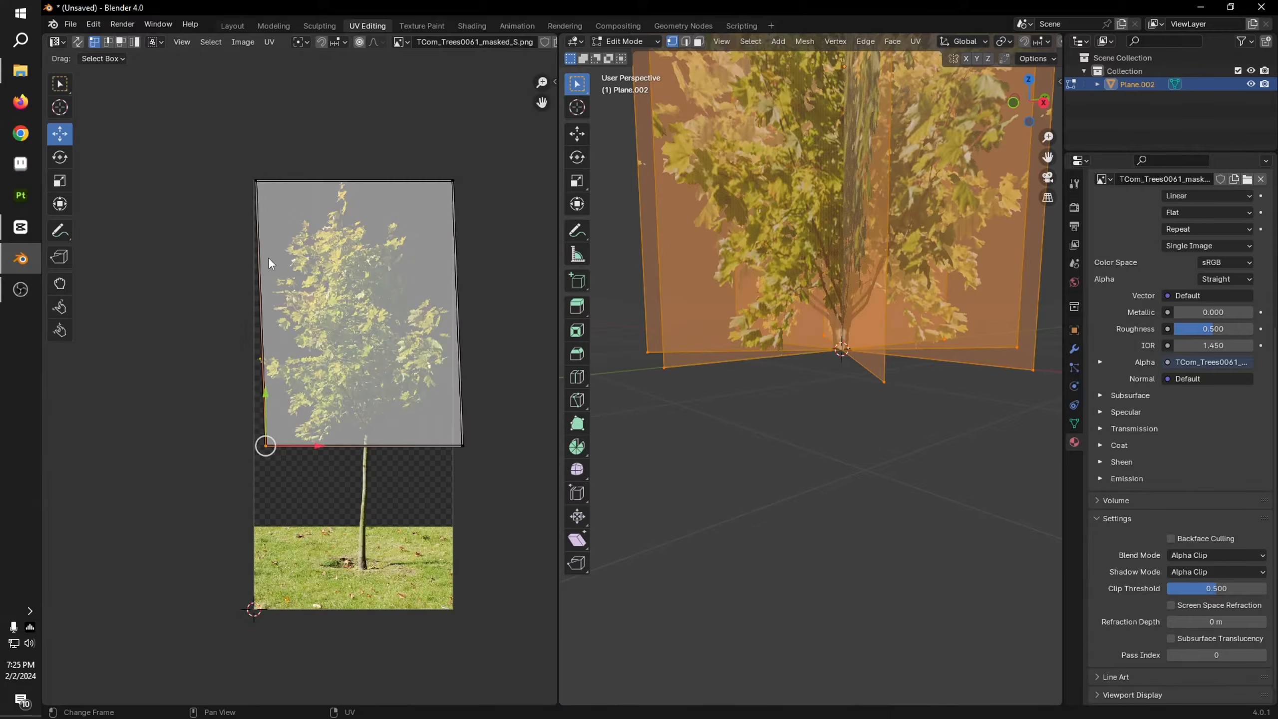
drag(317, 446, 306, 446)
scroll(782, 388, up, 3)
scroll(781, 387, up, 4)
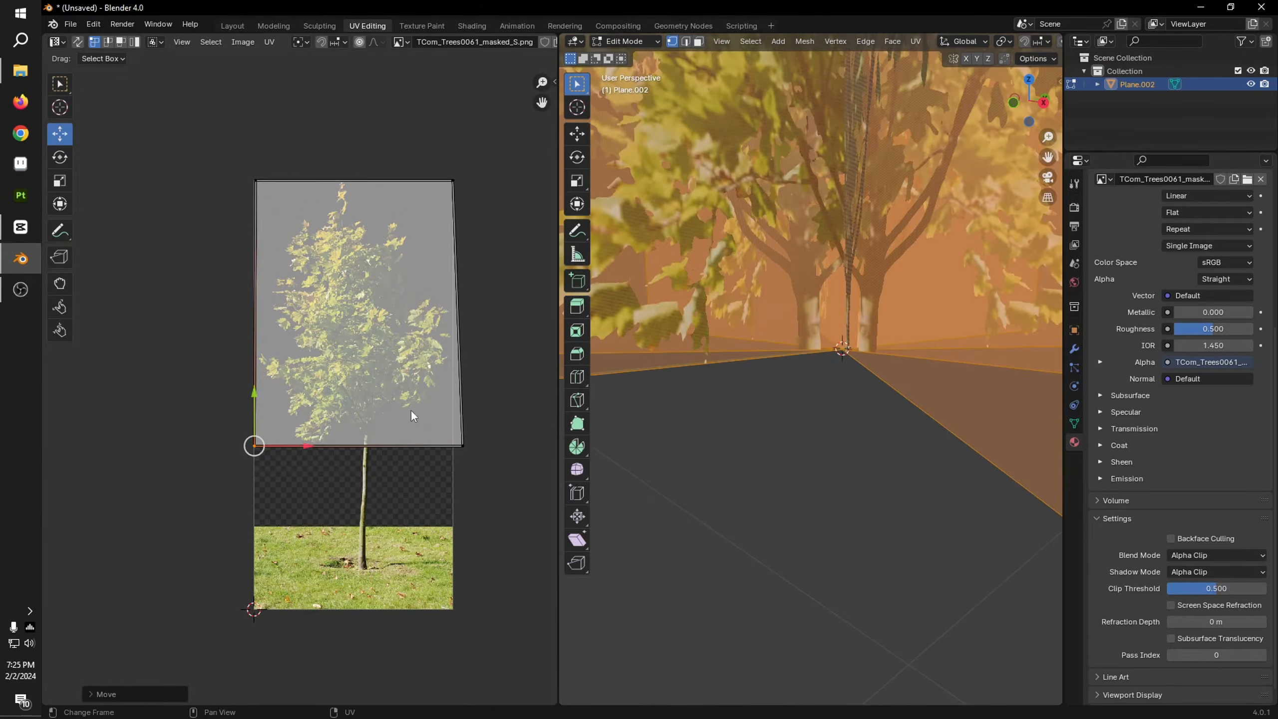
Step: Move the lower-right UV corner slightly farther outside the tree image and check the tree in Object Mode
click(463, 446)
drag(517, 446, 524, 445)
scroll(946, 347, down, 4)
key(Tab)
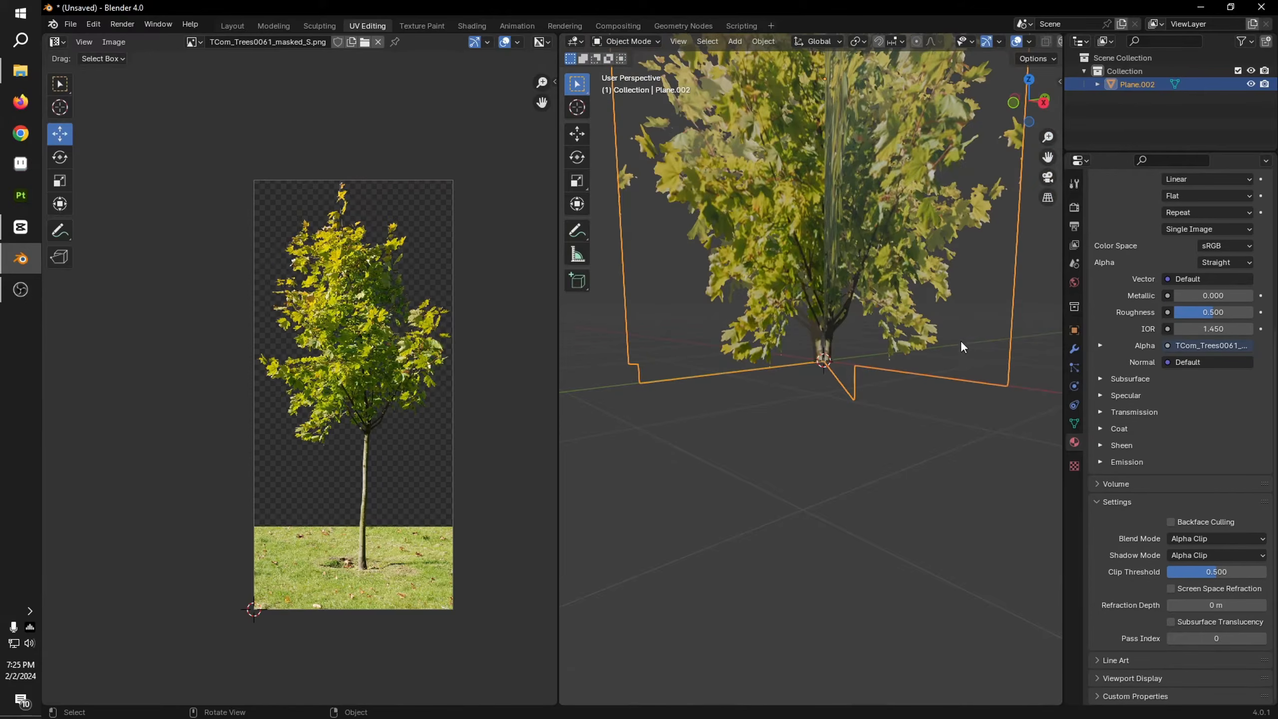
shift+middle_drag(960, 340, 924, 437)
scroll(936, 392, down, 2)
shift+middle_drag(949, 331, 928, 383)
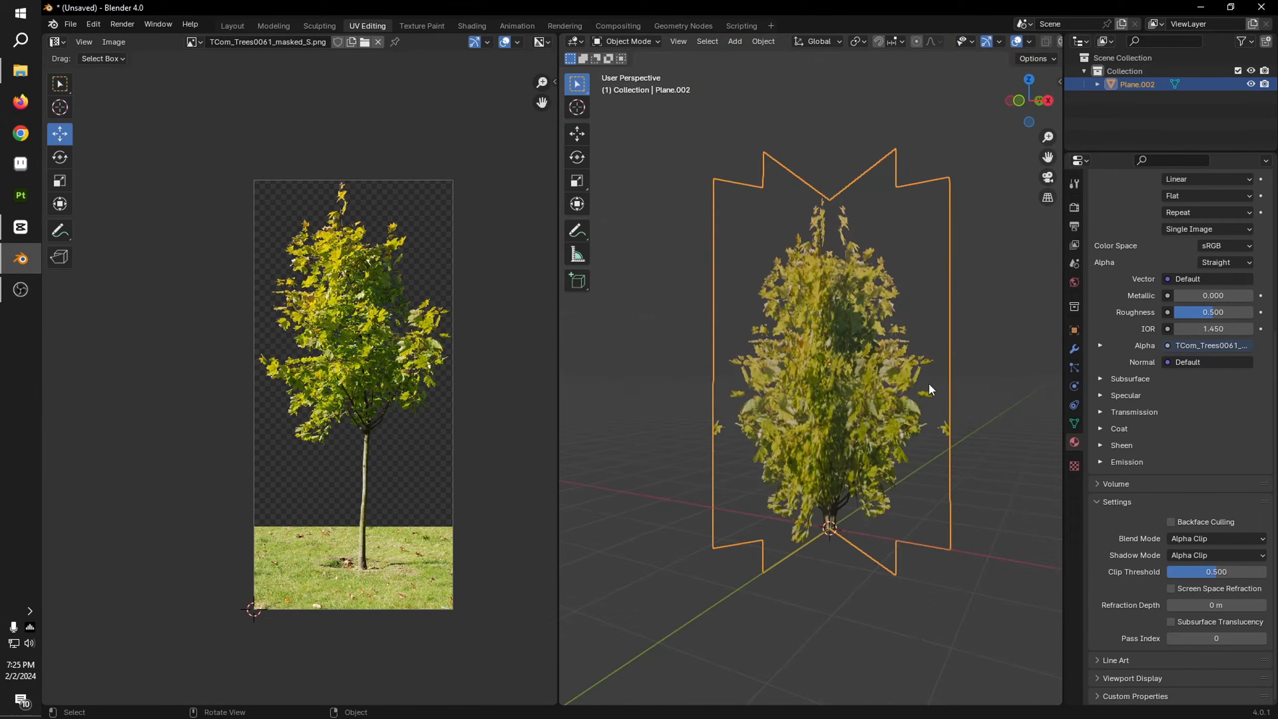
shift+middle_drag(925, 453, 910, 387)
scroll(935, 373, up, 4)
Step: Pull the lower-right UV corner back inward to just beyond the right edge of the tree image
key(Tab)
scroll(542, 476, up, 2)
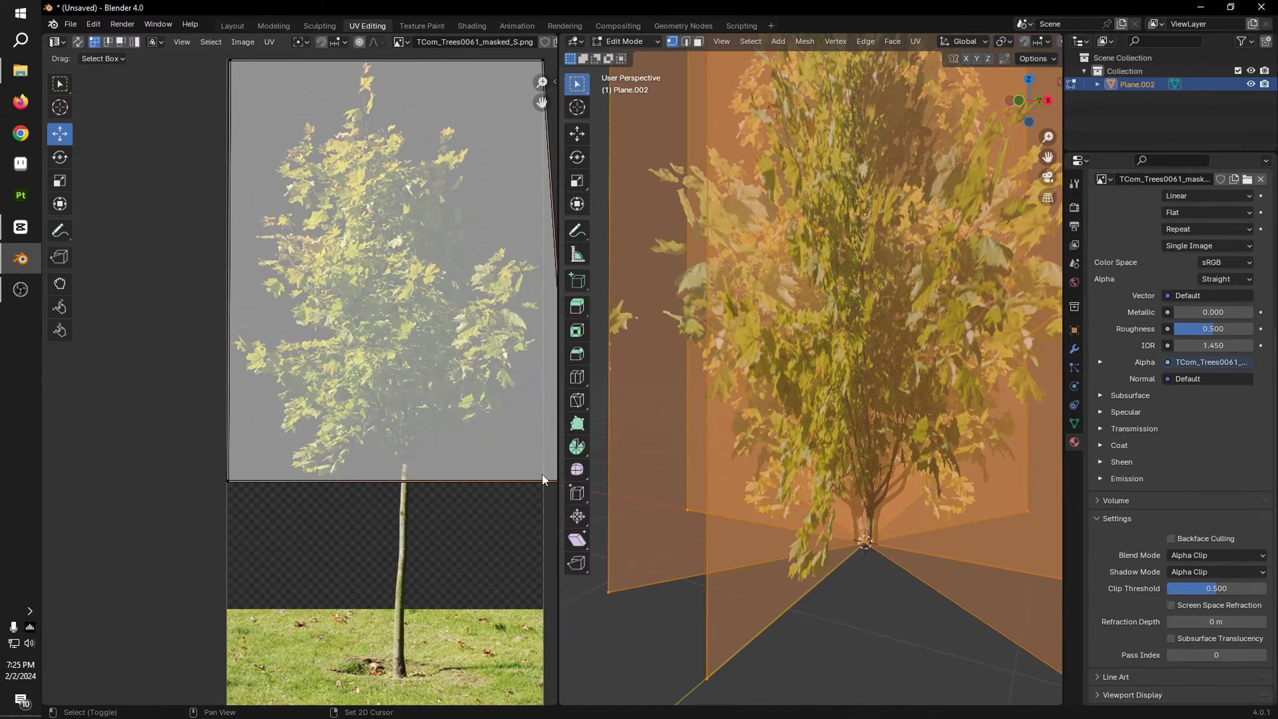
middle_drag(542, 475, 327, 431)
drag(385, 436, 354, 435)
shift+middle_drag(379, 493, 389, 400)
click(347, 419)
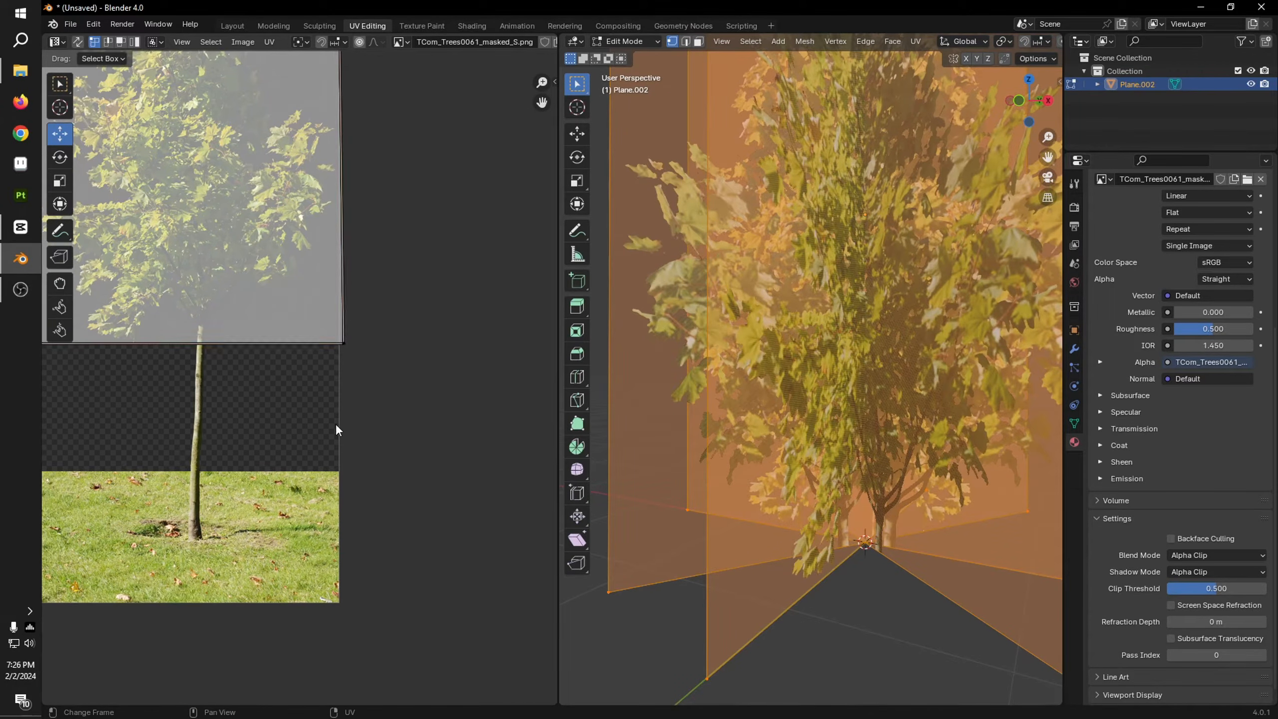
Step: Narrow the planes' bottom UV edge, move its right corner back to the tree image's right edge, and check the crown in Object Mode
scroll(303, 393, down, 2)
drag(385, 378, 44, 327)
scroll(876, 543, up, 4)
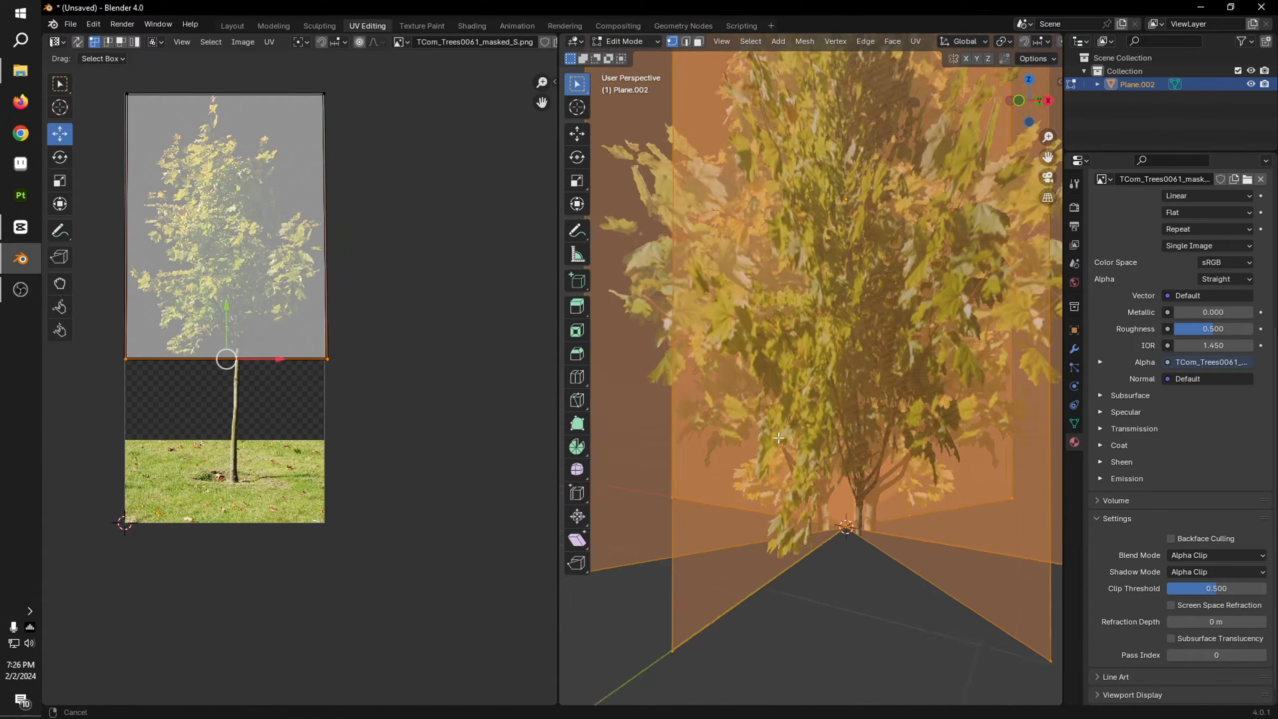
key(s)
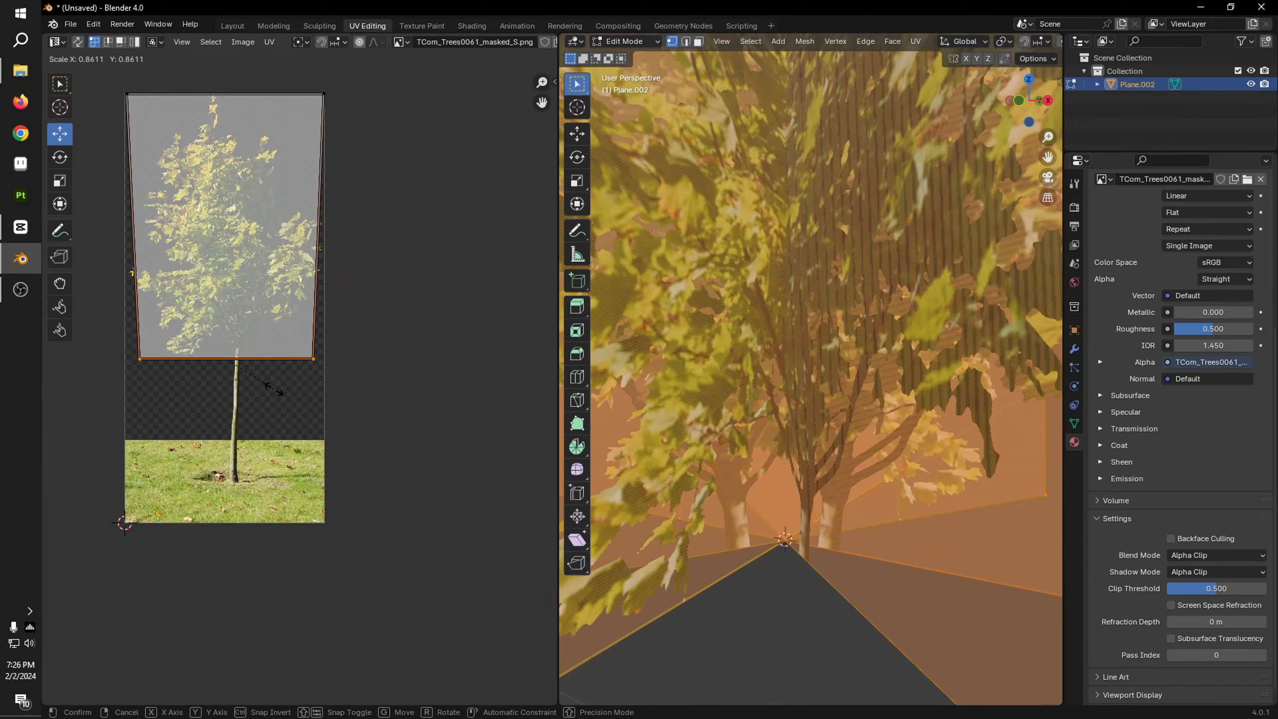
click(291, 384)
drag(274, 360, 280, 363)
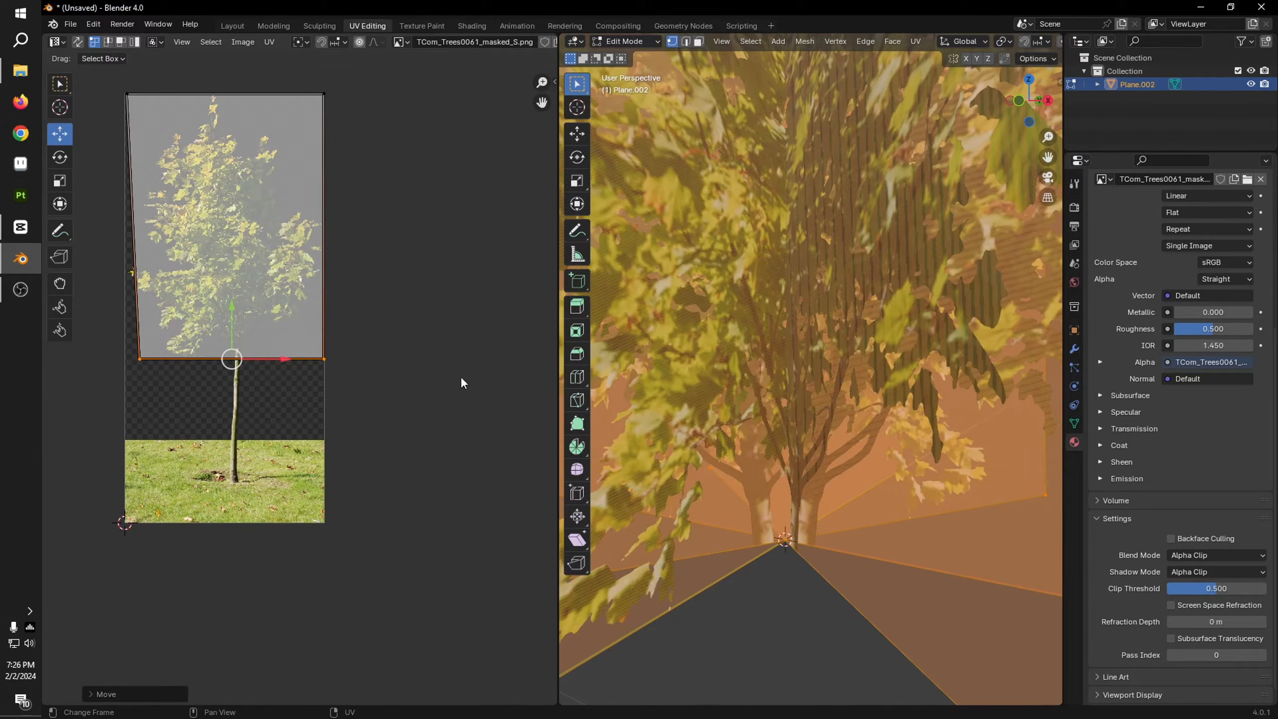
key(Tab)
scroll(844, 450, down, 5)
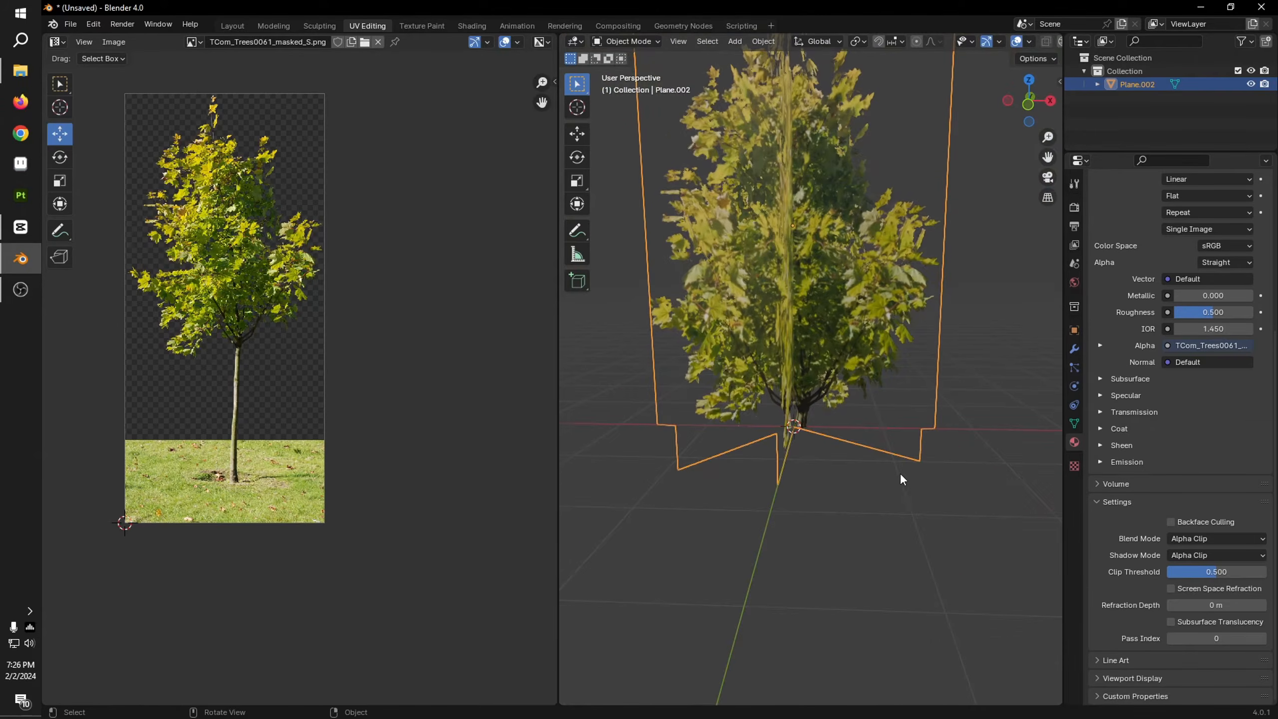
click(909, 491)
middle_drag(873, 488, 834, 336)
scroll(904, 458, up, 4)
scroll(900, 369, down, 3)
Step: Set the tree material's roughness to 1.000 and its specular IOR level to 0.000
click(809, 273)
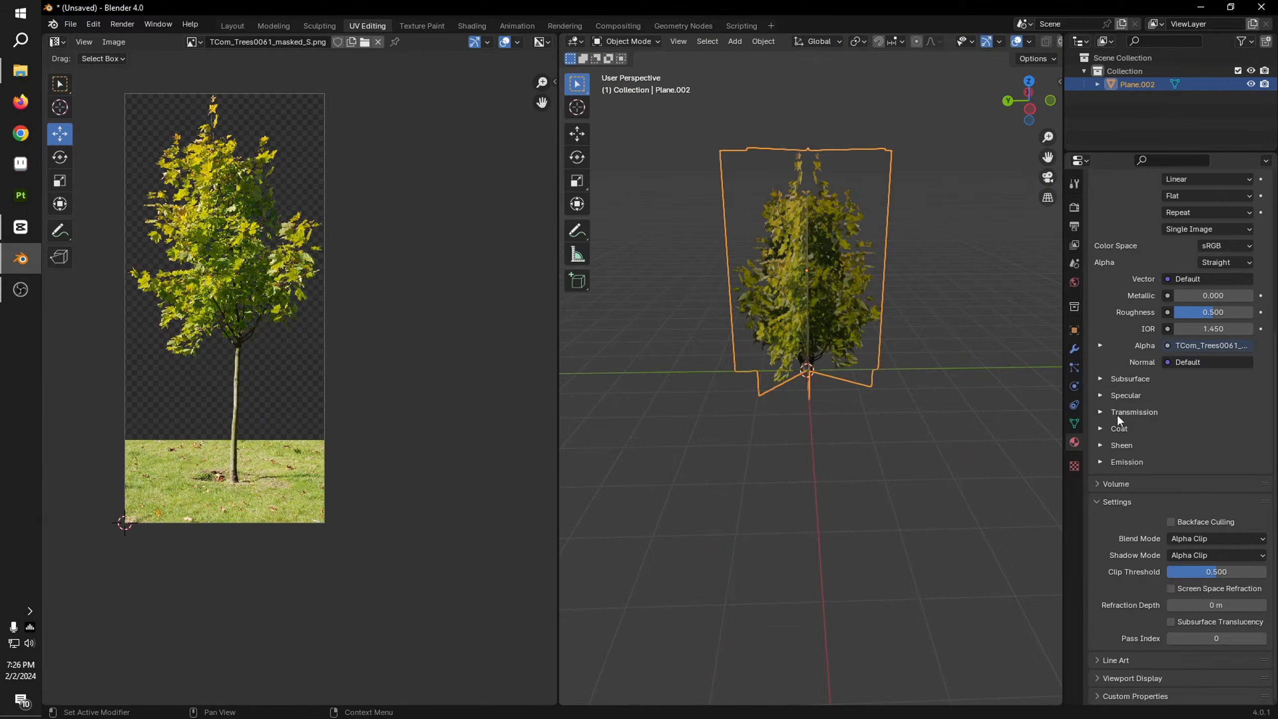
scroll(1173, 335, up, 2)
drag(1219, 365, 1255, 366)
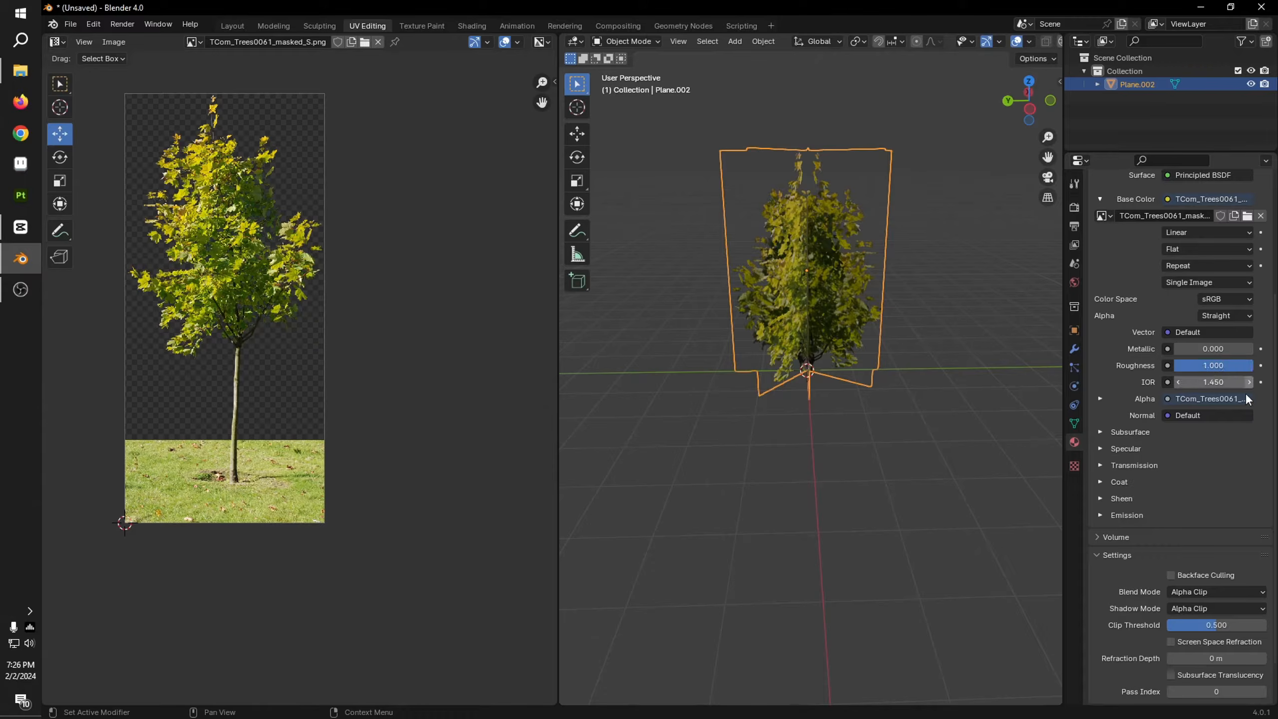
click(1130, 451)
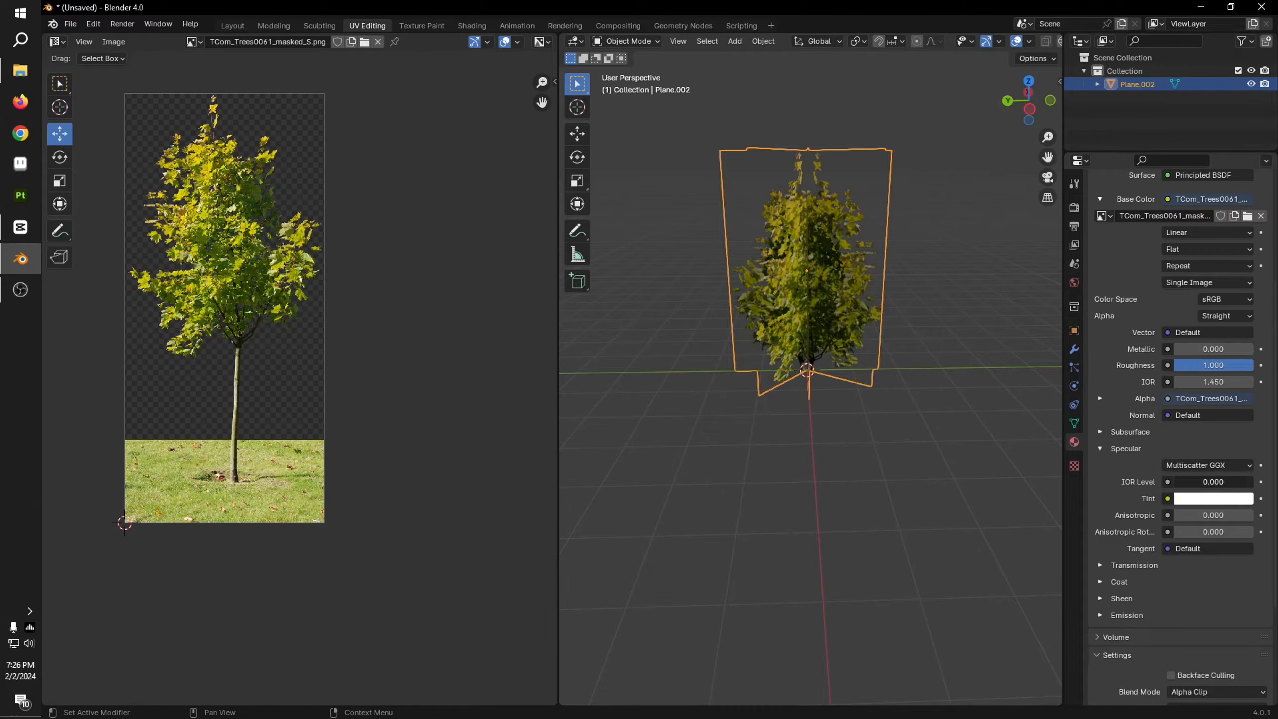
click(988, 339)
middle_drag(988, 339, 817, 329)
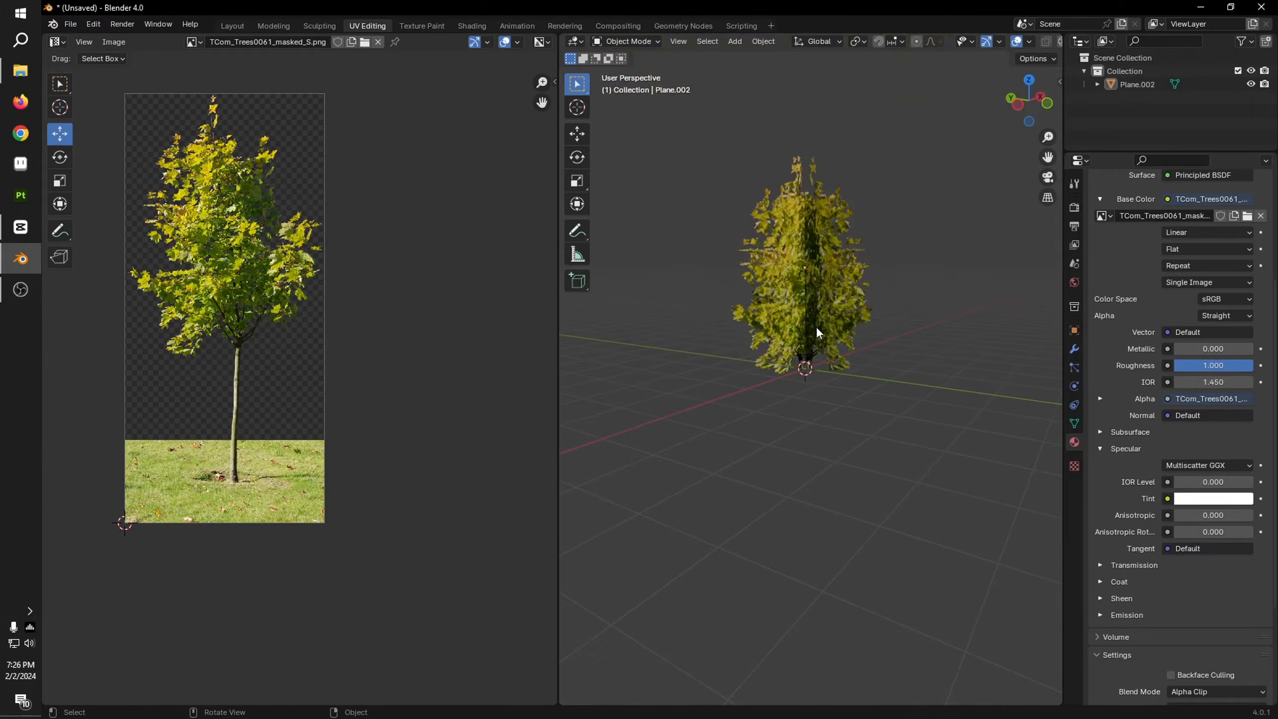
scroll(816, 333, up, 3)
Step: In the Layout workspace, raise the tree crown straight up along Z in the right orthographic view, leaving room for a trunk
click(228, 25)
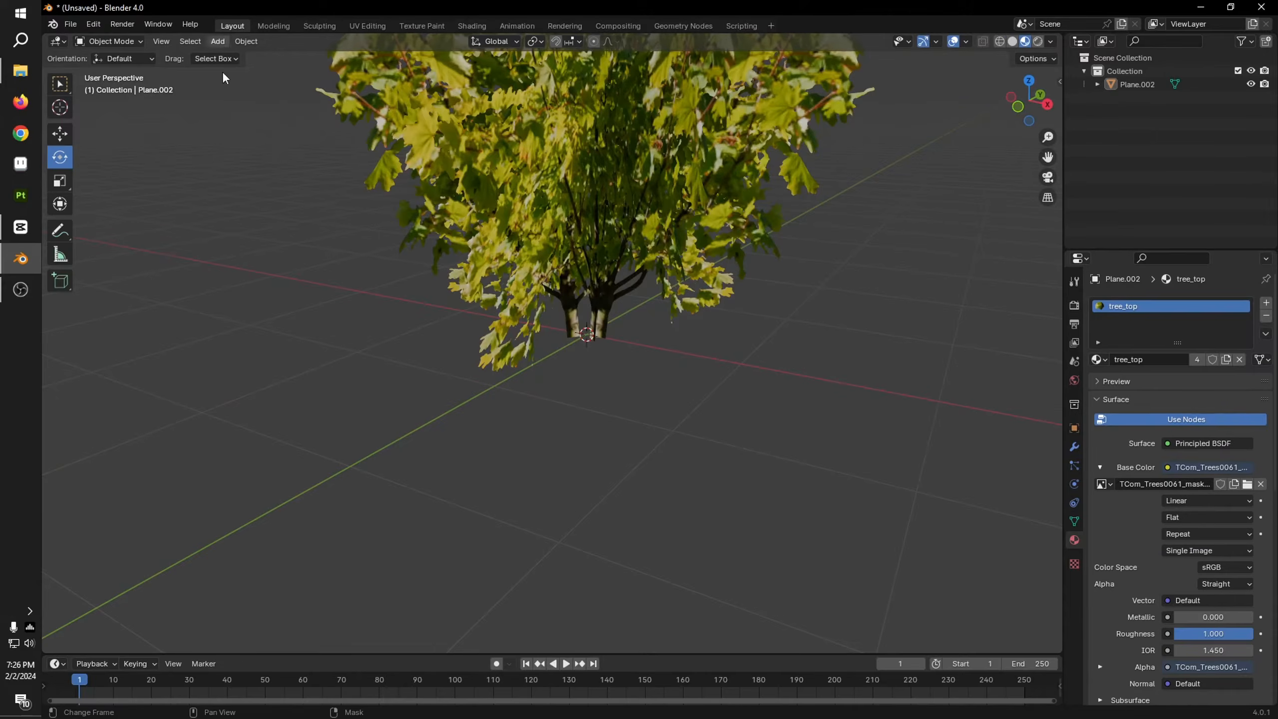
scroll(605, 305, down, 6)
click(595, 290)
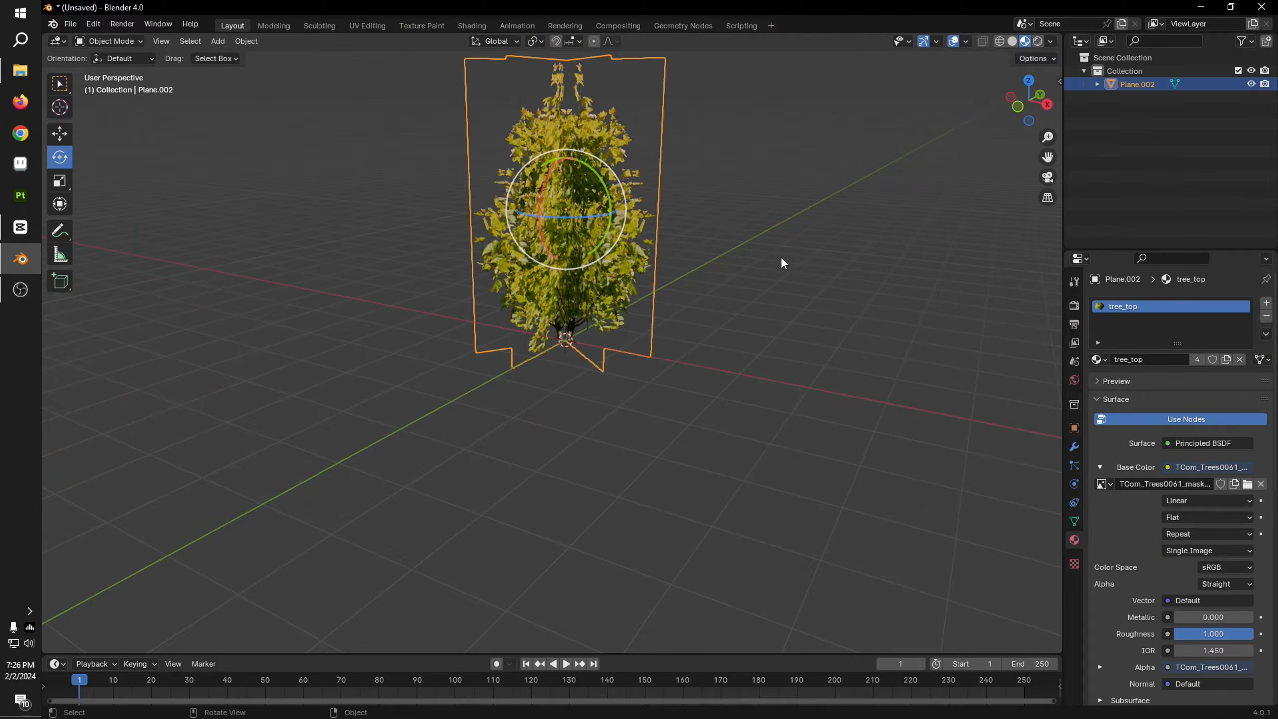
click(1049, 109)
click(60, 135)
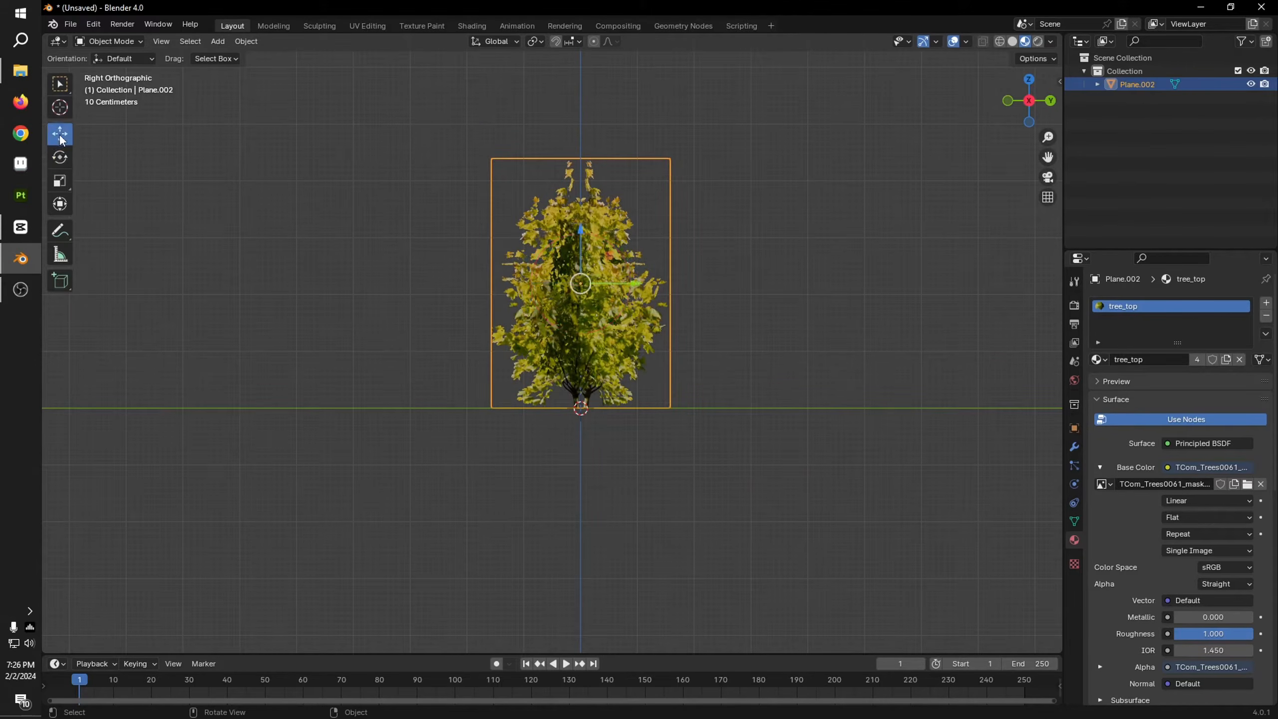
drag(581, 240, 582, 67)
click(631, 362)
scroll(633, 367, up, 3)
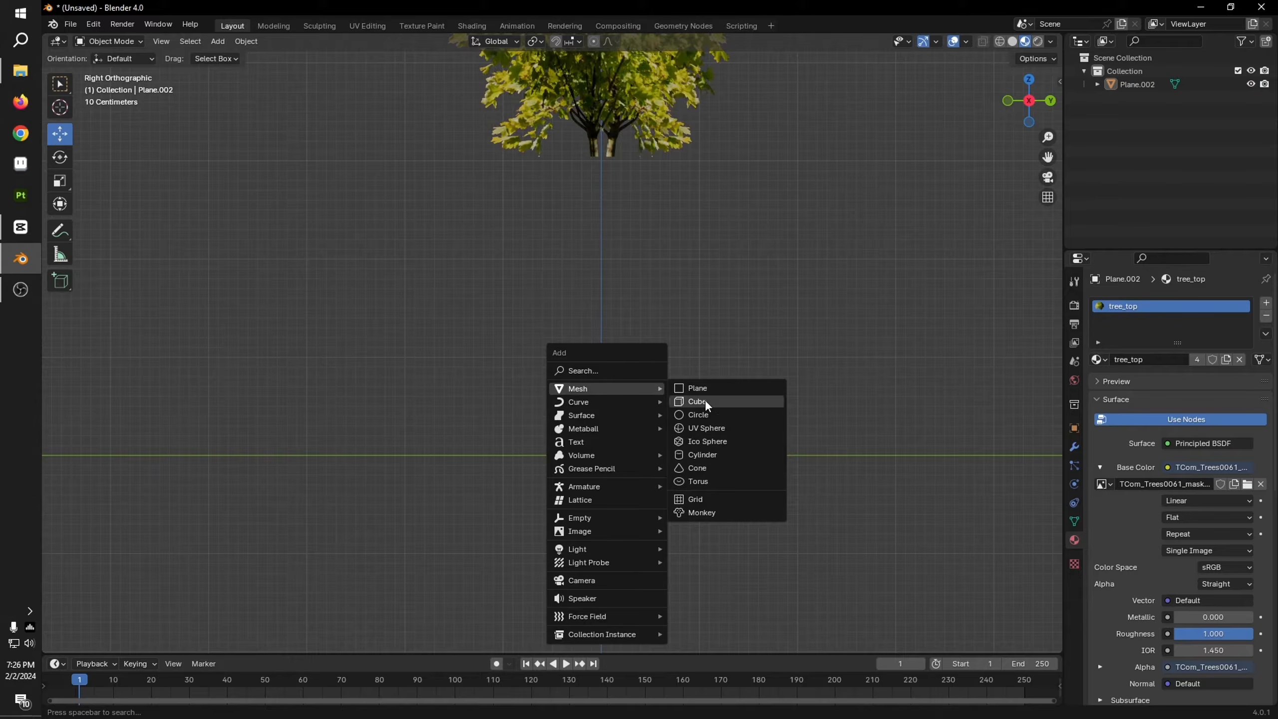
click(714, 454)
middle_drag(711, 417, 724, 467)
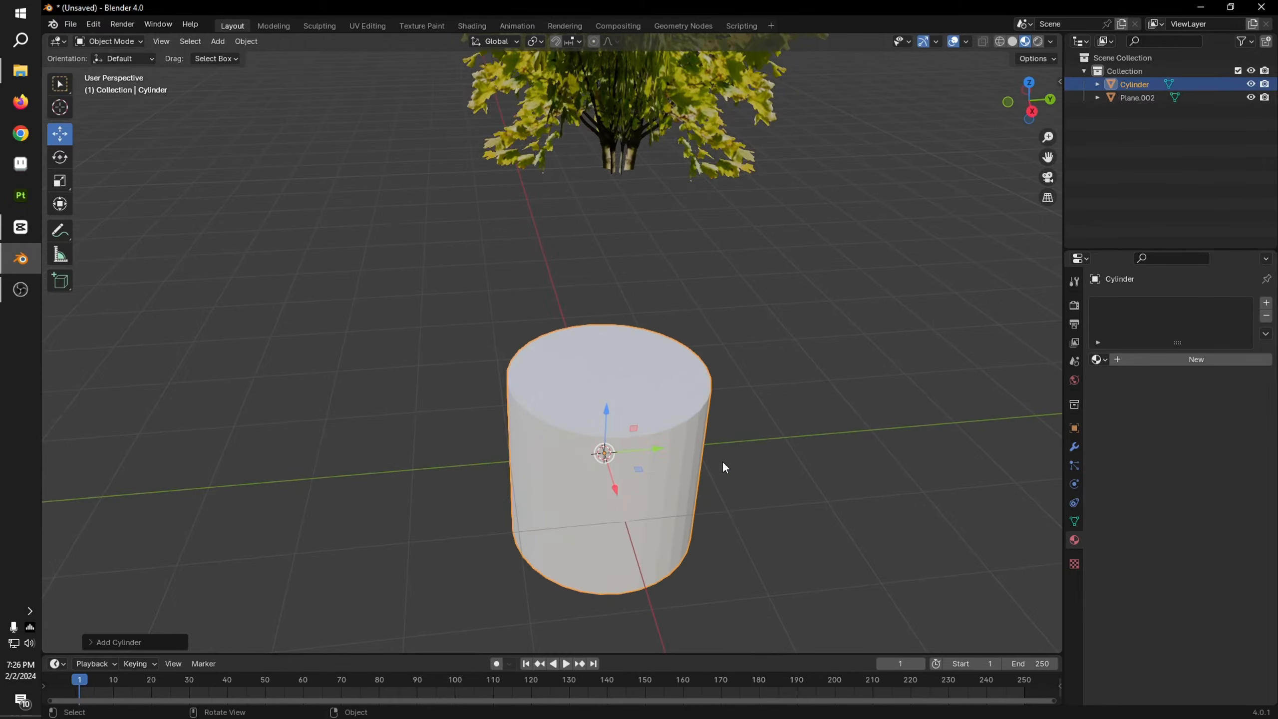
key(s)
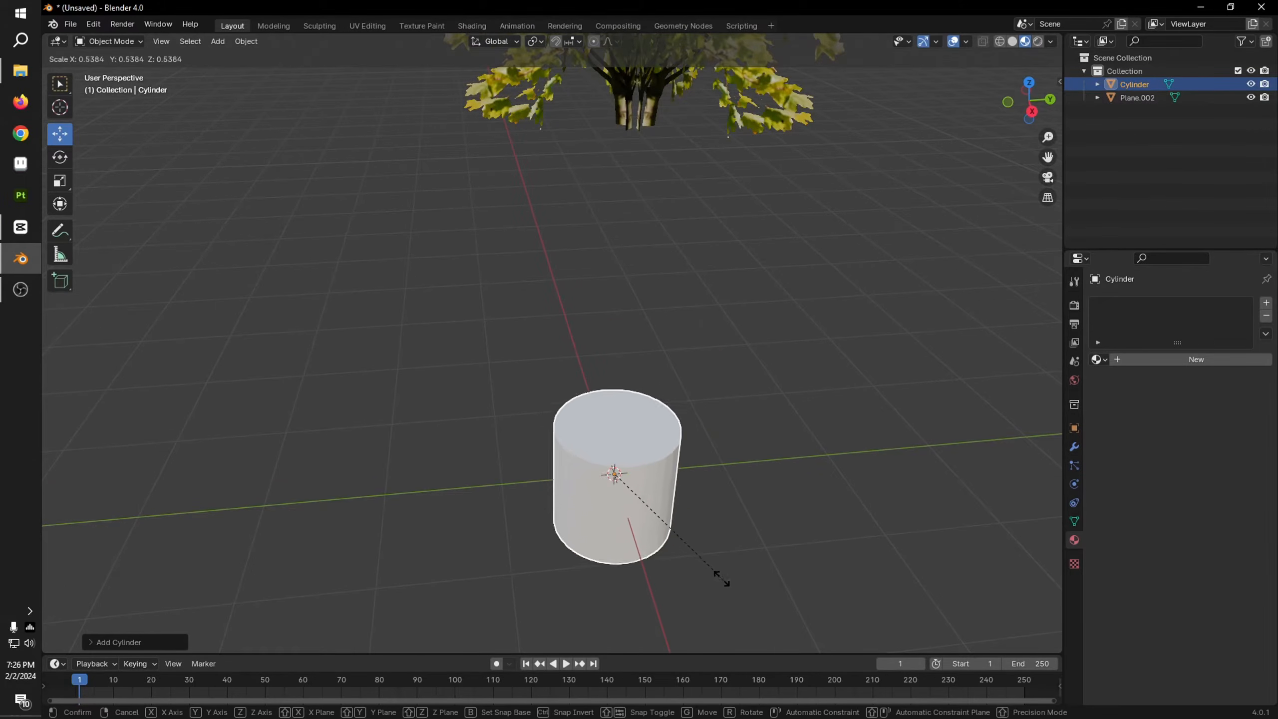
click(624, 490)
key(s)
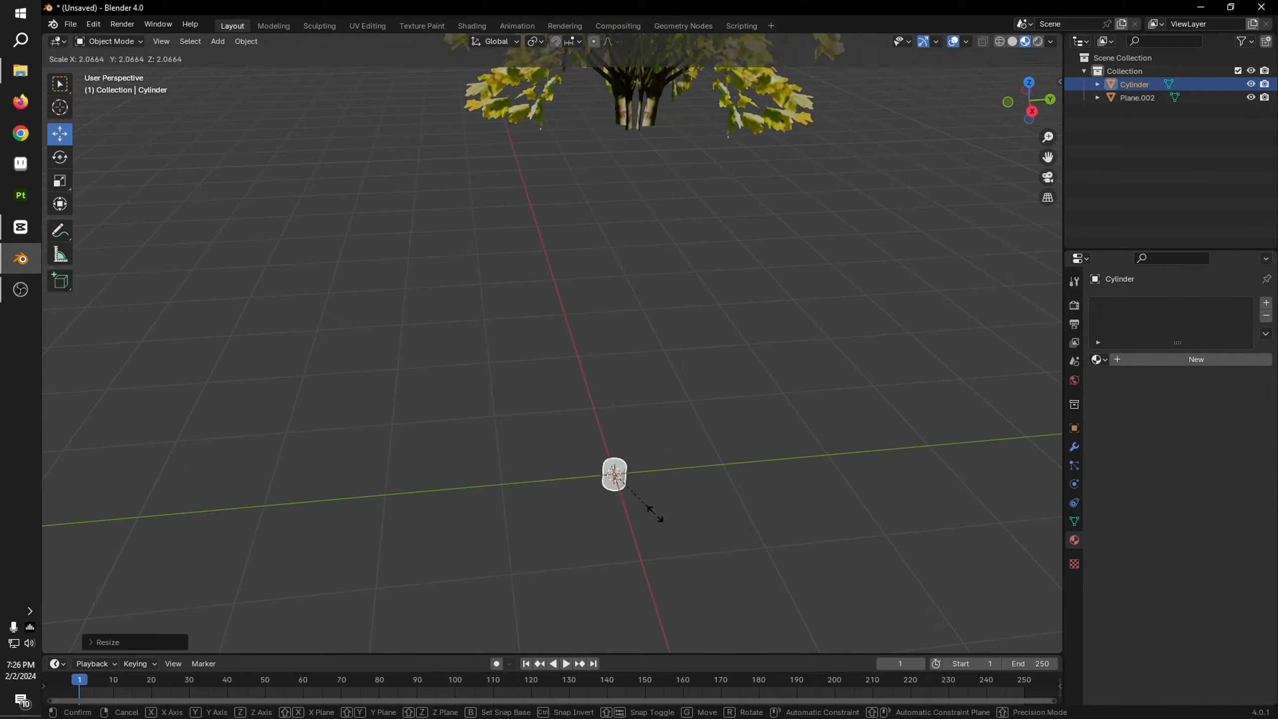
click(649, 513)
click(1029, 83)
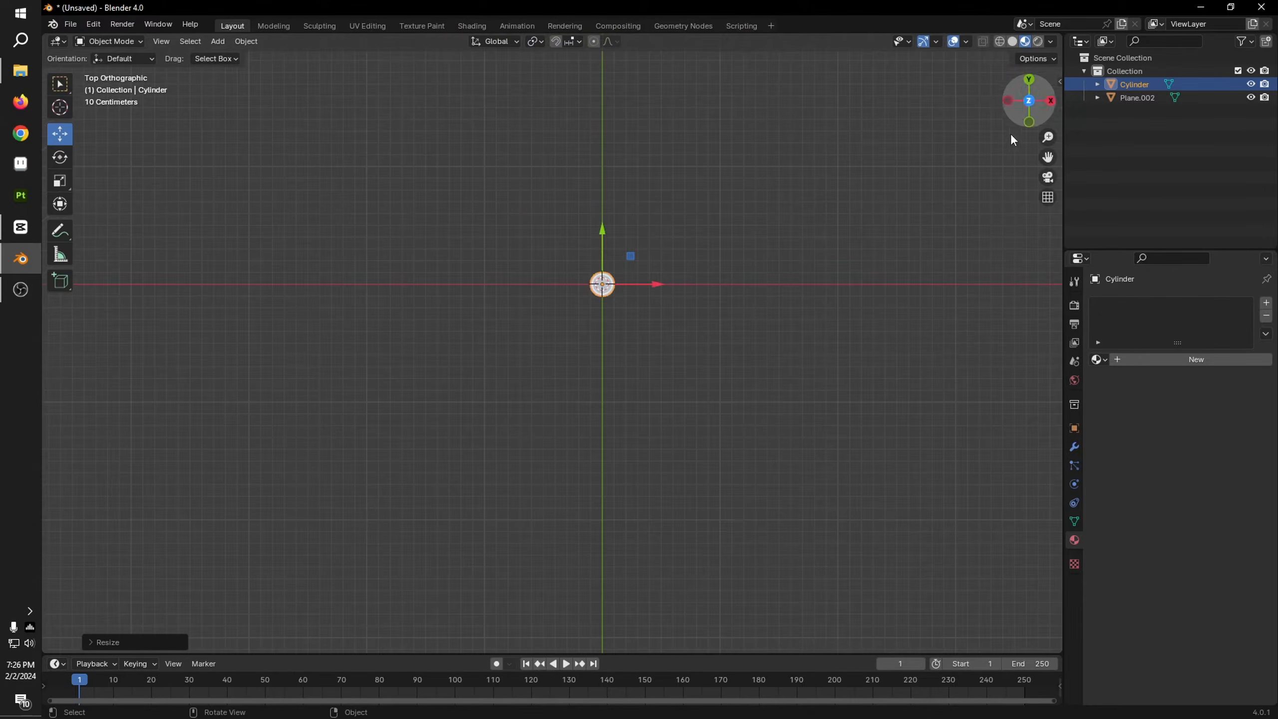
middle_drag(932, 365, 767, 380)
scroll(891, 418, down, 5)
key(Tab)
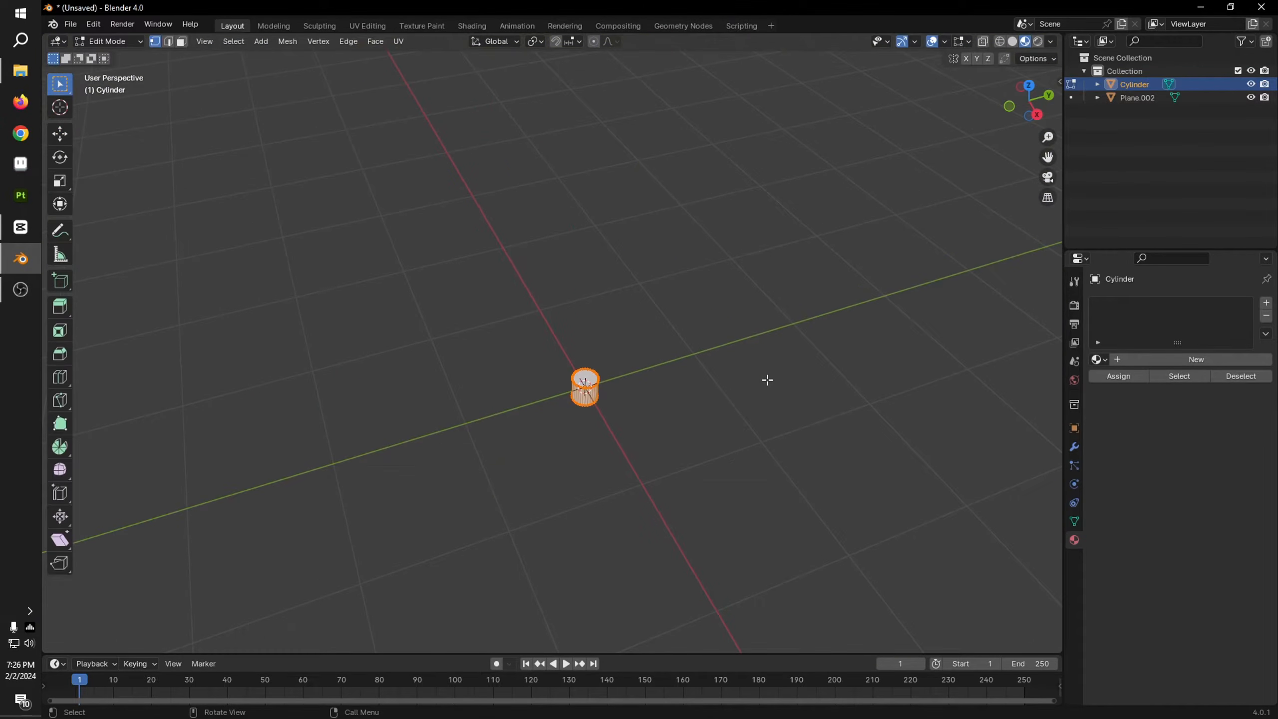
key(Tab)
middle_drag(755, 425, 749, 377)
middle_drag(764, 282, 782, 392)
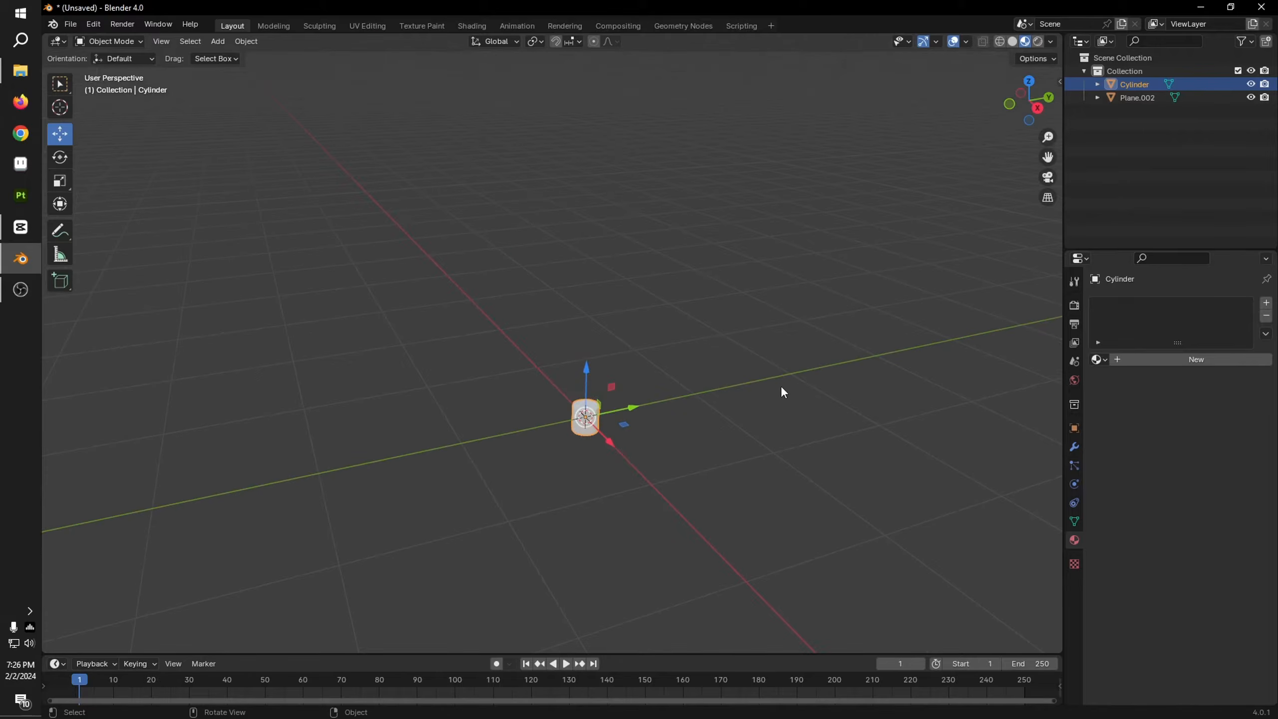
key(ctrl+z)
key(ctrl+z)
key(ctrl+z)
key(ctrl+z)
key(ctrl+z)
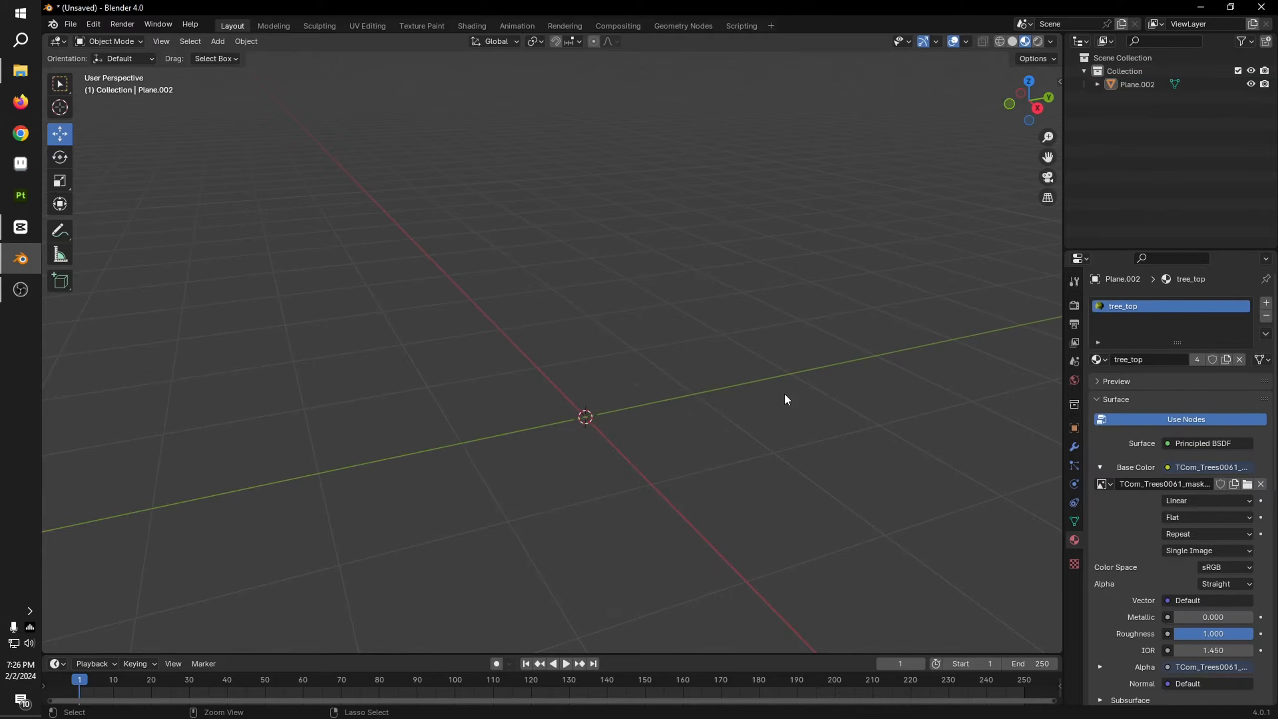
Step: Add a mesh cylinder at the world origin beneath the tree crown
scroll(783, 398, down, 4)
middle_drag(781, 402, 769, 404)
key(shift+a)
mouse_move(659, 406)
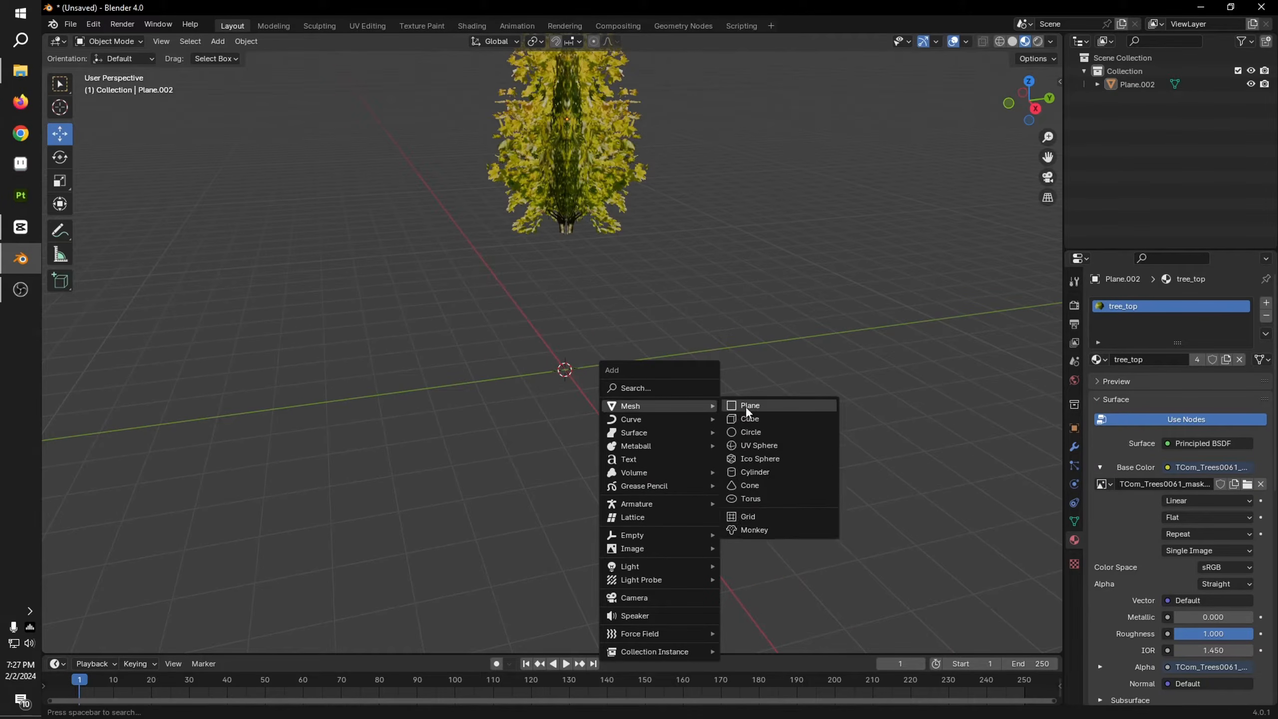
click(764, 472)
scroll(738, 440, up, 5)
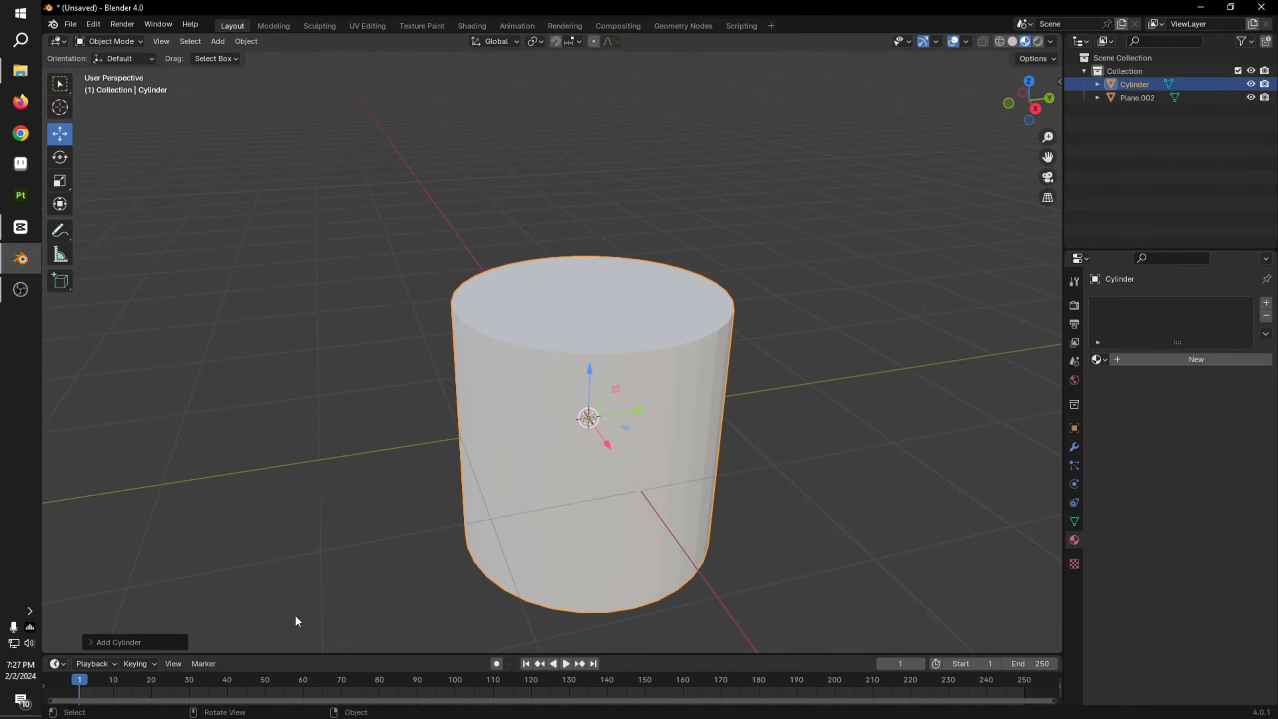
Step: Set the new cylinder's vertex count to 5 for a low-poly trunk
click(108, 647)
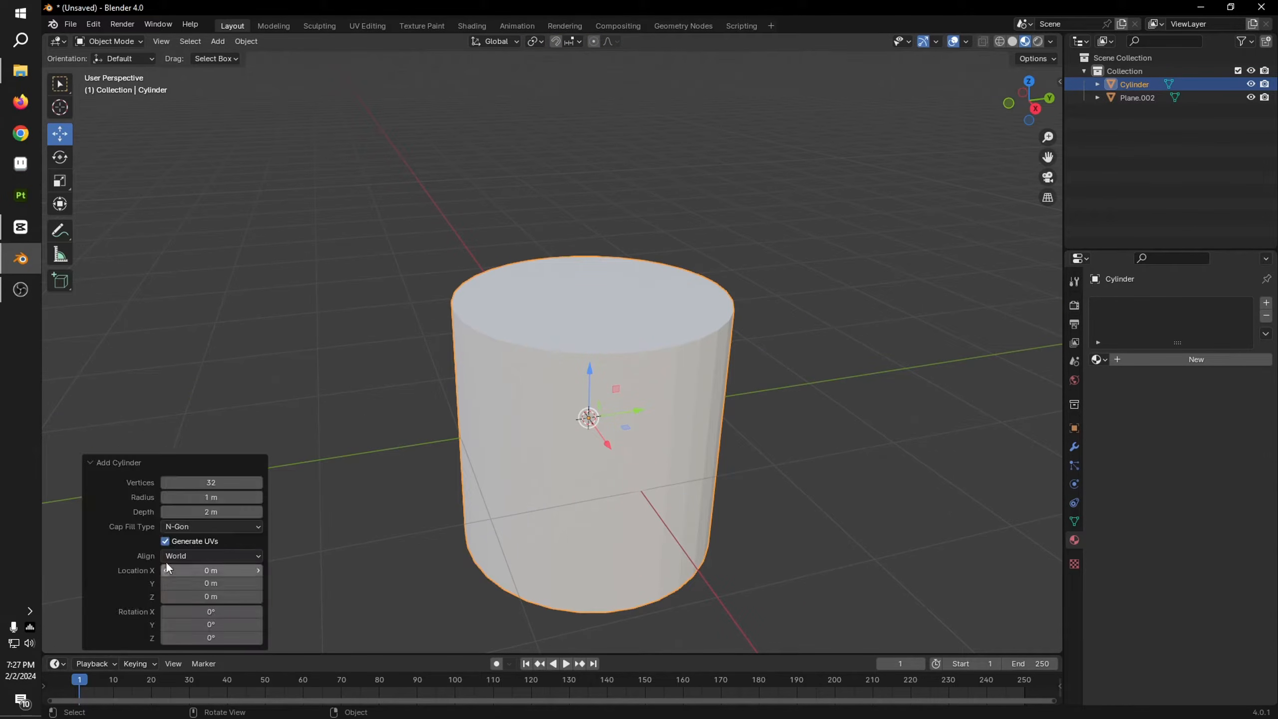
mouse_move(192, 487)
mouse_down()
mouse_move(150, 487)
mouse_move(196, 487)
mouse_up()
middle_drag(282, 487, 562, 498)
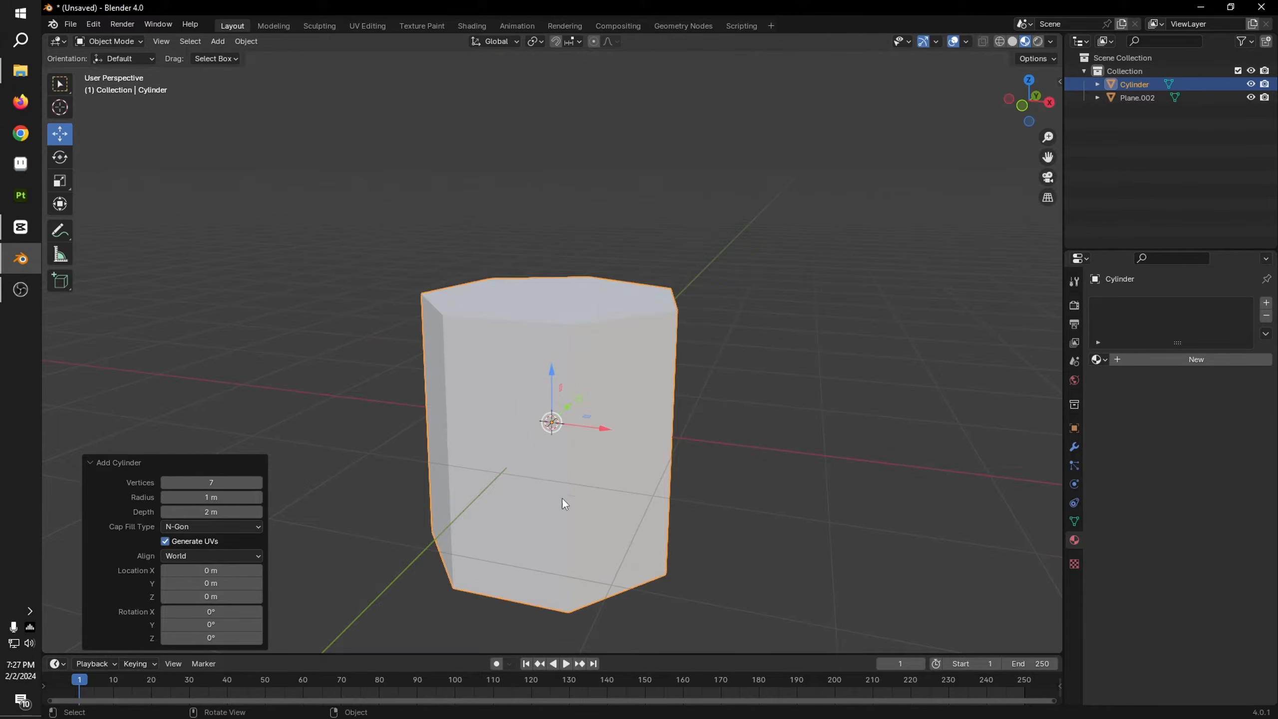
click(215, 483)
text(5)
key(Return)
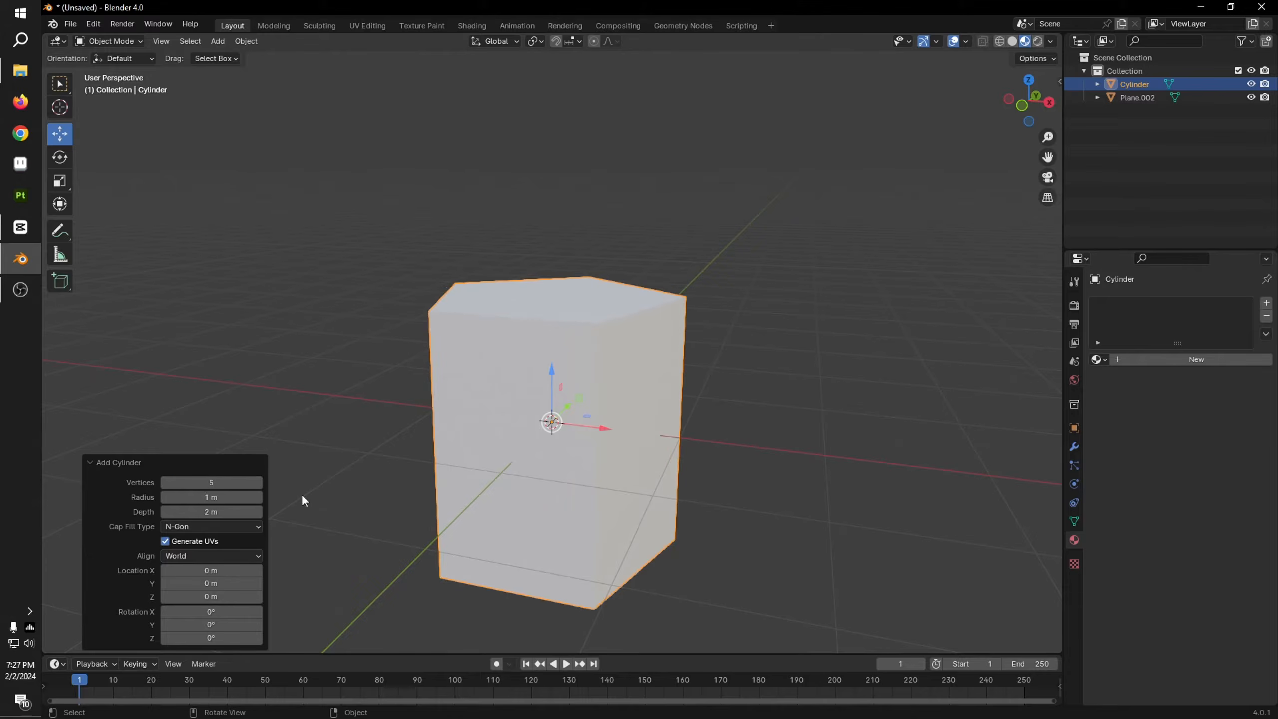
middle_drag(303, 499, 745, 405)
click(680, 386)
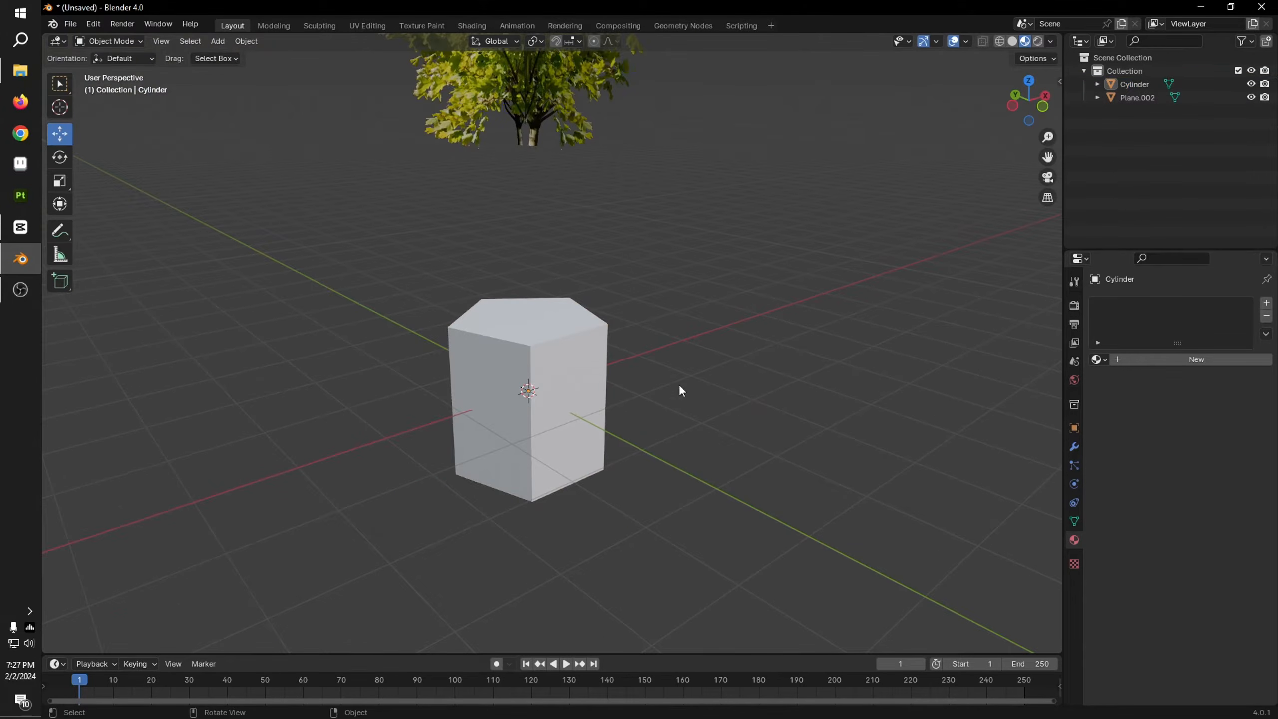
Step: Scale the five-sided cylinder down uniformly to about 0.132 for the trunk's thickness
click(586, 420)
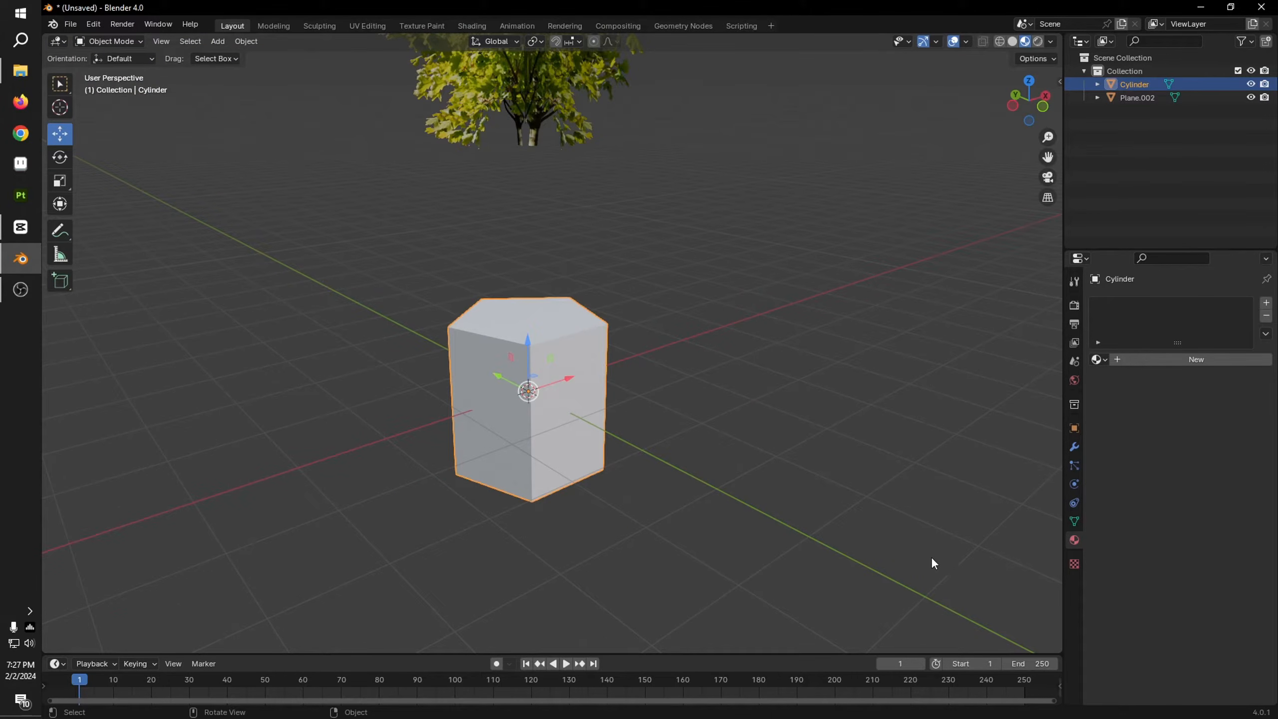
key(s)
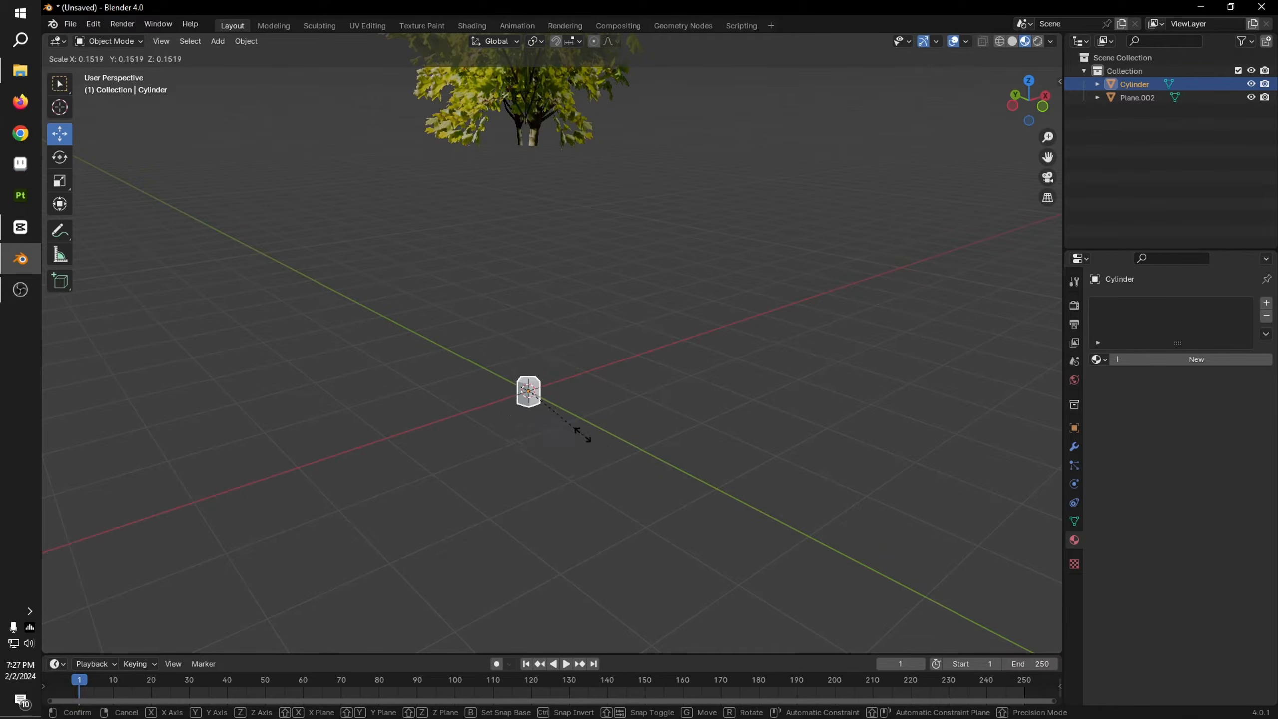
click(567, 422)
middle_drag(568, 423, 562, 419)
scroll(562, 418, up, 4)
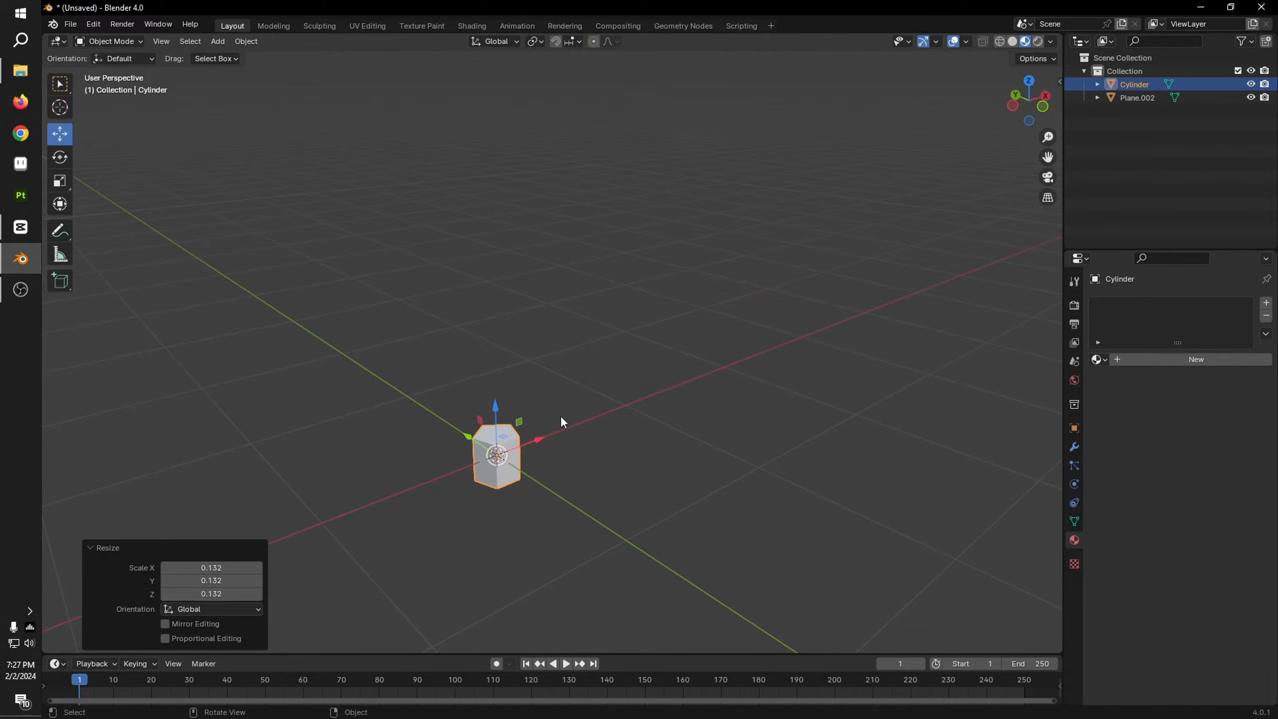
Step: Enter Edit Mode on the small cylinder, switch to face selection and select its top face
key(Tab)
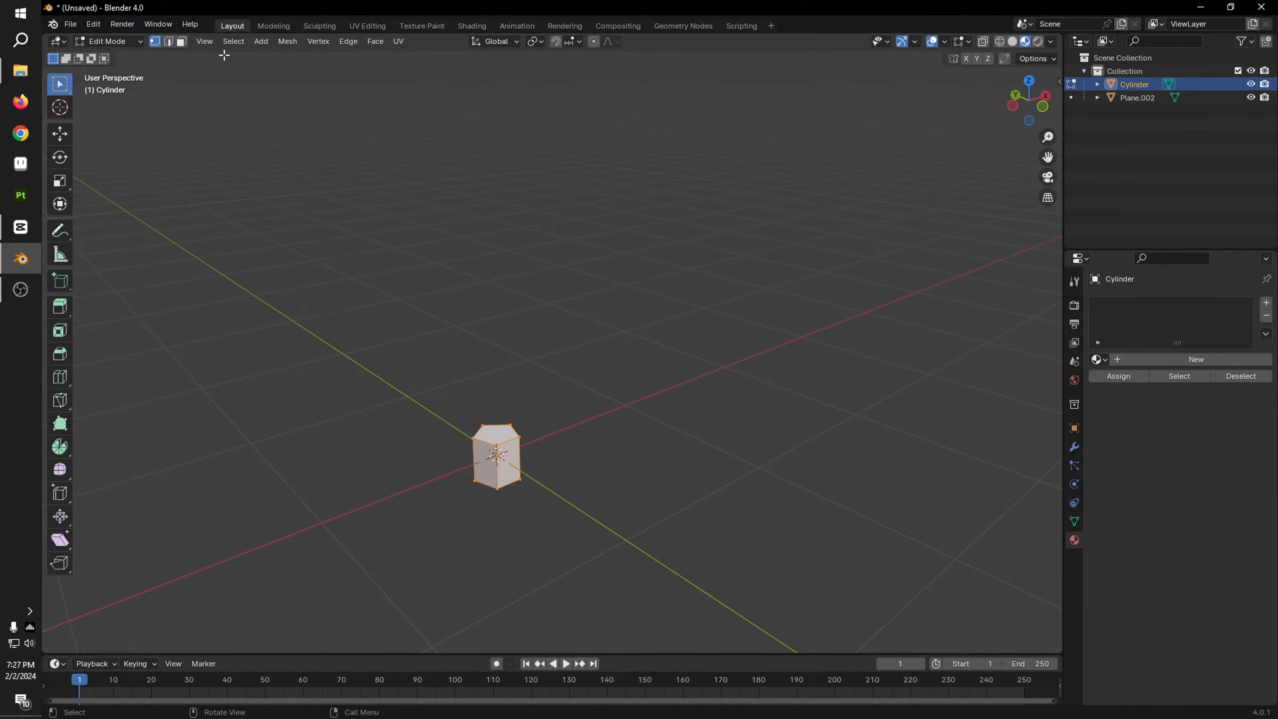
click(181, 42)
key(1)
key(2)
key(3)
key(1)
key(2)
key(3)
middle_drag(578, 405, 566, 360)
click(537, 340)
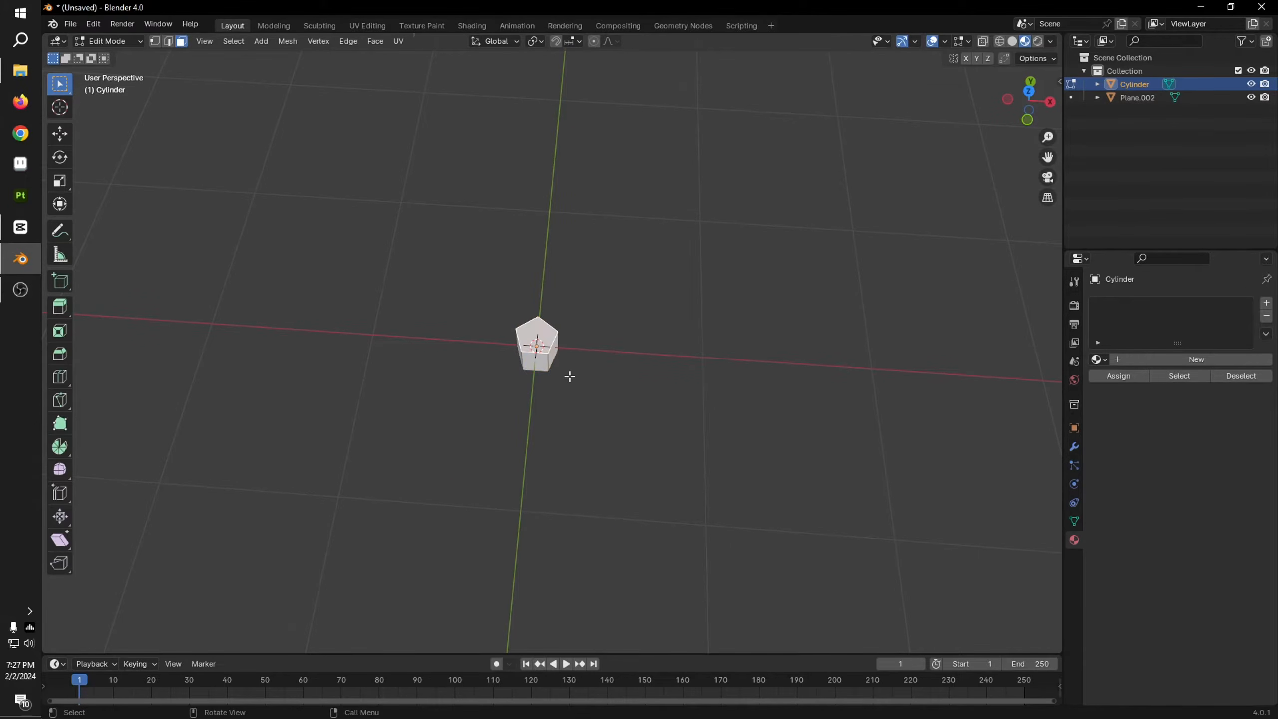
middle_drag(553, 416, 556, 385)
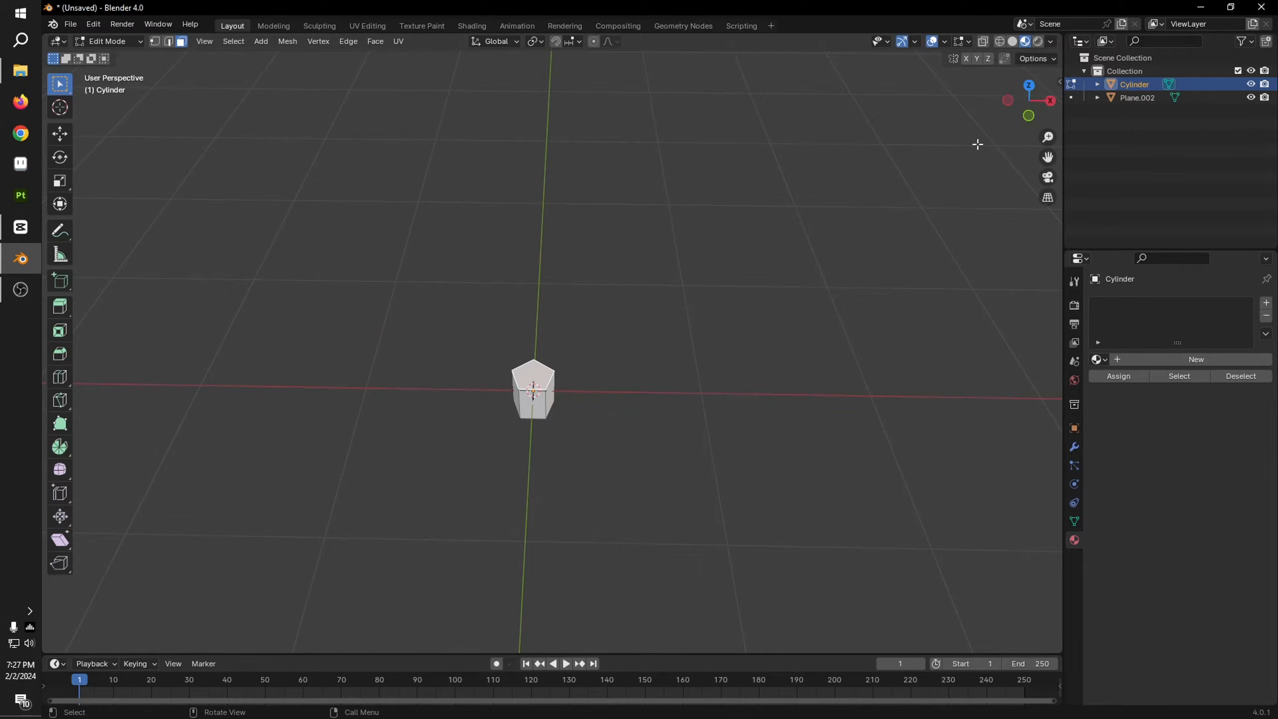
Step: Extrude the cylinder's top face about 3 m upward to the base of the crown in the left orthographic view
scroll(665, 284, down, 5)
middle_drag(608, 328, 1094, 187)
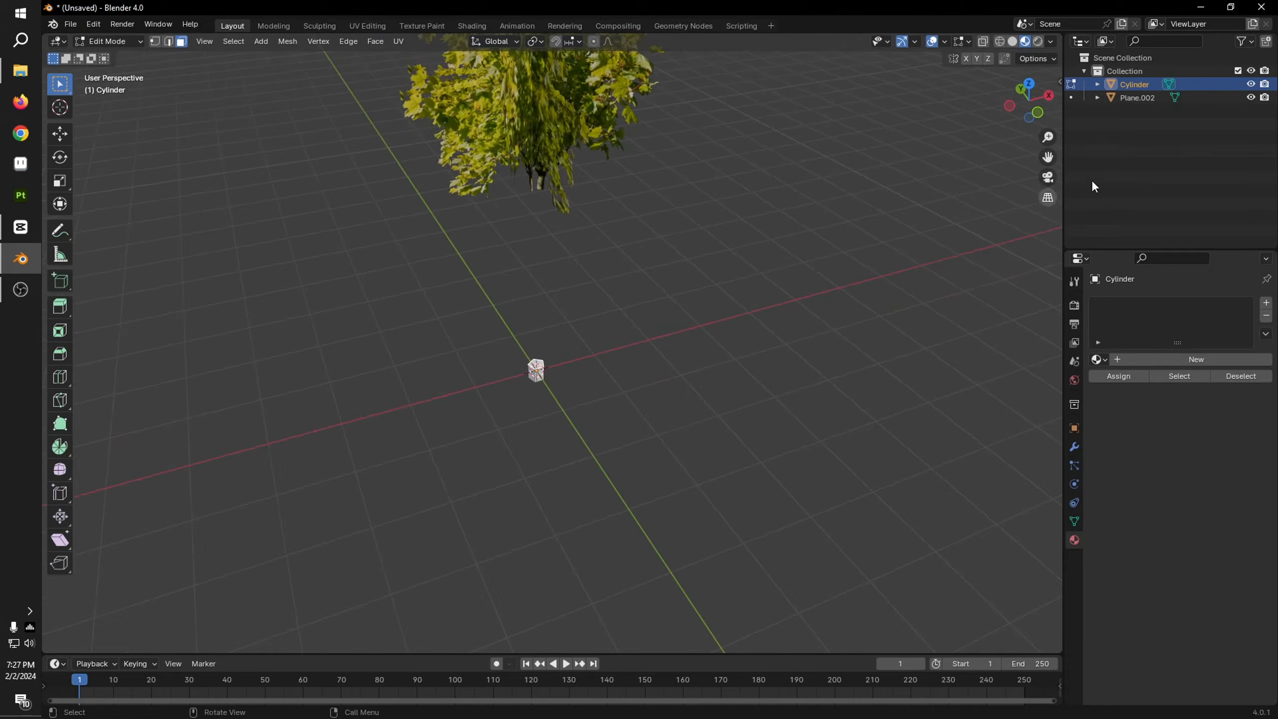
click(1012, 108)
shift+middle_drag(714, 288, 713, 337)
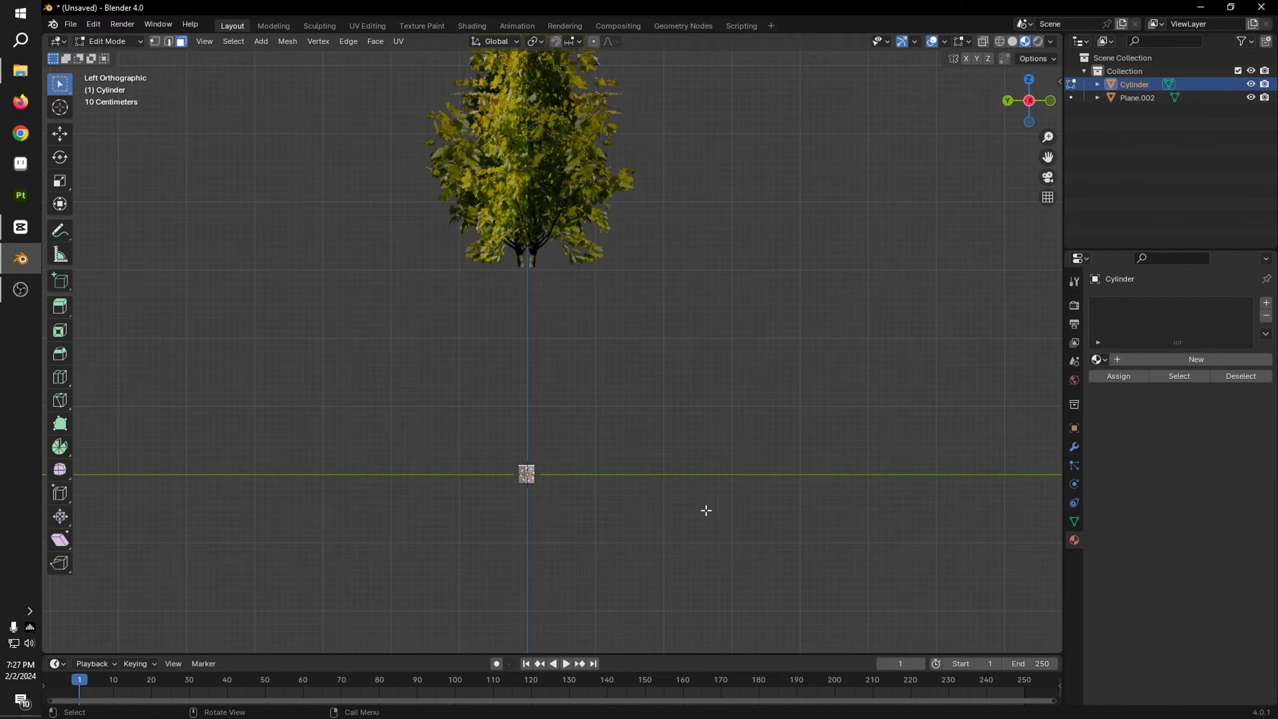
key(e)
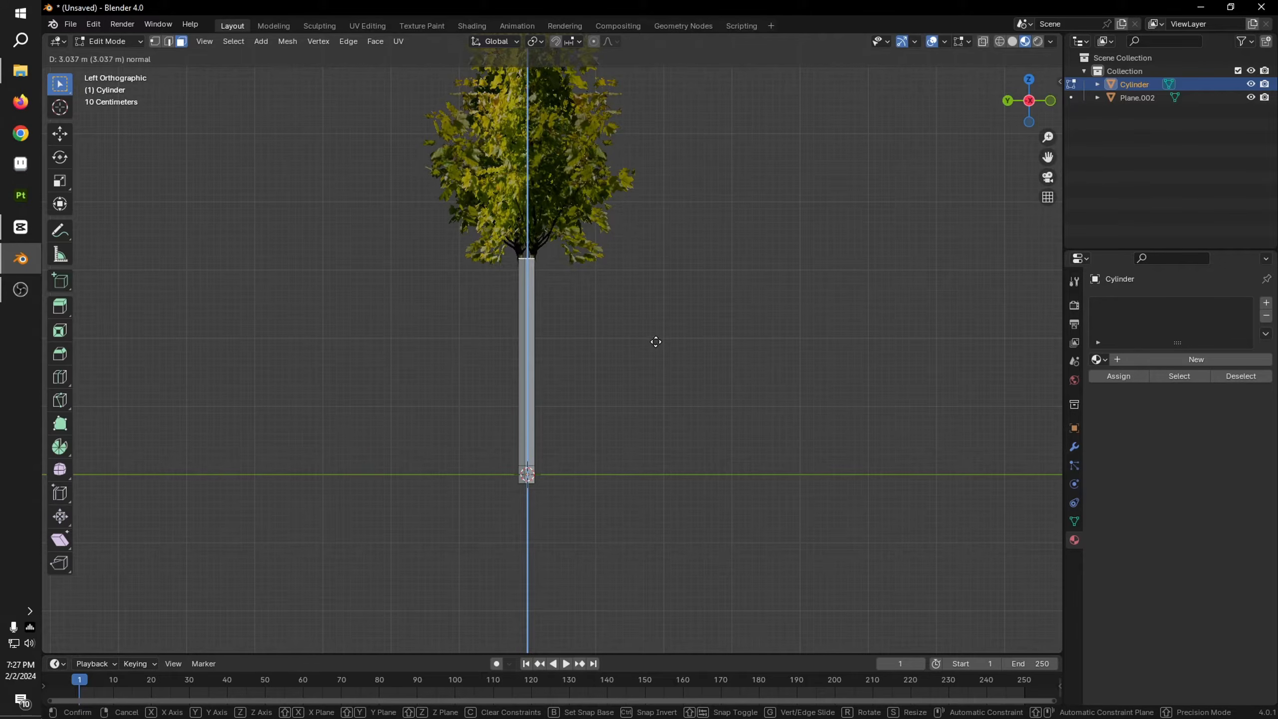
click(650, 343)
Step: Examine the extruded trunk and its join with the crown from several angles
middle_drag(647, 342, 686, 333)
scroll(714, 339, up, 5)
scroll(729, 379, down, 6)
click(538, 393)
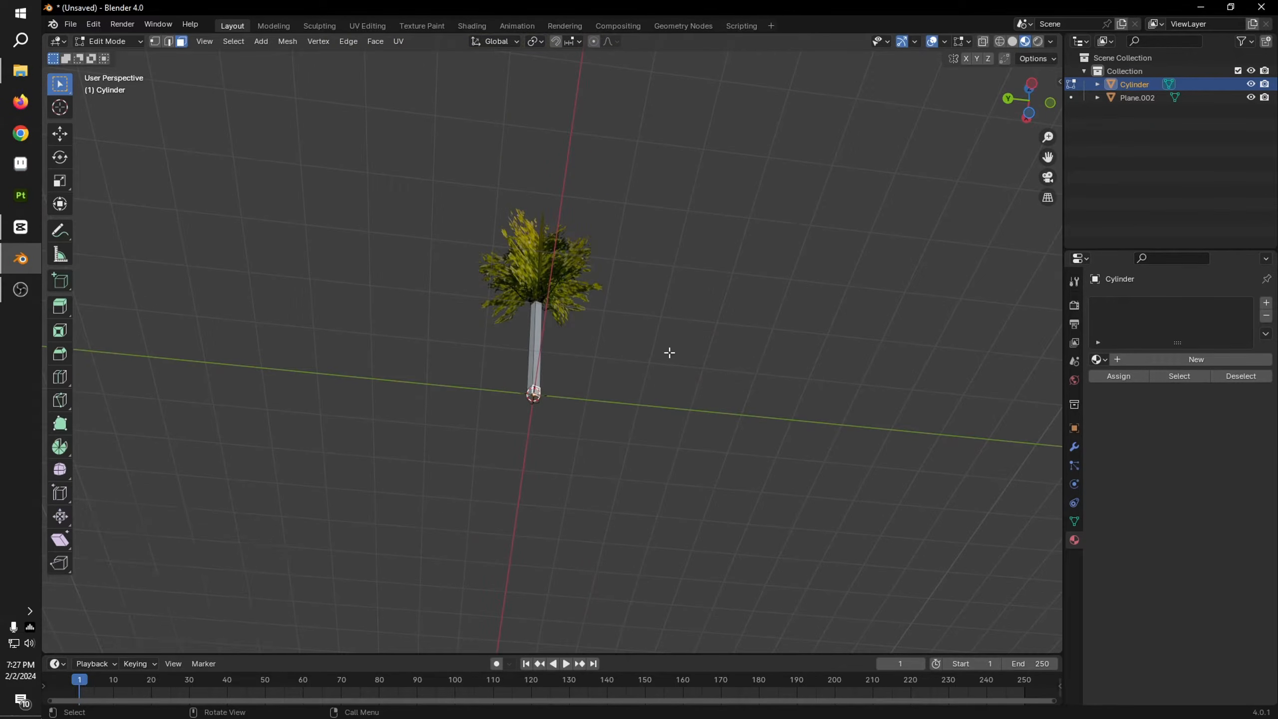
scroll(674, 355, up, 6)
click(472, 579)
middle_drag(653, 440, 673, 368)
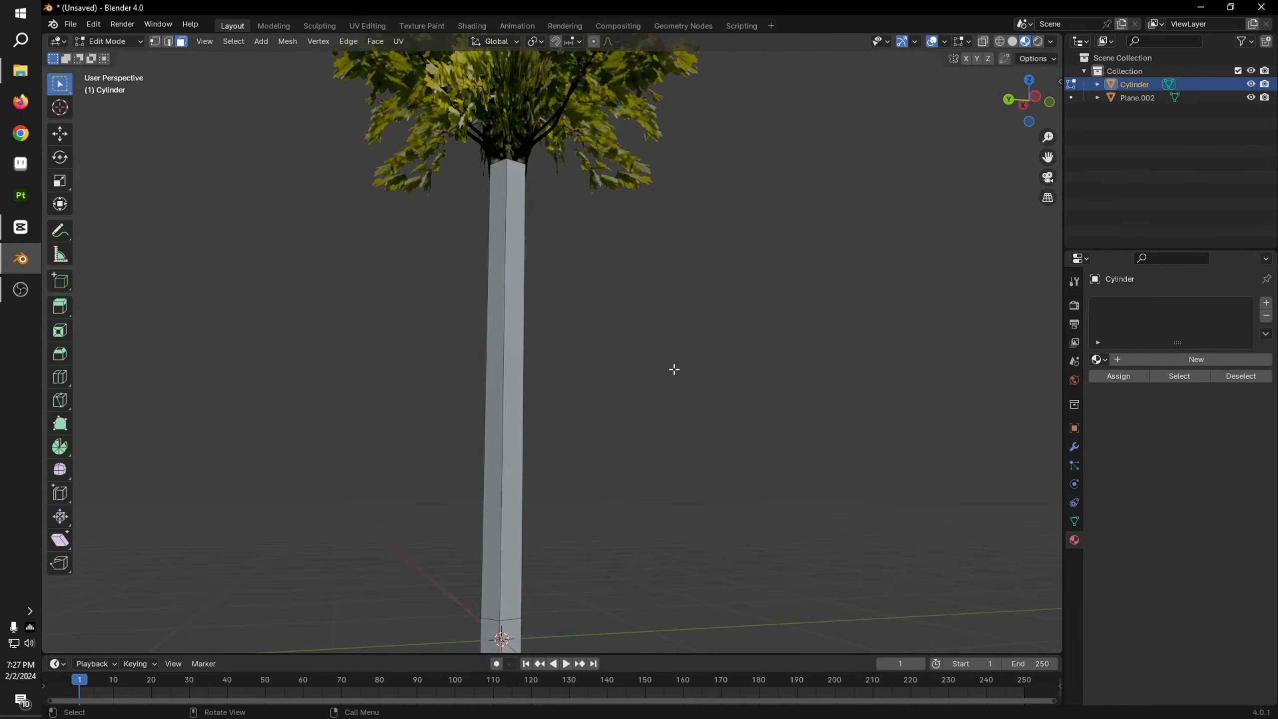
scroll(674, 368, down, 3)
middle_drag(730, 268, 588, 261)
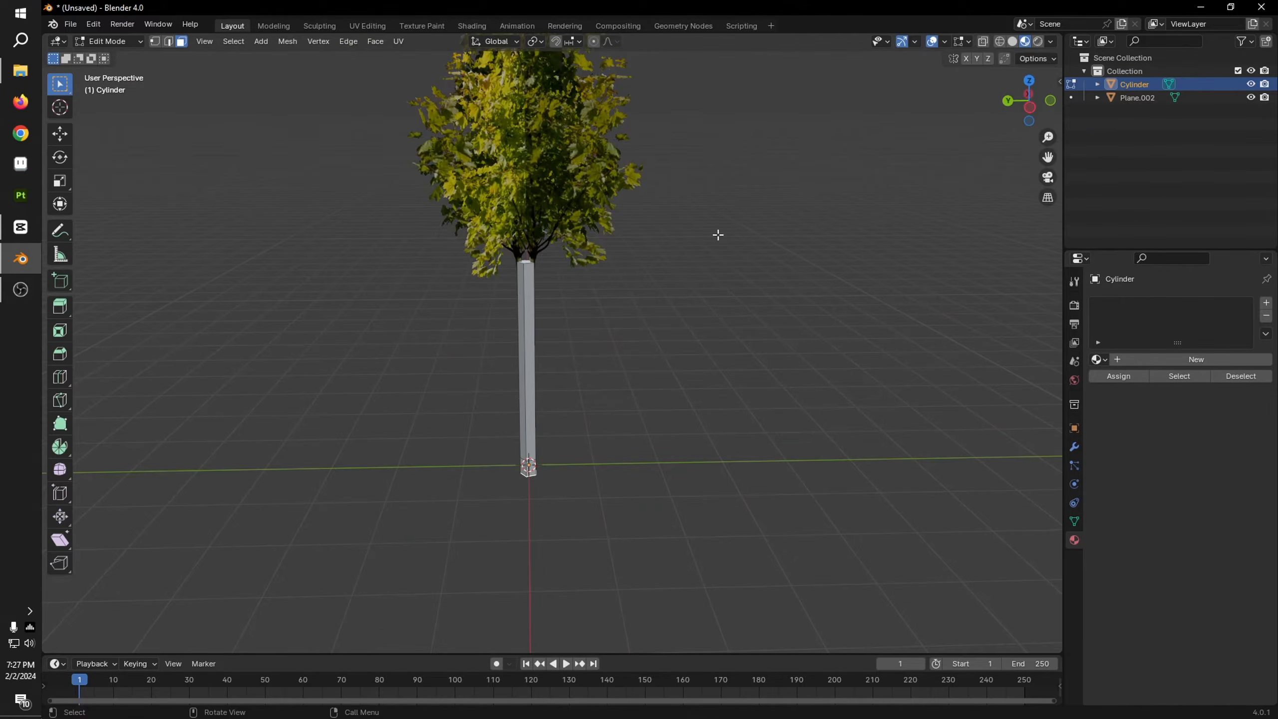
Step: Return to Object Mode and scale the whole trunk down uniformly to about 0.909
key(Tab)
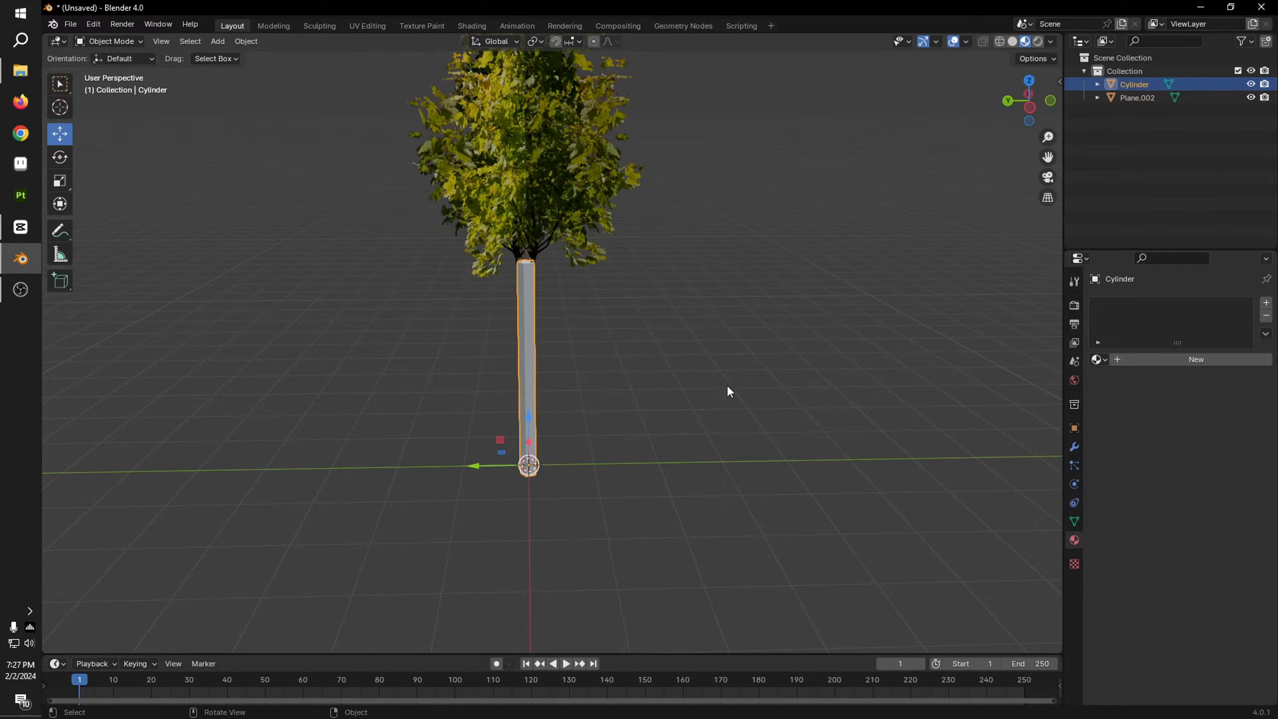
middle_drag(893, 220, 816, 419)
key(s)
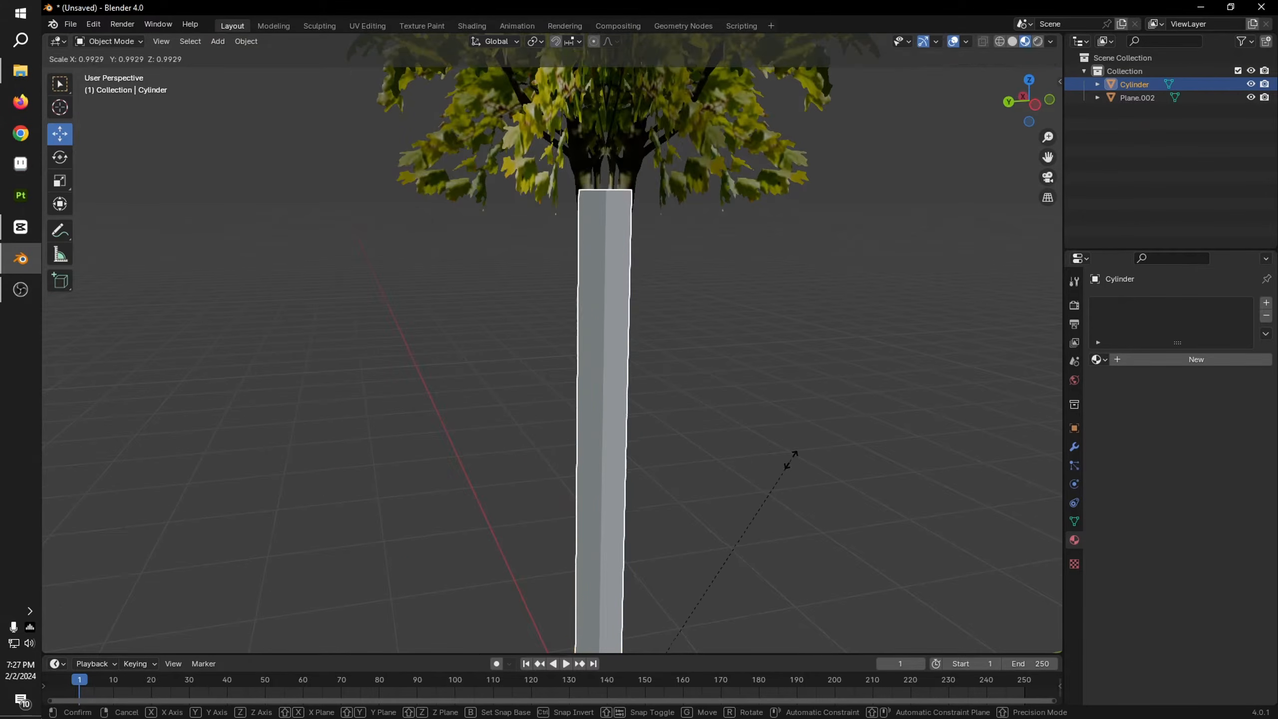
click(724, 463)
scroll(873, 247, down, 4)
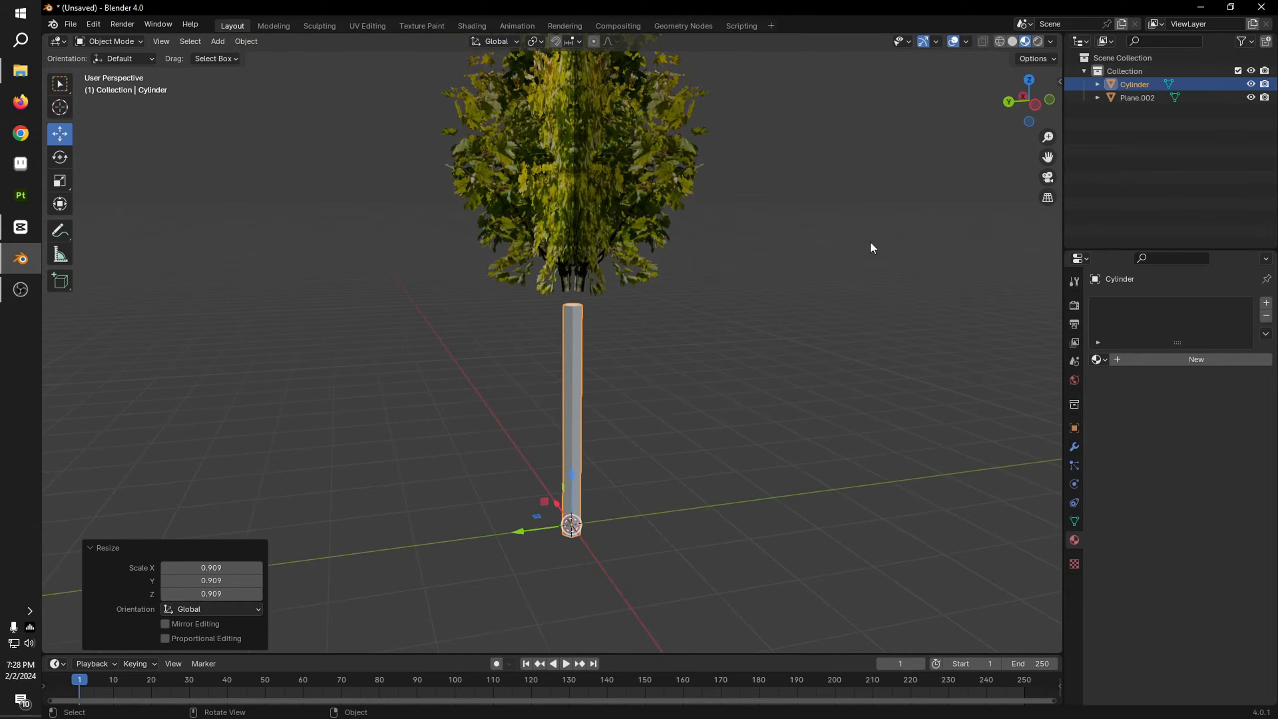
Step: Move the trunk up about 0.675 m along Z to meet the base of the crown
click(1037, 103)
drag(572, 496, 569, 441)
middle_drag(569, 441, 691, 472)
Step: Scale the trunk down uniformly to about 0.85 and raise it along Z so its upper end sits inside the crown
key(s)
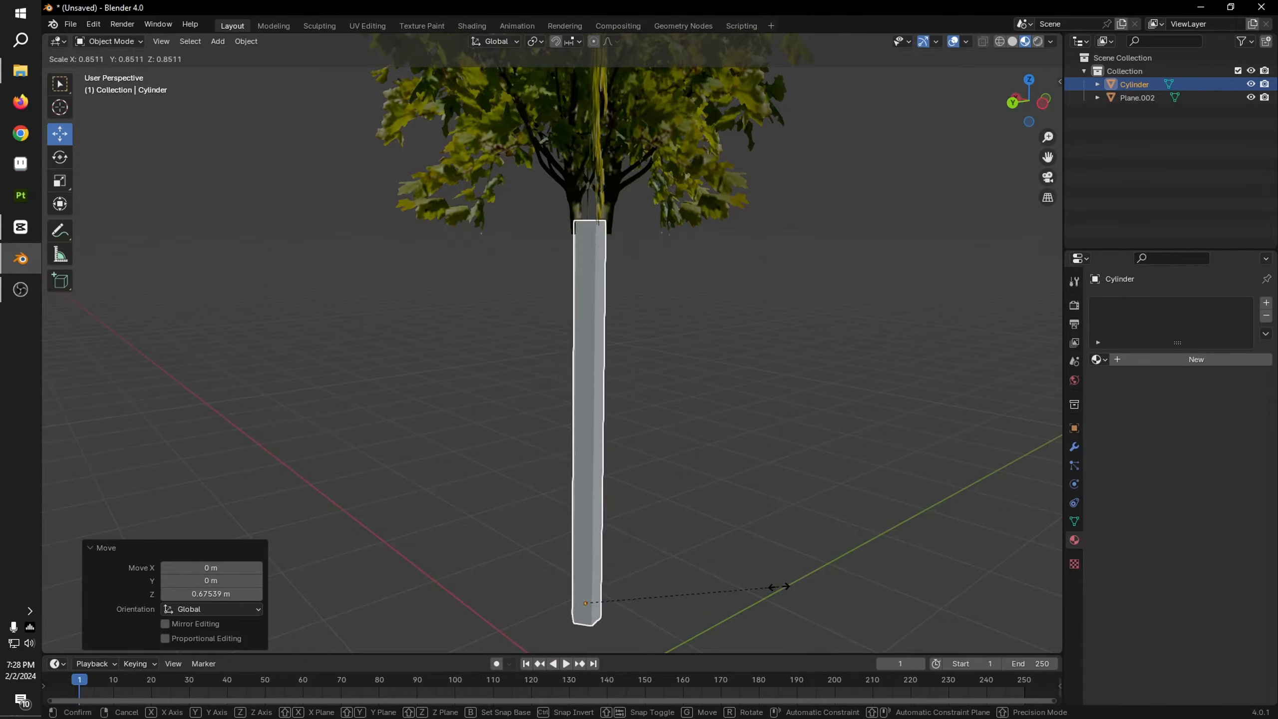
click(787, 590)
drag(583, 564, 586, 503)
click(630, 424)
scroll(631, 424, down, 1)
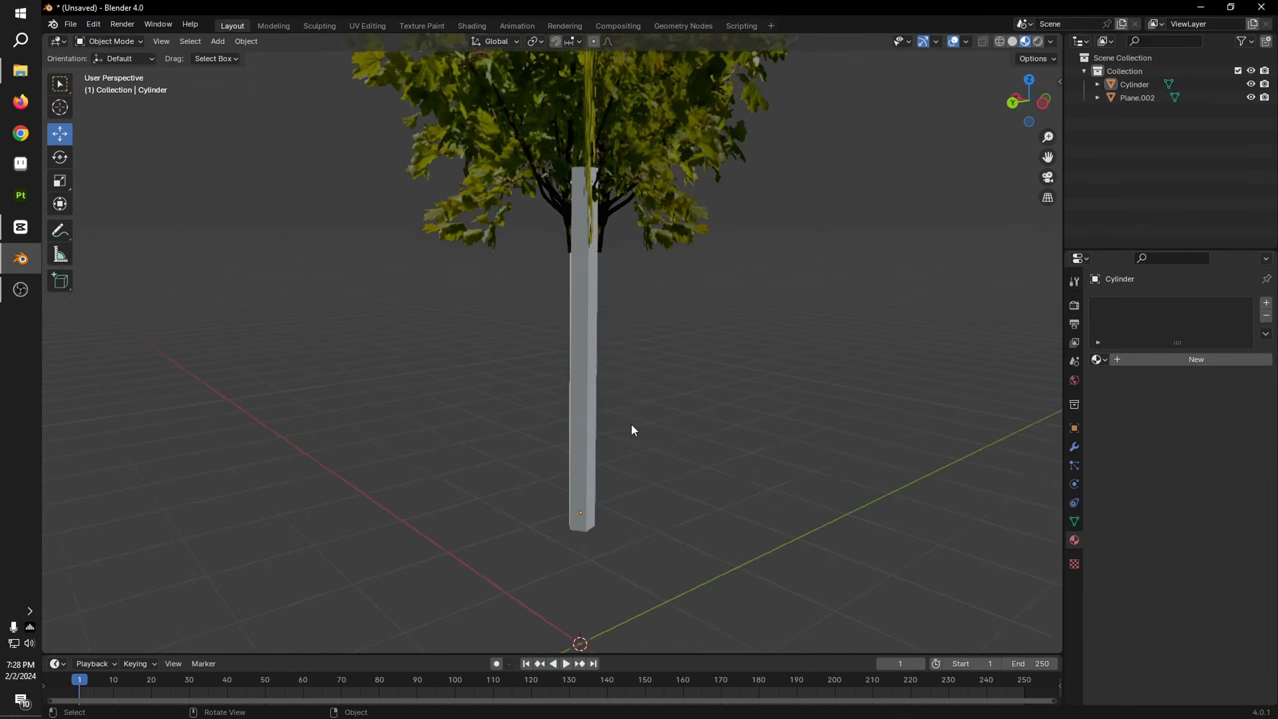
middle_drag(631, 424, 717, 417)
scroll(614, 349, down, 3)
scroll(617, 354, up, 4)
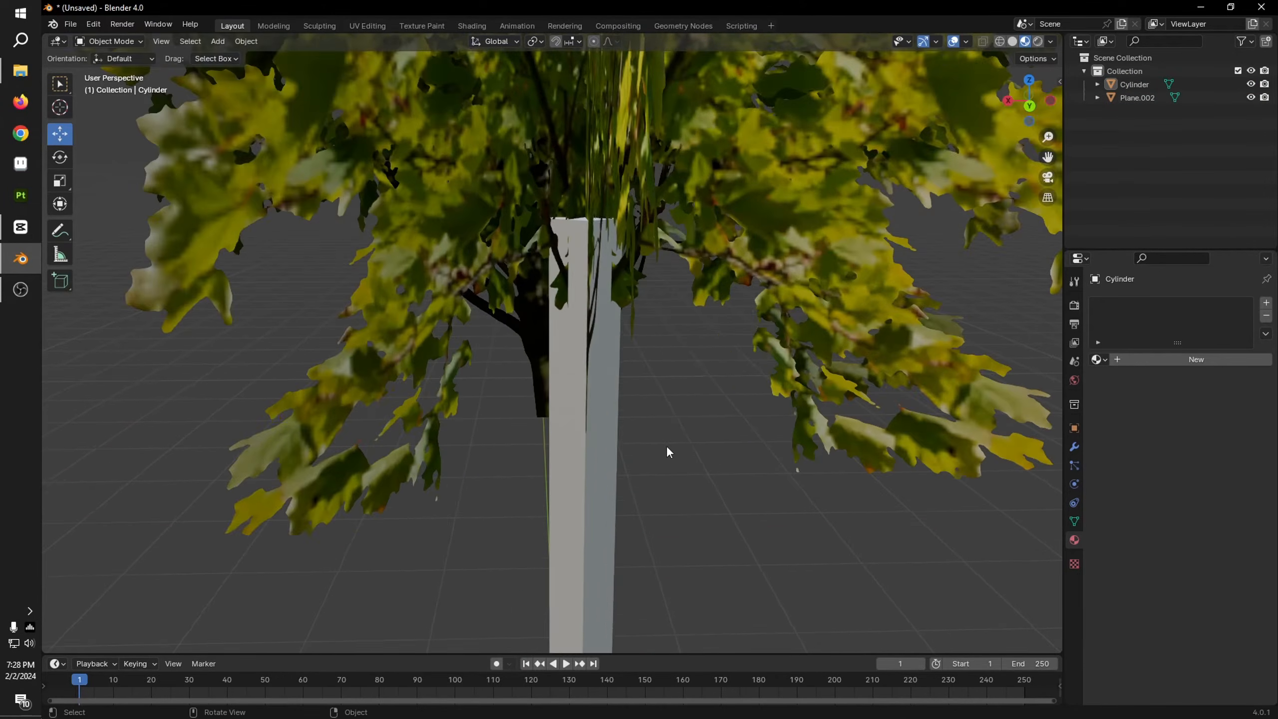
Step: Select the trunk cylinder and enter Edit Mode on it
key(Tab)
scroll(675, 383, down, 1)
key(Tab)
click(559, 499)
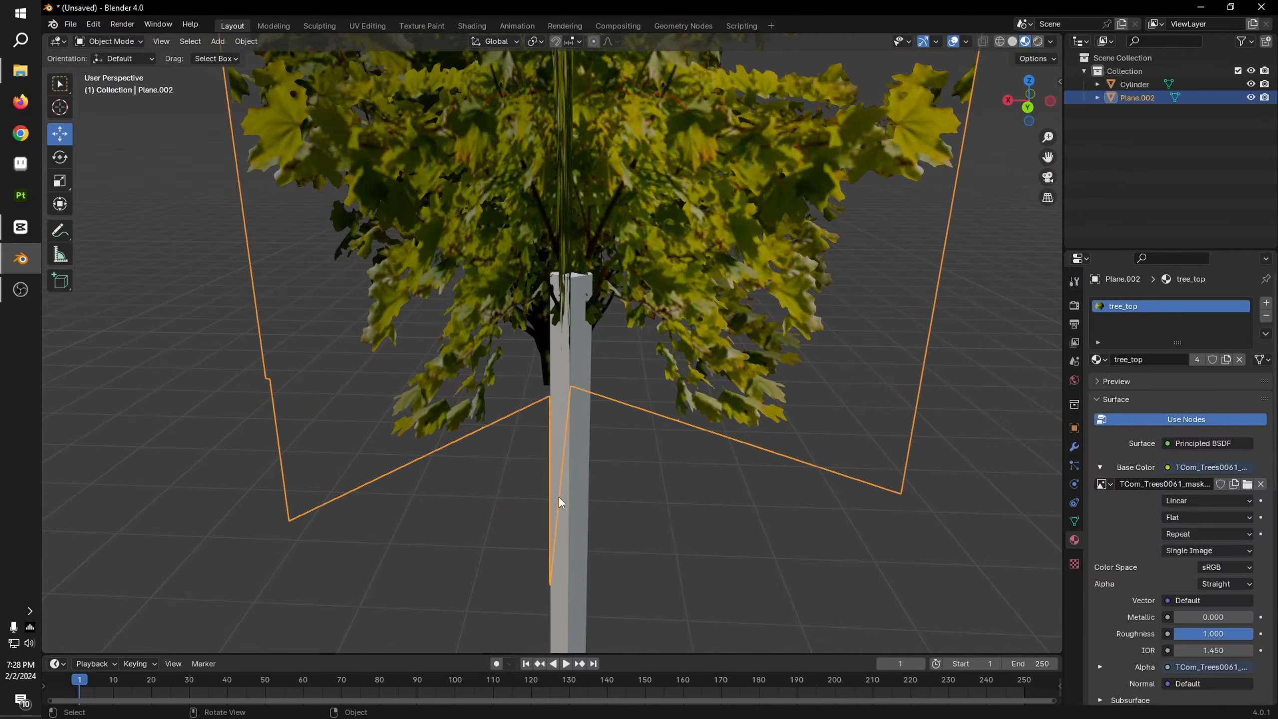
click(576, 551)
key(Tab)
Step: Scale the trunk's top face down uniformly to about 0.719 so the trunk tapers towards the crown
scroll(641, 289, up, 4)
shift+middle_drag(615, 239, 593, 300)
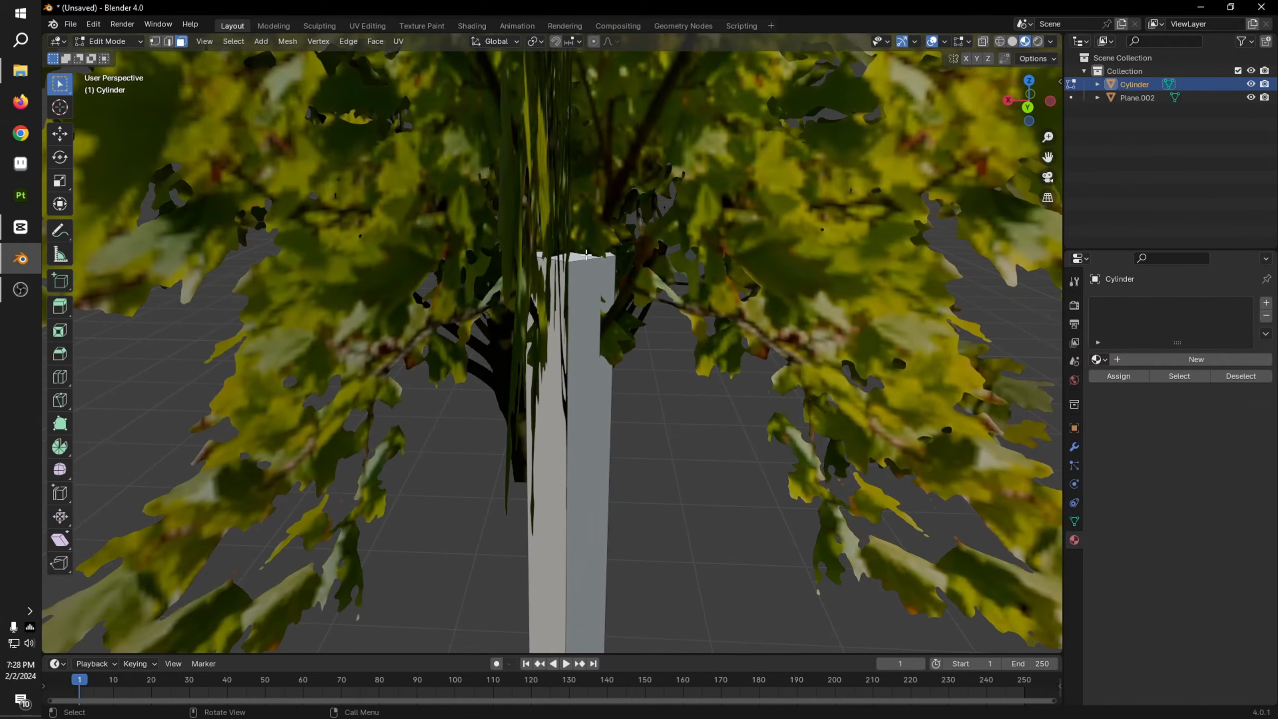
click(587, 256)
scroll(735, 495, down, 5)
key(s)
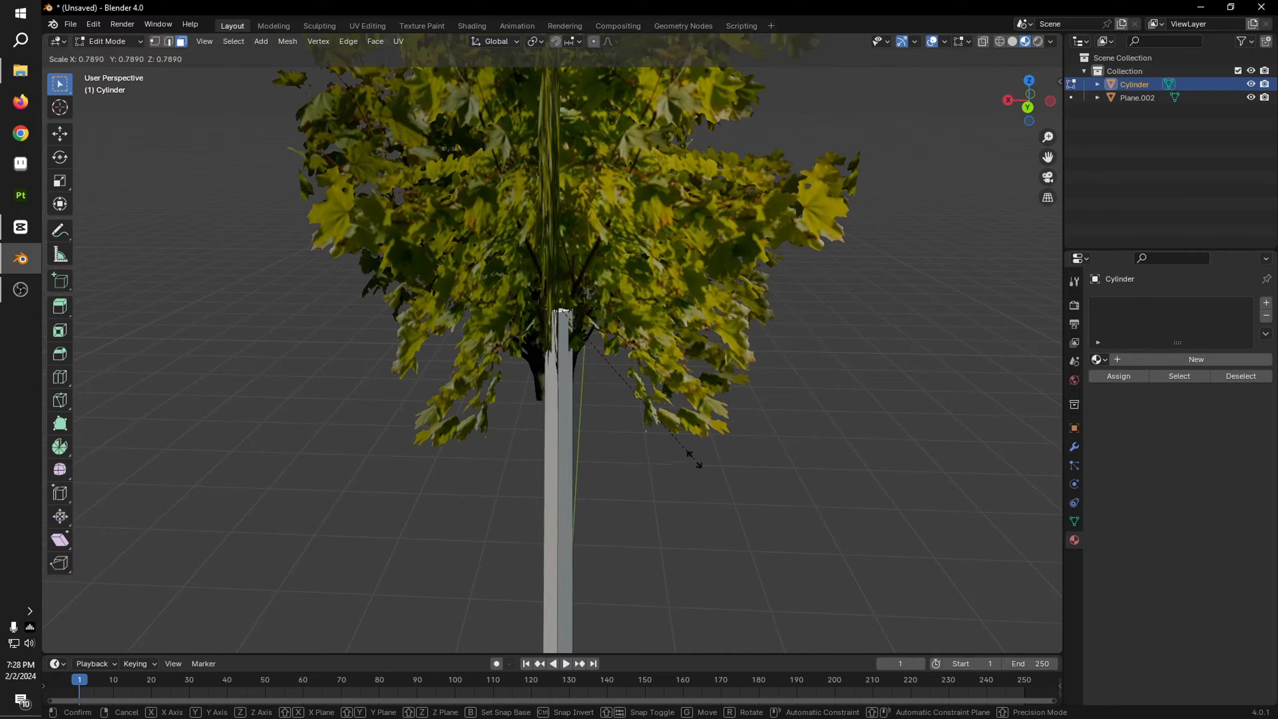
click(680, 449)
shift+middle_drag(679, 469, 748, 306)
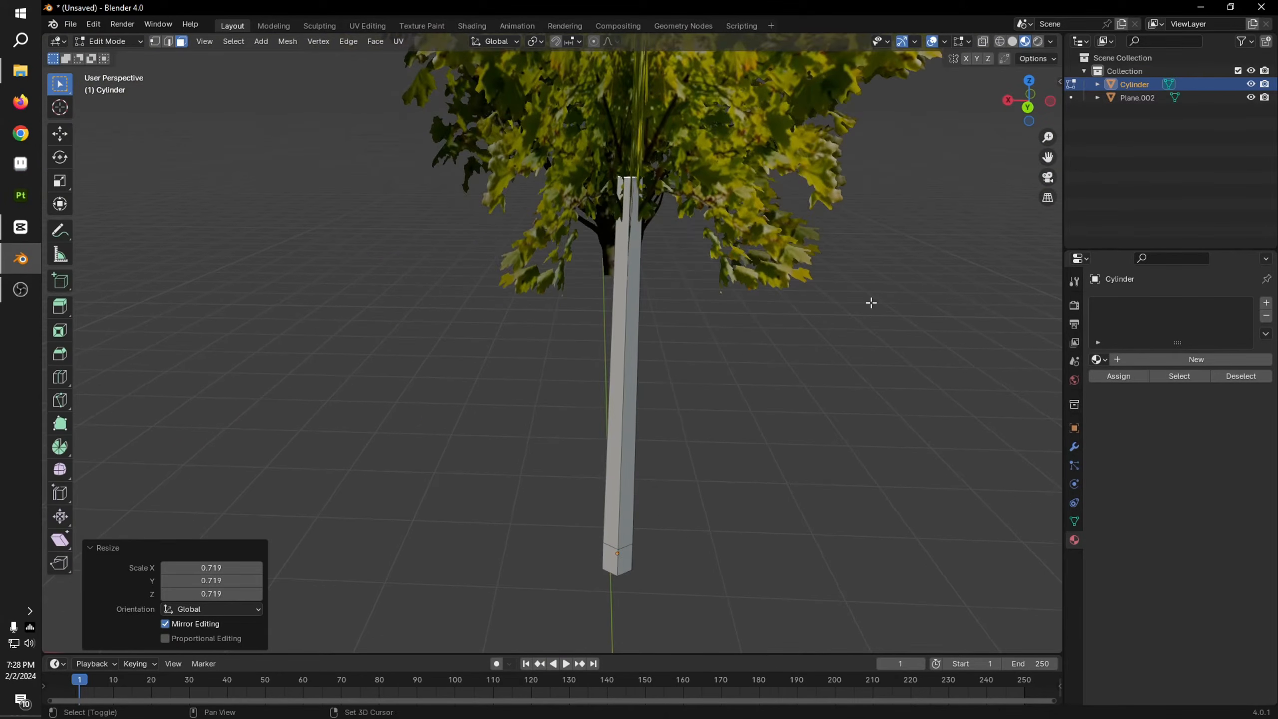
Step: Return to Object Mode and shift the trunk about 0.033 m along X in the back orthographic view, checking its alignment from the right view
click(1028, 108)
scroll(759, 340, up, 2)
scroll(770, 372, down, 3)
key(Tab)
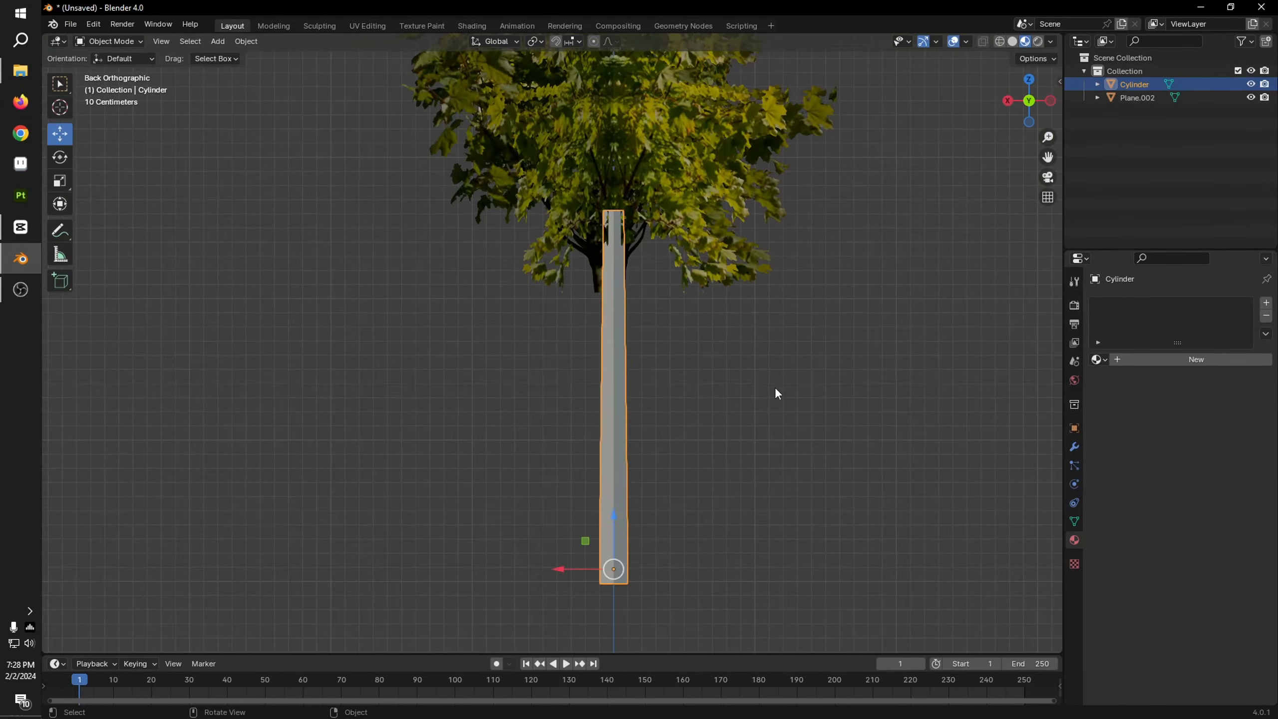
drag(558, 569, 554, 569)
click(1008, 101)
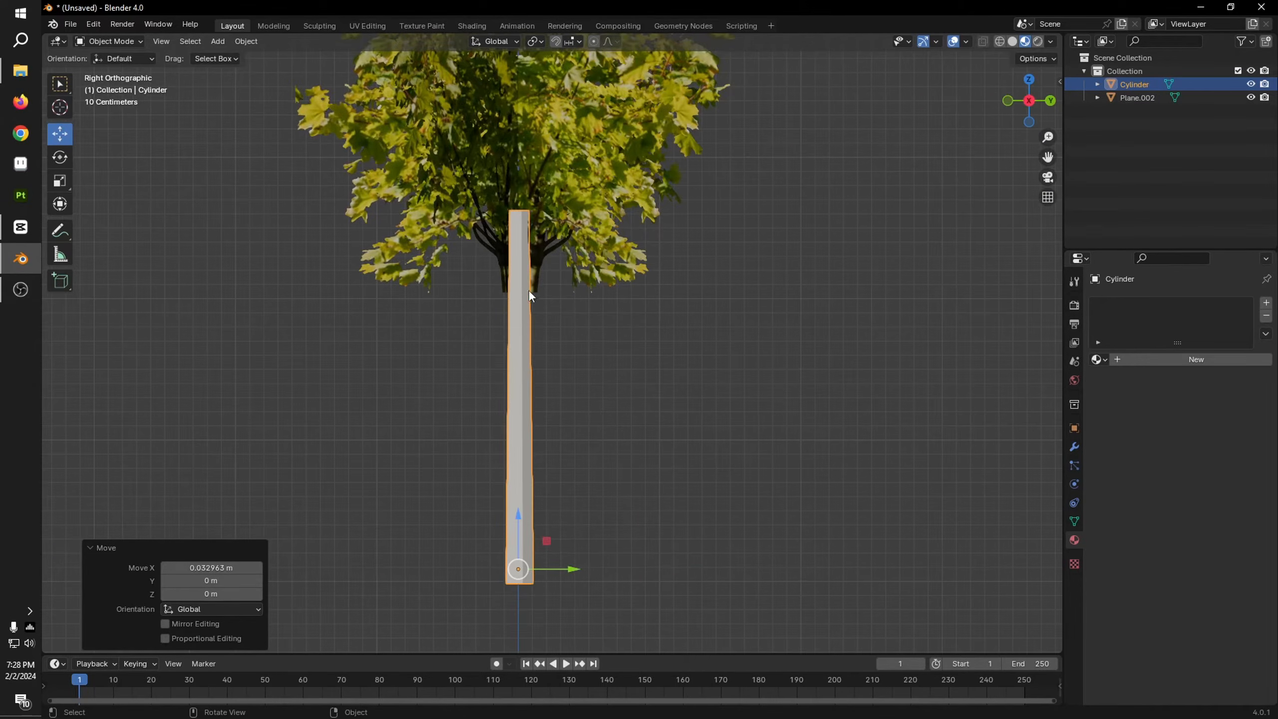
middle_drag(835, 402, 731, 425)
click(745, 425)
scroll(760, 424, down, 4)
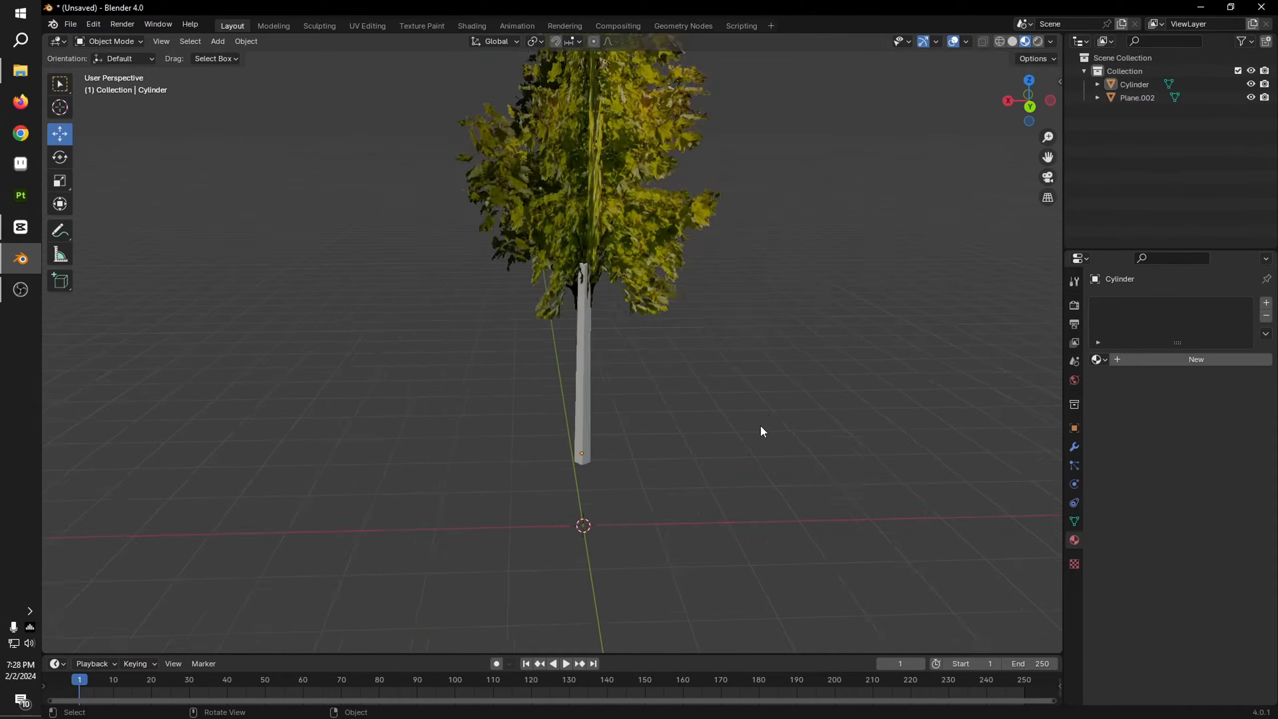
Step: Assign the existing tree_top material to the trunk cylinder
click(572, 365)
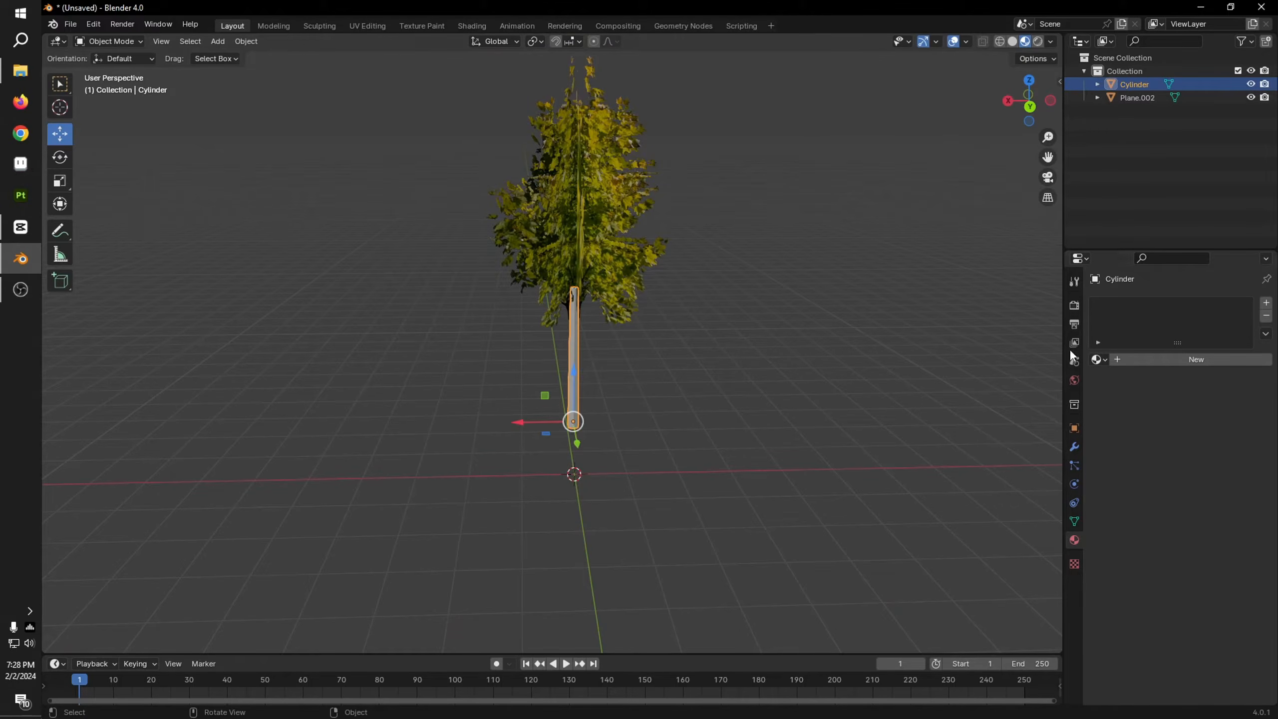
click(1098, 359)
click(985, 392)
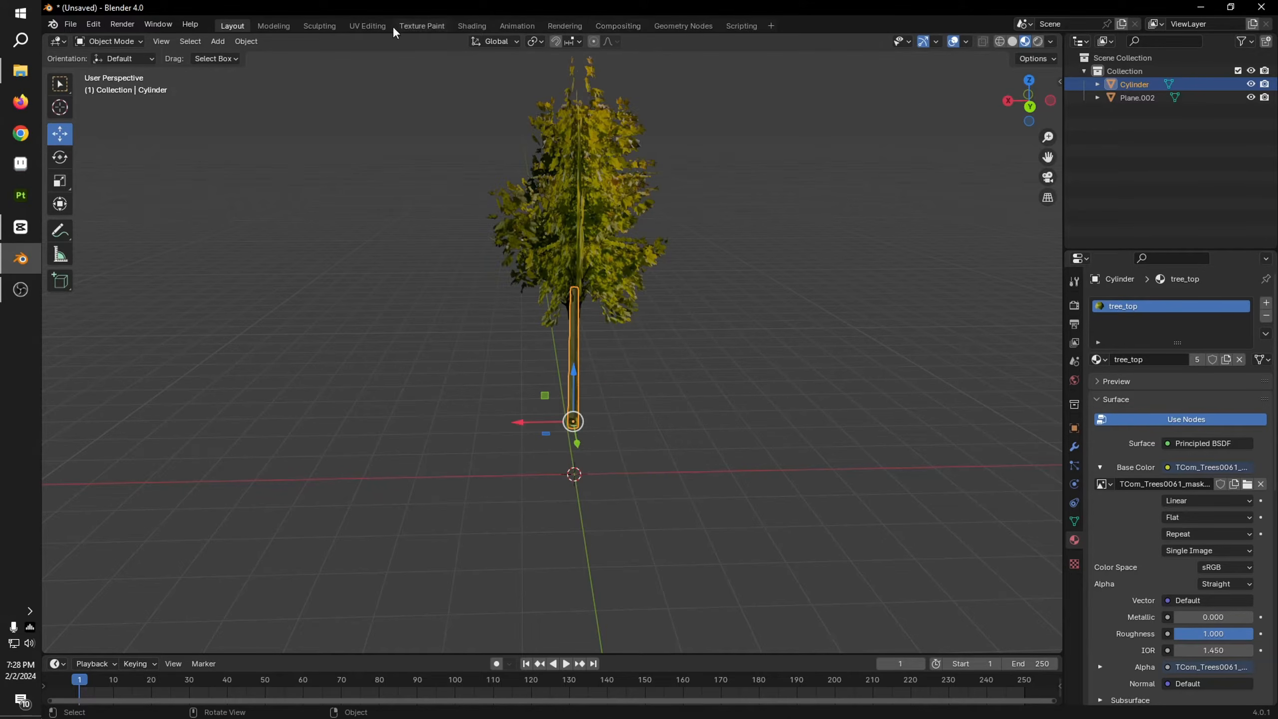
Step: Switch to the UV Editing workspace with the trunk in Edit Mode and show it in front orthographic view
click(376, 26)
middle_drag(892, 229, 886, 286)
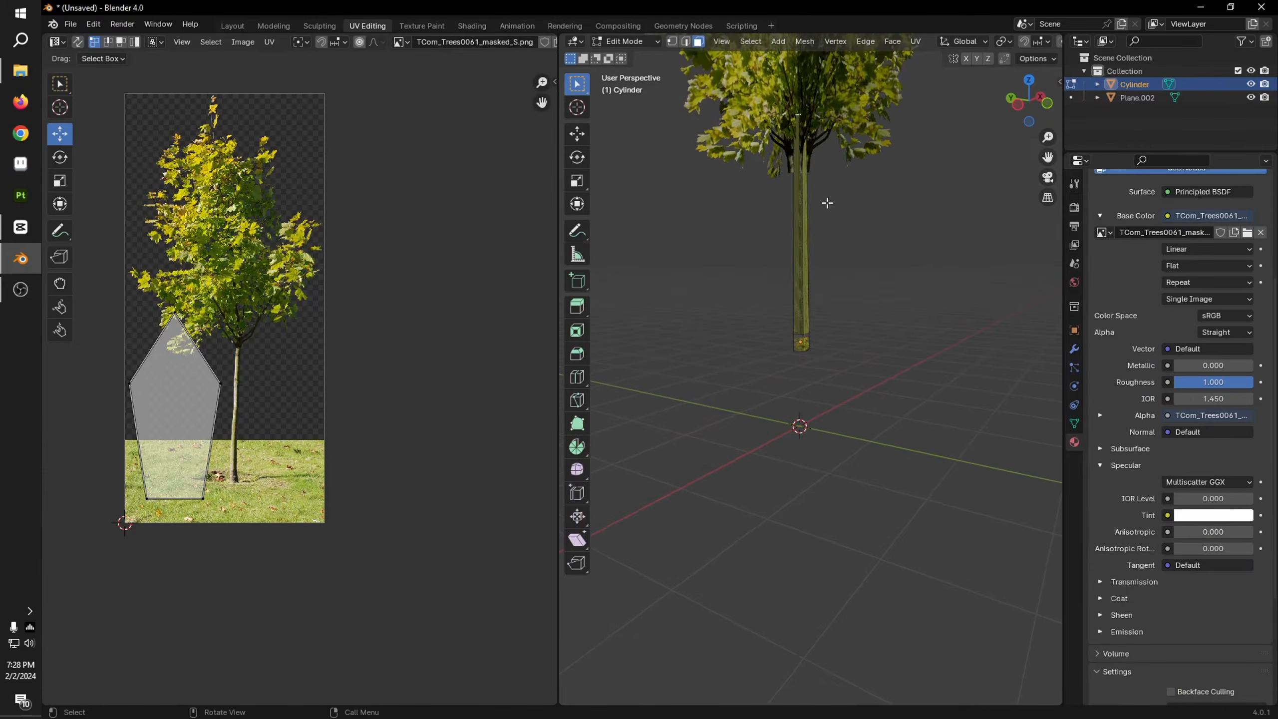
key(Tab)
key(Tab)
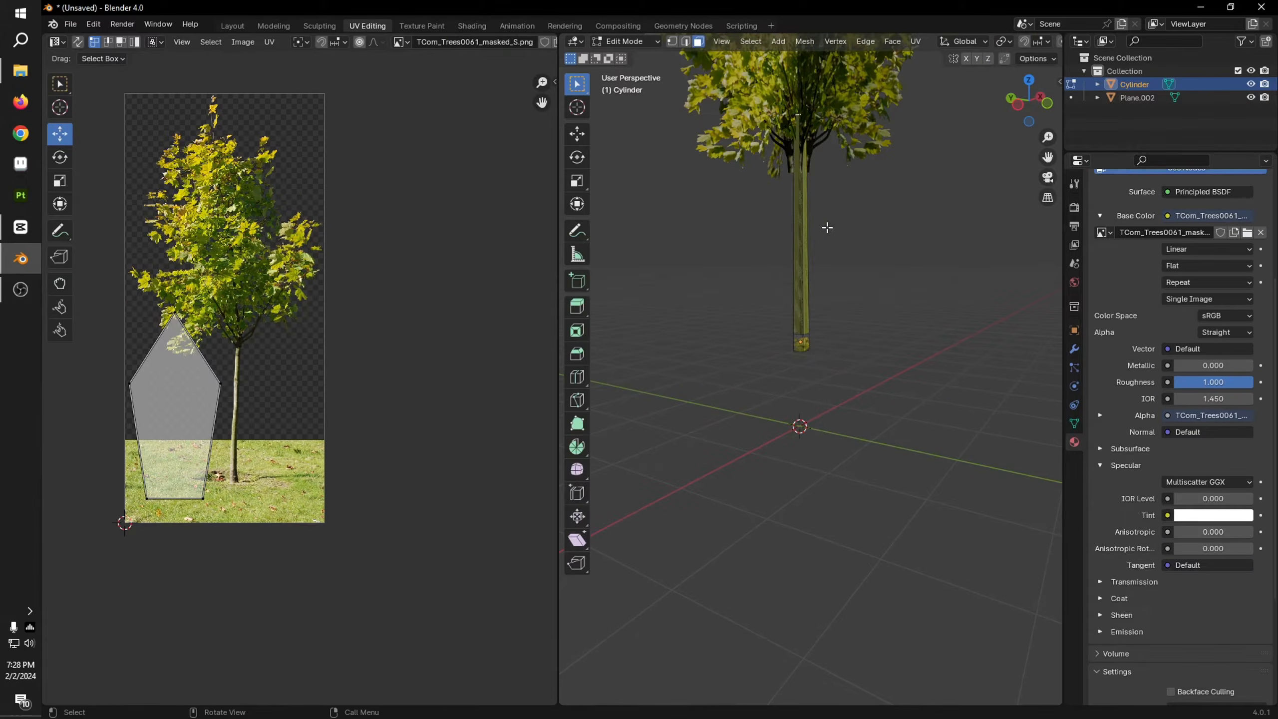
click(1046, 106)
scroll(876, 347, up, 4)
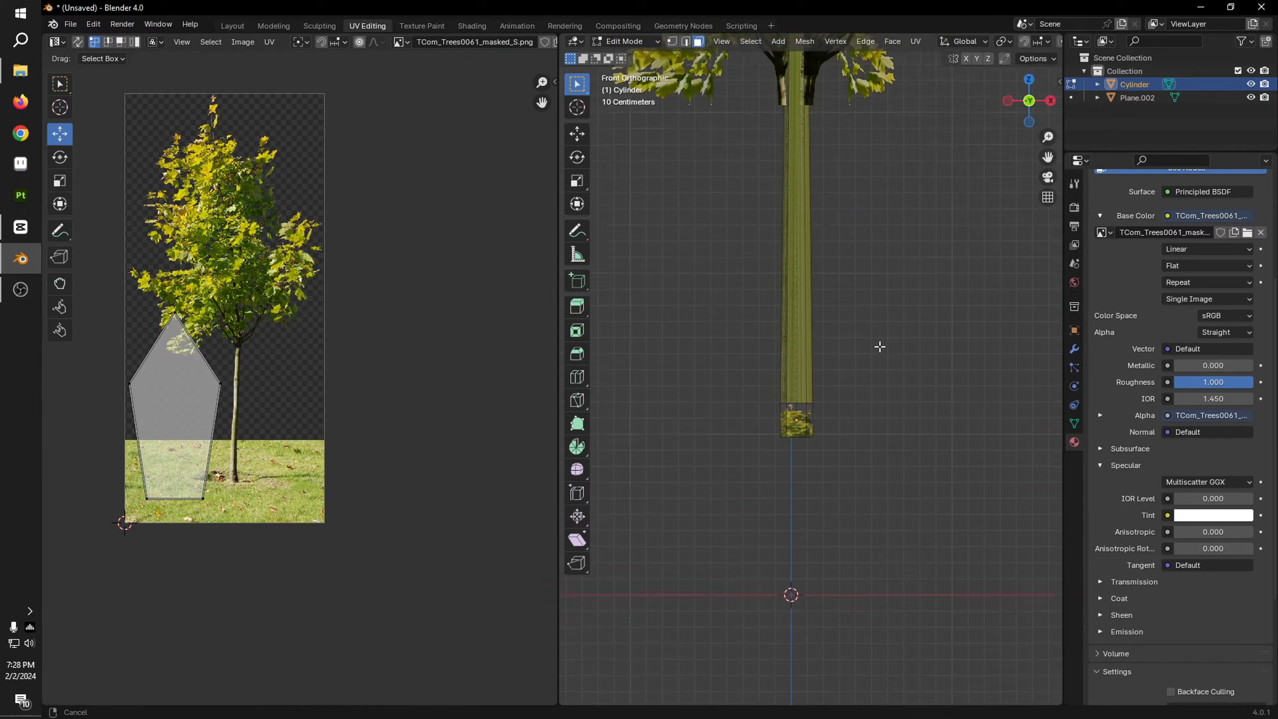
scroll(881, 348, down, 2)
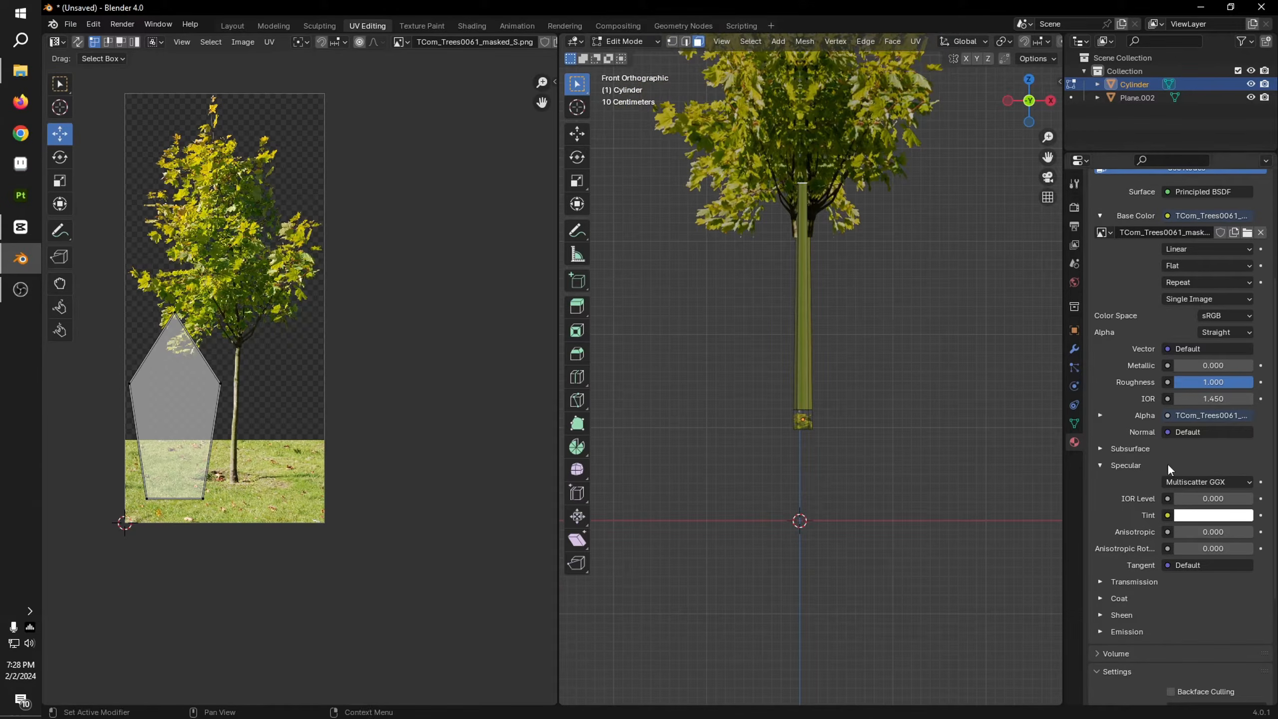
Step: Add a second material slot with a new material on the trunk cylinder and name it tree_bark
scroll(1157, 302, up, 6)
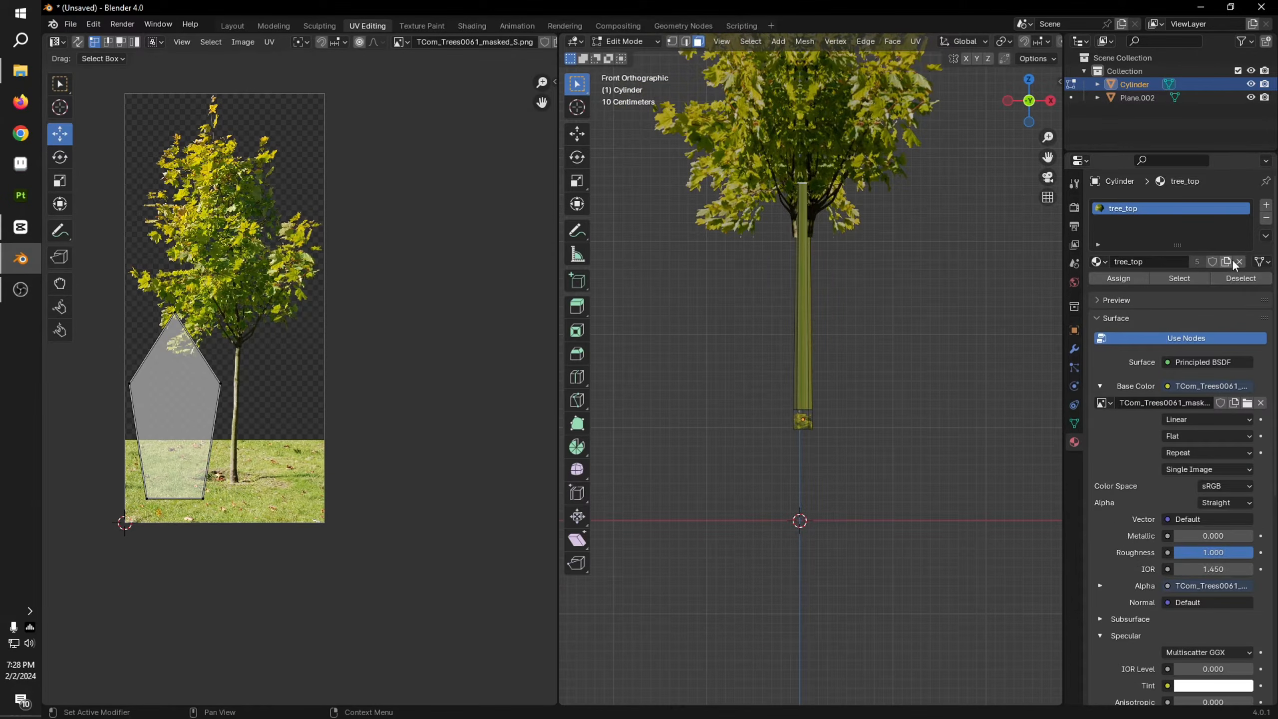
click(1266, 204)
click(1152, 288)
click(1167, 287)
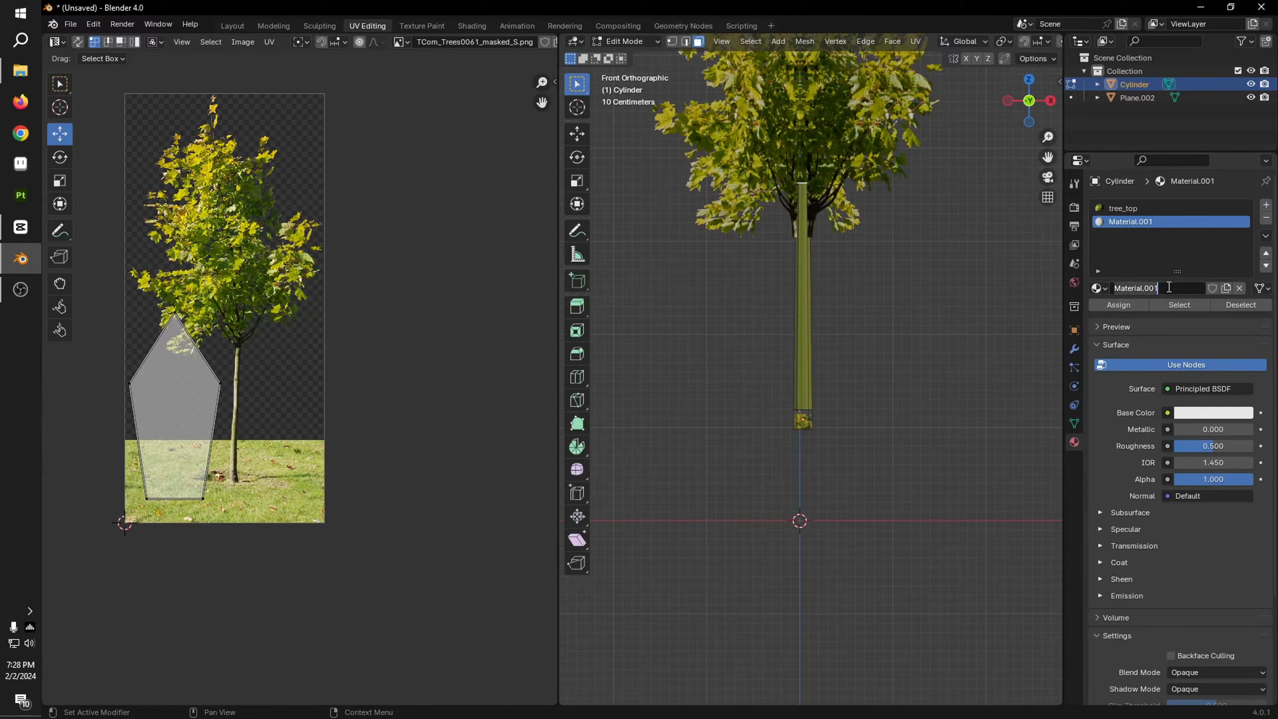
key(BackSpace)
text(tree_bark)
key(Return)
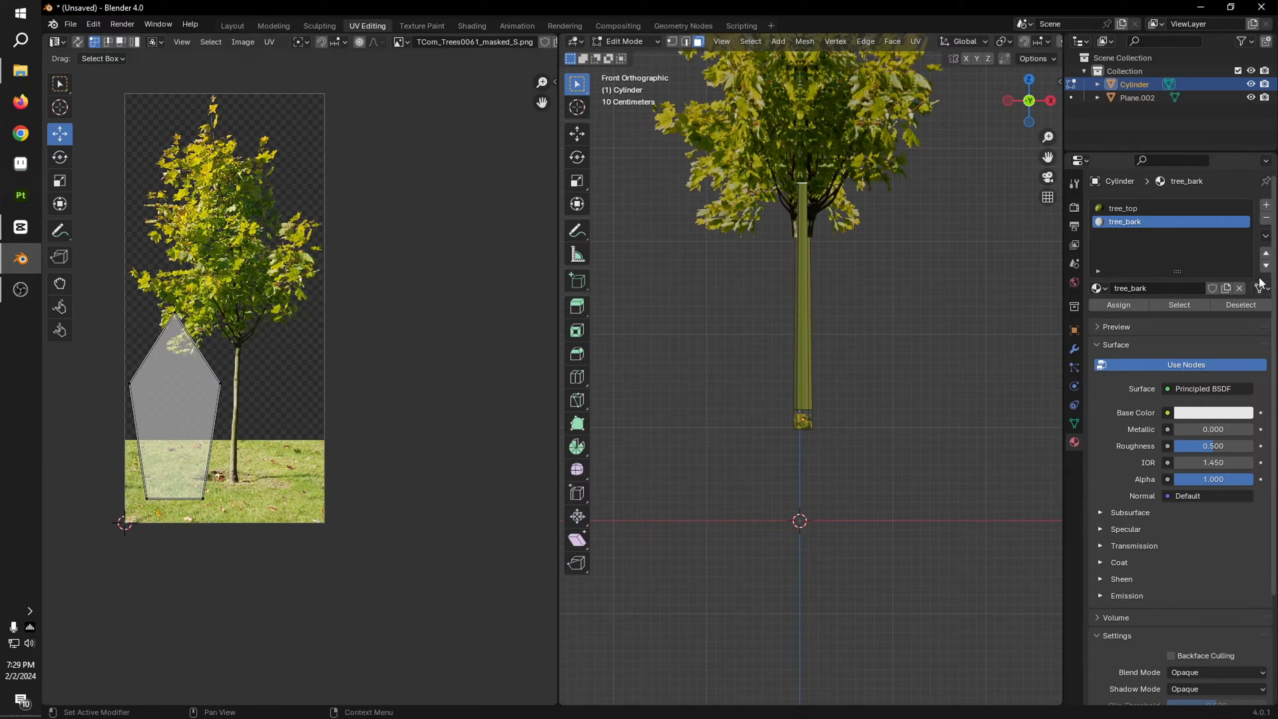
Step: Select the entire trunk mesh and unwrap it with Project from View in the front view
scroll(1198, 453, down, 5)
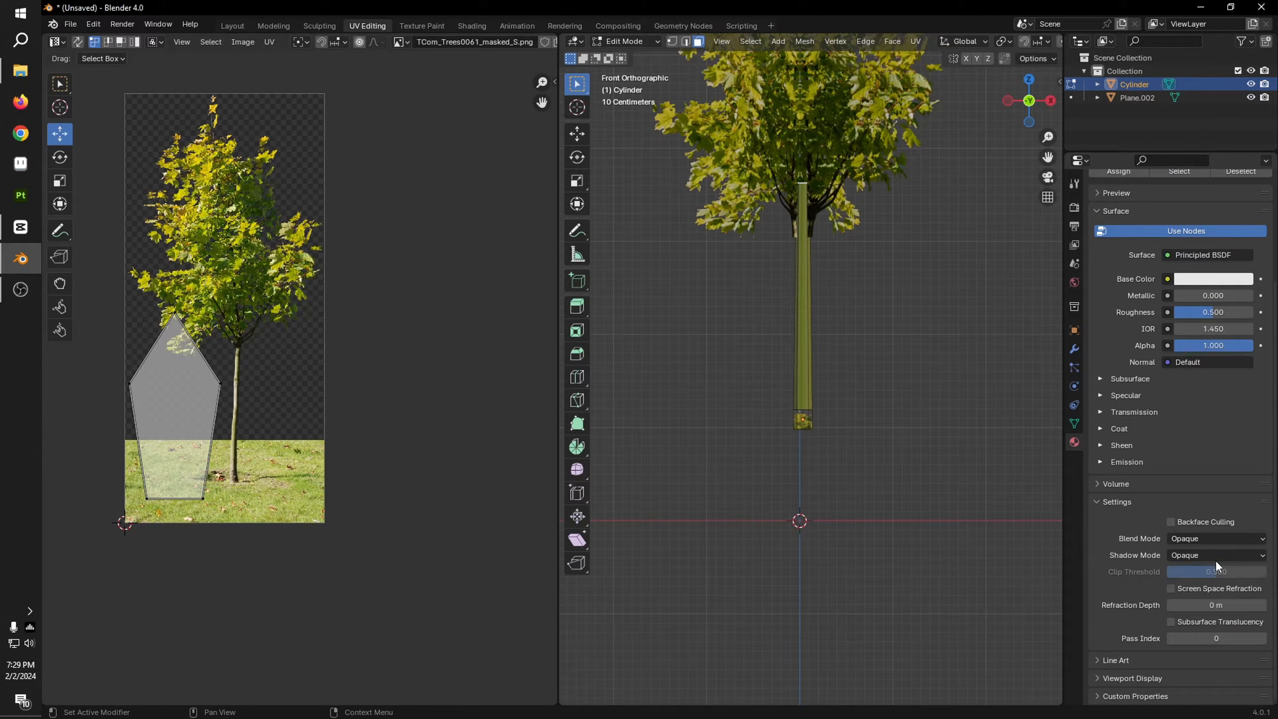
scroll(1258, 395, up, 5)
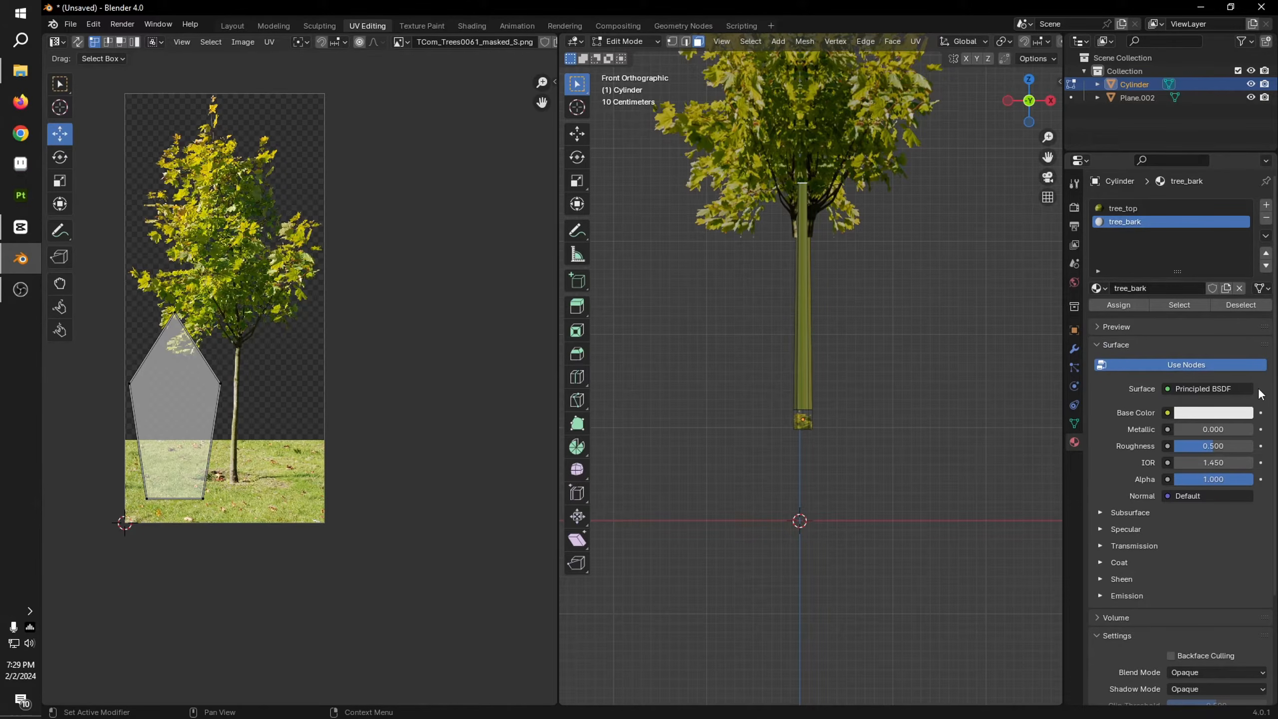
scroll(881, 312, up, 5)
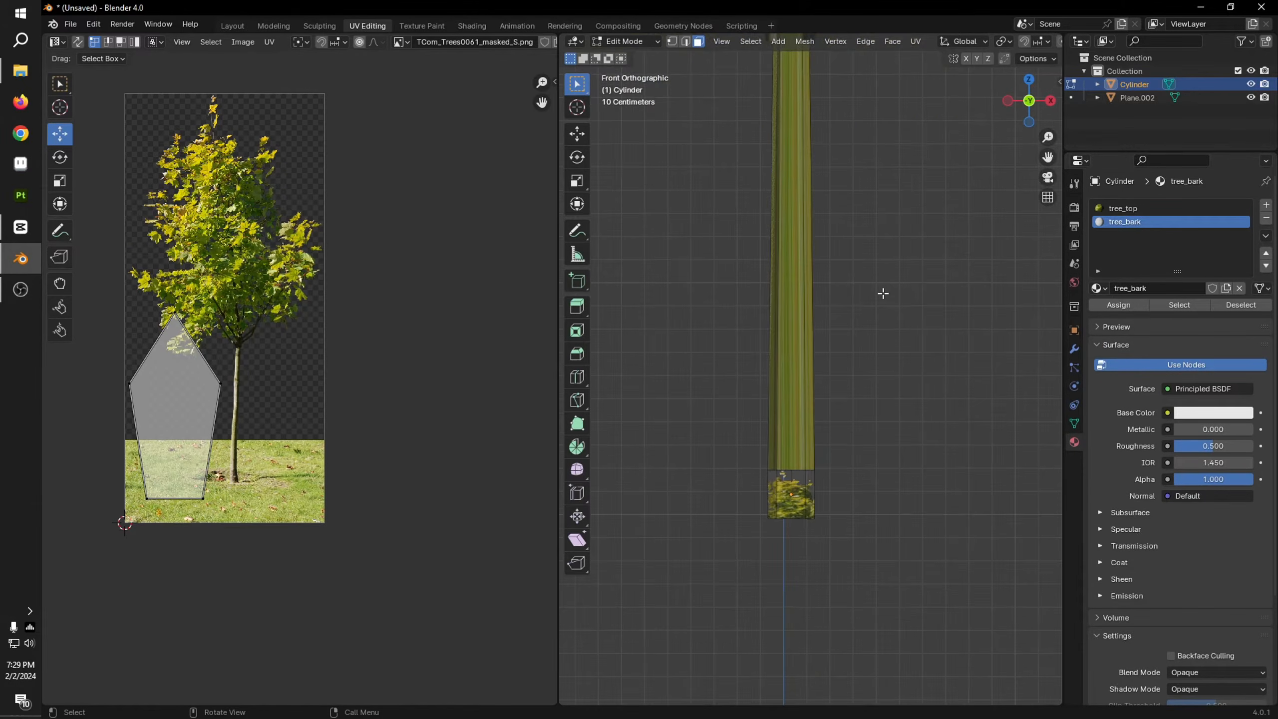
scroll(884, 306, down, 2)
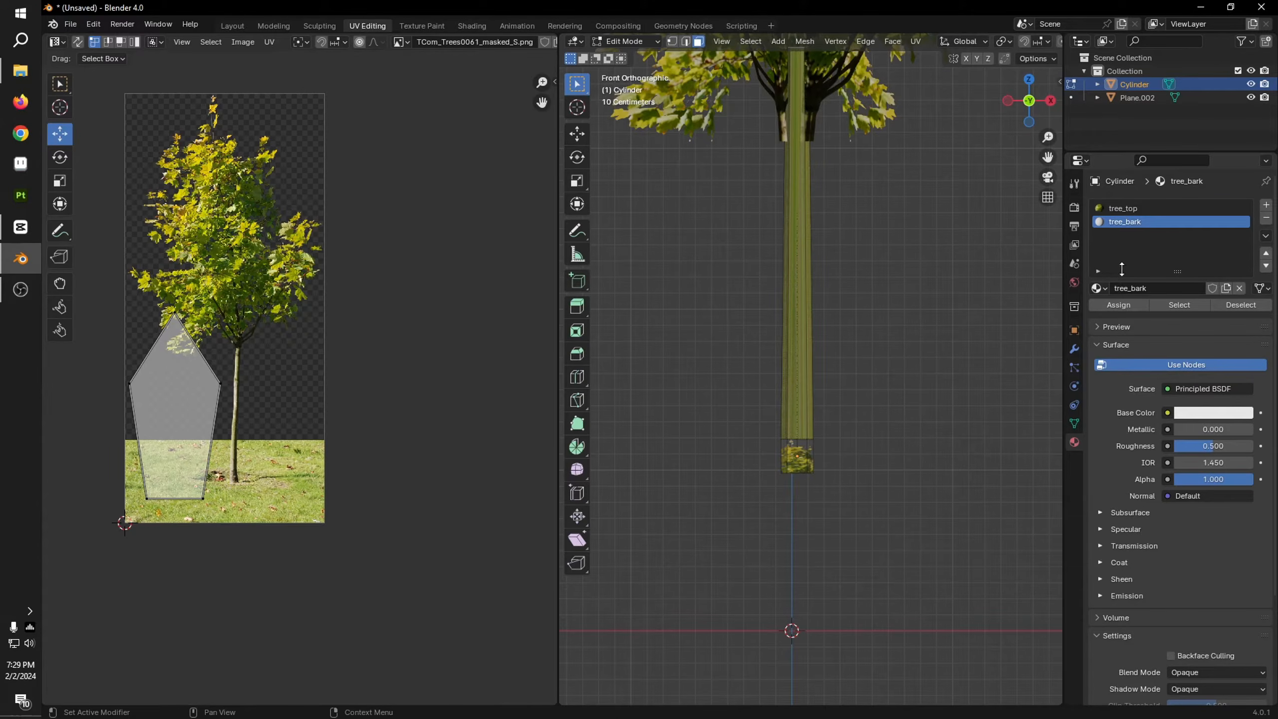
key(a)
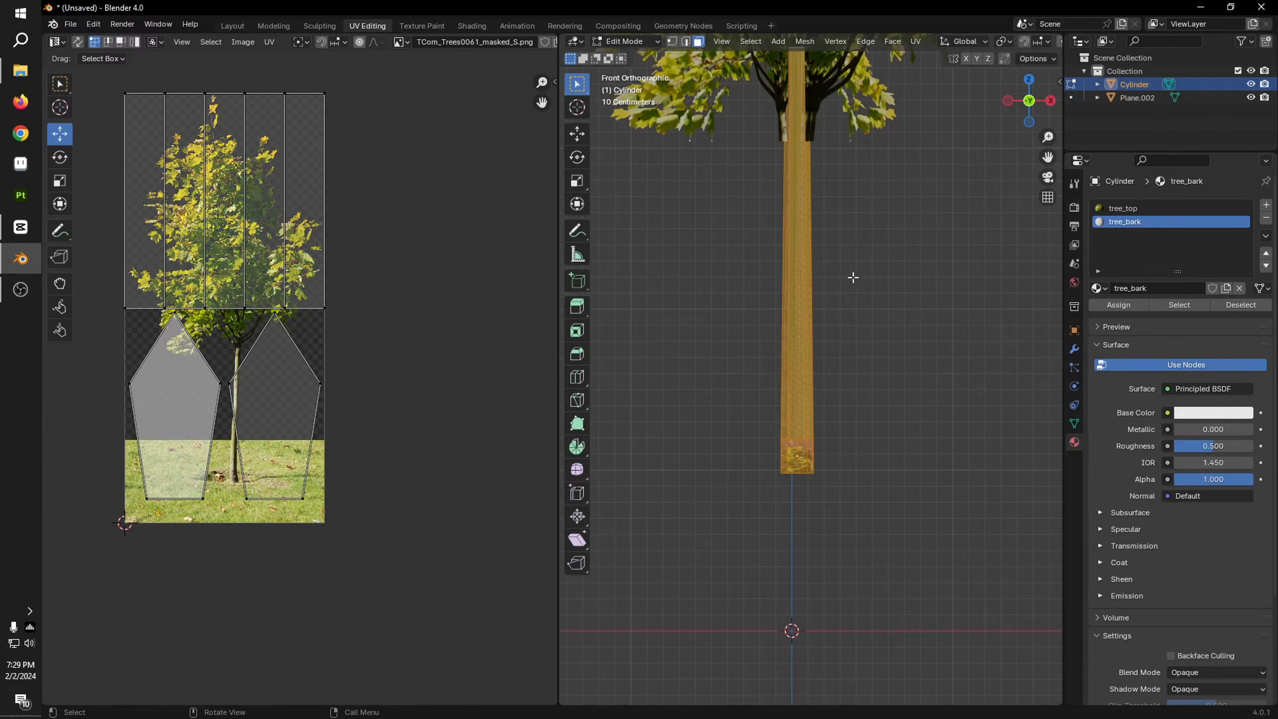
scroll(907, 217, down, 3)
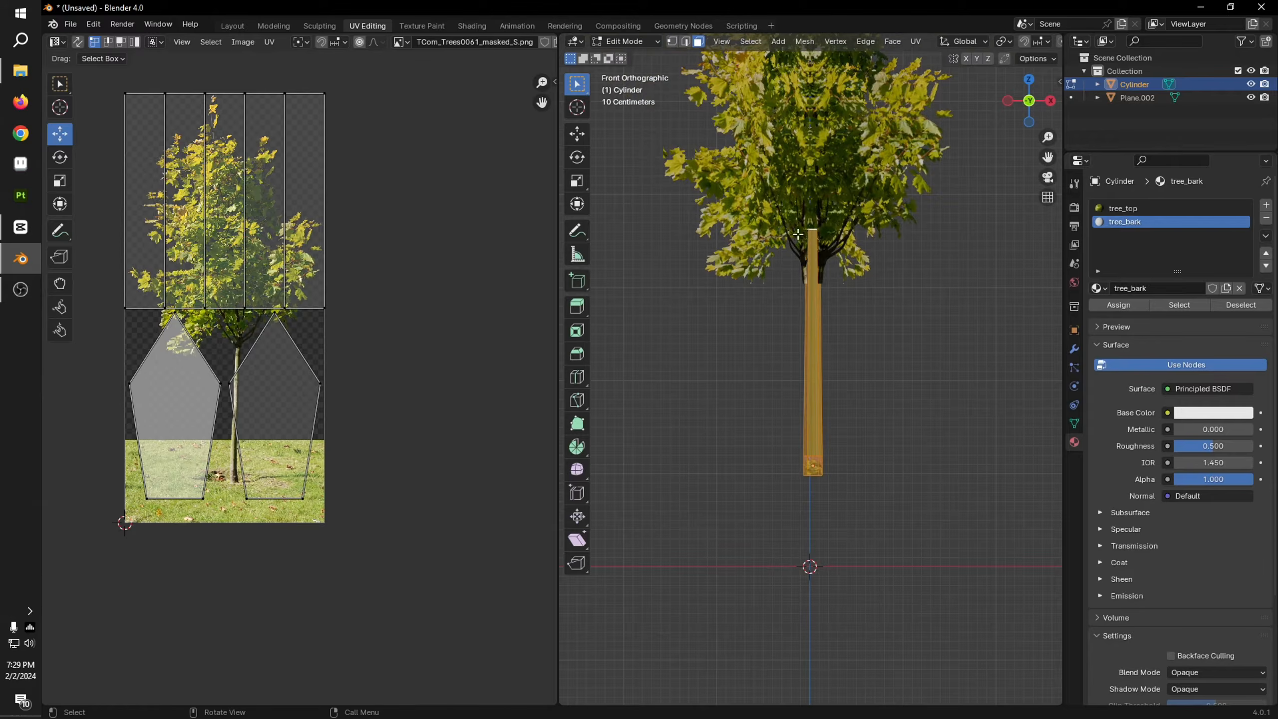
key(u)
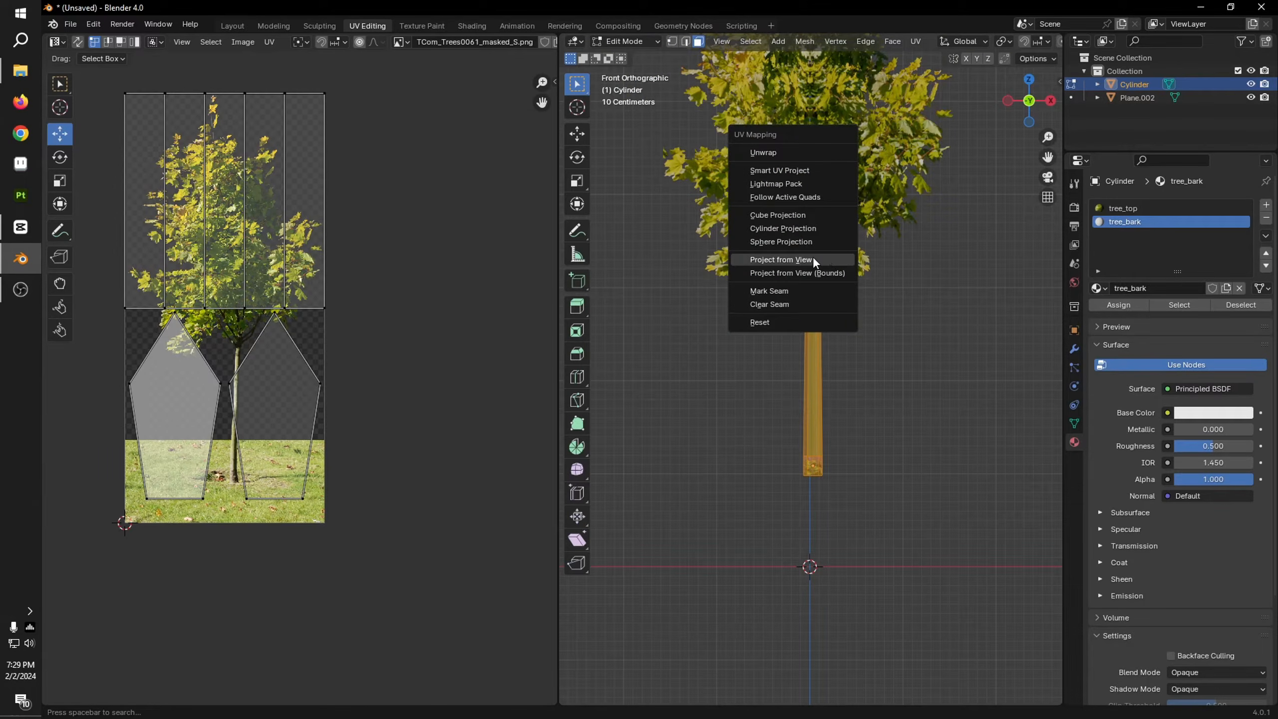
click(813, 259)
Step: Move all the trunk's UVs down onto the lower part of the photographed trunk in the tree image
scroll(387, 375, up, 3)
middle_drag(309, 344, 384, 325)
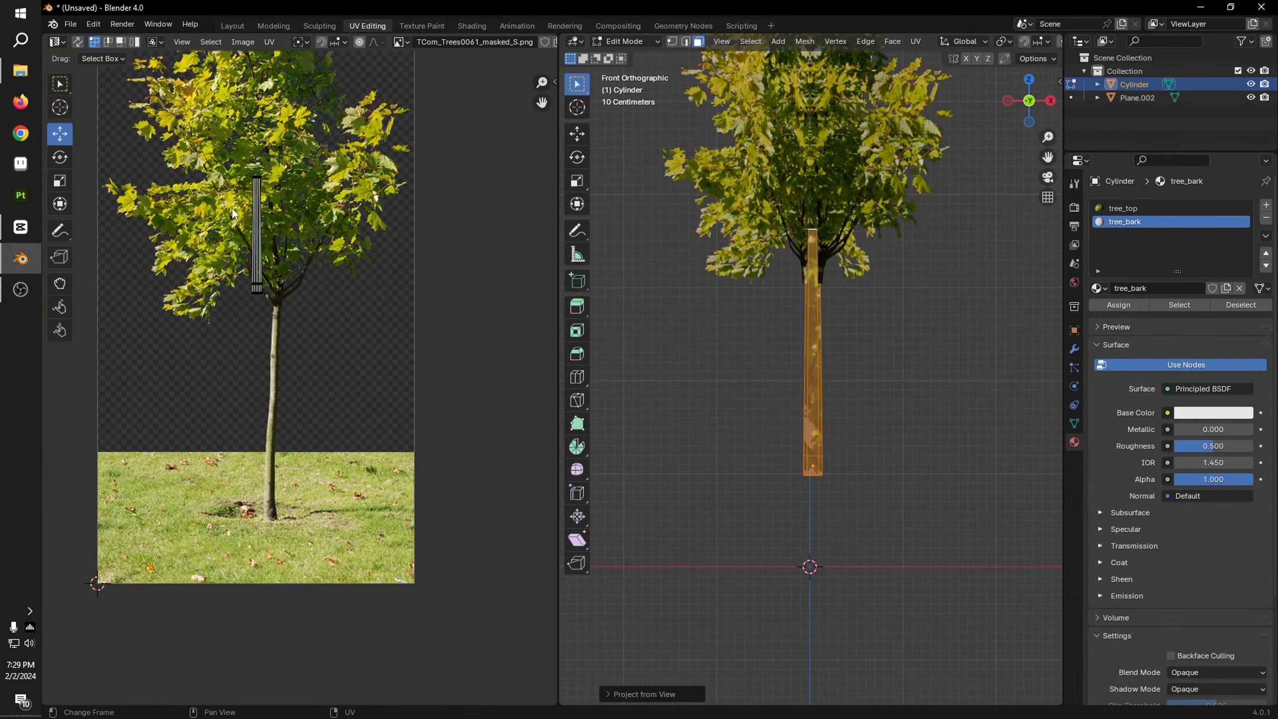
key(a)
key(g)
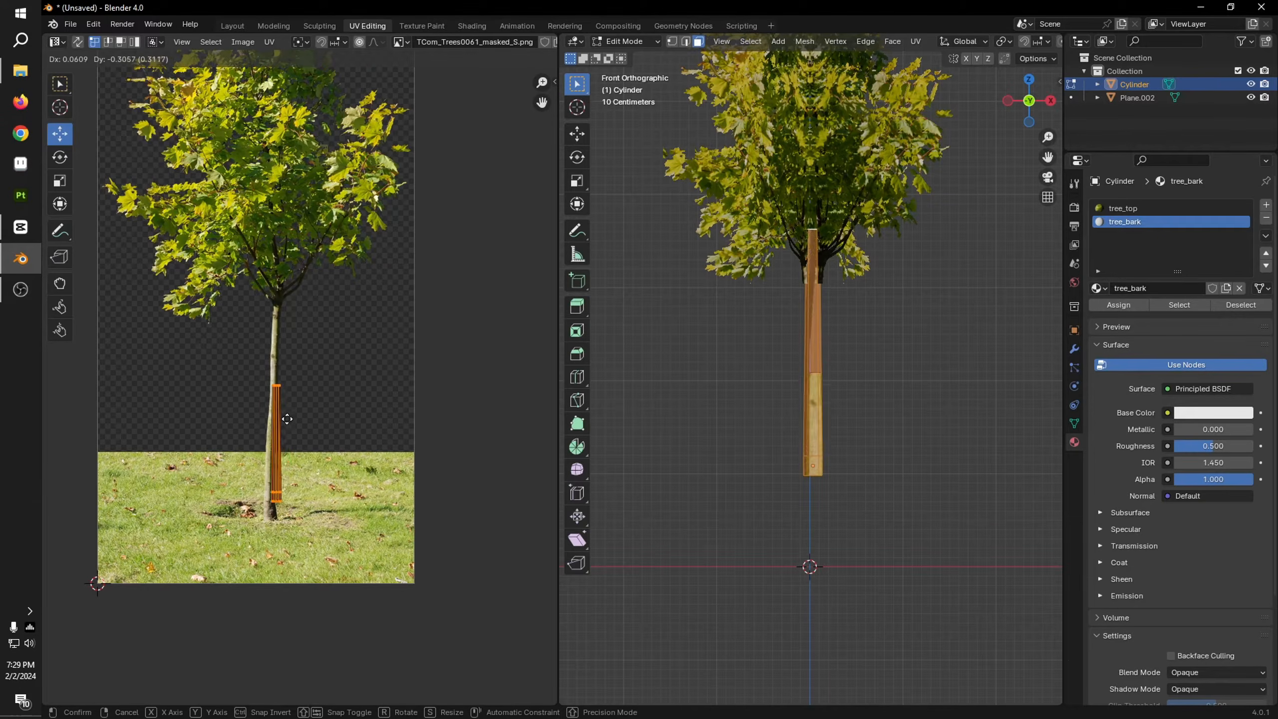
click(283, 444)
Step: Deselect the trunk's UVs, select only their top row over the photographed trunk, and undo the last edit
scroll(283, 443, up, 8)
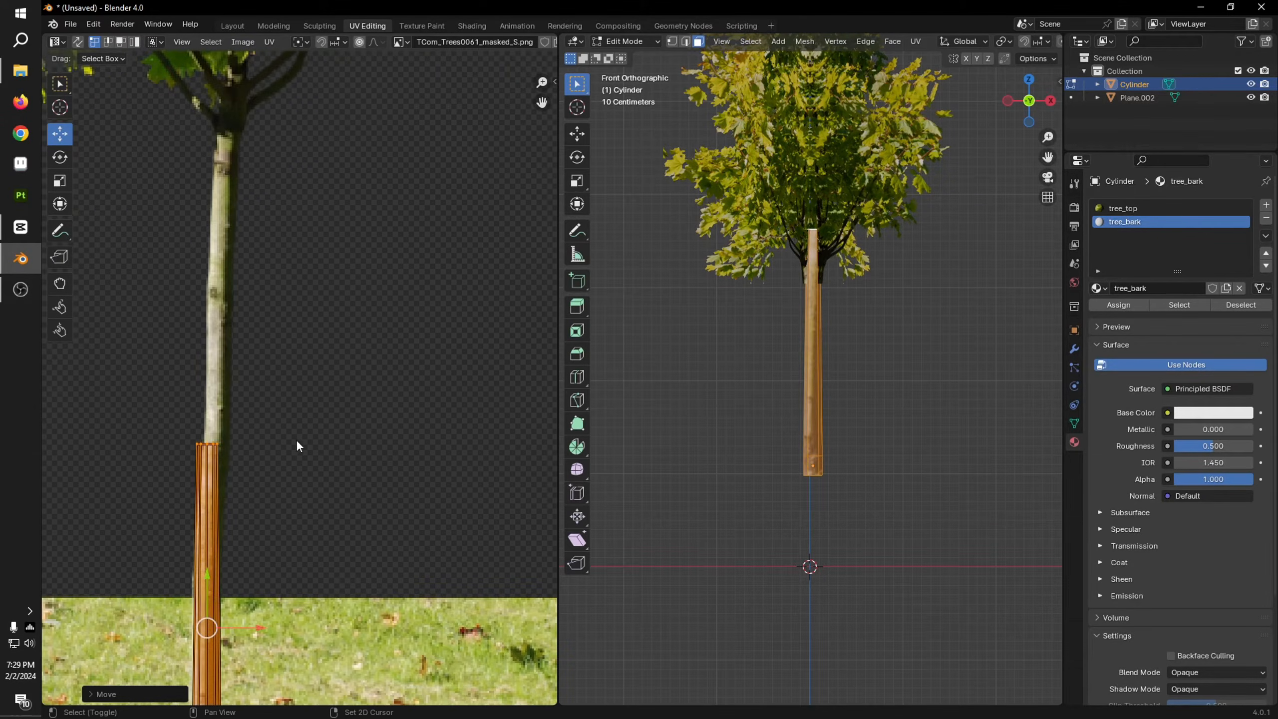
scroll(854, 341, up, 3)
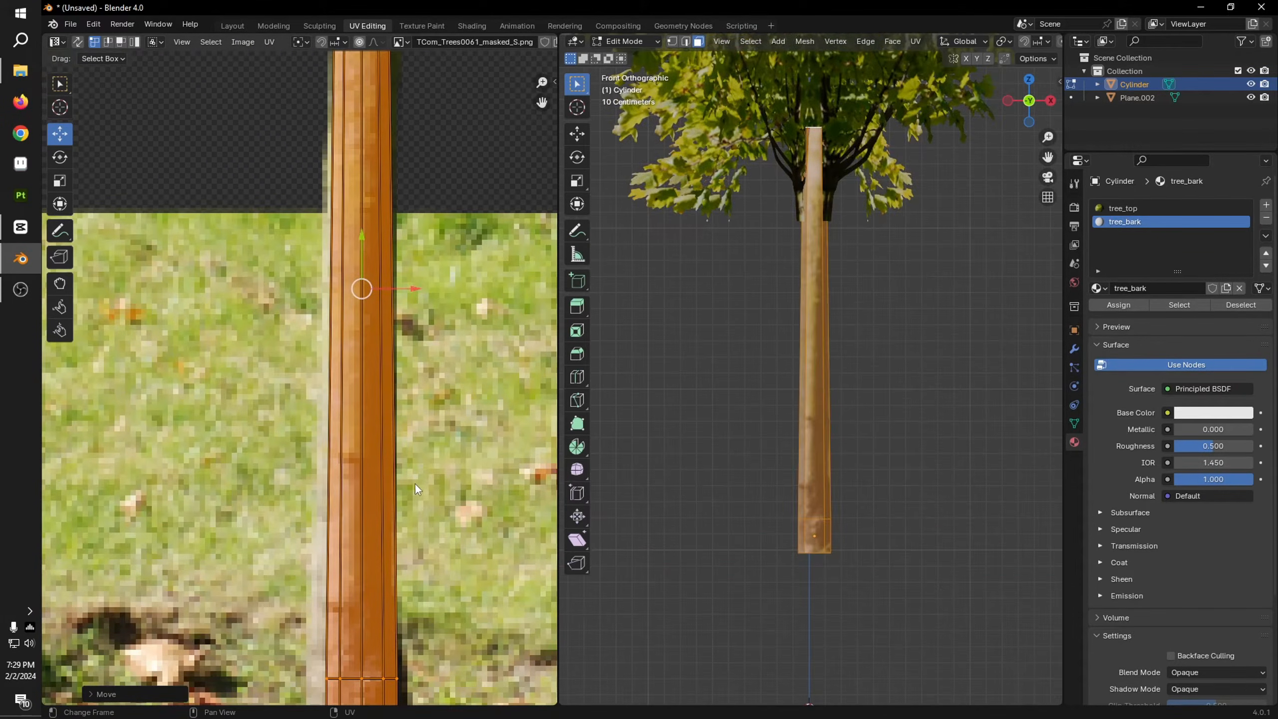
scroll(395, 498, down, 2)
middle_drag(419, 256, 424, 312)
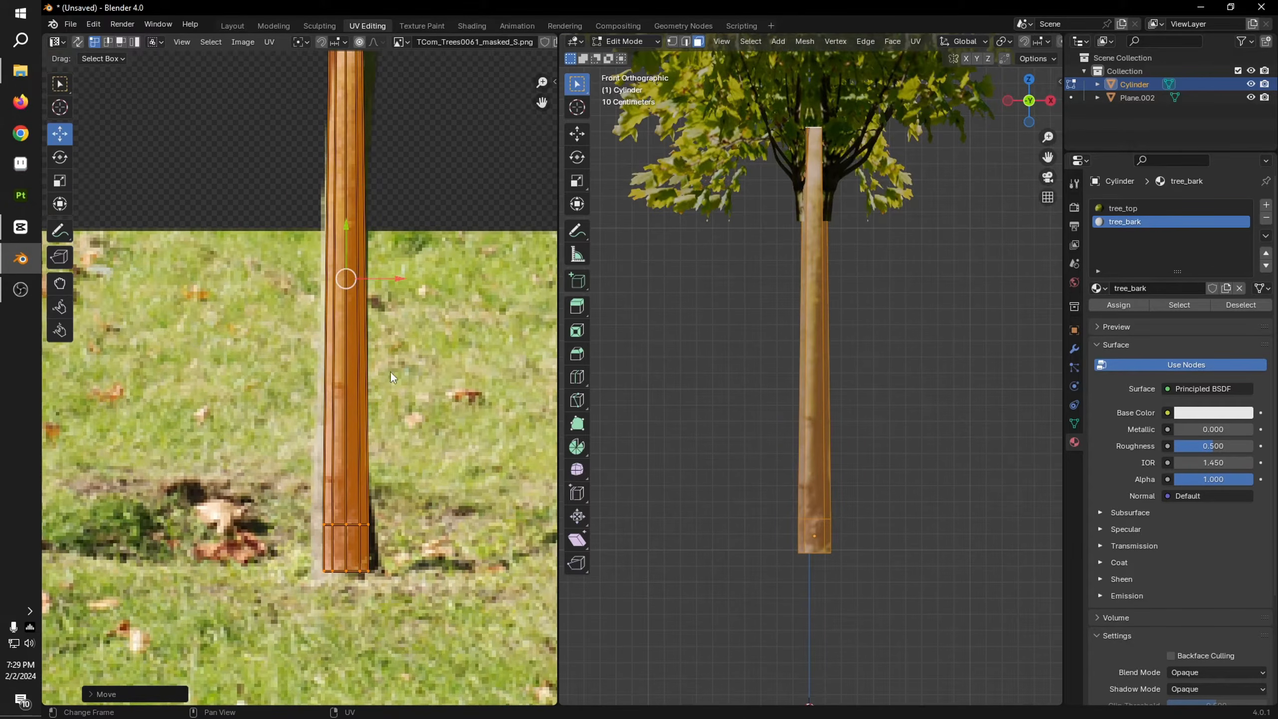
click(308, 313)
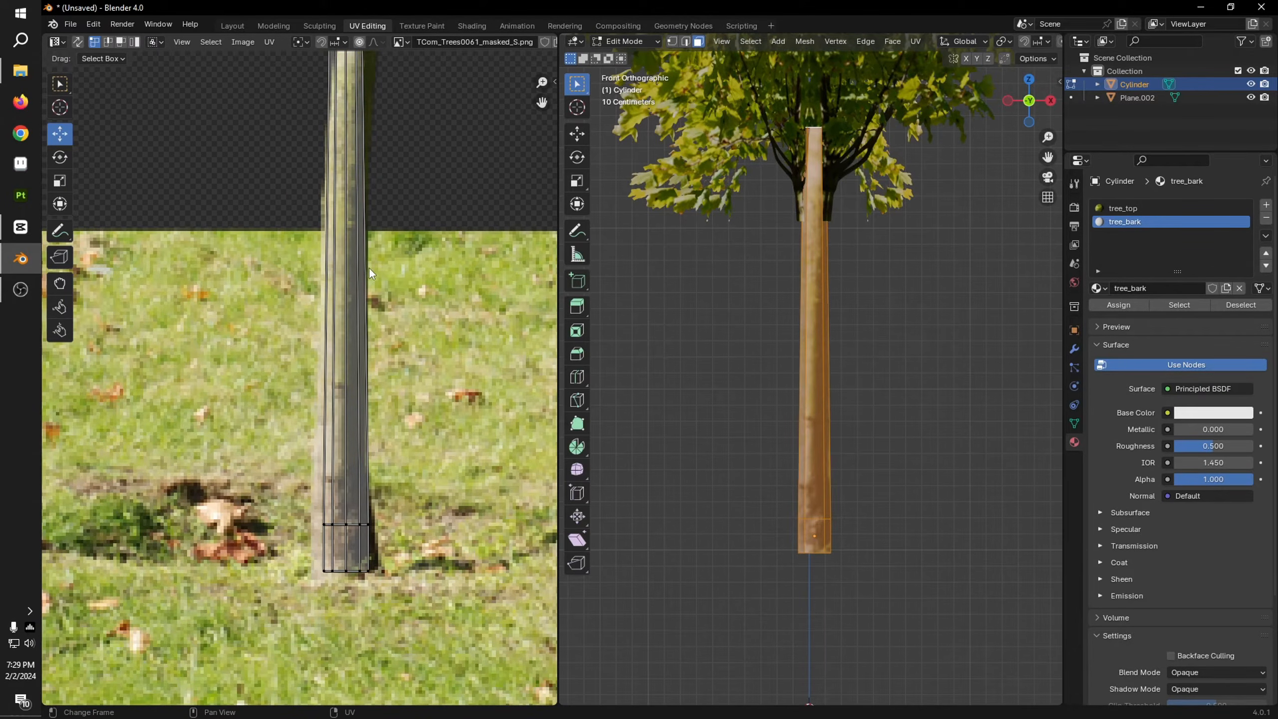
scroll(370, 268, down, 2)
drag(345, 130, 373, 207)
key(ctrl+z)
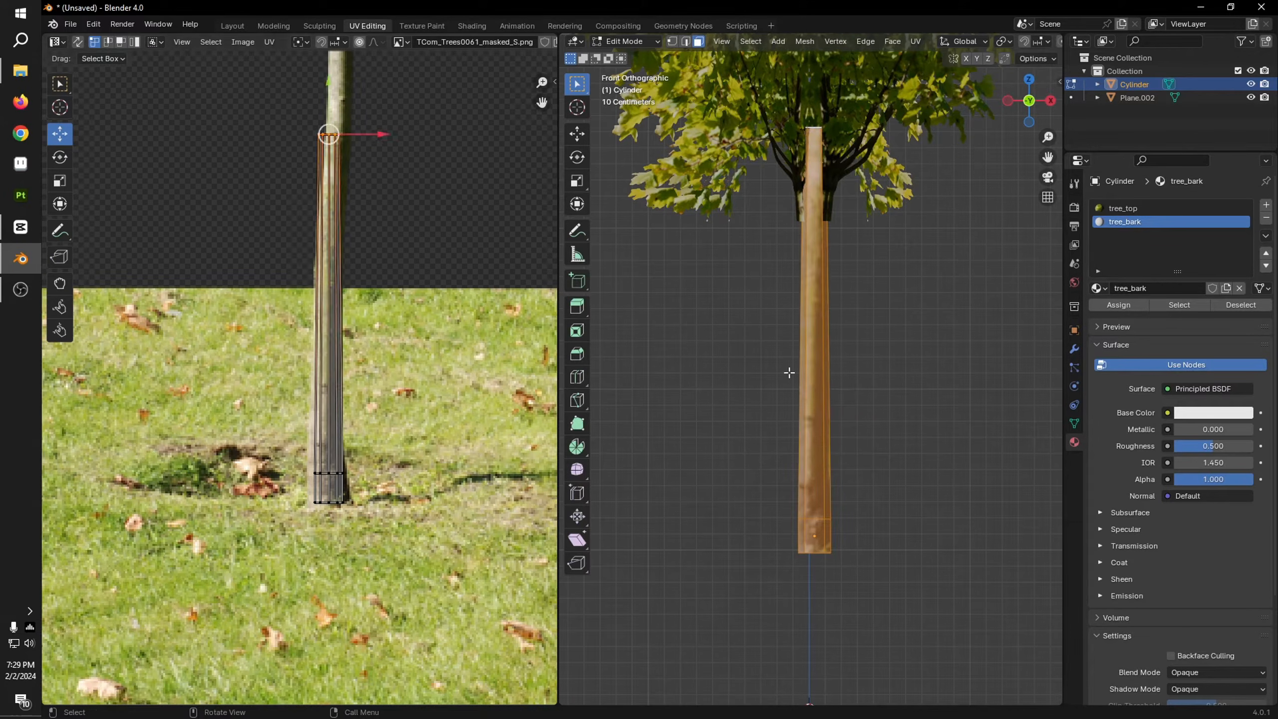
Step: Add seven evenly spaced horizontal loop cuts along the trunk's height
click(913, 397)
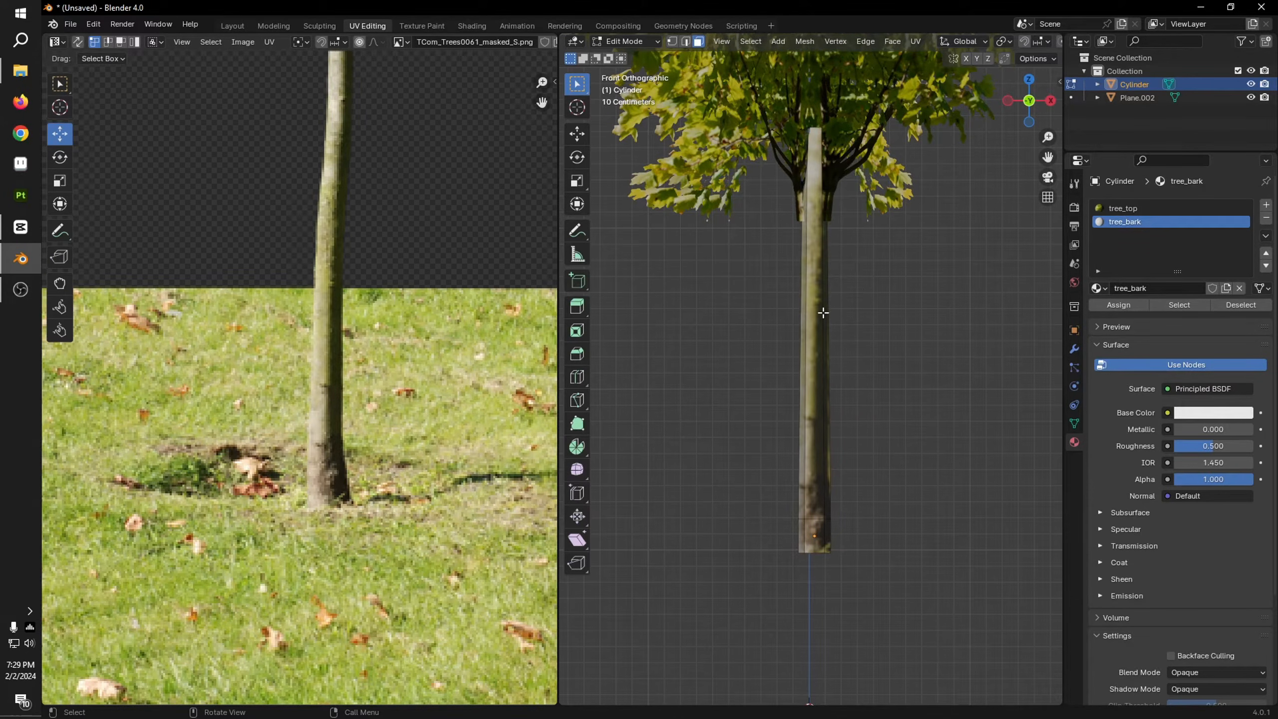
key(a)
scroll(807, 438, down, 2)
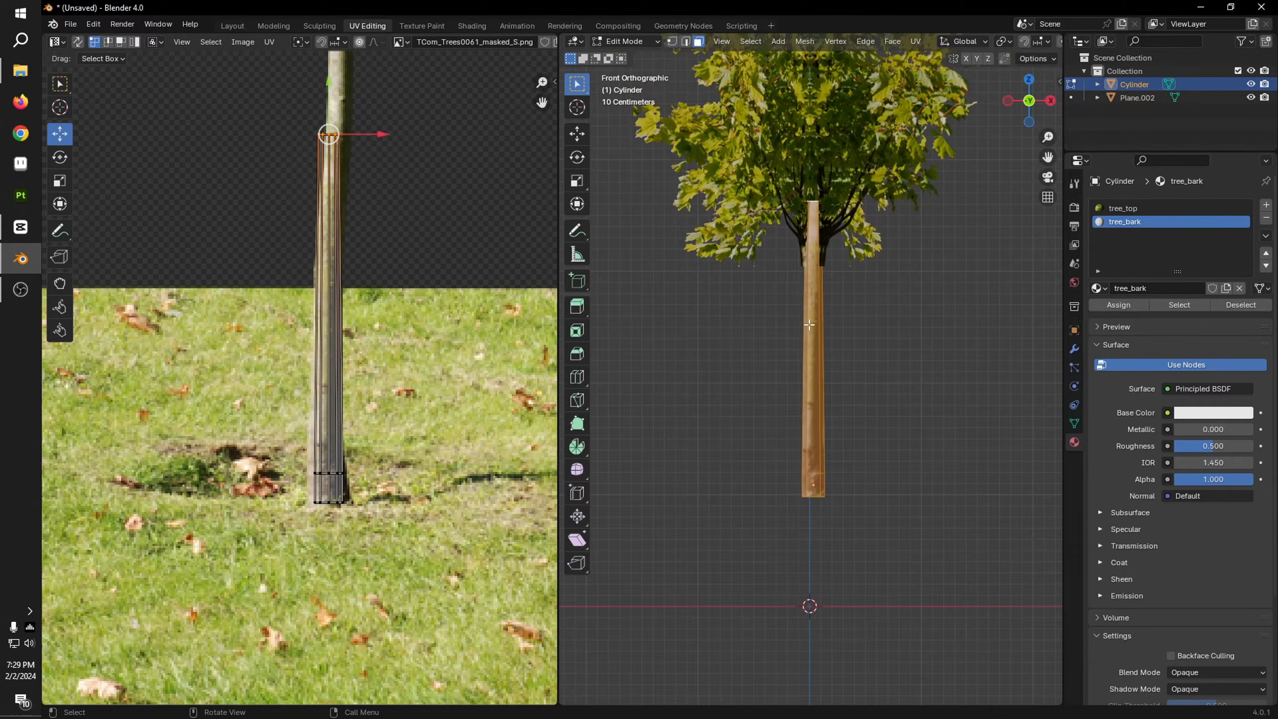
key(ctrl+r)
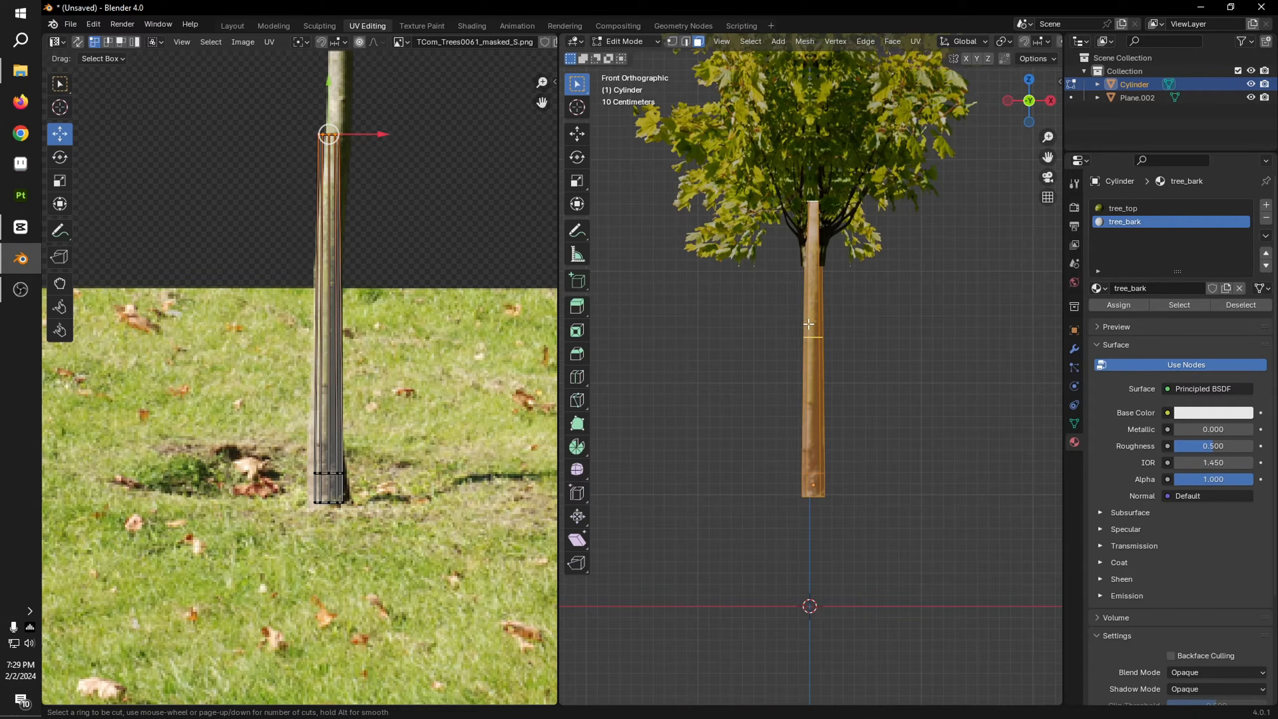
scroll(808, 324, up, 1)
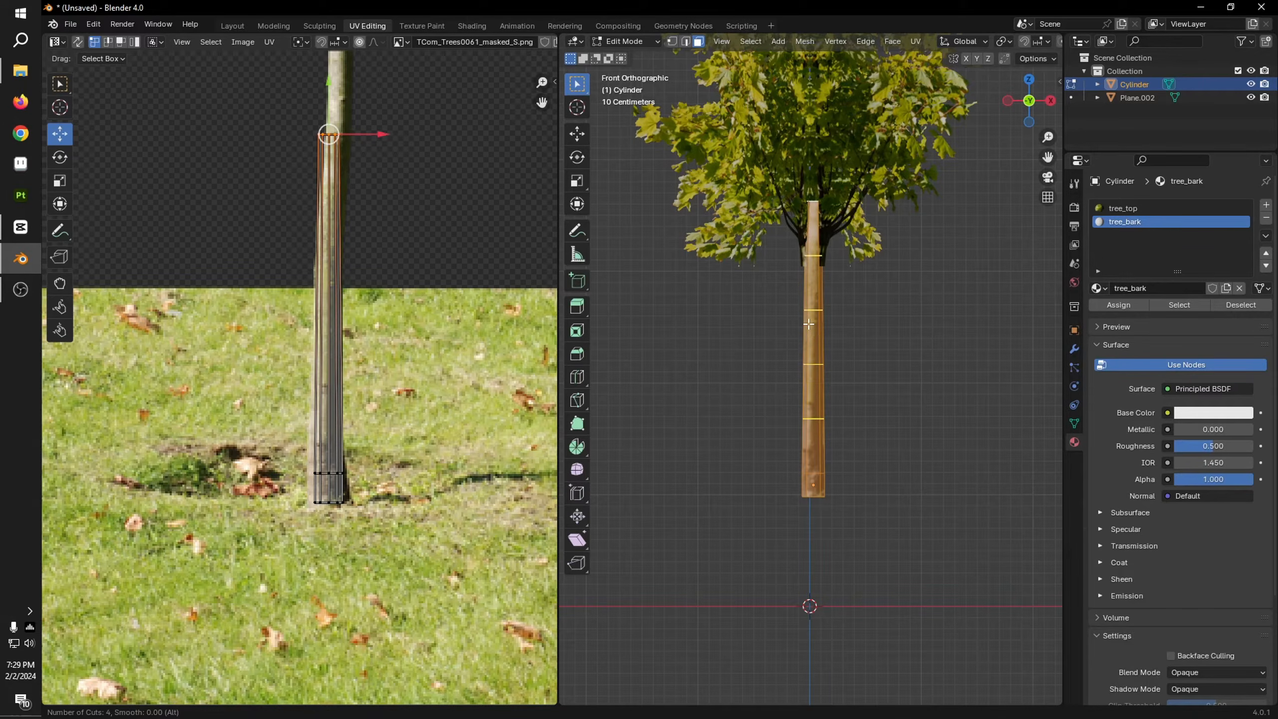
scroll(808, 323, up, 2)
scroll(808, 324, up, 1)
click(809, 324)
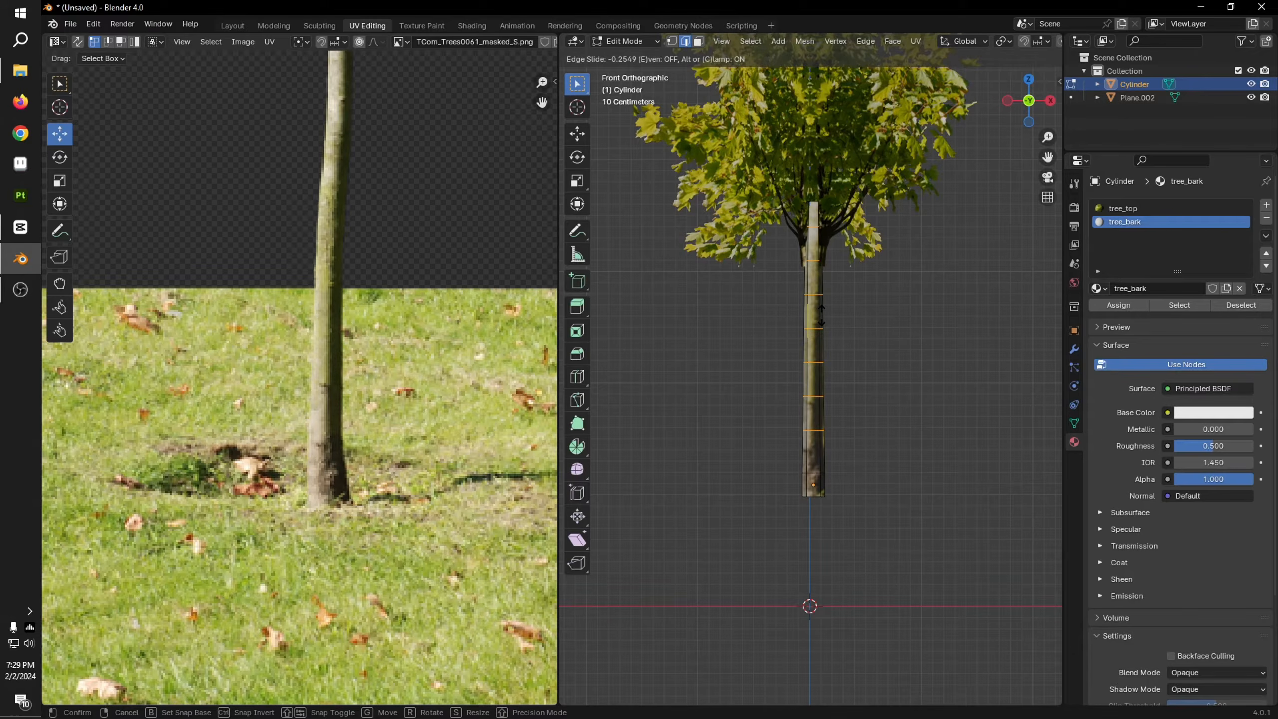
click(821, 313)
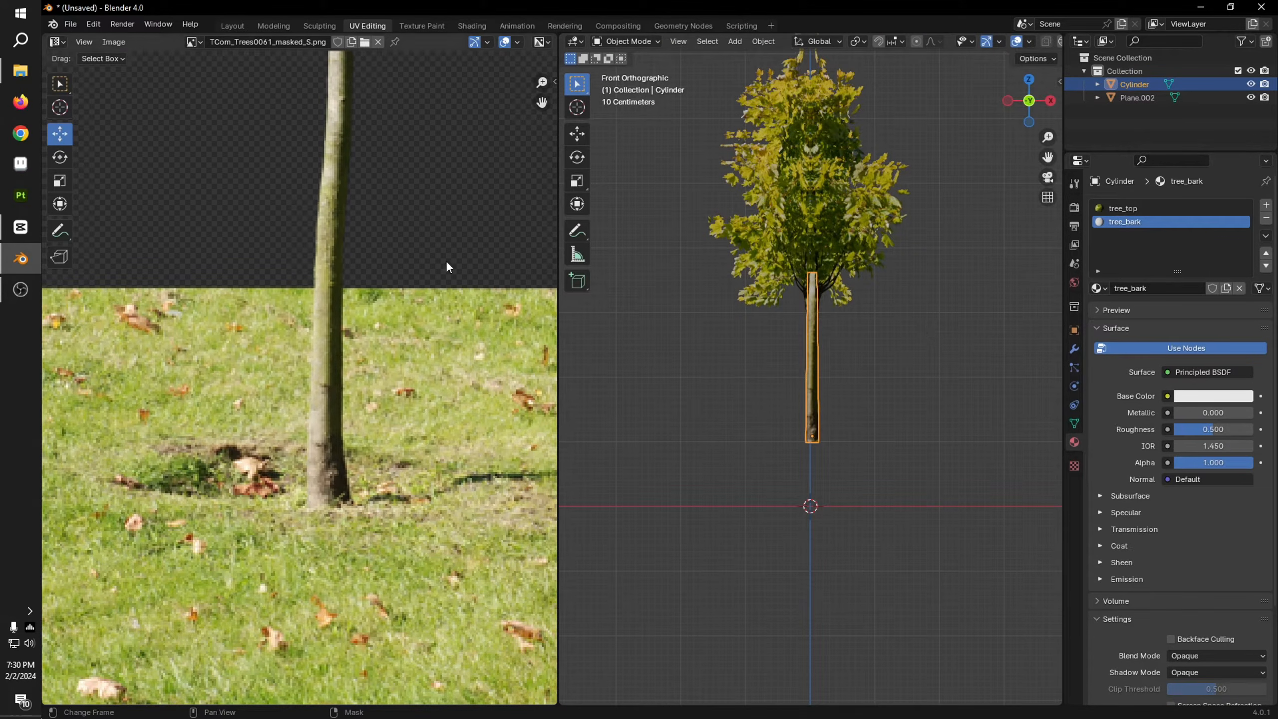
click(12, 302)
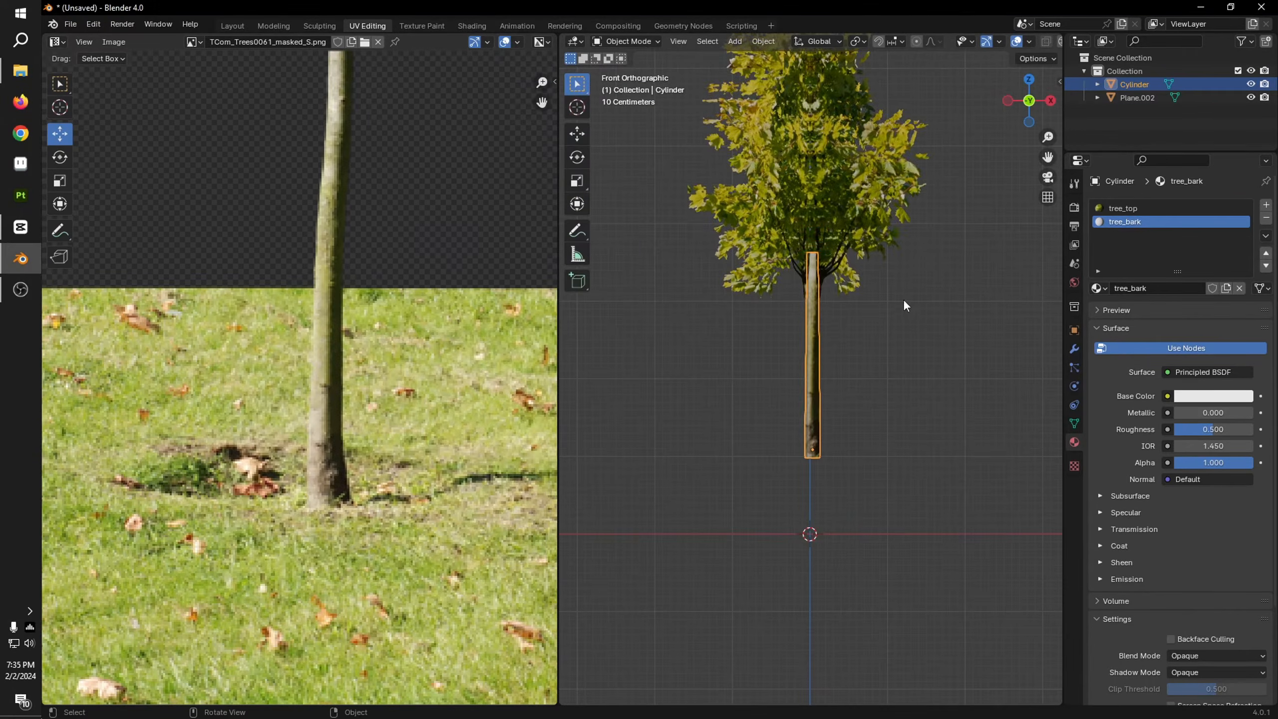
Step: Select all the trunk's faces and UVs, stretch the UVs vertically, and move them to span the photographed trunk from ground to crown
scroll(910, 322, up, 2)
key(Tab)
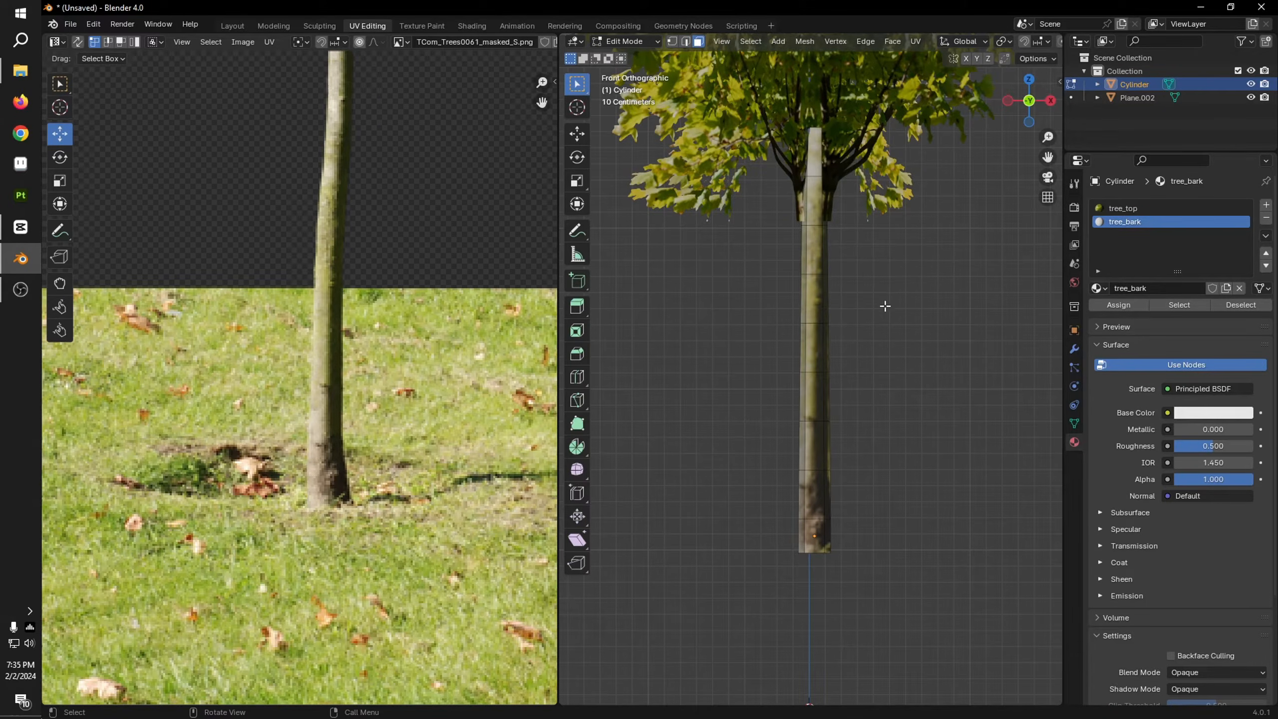
key(a)
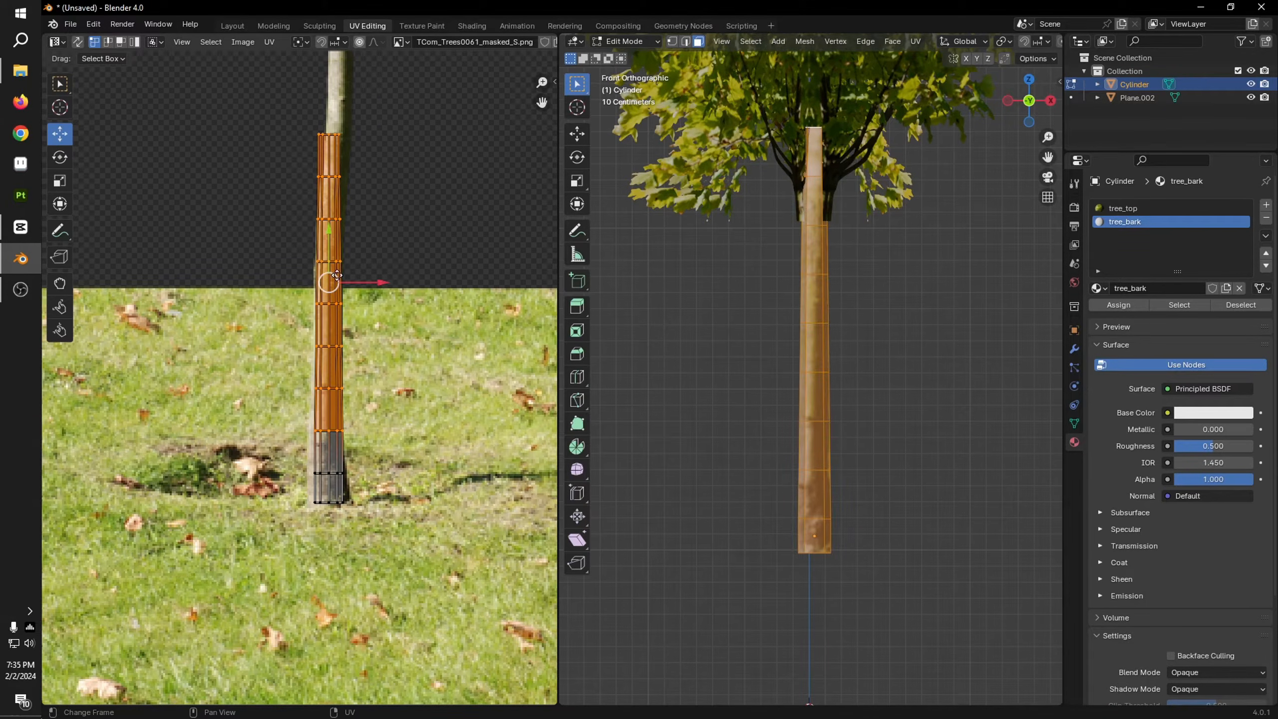
scroll(394, 330, down, 3)
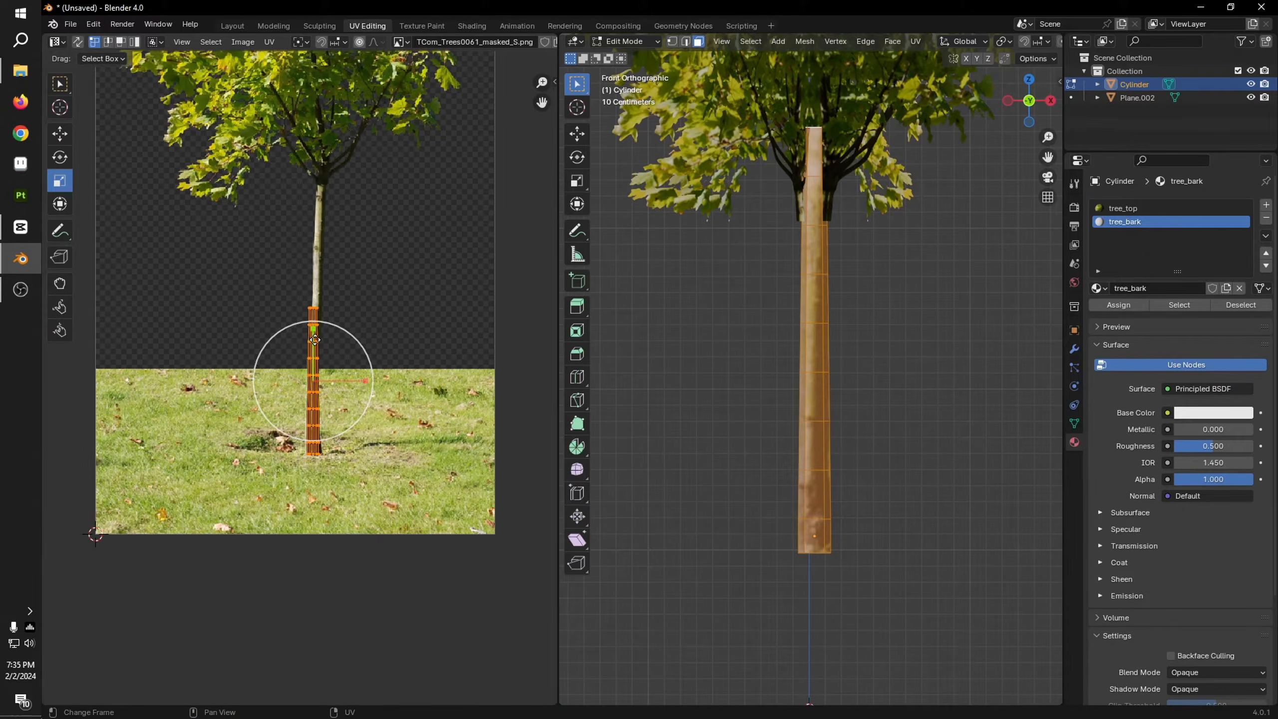
drag(314, 340, 322, 300)
key(g)
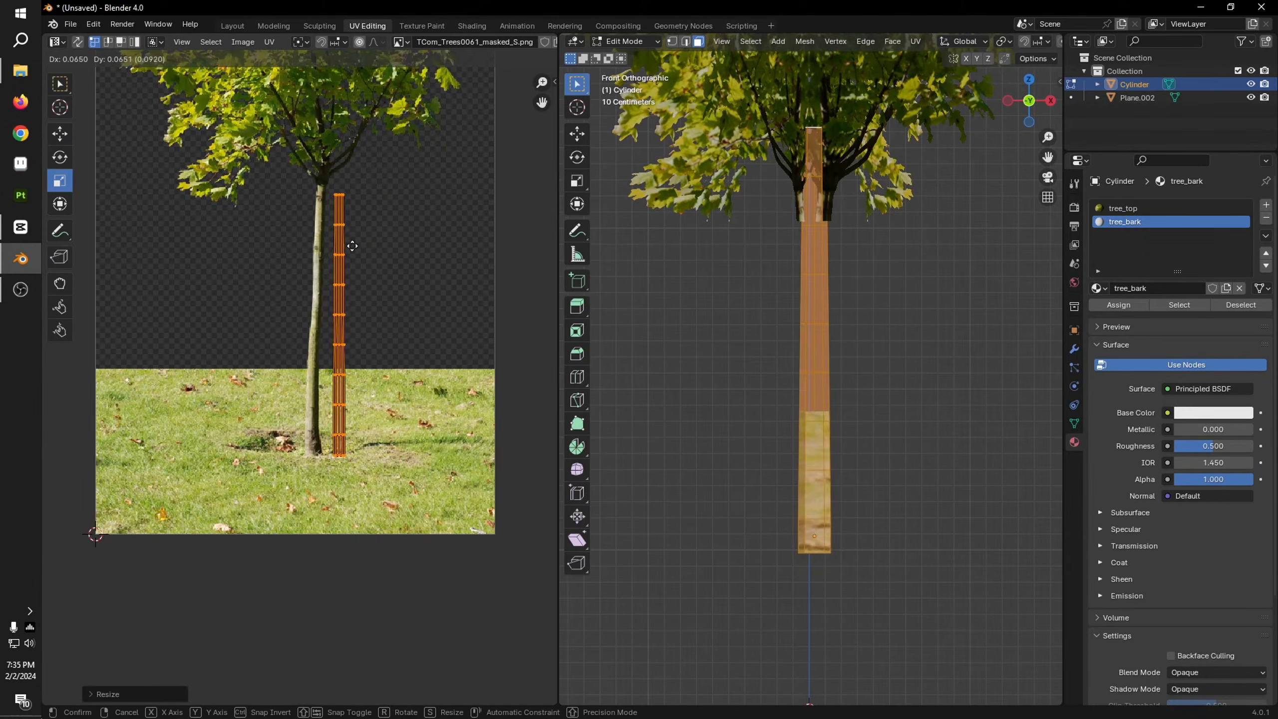
click(326, 245)
Step: Shift the two lowest rows of trunk UVs individually to line up with the base of the photographed trunk
scroll(317, 302, up, 8)
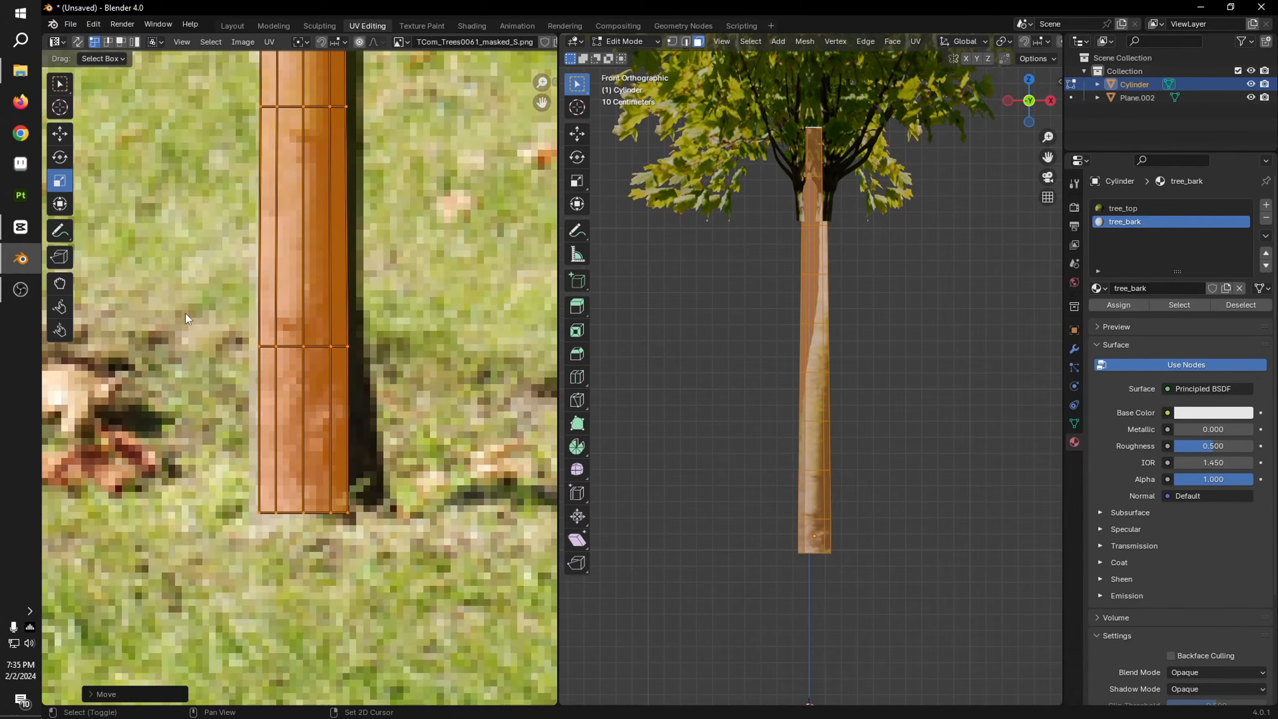
alt+click(271, 347)
key(g)
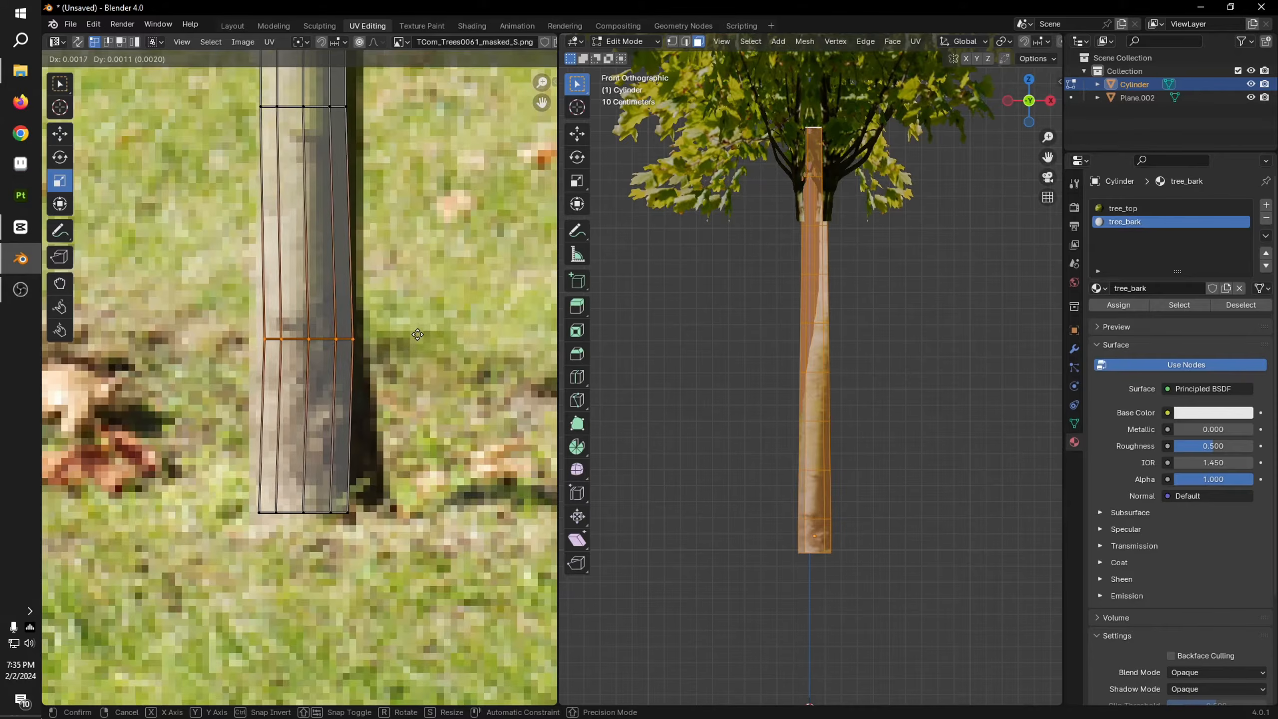
click(410, 343)
key(g)
click(436, 582)
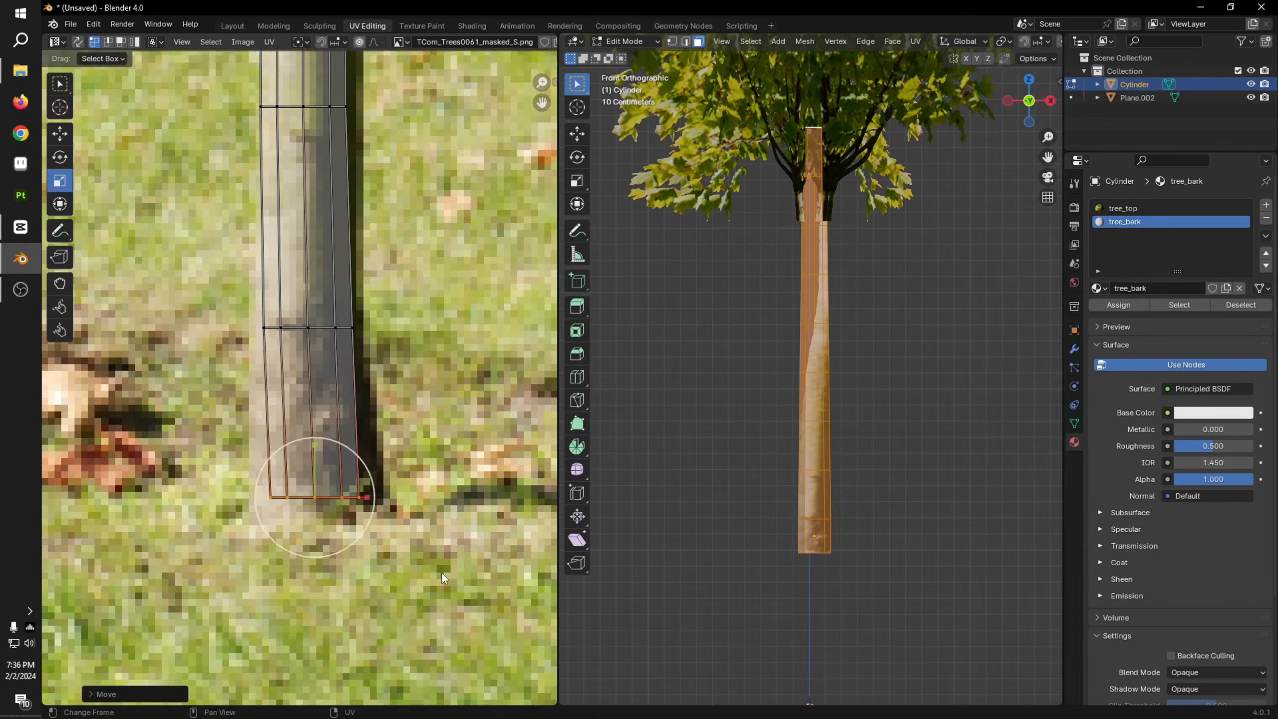
Step: Widen the bottom row of trunk UVs to match the flared base in the photo, and shift the second row onto the bark
key(s)
click(478, 594)
middle_drag(479, 595, 479, 632)
alt+click(344, 366)
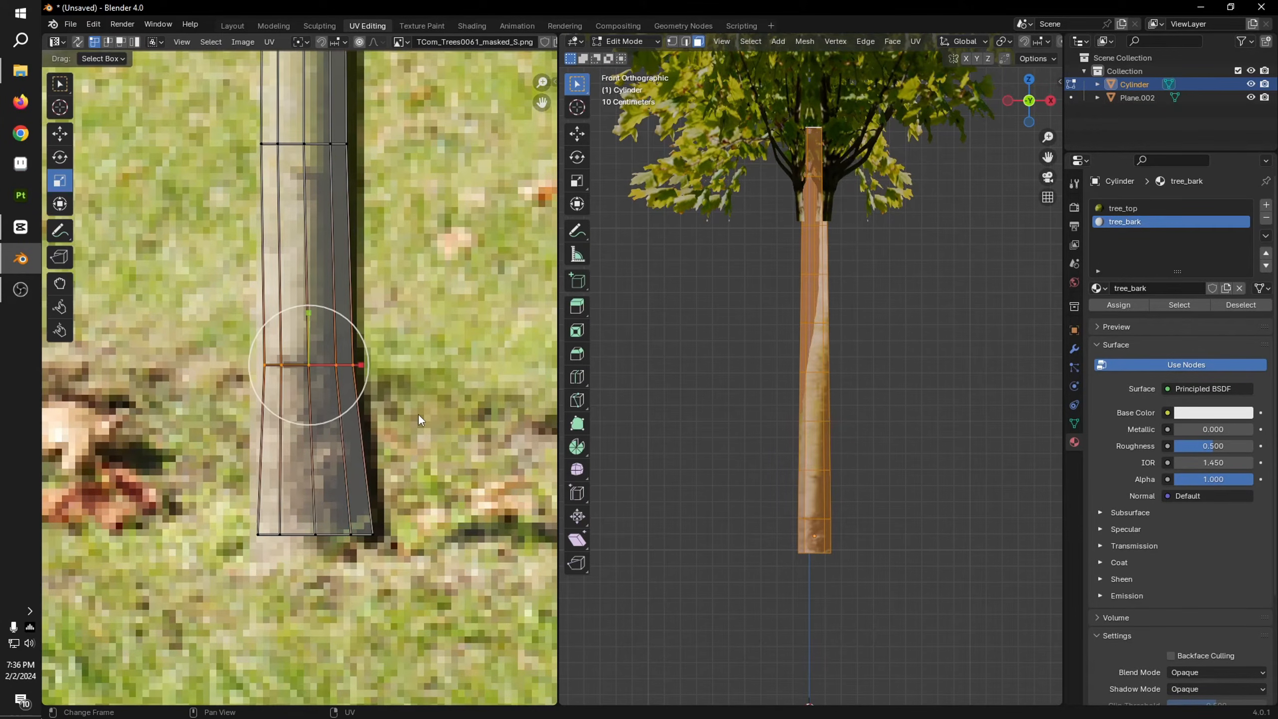
key(g)
click(417, 357)
middle_drag(417, 357, 422, 579)
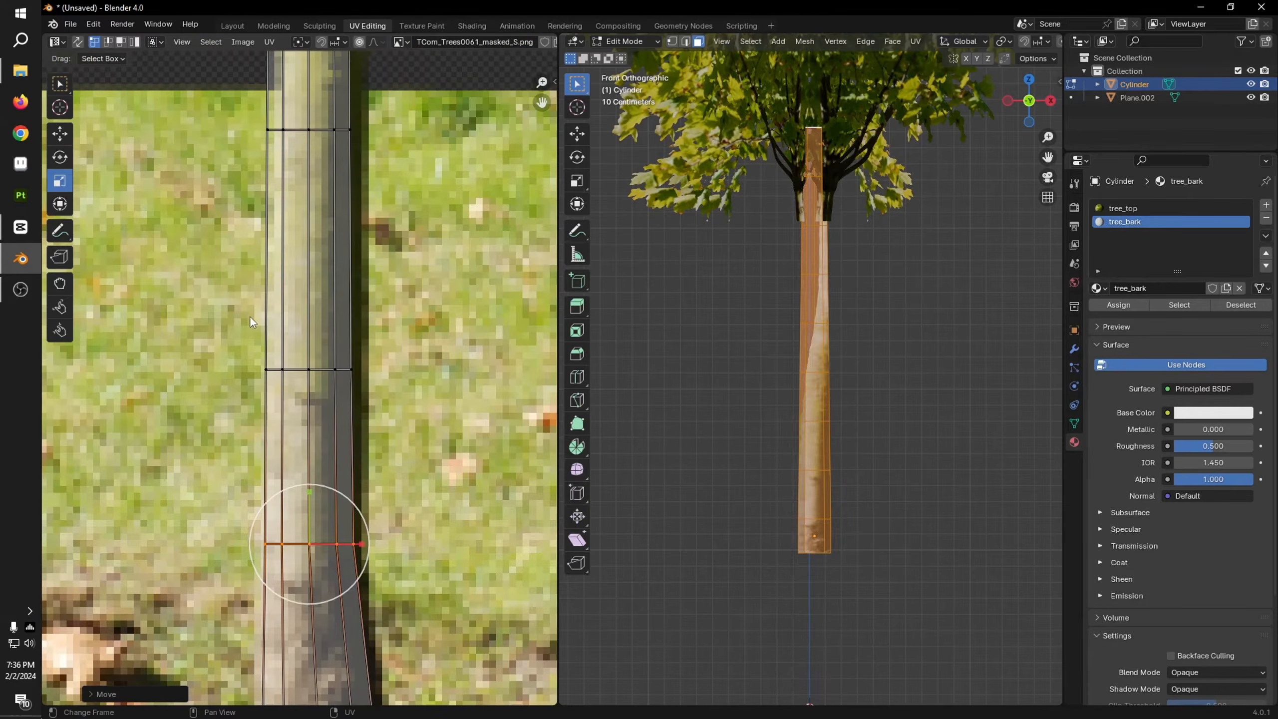
Step: Shift only the fourth row of trunk UVs from the ground sideways onto the bark just below the grass edge
drag(249, 316, 382, 412)
scroll(432, 397, down, 6)
middle_drag(390, 428, 401, 508)
scroll(398, 435, up, 8)
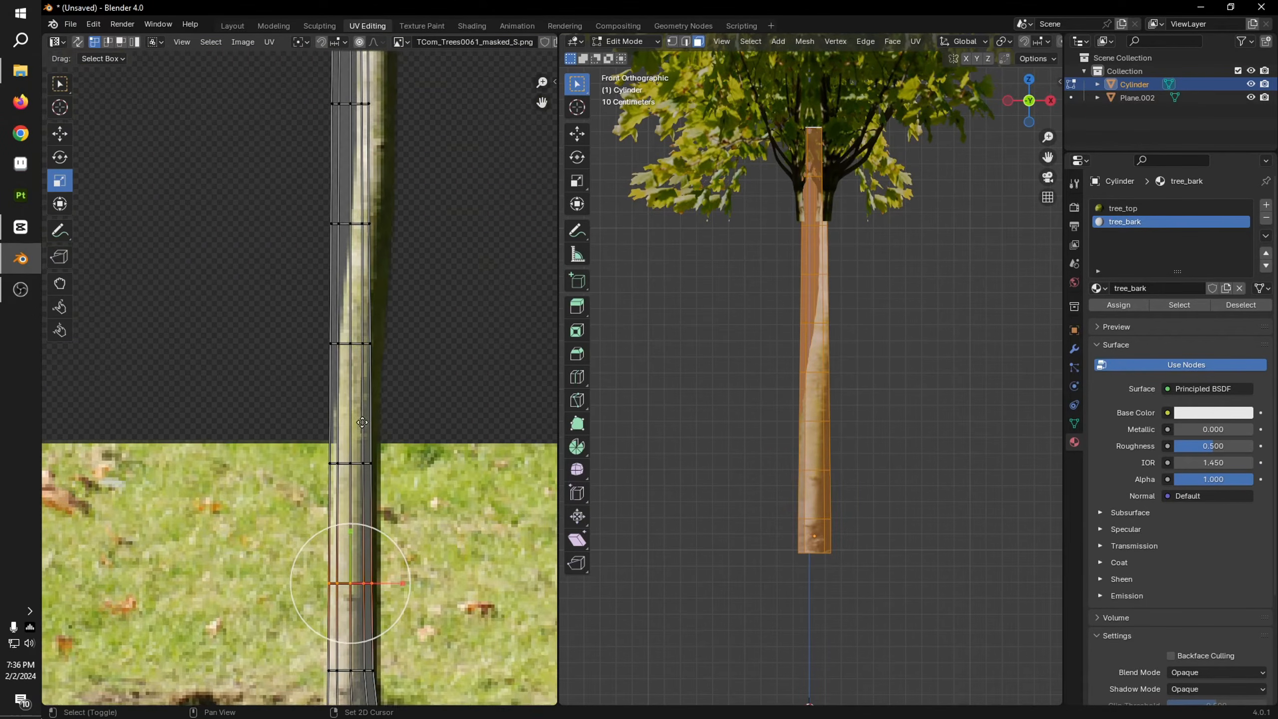
middle_drag(436, 467, 353, 392)
key(g)
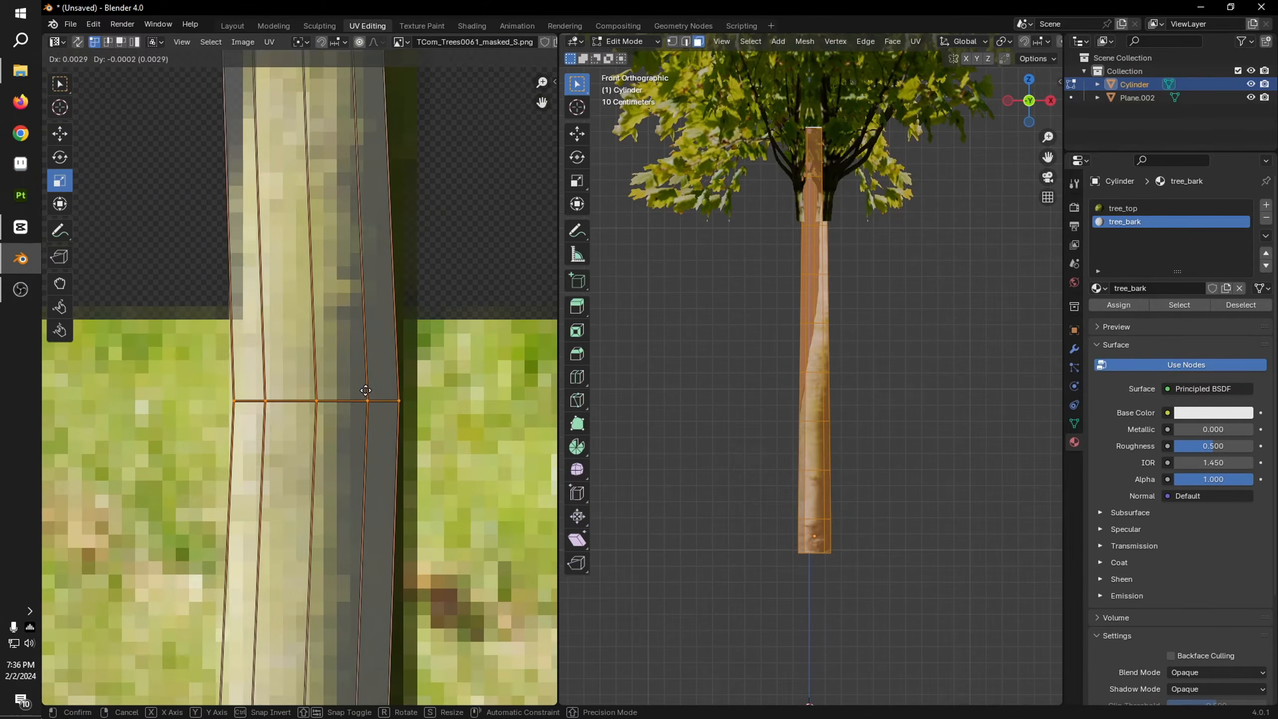
click(369, 393)
Step: Select the third row of trunk UVs from the ground and align it with the photographed bark
scroll(392, 443, down, 4)
shift+middle_drag(411, 497, 375, 436)
scroll(239, 479, up, 4)
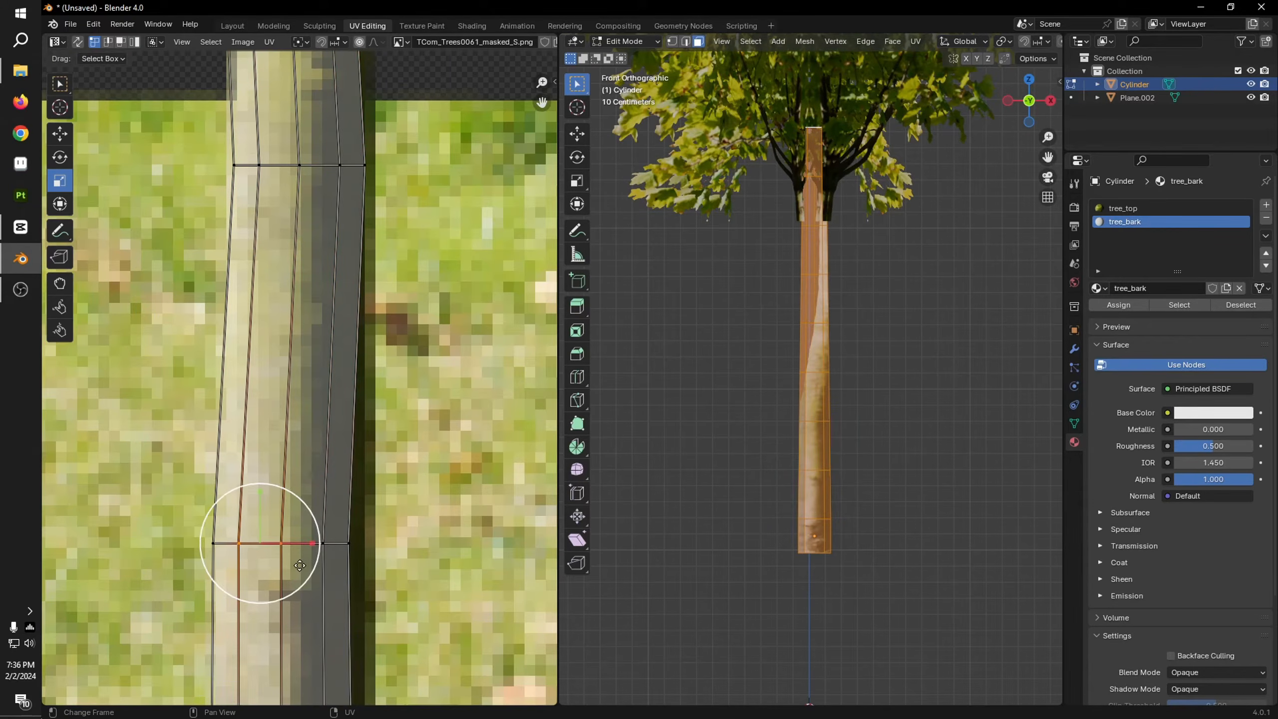
key(g)
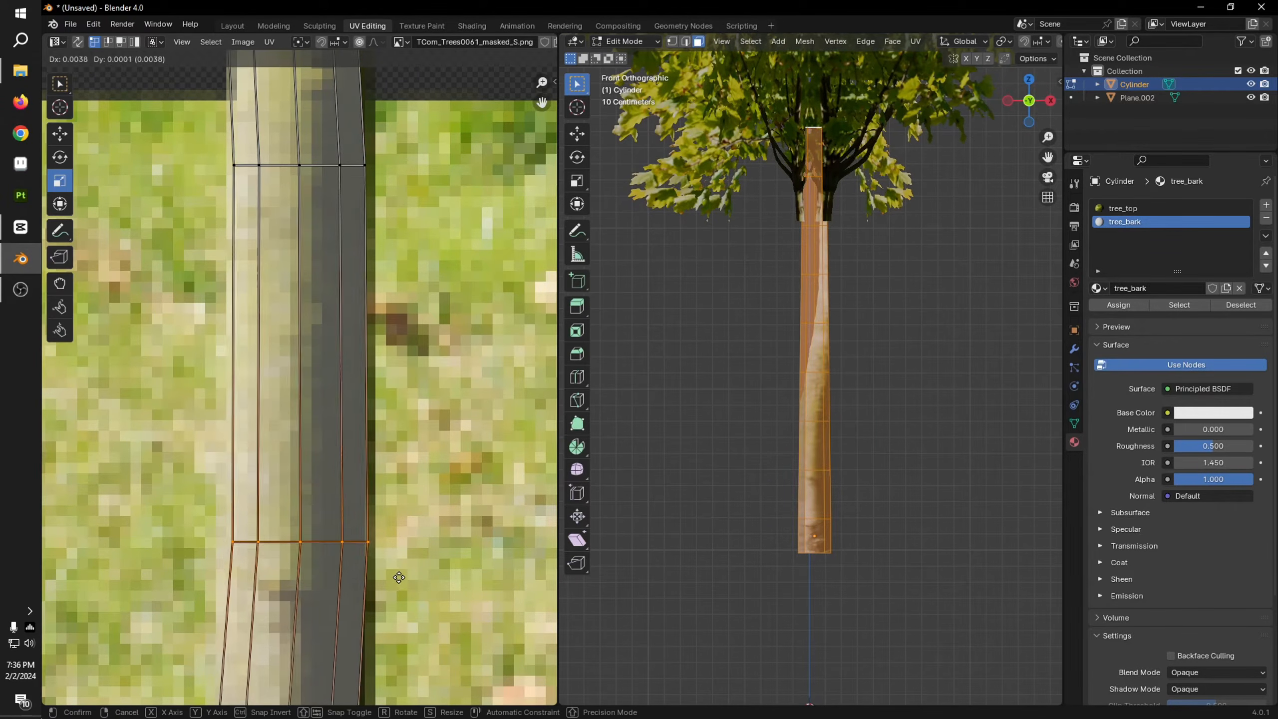
click(392, 574)
Step: Shift the fifth row of trunk UVs, the first above the grass edge, to centre it on the bark
scroll(397, 544, down, 4)
middle_drag(412, 282, 424, 515)
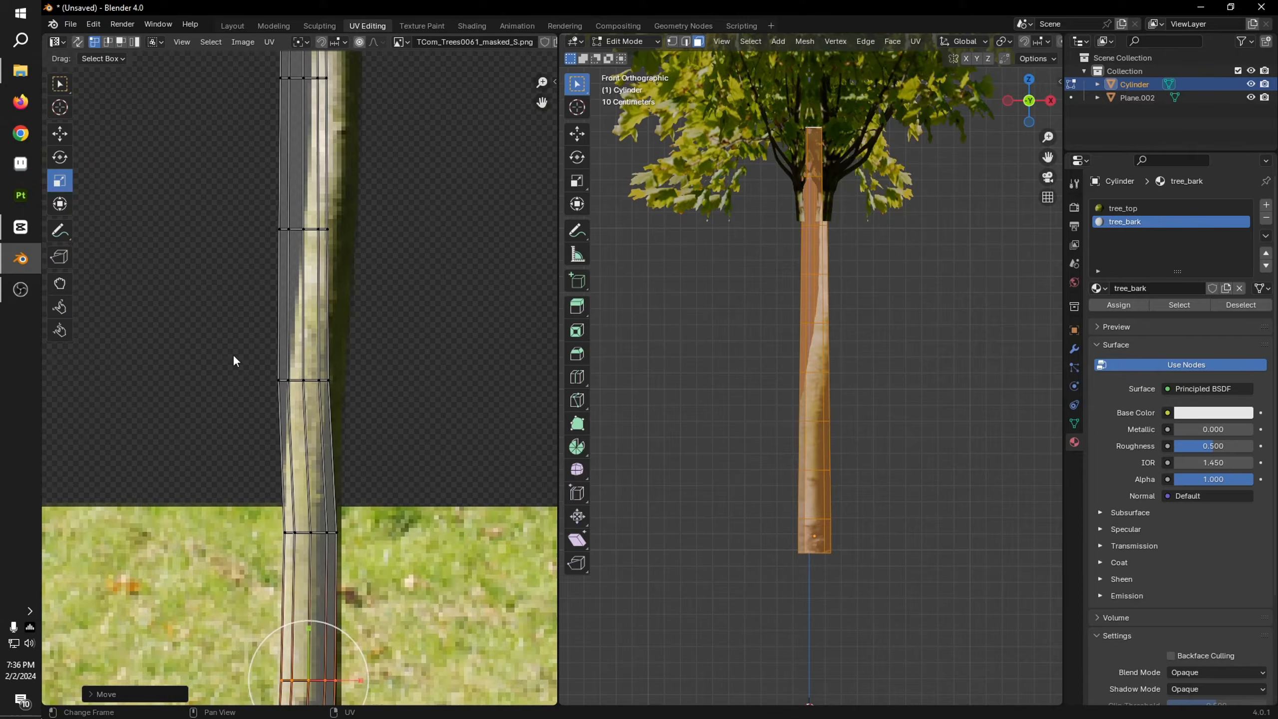
alt+click(304, 381)
scroll(407, 434, up, 6)
key(g)
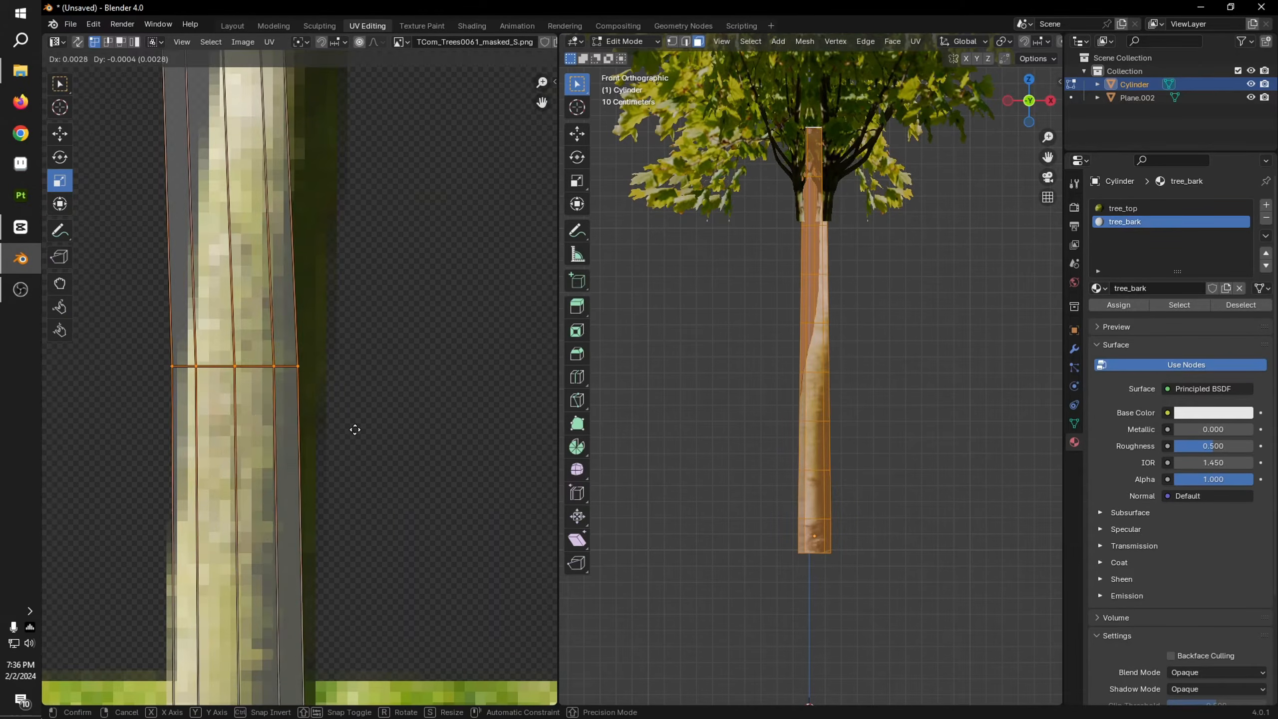
click(368, 436)
Step: Select the sixth row of trunk UVs from the ground and shift it sideways onto the photographed trunk
shift+middle_drag(374, 223, 339, 452)
scroll(353, 393, down, 4)
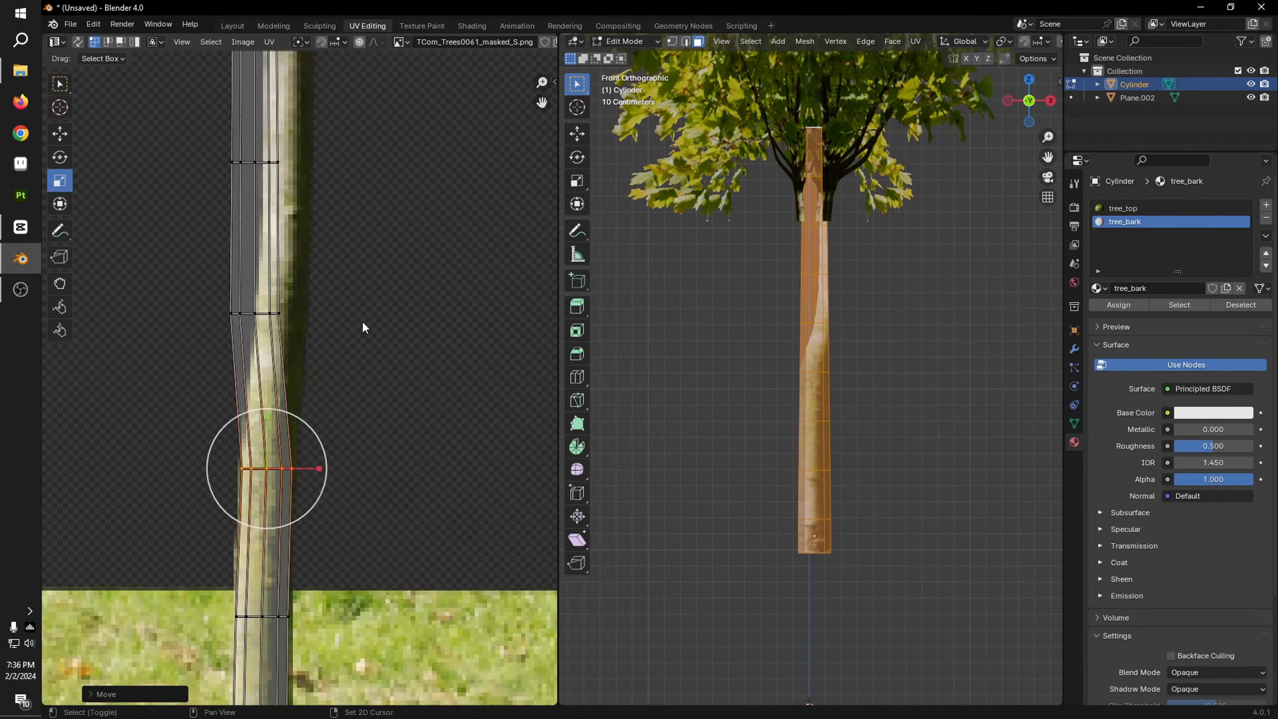
shift+middle_drag(363, 323, 410, 398)
drag(164, 327, 404, 423)
scroll(433, 451, up, 4)
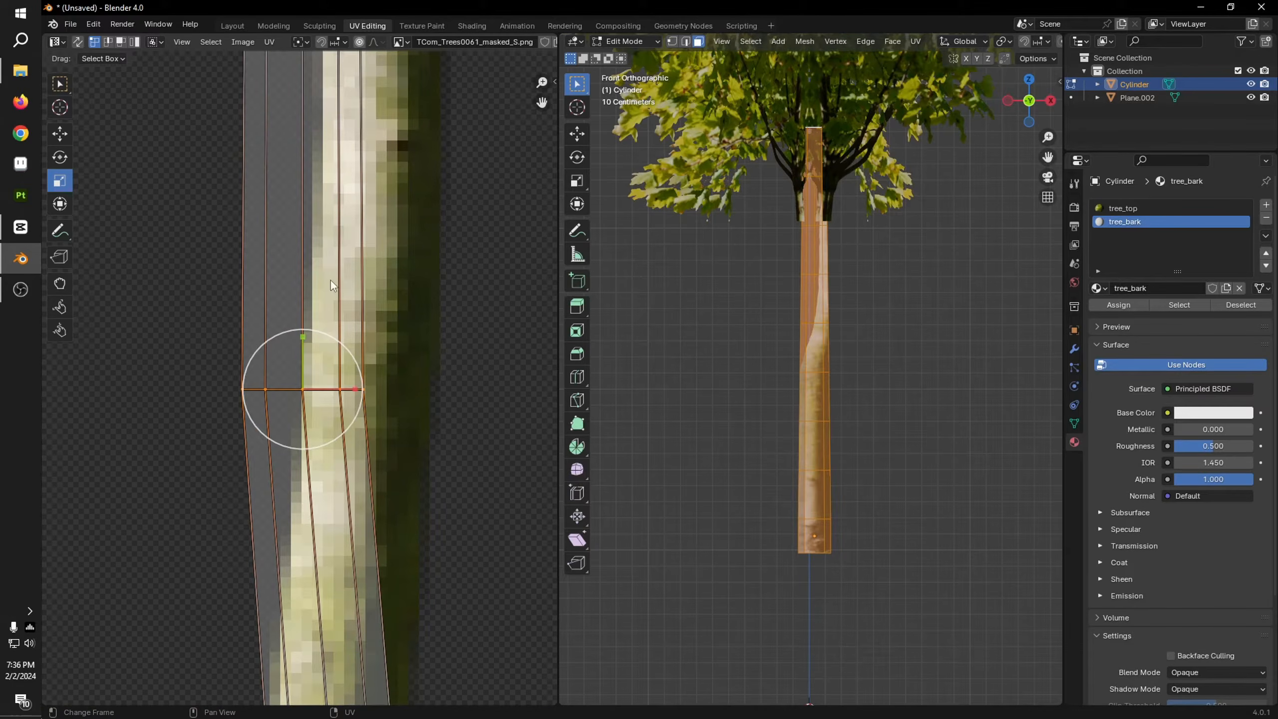
key(g)
click(404, 299)
Step: Shift the seventh row of trunk UVs sideways so it spans the lit bark of the photographed trunk
scroll(430, 279, down, 5)
middle_drag(443, 259, 403, 403)
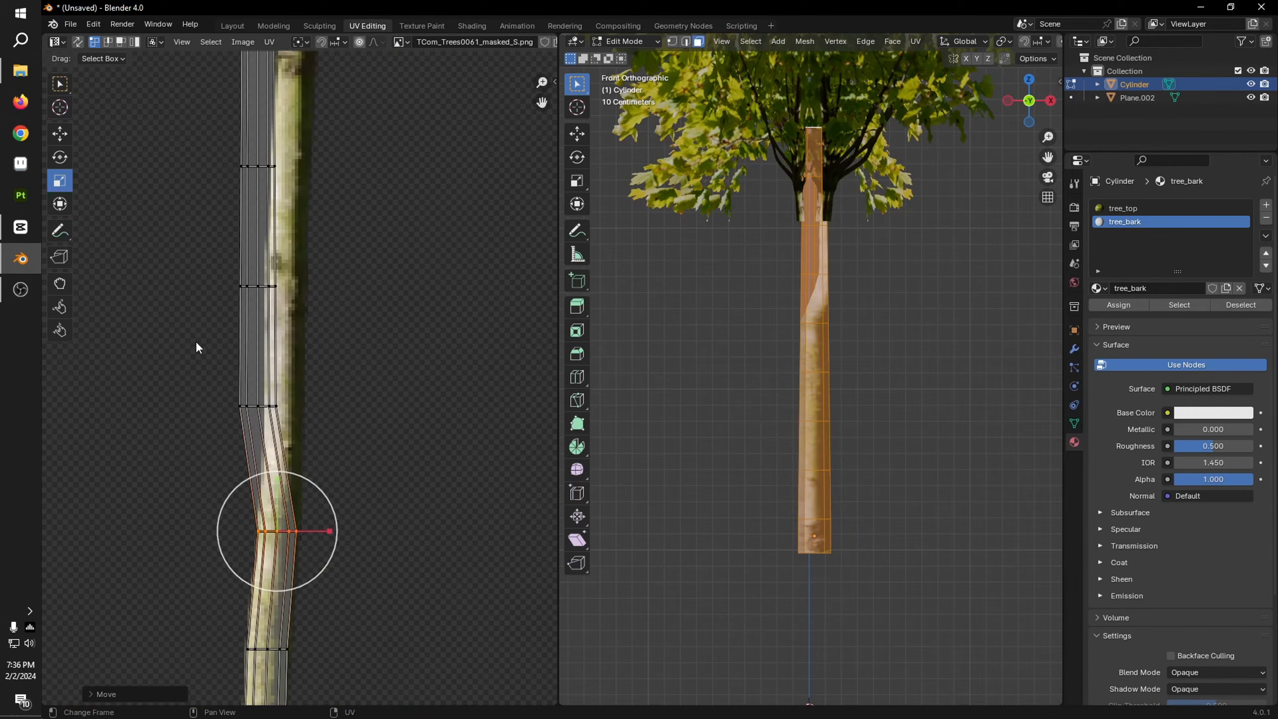
scroll(261, 430, up, 4)
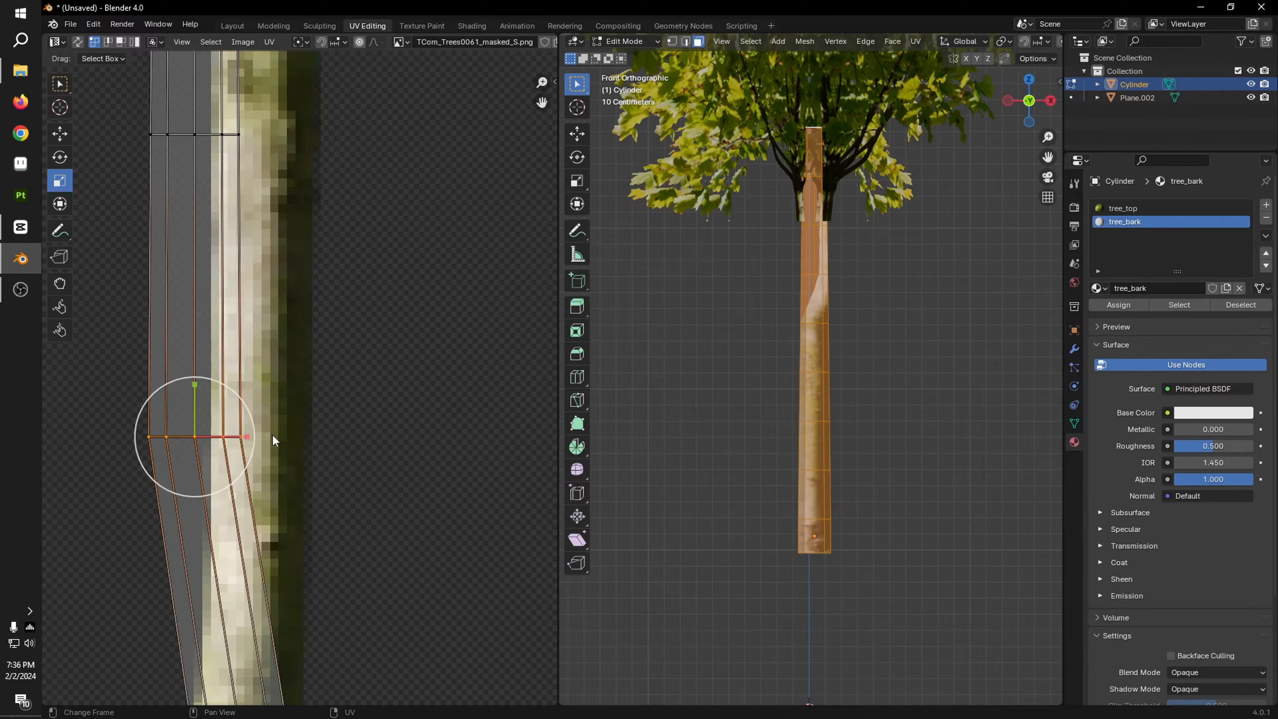
key(g)
click(341, 411)
Step: Select the eighth row of trunk UVs and shift it onto the bark beside the dark knot
scroll(354, 316, down, 3)
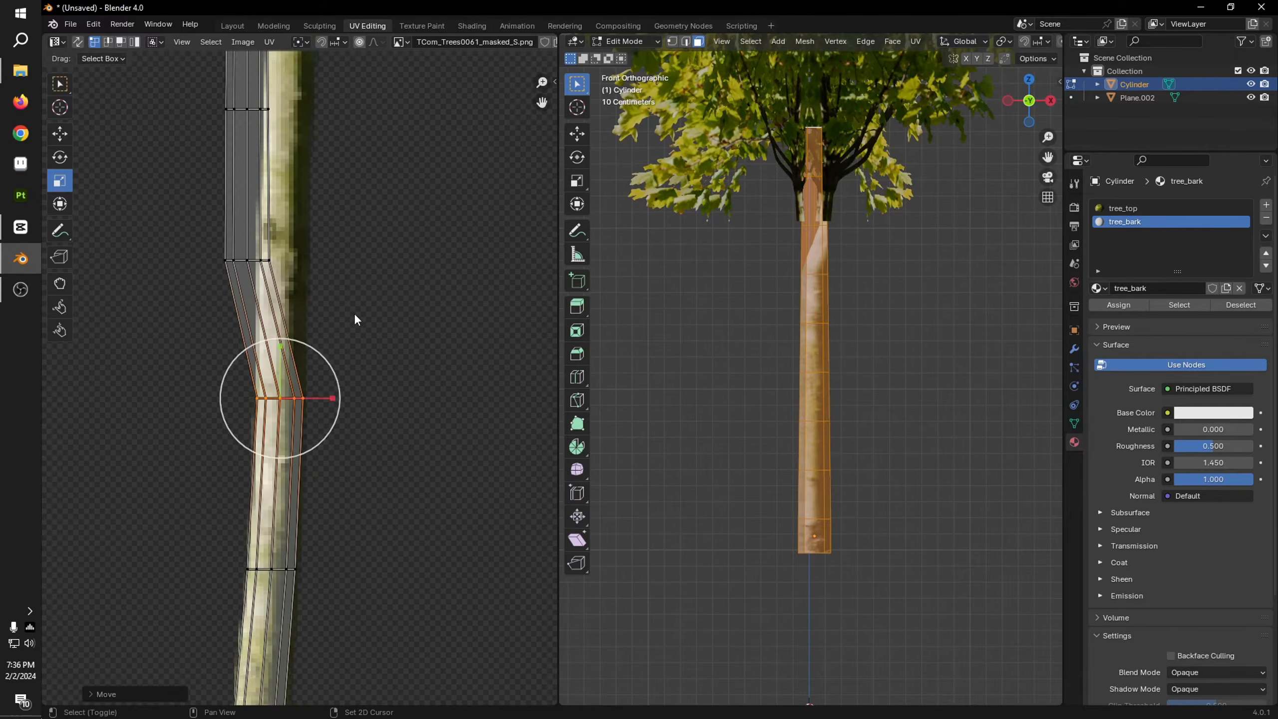
middle_drag(355, 320, 166, 413)
scroll(368, 434, up, 5)
key(g)
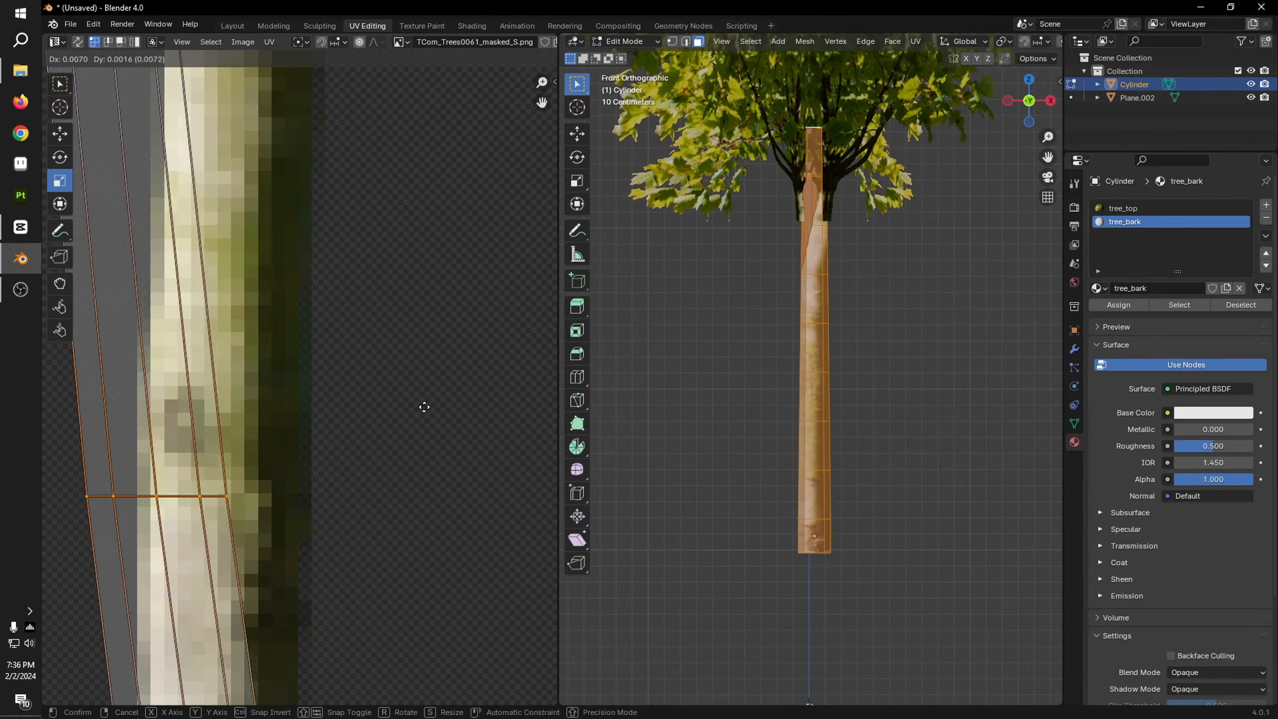
click(475, 400)
Step: Shift the second-highest row of trunk UVs sideways to follow the photographed trunk
scroll(401, 375, down, 3)
middle_drag(386, 374, 438, 467)
drag(182, 286, 409, 367)
key(g)
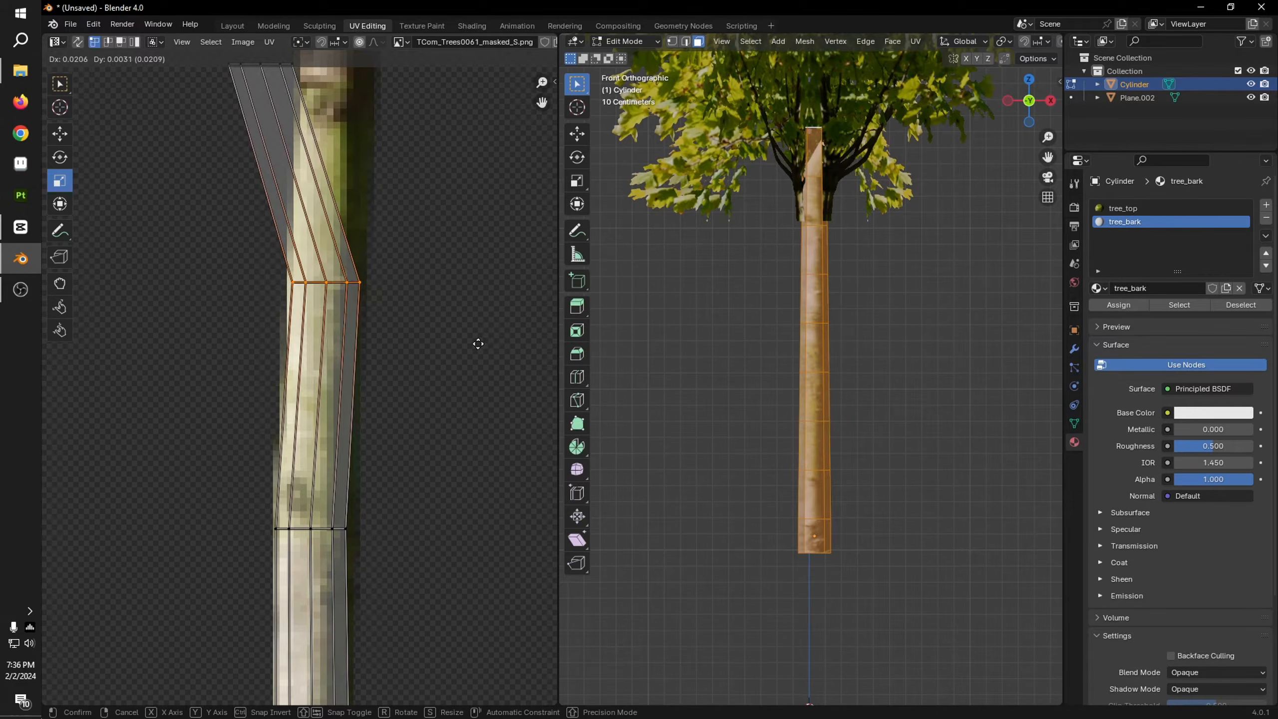
click(477, 344)
Step: Move the topmost row of trunk UVs onto the bark where it meets the dark branches
middle_drag(468, 339, 437, 602)
drag(164, 300, 362, 418)
key(g)
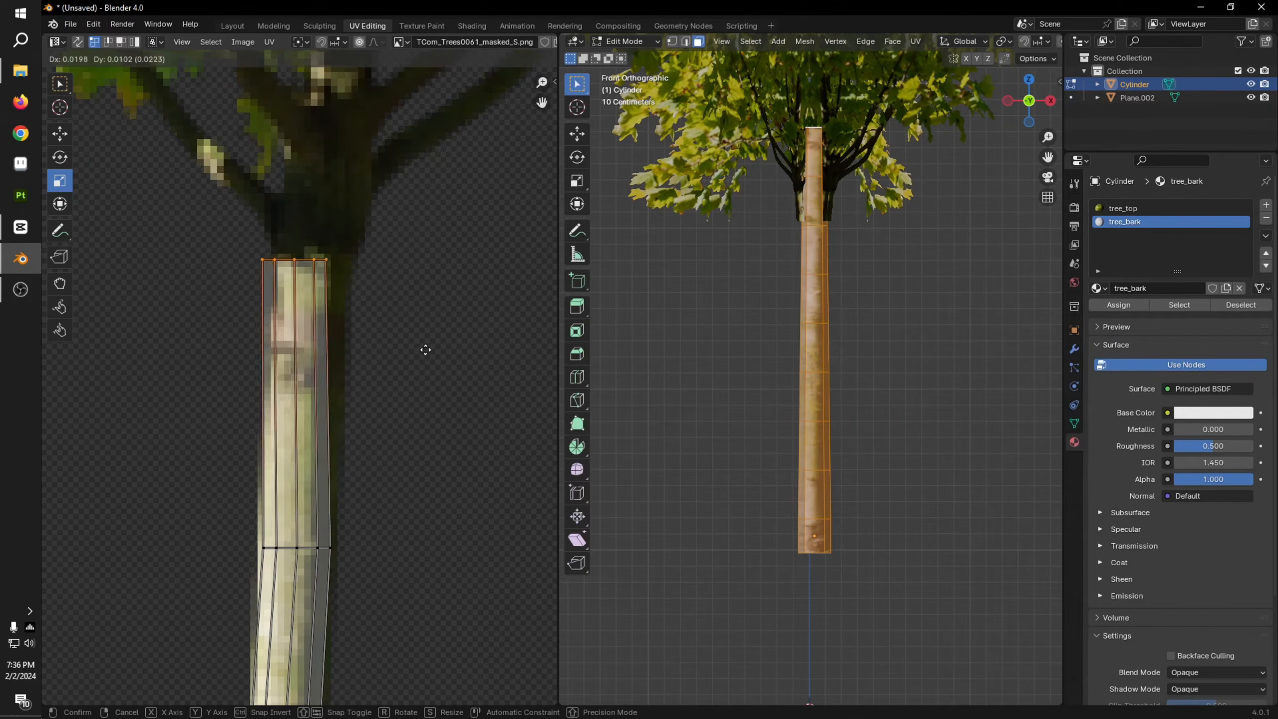
click(426, 350)
Step: Check the trunk in the 3D view, and raise the topmost row of its UVs into the dark branch area of the photo
key(Tab)
middle_drag(879, 296, 900, 372)
click(901, 372)
scroll(894, 428, up, 4)
key(Tab)
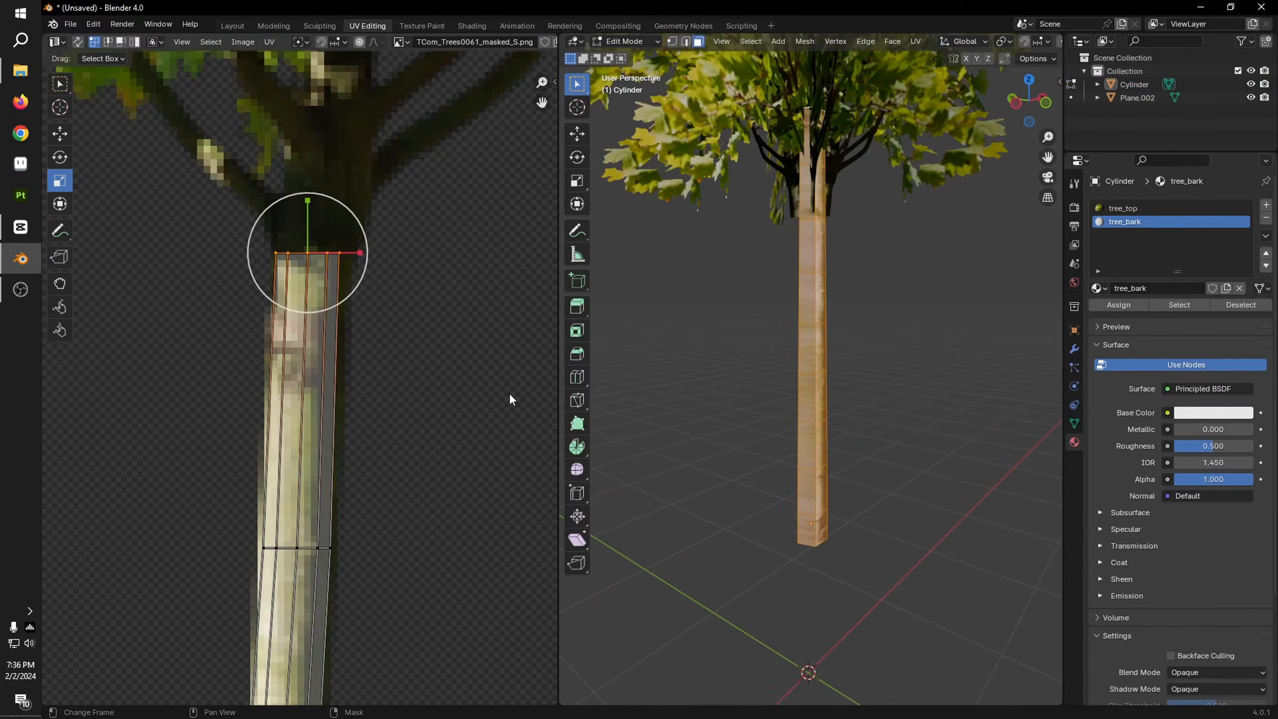
key(g)
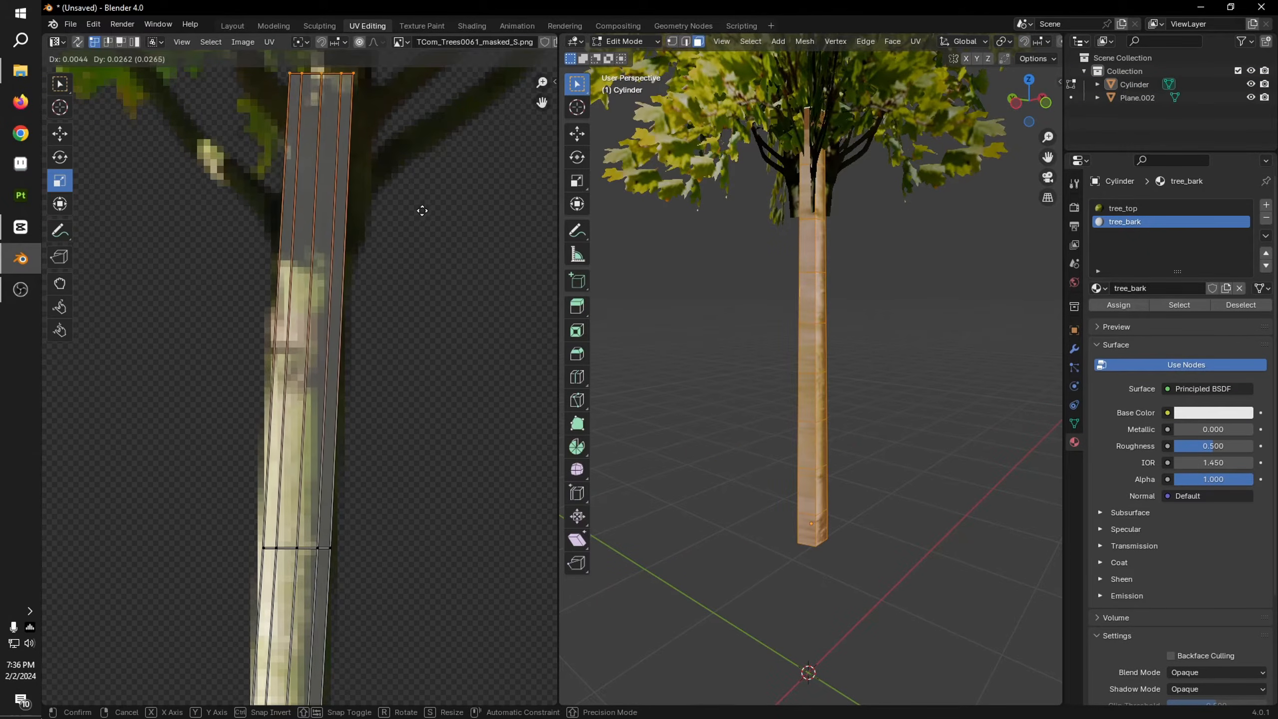
click(422, 224)
Step: Examine the bark mapping on the trunk and its join with the crown from several sides and distances
key(Tab)
middle_drag(890, 406, 931, 503)
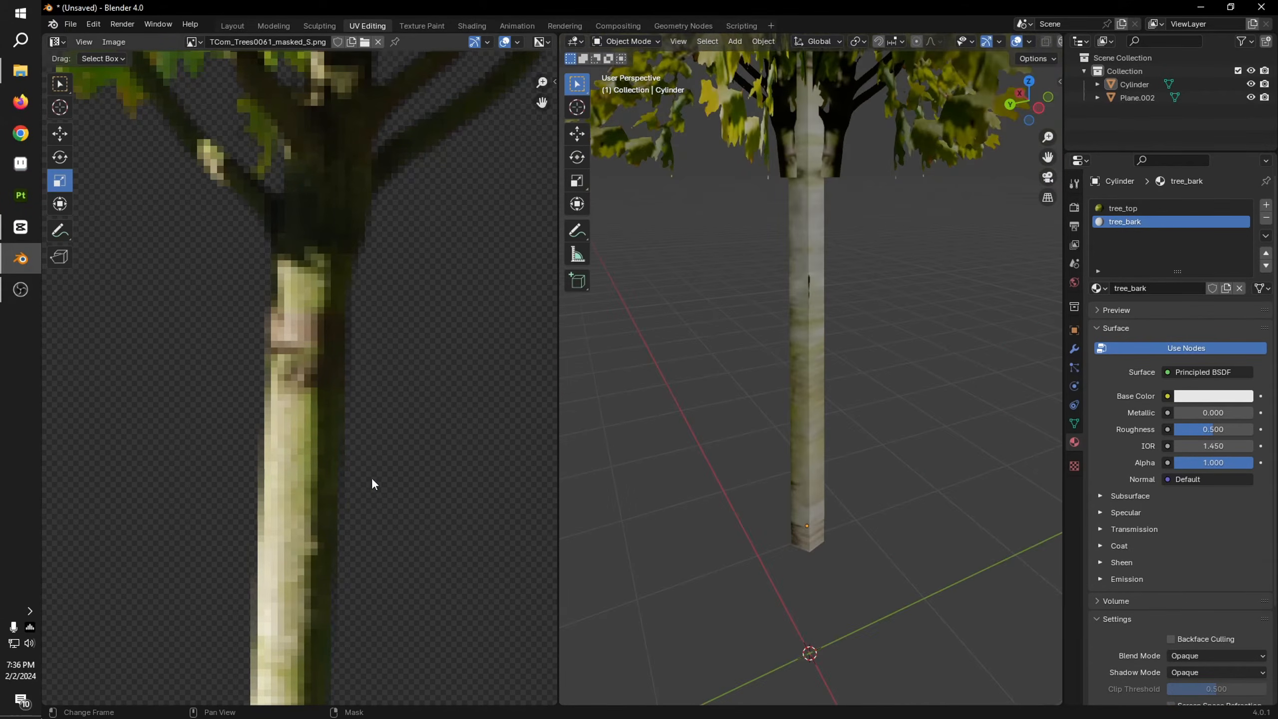
middle_drag(731, 450, 999, 423)
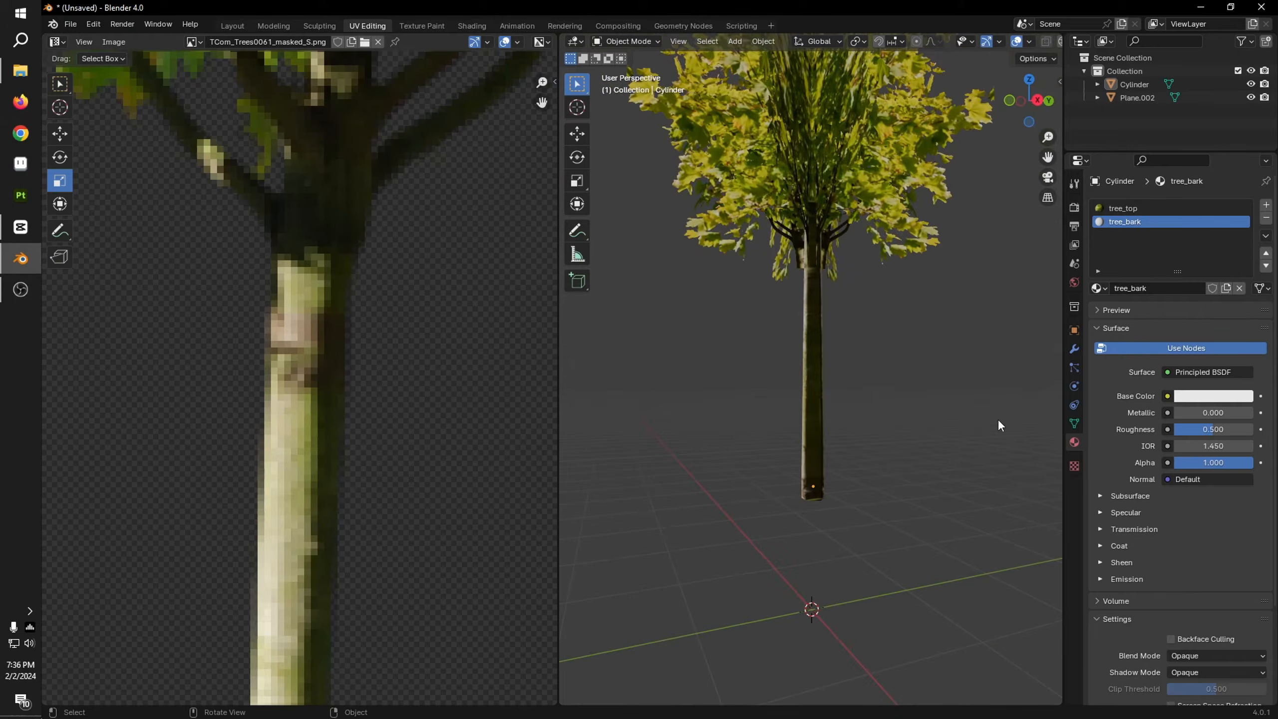
scroll(903, 452, up, 6)
middle_drag(903, 453, 811, 415)
click(814, 413)
scroll(900, 585, up, 5)
middle_drag(899, 585, 707, 528)
scroll(708, 529, down, 5)
key(Tab)
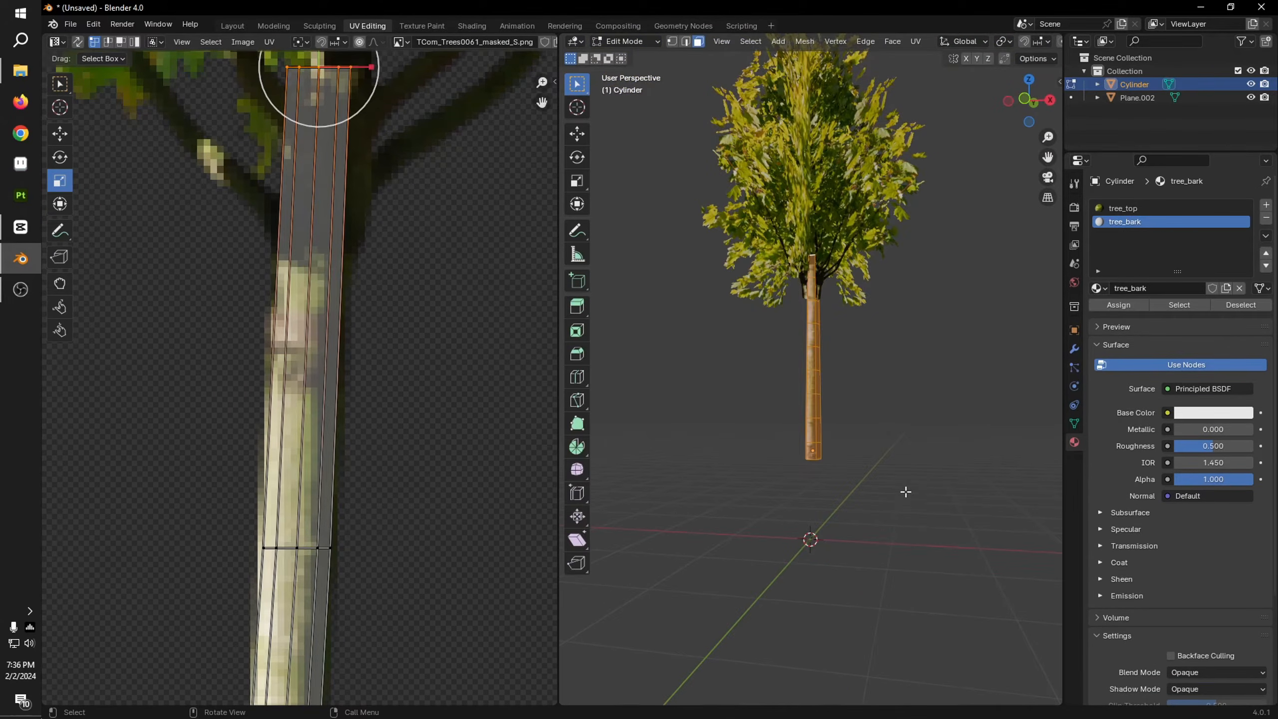
scroll(907, 491, down, 2)
scroll(862, 497, up, 5)
middle_drag(893, 448, 993, 537)
click(888, 465)
scroll(867, 494, up, 4)
middle_drag(867, 494, 1016, 451)
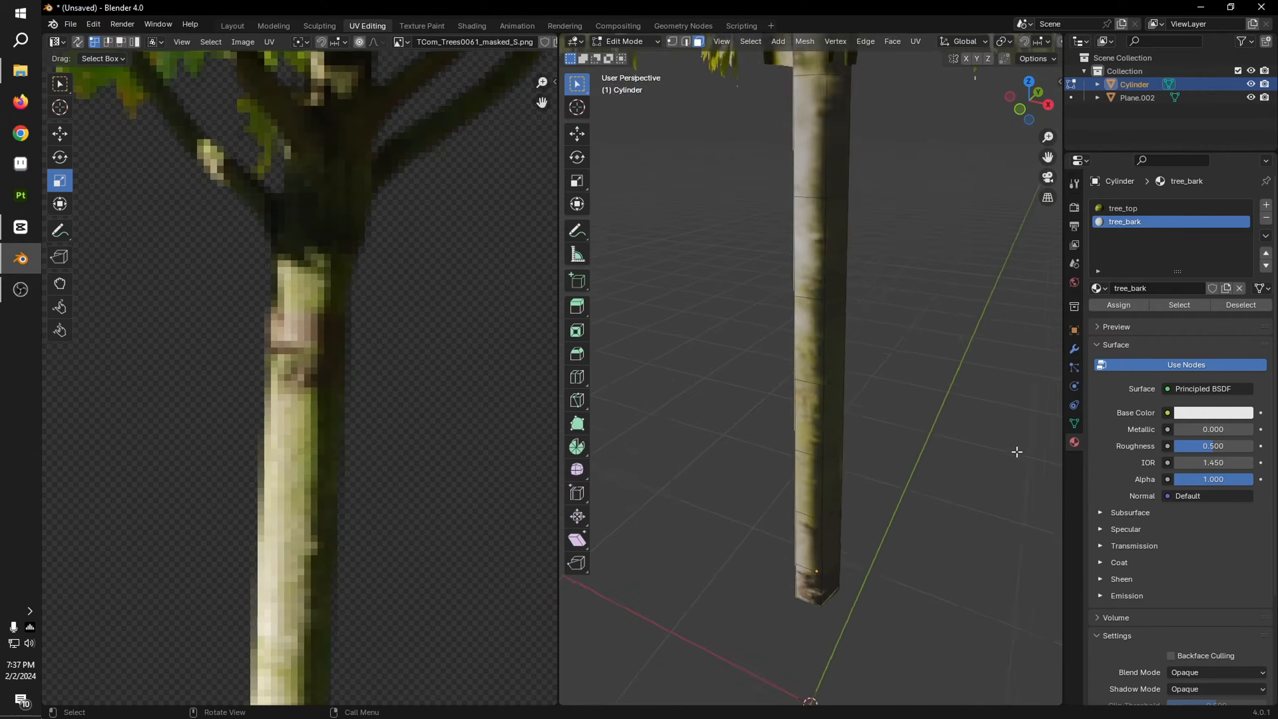
scroll(1015, 451, down, 6)
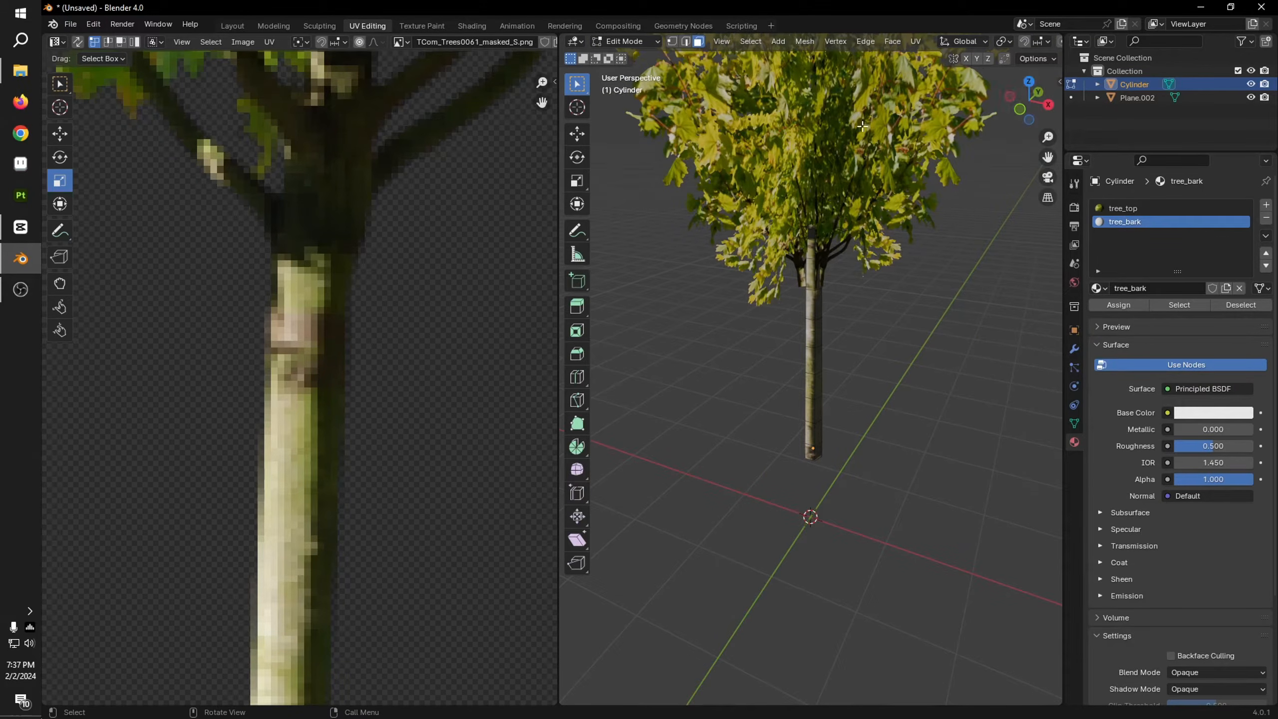
Step: Switch to the Layout workspace and lower the trunk about 0.32 m along Z in the left orthographic view
click(233, 26)
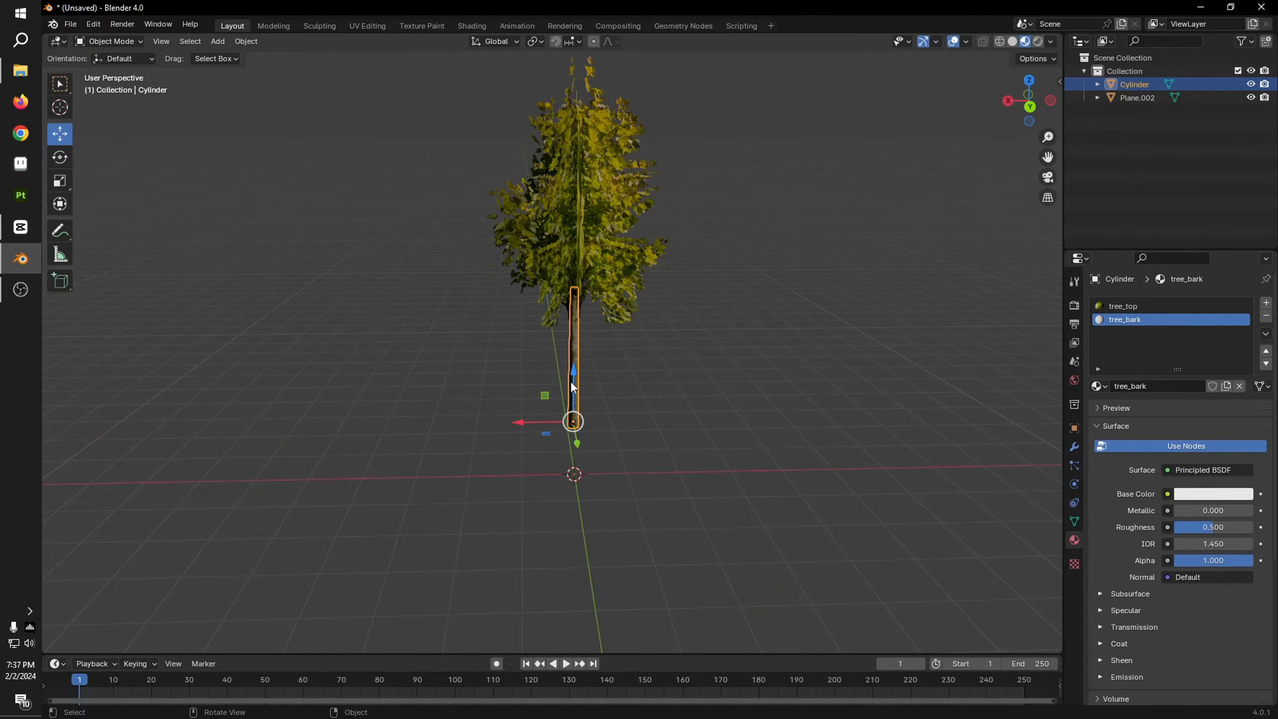
scroll(571, 382, up, 4)
click(703, 229)
click(717, 469)
middle_drag(718, 469, 622, 479)
scroll(653, 468, down, 5)
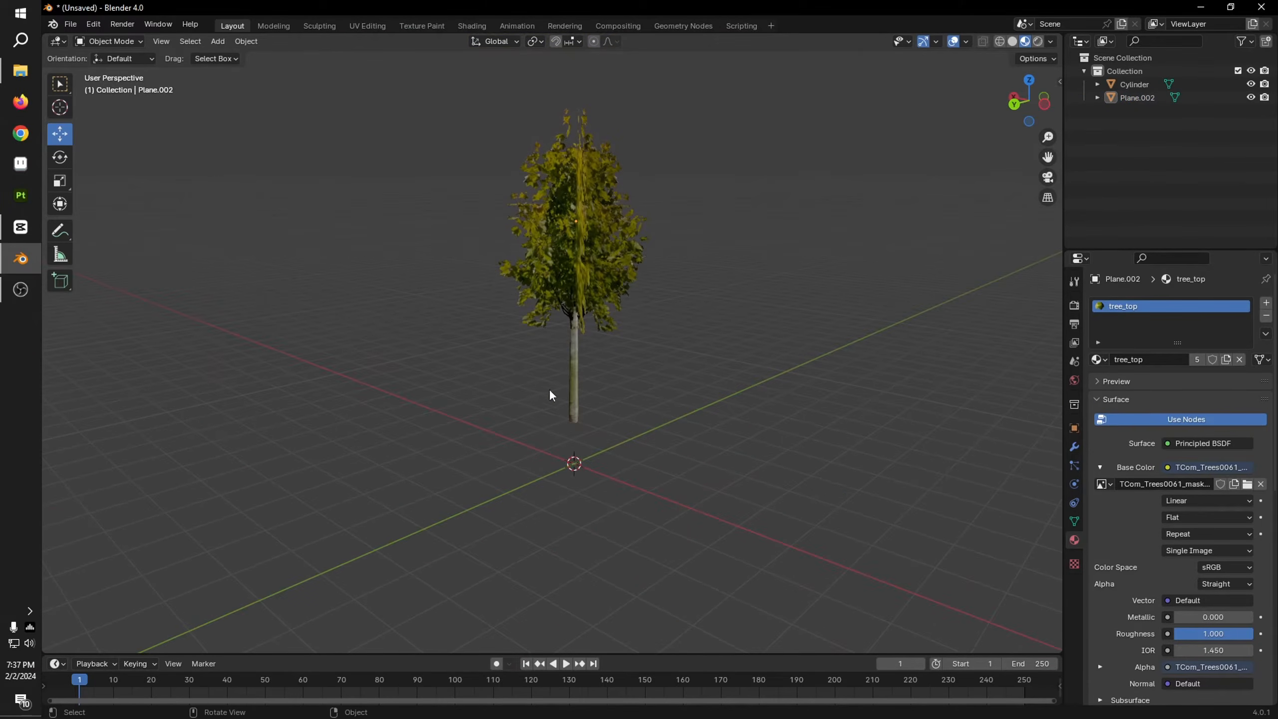
click(1046, 109)
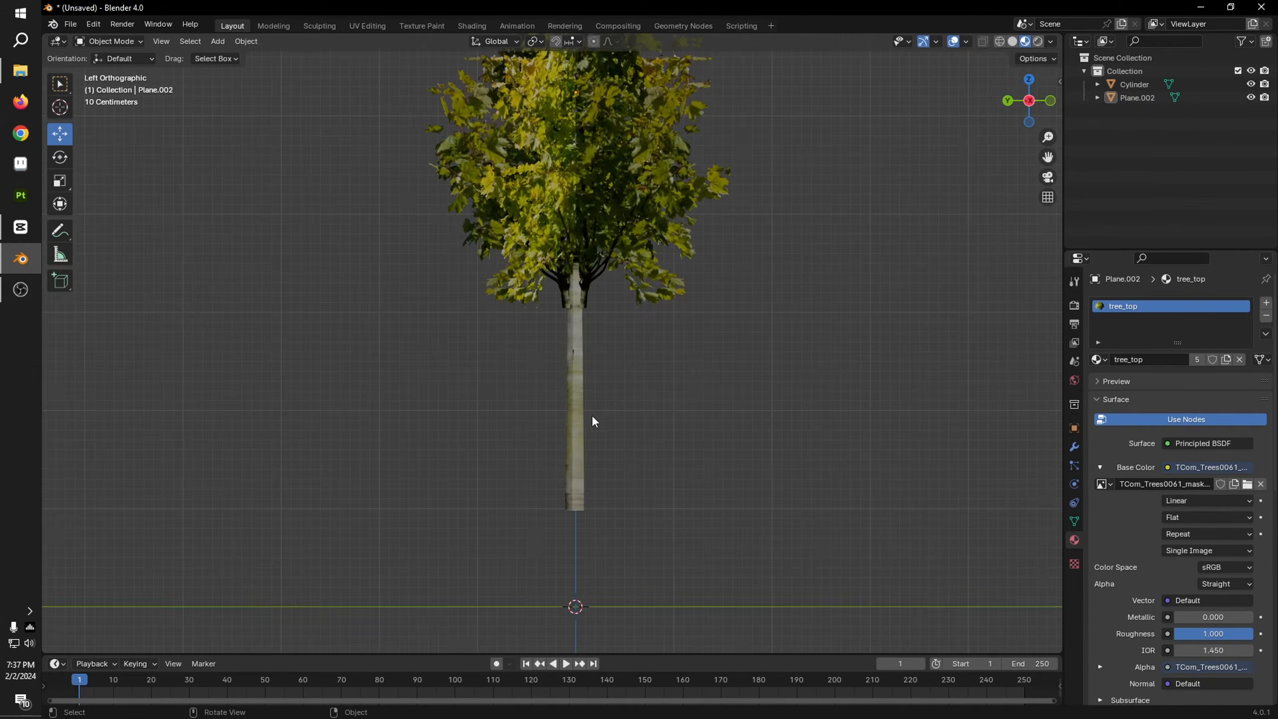
click(572, 384)
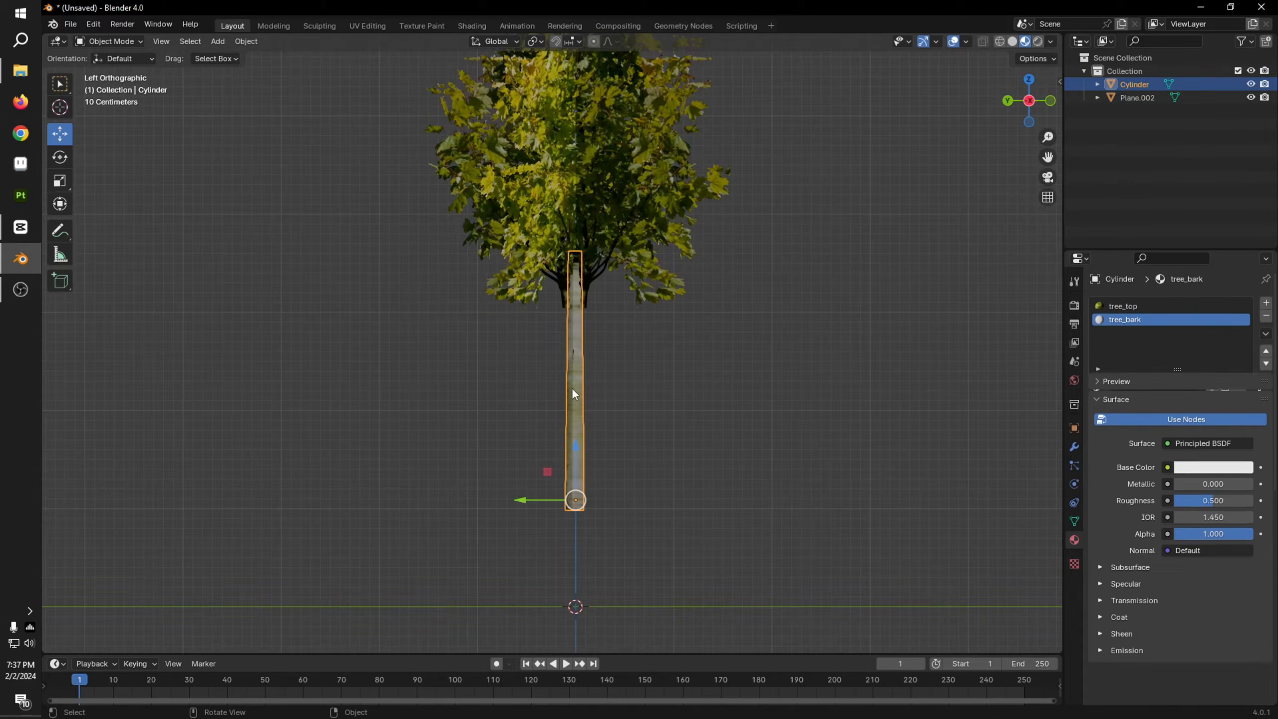
drag(573, 471, 577, 489)
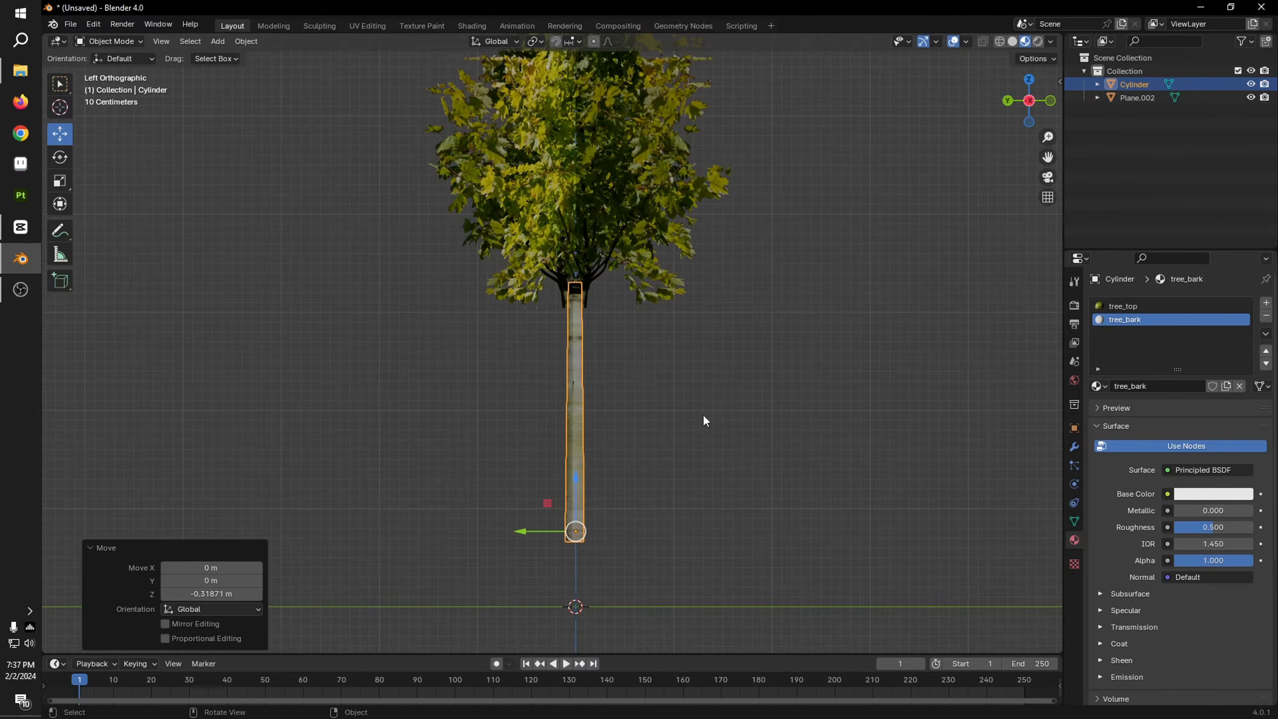
Step: Select the crown planes and scale them uniformly to 0.933 to fit their branch base to the trunk
middle_drag(703, 414, 587, 439)
click(737, 420)
scroll(501, 310, up, 5)
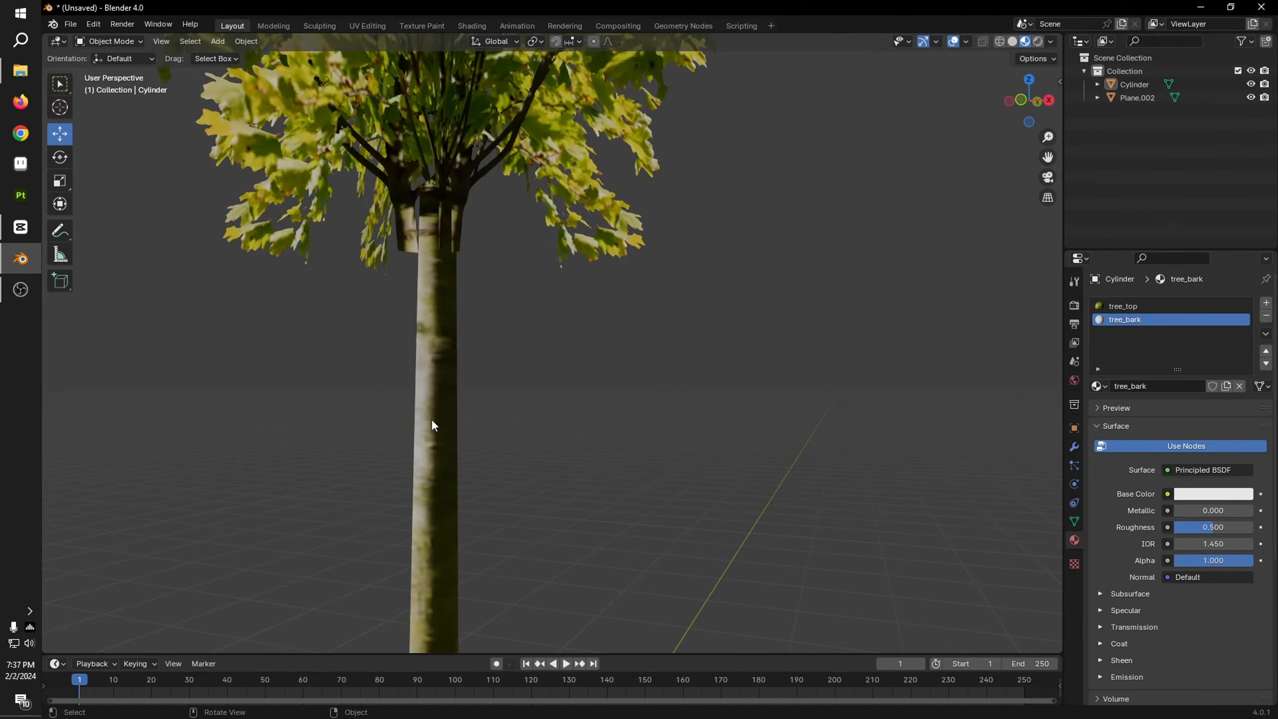
click(522, 142)
key(s)
click(595, 349)
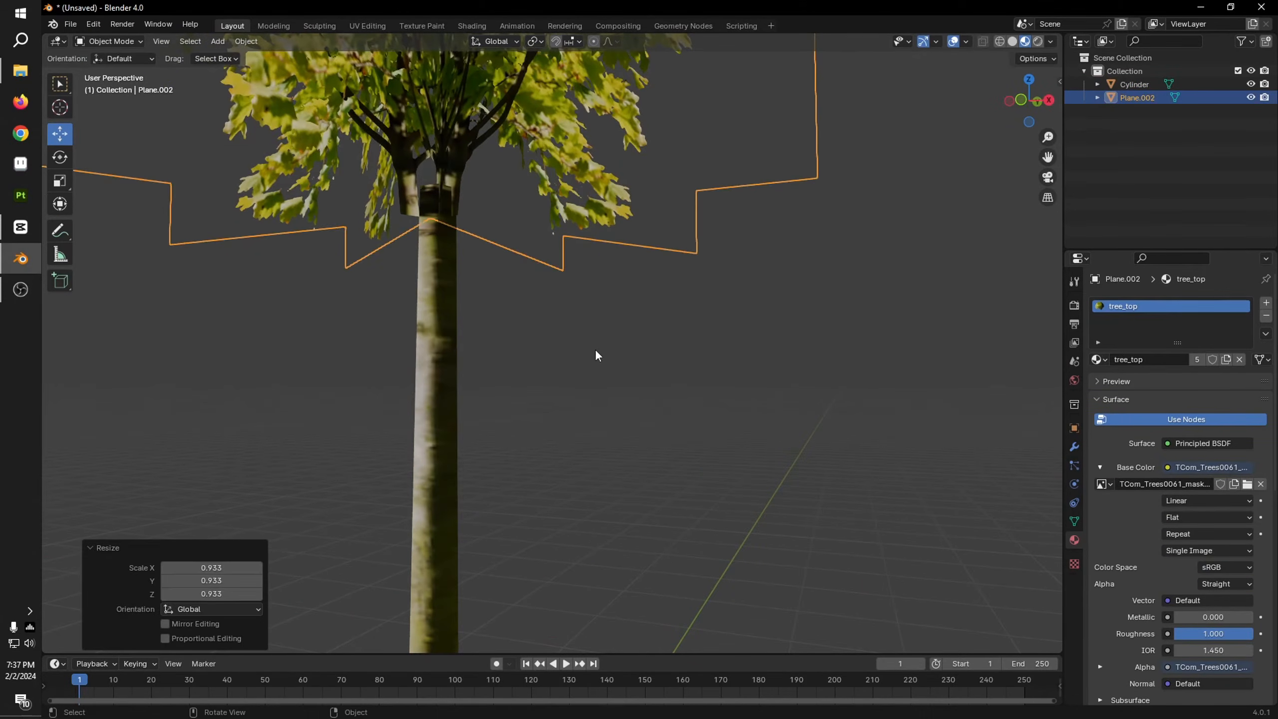
Step: Select the trunk, raise it slightly along Z toward the crown, and deselect it
scroll(606, 379, down, 6)
scroll(606, 380, down, 3)
scroll(519, 396, up, 1)
click(525, 392)
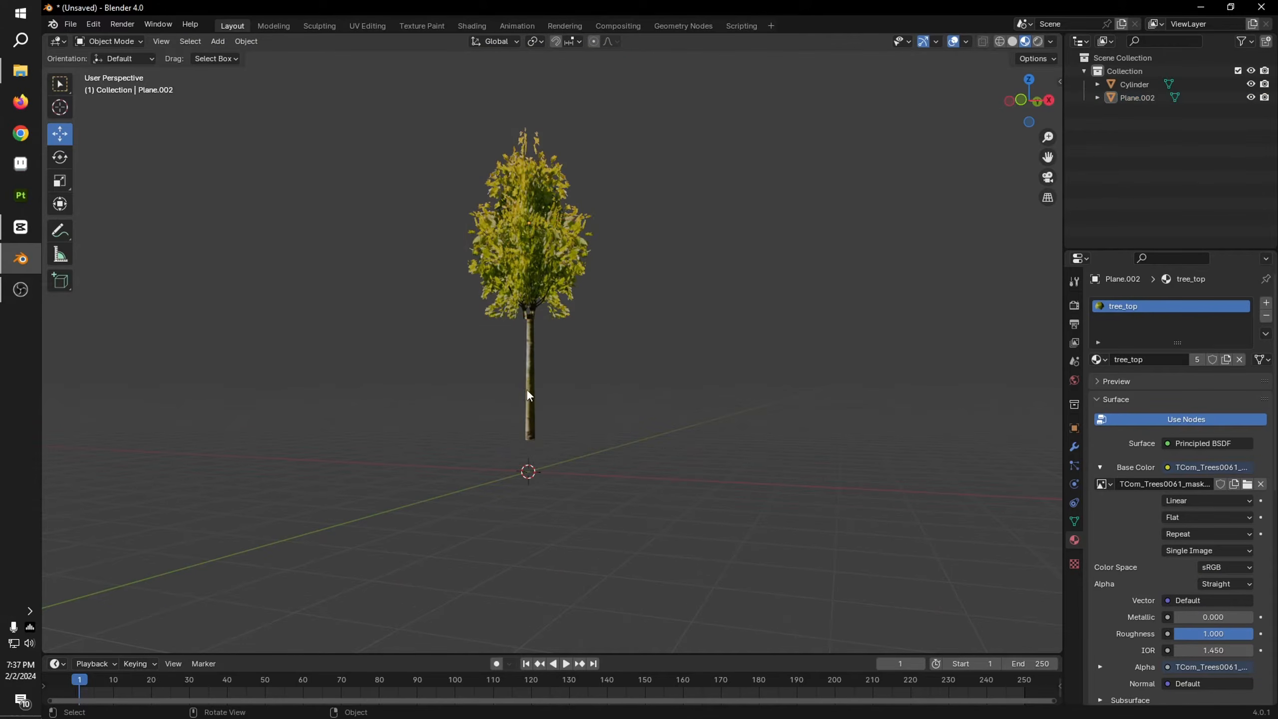
scroll(527, 390, up, 2)
scroll(529, 388, up, 1)
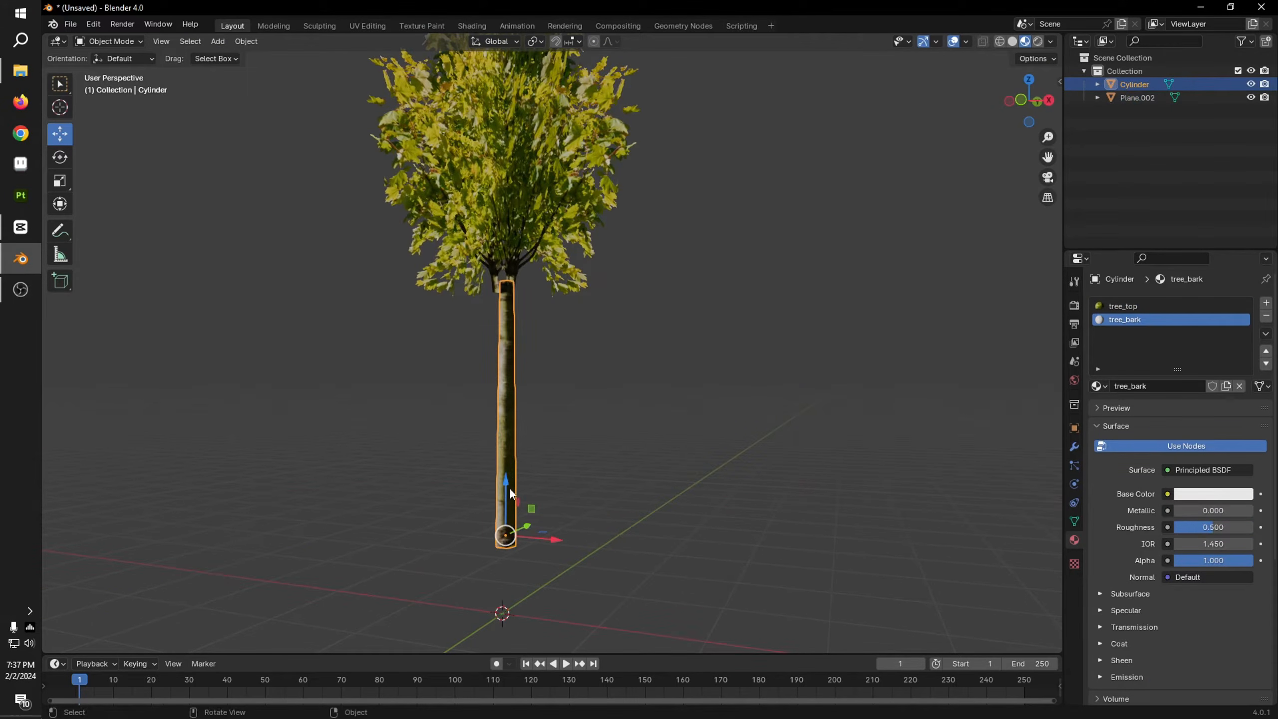
drag(508, 488, 508, 473)
click(721, 356)
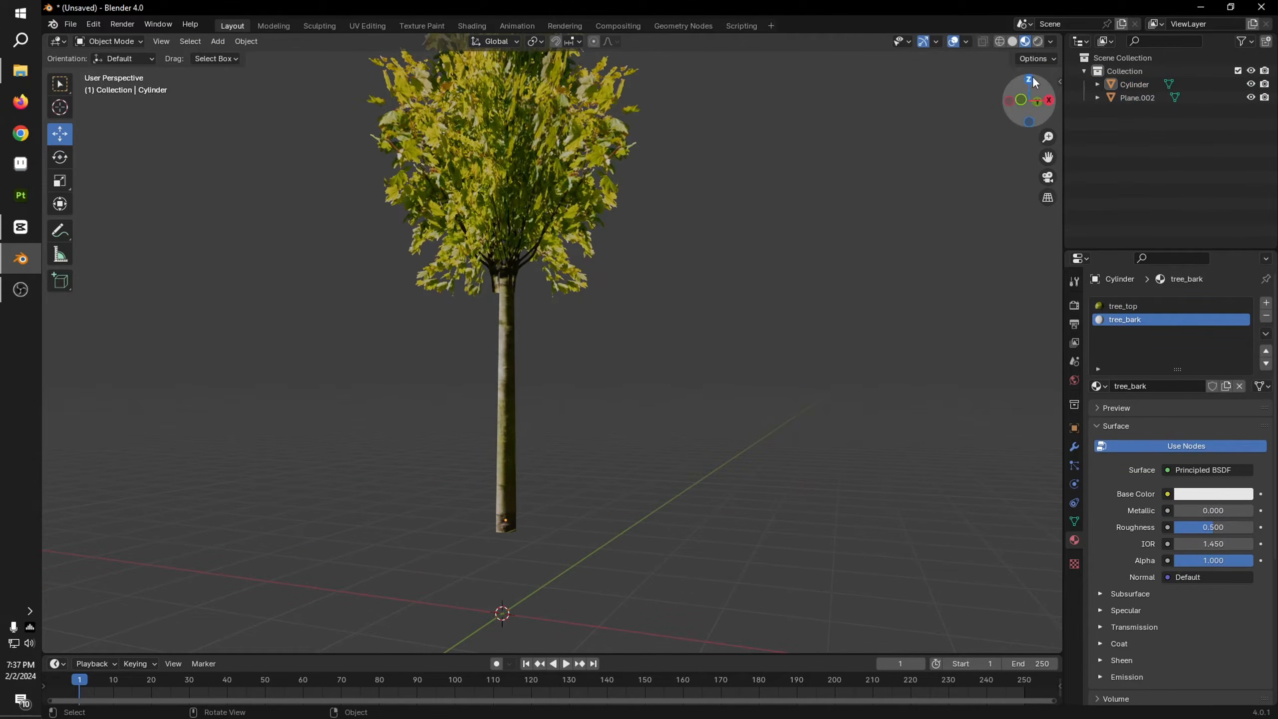
Step: In right orthographic view, select the crown planes' bottom vertices in Edit Mode and scale them to about 0.826 to taper the crown
click(1049, 101)
scroll(506, 456, up, 3)
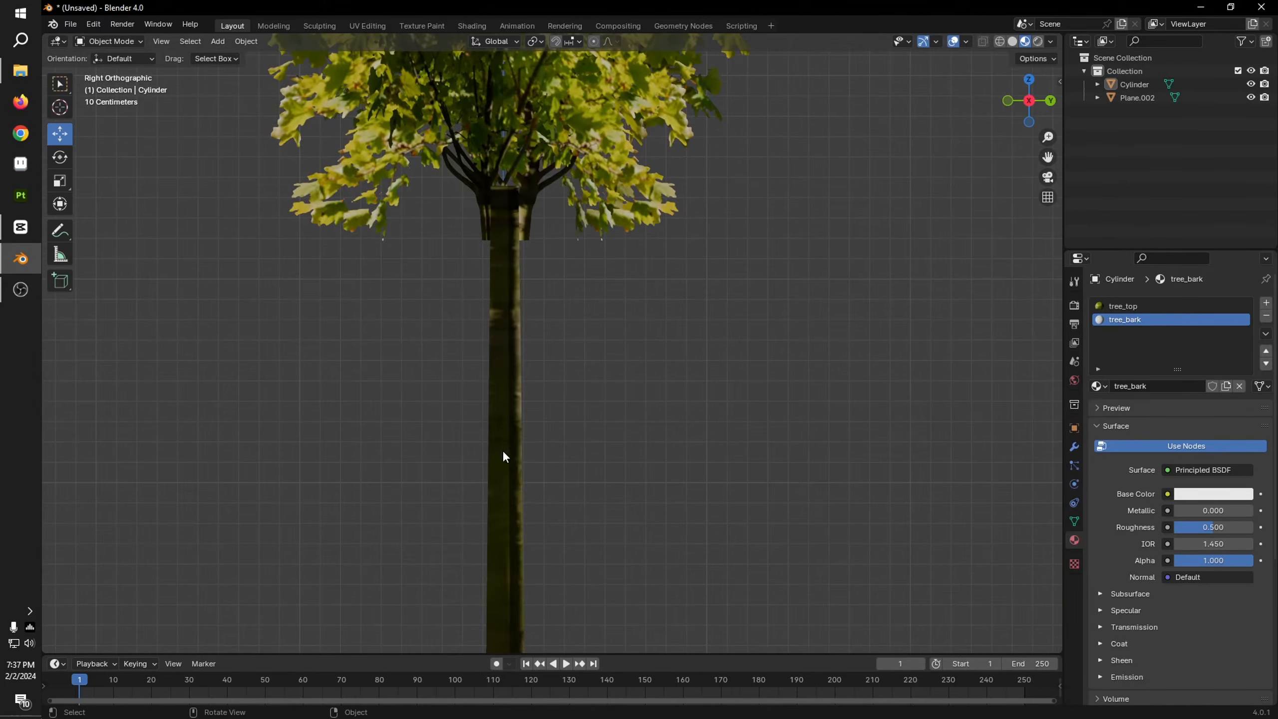
click(558, 212)
scroll(603, 352, down, 3)
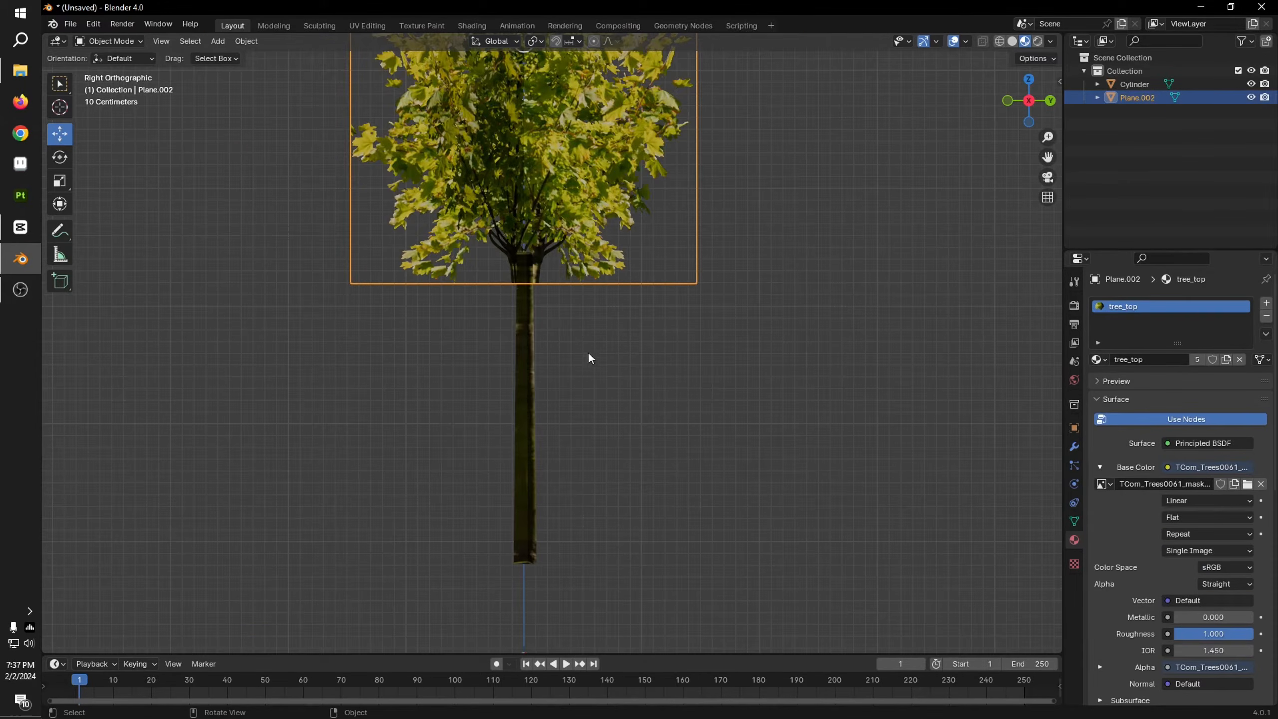
key(Tab)
key(1)
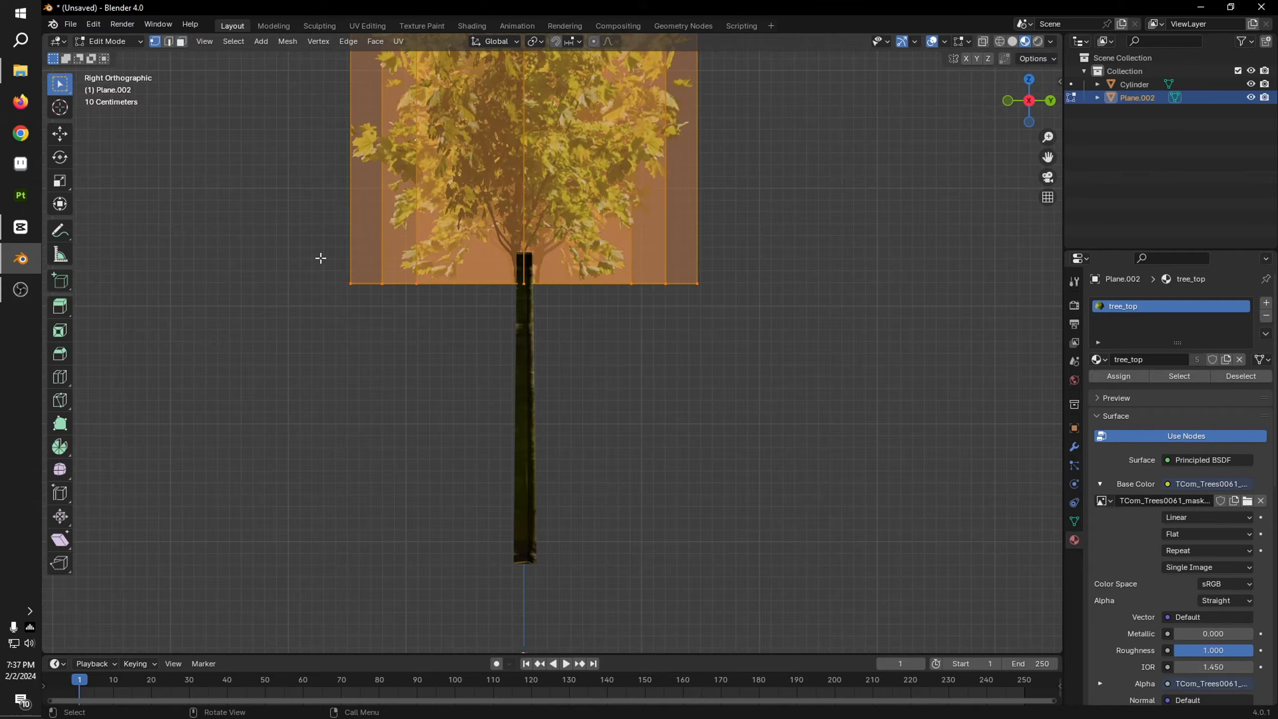
drag(259, 225, 879, 380)
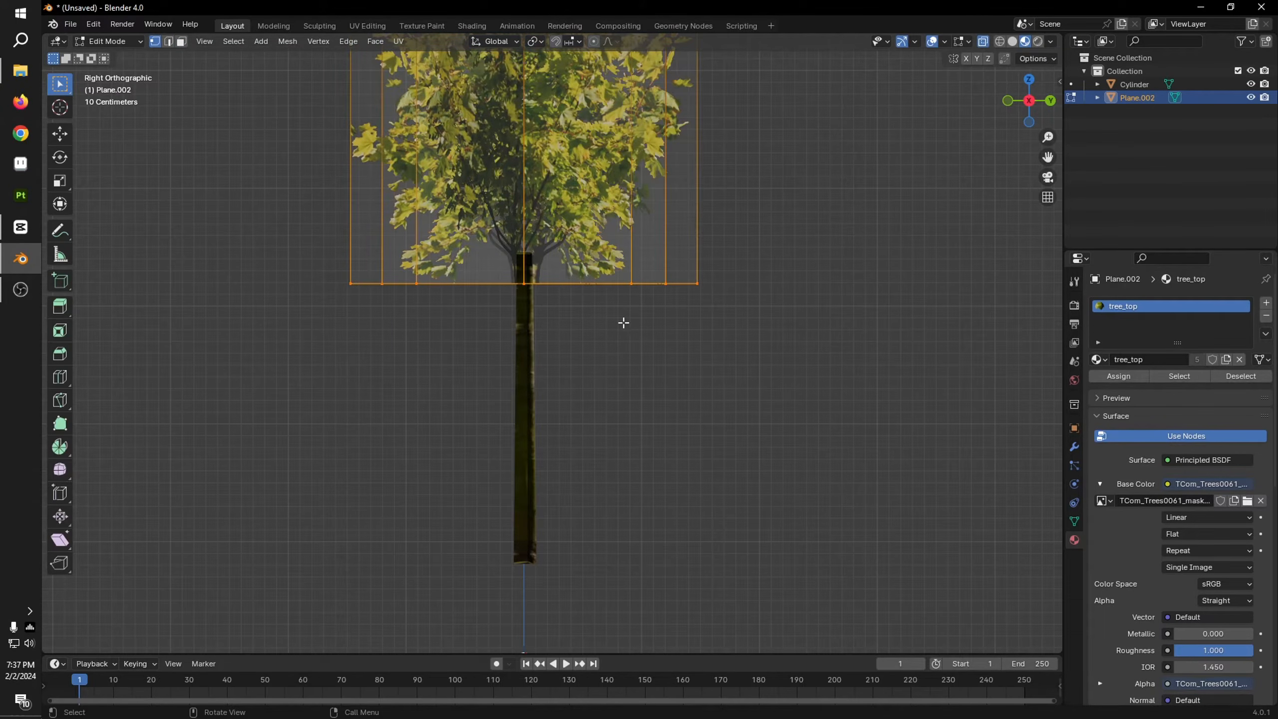
drag(305, 224, 878, 377)
key(s)
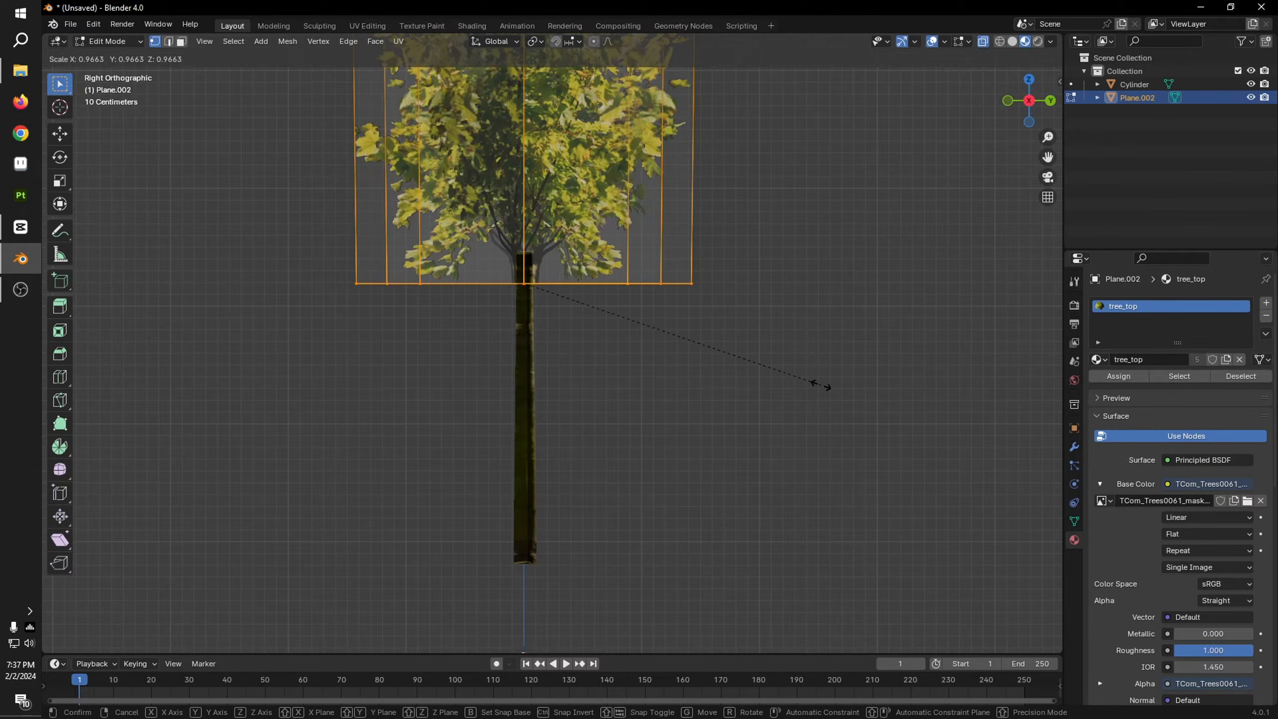
click(772, 374)
key(Tab)
Step: Scale the trunk to 0.850 along Z in front orthographic view and raise it to meet the crown
middle_drag(602, 332, 847, 373)
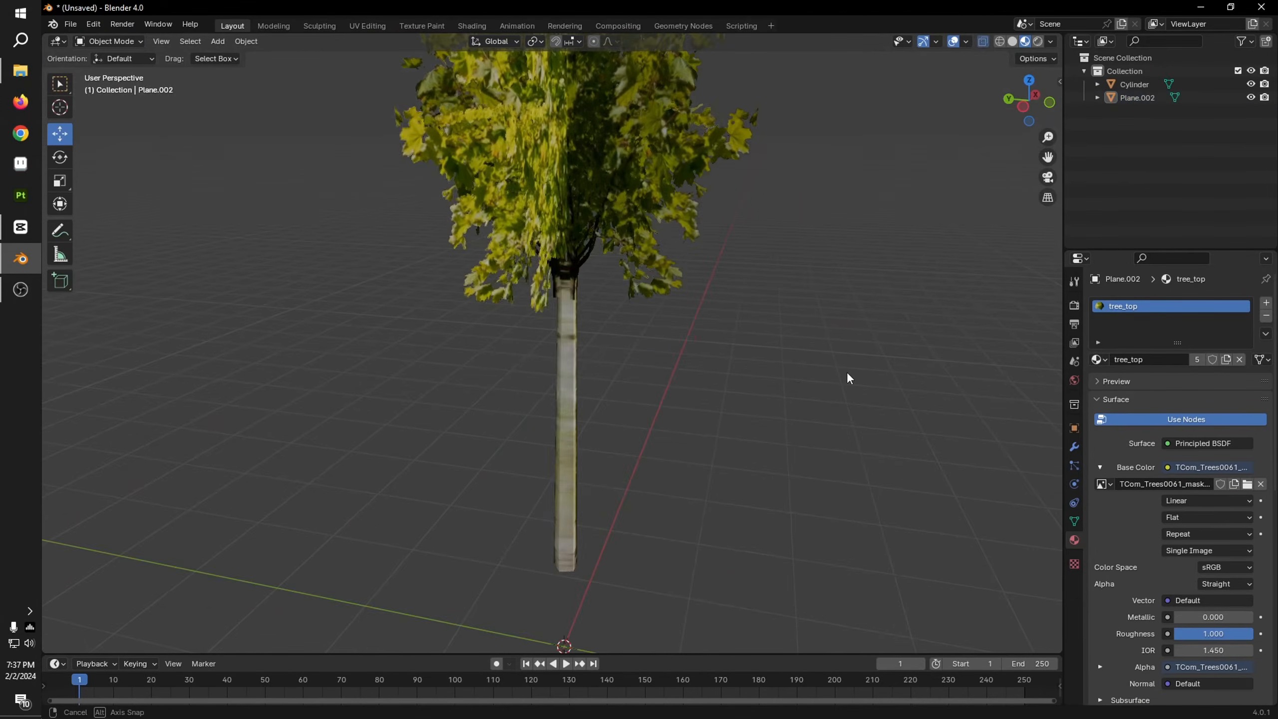
scroll(779, 398, down, 4)
middle_drag(779, 398, 571, 420)
scroll(571, 419, up, 4)
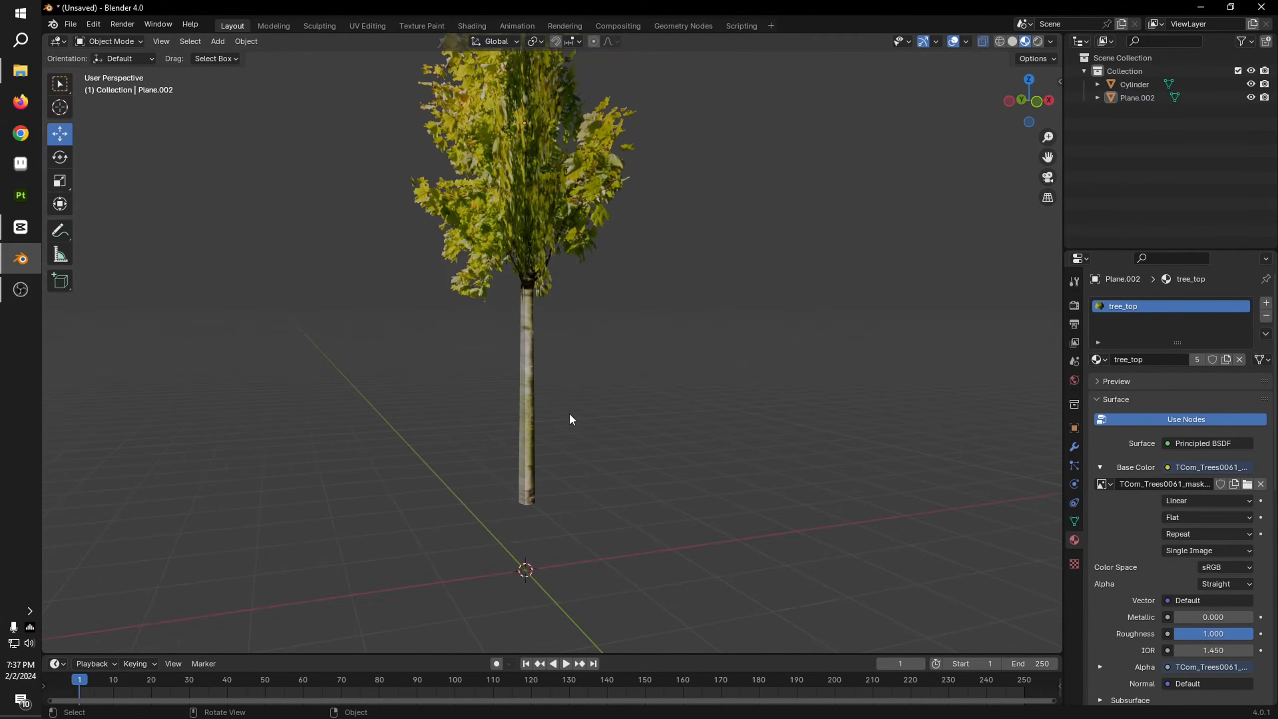
click(533, 400)
click(1039, 104)
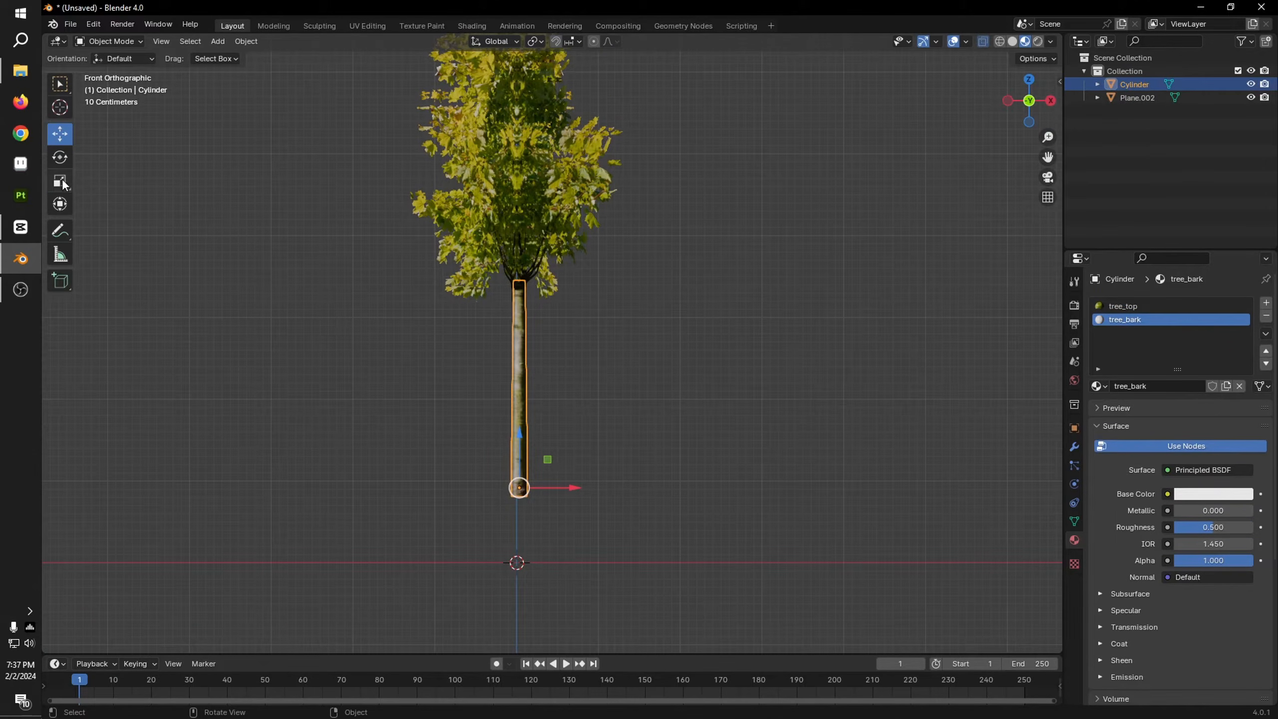
drag(519, 436, 517, 444)
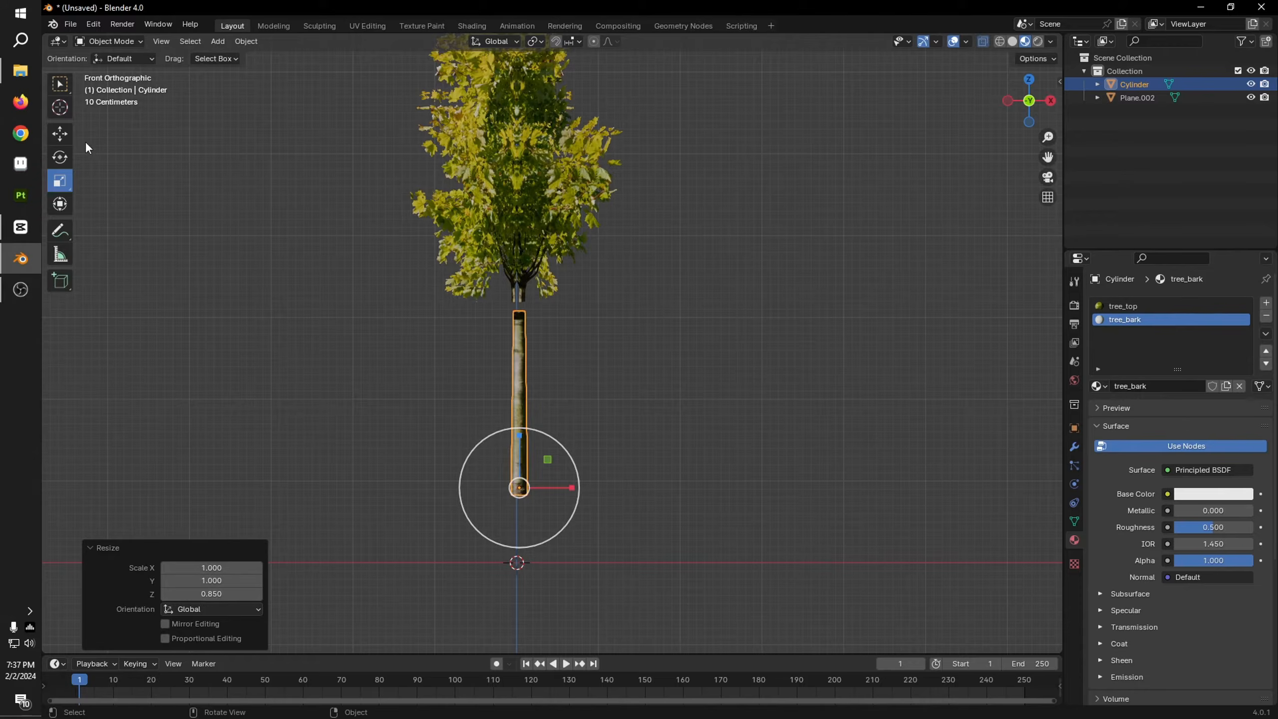
click(716, 286)
Step: Select the trunk and crown planes and join them into a single tree object
middle_drag(716, 286, 679, 350)
scroll(640, 400, down, 4)
scroll(719, 384, up, 3)
middle_drag(715, 308, 695, 393)
scroll(693, 387, down, 5)
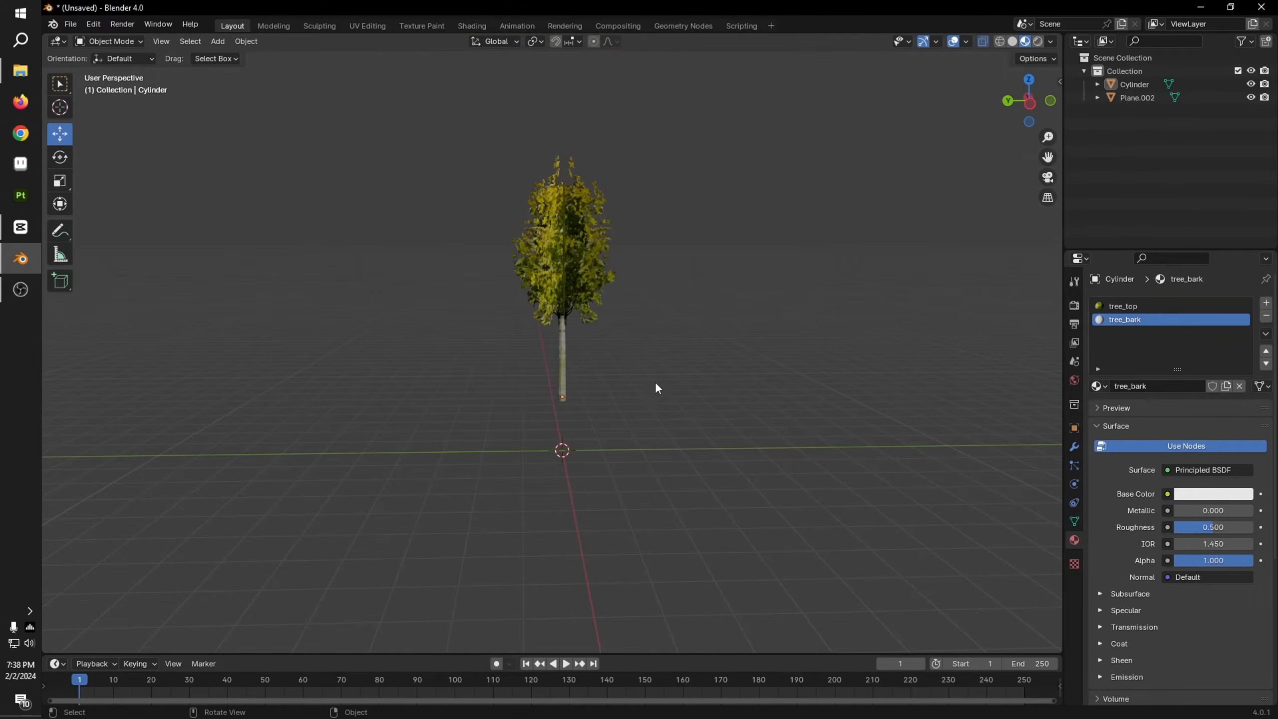
key(Tab)
key(Tab)
key(a)
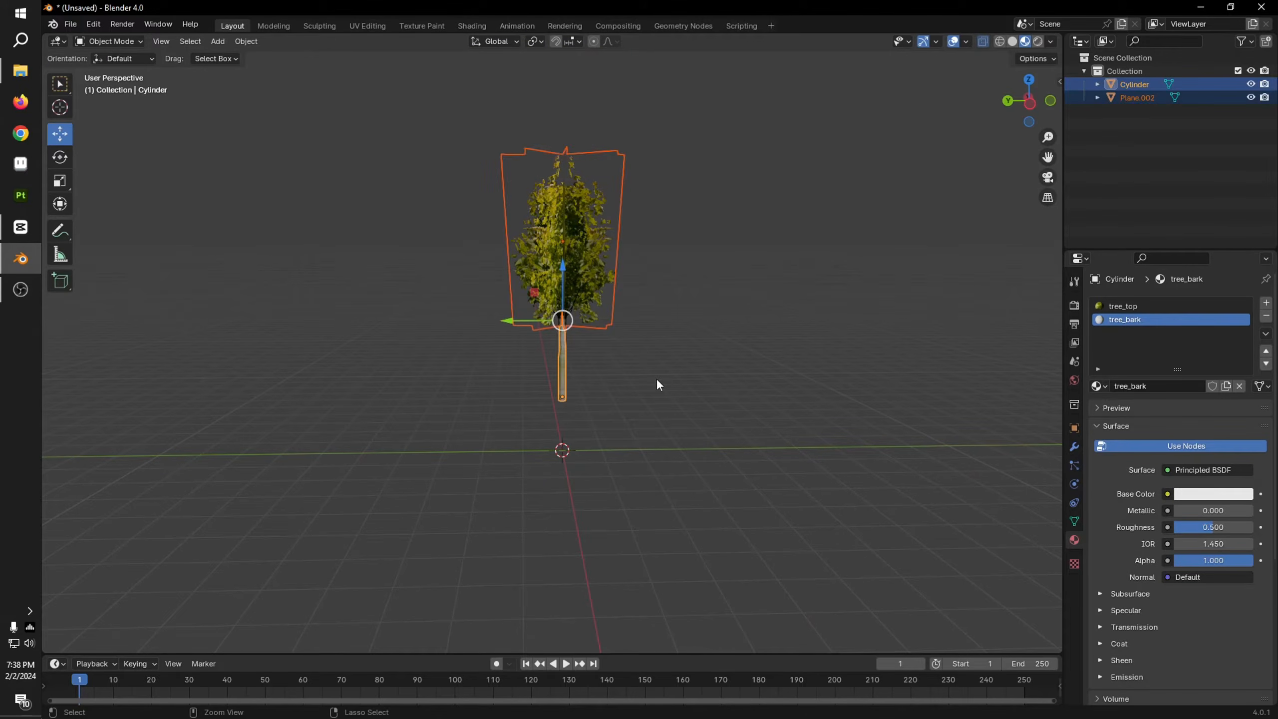
key(ctrl+j)
Step: Lower the joined tree along Z until the trunk's base sits at the world origin, and deselect it
key(alt+a)
middle_drag(642, 370, 690, 399)
click(599, 327)
scroll(599, 328, up, 5)
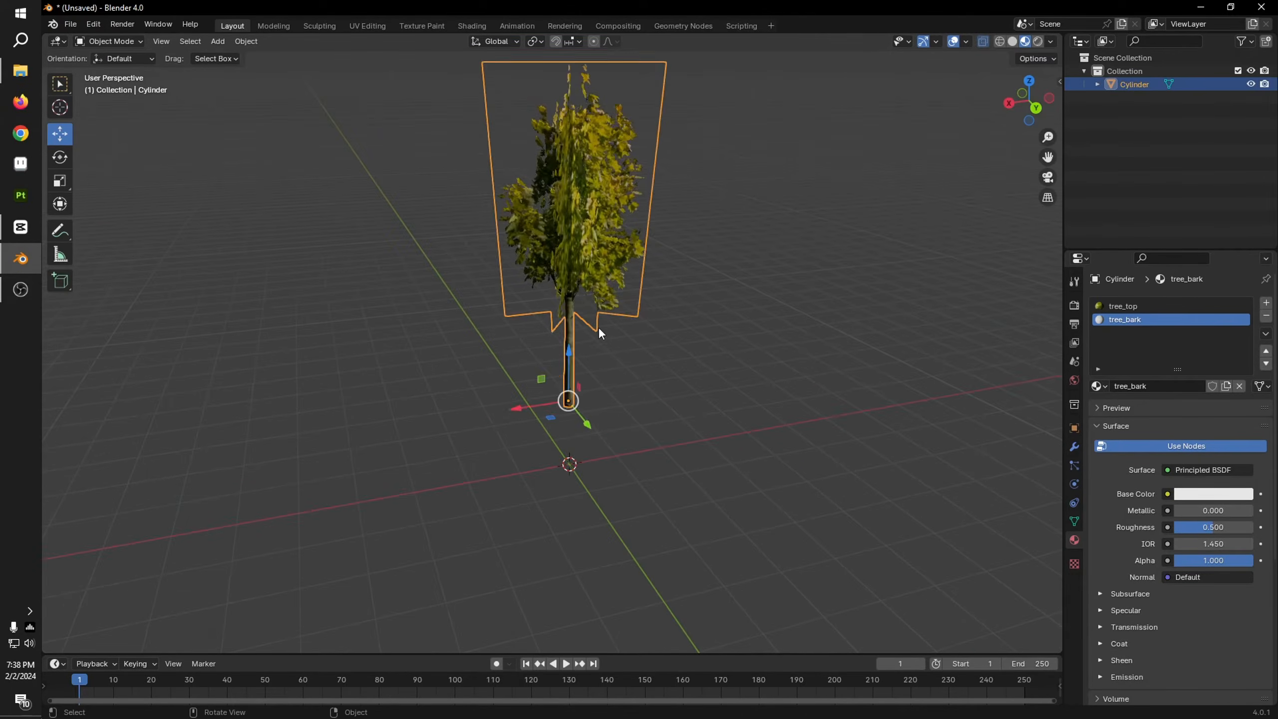
drag(579, 371, 593, 454)
click(709, 485)
middle_drag(696, 486, 668, 486)
scroll(668, 486, up, 1)
shift+middle_drag(668, 486, 670, 443)
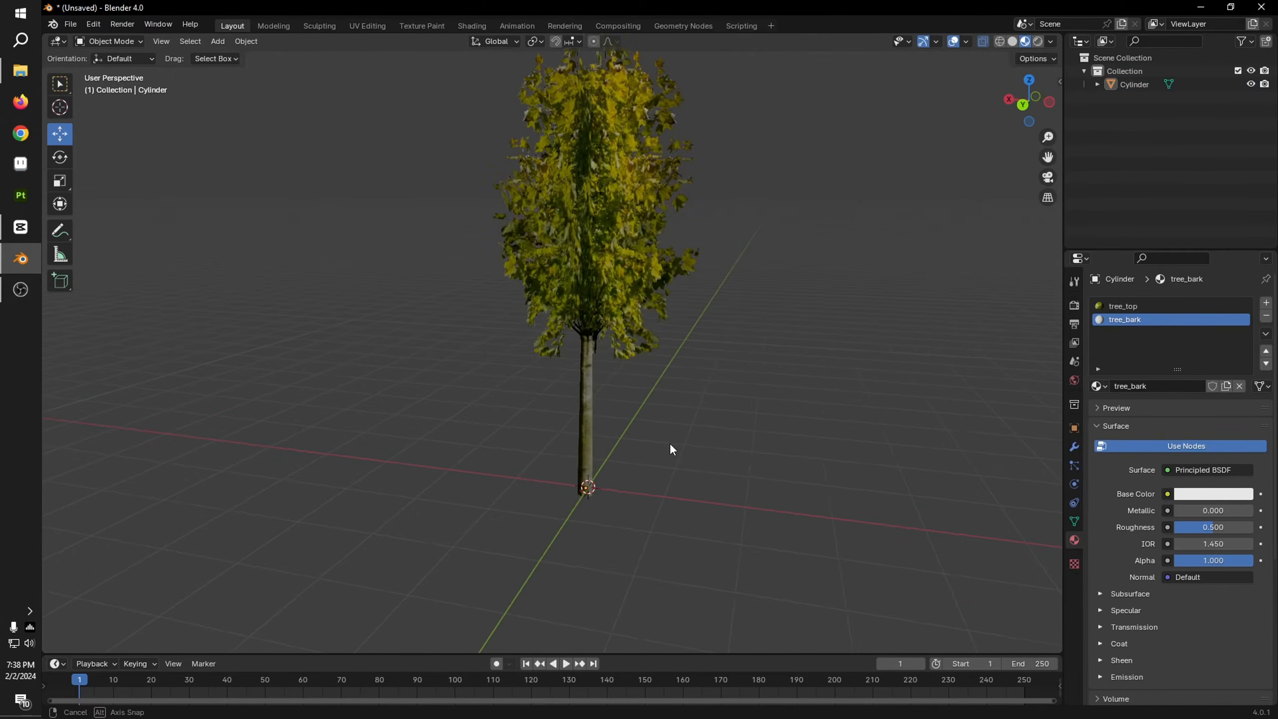
Step: Set the tree_bark material's roughness to 1.000 and specular IOR level to 0.000, and deselect the tree
click(597, 375)
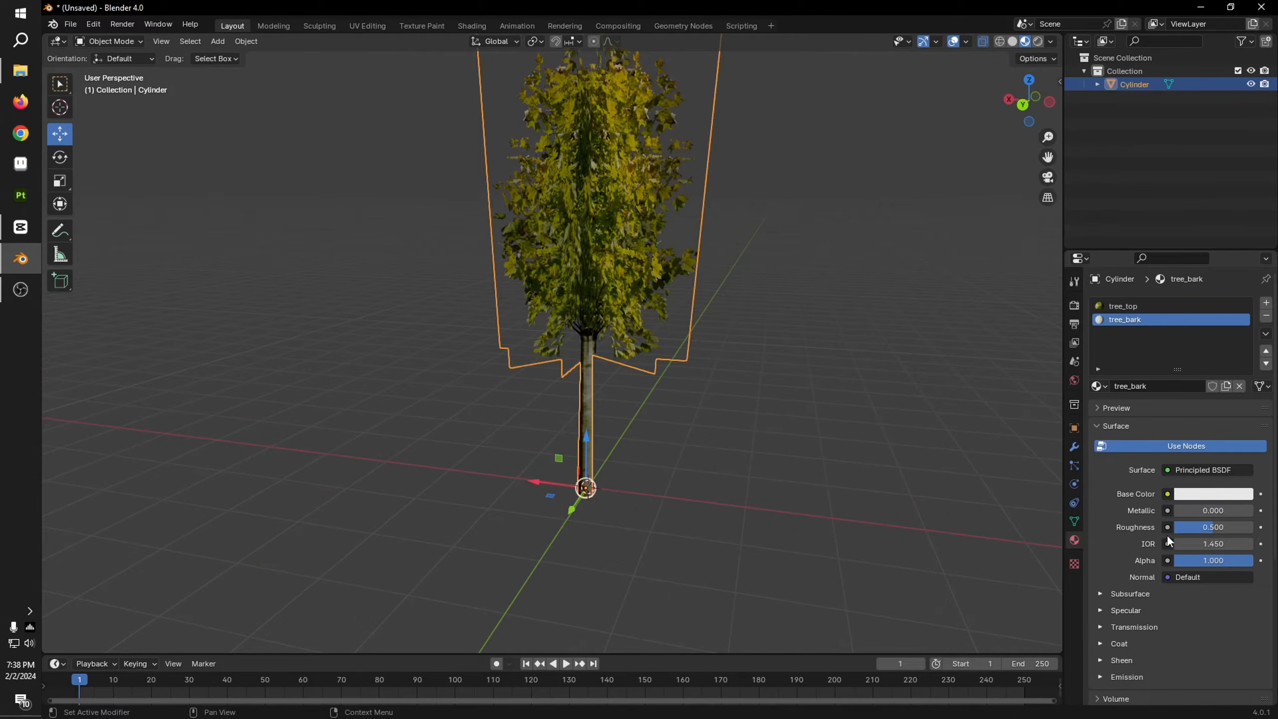
scroll(1172, 579, down, 7)
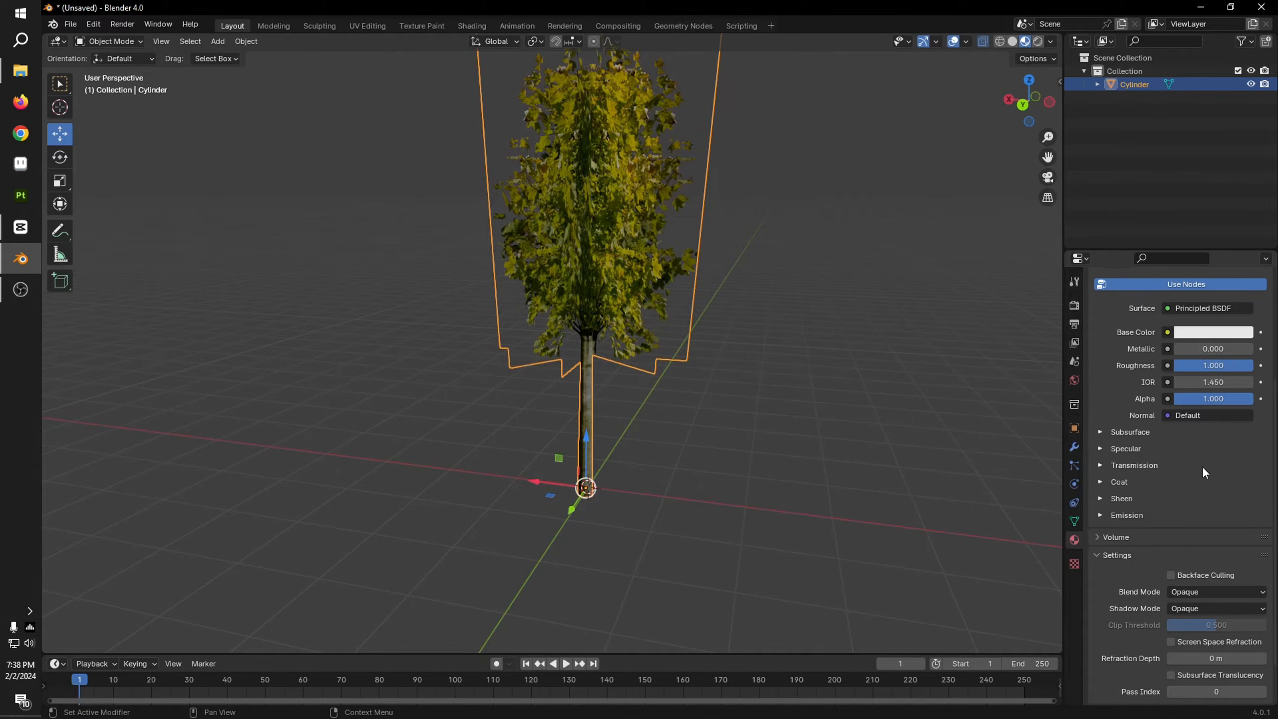
click(1126, 448)
click(730, 456)
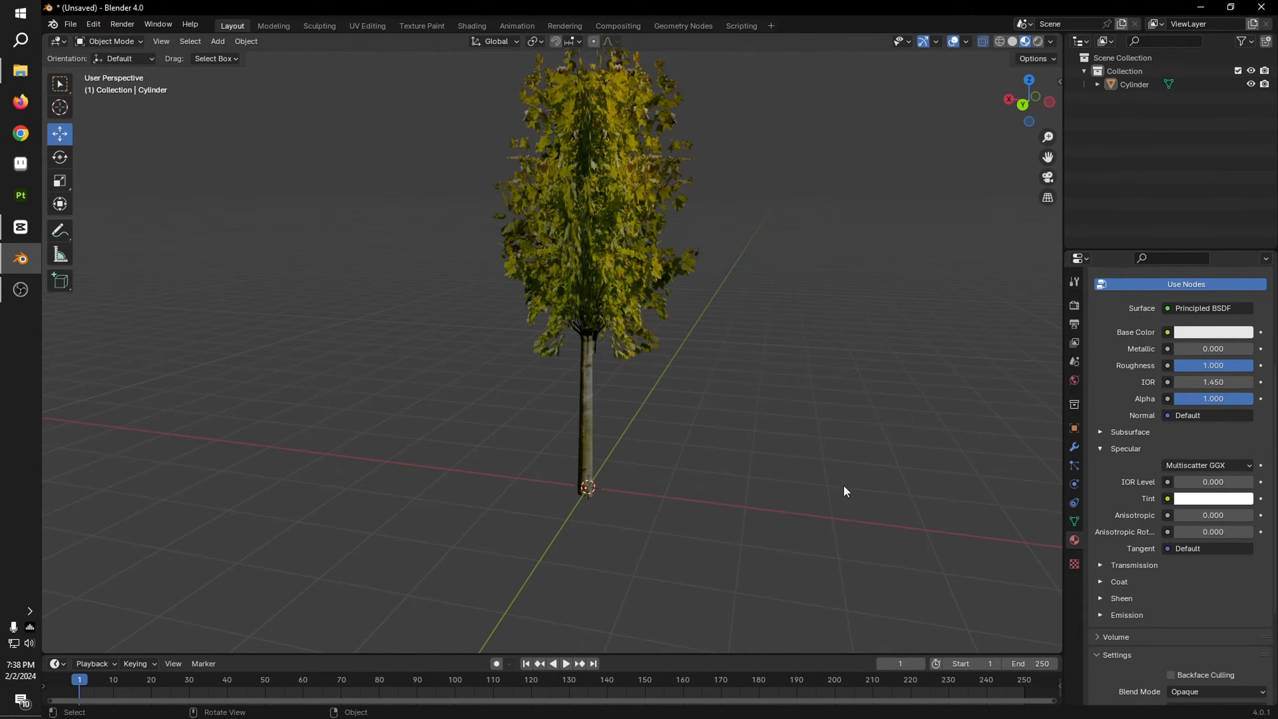
Step: View the finished tree from several sides and delete it to empty the scene
middle_drag(843, 486, 864, 510)
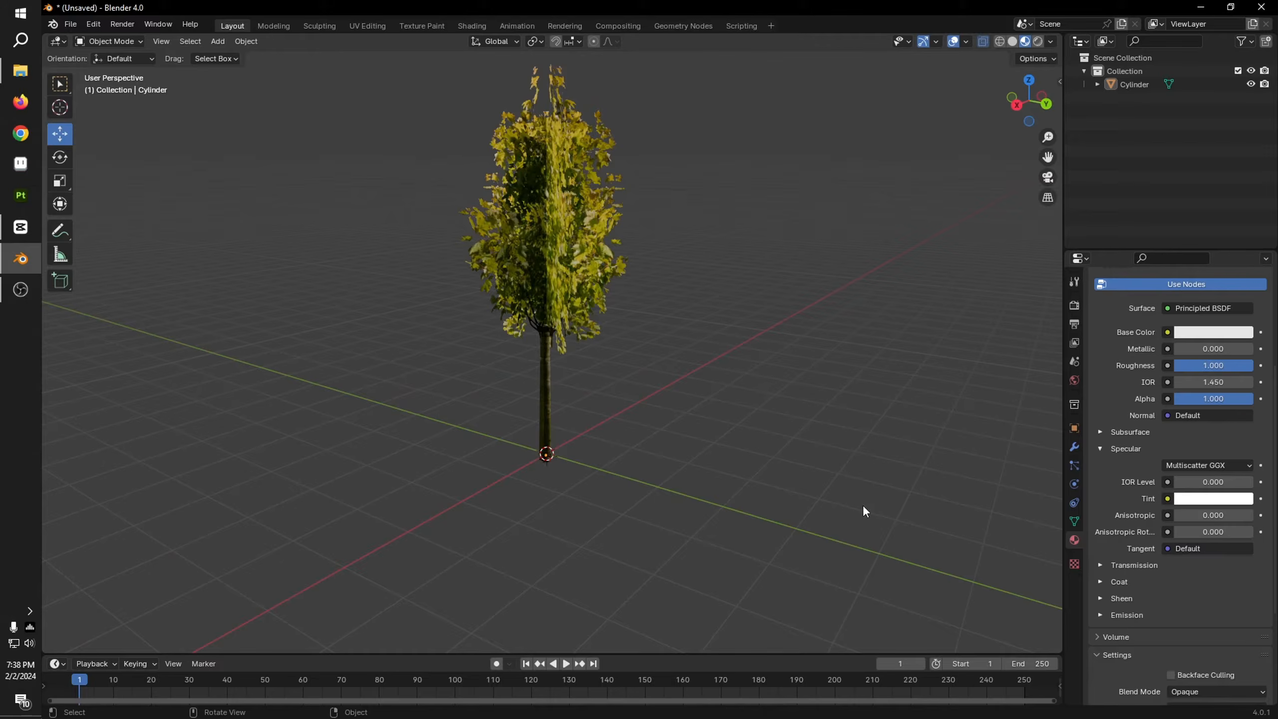
middle_drag(900, 321, 602, 359)
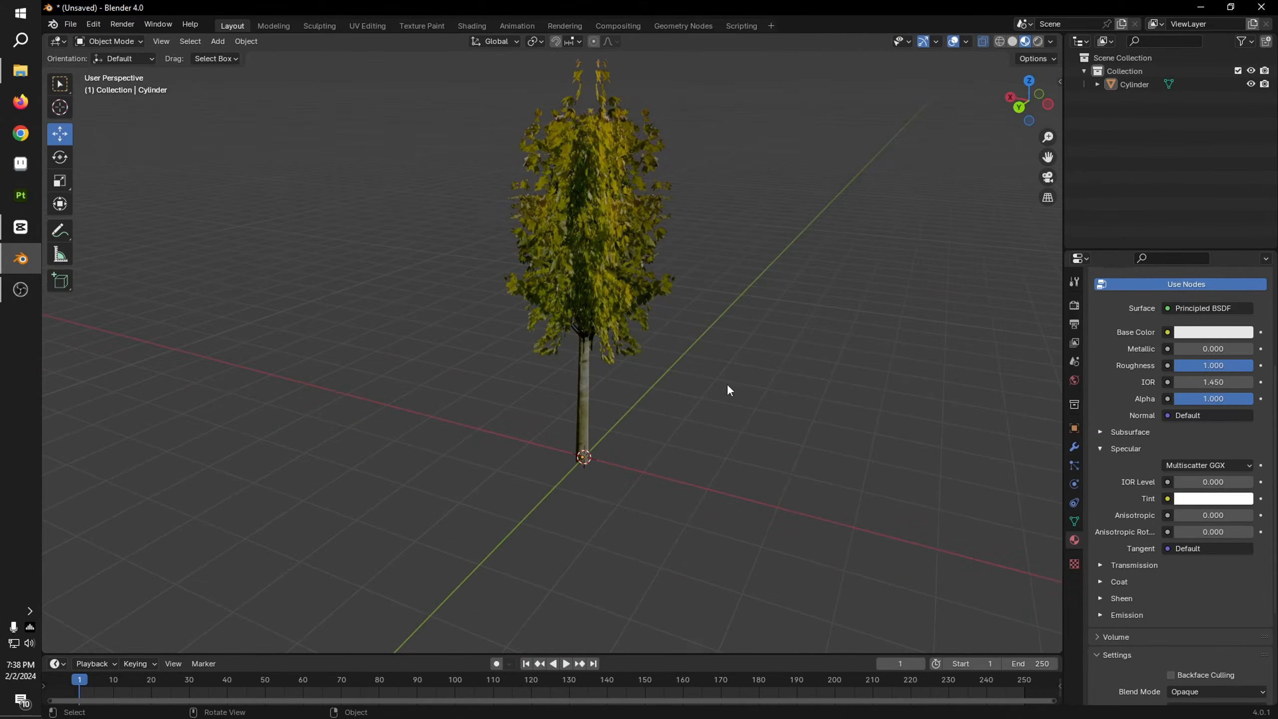
mouse_move(881, 403)
middle_down()
mouse_move(549, 369)
mouse_move(646, 358)
mouse_move(782, 370)
mouse_move(751, 426)
middle_up()
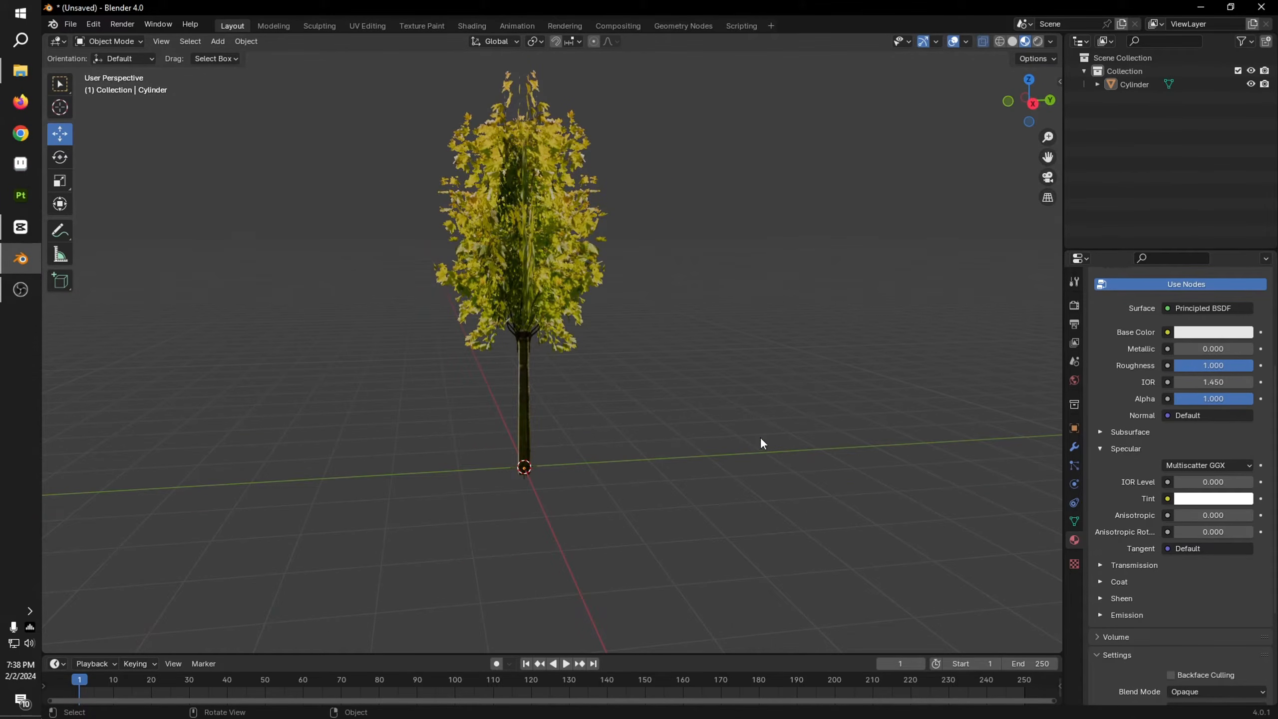
key(a)
key(Delete)
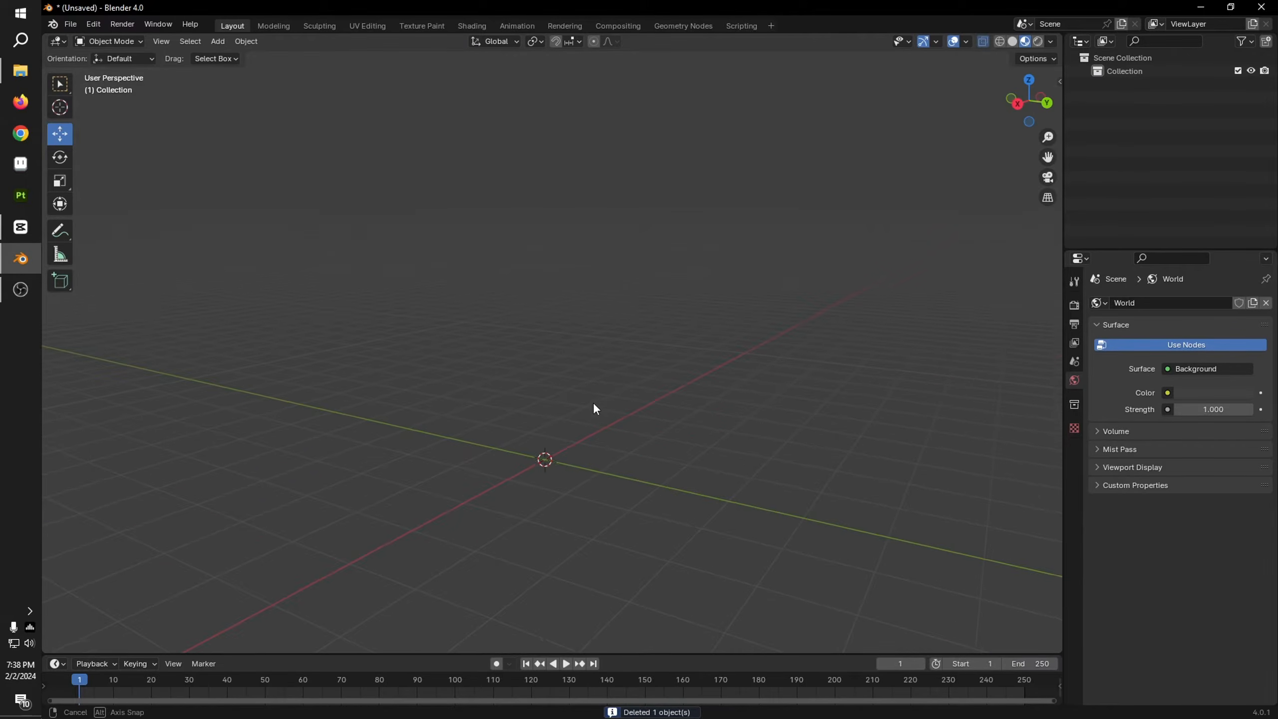
Step: Add a five-vertex cylinder with a 1 m radius and 2 m depth at the world origin and keep it selected
key(shift+a)
mouse_move(600, 439)
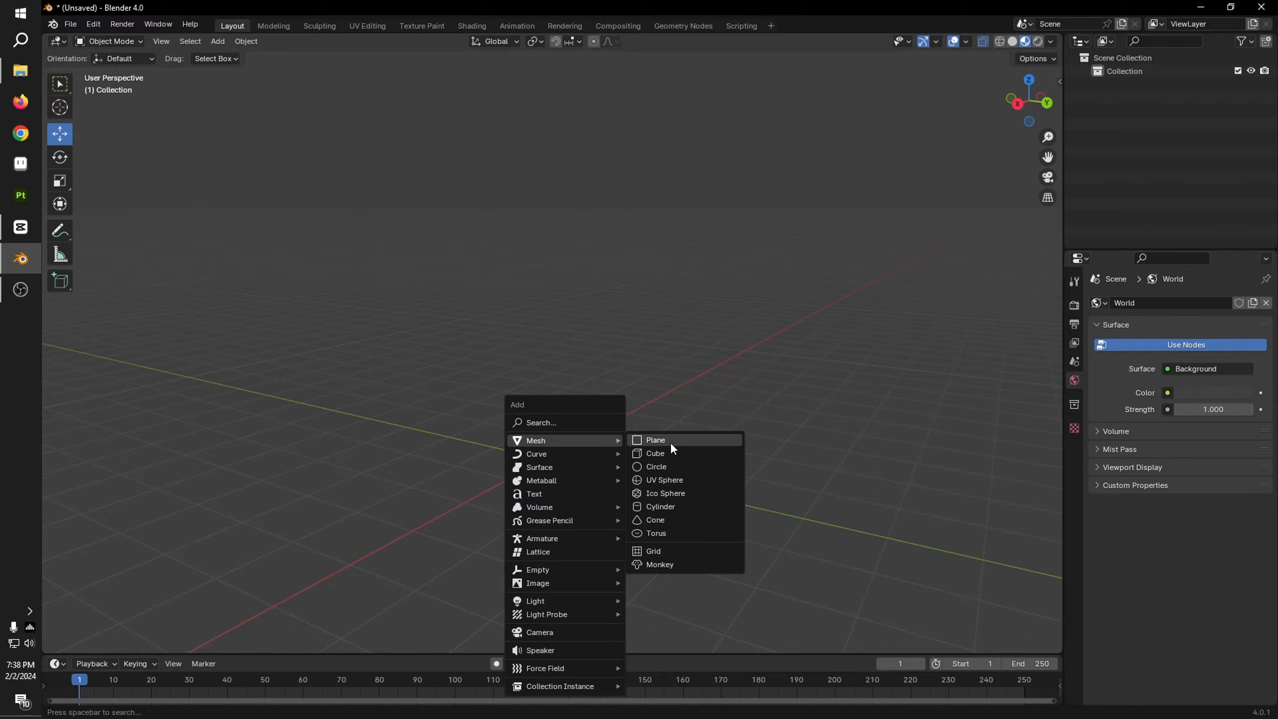
click(697, 506)
middle_drag(616, 376, 257, 418)
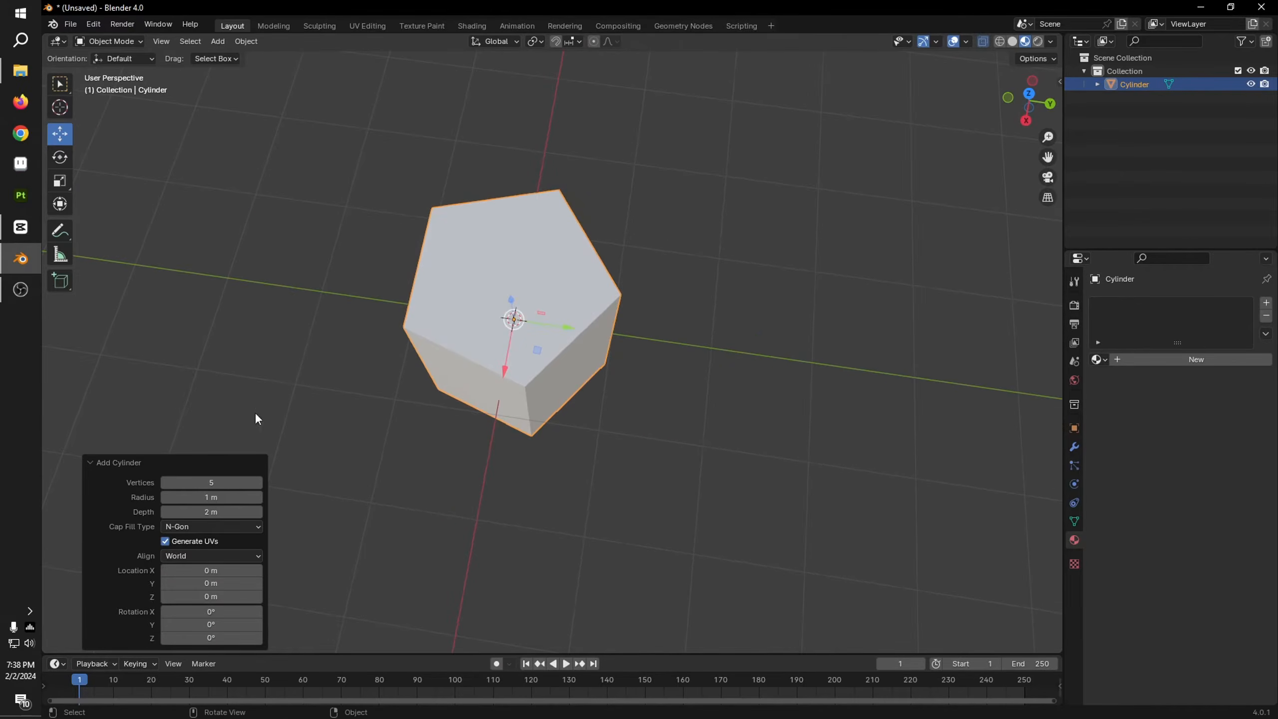
middle_drag(642, 433, 736, 322)
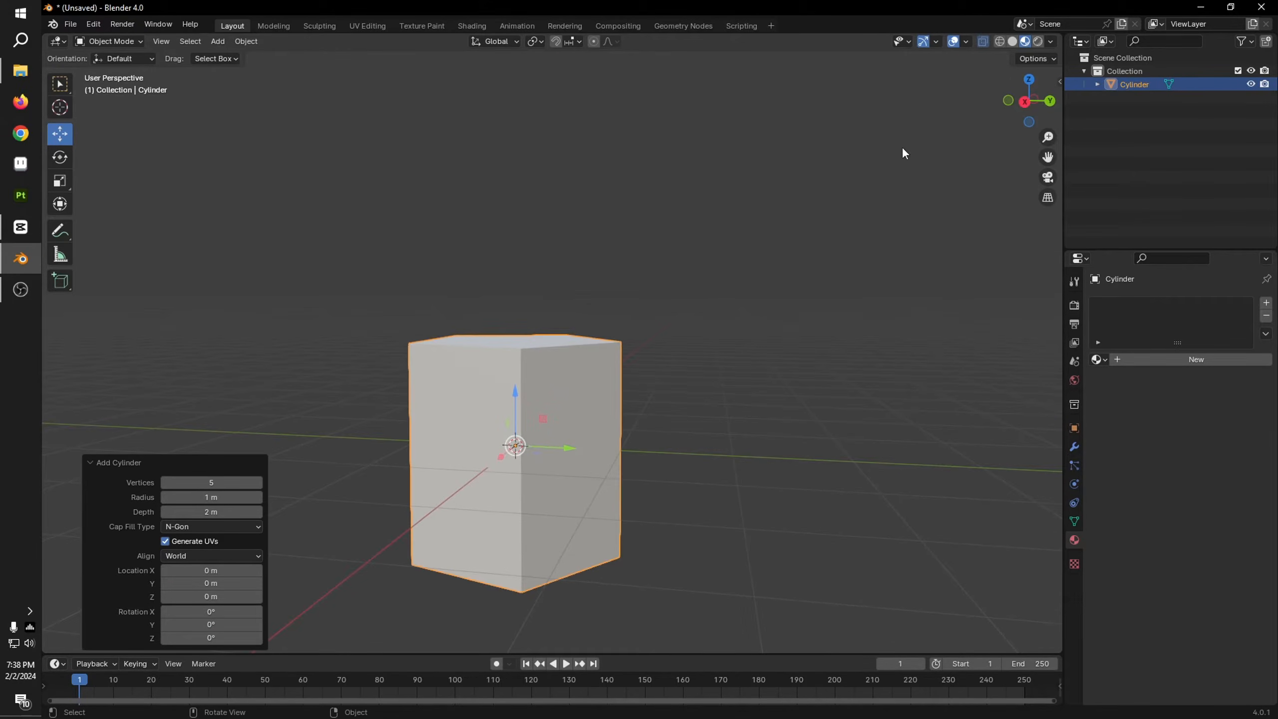
click(679, 297)
key(ctrl+z)
Step: In right orthographic view, scale the cylinder to 0.284 and raise it about 0.278 m along Z onto the ground line
click(1026, 103)
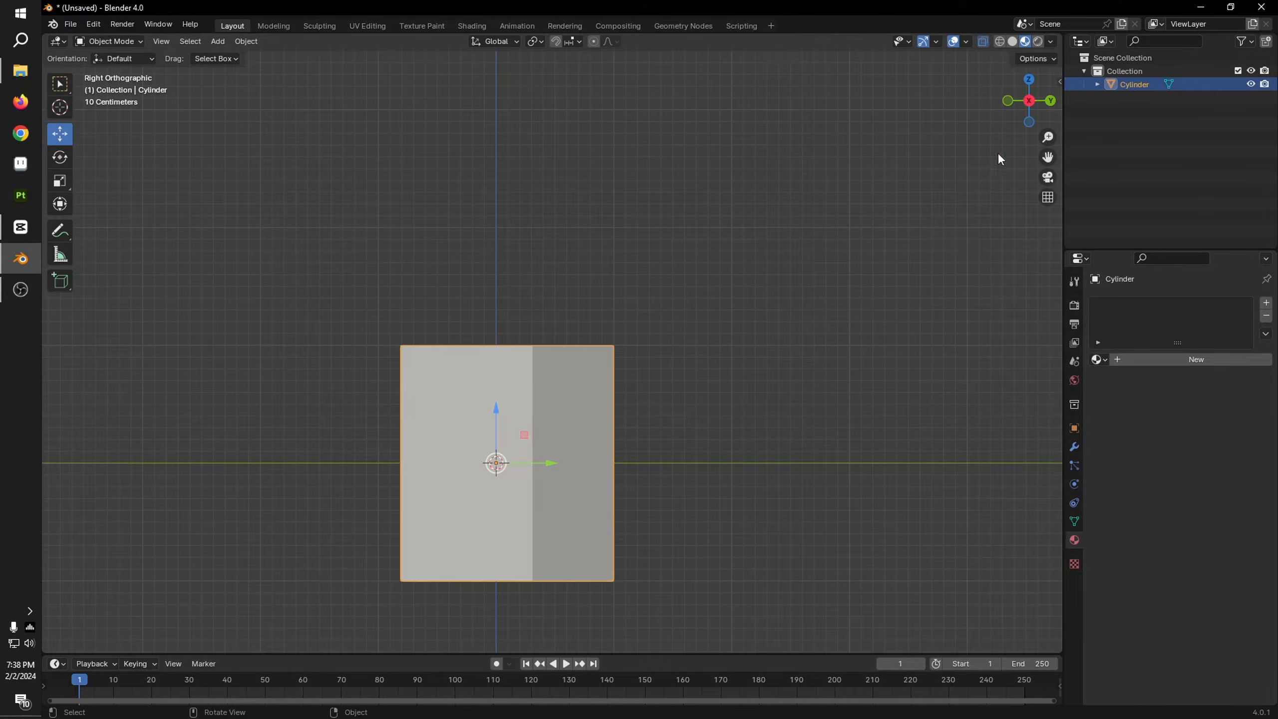
key(s)
click(579, 500)
scroll(555, 498, up, 2)
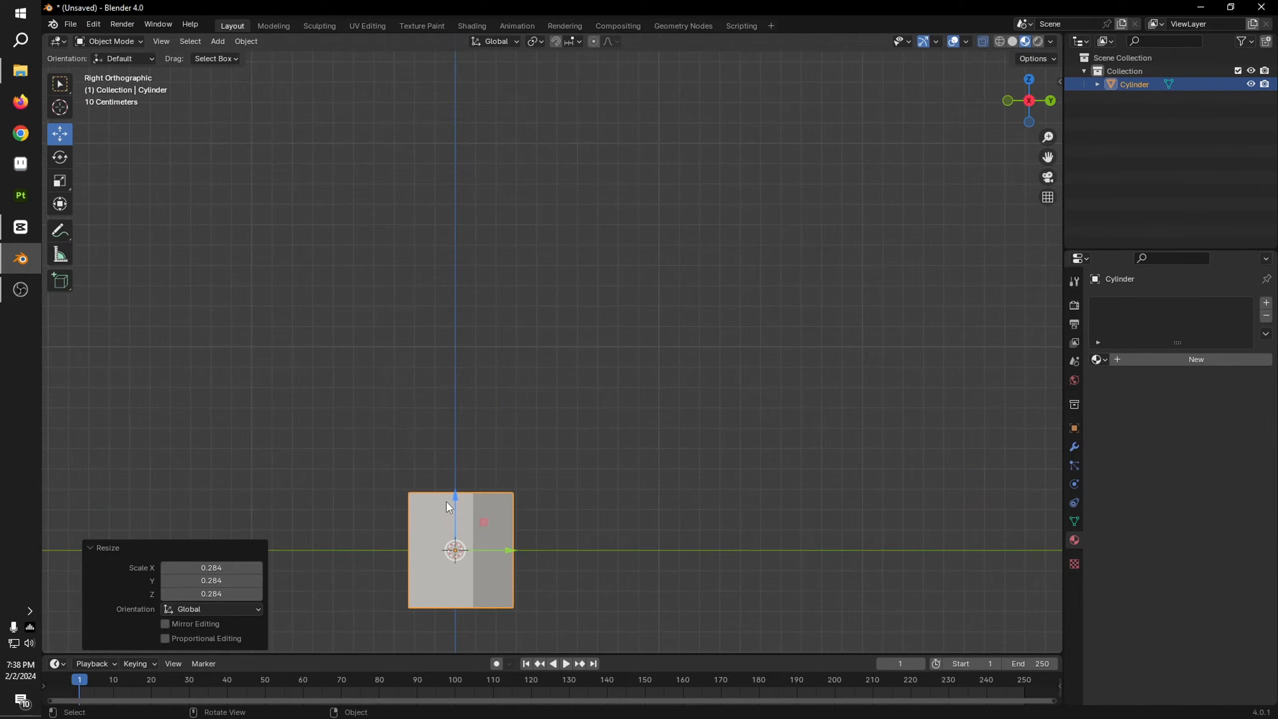
key(g)
drag(464, 445, 465, 445)
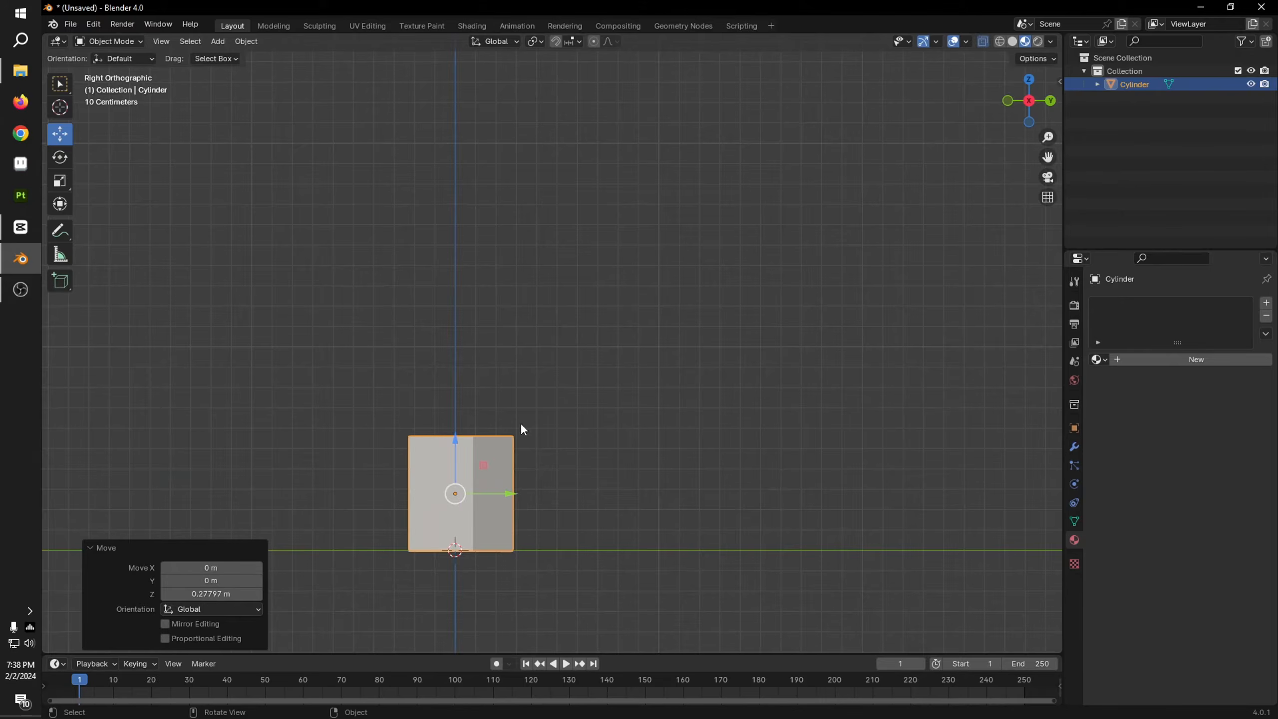
Step: Select the cylinder's top face in Edit Mode, turn off X-ray, and extrude the face about 3.152 m upward in right orthographic view
middle_drag(520, 424, 512, 469)
key(Tab)
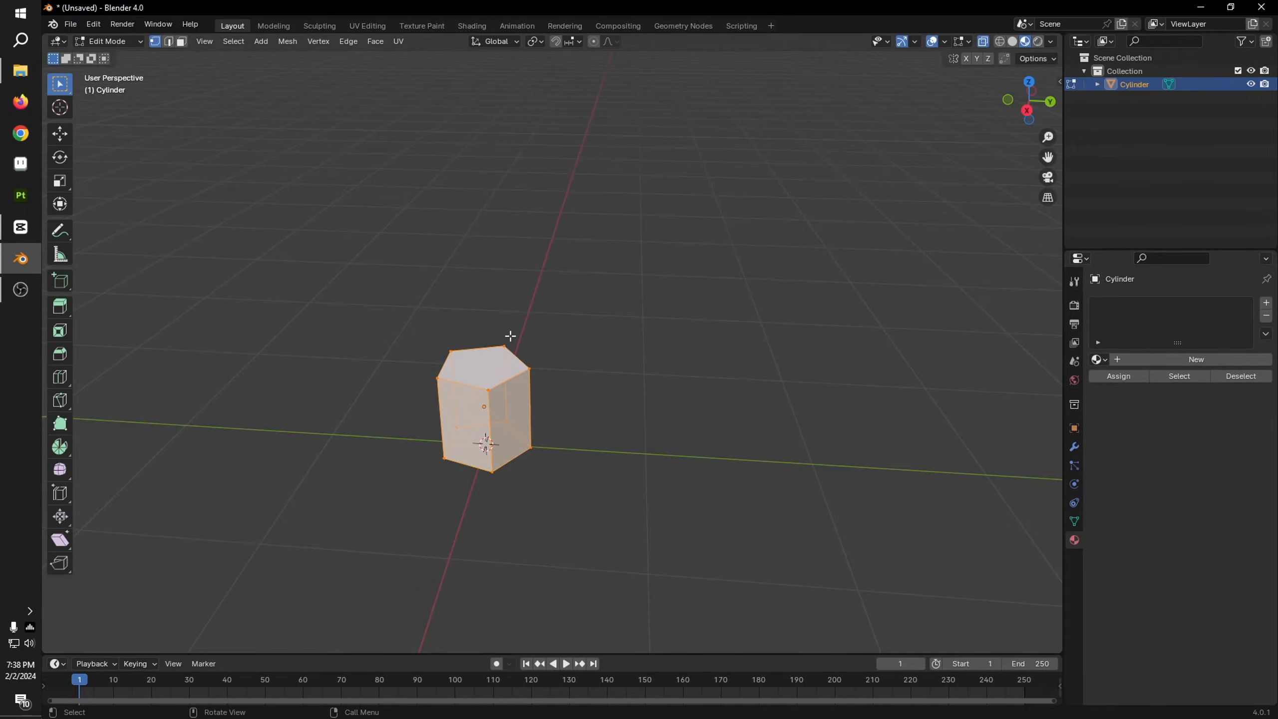
key(3)
click(585, 410)
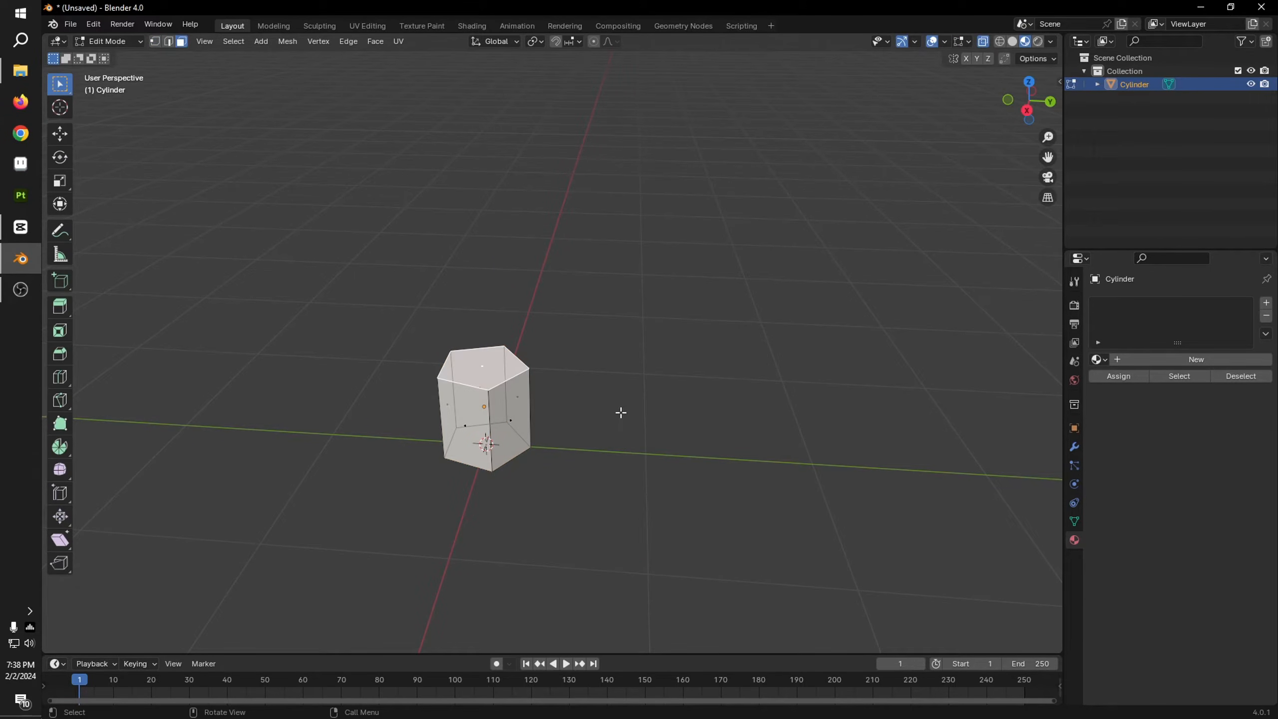
click(984, 43)
click(1027, 110)
scroll(554, 362, down, 6)
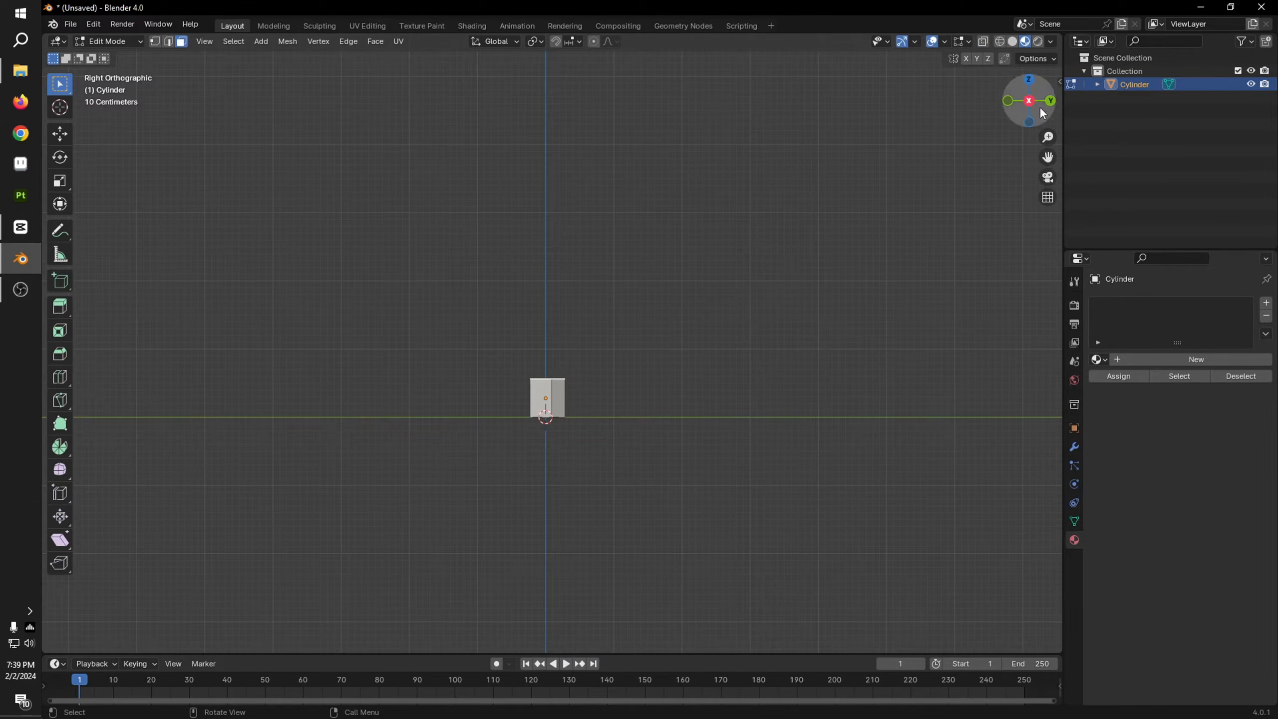
scroll(627, 316, down, 3)
scroll(587, 330, down, 1)
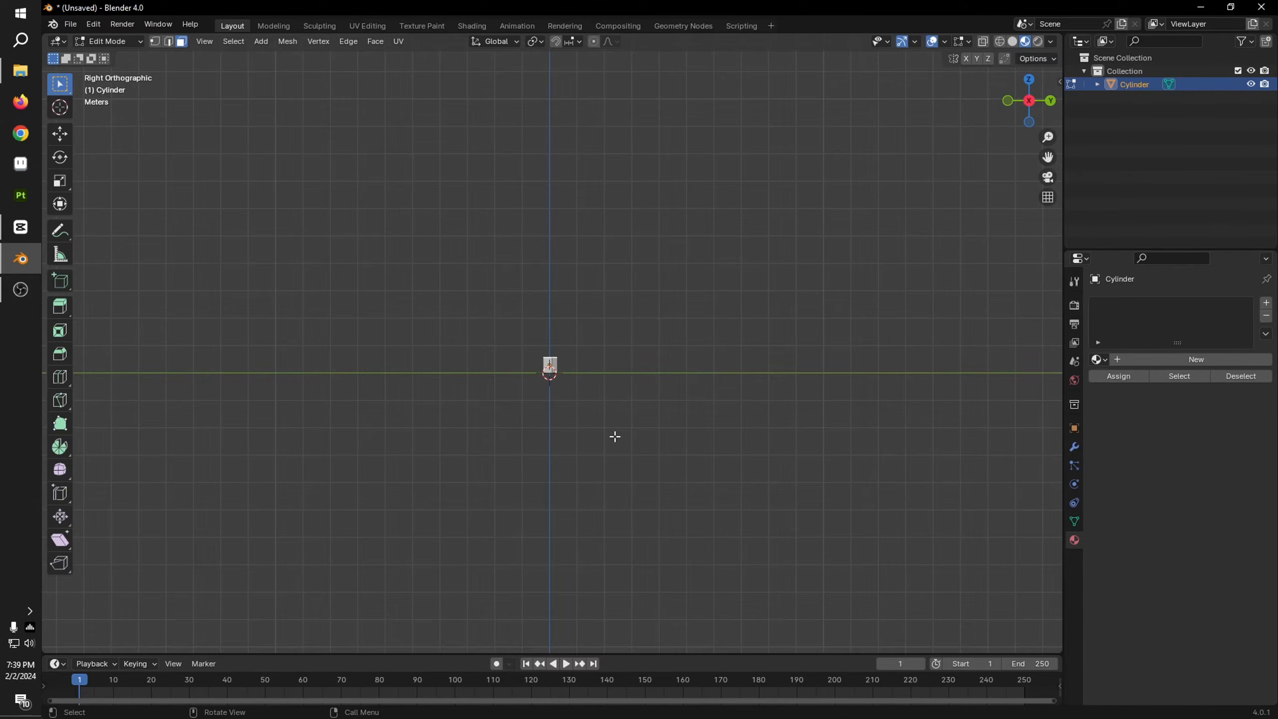
scroll(702, 533, up, 4)
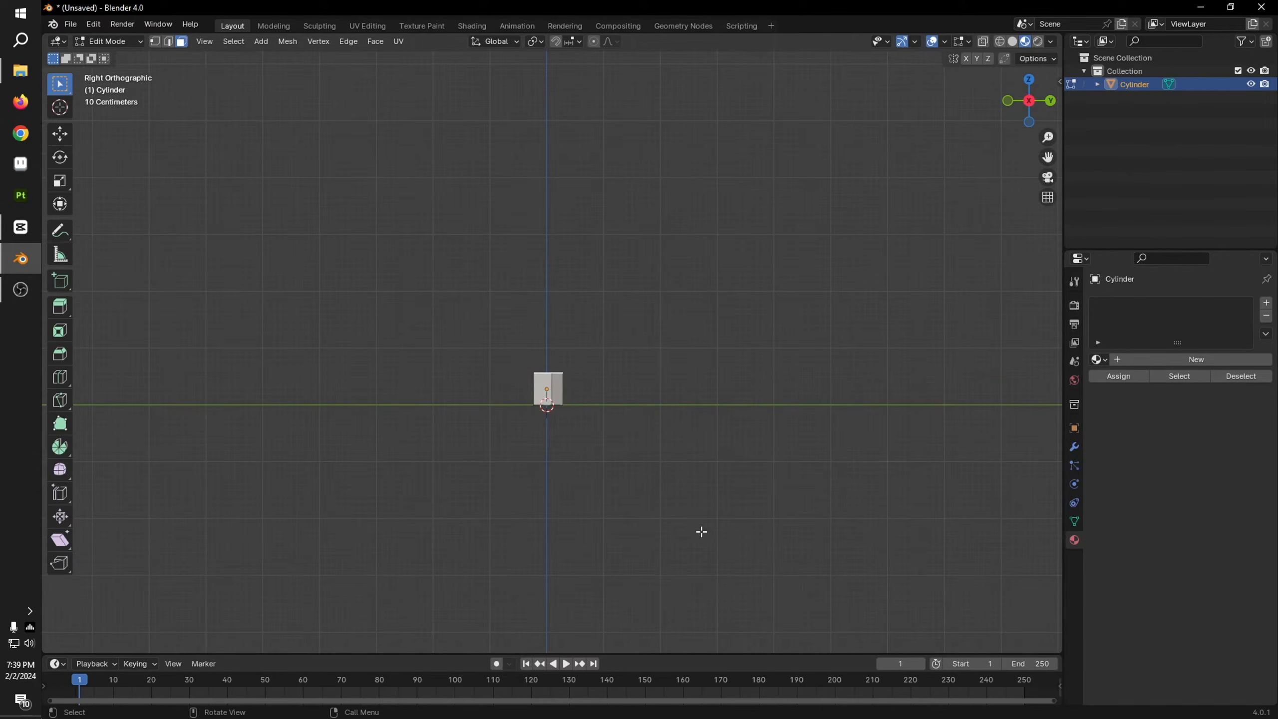
key(e)
click(683, 350)
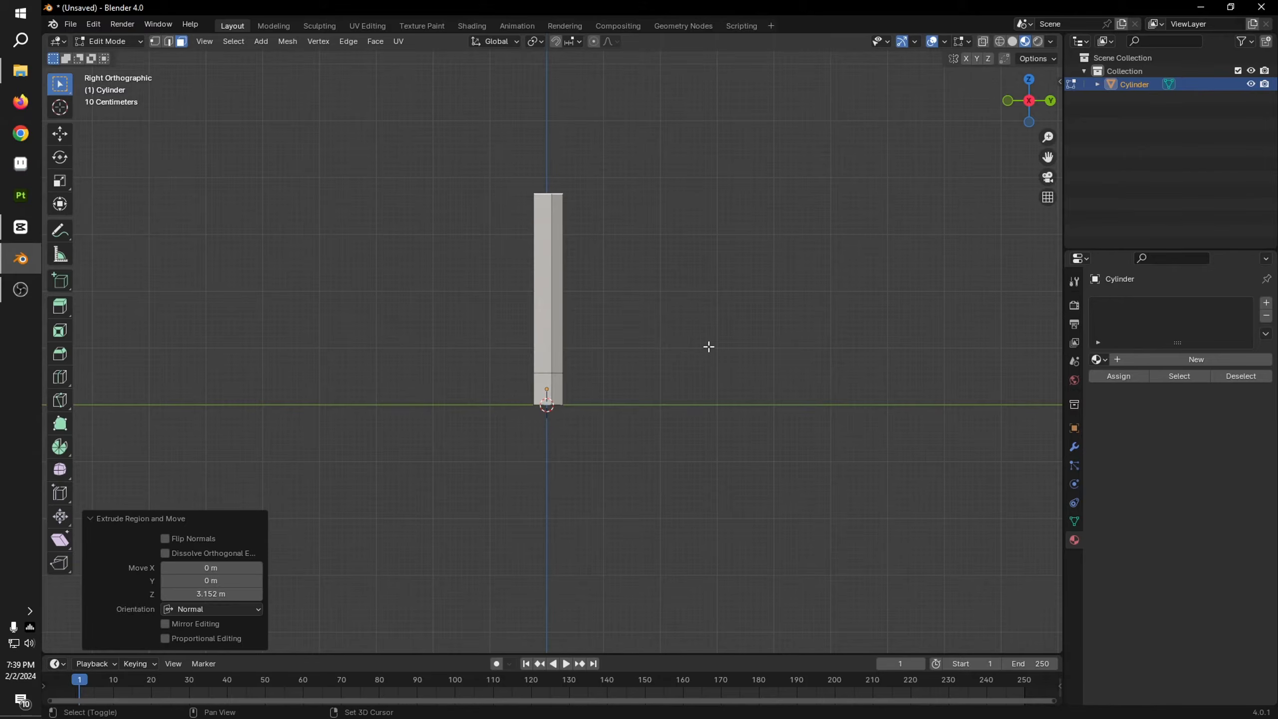
Step: Scale the extruded top face to 0.656 to taper the trunk toward its upper end
shift+middle_drag(708, 345, 721, 435)
key(s)
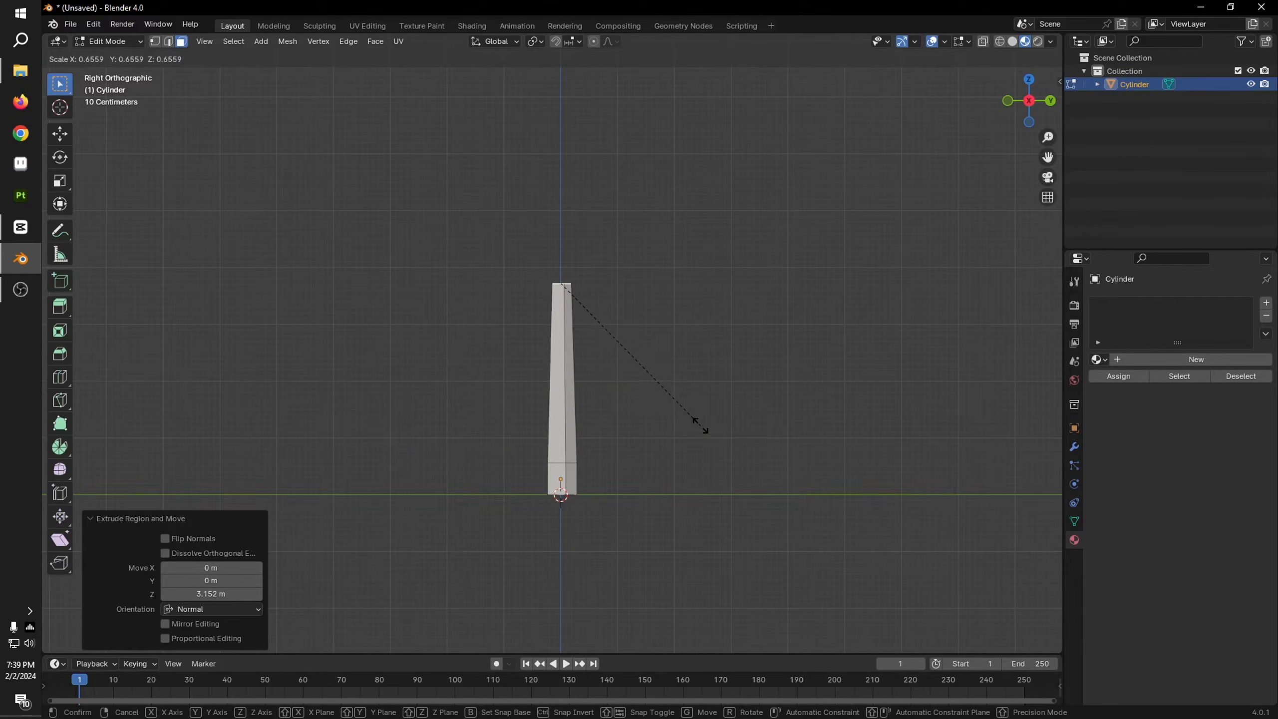
click(699, 426)
scroll(699, 418, up, 3)
scroll(697, 414, down, 4)
shift+middle_drag(667, 369, 655, 447)
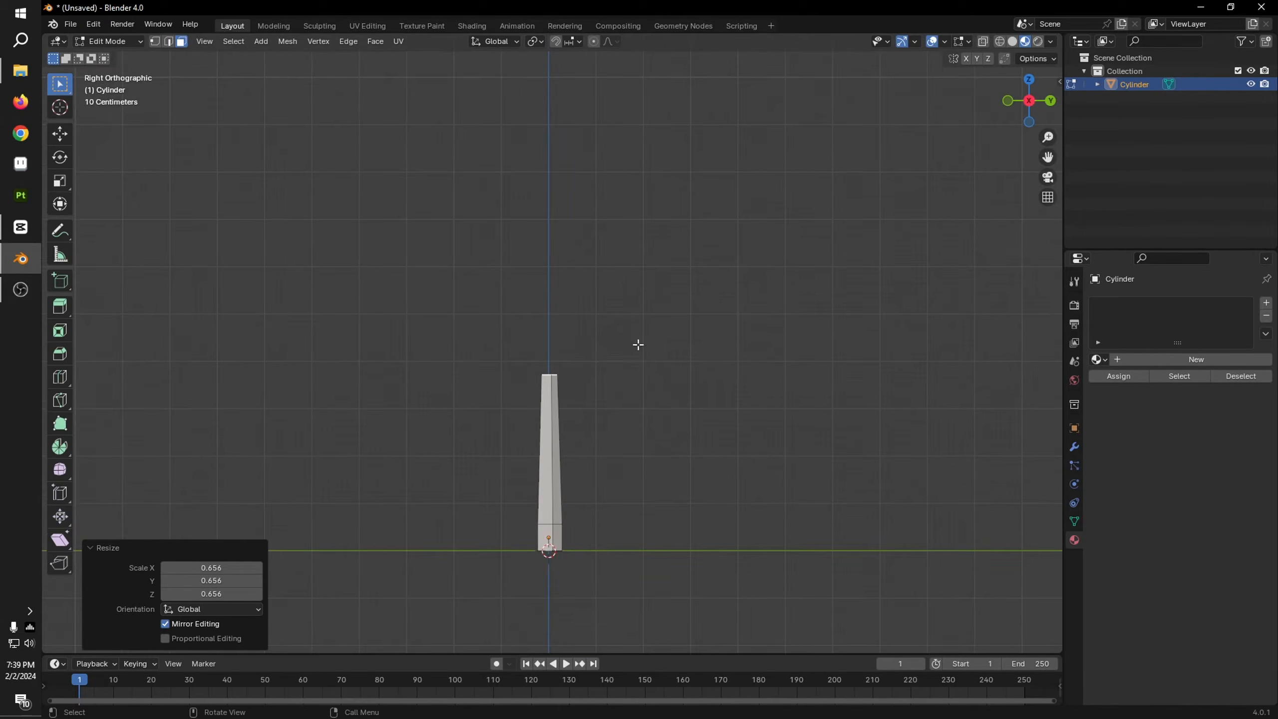
scroll(624, 345, up, 2)
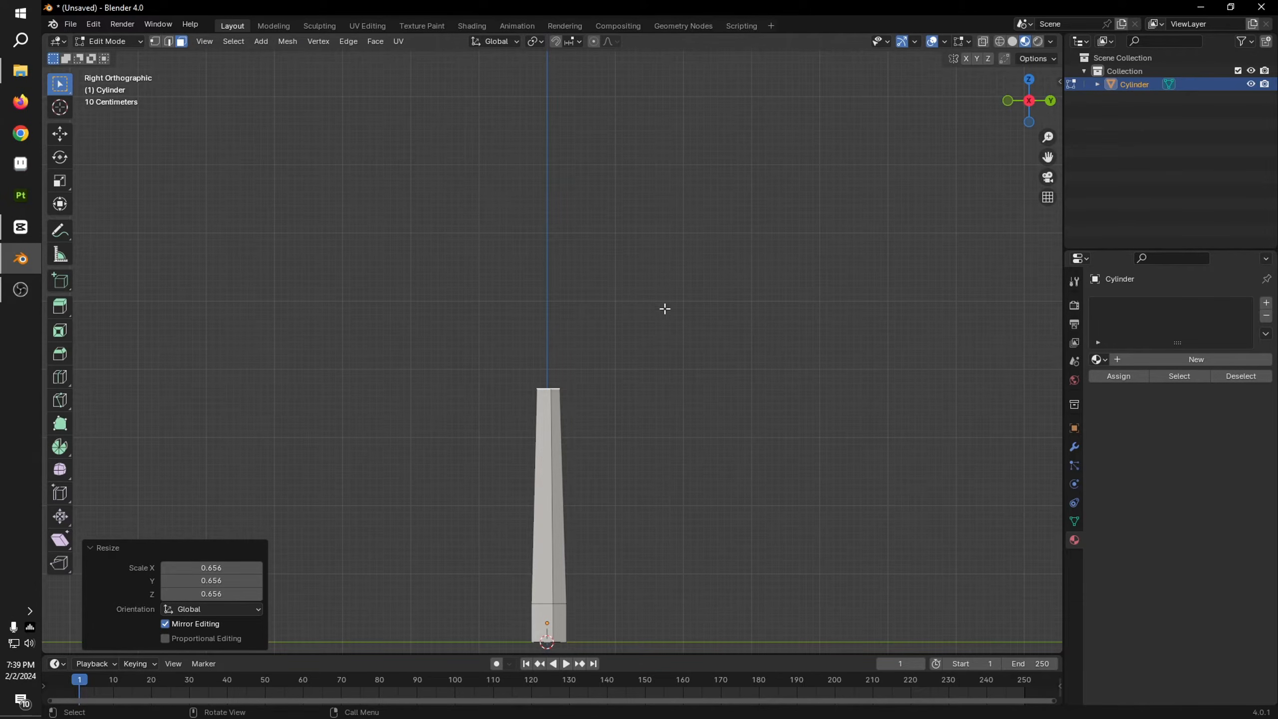
Step: Extrude the trunk's top face three times toward positive Y in right orthographic view, forming a bent branch that climbs outward
ctrl+right_click(623, 290)
ctrl+right_click(760, 246)
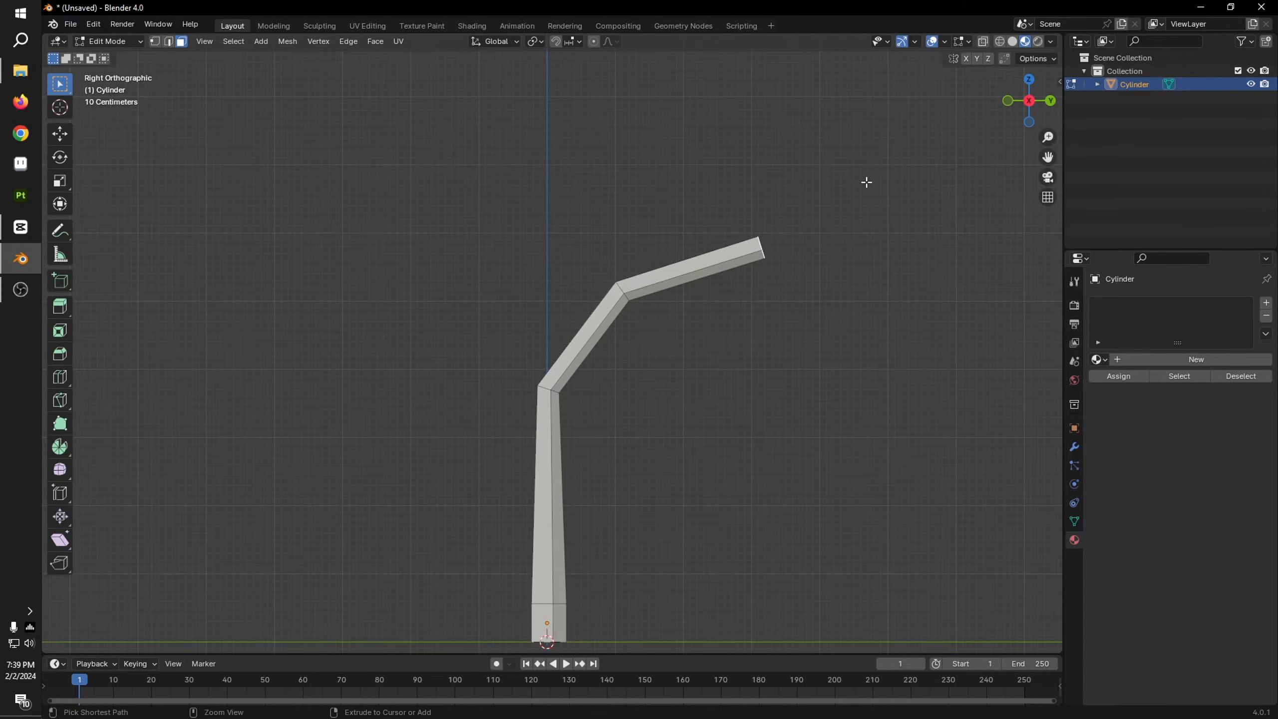
ctrl+right_click(851, 128)
scroll(903, 236, up, 1)
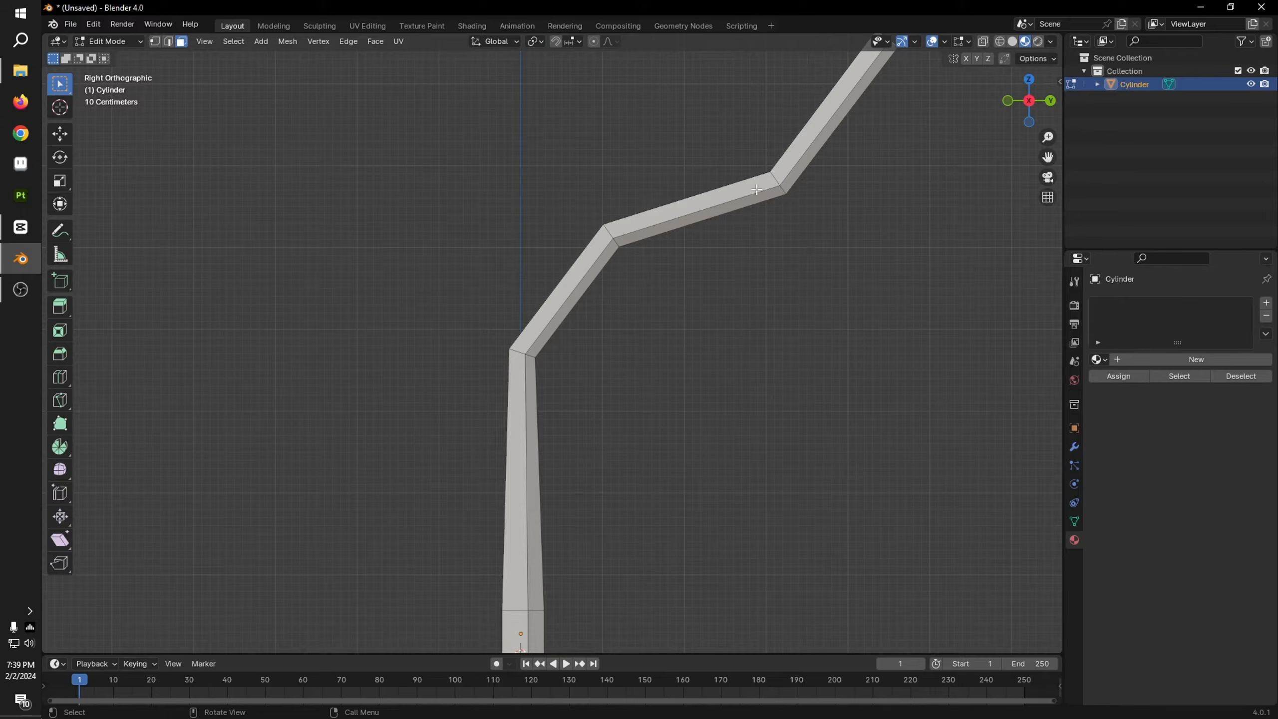
scroll(806, 201, down, 1)
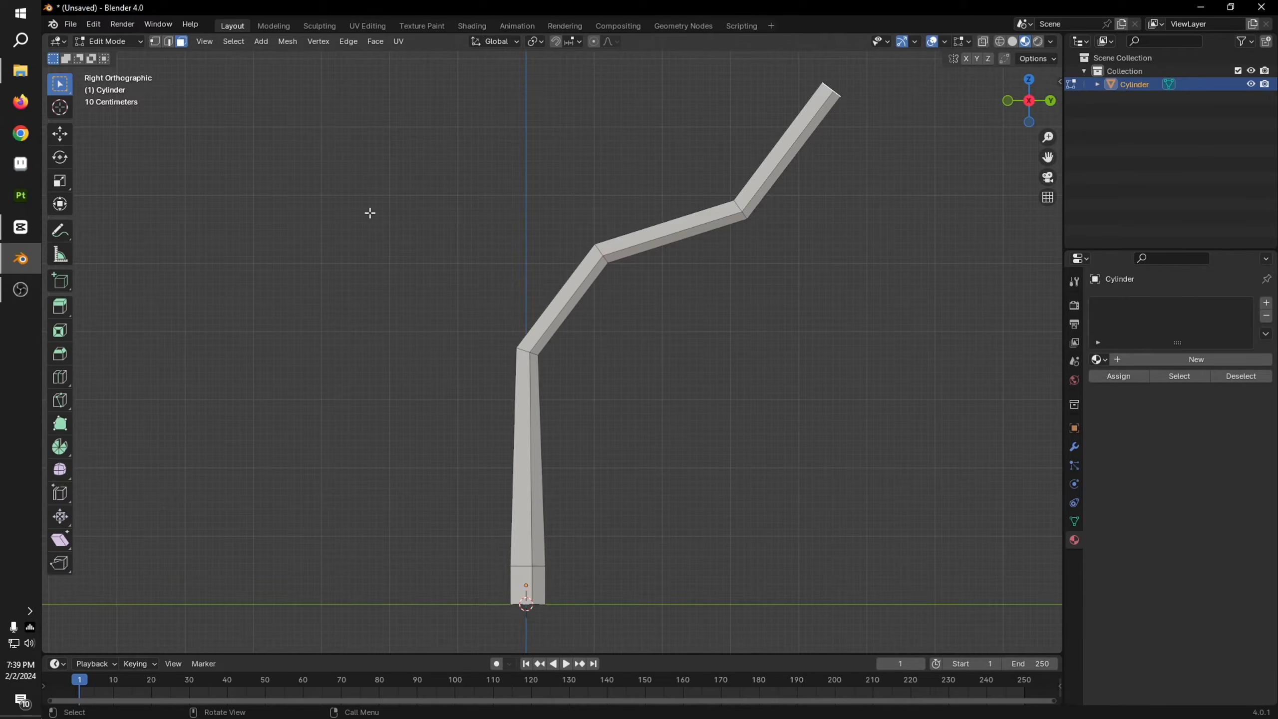
Step: Turn on X-ray and edge selection, with the bend at the top of the trunk framed in right orthographic view
key(2)
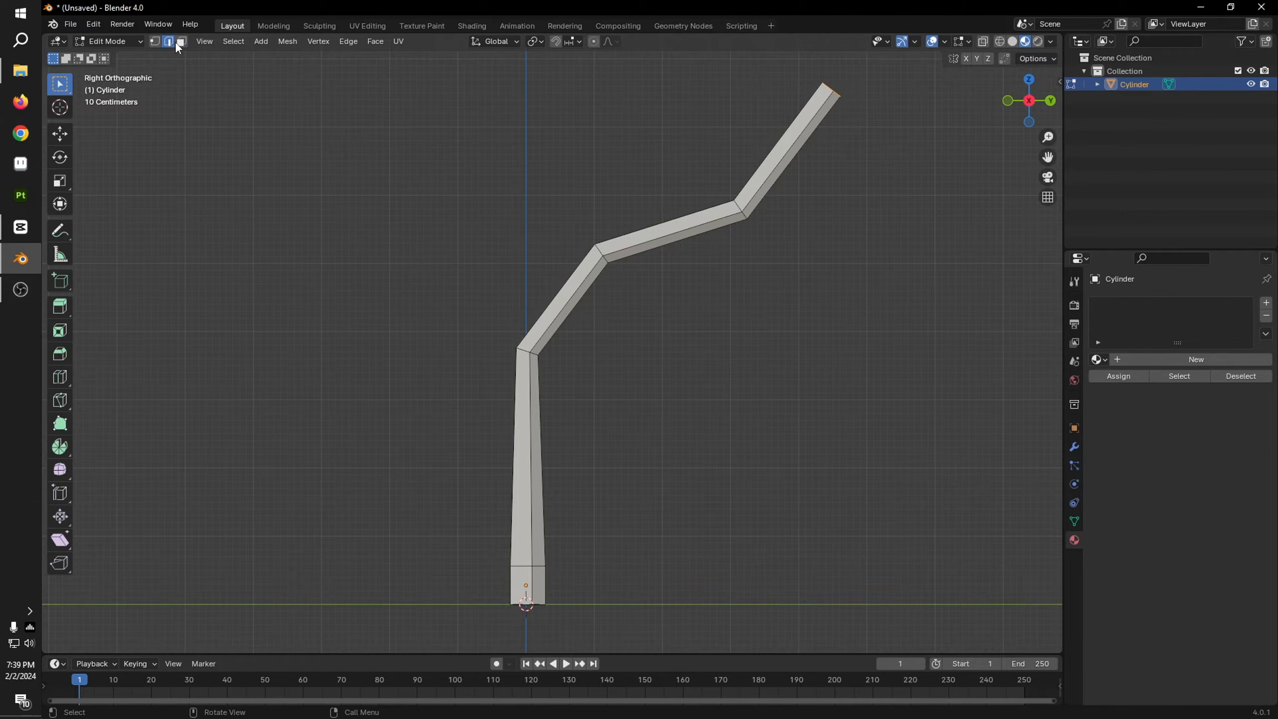
scroll(504, 371, up, 2)
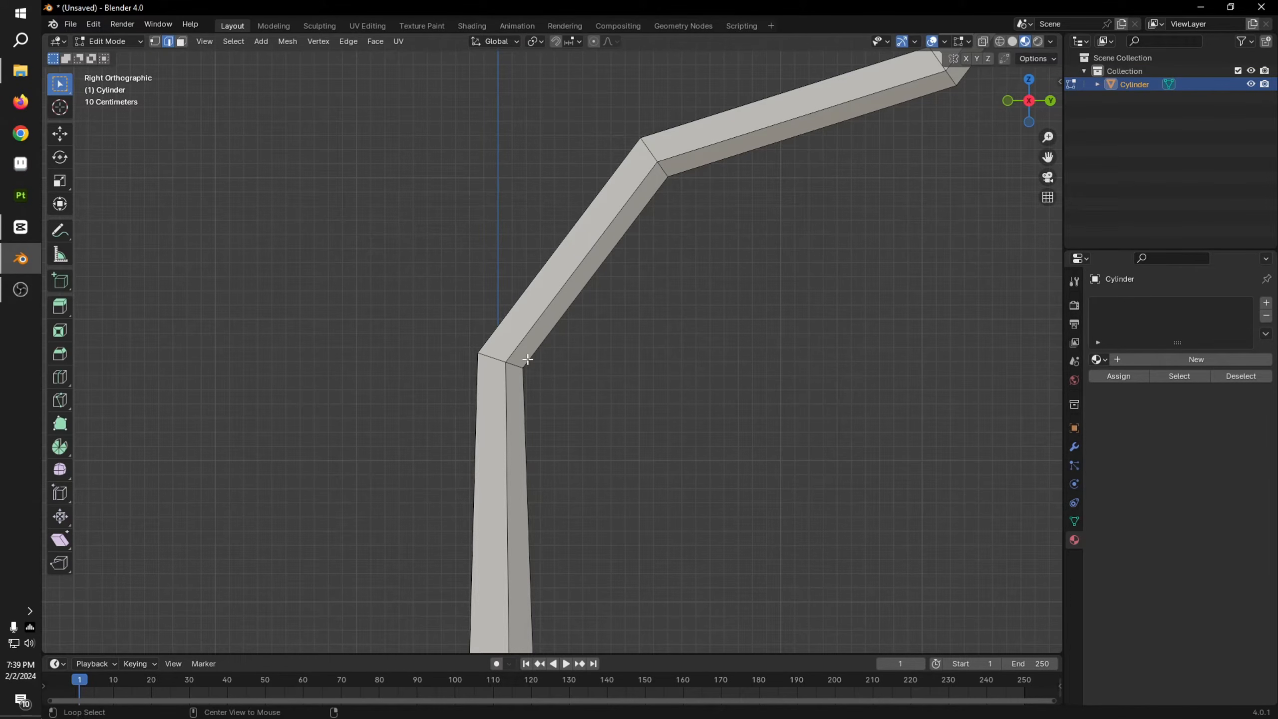
scroll(704, 351, down, 3)
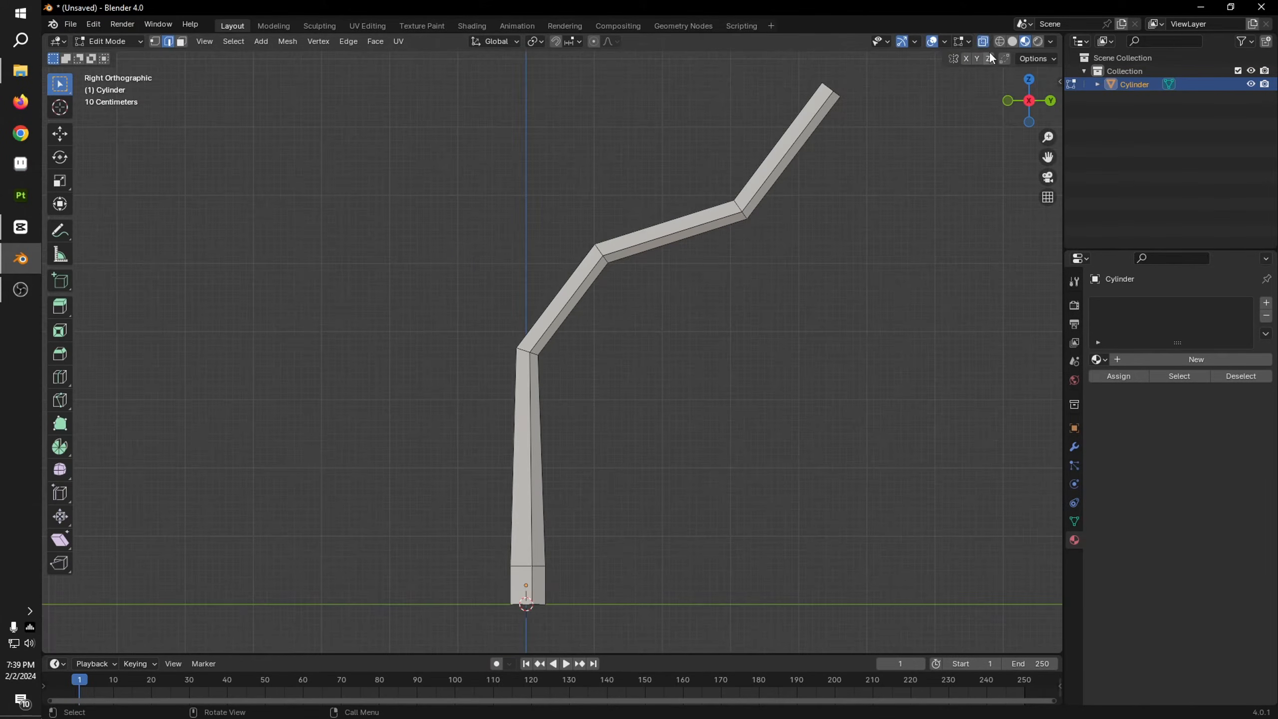
scroll(747, 327, up, 3)
key(Tab)
key(Tab)
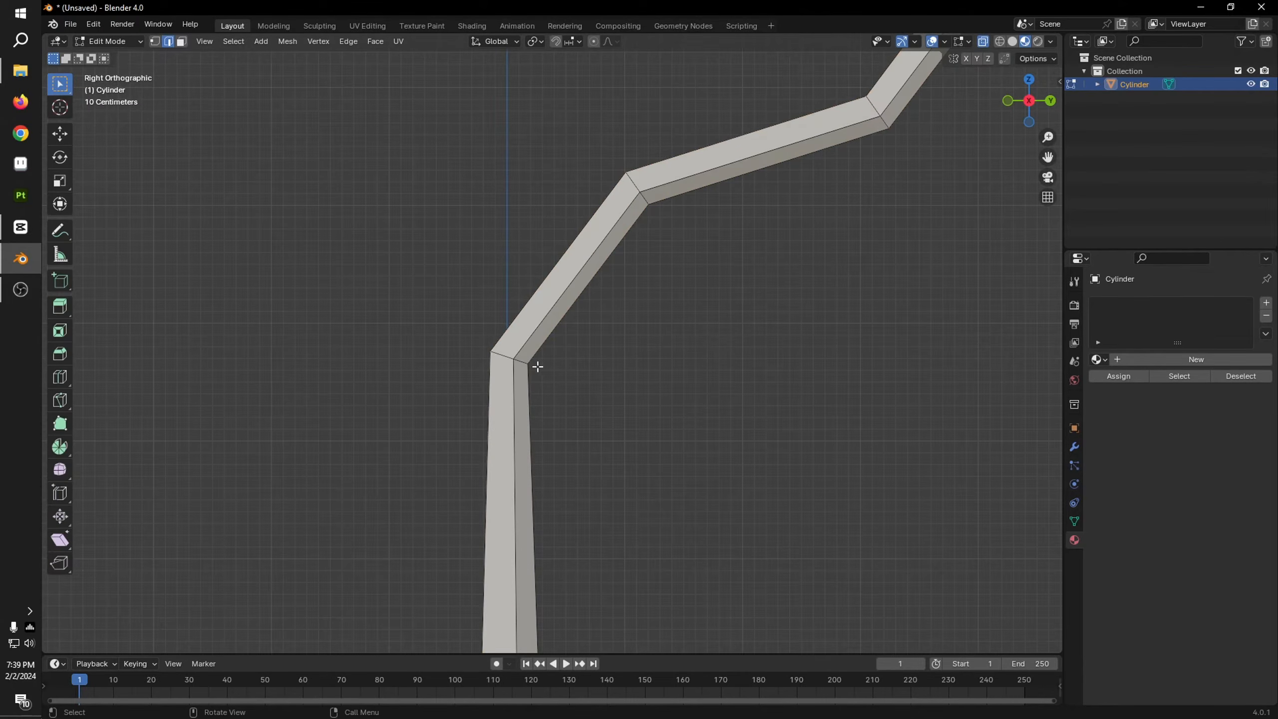
key(1)
key(3)
middle_drag(502, 526, 604, 576)
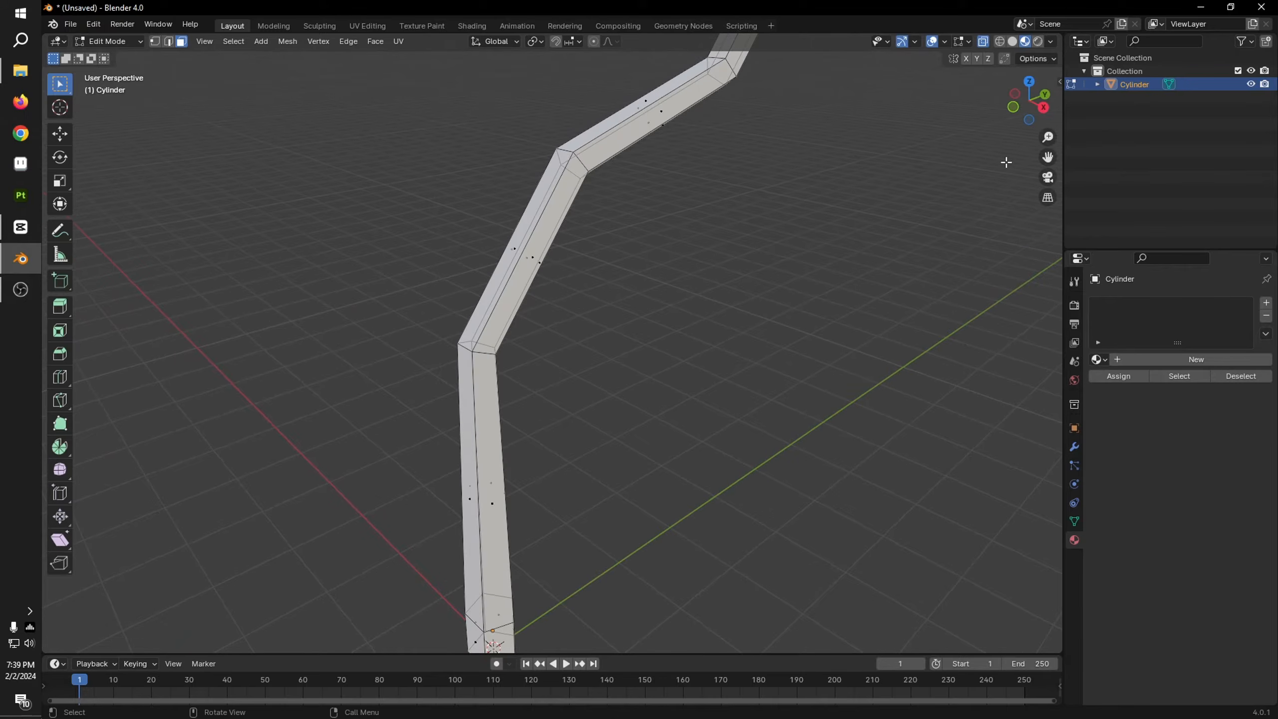
click(1044, 108)
key(2)
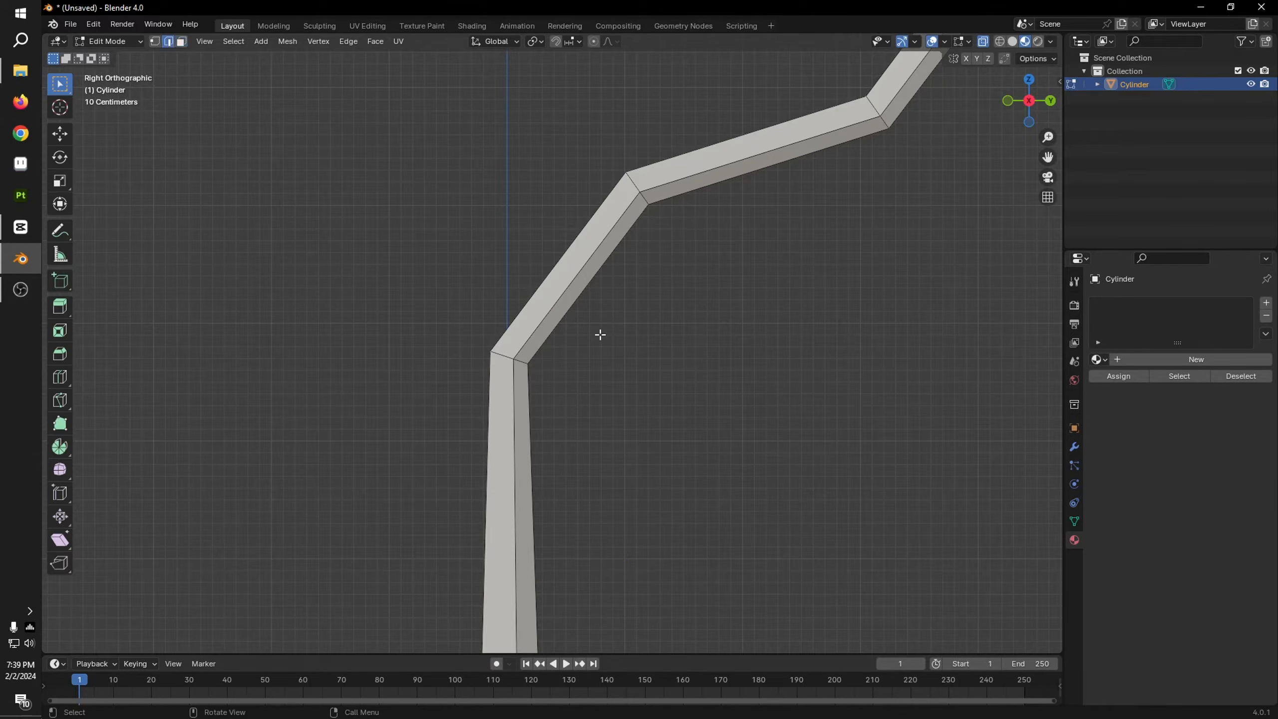
scroll(536, 298, up, 3)
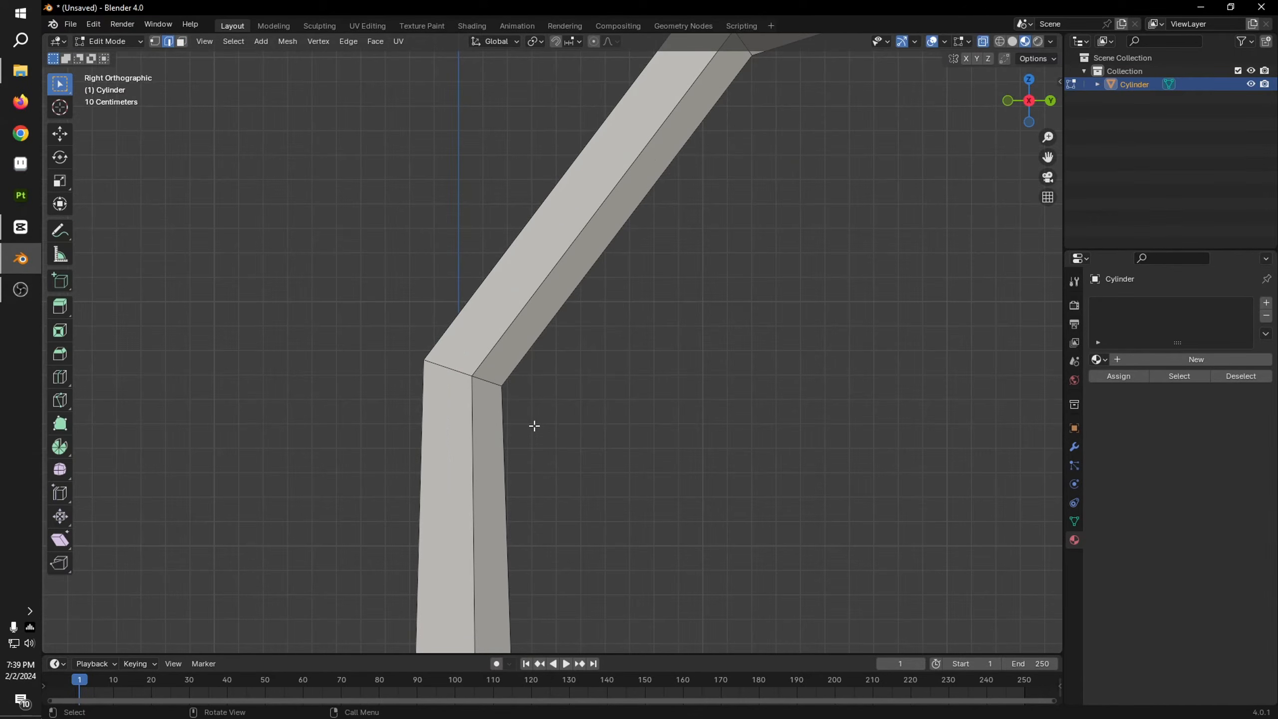
shift+middle_drag(608, 413, 644, 325)
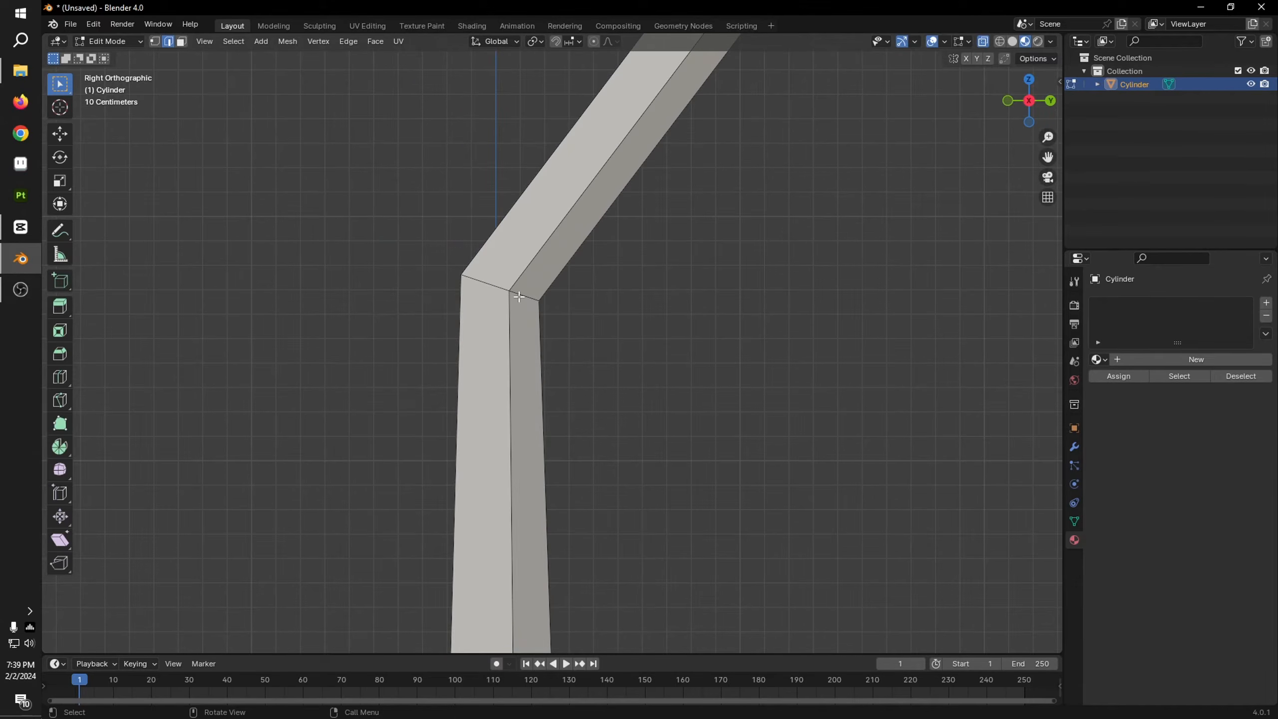
Step: Select the edge loop at the top of the trunk, fill it with an internal face, and select that face
alt+click(487, 284)
middle_drag(507, 281, 640, 354)
middle_drag(786, 316, 636, 294)
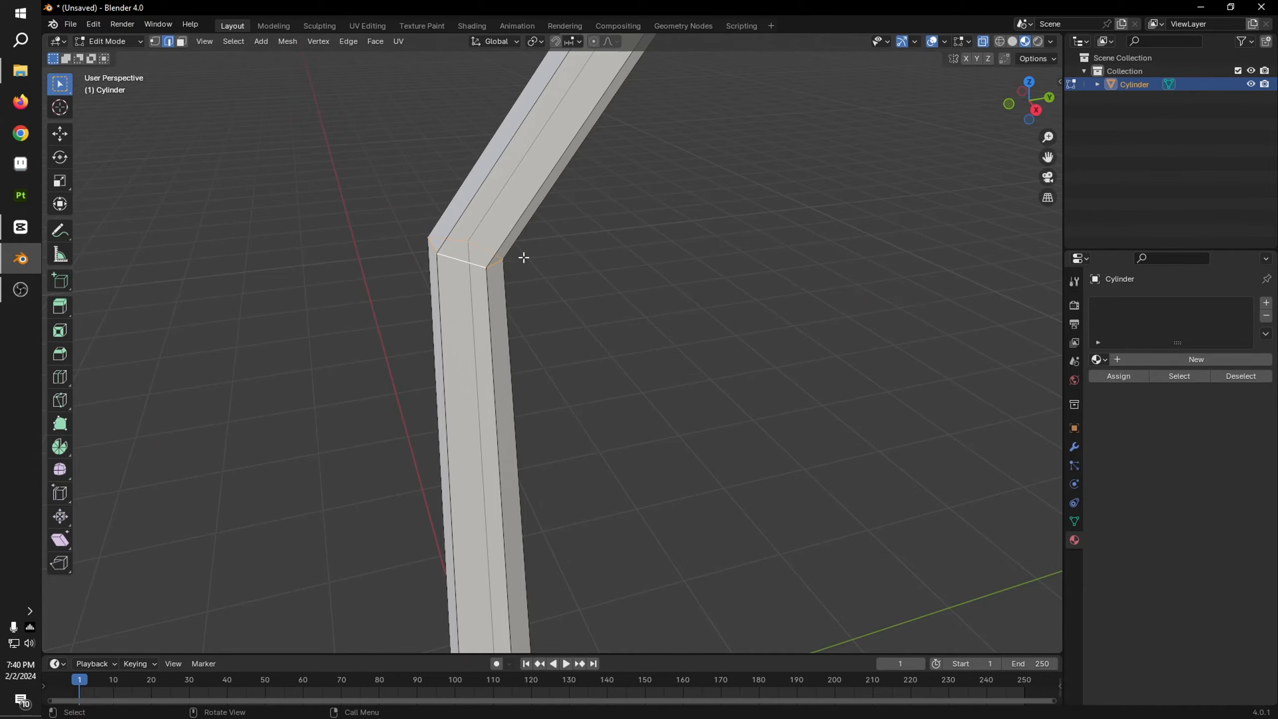
key(3)
middle_drag(523, 257, 723, 351)
click(618, 178)
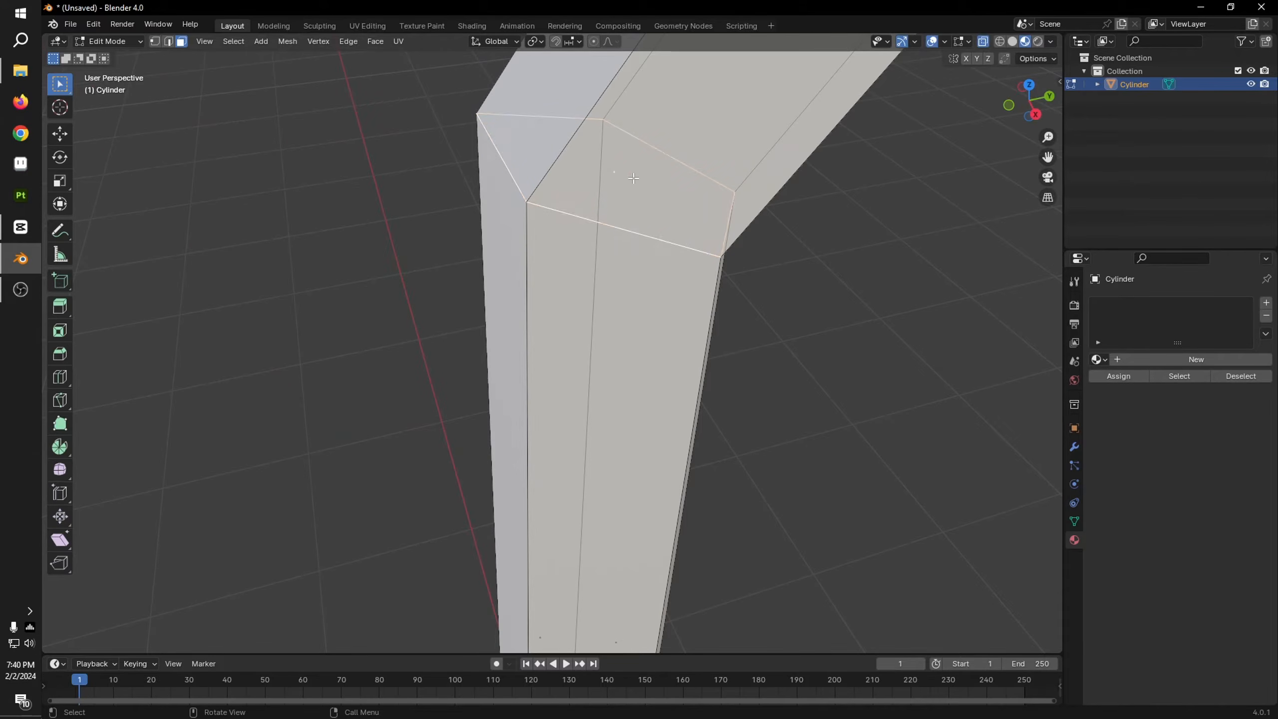
Step: Extrude the internal face twice toward negative Y in right orthographic view to form a second, upward-bending branch
scroll(633, 179, down, 4)
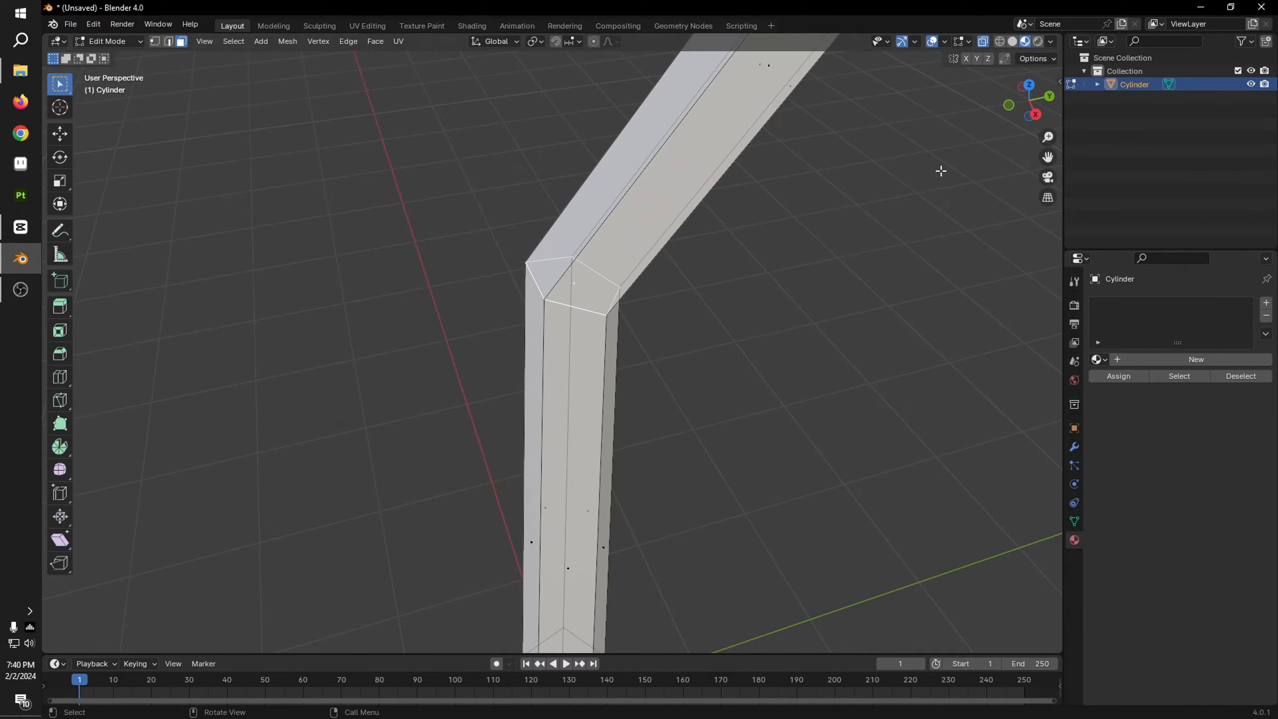
click(1032, 115)
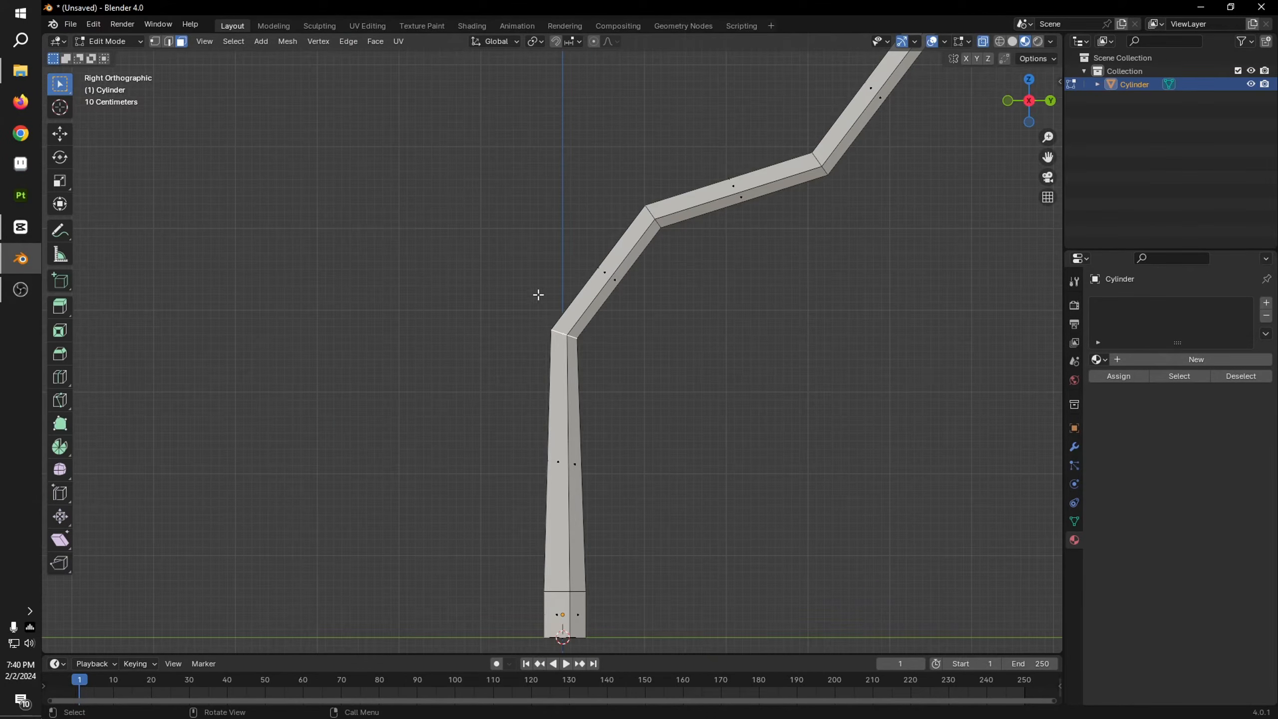
scroll(537, 294, down, 5)
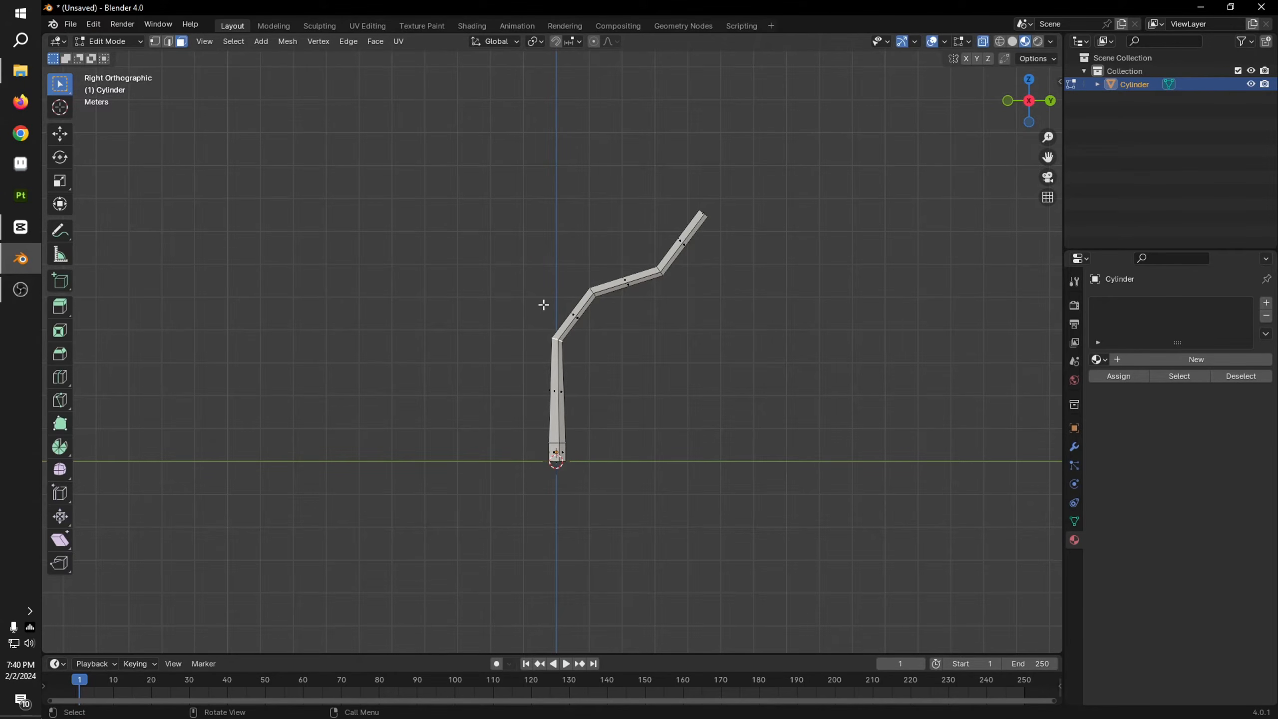
ctrl+right_click(500, 290)
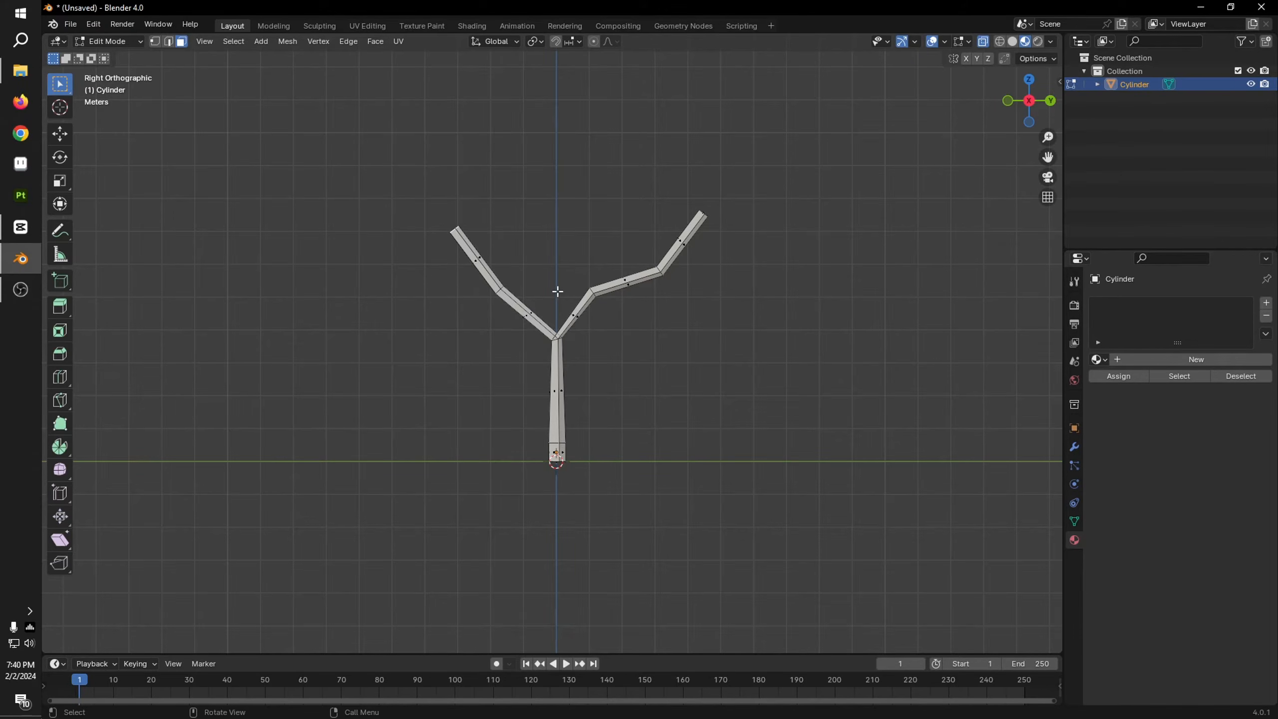
Step: Taper the negative-Y branch by scaling its middle edge loop to 0.603 and its tip loop to 0.399
scroll(491, 239, up, 5)
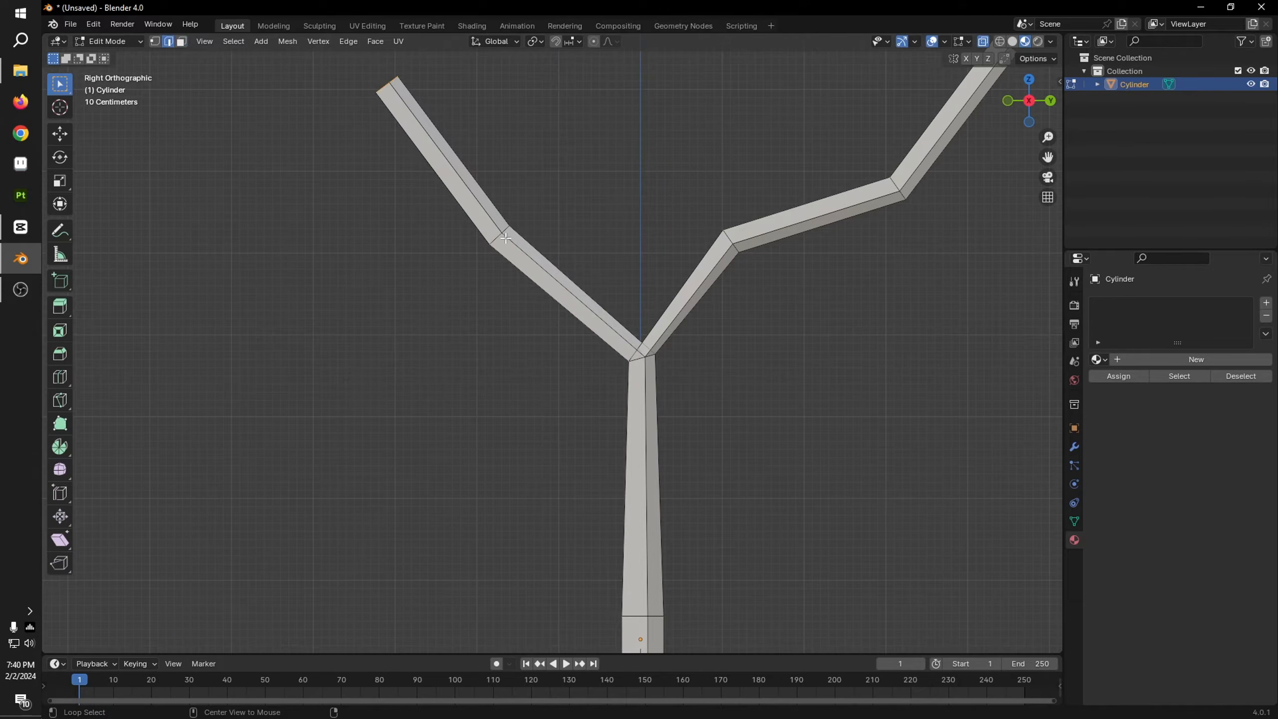
alt+click(499, 240)
key(s)
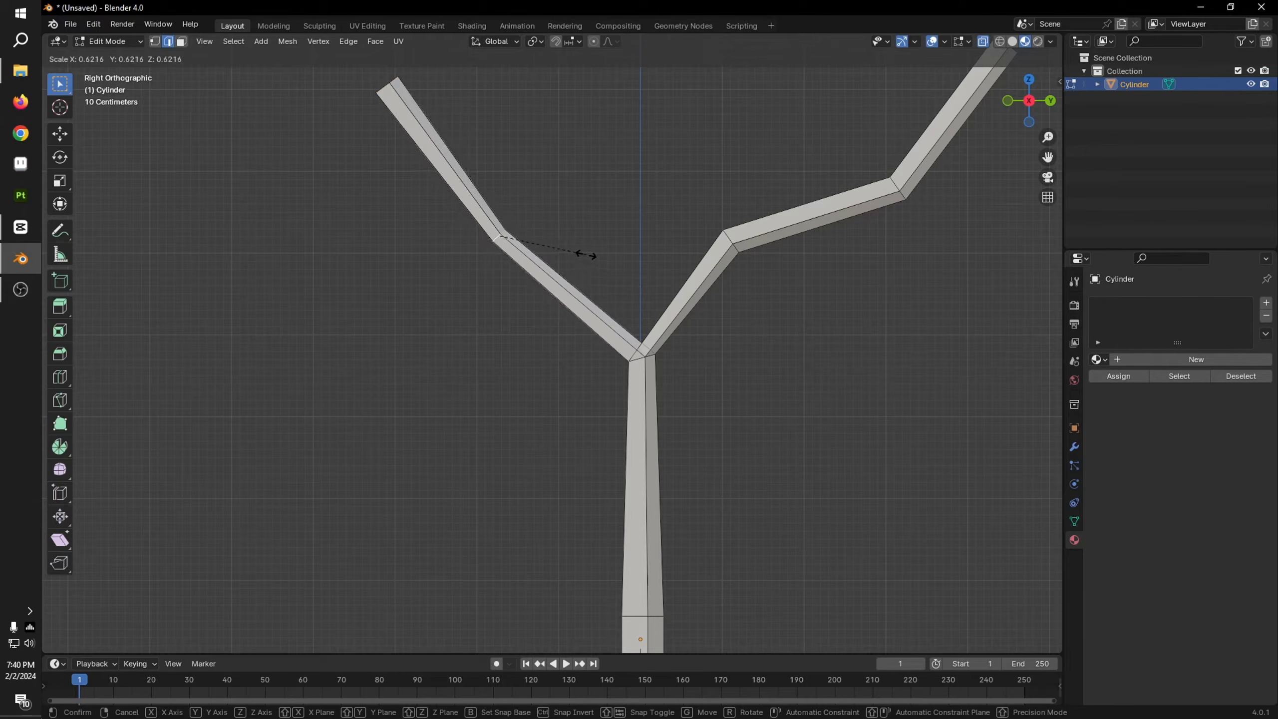
click(585, 255)
shift+middle_drag(705, 287, 560, 290)
shift+middle_drag(402, 210, 591, 275)
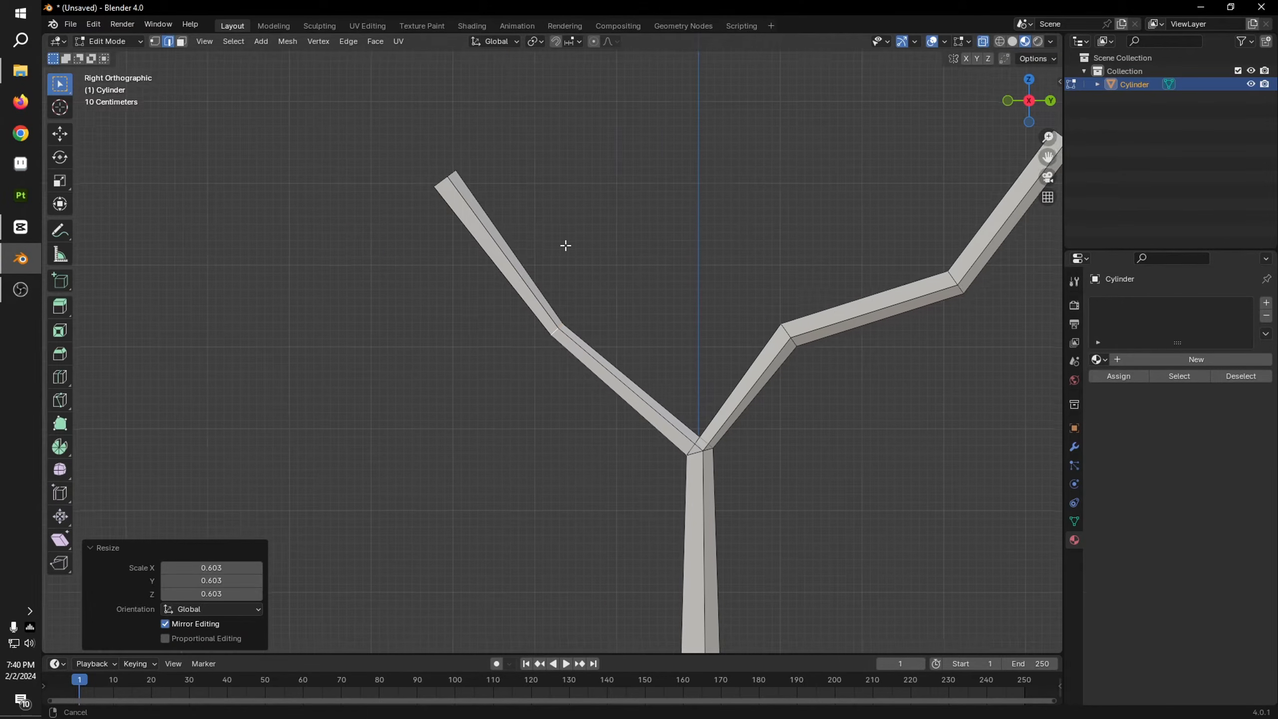
alt+click(447, 181)
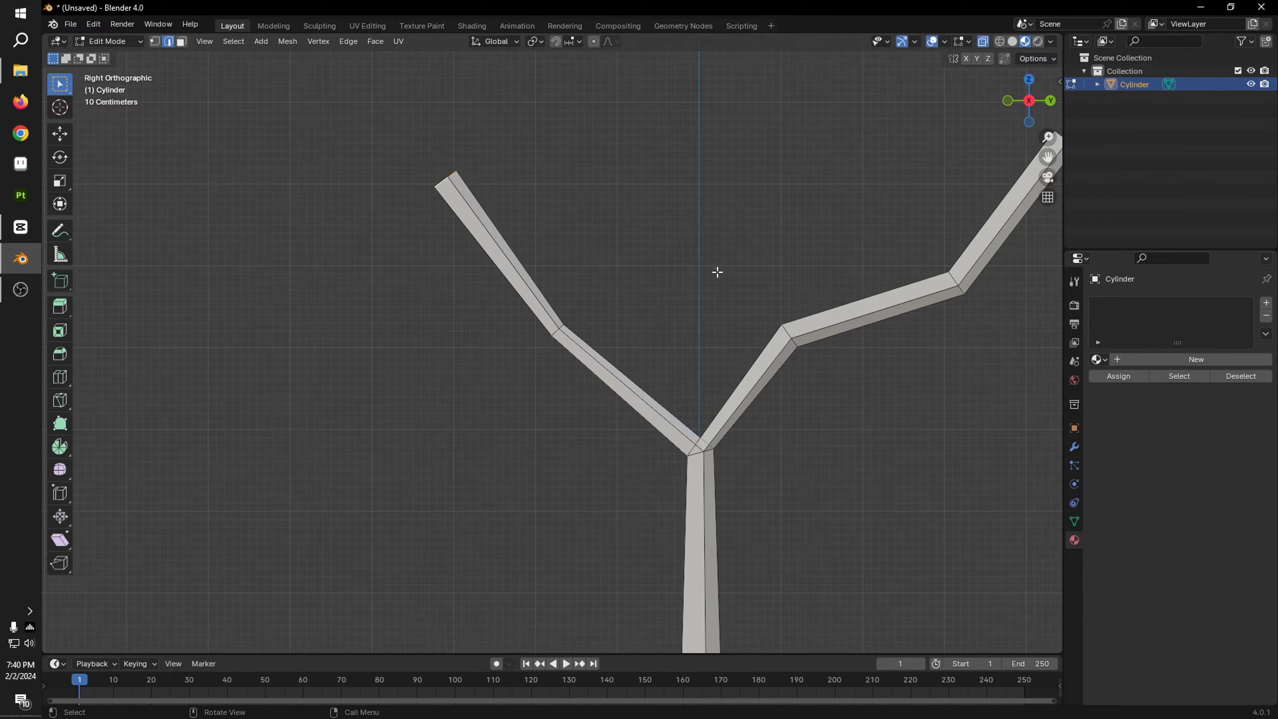
key(s)
click(559, 212)
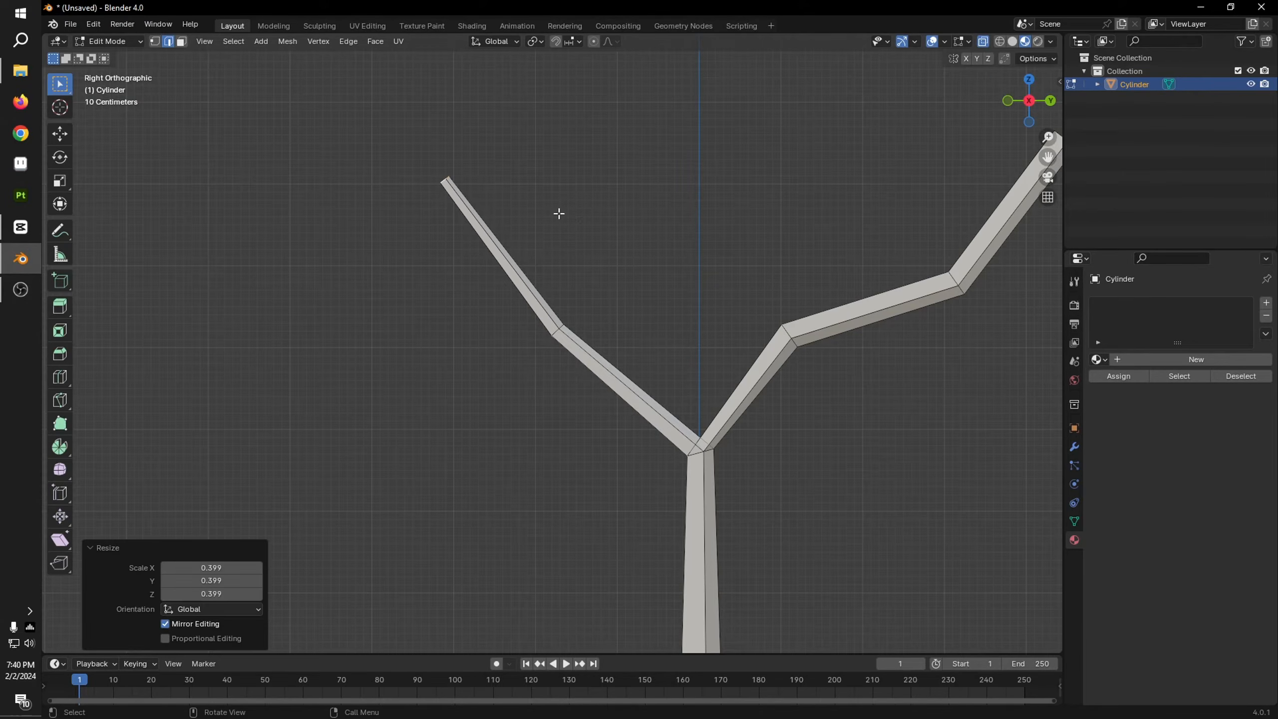
Step: Thin the positive-Y branch by scaling its first bend loop to about 0.49 and its second bend loop to 0.388
shift+middle_drag(834, 329, 648, 273)
scroll(683, 280, up, 4)
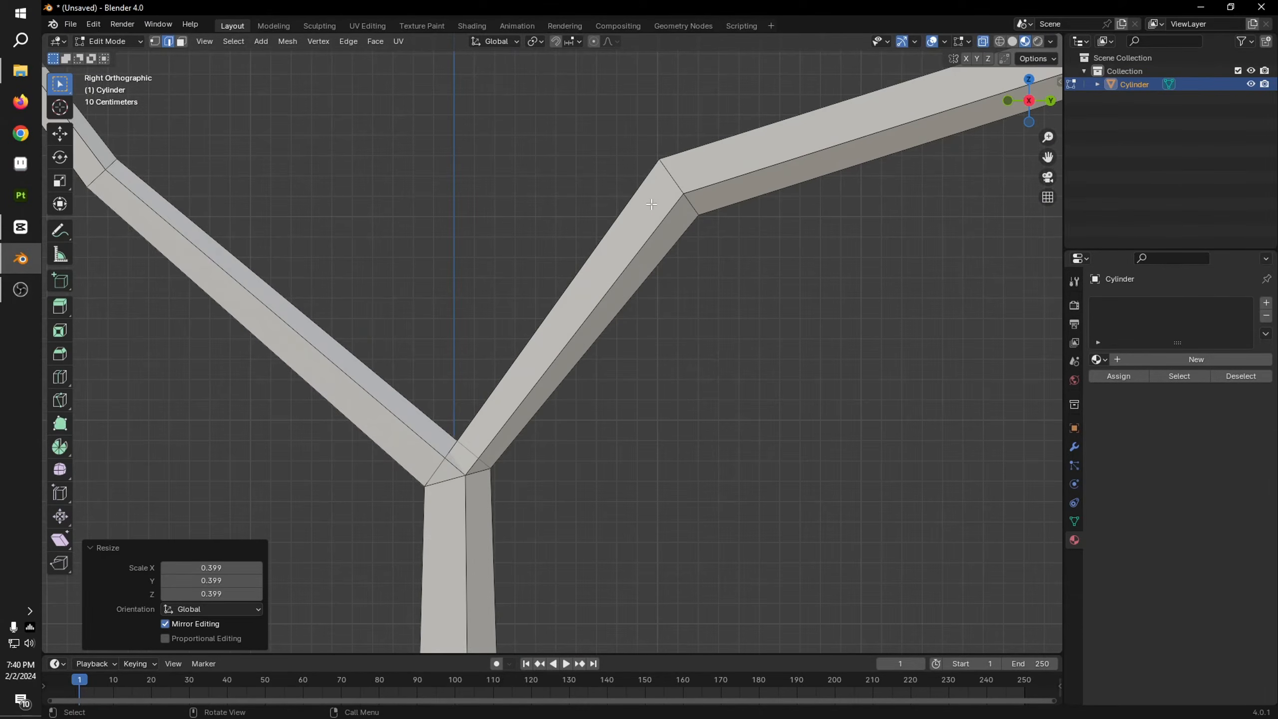
alt+click(677, 186)
key(s)
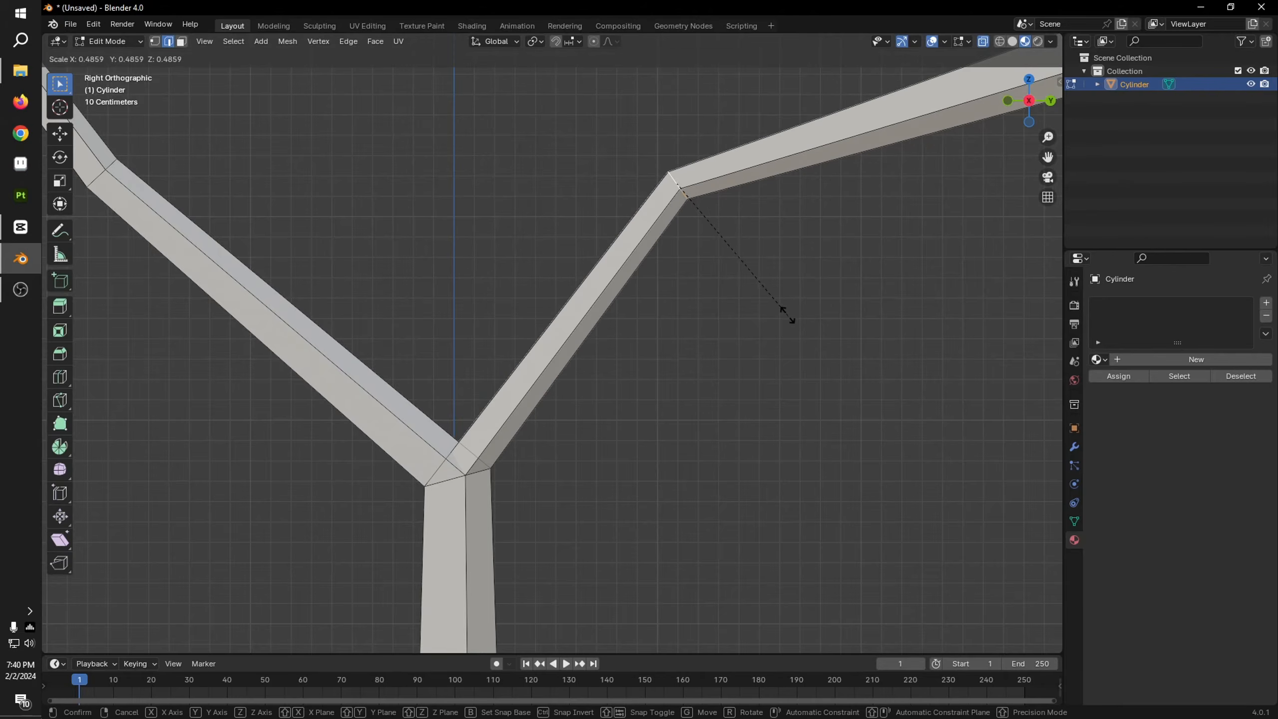
click(790, 320)
shift+middle_drag(896, 306, 636, 399)
scroll(636, 399, down, 3)
key(s)
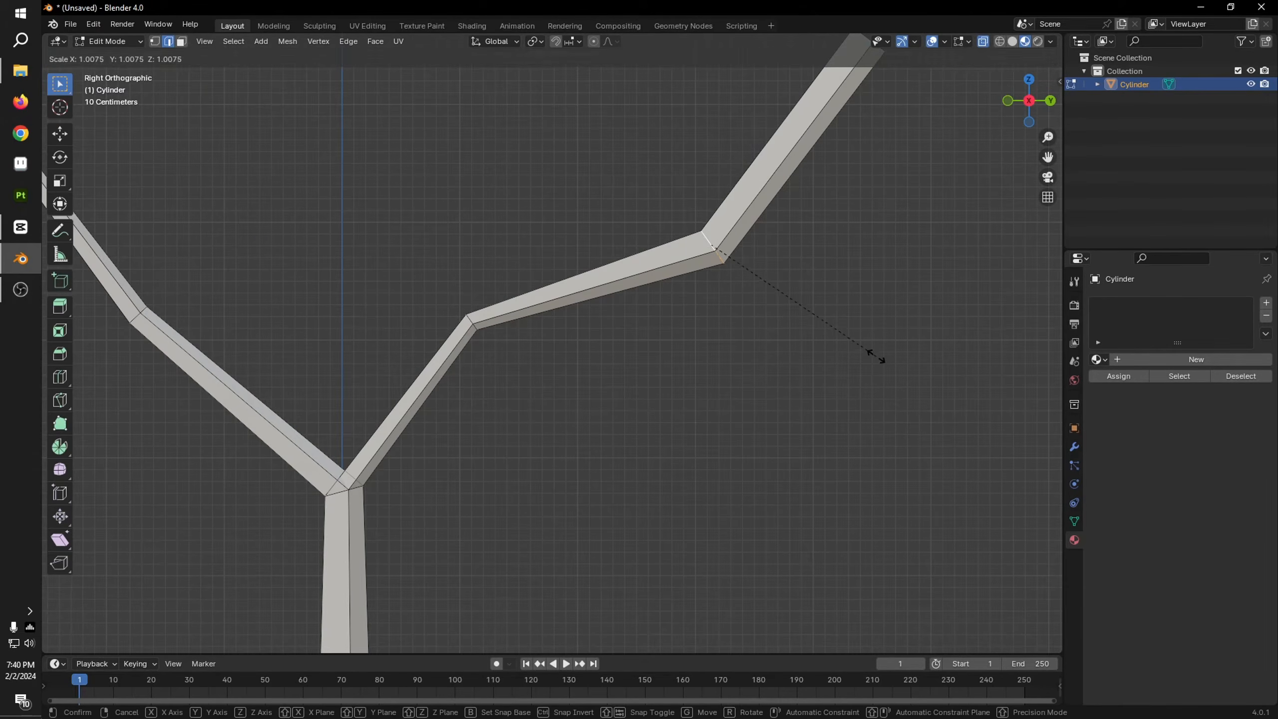
click(798, 285)
shift+middle_drag(869, 80, 827, 190)
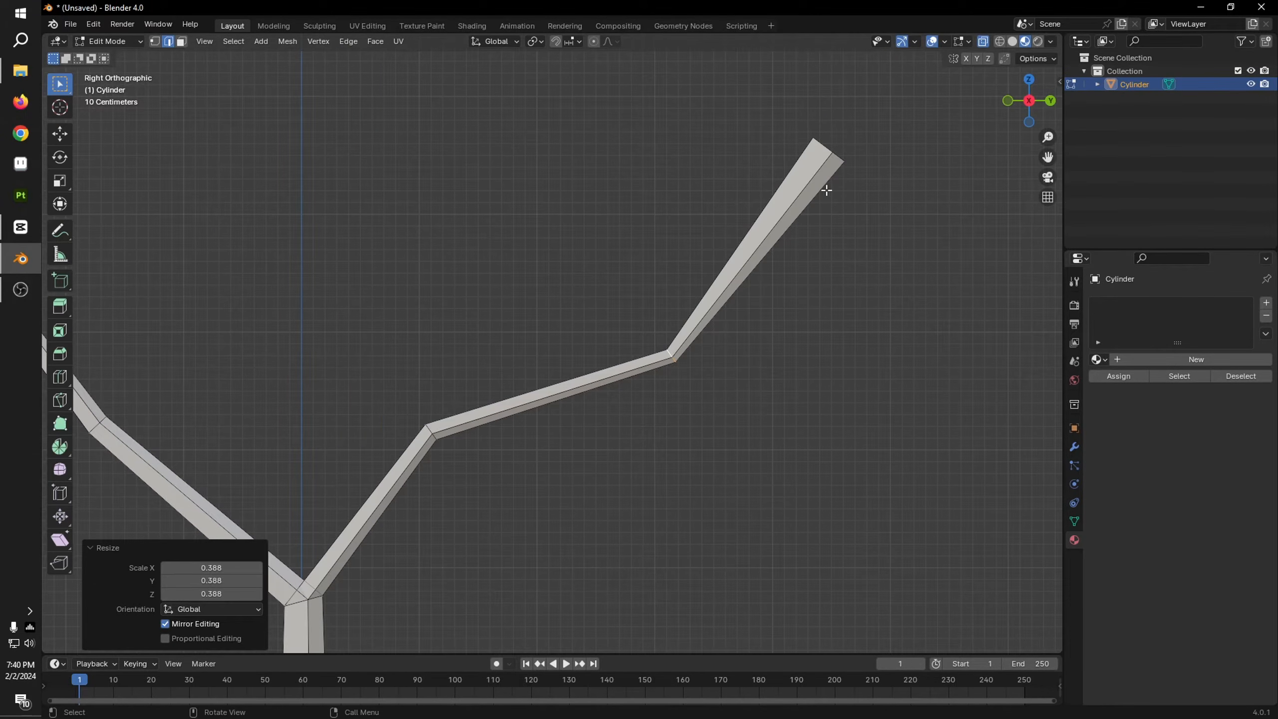
Step: Scale the positive-Y branch's tip loop to 0.386 and move it about -0.52 m in Y and -1.08 m in Z
alt+click(829, 149)
key(s)
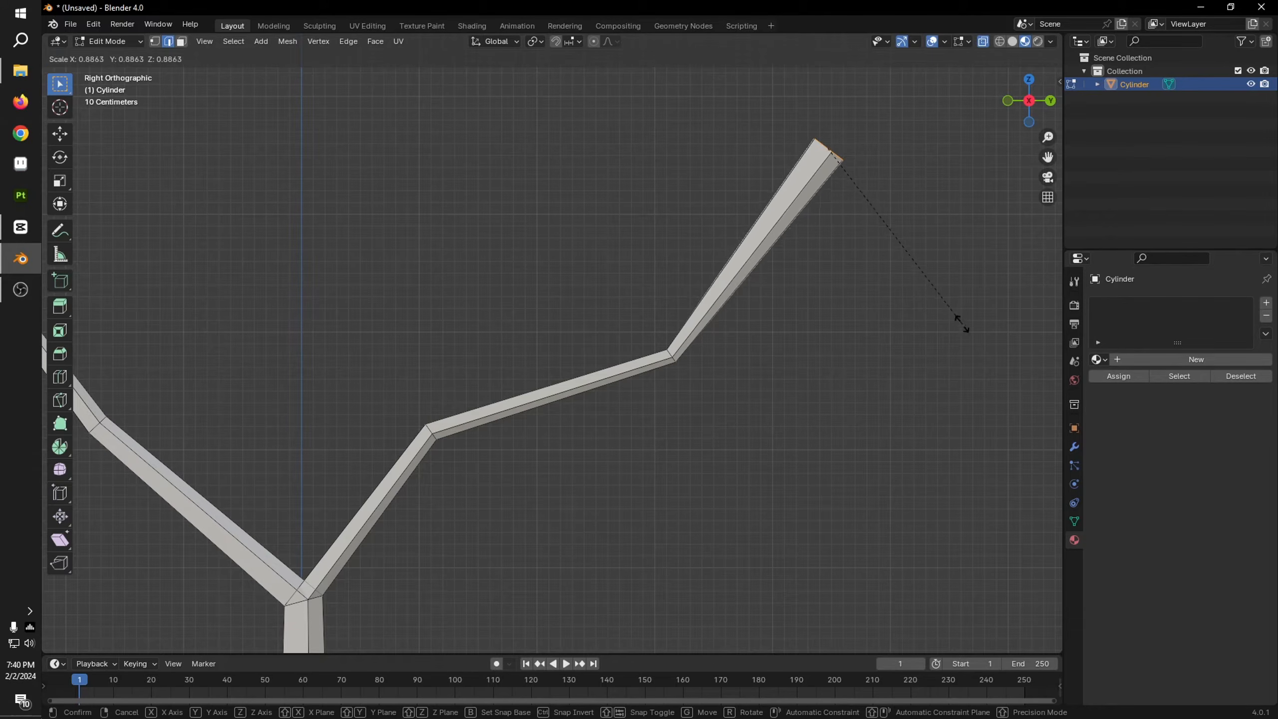
click(879, 230)
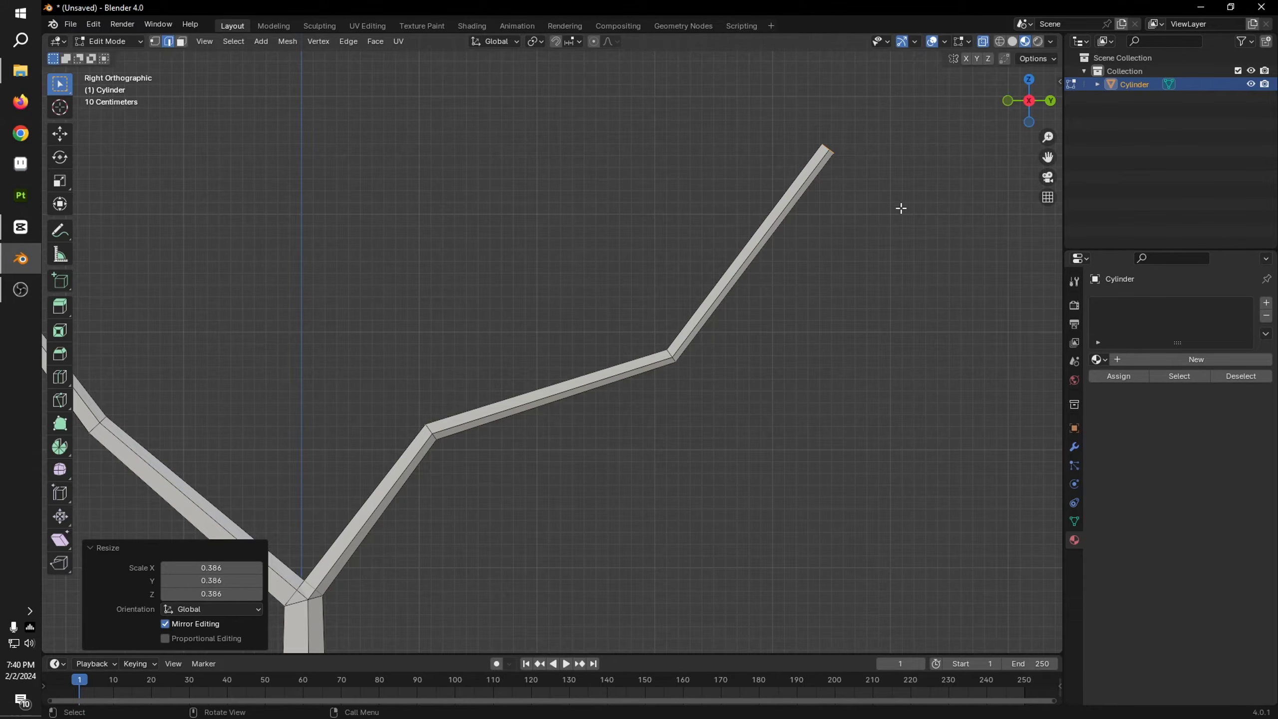
key(g)
click(840, 335)
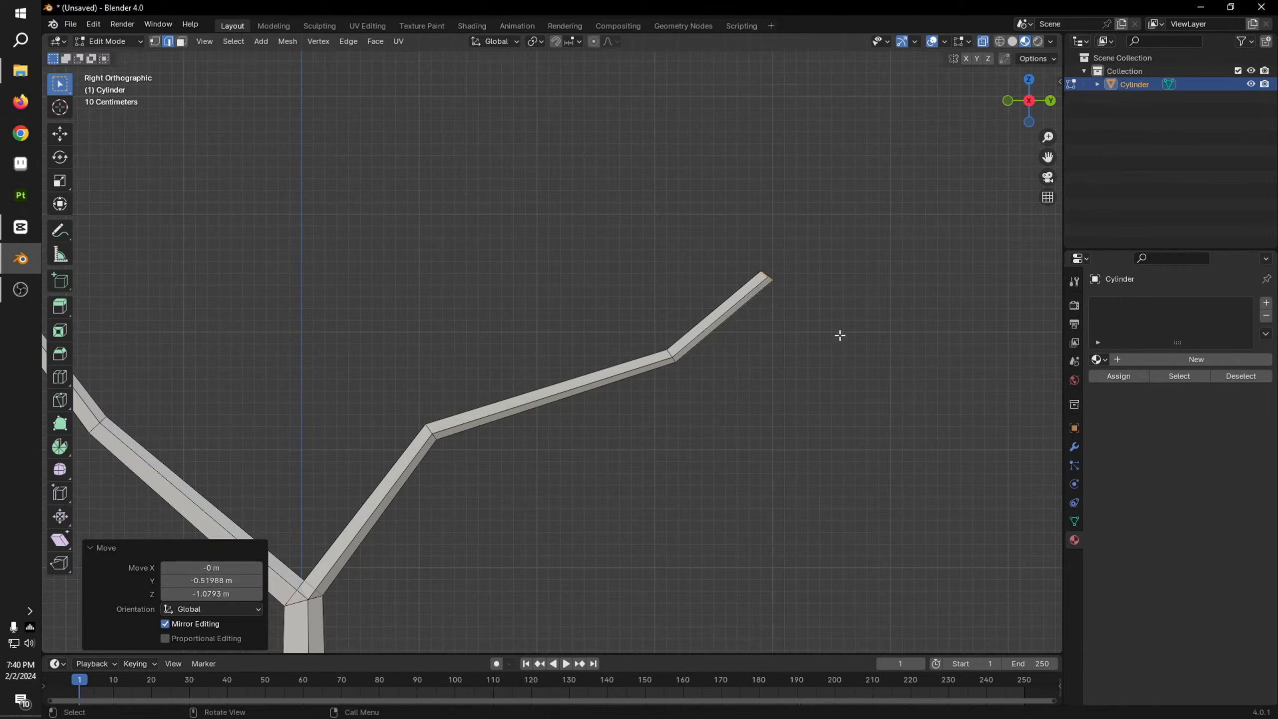
Step: Select the negative-Y branch's middle edge loop and move it about 0.542 m along X in top orthographic view
scroll(839, 335, down, 5)
middle_drag(715, 354, 787, 342)
scroll(614, 354, up, 4)
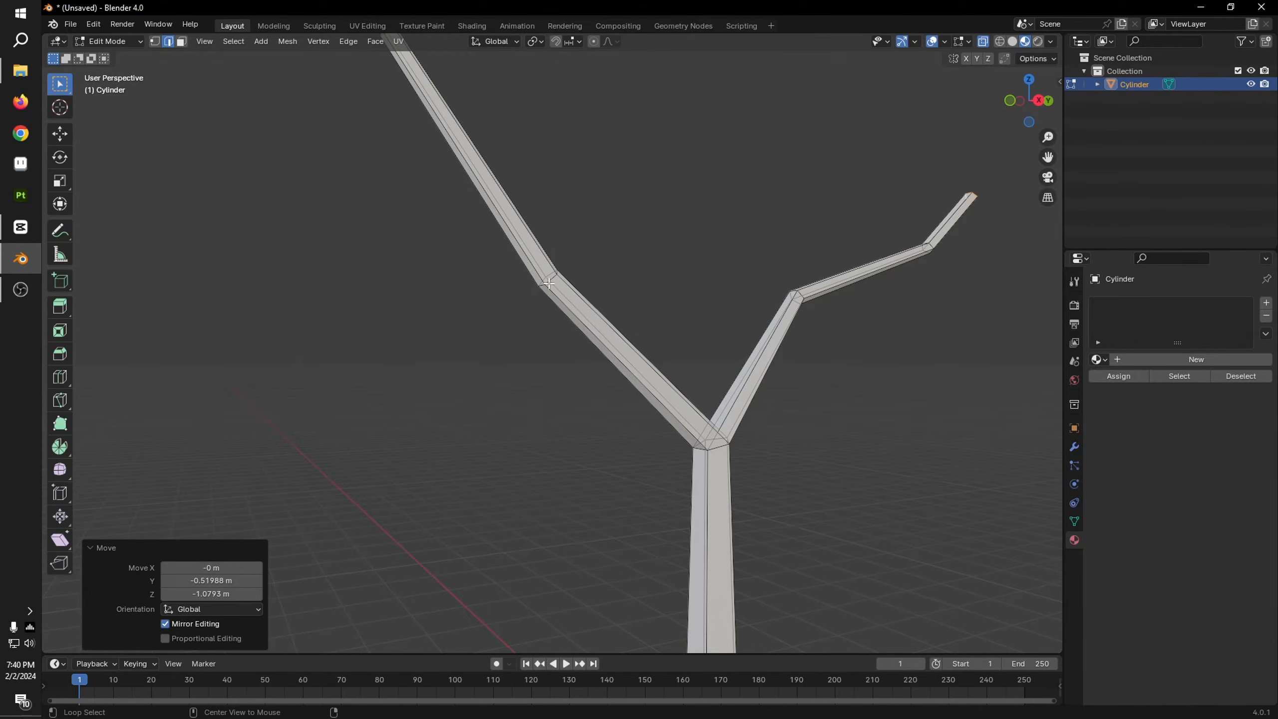
key(alt+a)
click(1028, 80)
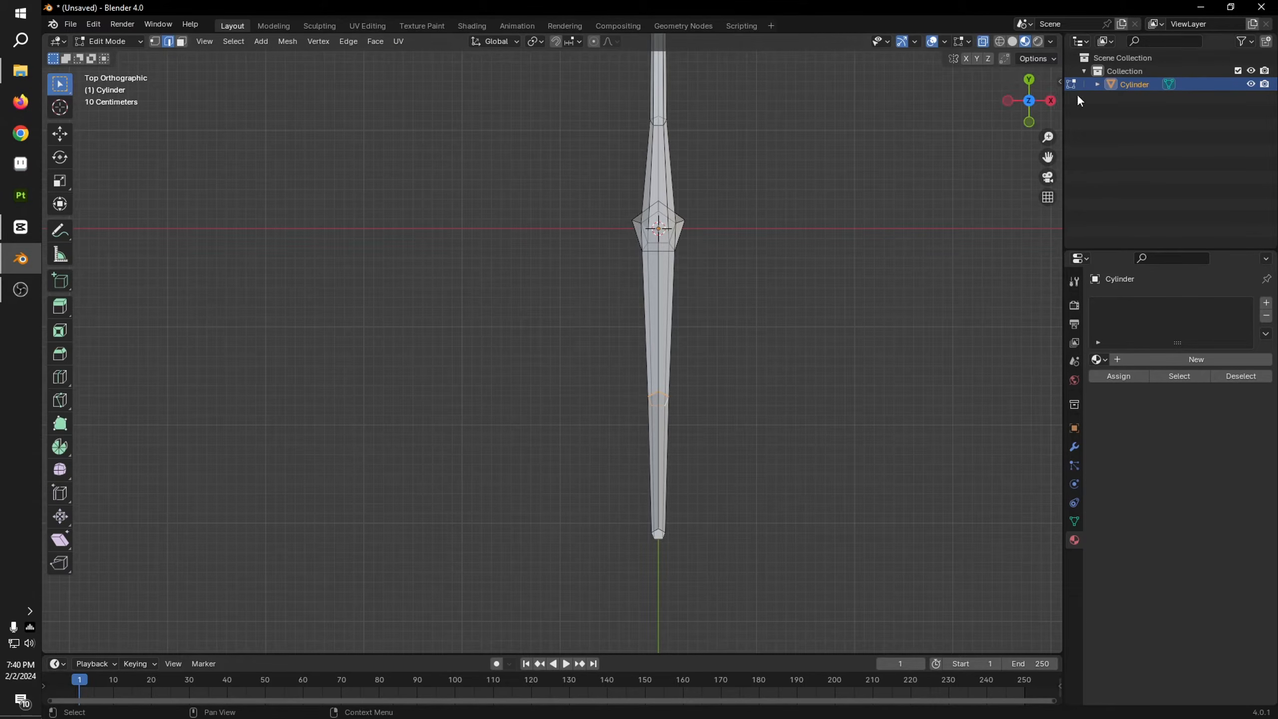
key(g)
click(835, 448)
shift+middle_drag(822, 305, 824, 537)
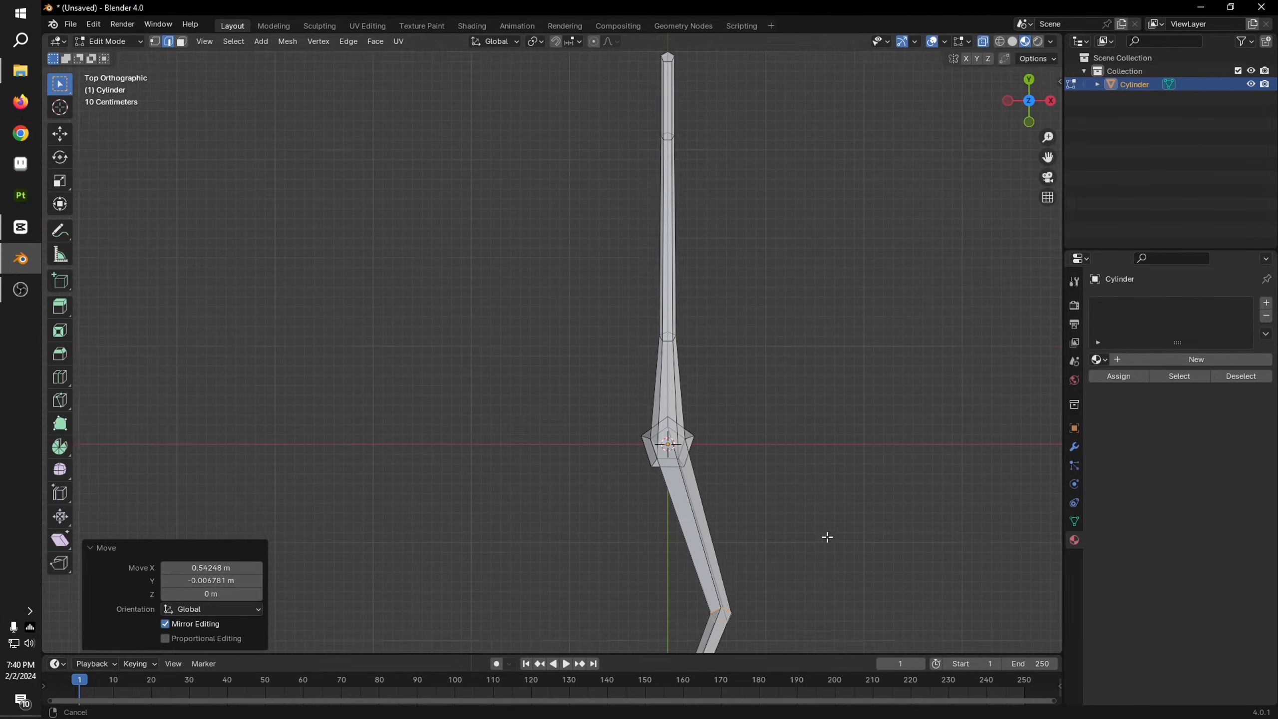
Step: Select the positive-Y branch's first bend loop, shift it toward negative X in top orthographic view, and return to Object Mode
alt+click(675, 350)
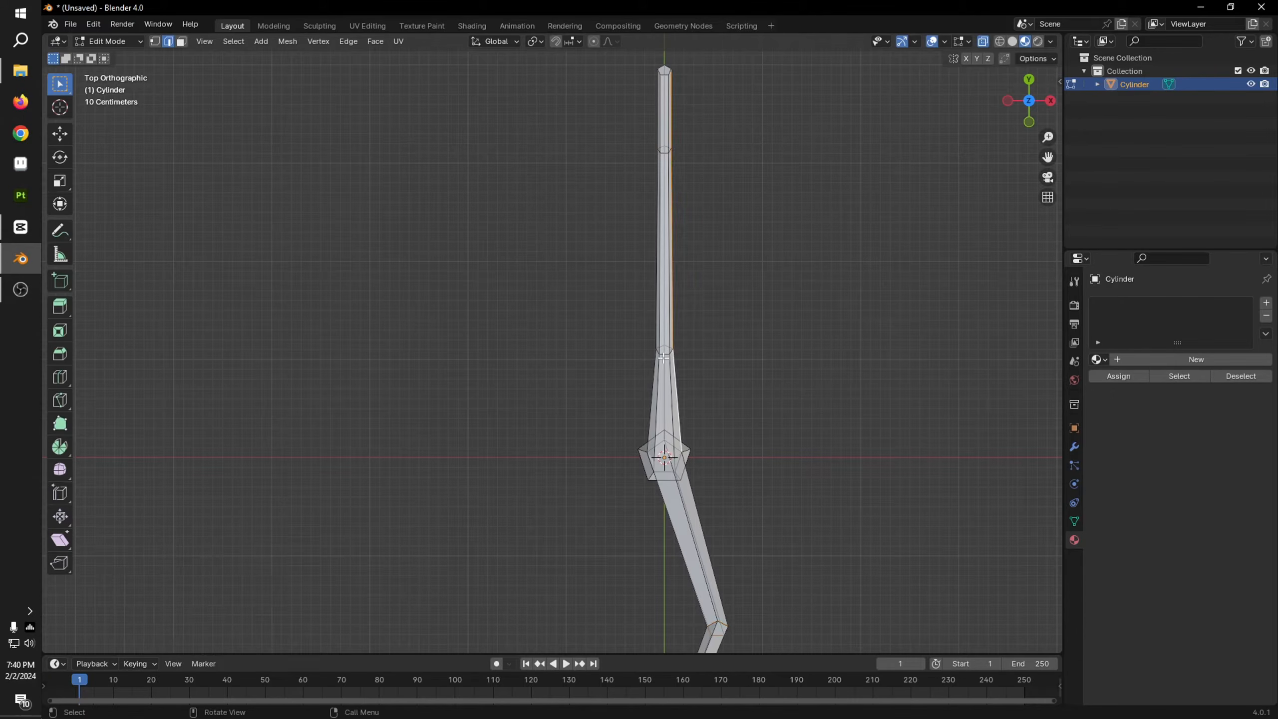
click(664, 357)
alt+click(664, 357)
scroll(713, 370, up, 5)
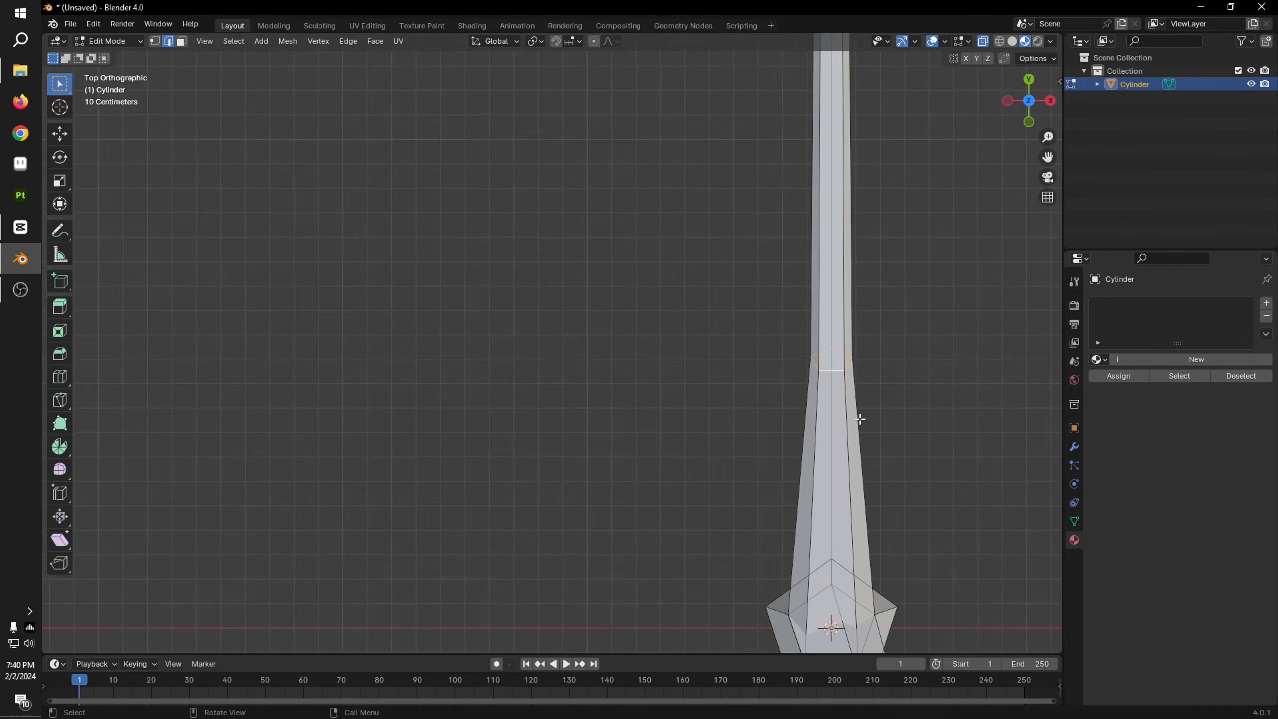
key(g)
click(739, 420)
middle_drag(905, 536, 872, 486)
scroll(873, 485, down, 5)
key(Tab)
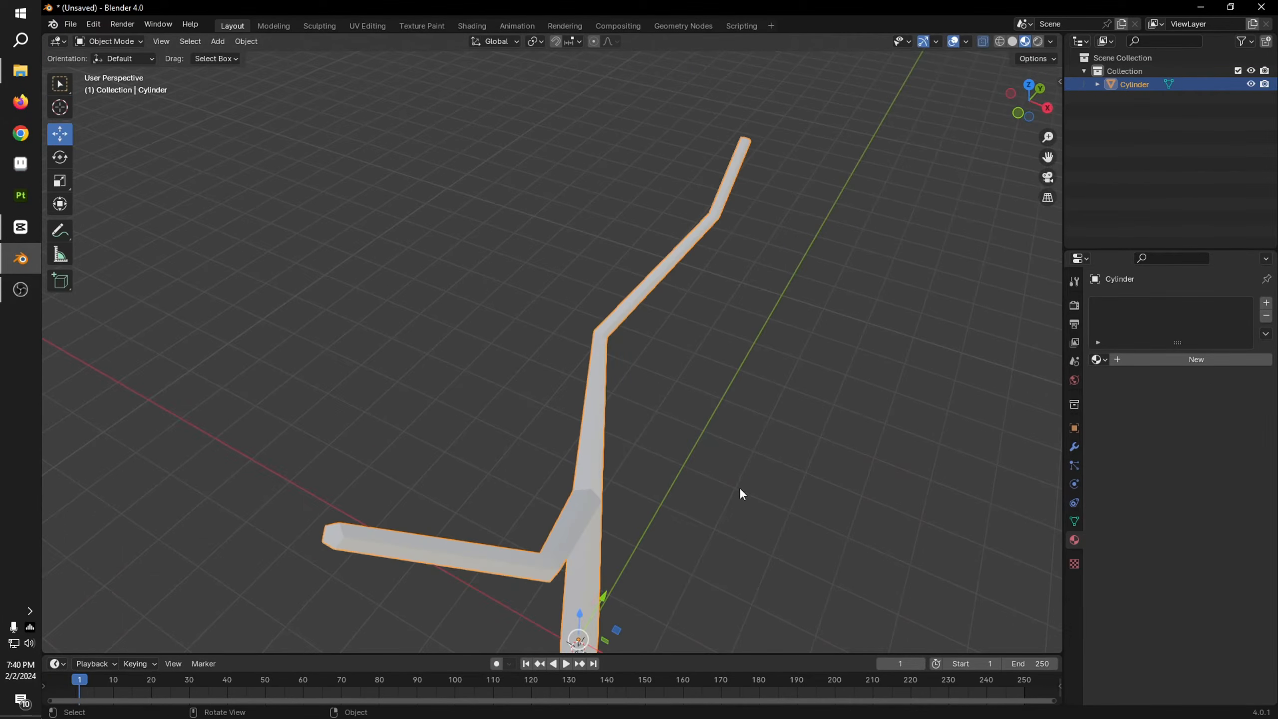
Step: In Edit Mode, extrude the upper face at the trunk's fork about 1.1 m along its normal and scale the end to about 0.575
middle_drag(740, 489, 678, 440)
scroll(635, 449, down, 3)
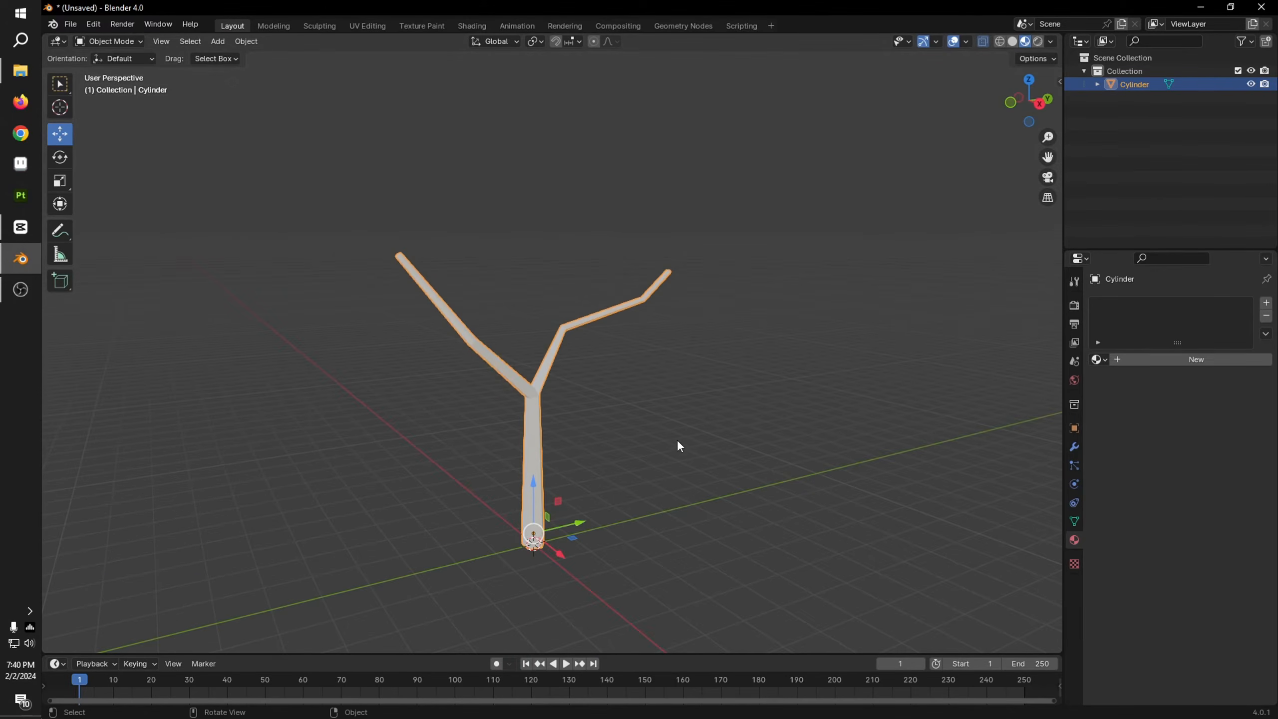
click(1040, 104)
scroll(864, 226, up, 8)
key(Tab)
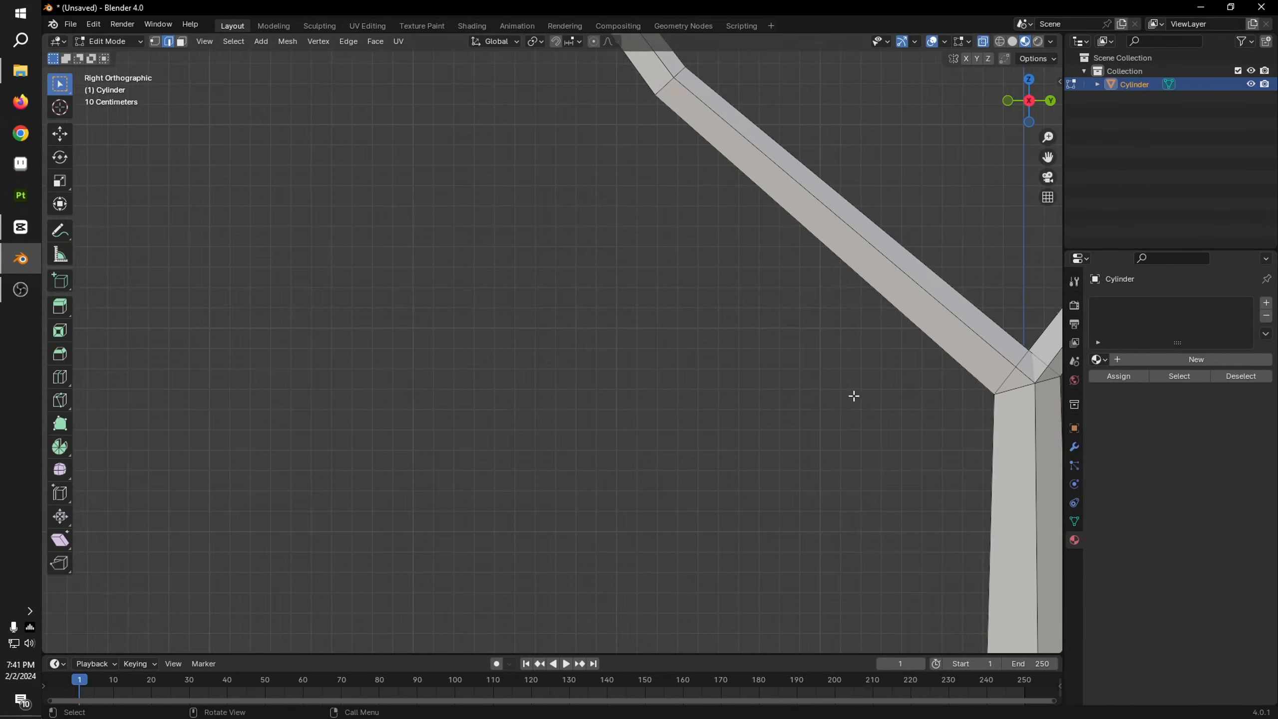
middle_drag(606, 372, 703, 400)
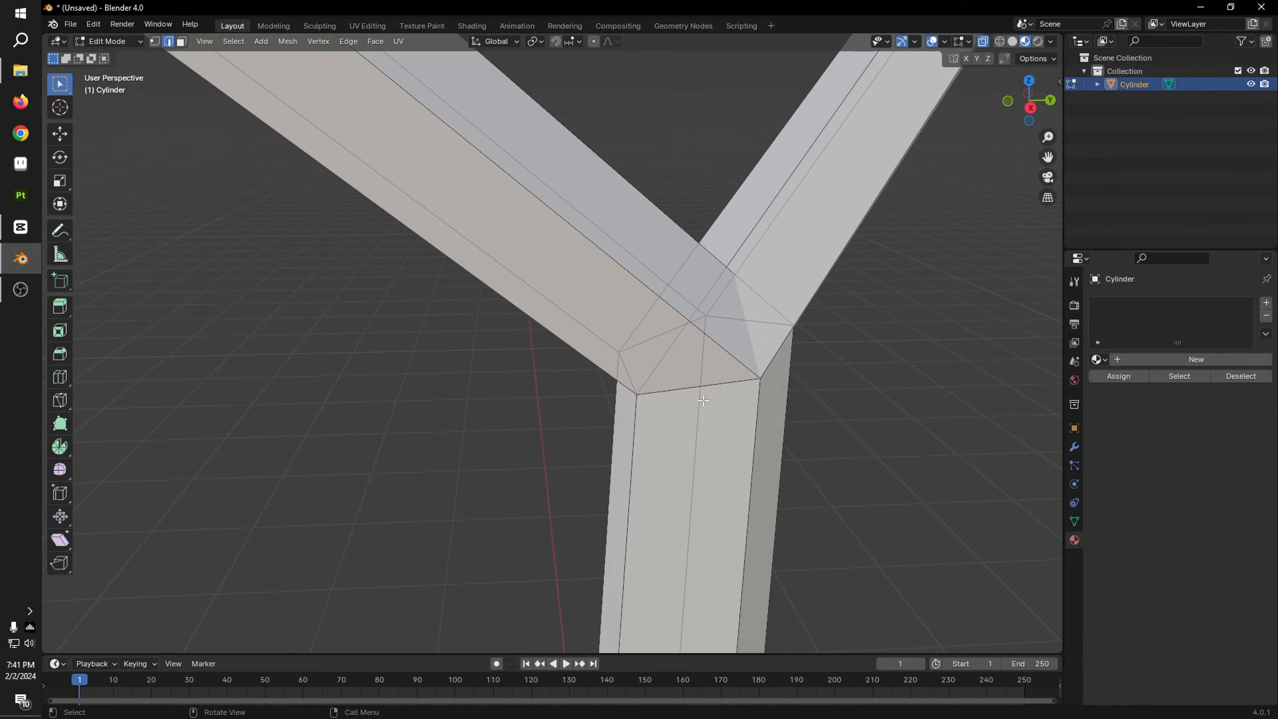
alt+click(693, 393)
key(3)
click(709, 357)
click(1031, 108)
scroll(816, 219, down, 9)
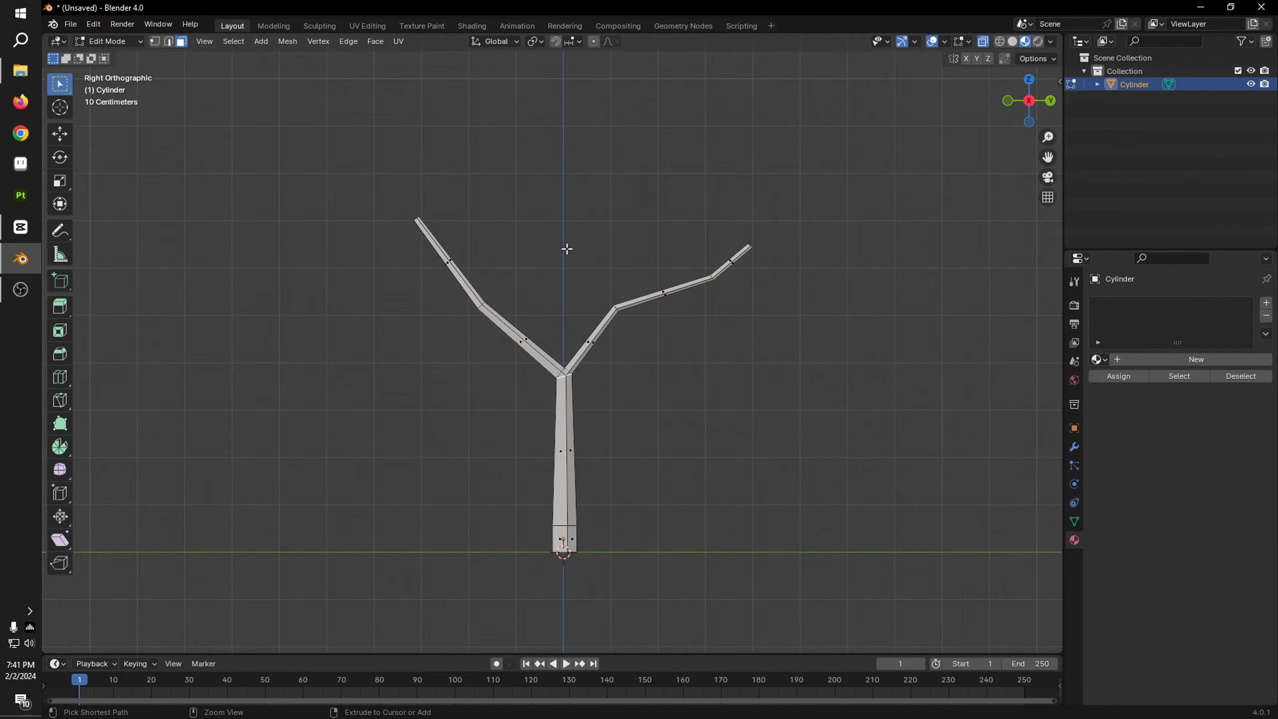
key(e)
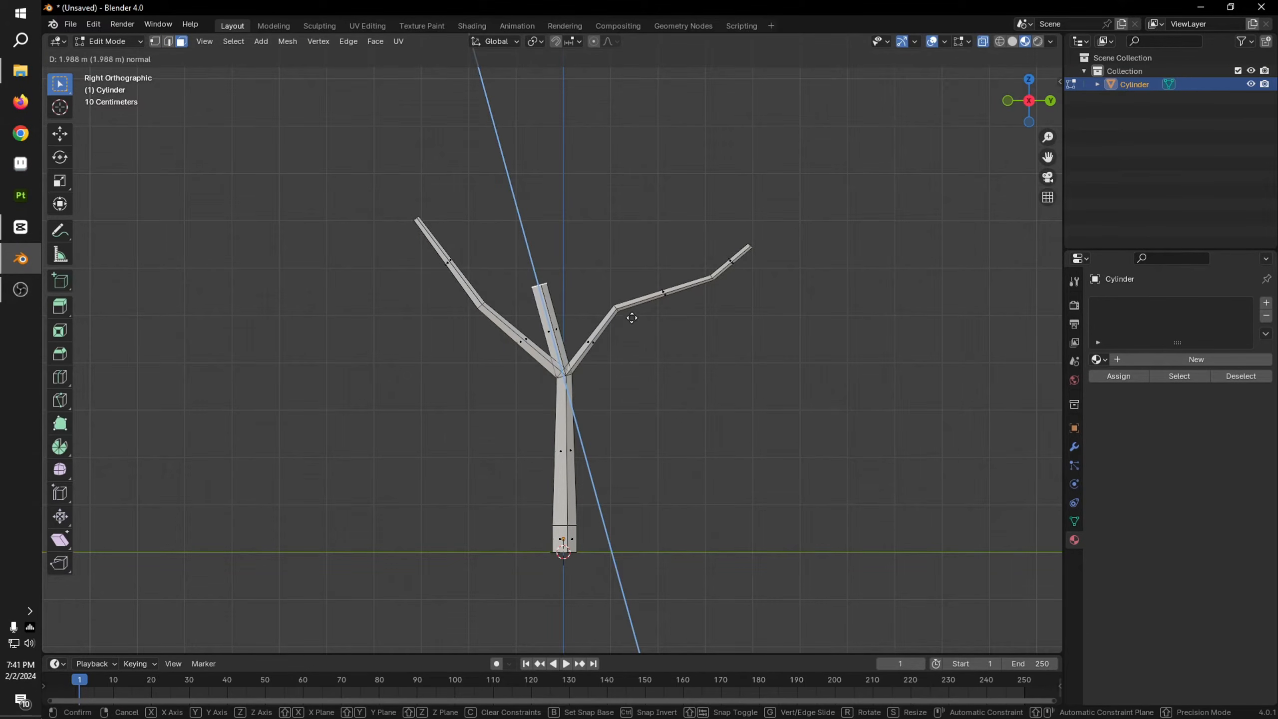
click(646, 347)
scroll(611, 337, up, 2)
scroll(611, 336, up, 2)
key(s)
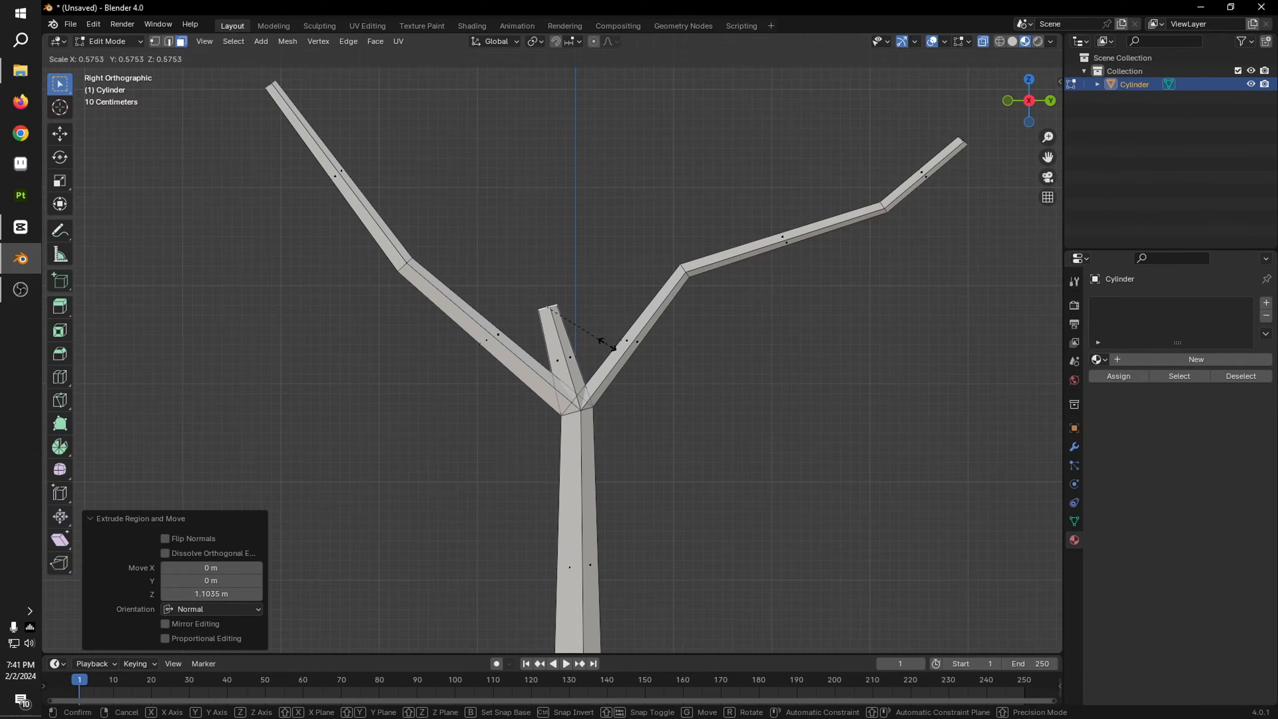
click(606, 345)
Step: Extend the new middle branch with two more bent segments in right orthographic view and scale its tip to about 0.556
ctrl+right_click(611, 224)
shift+scroll(622, 237, up, 4)
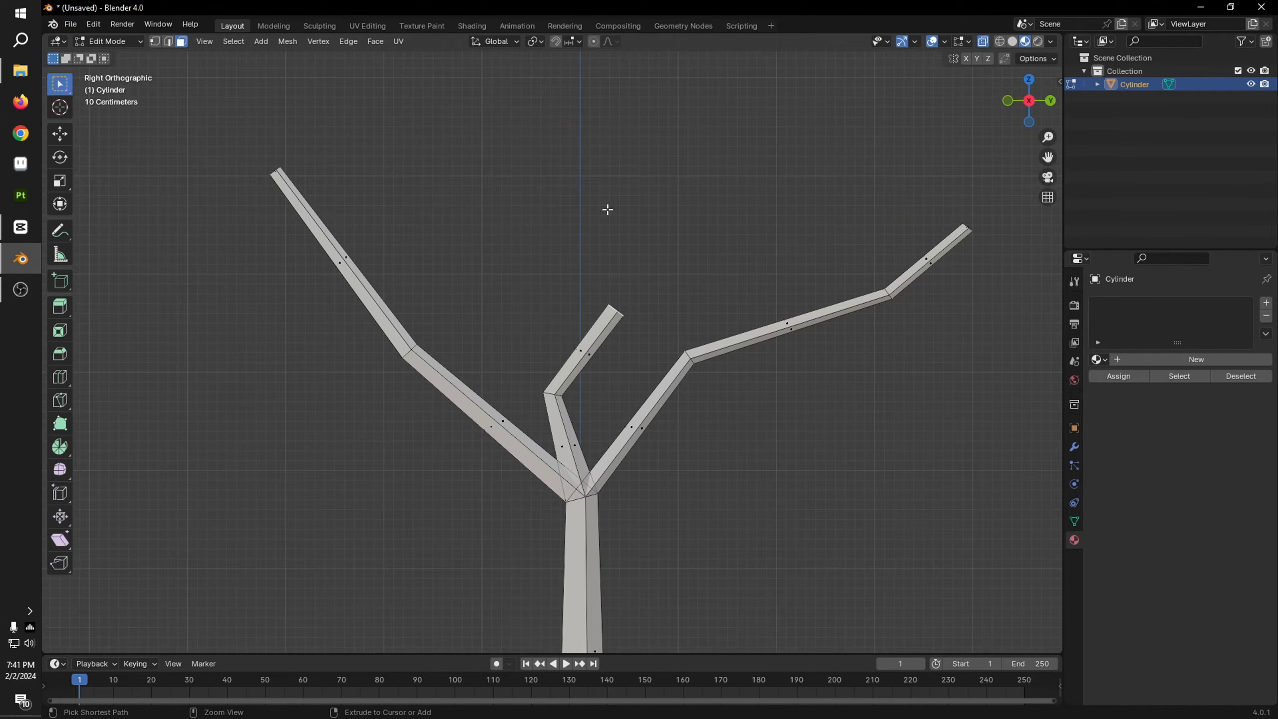
ctrl+right_click(641, 203)
key(s)
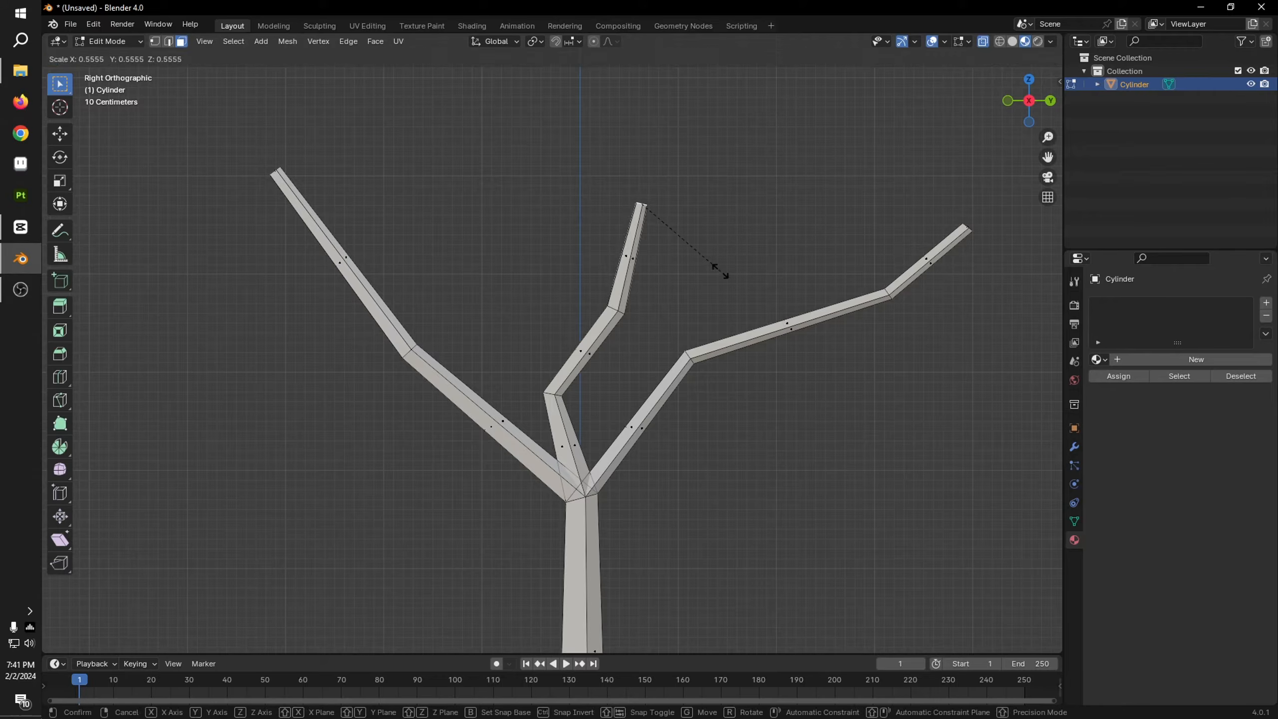
click(719, 272)
Step: Select the middle branch's first bend loop and reposition it in top orthographic view
key(2)
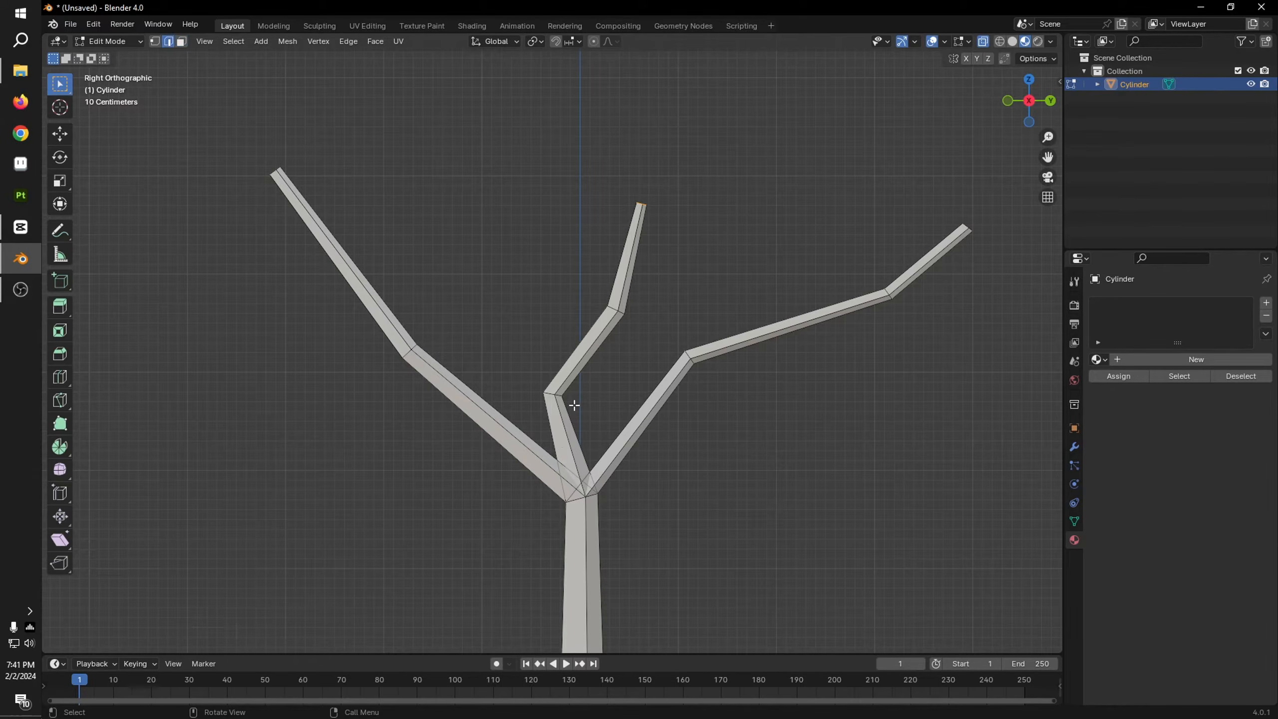
scroll(565, 429, up, 5)
alt+click(549, 469)
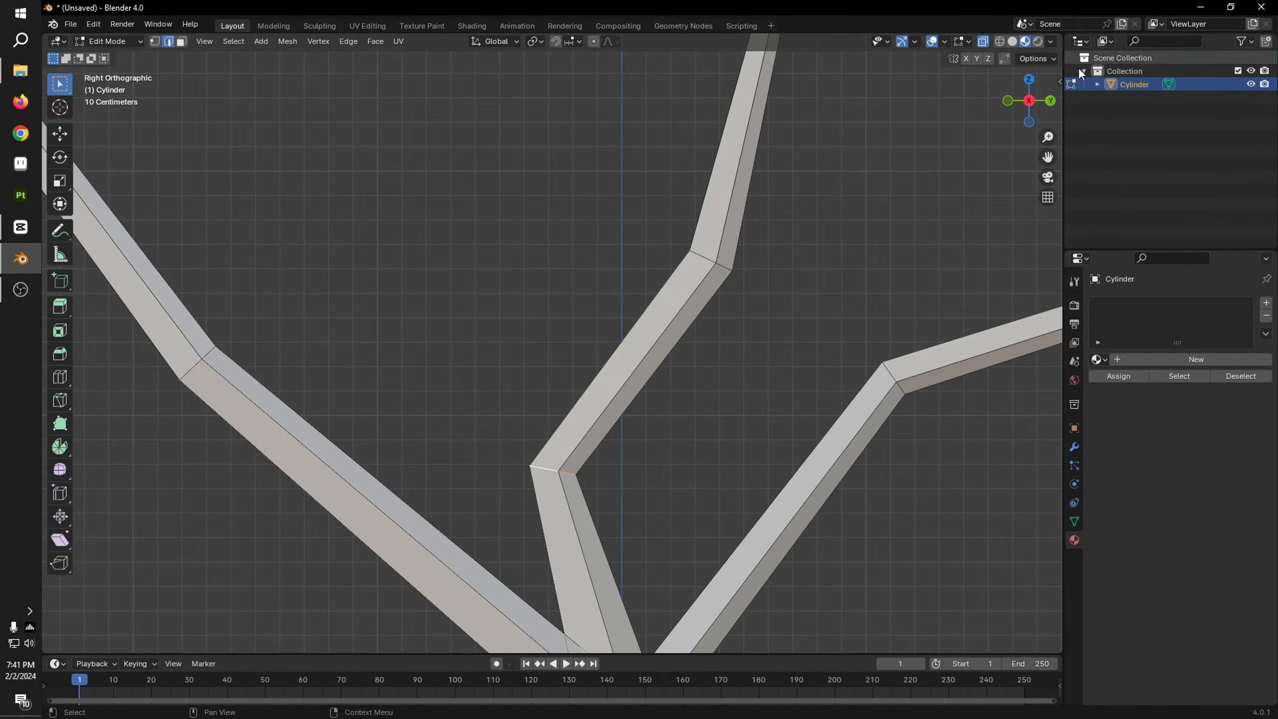
click(1028, 79)
key(g)
click(807, 512)
Step: Move the negative-Y branch's bend loop about 0.19 m in Y and -0.9 m in Z in right orthographic view
middle_drag(807, 511, 716, 224)
alt+click(546, 321)
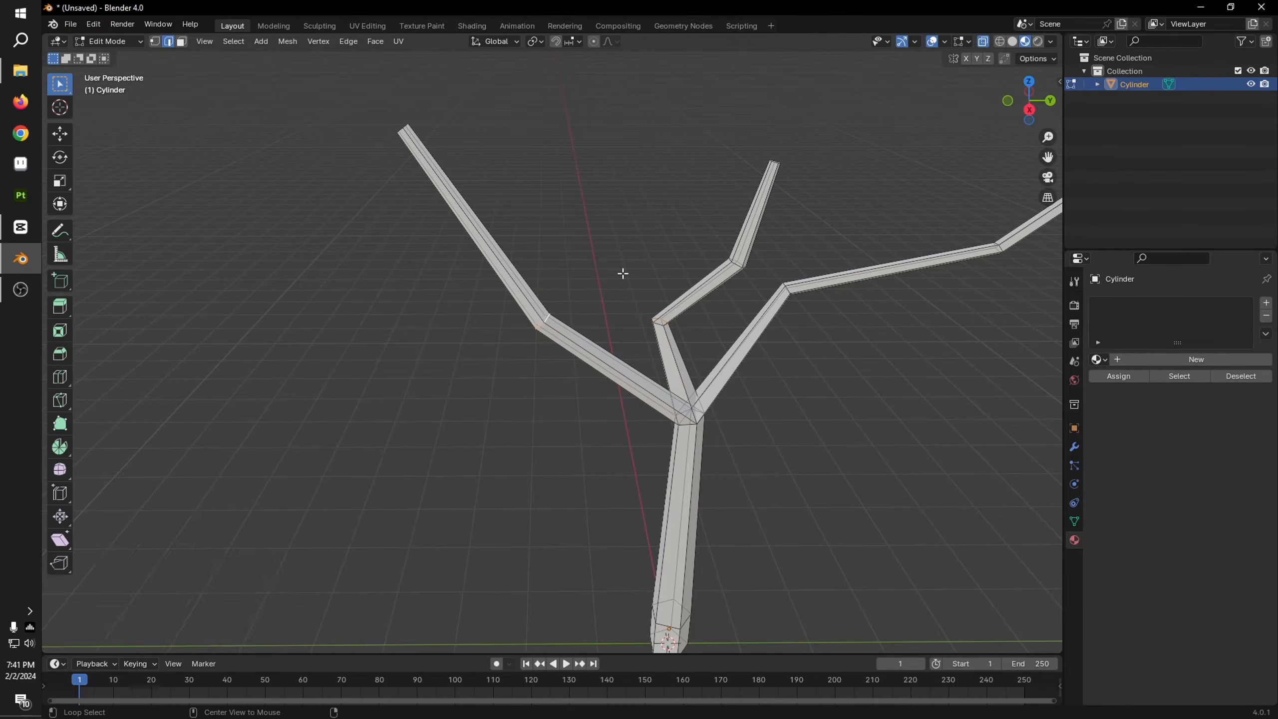
click(1029, 109)
key(g)
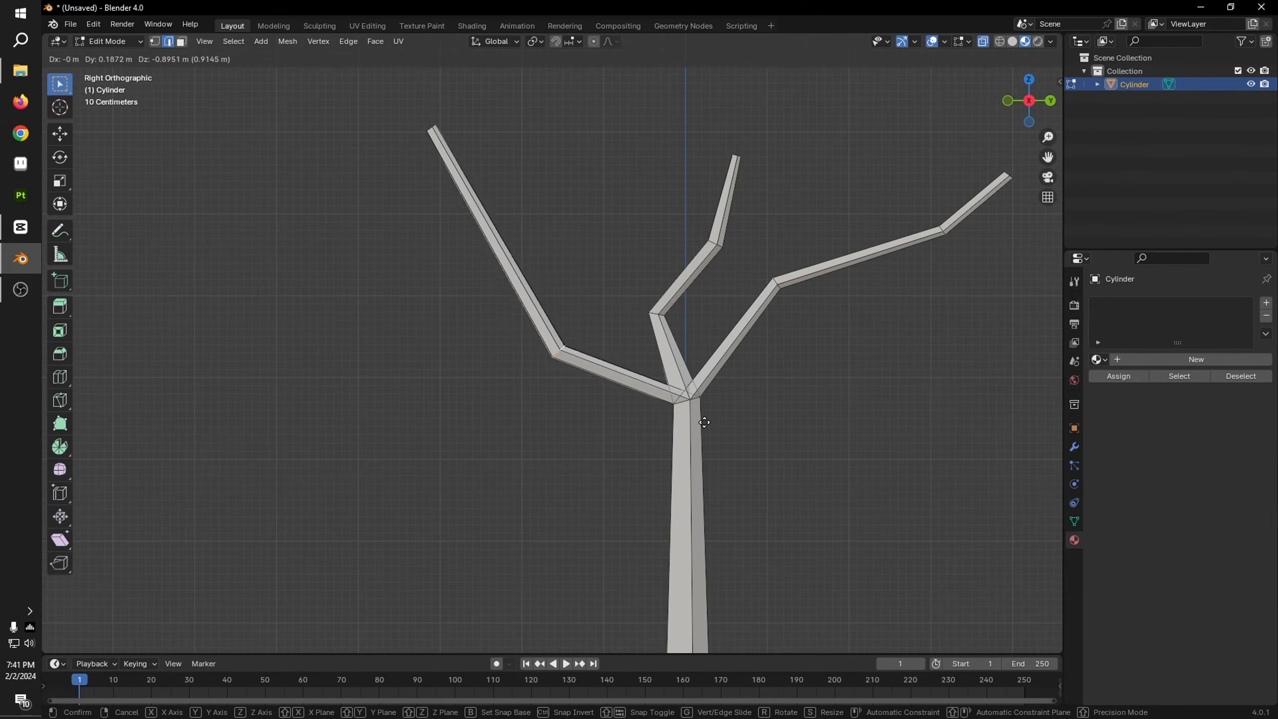
click(699, 423)
Step: Select the negative-Y branch's tip loop and move it about 0.56 m in Y and -1.34 m in Z
alt+click(428, 131)
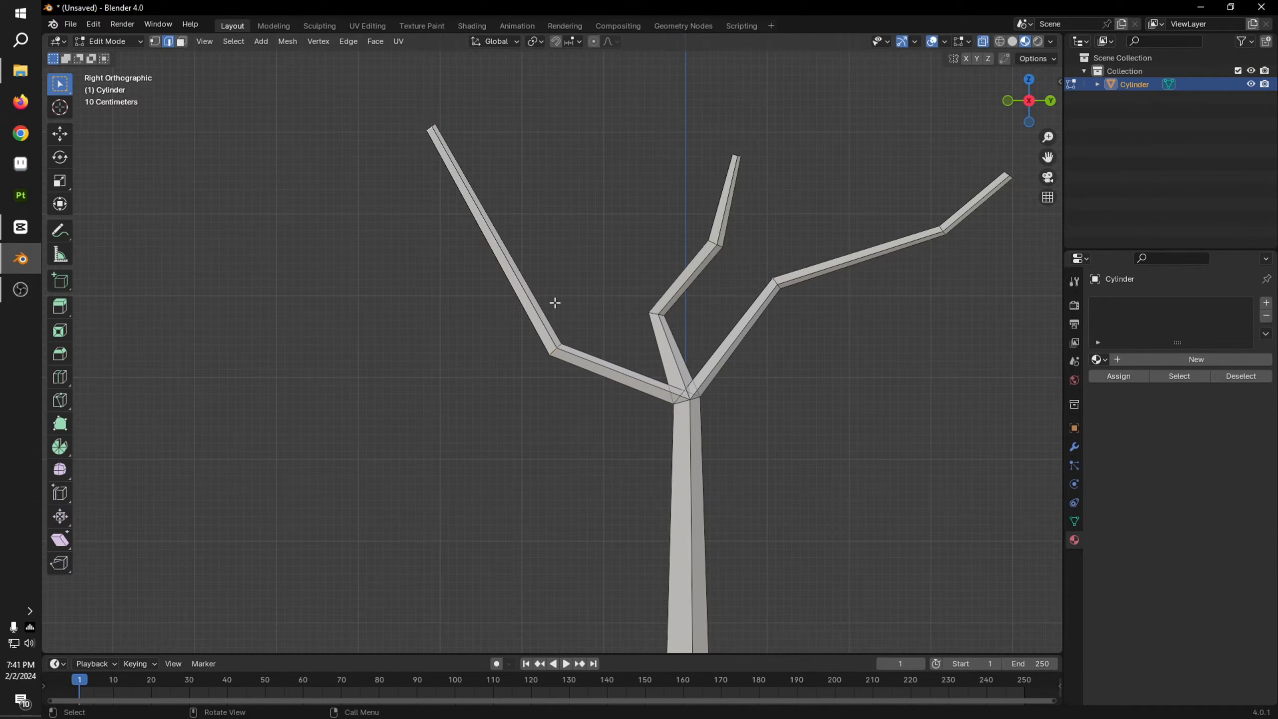
key(g)
click(601, 412)
Step: Turn off X-ray and add one loop cut just below the trunk's fork with a slide factor of -0.865
shift+middle_drag(779, 388, 676, 220)
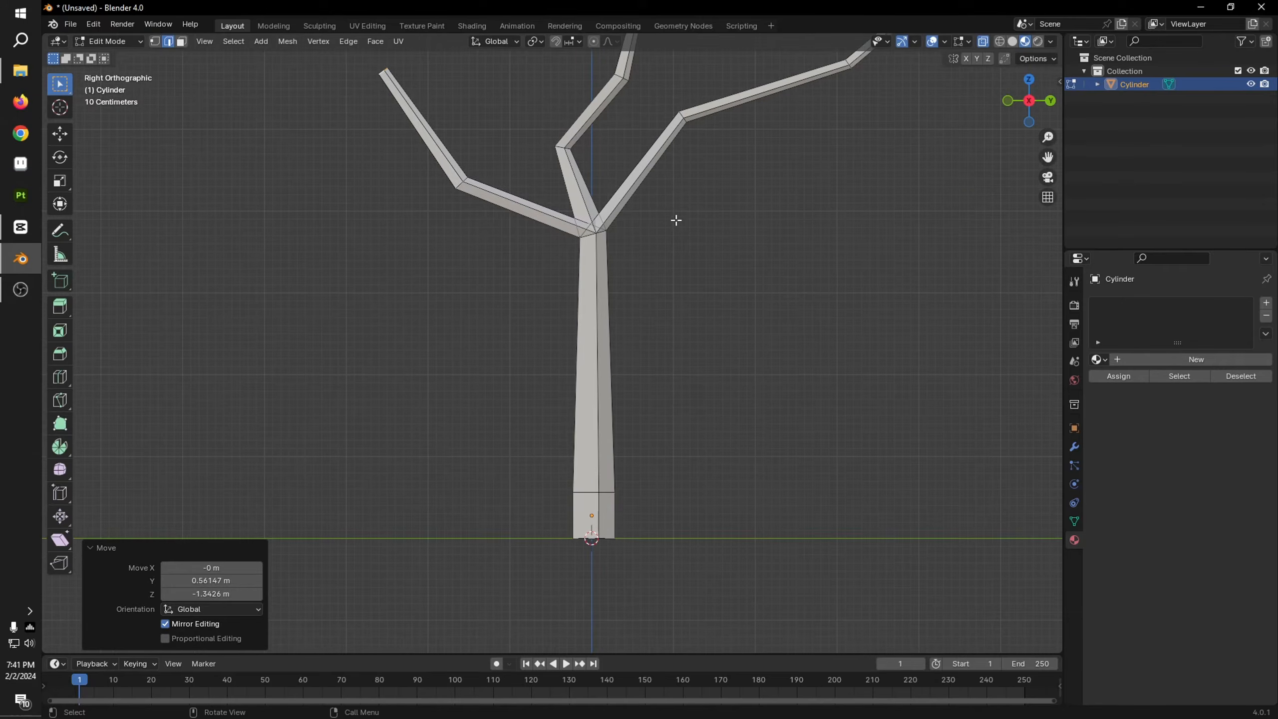
scroll(690, 342, down, 3)
scroll(691, 352, up, 3)
scroll(631, 303, up, 5)
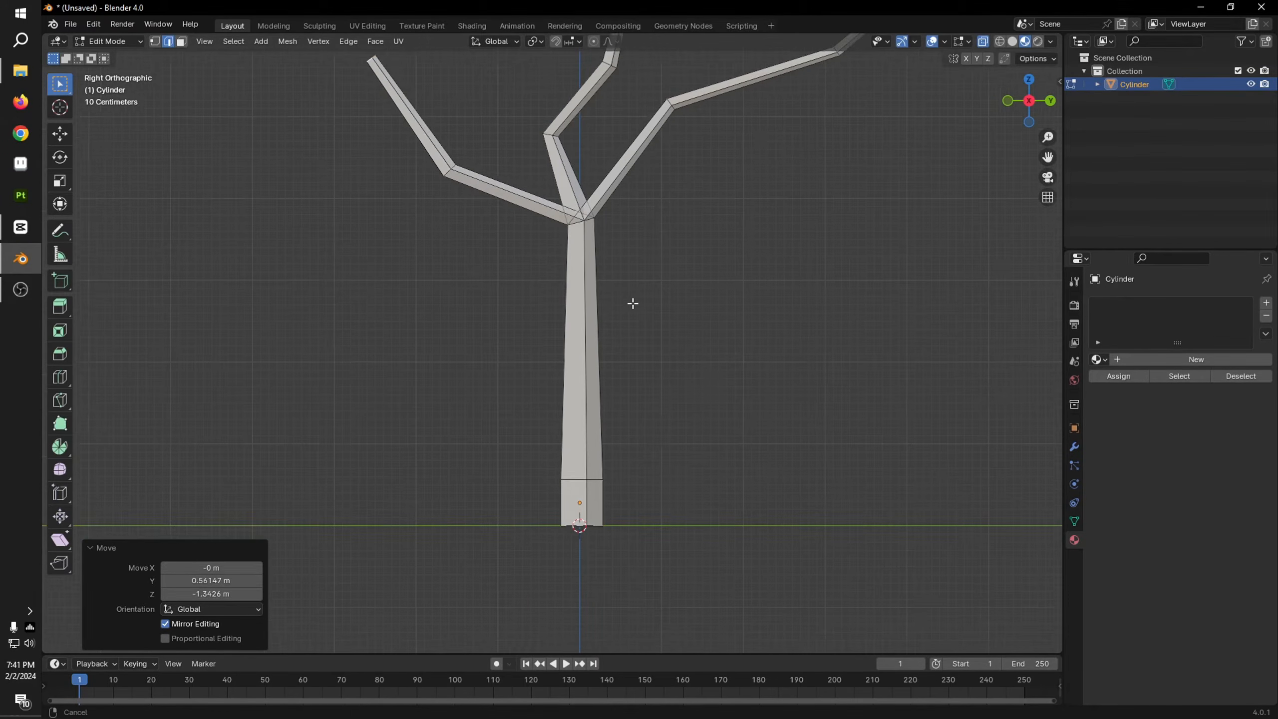
key(3)
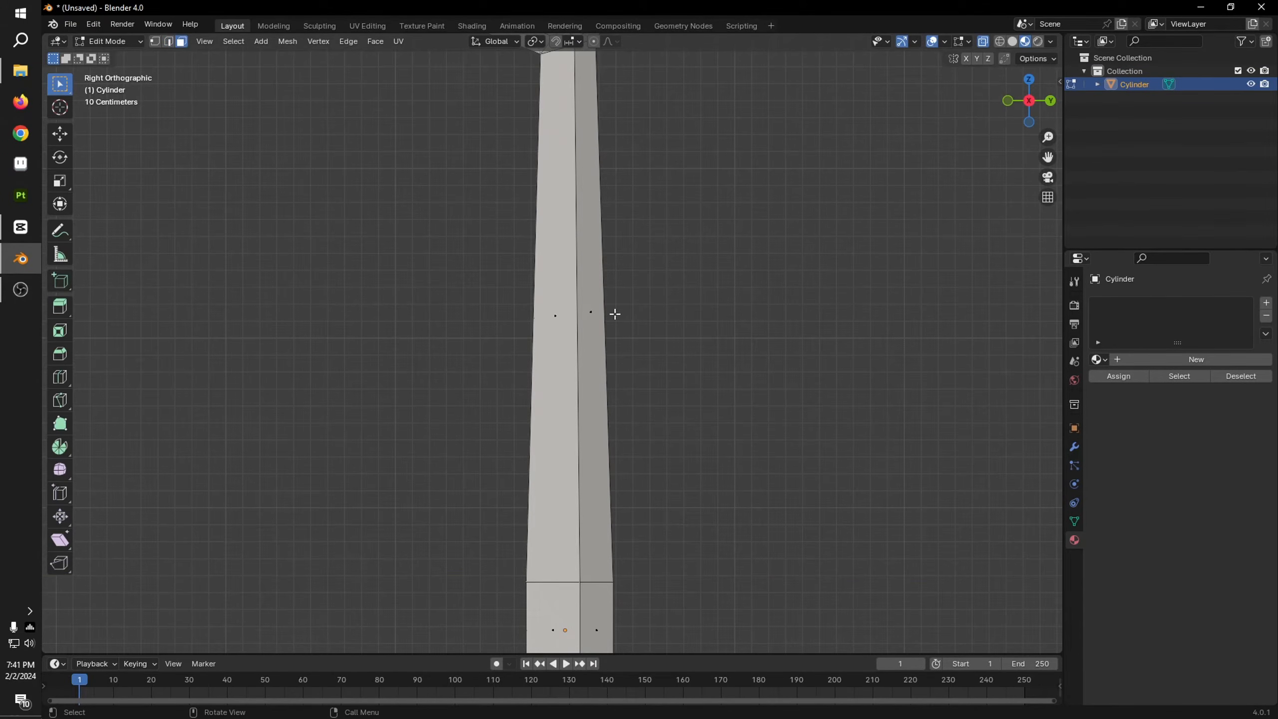
middle_drag(583, 311, 620, 322)
scroll(501, 270, down, 5)
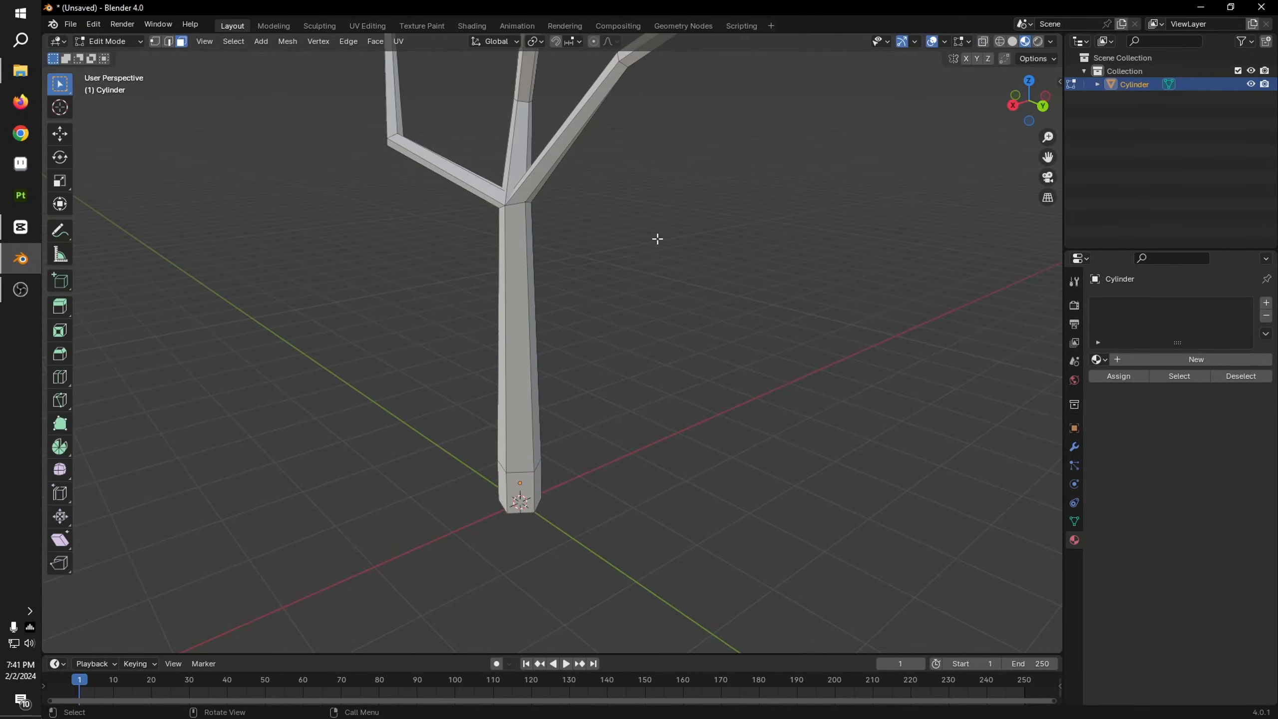
click(515, 316)
middle_drag(549, 308, 587, 345)
key(ctrl+r)
click(561, 377)
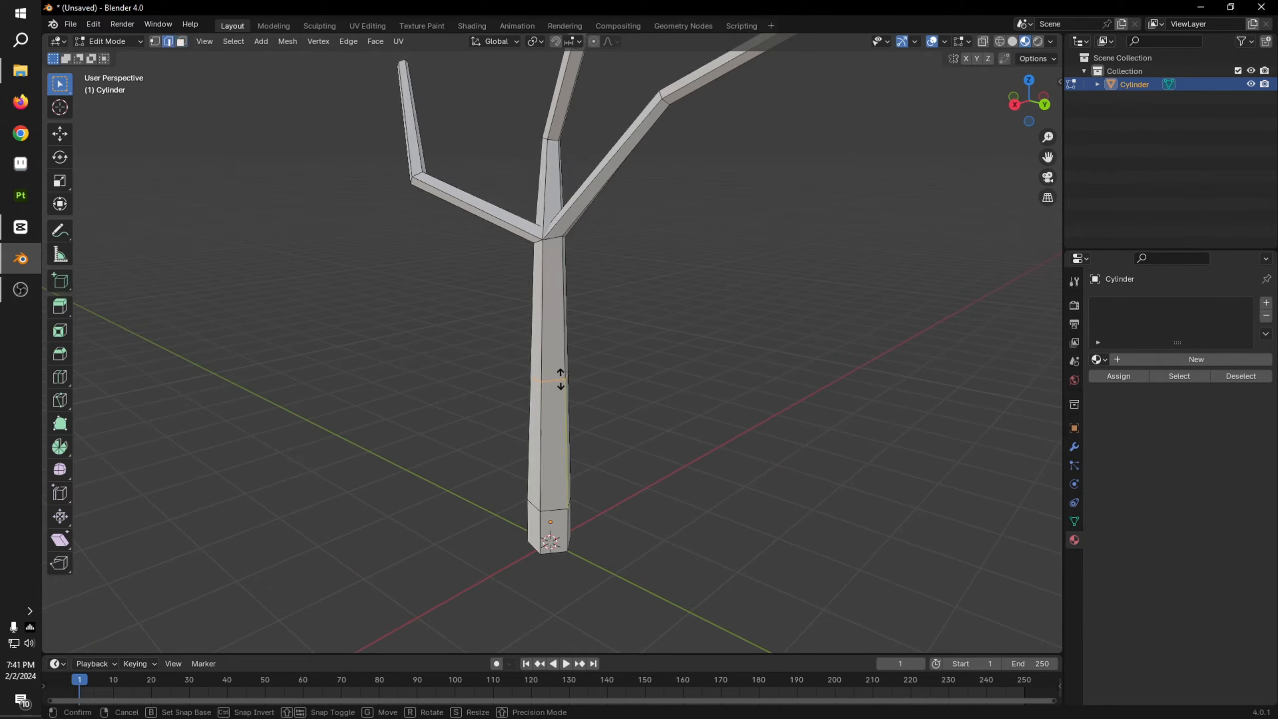
click(570, 261)
scroll(568, 260, up, 8)
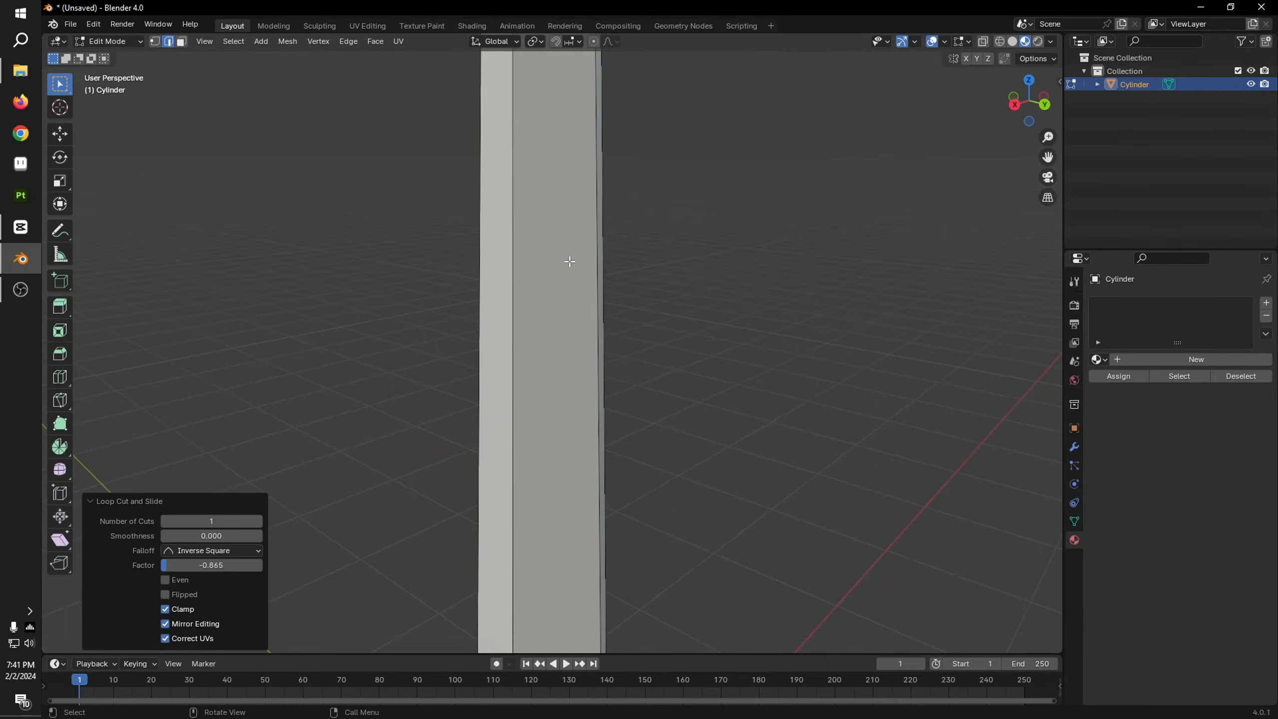
scroll(631, 220, down, 4)
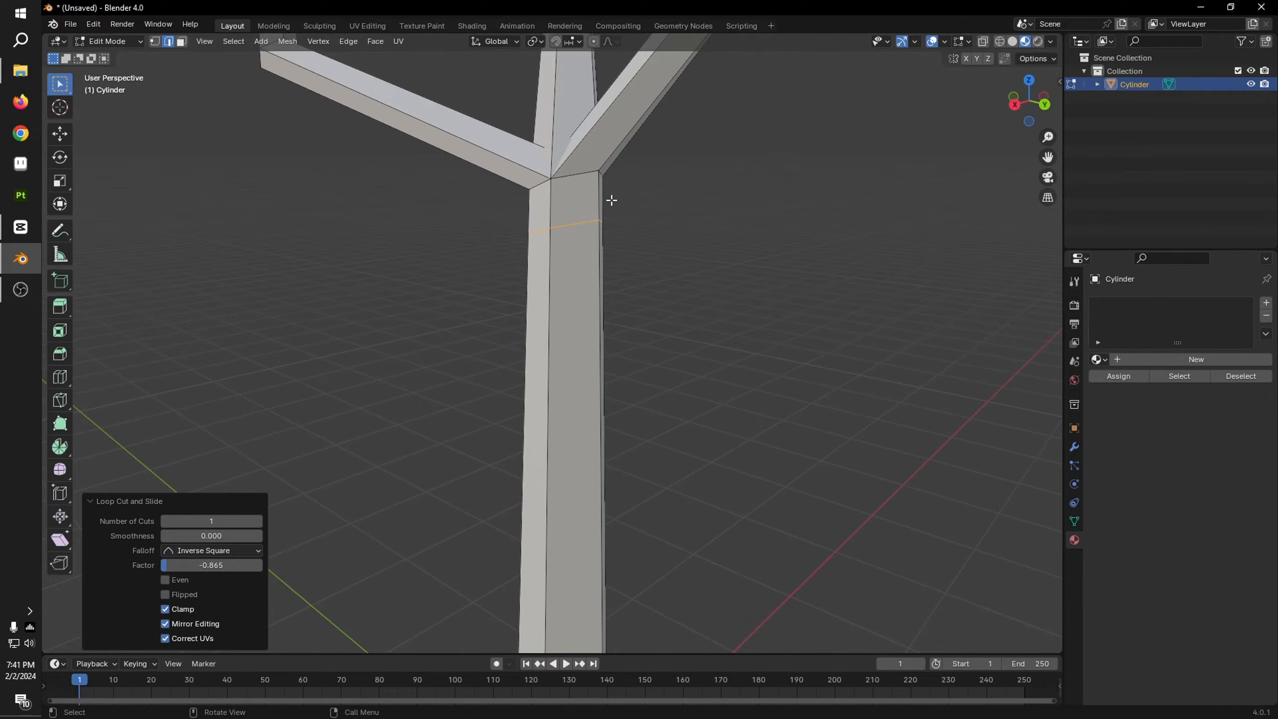
Step: Extrude the small positive-X trunk face just below the fork outward into a new branch in top orthographic view
key(3)
click(586, 198)
scroll(738, 220, down, 3)
middle_drag(739, 220, 653, 340)
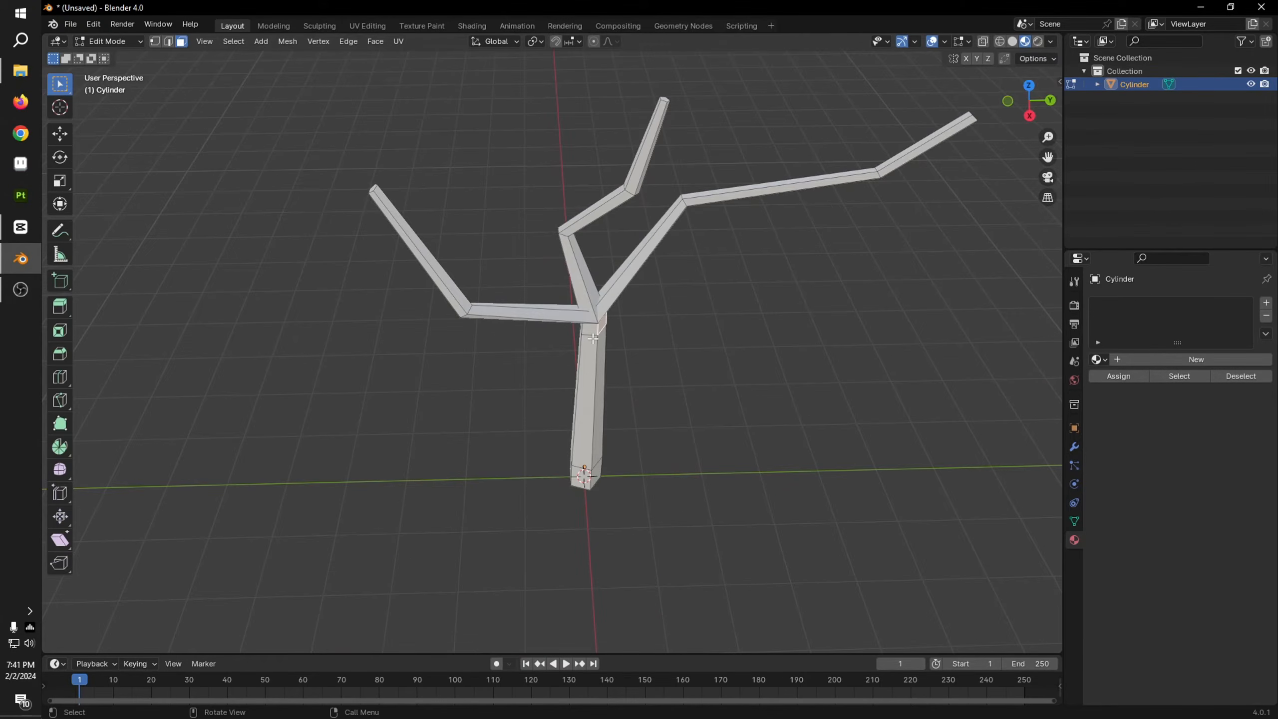
click(1029, 88)
key(e)
click(790, 340)
middle_drag(789, 340, 740, 192)
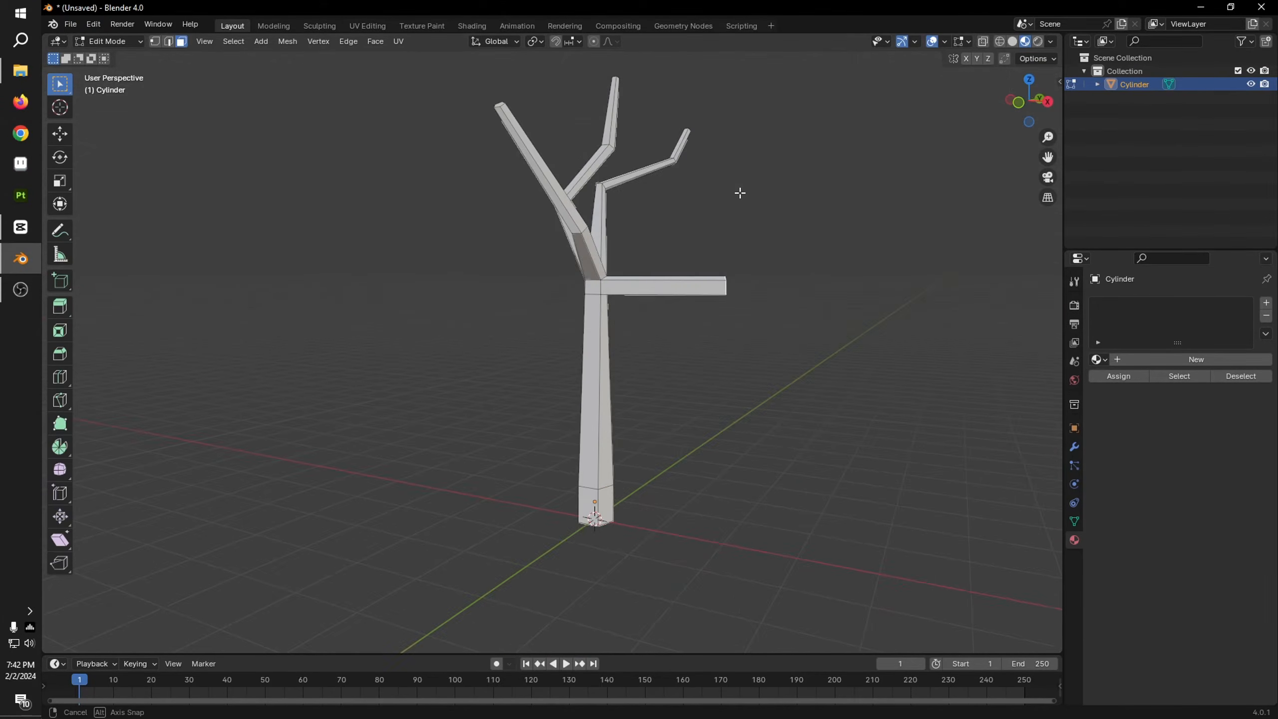
Step: Scale the positive-X branch's end face to 0.553 and move it about 0.62 m up in Z
scroll(810, 370, up, 2)
shift+middle_drag(816, 375, 684, 475)
key(s)
click(738, 405)
key(g)
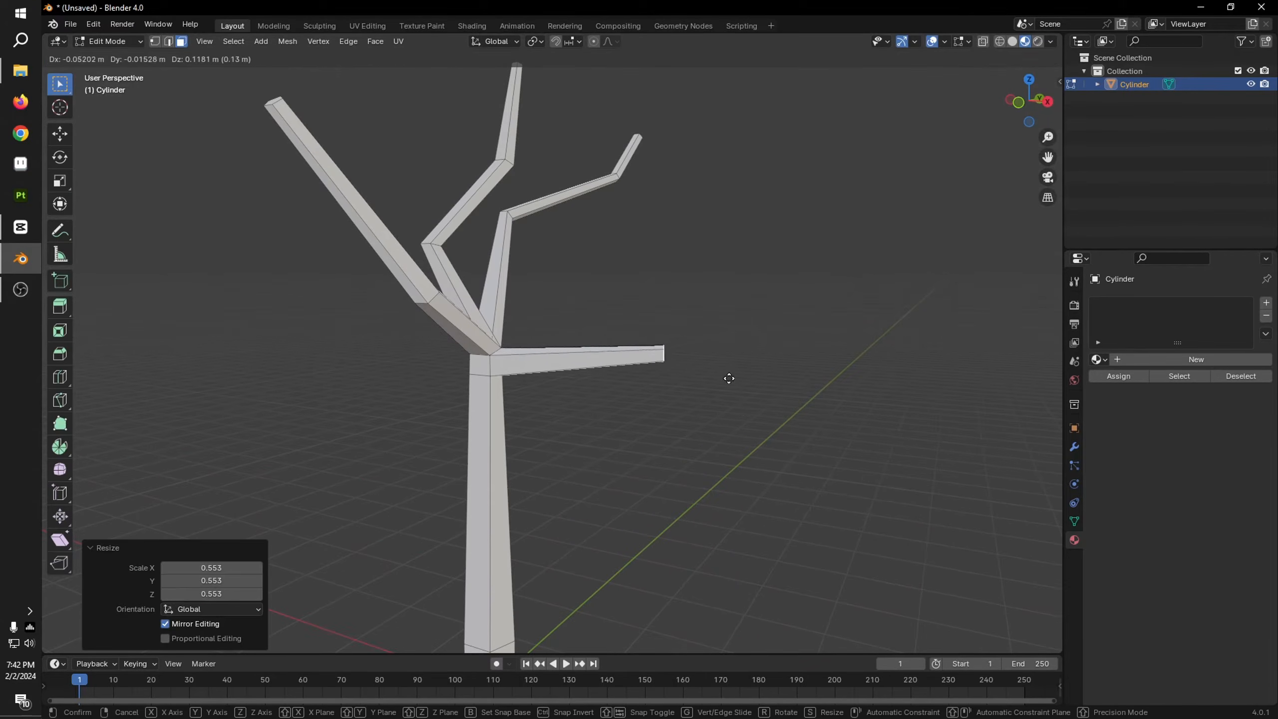
click(725, 327)
scroll(785, 362, down, 3)
scroll(729, 402, up, 3)
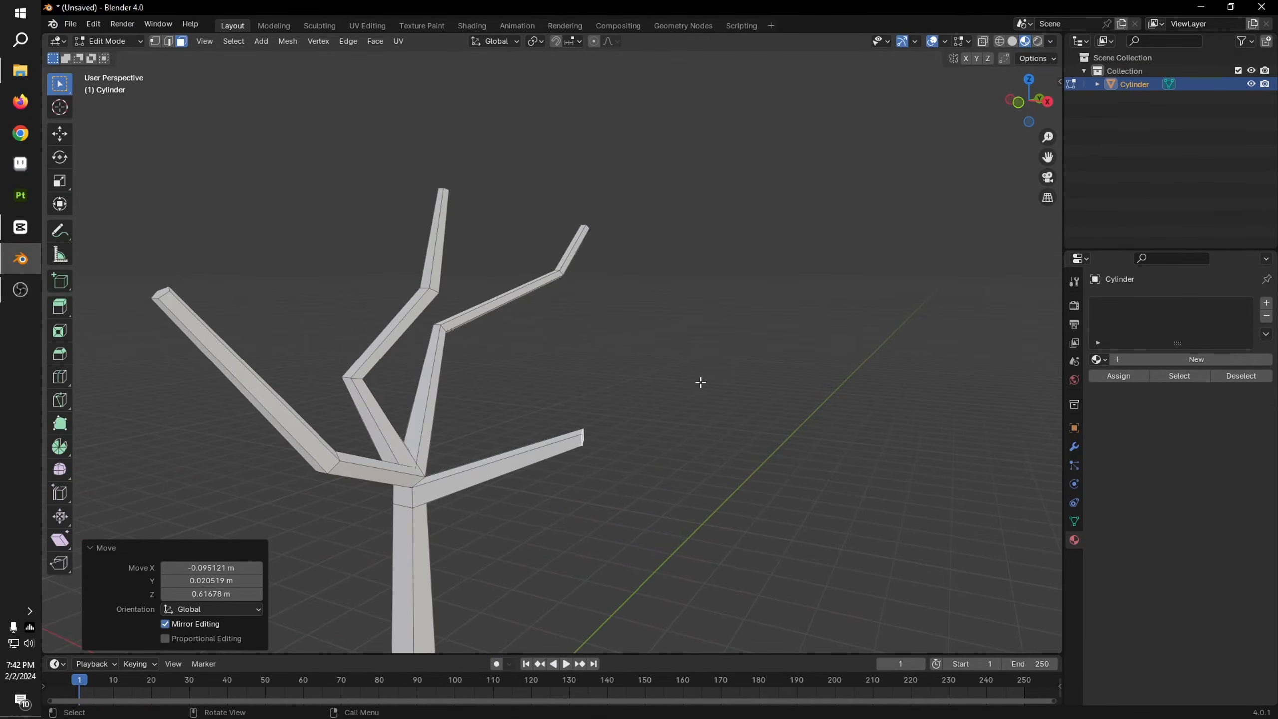
Step: Extrude the positive-X branch's end face into a second, upward segment and scale down its tip
key(e)
click(643, 330)
middle_drag(643, 330, 710, 395)
key(s)
click(667, 397)
scroll(743, 429, up, 5)
Step: Select the positive-Y branch's second bend loop and move it about -1.12 m in Y toward the trunk
key(2)
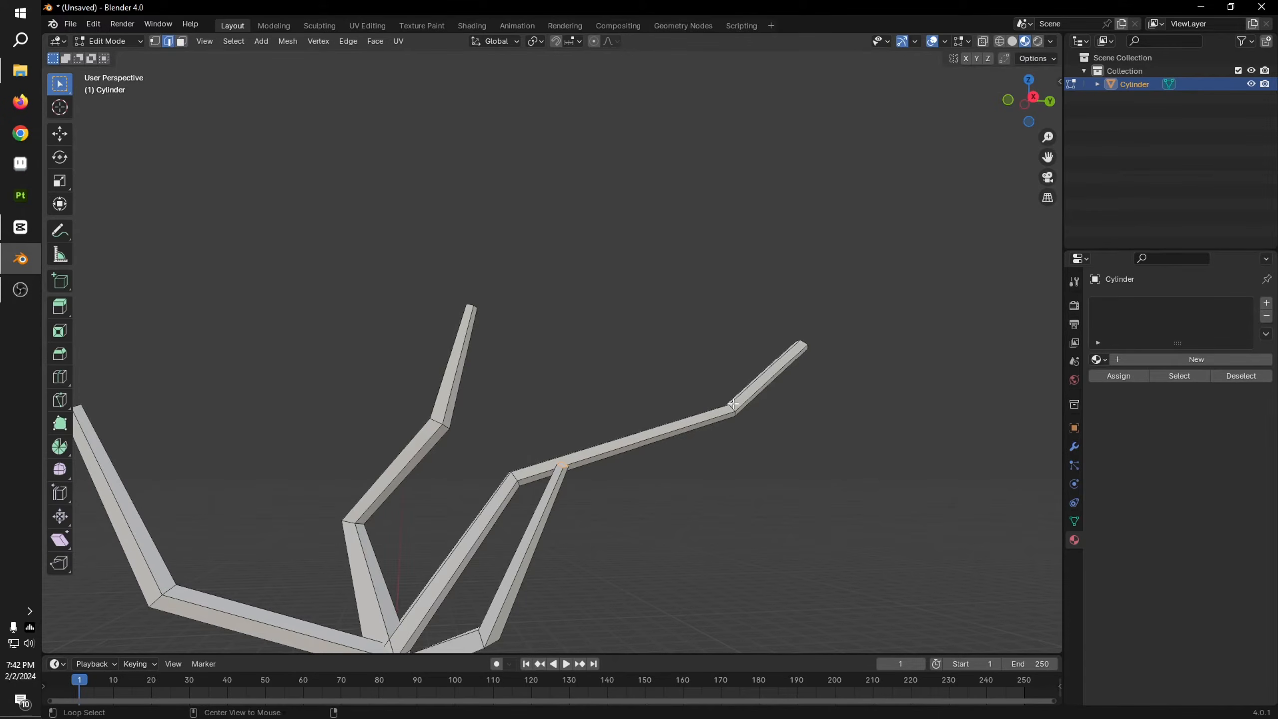
alt+click(734, 412)
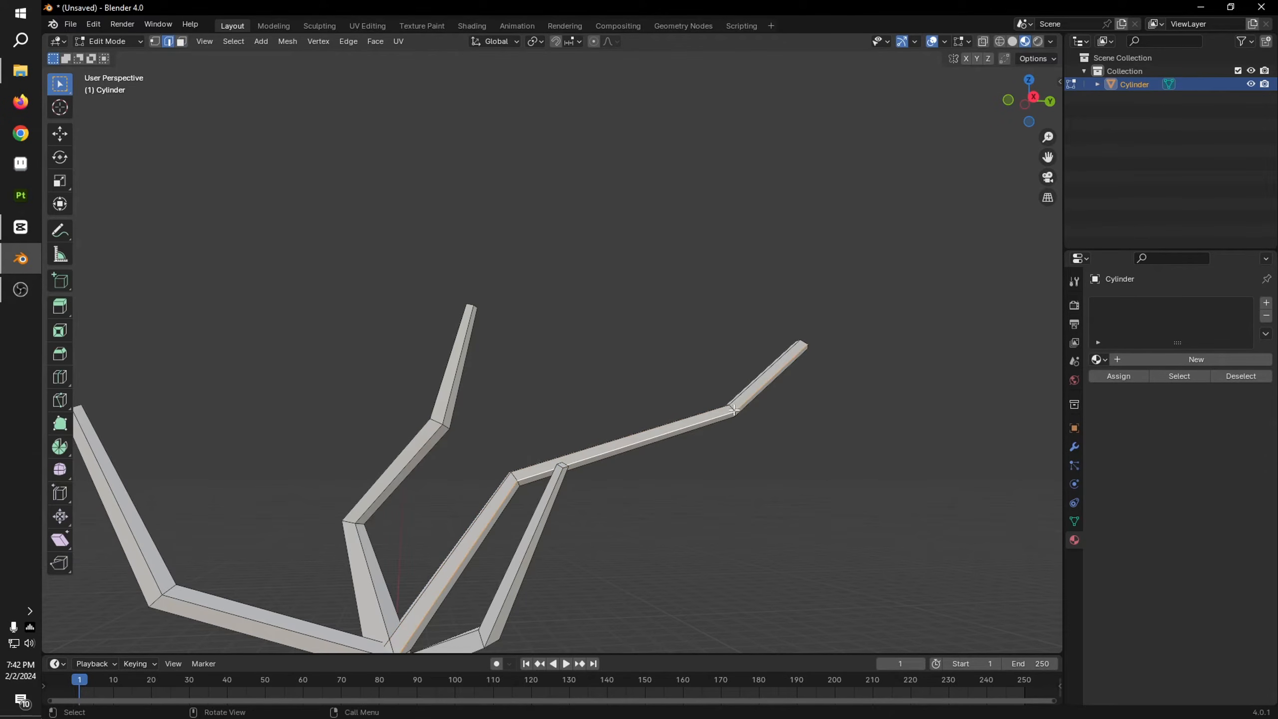
scroll(734, 410, up, 3)
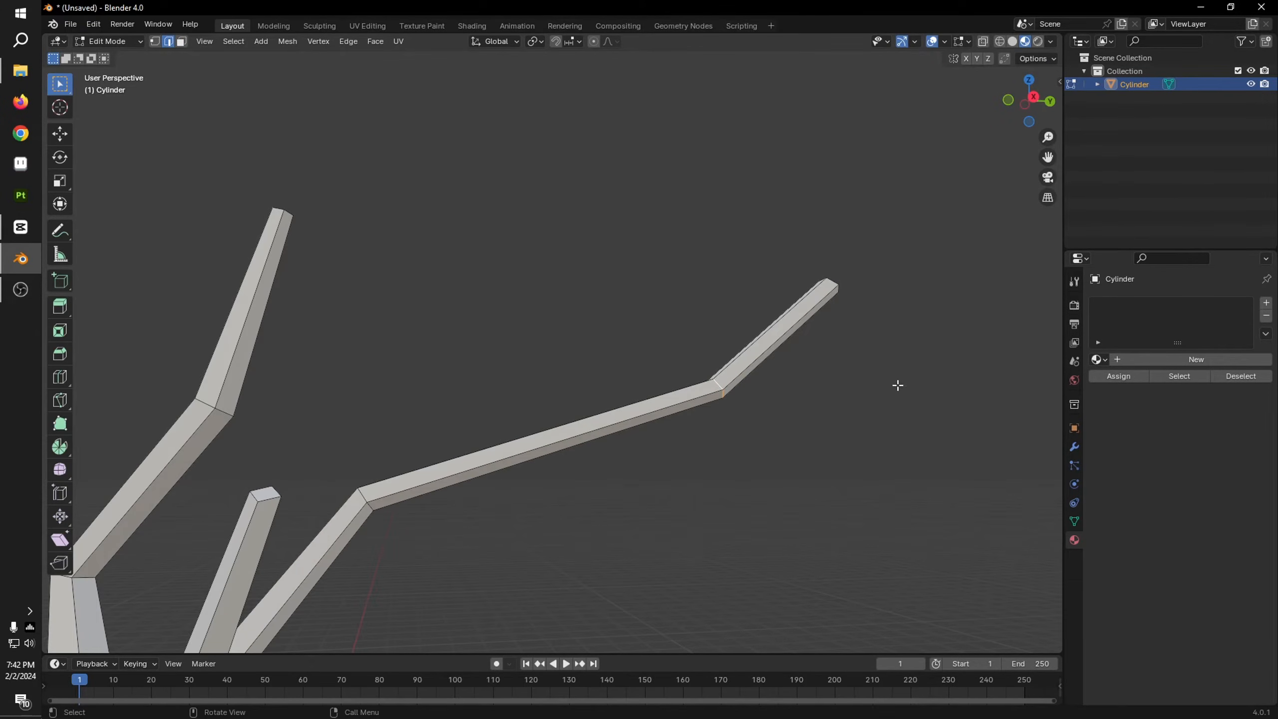
scroll(855, 442, down, 6)
key(g)
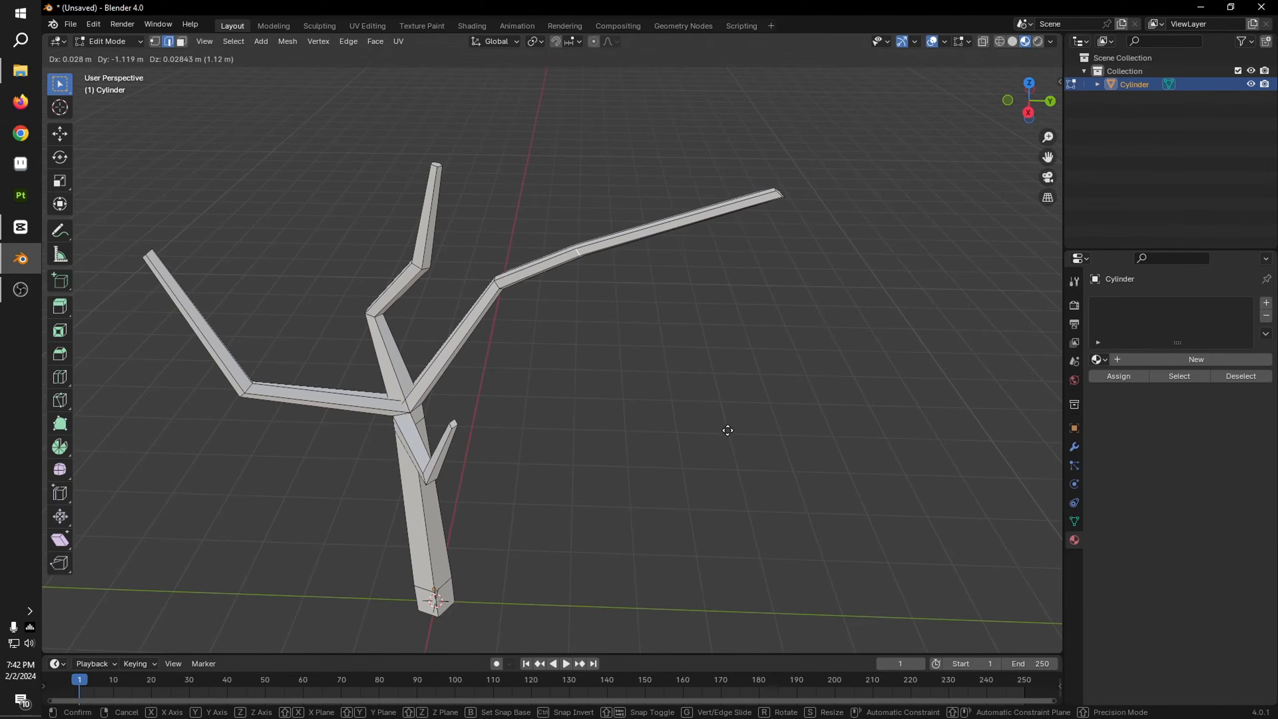
click(732, 426)
Step: Move the positive-Y branch's tip loop inward to shorten its last segment and scale it to 0.629
alt+click(781, 196)
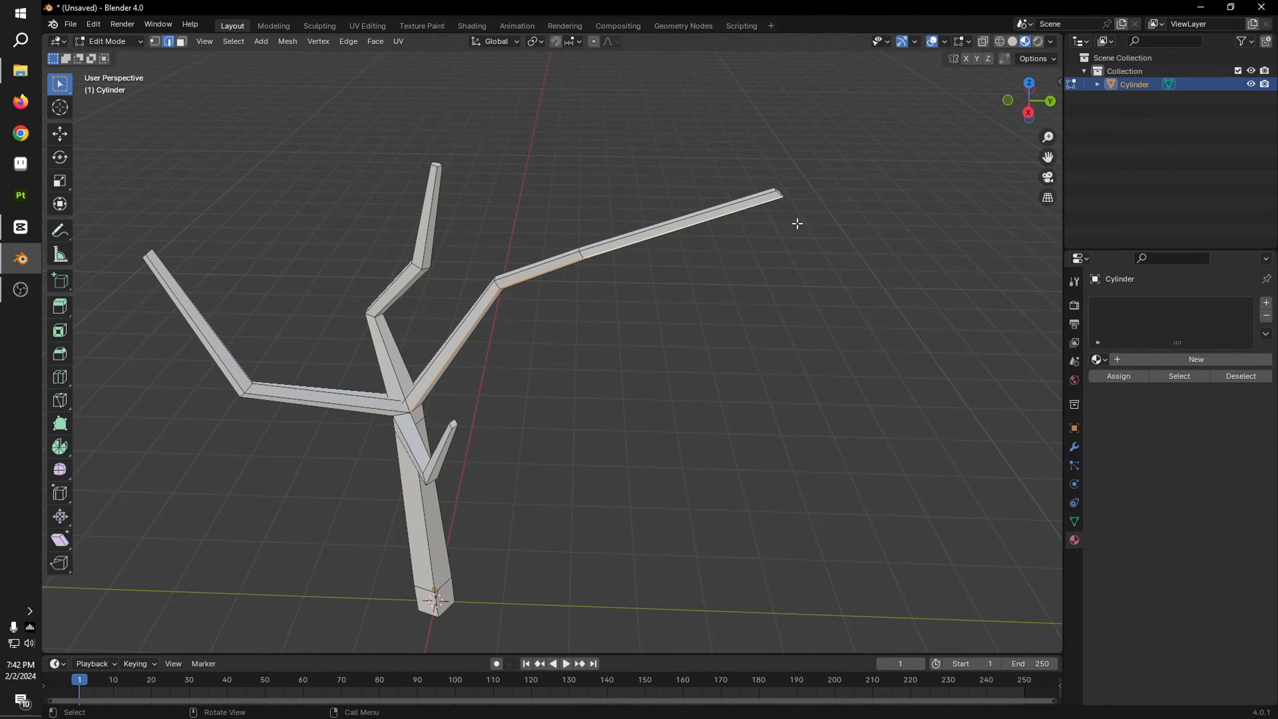
click(778, 195)
key(g)
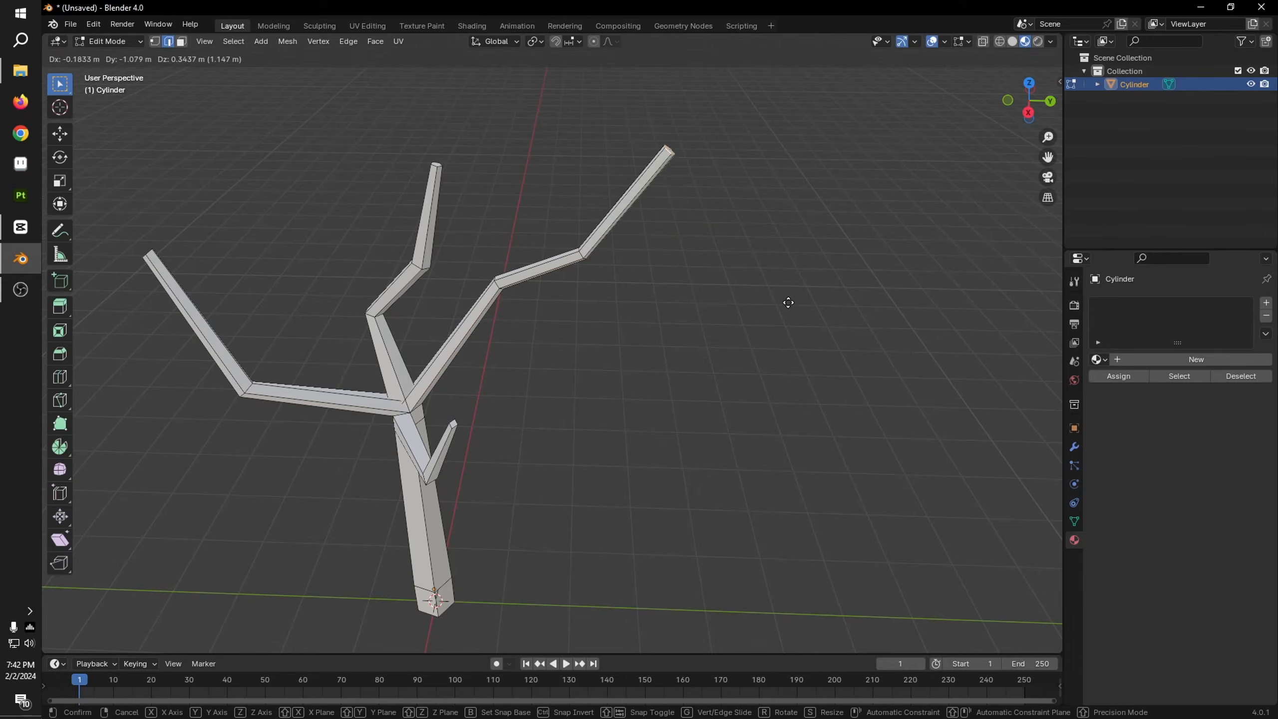
click(739, 344)
key(s)
click(635, 353)
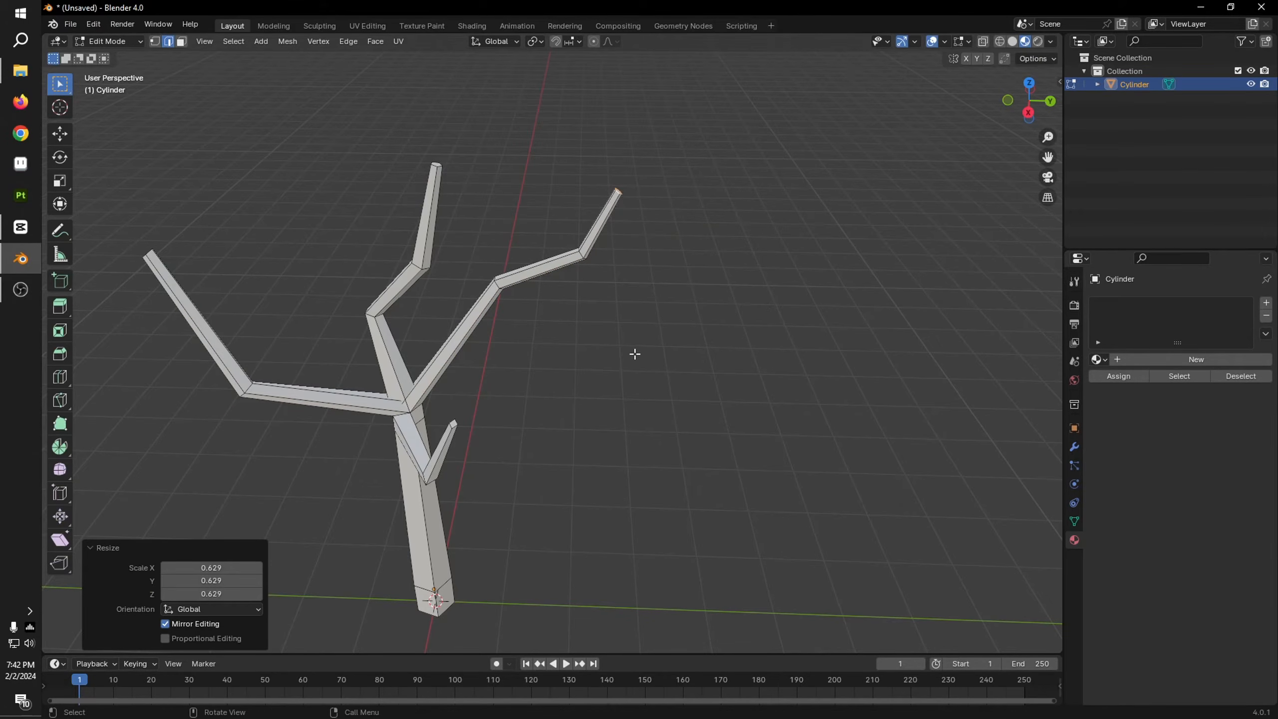
Step: Add two closely spaced loop cuts around the upper middle of the trunk, the first with a slide factor of -0.456
middle_drag(635, 353, 661, 454)
scroll(765, 457, up, 4)
middle_drag(765, 458, 599, 440)
key(ctrl+r)
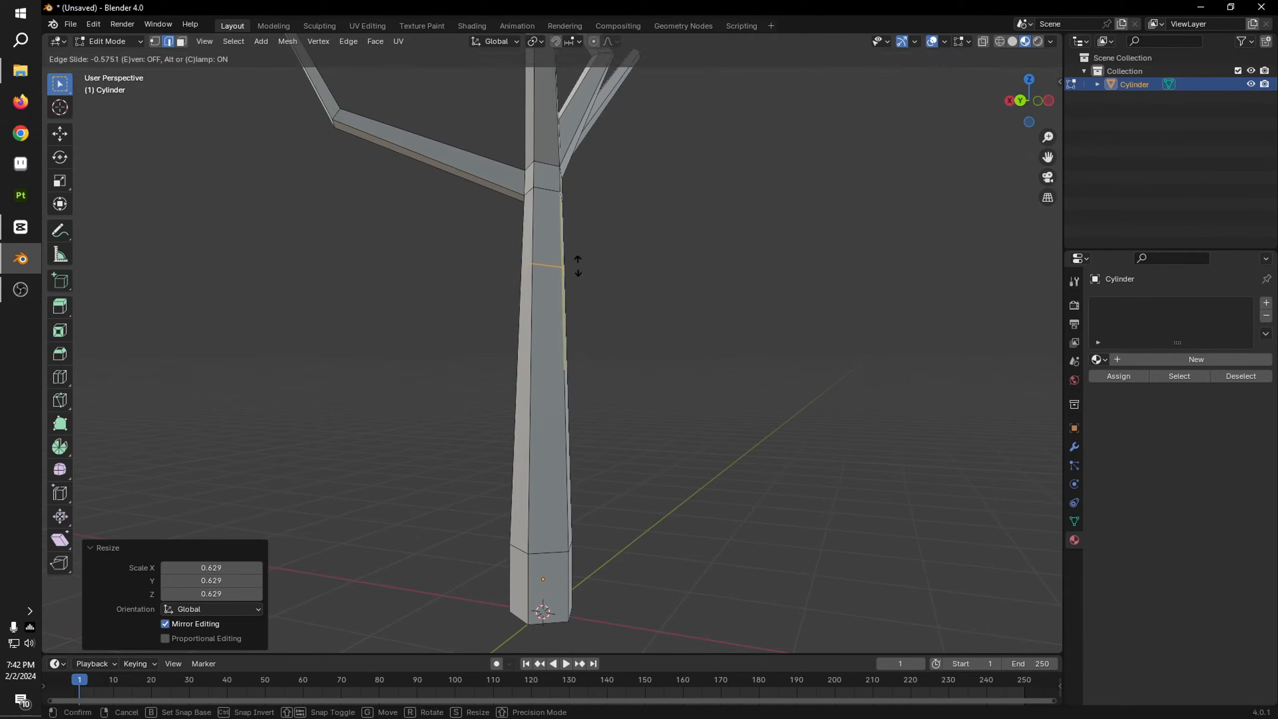
click(576, 266)
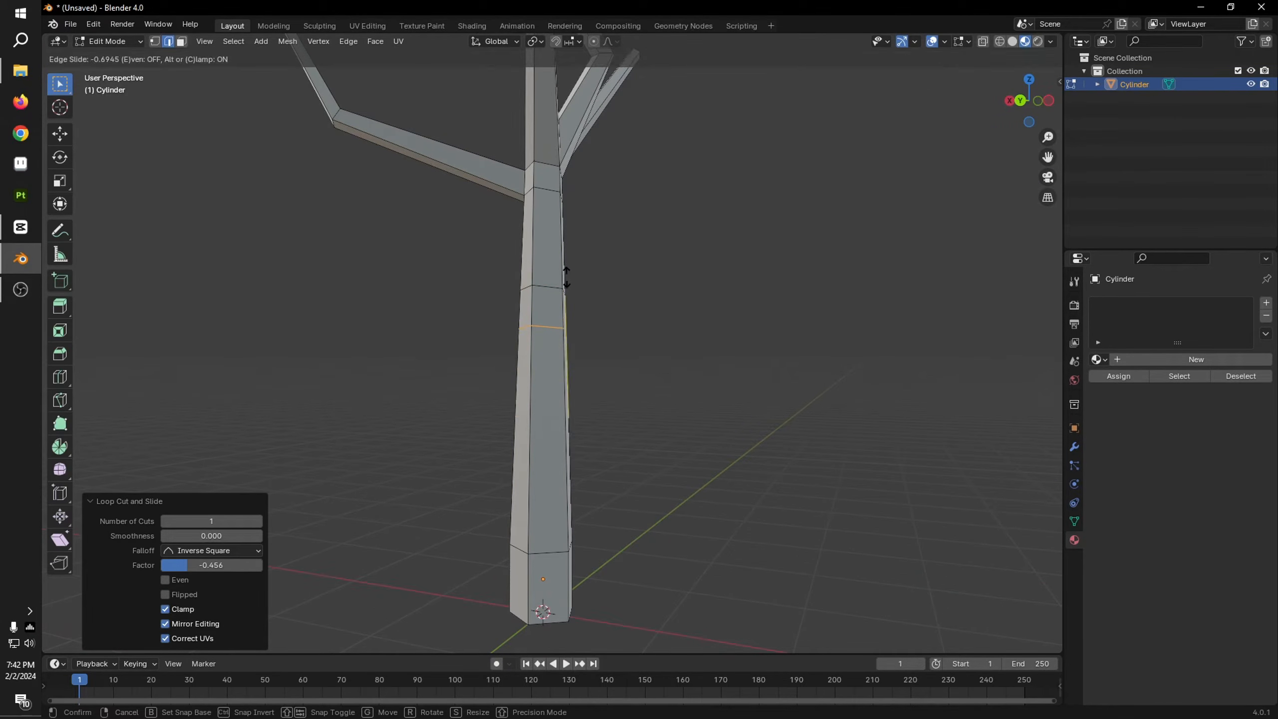
click(570, 269)
middle_drag(571, 271, 579, 315)
Step: Extrude the trunk face between the two new loops outward into a branch toward positive X and positive Y
key(3)
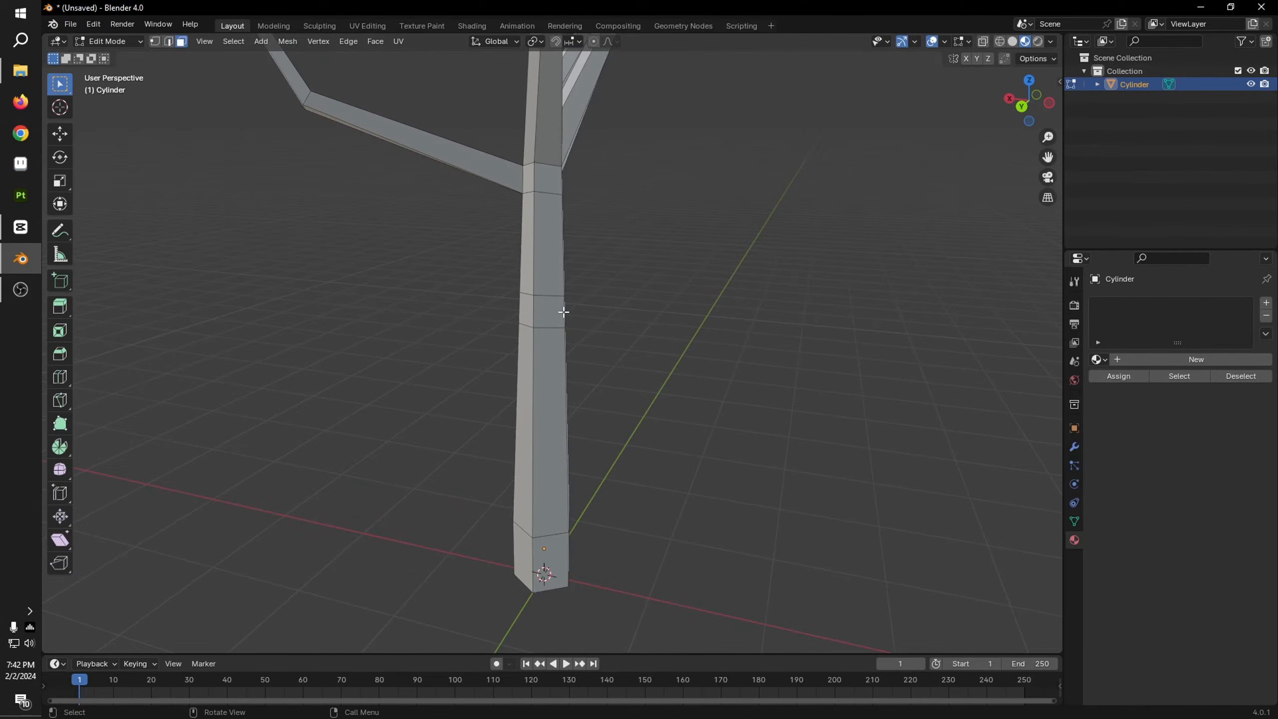
click(564, 313)
middle_drag(635, 358, 741, 387)
scroll(740, 387, down, 5)
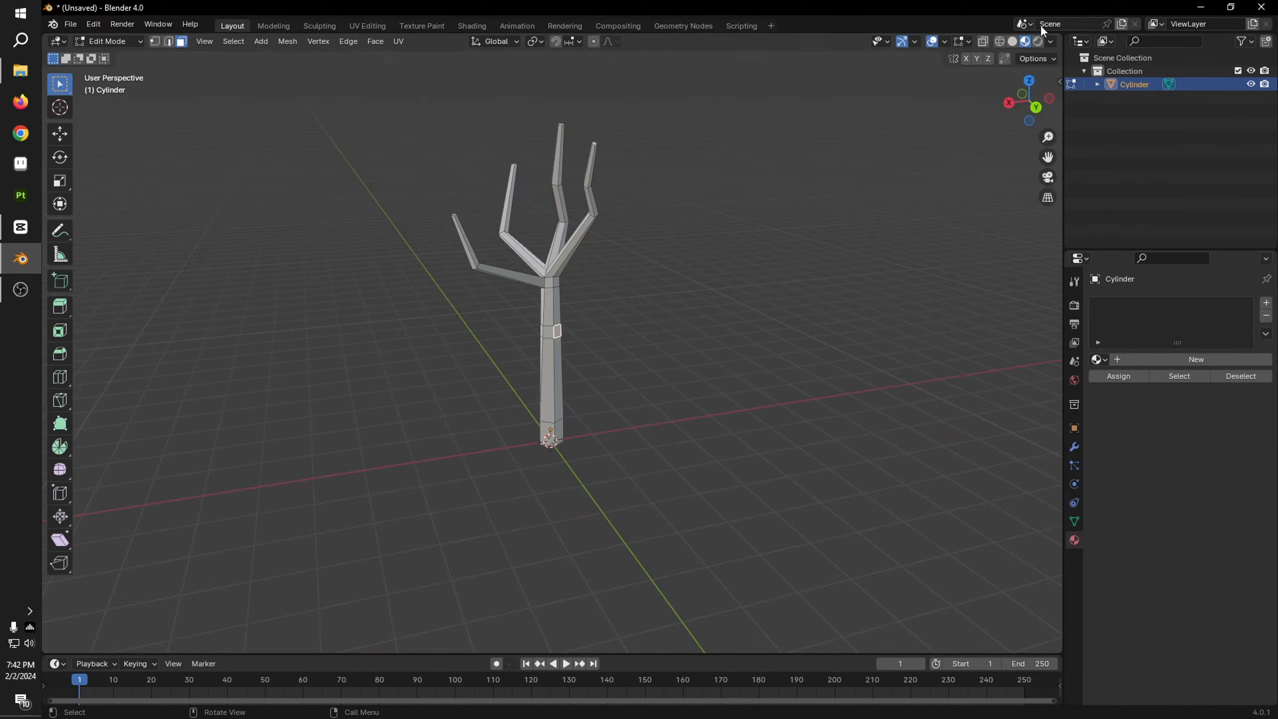
click(1032, 83)
ctrl+right_click(611, 265)
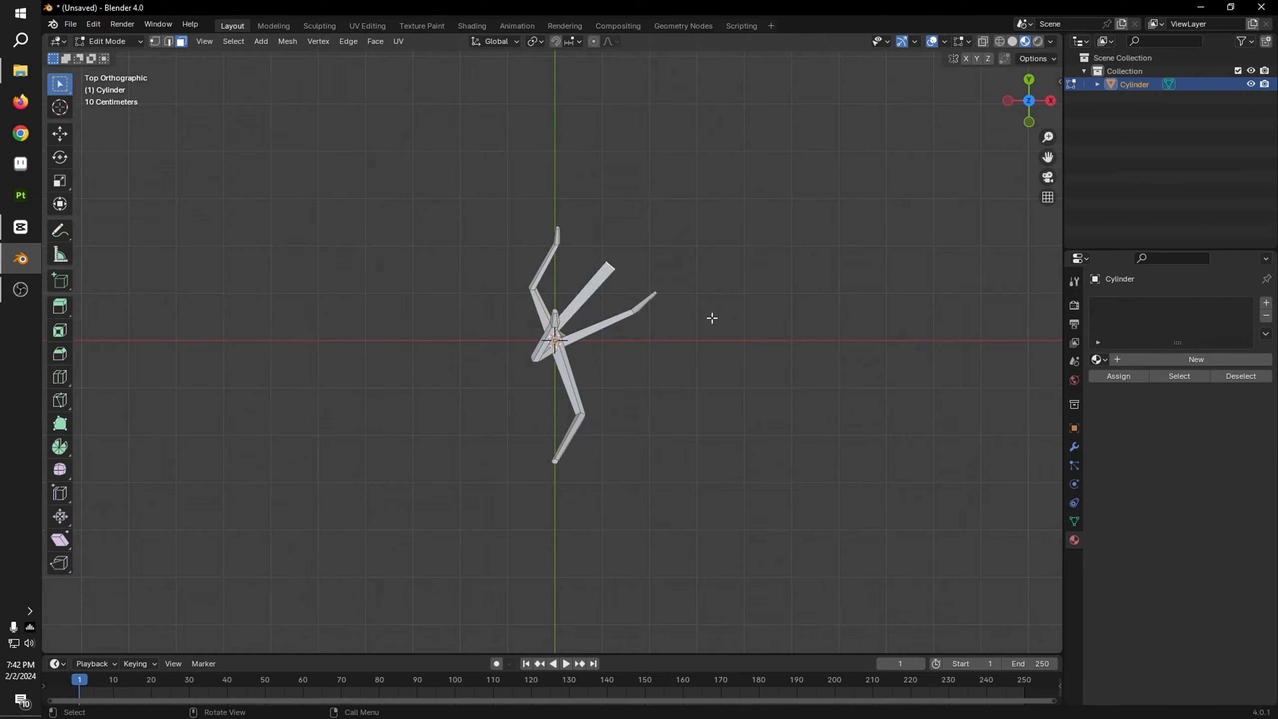
middle_drag(711, 319, 740, 425)
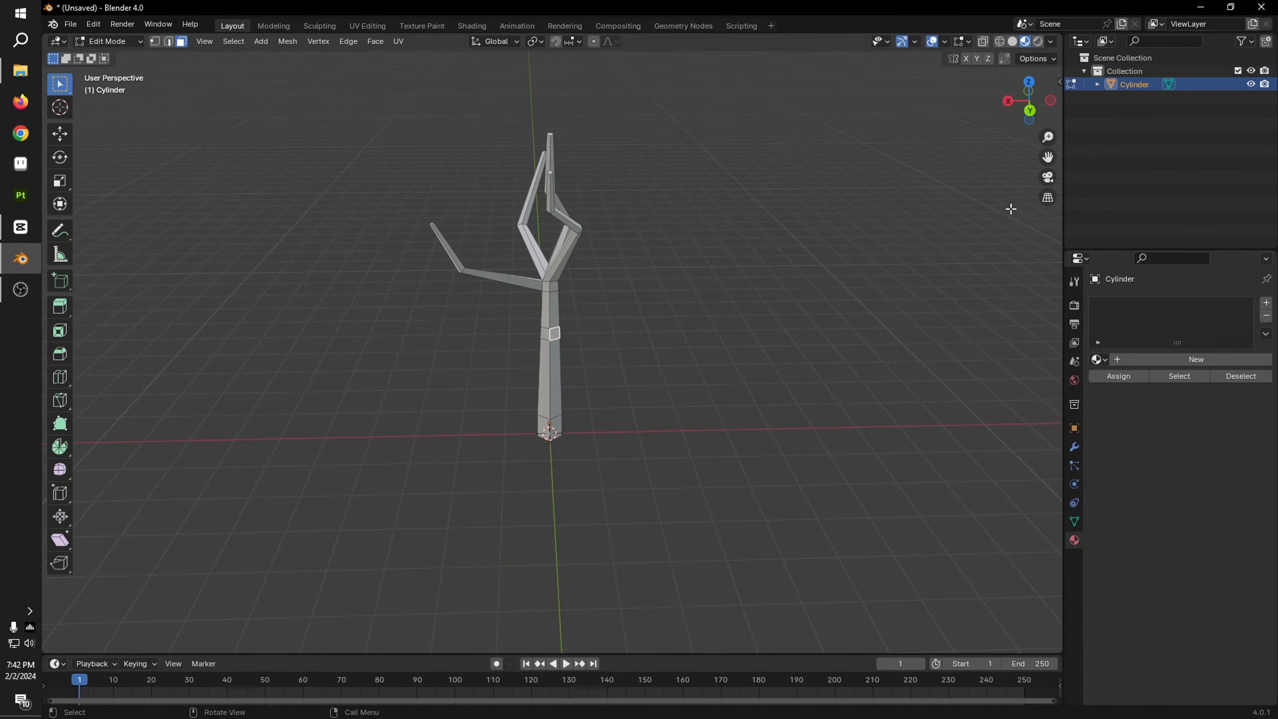
Step: Scale down the new lower branch's end face and move it about 0.22 m in X, -0.57 m in Y and 0.40 m in Z
click(1038, 87)
shift+middle_drag(793, 299, 767, 280)
key(s)
click(724, 333)
scroll(770, 285, up, 5)
middle_drag(855, 393, 833, 376)
key(g)
click(802, 368)
scroll(785, 348, down, 4)
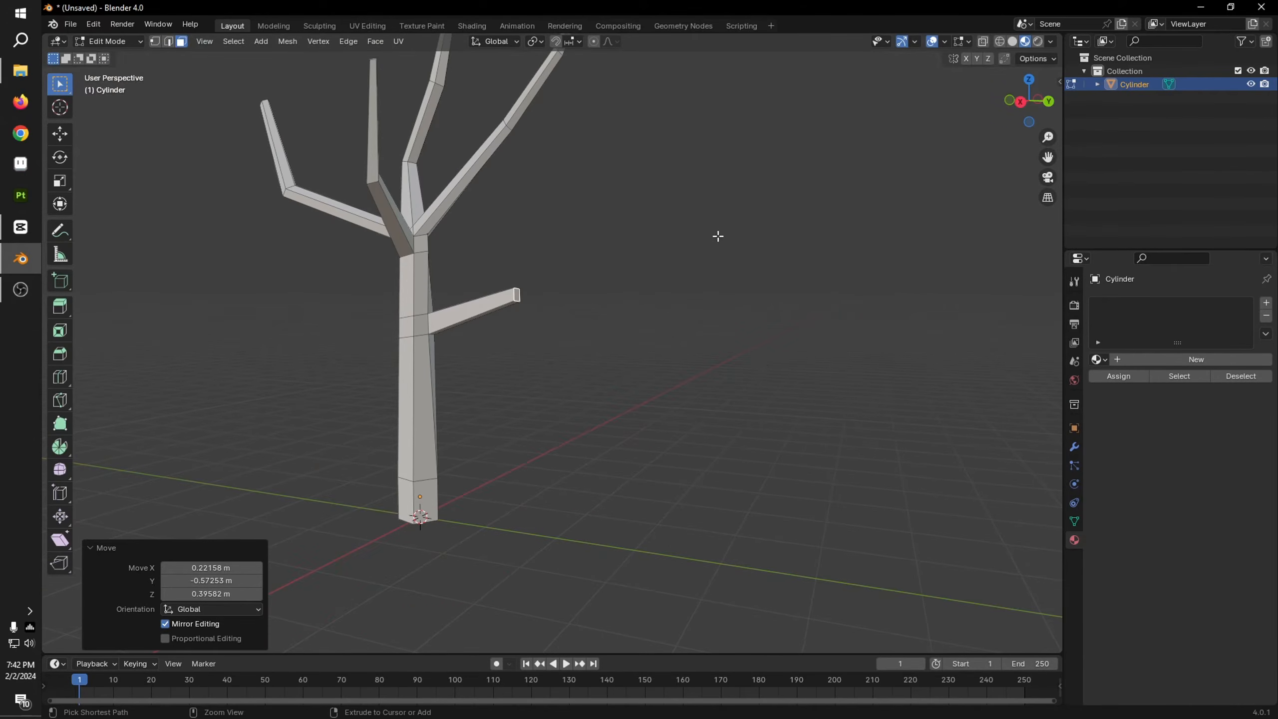
Step: Extrude the lower branch's end into an upward second segment, scale its tip to 0.596 and move the tip inward to shorten it
ctrl+right_click(656, 189)
key(s)
click(720, 259)
key(g)
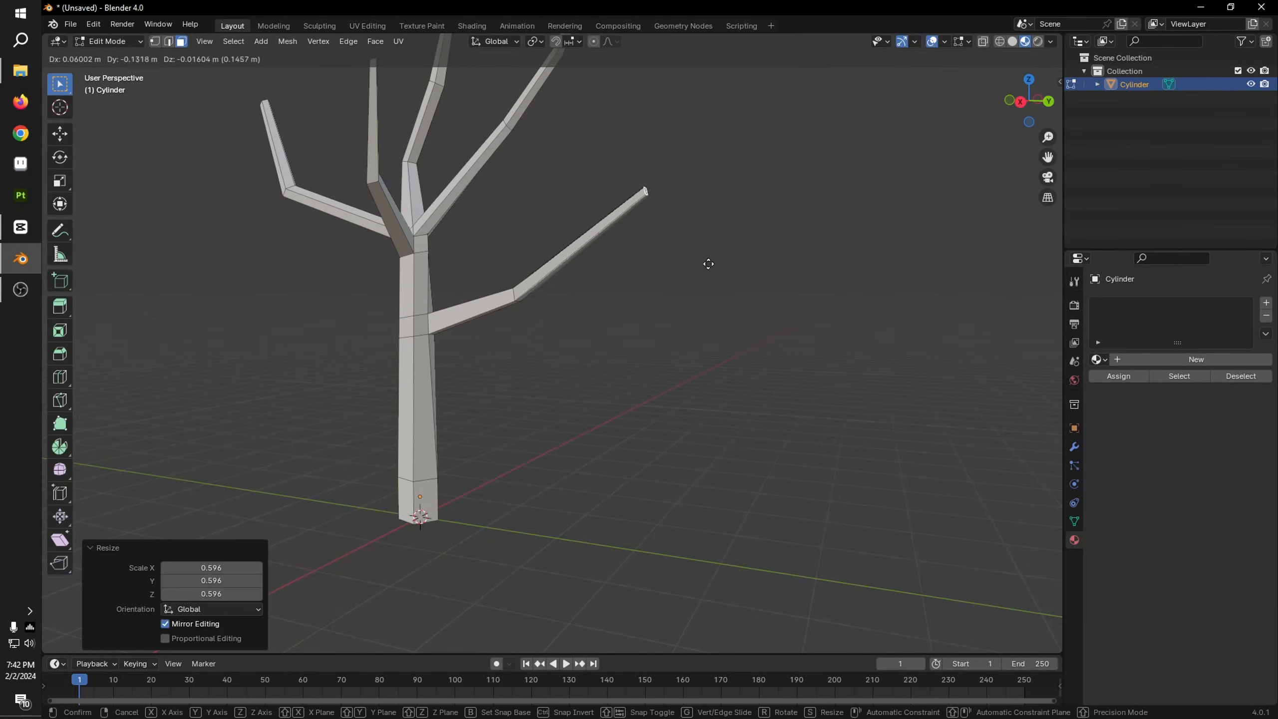
click(661, 295)
Step: Leave mesh editing and examine the tree's branch arrangement from several angles
middle_drag(729, 312, 803, 380)
scroll(804, 382, down, 4)
click(773, 381)
key(Tab)
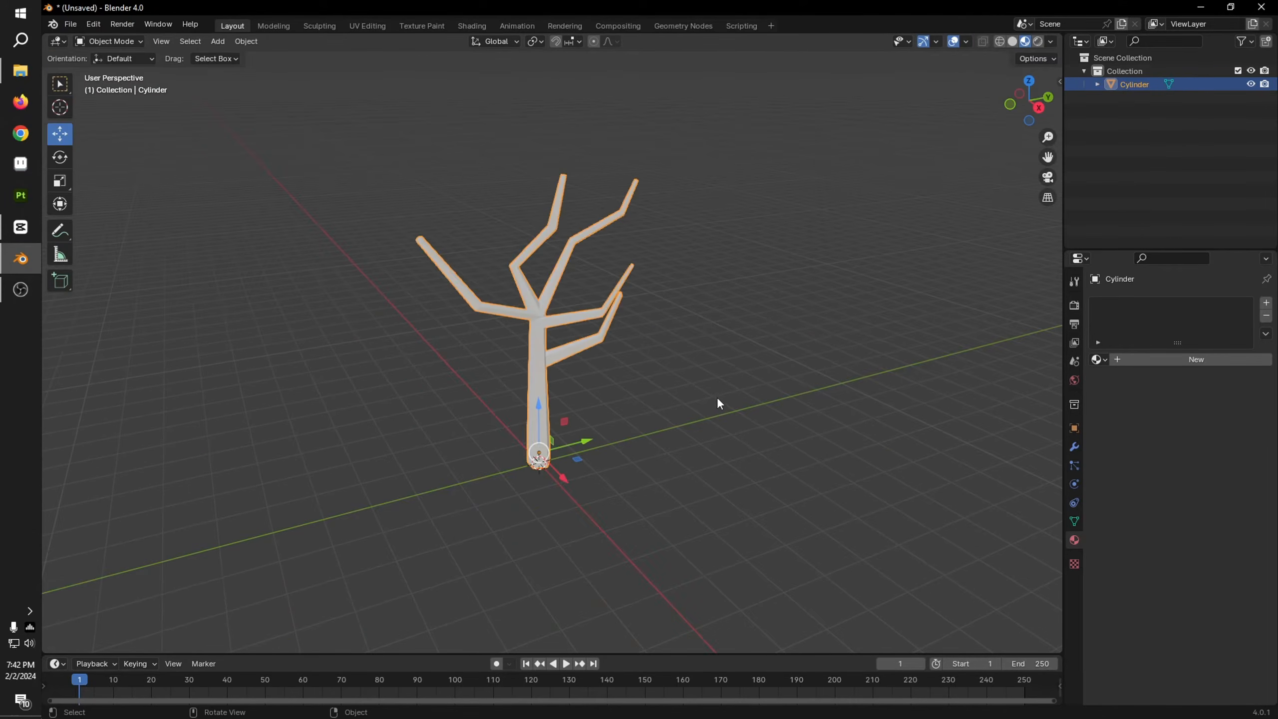
key(Tab)
key(Tab)
middle_drag(704, 431, 601, 379)
click(567, 385)
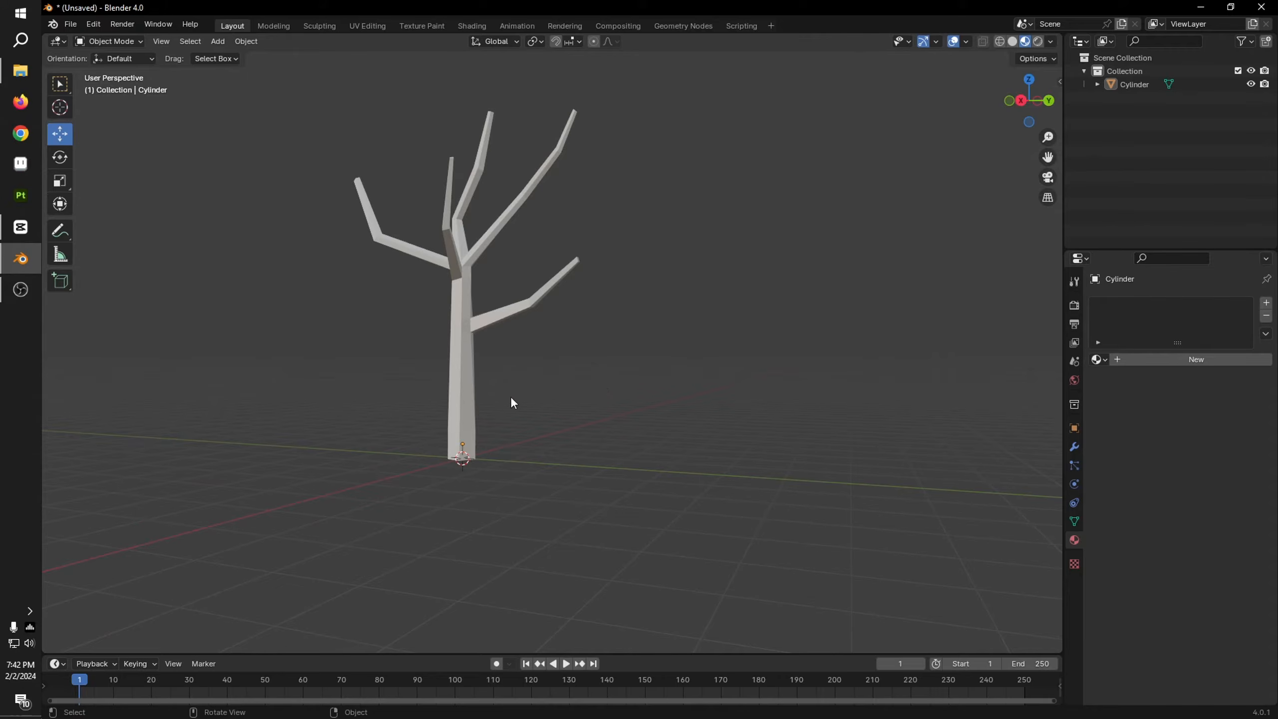
middle_drag(510, 396, 519, 375)
Step: Extrude the trunk's bottom face about 3.48 m downward to lengthen the trunk
click(457, 392)
key(Tab)
mouse_move(498, 425)
middle_down()
mouse_move(501, 400)
mouse_move(504, 448)
middle_up()
click(460, 408)
click(1027, 97)
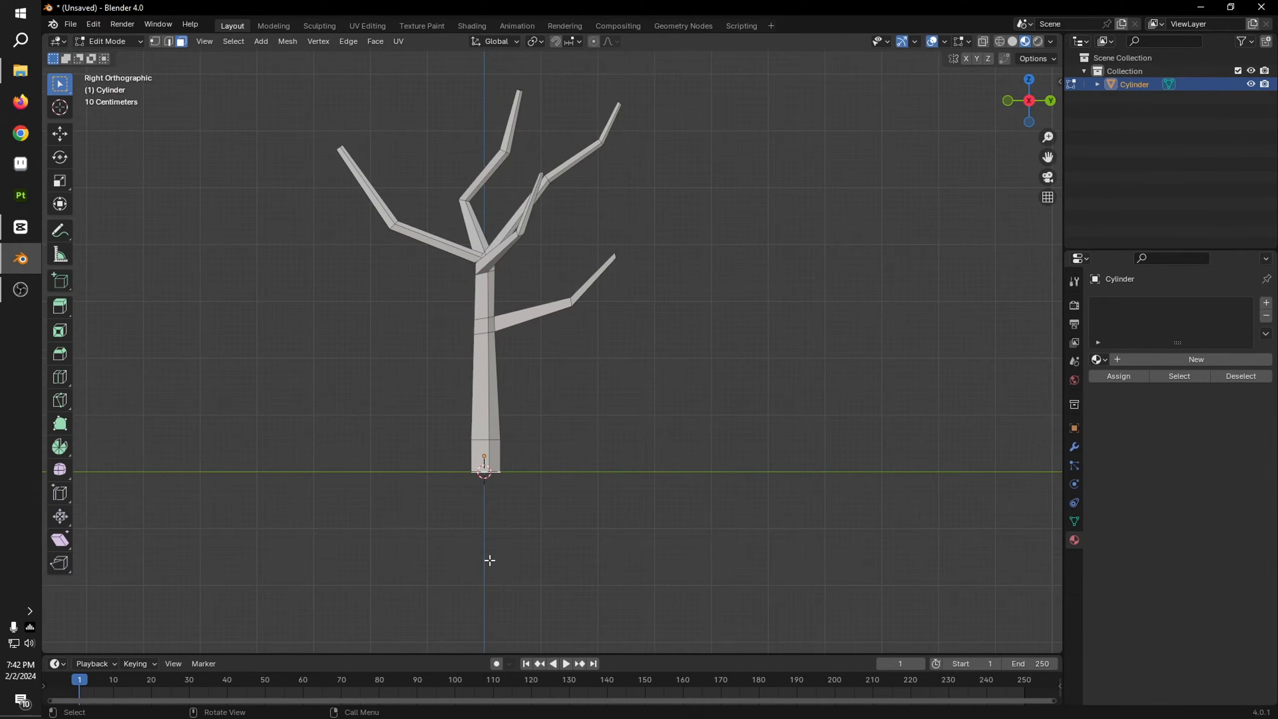
key(e)
click(762, 66)
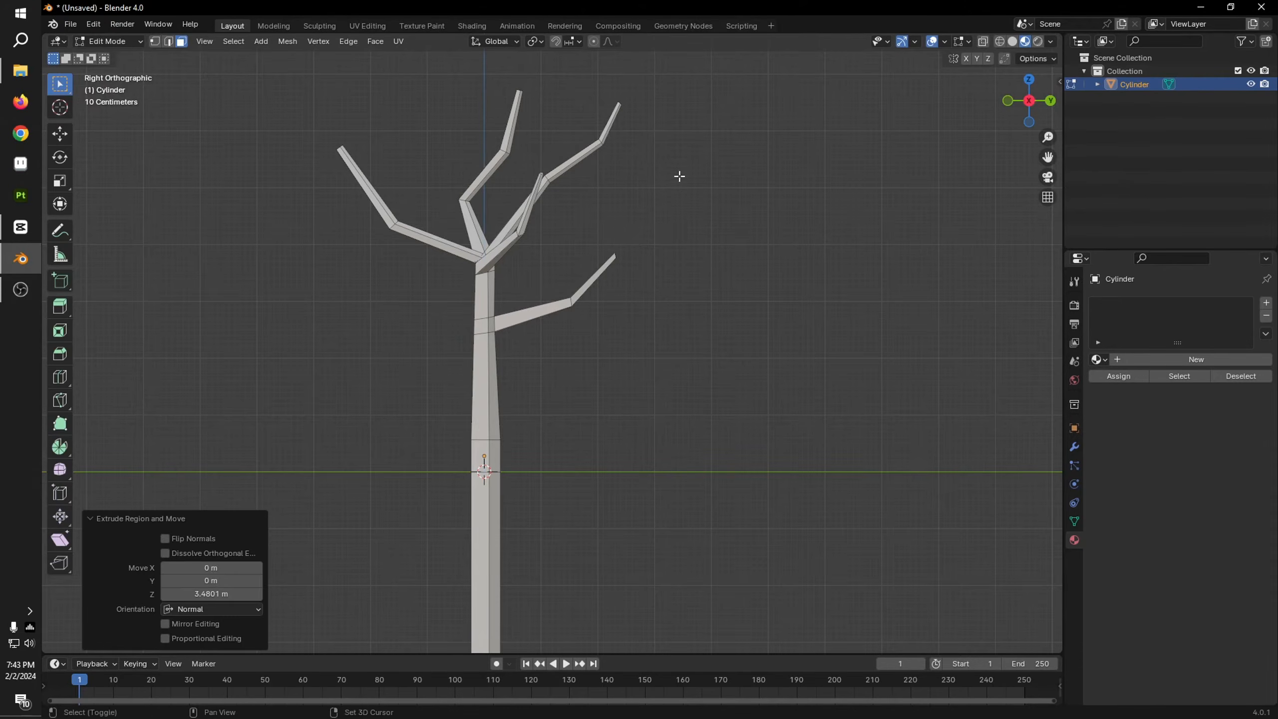
shift+middle_drag(679, 177, 679, 38)
Step: Scale the trunk's edge loop at ground-line height to 0.795
scroll(615, 397, up, 3)
shift+middle_drag(615, 397, 780, 400)
key(2)
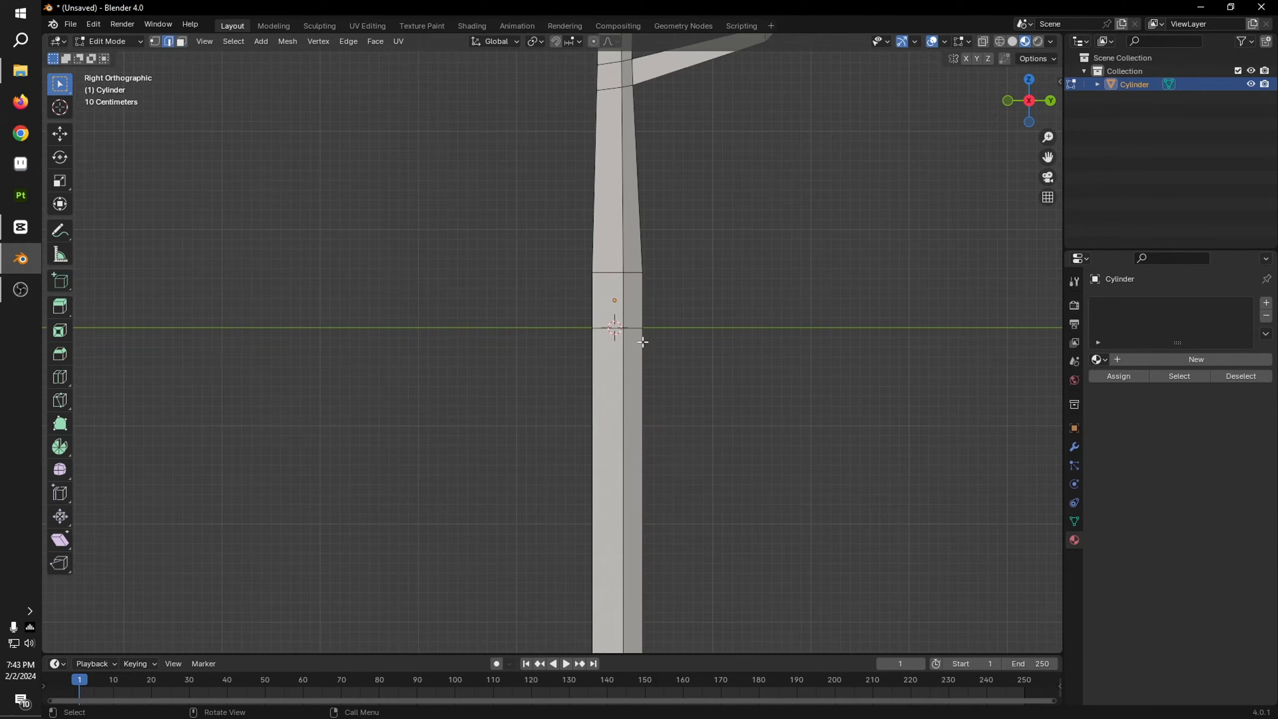
key(s)
click(812, 429)
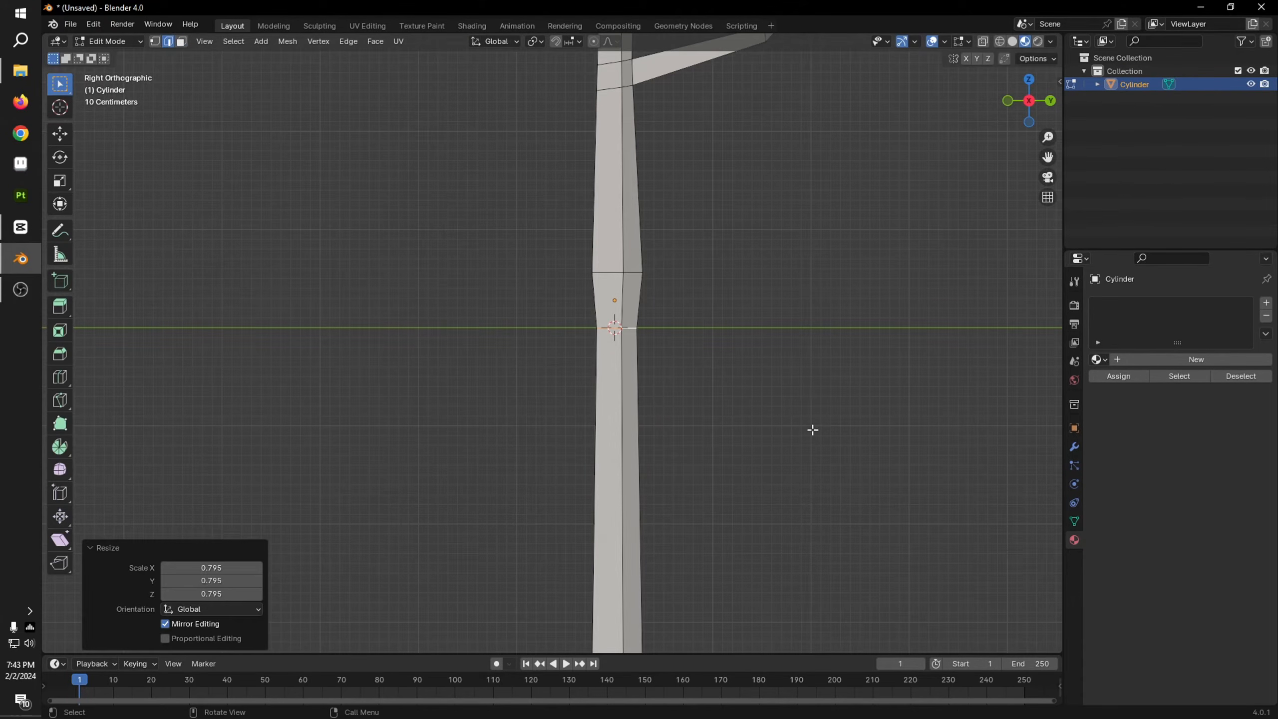
Step: Select the trunk loop just above the ground line and scale it to 0.665
alt+click(625, 275)
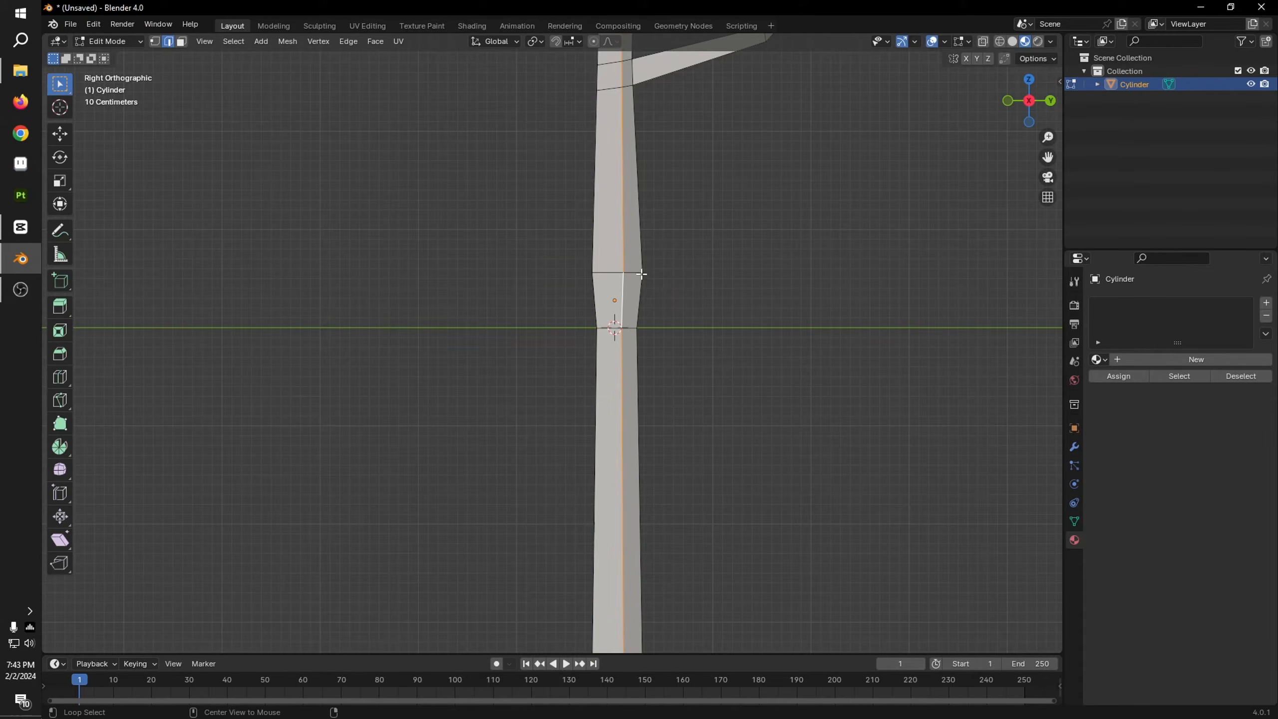
alt+click(641, 282)
alt+click(630, 273)
key(s)
click(818, 359)
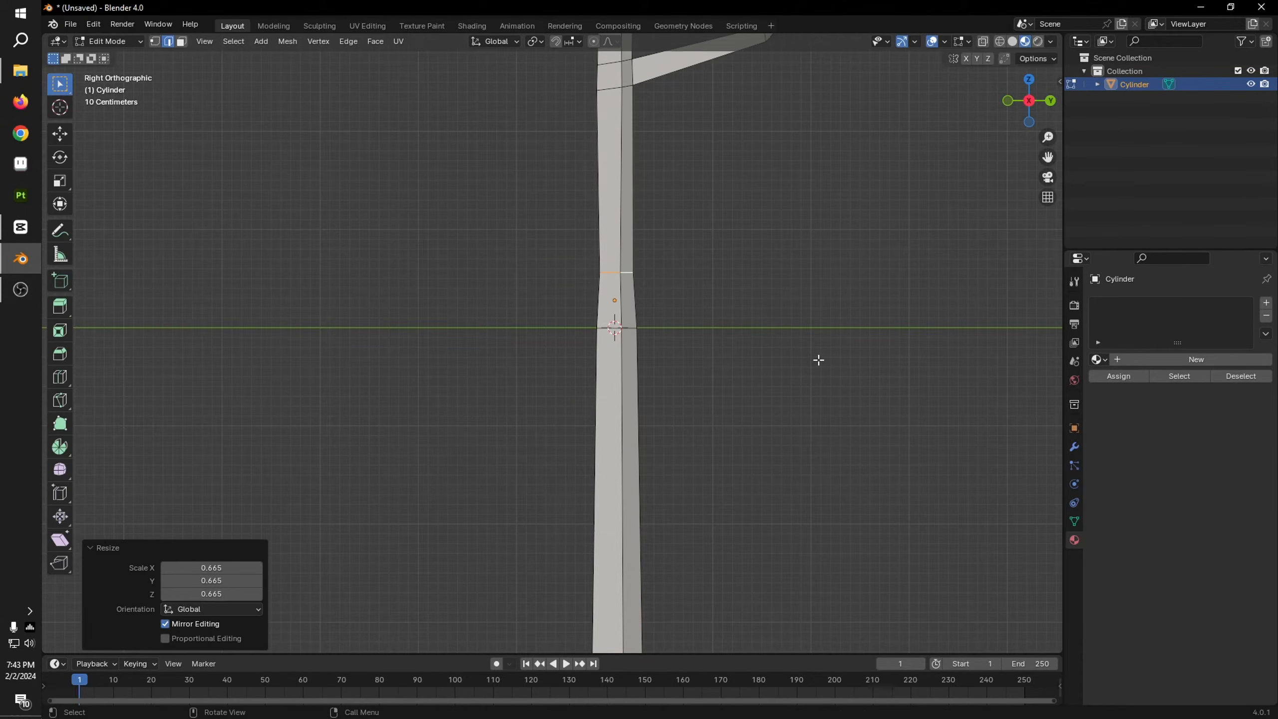
scroll(798, 350, down, 6)
Step: Check the lengthened trunk's taper in Object Mode, from the side and in perspective
key(Tab)
scroll(708, 402, up, 4)
key(Tab)
key(Tab)
click(722, 366)
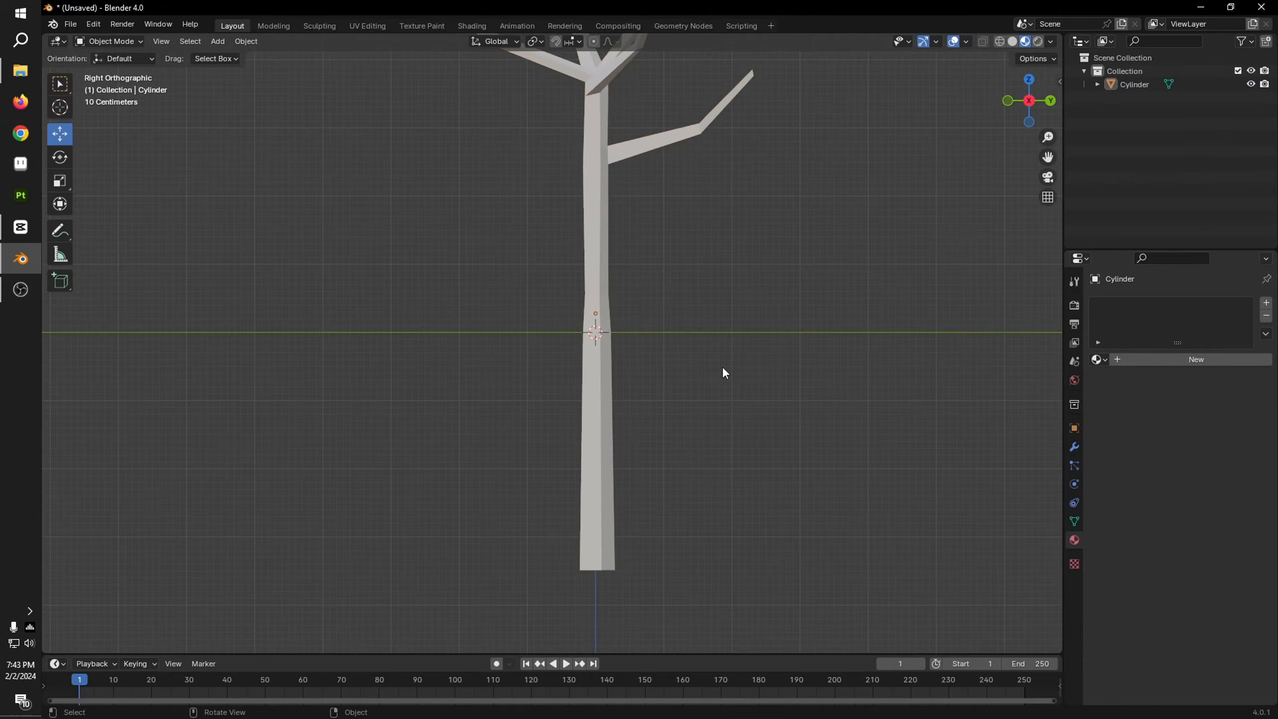
middle_drag(722, 366, 784, 423)
scroll(762, 392, down, 5)
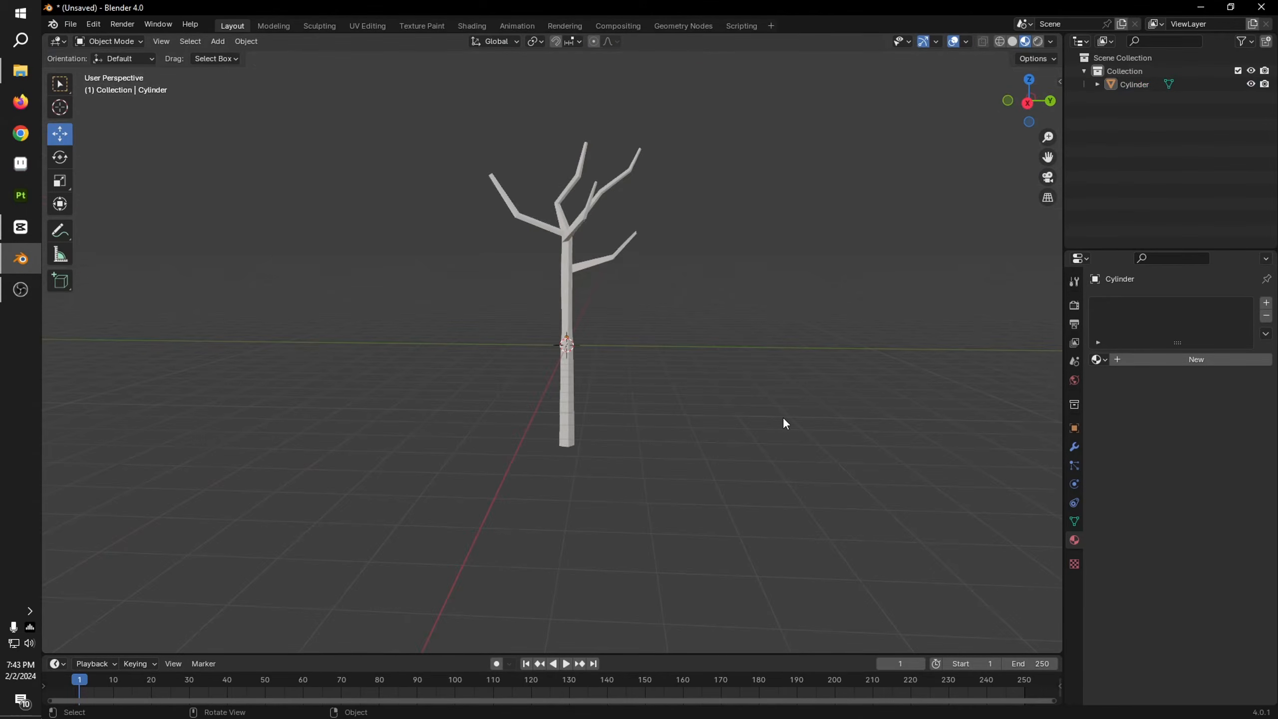
Step: Move the trunk loop above the ground line about -0.114 m in Y and 0.016 m in Z to bend the trunk
key(Tab)
scroll(673, 321, up, 5)
click(1027, 103)
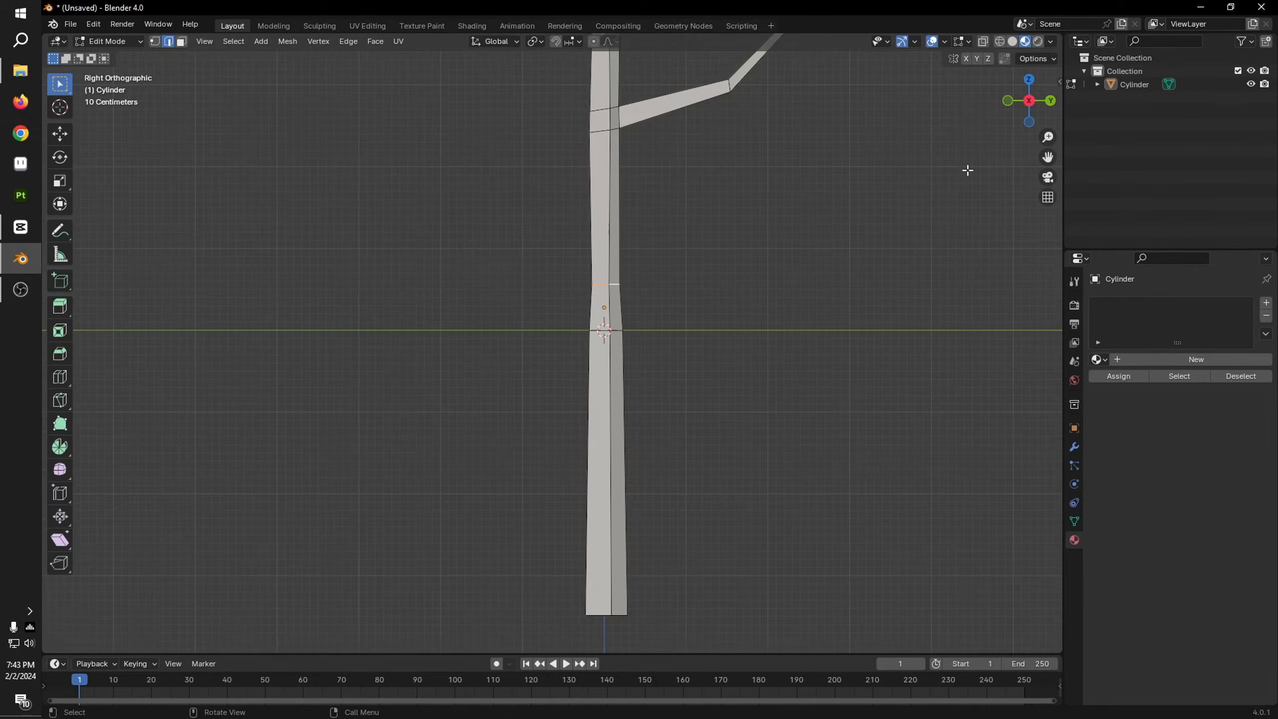
key(g)
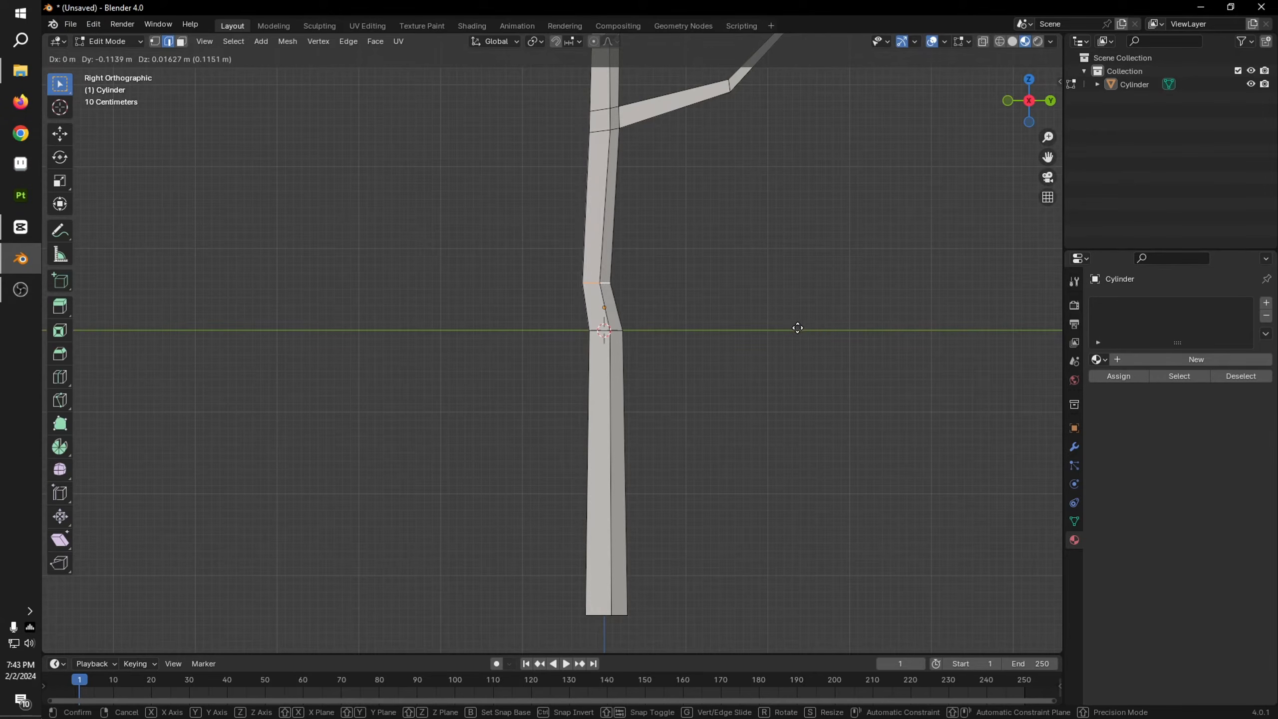
click(795, 331)
Step: Add a loop cut halfway down the trunk's lower section and move it about 0.082 m in Y
scroll(709, 378, up, 3)
shift+middle_drag(704, 375, 697, 338)
key(ctrl+r)
click(654, 518)
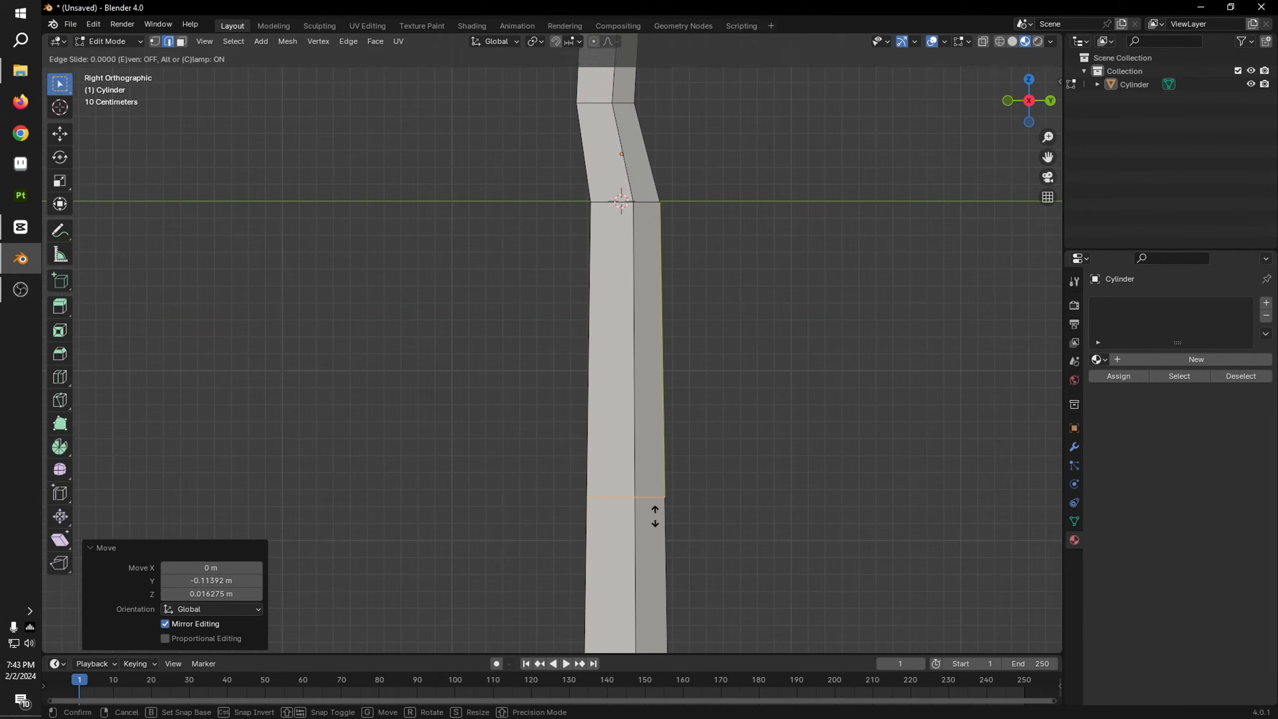
click(654, 517)
key(g)
click(689, 506)
scroll(699, 392, down, 5)
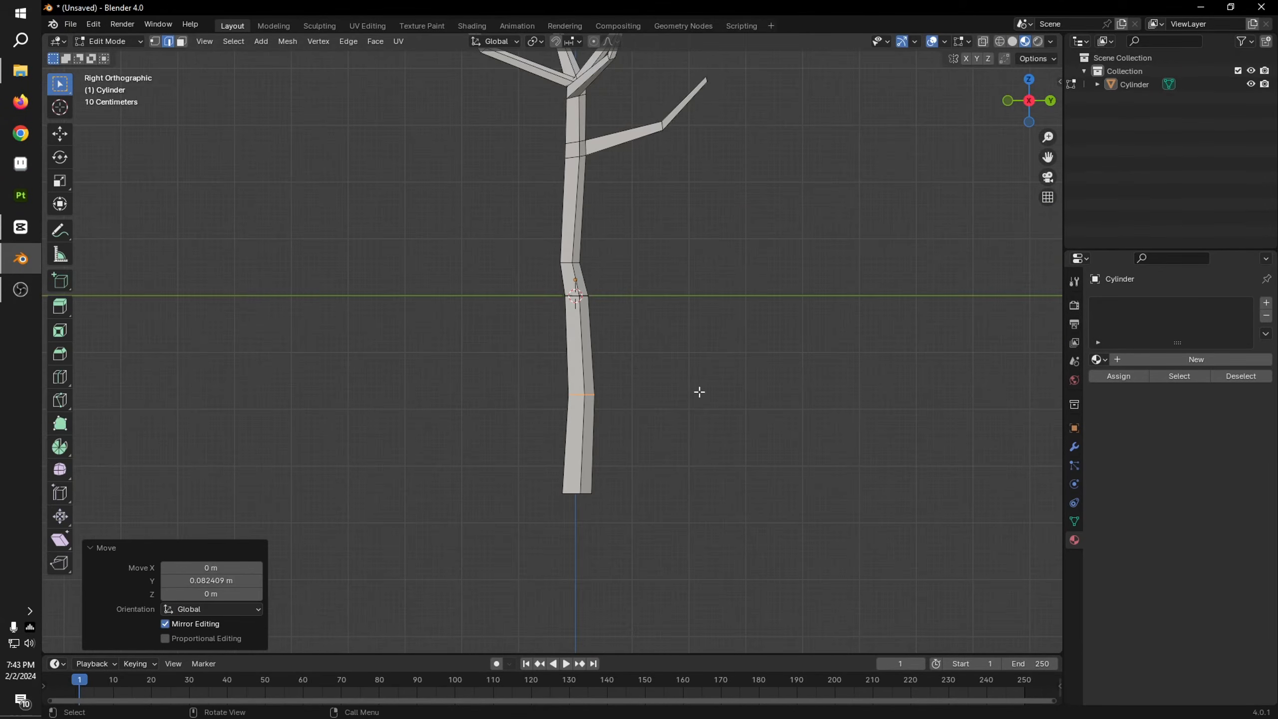
Step: Examine the bent trunk and branches of the whole tree in perspective outside mesh editing
key(Tab)
key(KP_5)
scroll(660, 408, down, 4)
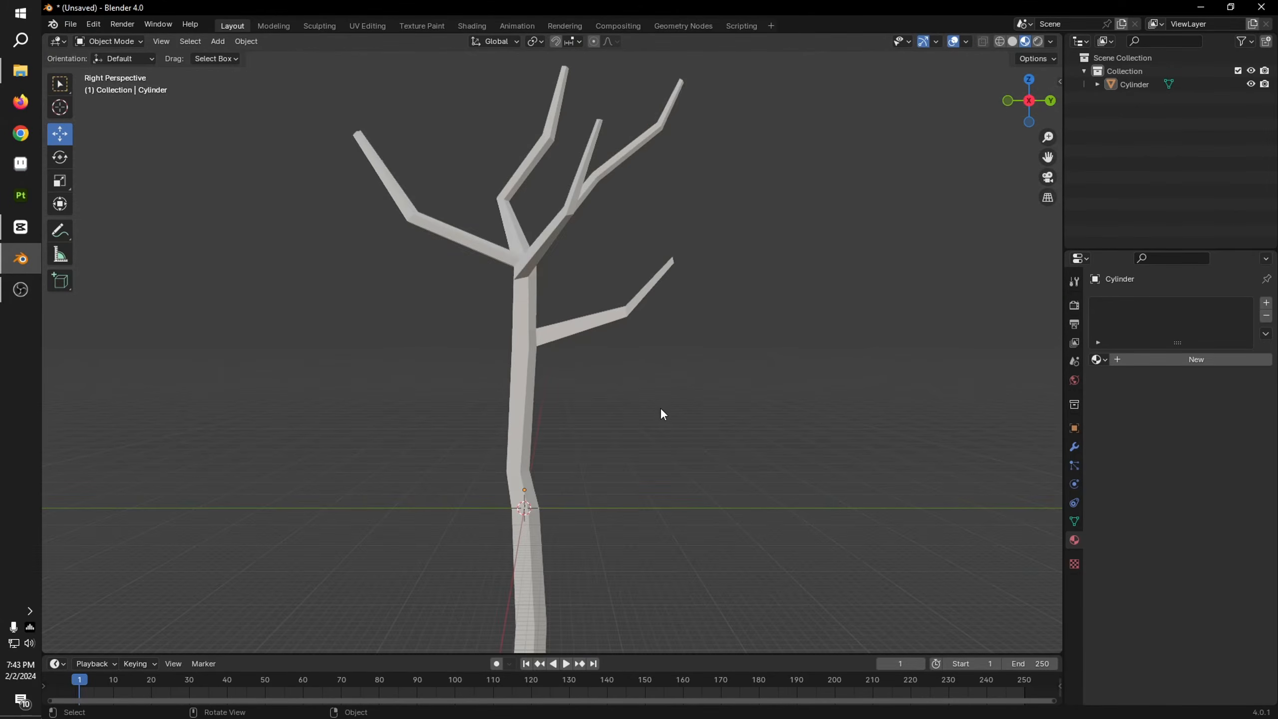
key(Tab)
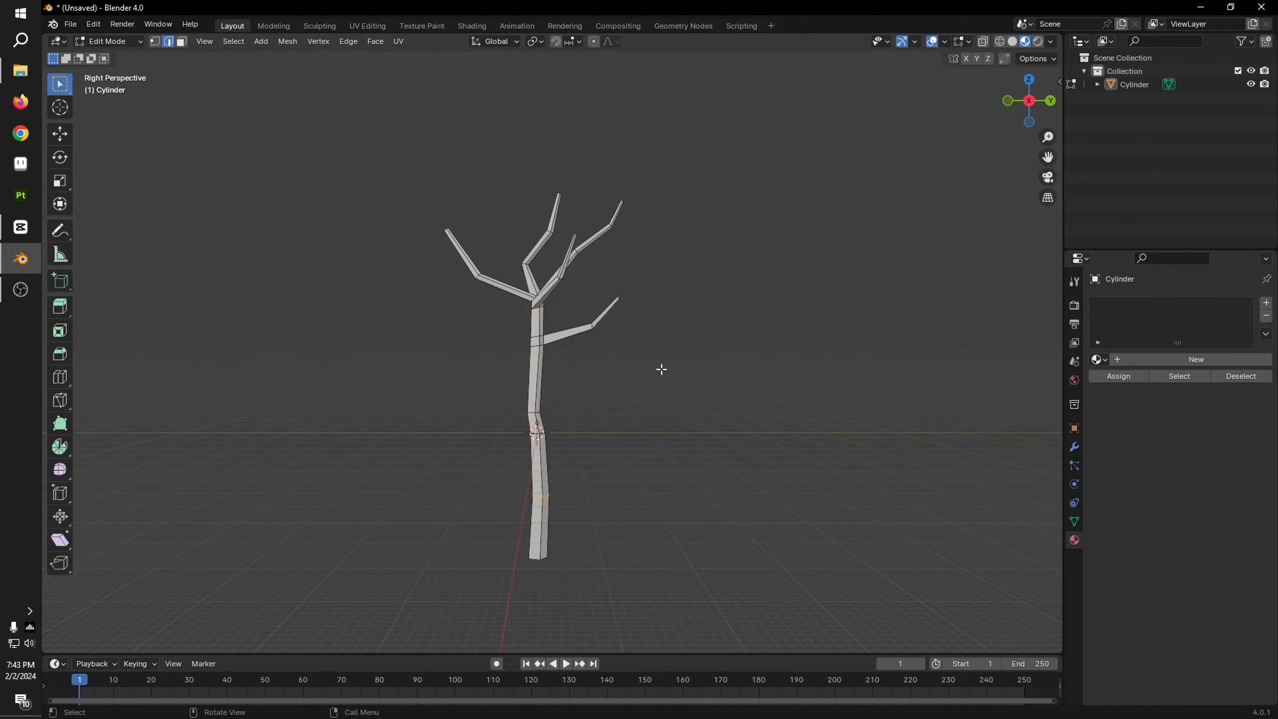
key(Tab)
middle_drag(736, 384, 762, 417)
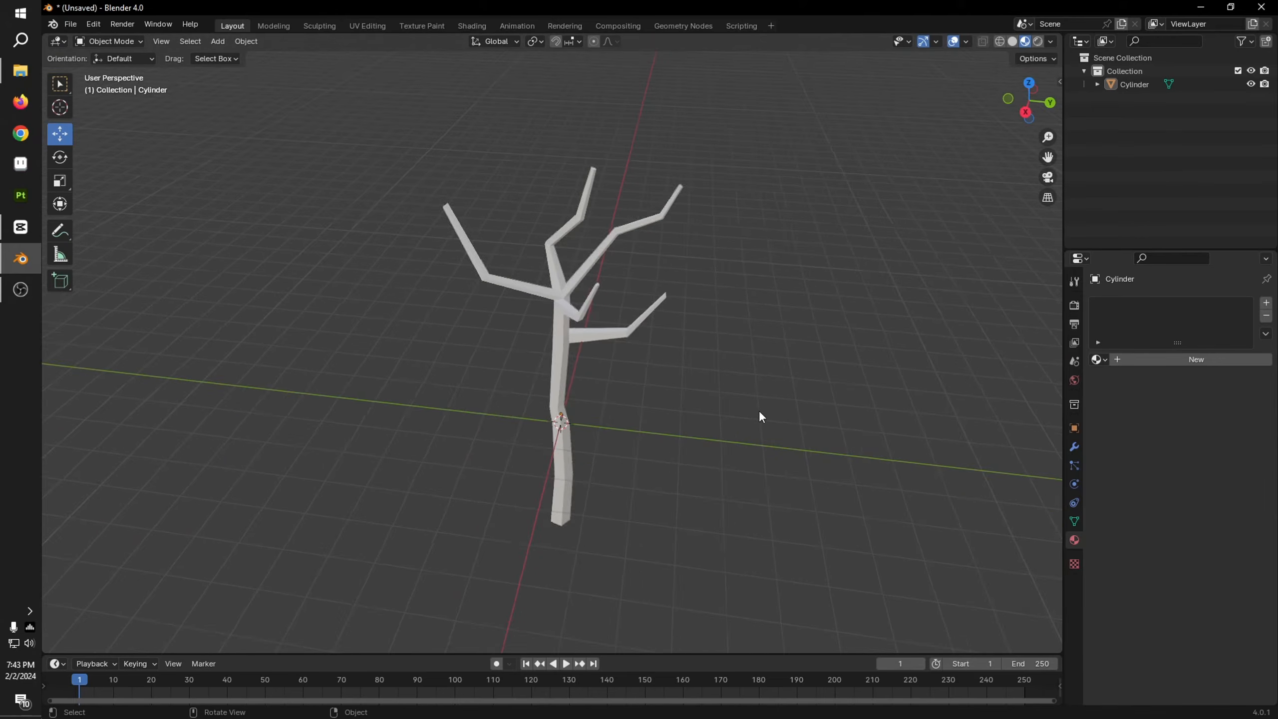
scroll(762, 417, up, 3)
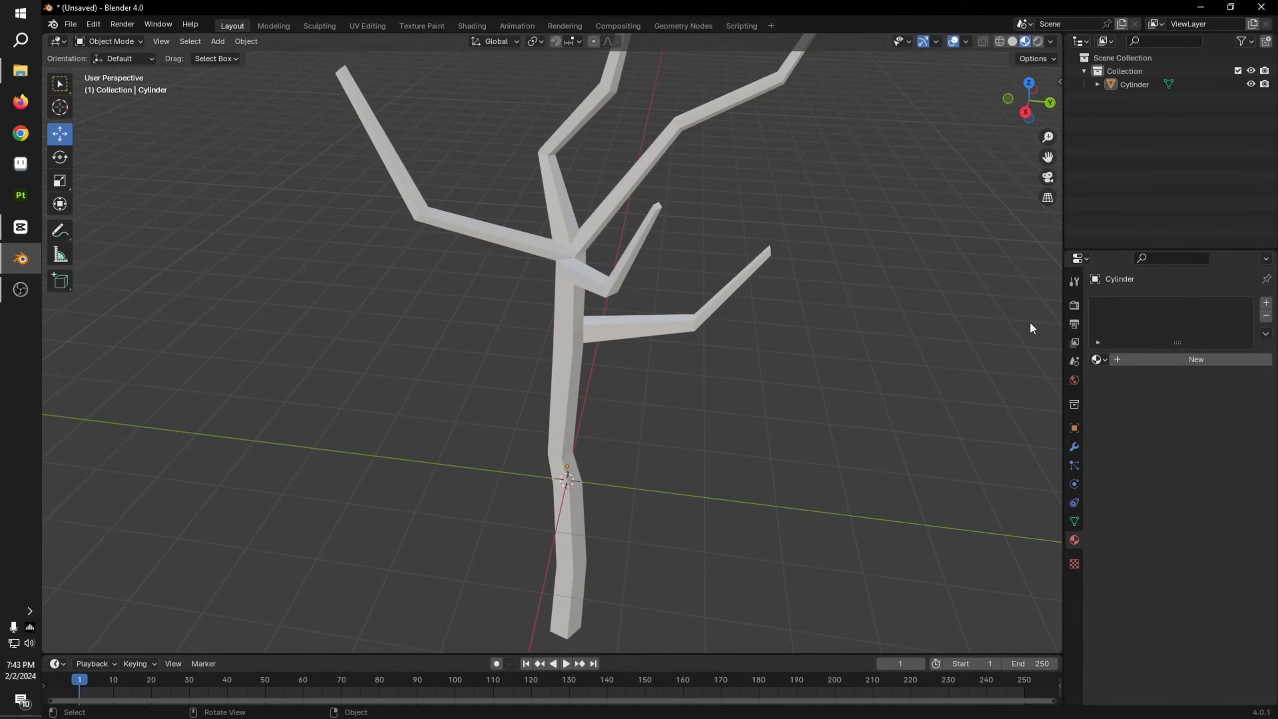
click(694, 324)
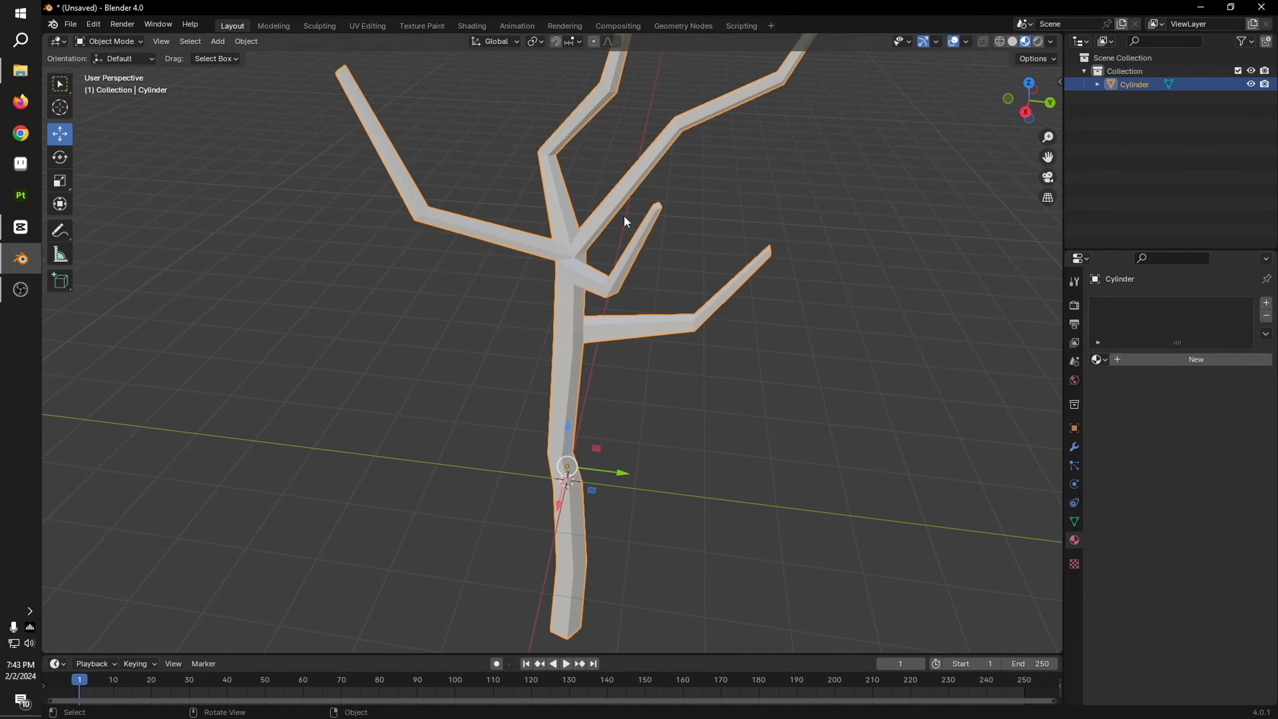
click(654, 342)
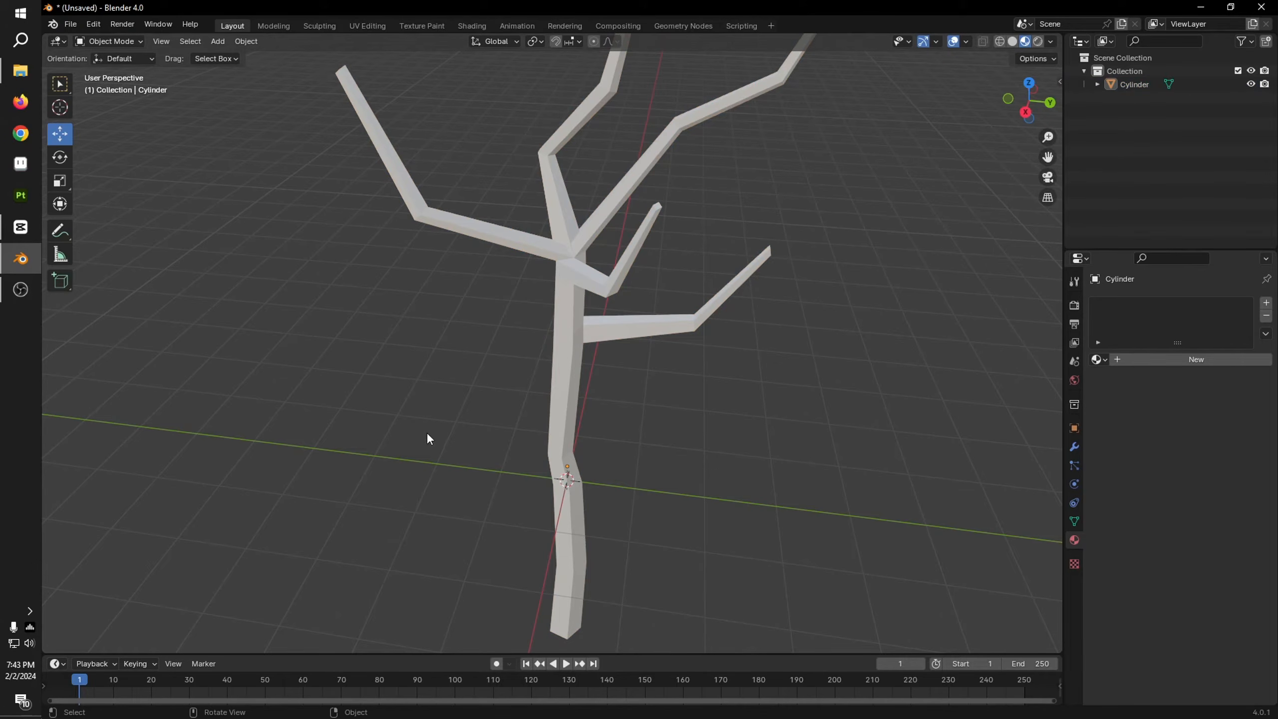
Step: Add a 2 m plane and move it about -3.9 m in Y, clear of the tree
key(shift+a)
mouse_move(405, 431)
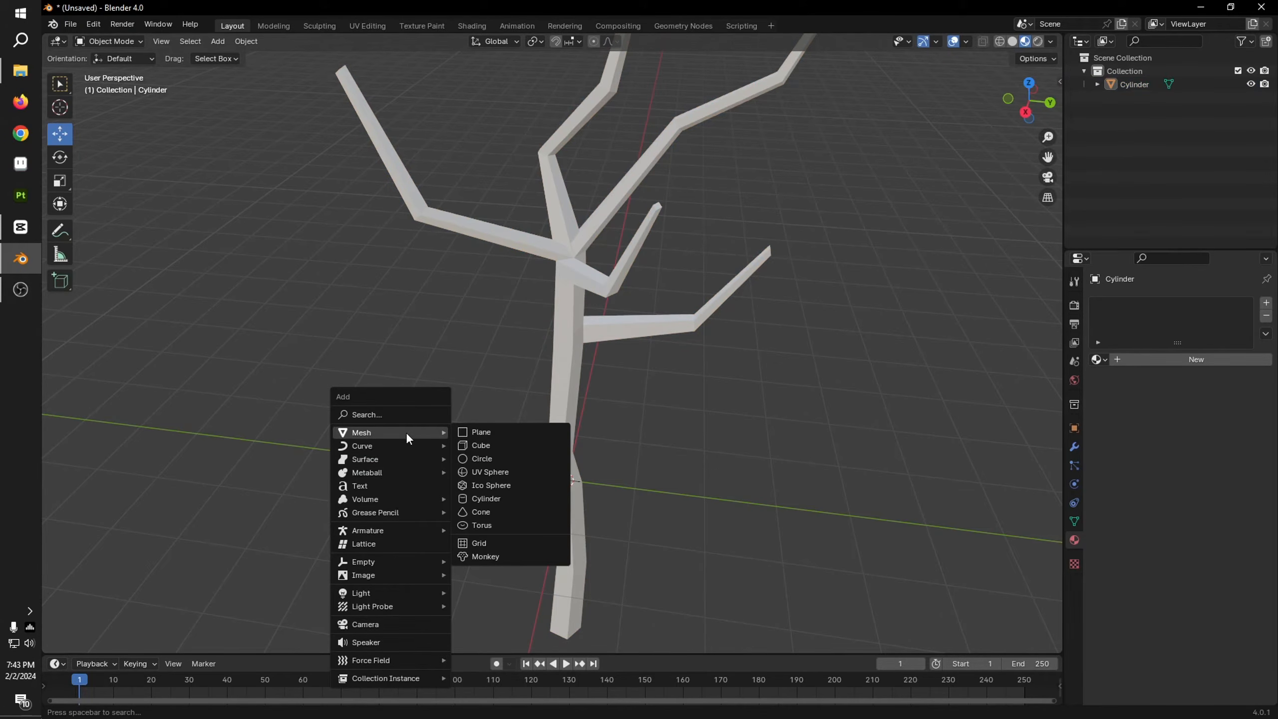
click(491, 434)
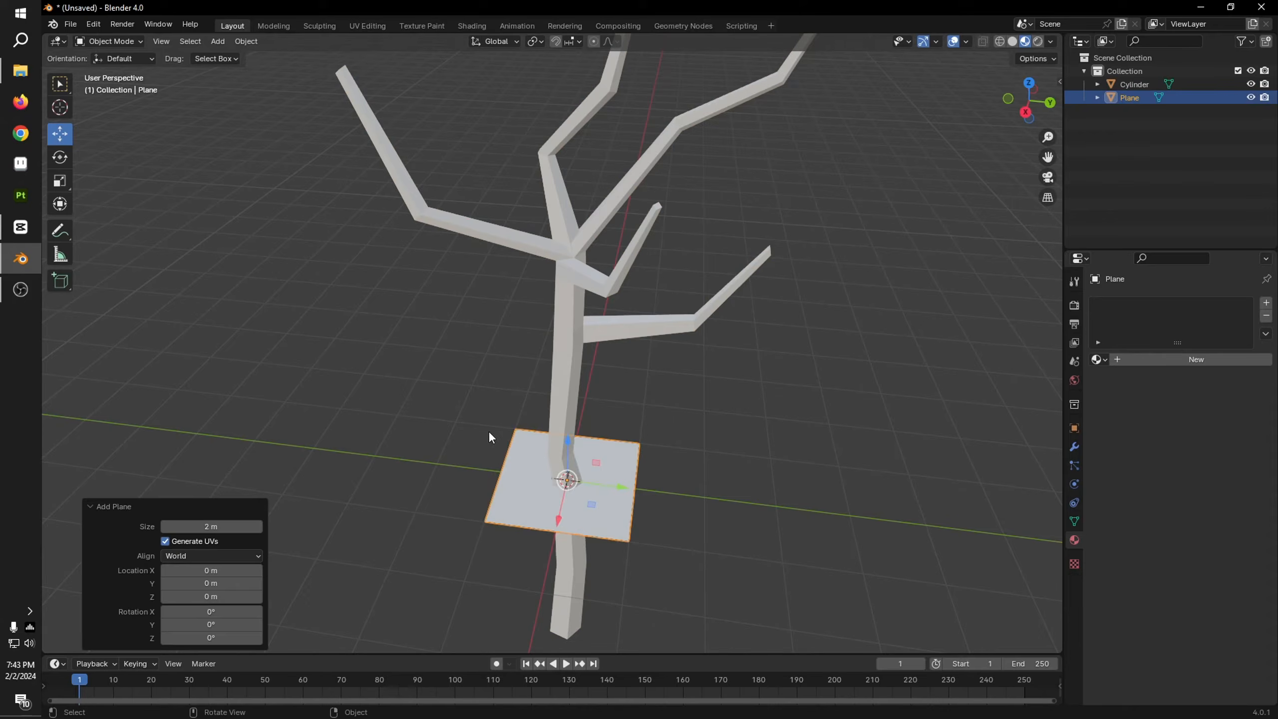
click(1028, 84)
drag(620, 268, 644, 534)
shift+middle_drag(652, 526, 631, 344)
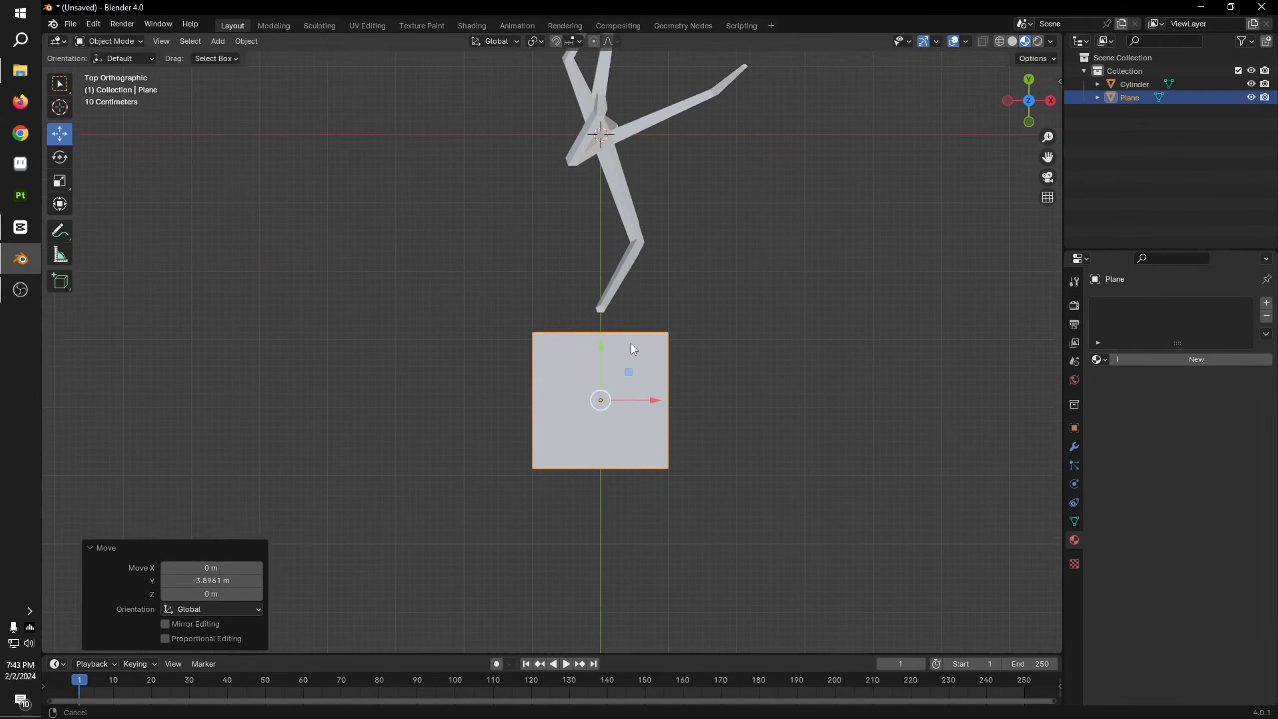
Step: Scale the plane to 1.722 in Y, then scale the whole plane uniformly to 0.566
scroll(632, 348, up, 3)
shift+middle_drag(646, 447, 634, 411)
click(60, 181)
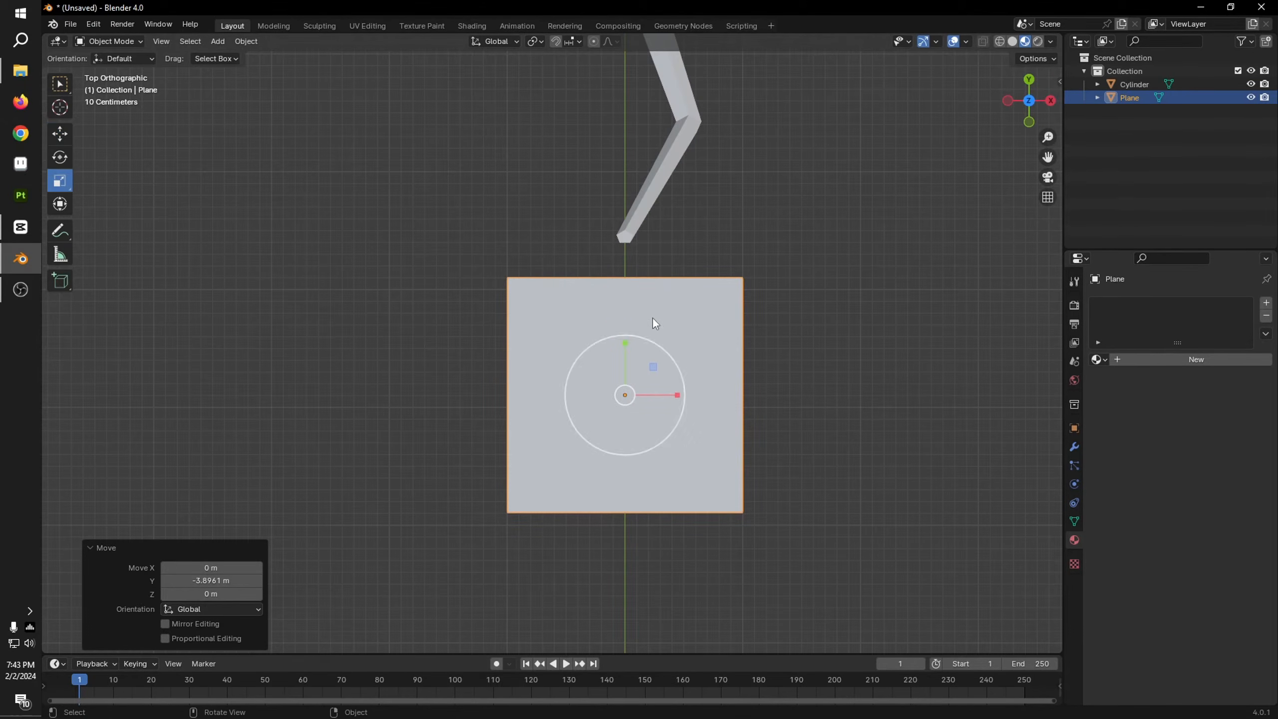
drag(626, 344, 635, 304)
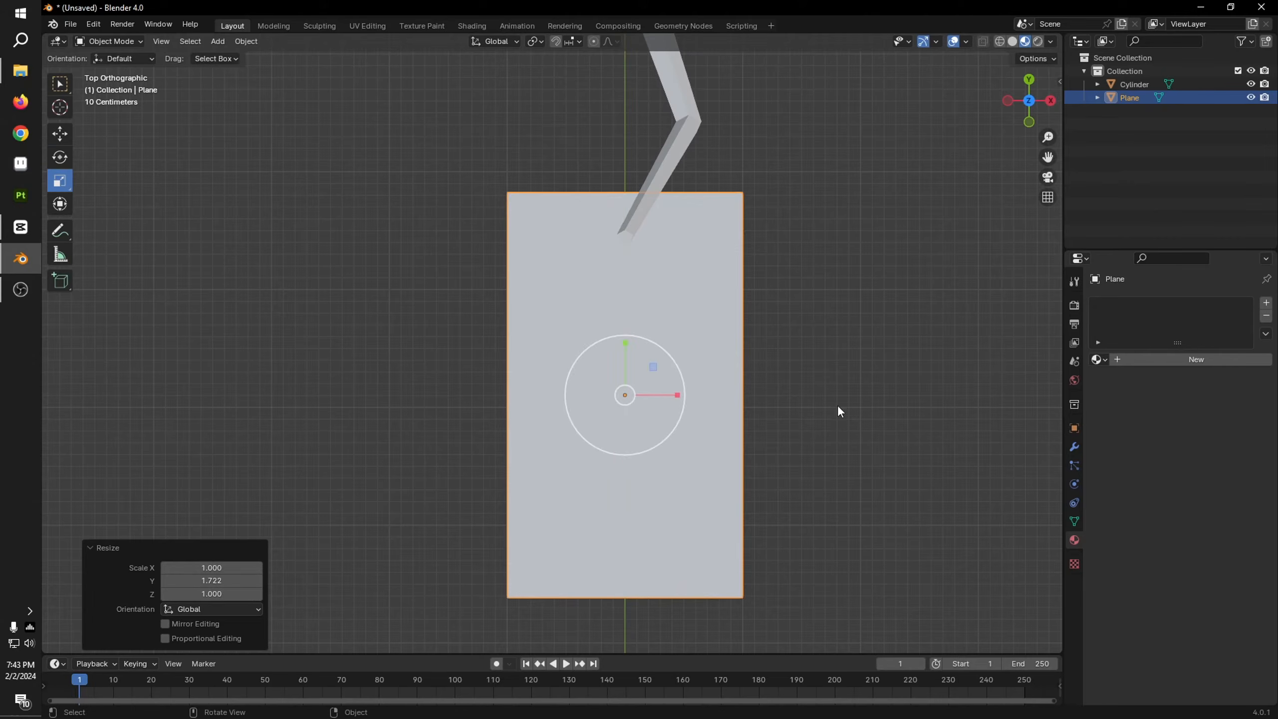
key(s)
click(748, 393)
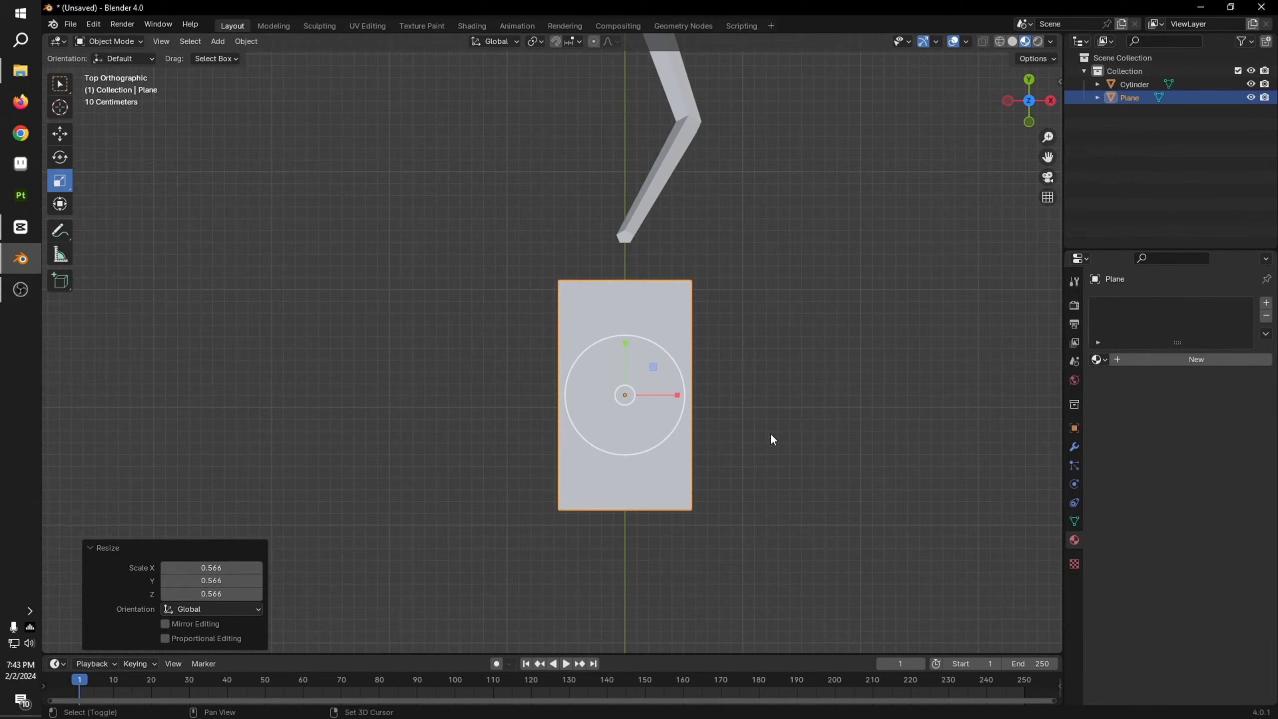
shift+middle_drag(797, 295, 795, 326)
scroll(577, 395, down, 5)
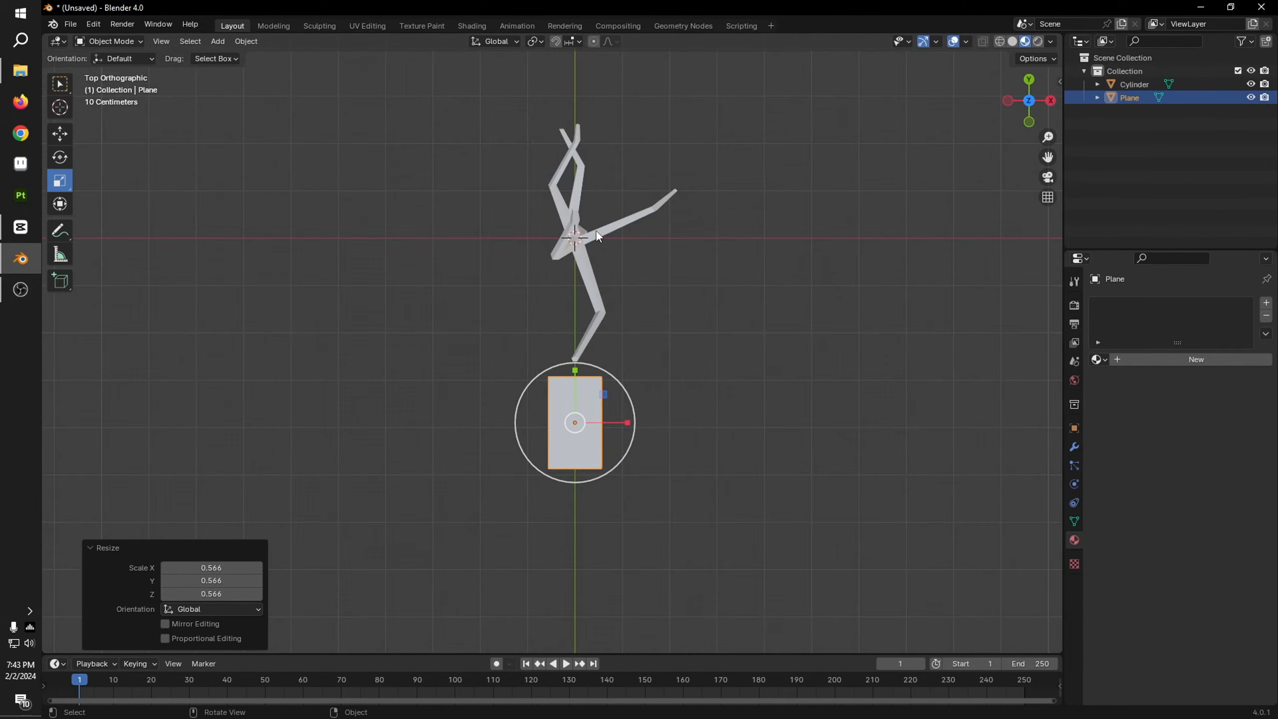
Step: Hide the tree object in the viewport and select the plane
click(640, 209)
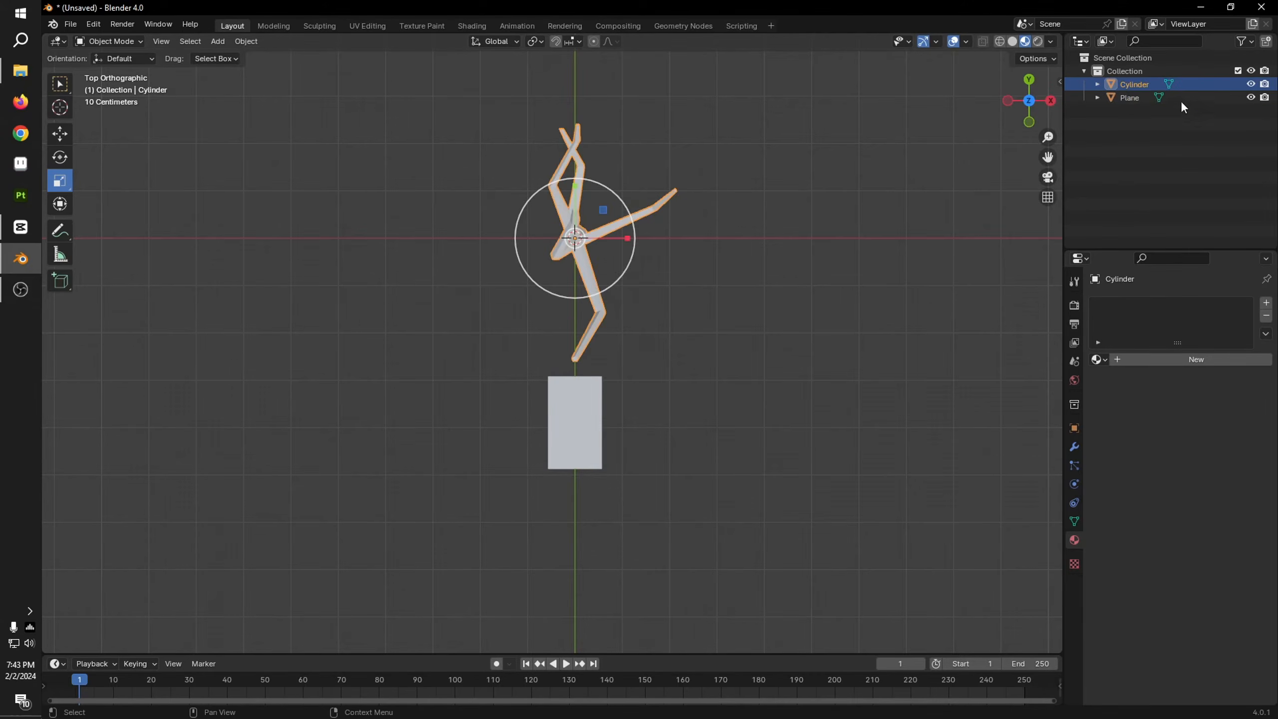
click(1251, 84)
click(601, 408)
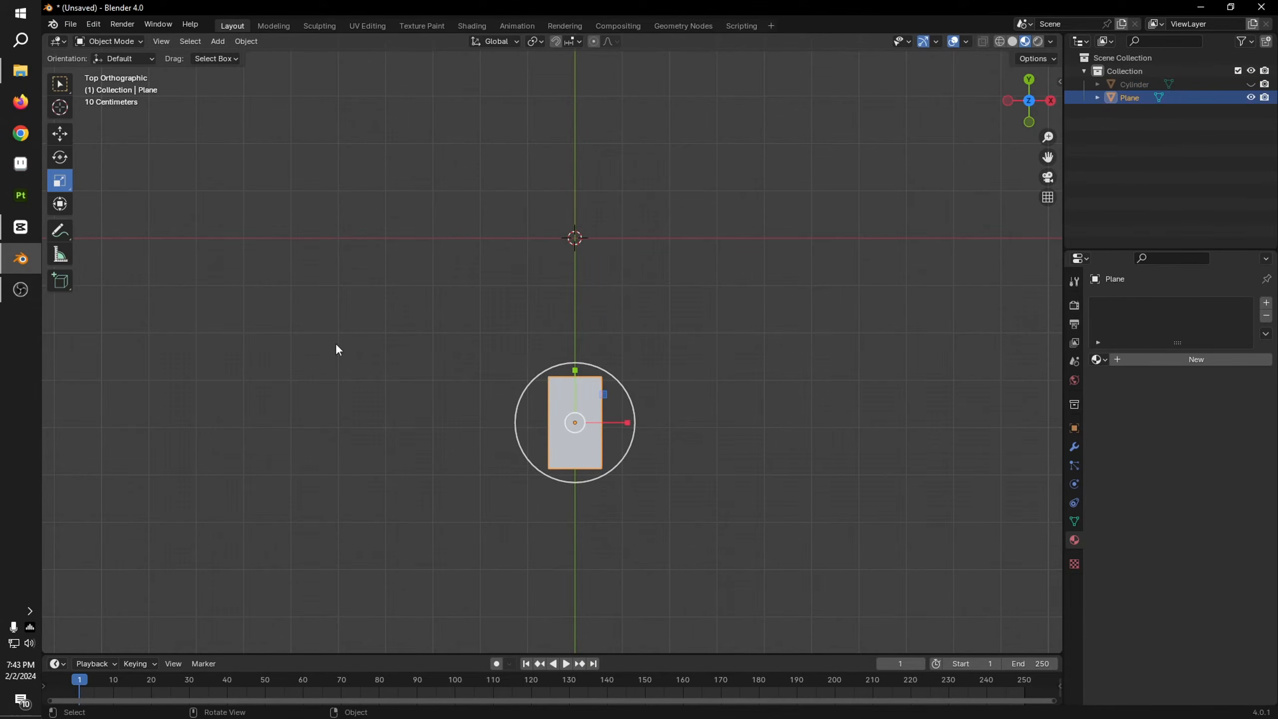
Step: Move the plane along Y until its short lower edge lies on the X axis at the world origin
click(64, 139)
scroll(597, 446, up, 3)
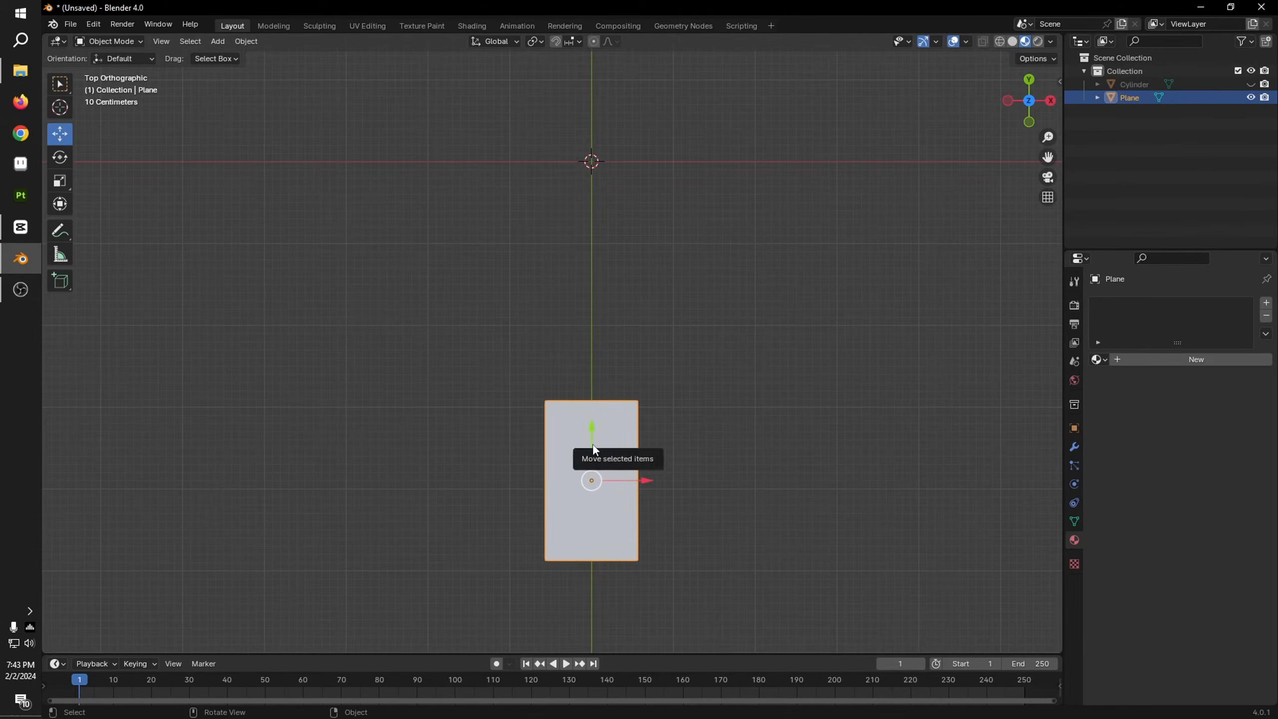
drag(593, 445, 588, 131)
shift+middle_drag(601, 259, 560, 504)
drag(553, 394, 560, 285)
scroll(582, 482, up, 5)
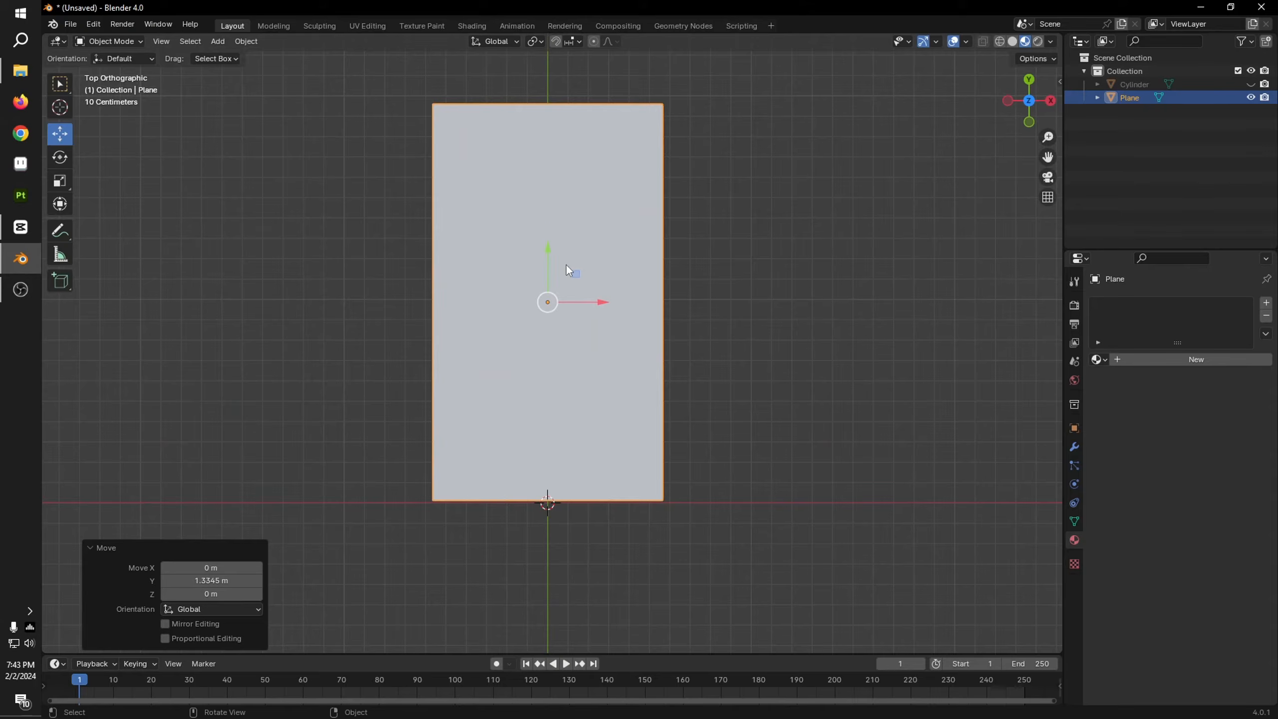
drag(552, 258, 552, 259)
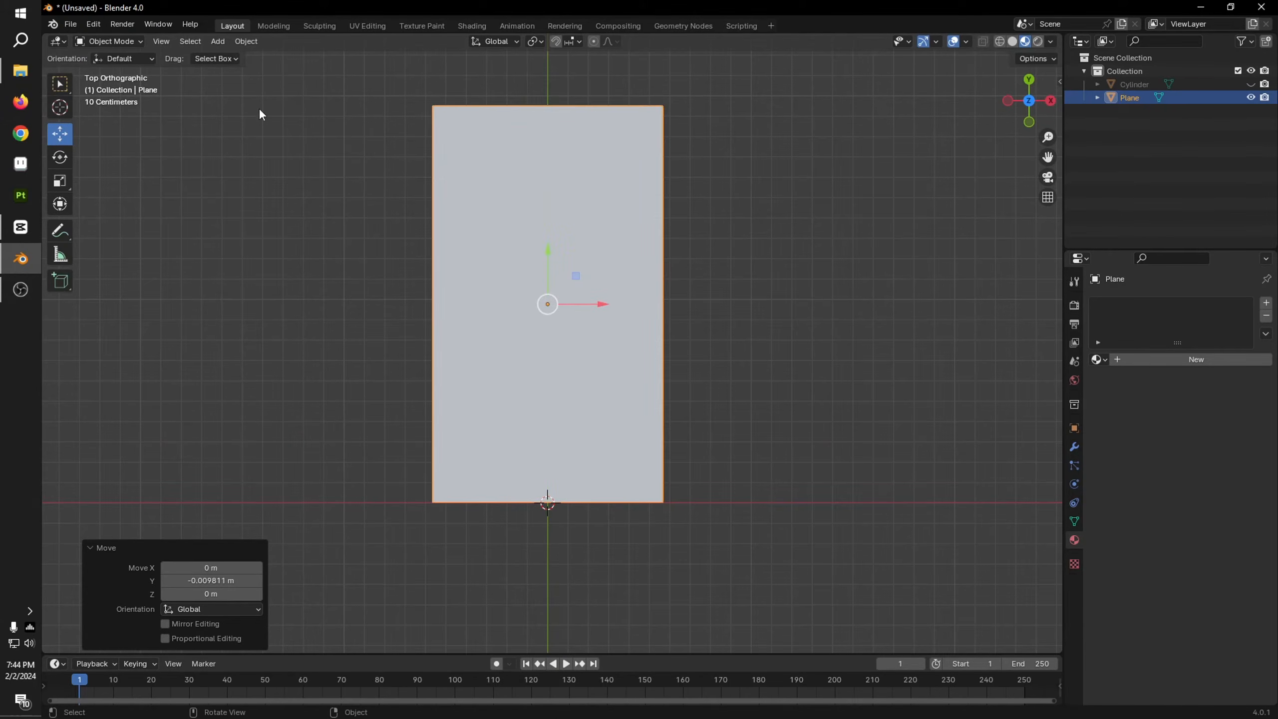
Step: Set the plane's origin to the 3D cursor at the middle of its short edge
click(246, 42)
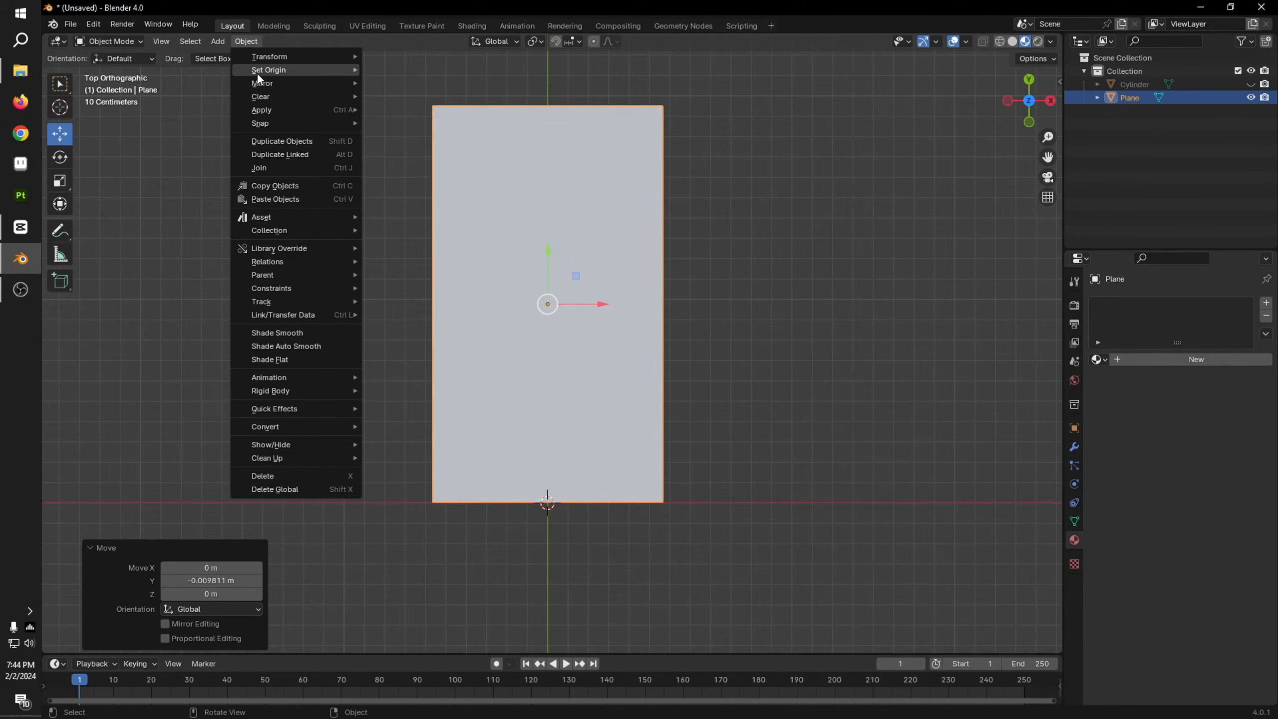
mouse_move(258, 72)
click(439, 100)
middle_drag(927, 468, 785, 498)
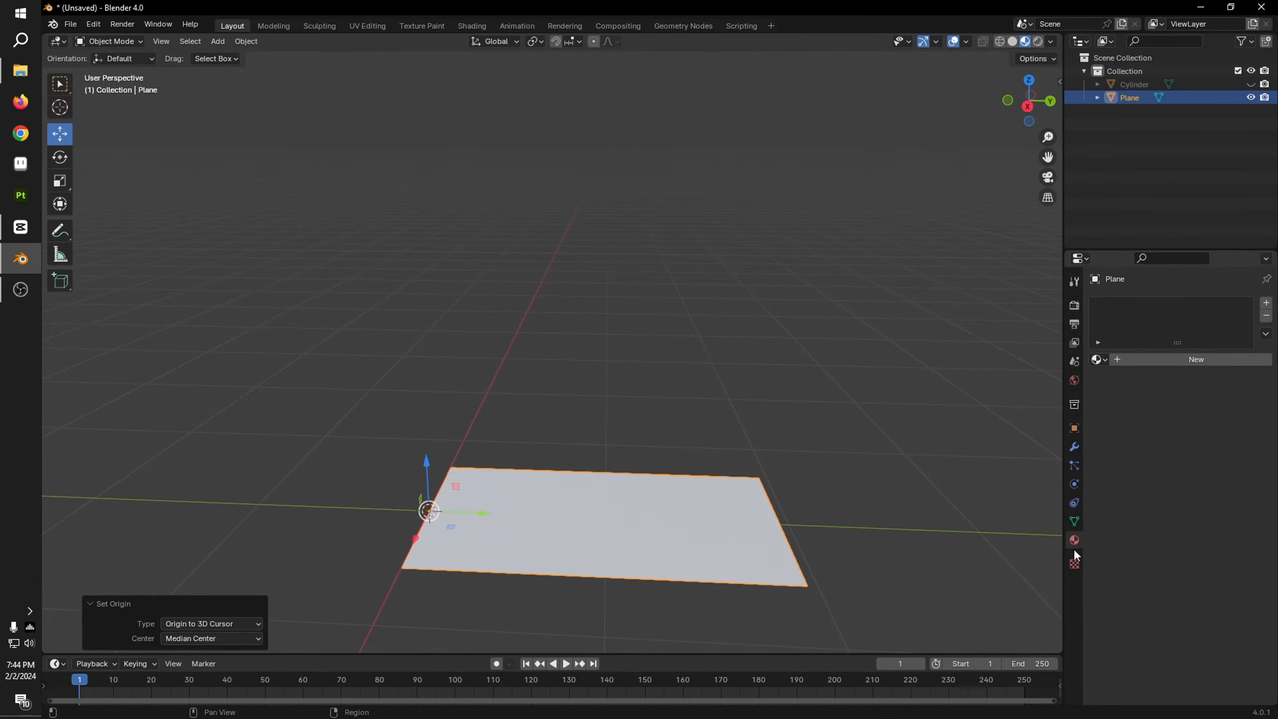
Step: Add a Solidify modifier with a near-zero thickness to the plane and apply it
click(1075, 445)
click(1160, 302)
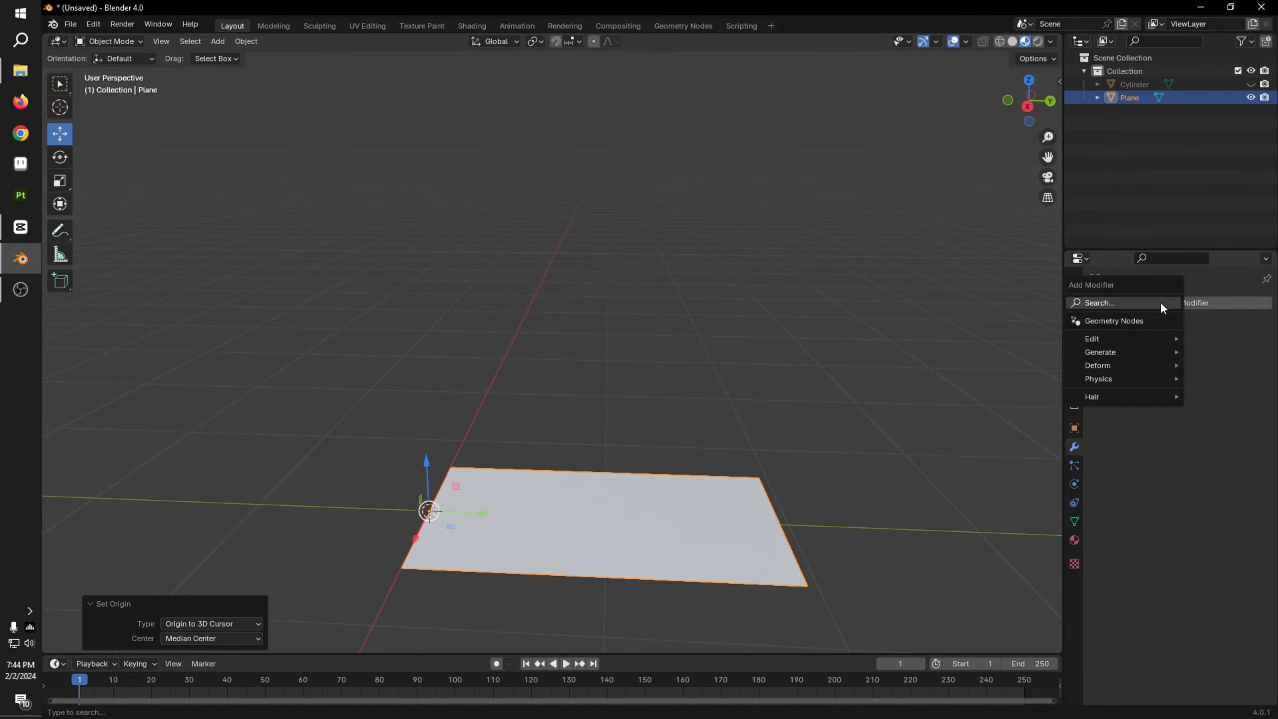
click(1120, 303)
click(994, 327)
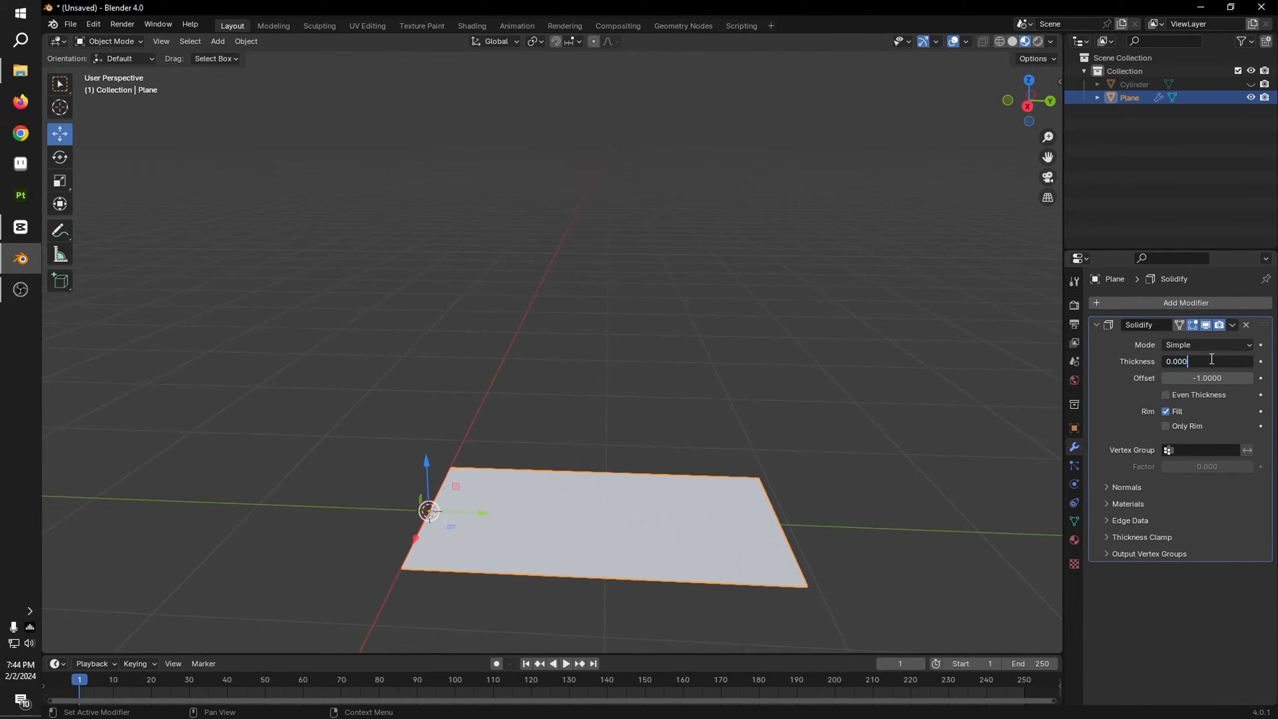
key(Return)
click(1232, 325)
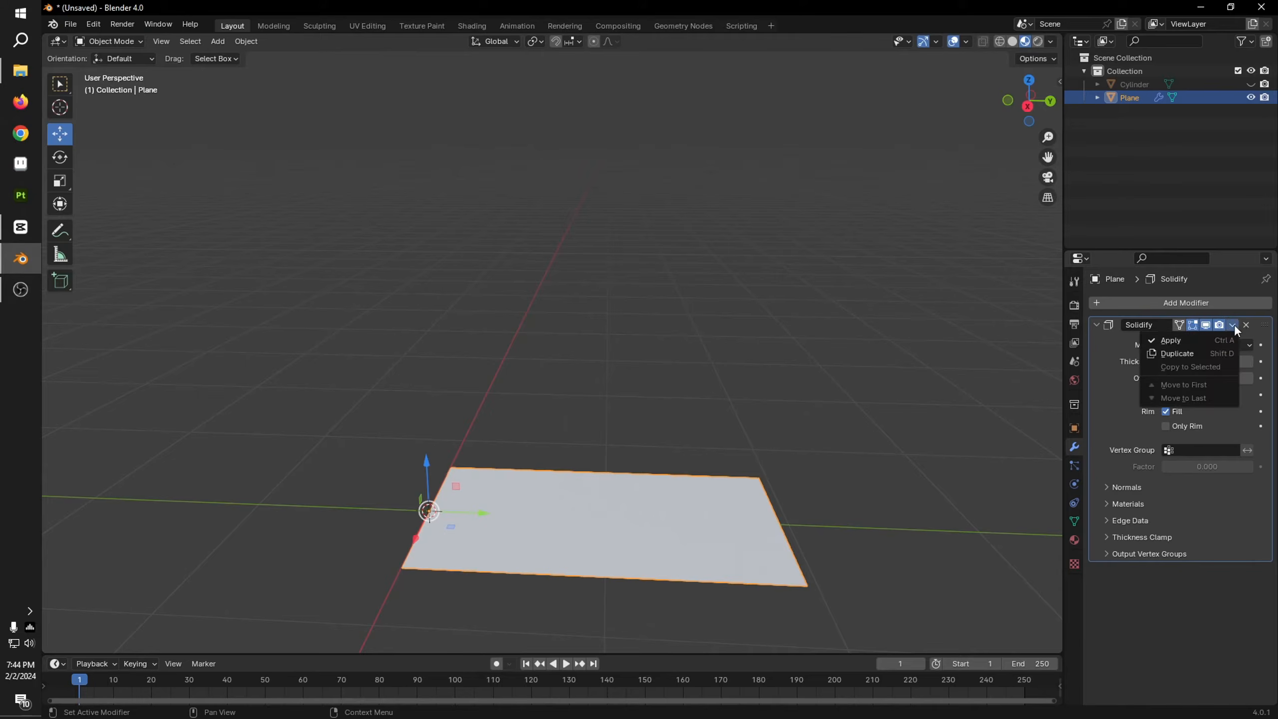
click(1180, 339)
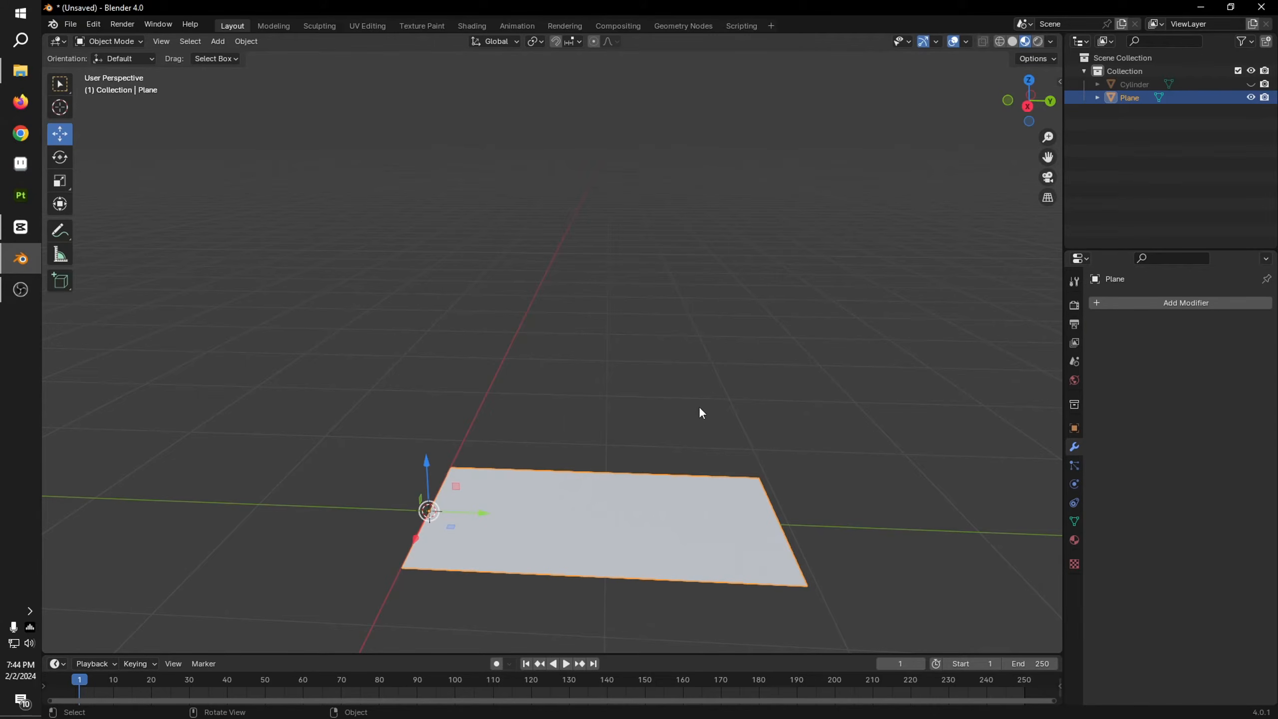
Step: Create a new material named leaf for the plane and use an Image Texture as its base color
click(1074, 538)
click(1152, 359)
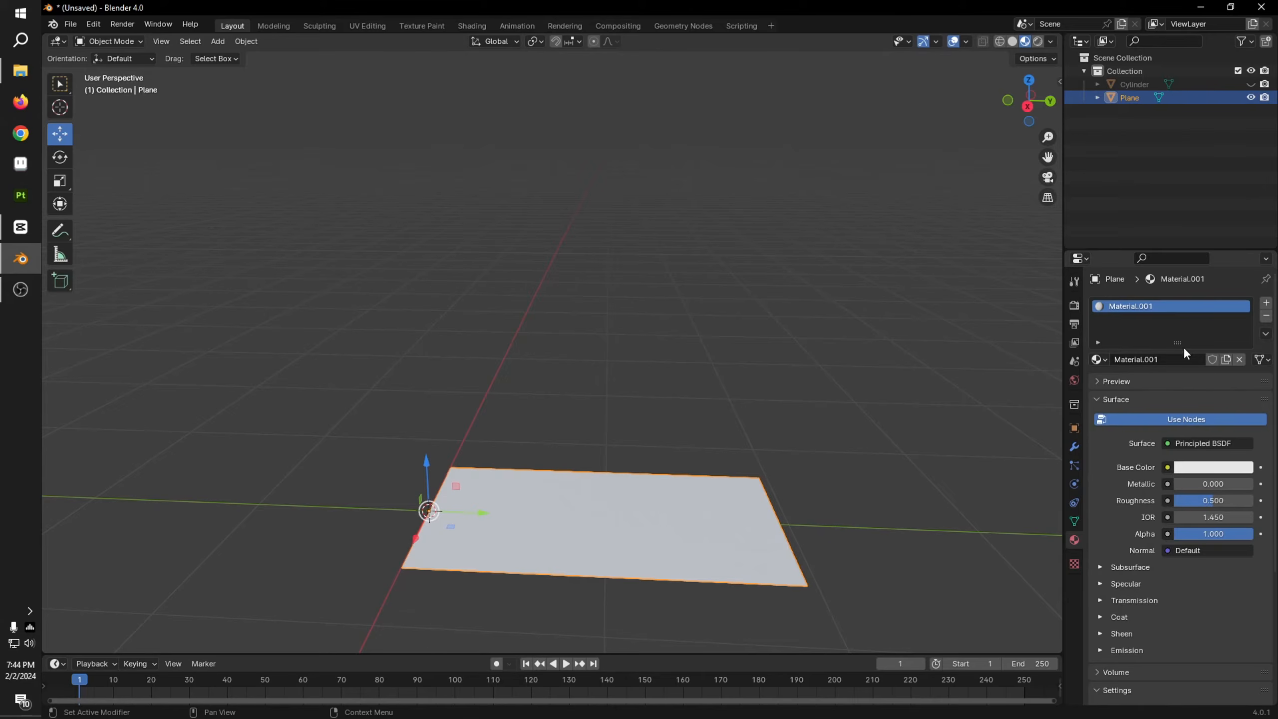
click(1179, 360)
click(1167, 467)
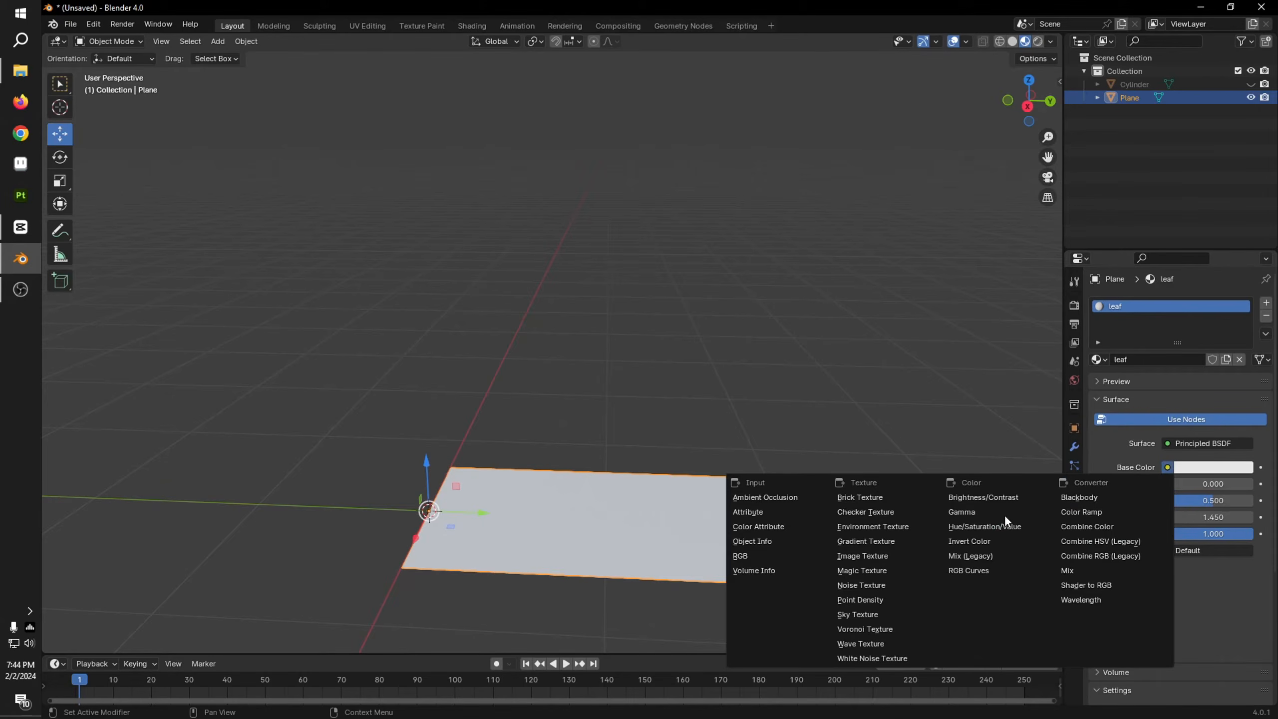
click(857, 556)
Step: Load TCom_Branches0025_1_S.png from the Foliage PS1 folder as the leaf material's base color image
click(1230, 485)
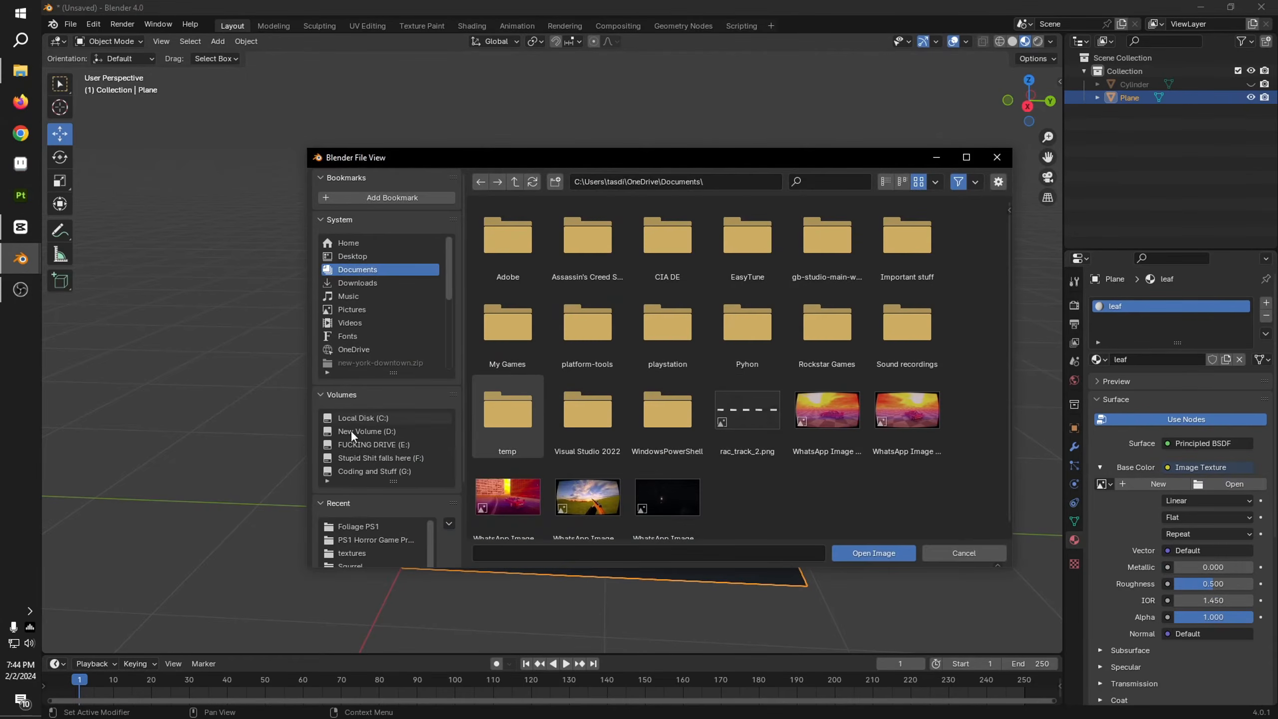
click(376, 527)
scroll(656, 333, down, 5)
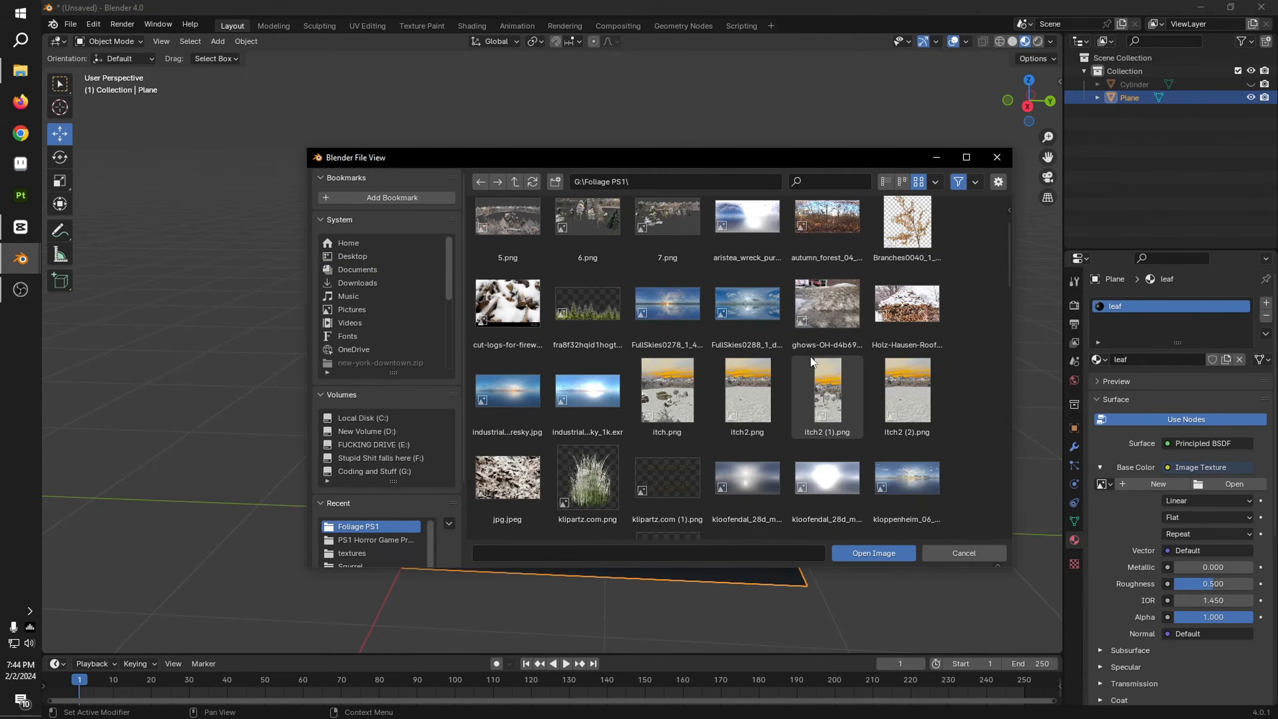
scroll(812, 365, down, 3)
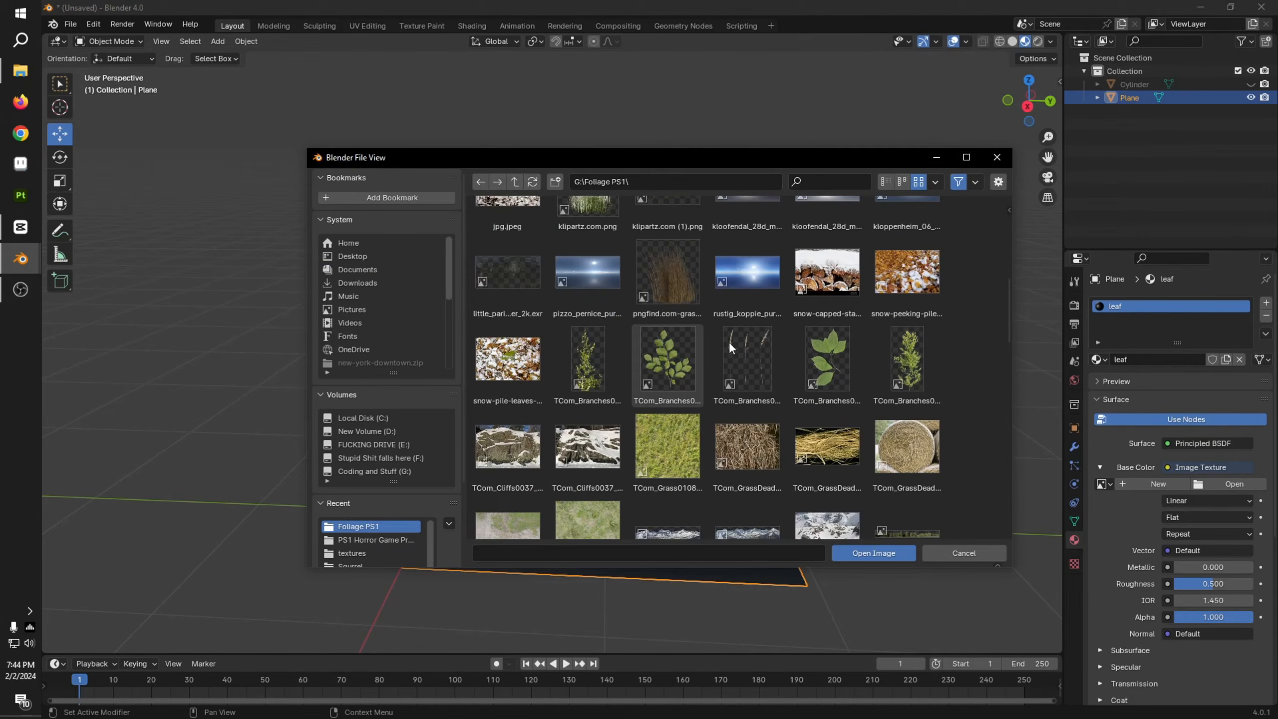
double_click(682, 360)
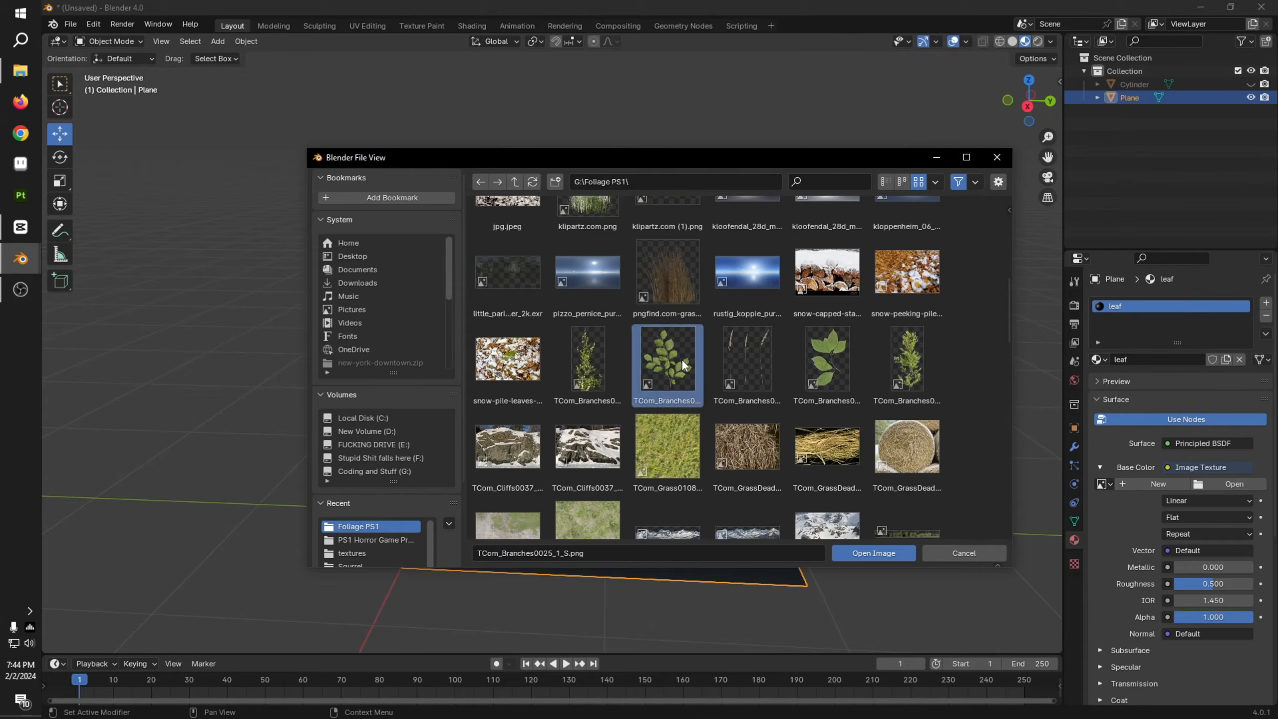
middle_drag(675, 351, 795, 476)
scroll(671, 412, up, 3)
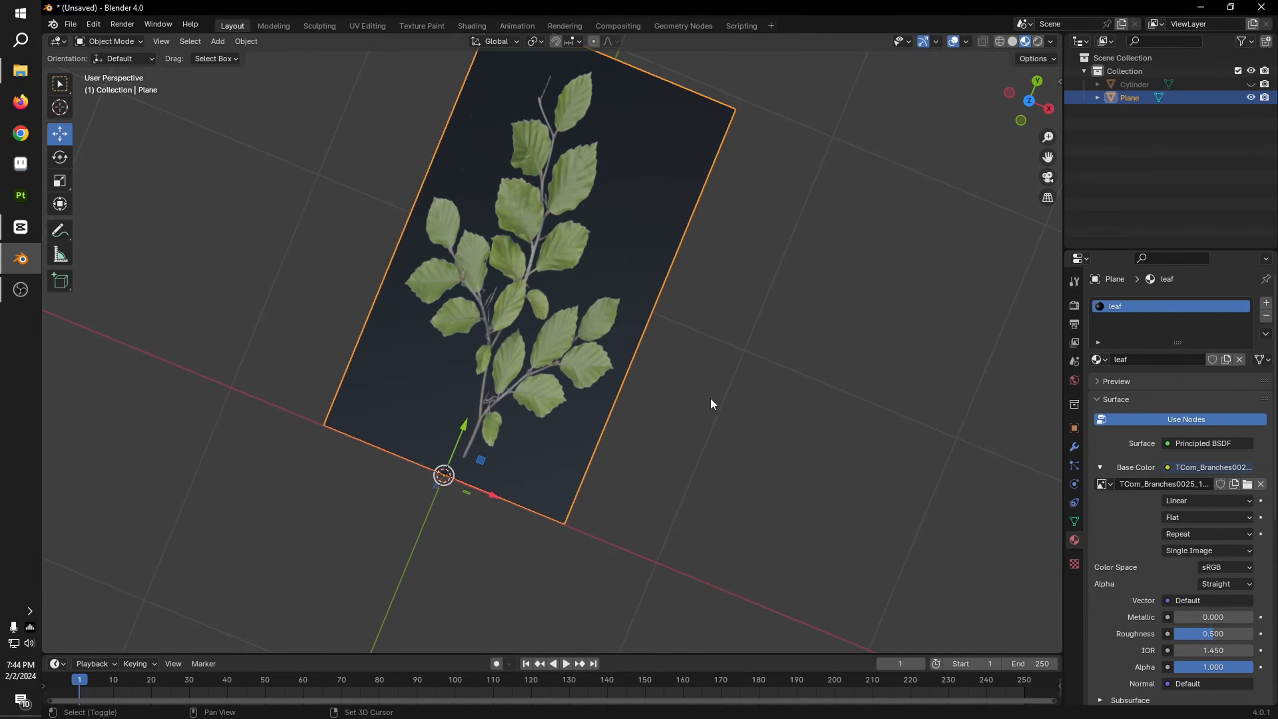
Step: In top view, adjust the plane's proportions to suit the branch image and scale it uniformly to 0.543
click(1029, 101)
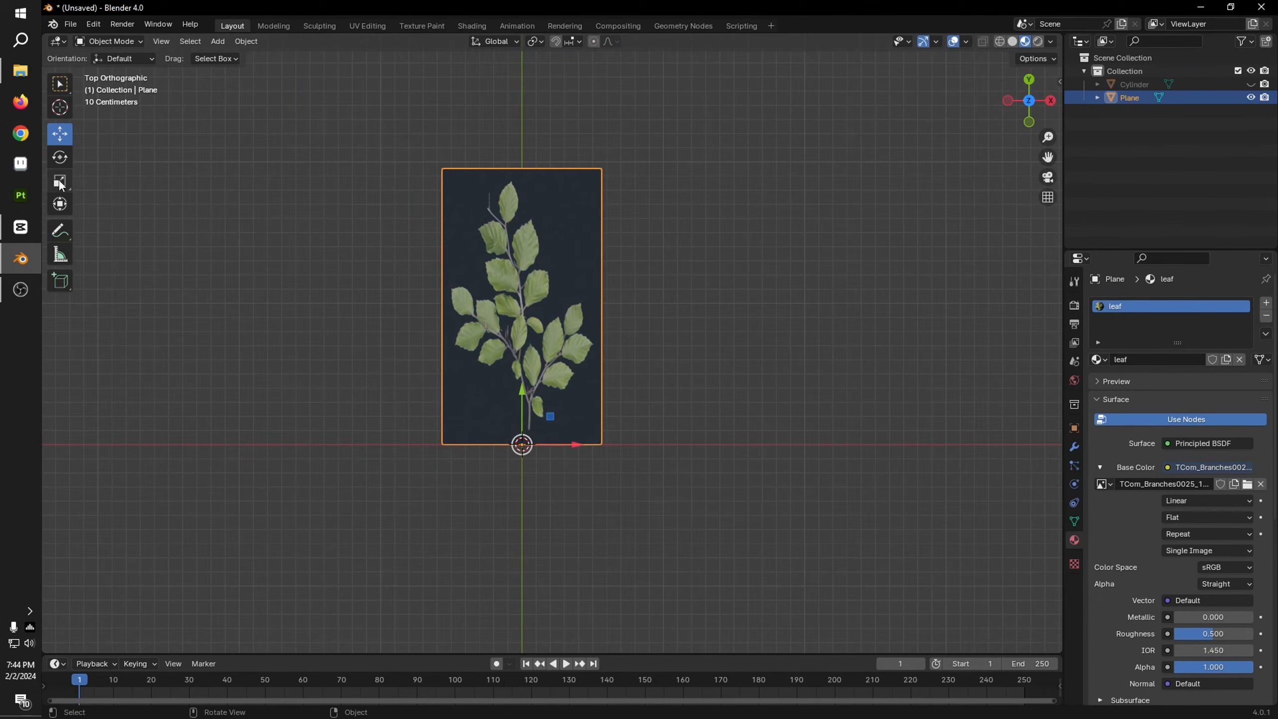
click(60, 184)
mouse_move(570, 443)
mouse_down()
mouse_move(597, 447)
mouse_move(554, 454)
mouse_up()
key(ctrl+z)
scroll(561, 391, up, 4)
shift+middle_drag(560, 390, 615, 328)
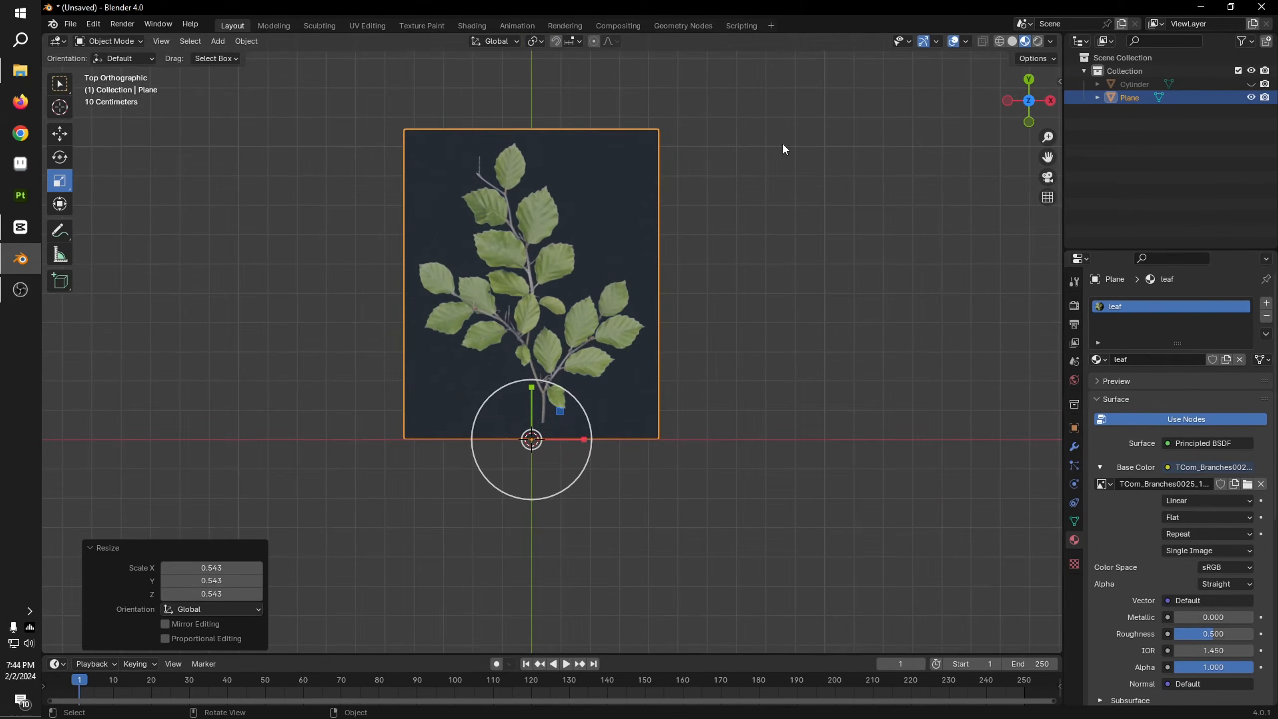
Step: Set both the blend mode and the shadow mode of the leaf material to Alpha Clip
scroll(1196, 633, down, 6)
scroll(1182, 598, down, 6)
click(1190, 541)
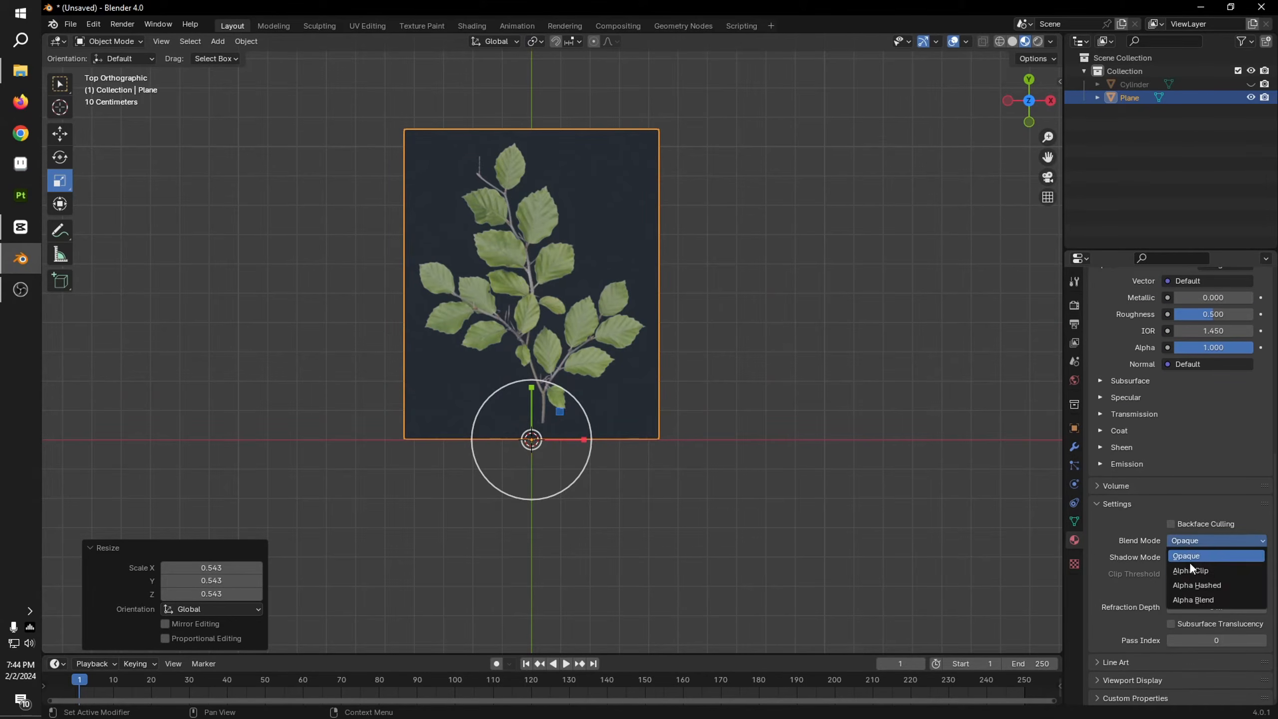
click(1189, 571)
click(1202, 556)
click(1202, 601)
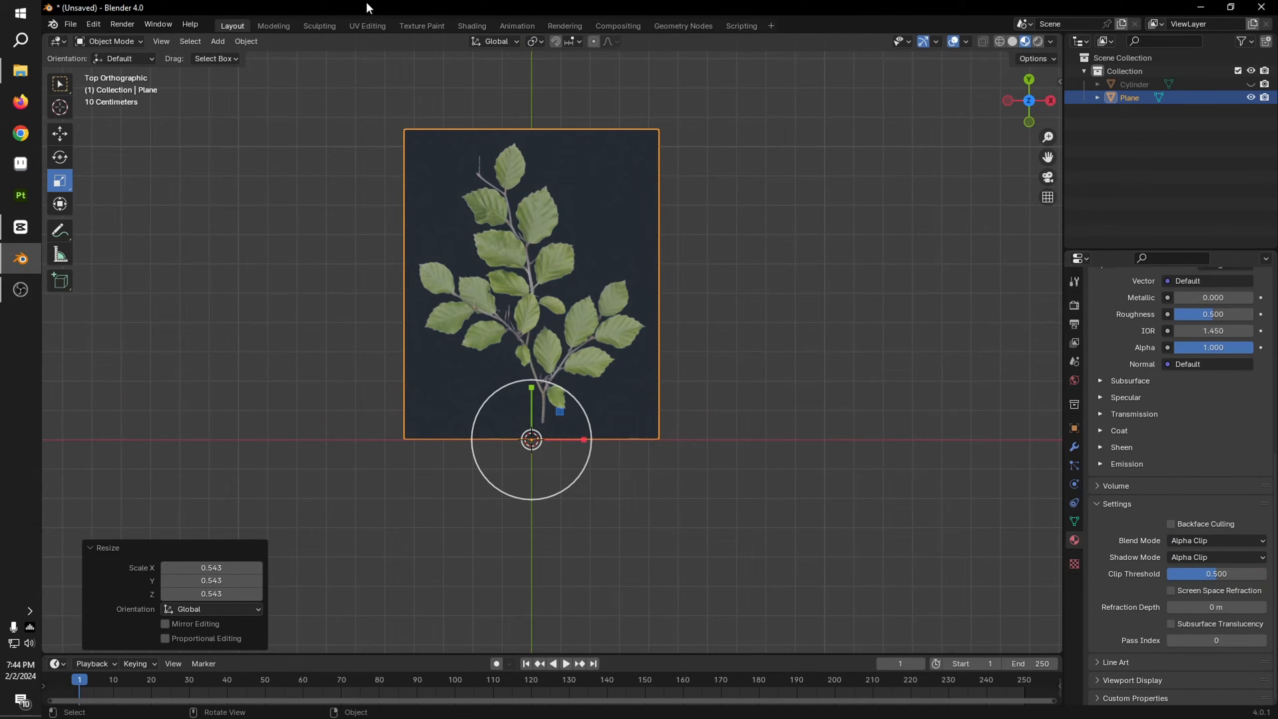
Step: Connect the branch image's Alpha output to the Principled BSDF's Alpha input to cut out the background
click(463, 28)
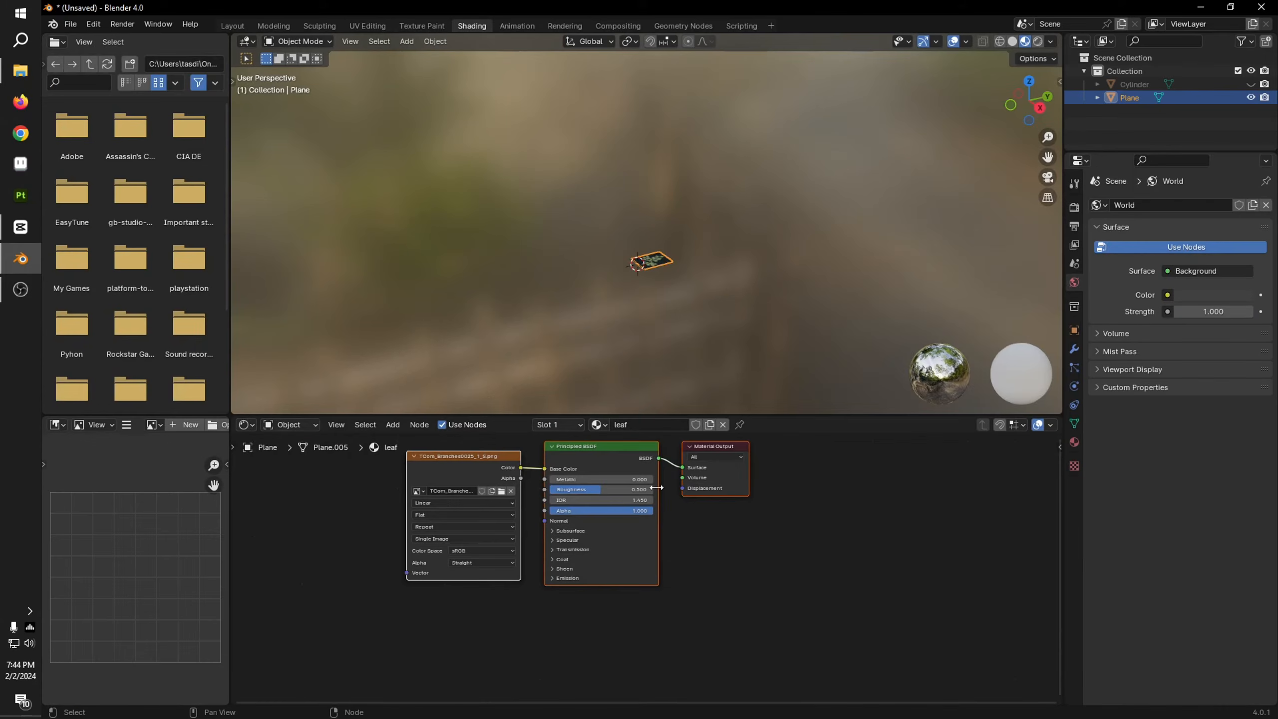
drag(518, 479, 545, 511)
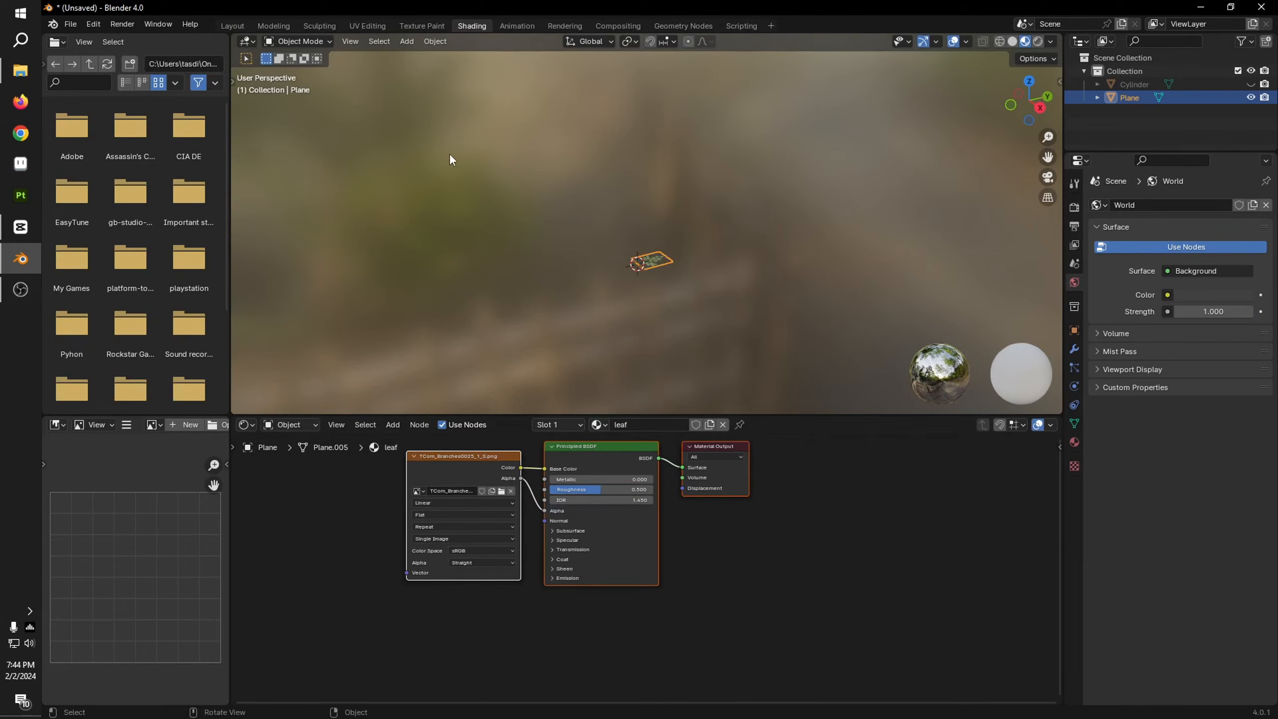
click(244, 26)
scroll(618, 308, up, 3)
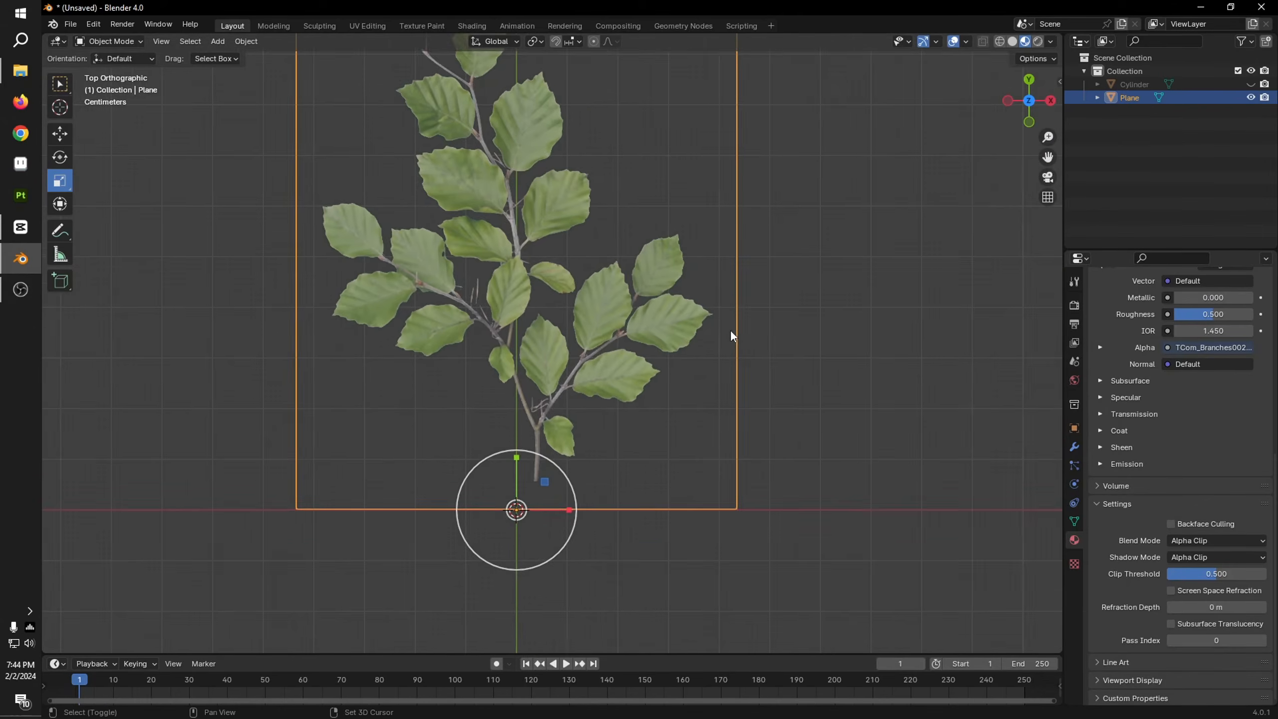
Step: Raise the lower edge of the plane's UVs to the base of the stem in the branch image
click(376, 24)
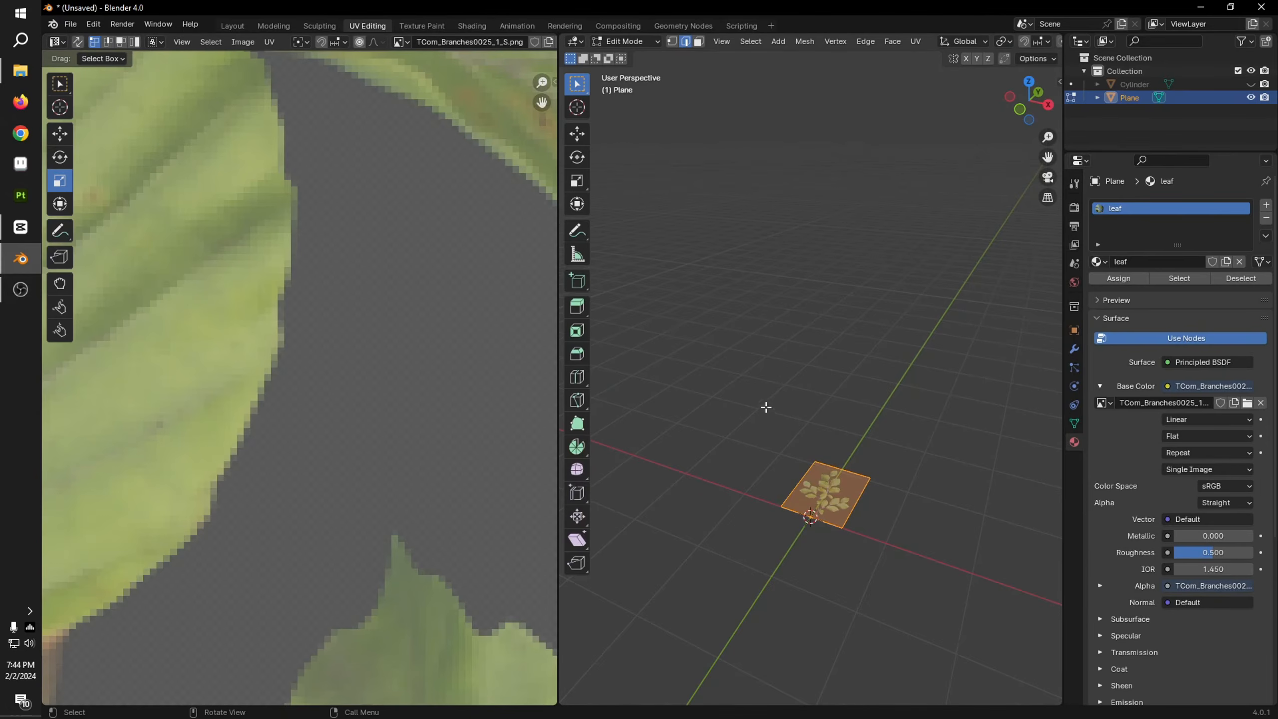
scroll(411, 332, down, 2)
scroll(411, 331, down, 5)
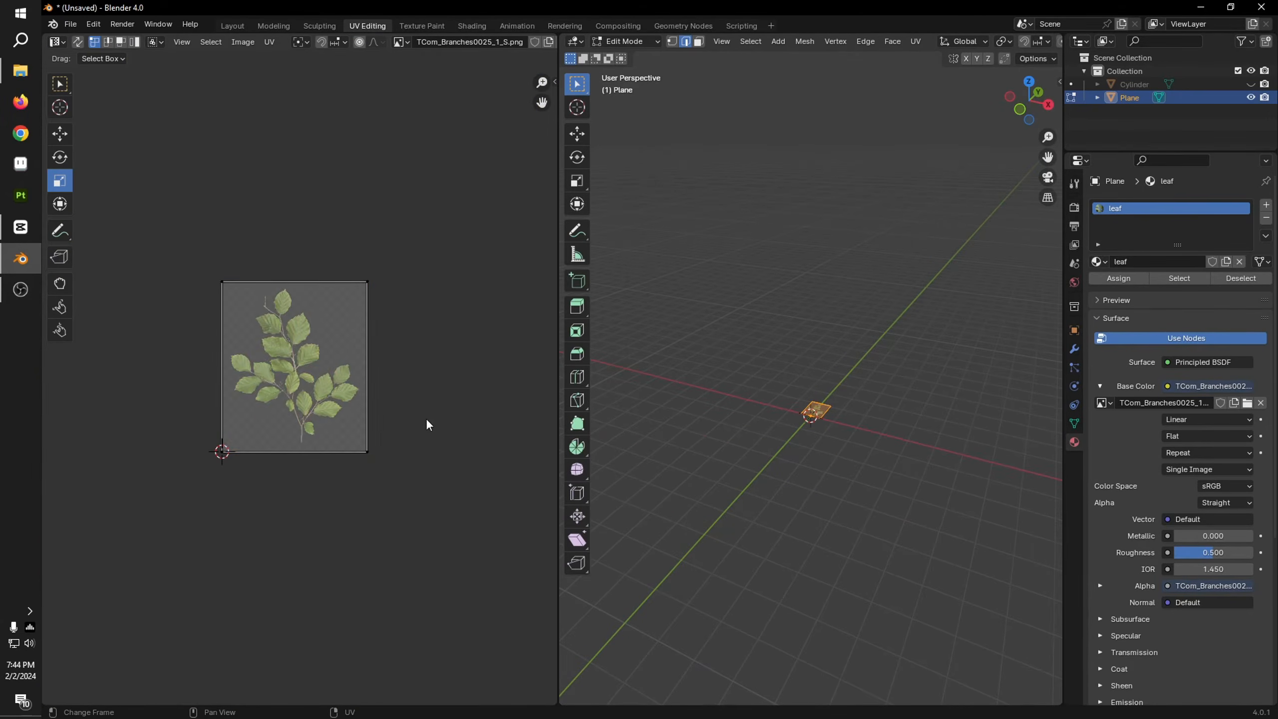
key(a)
scroll(407, 331, up, 3)
drag(73, 464, 719, 573)
click(60, 134)
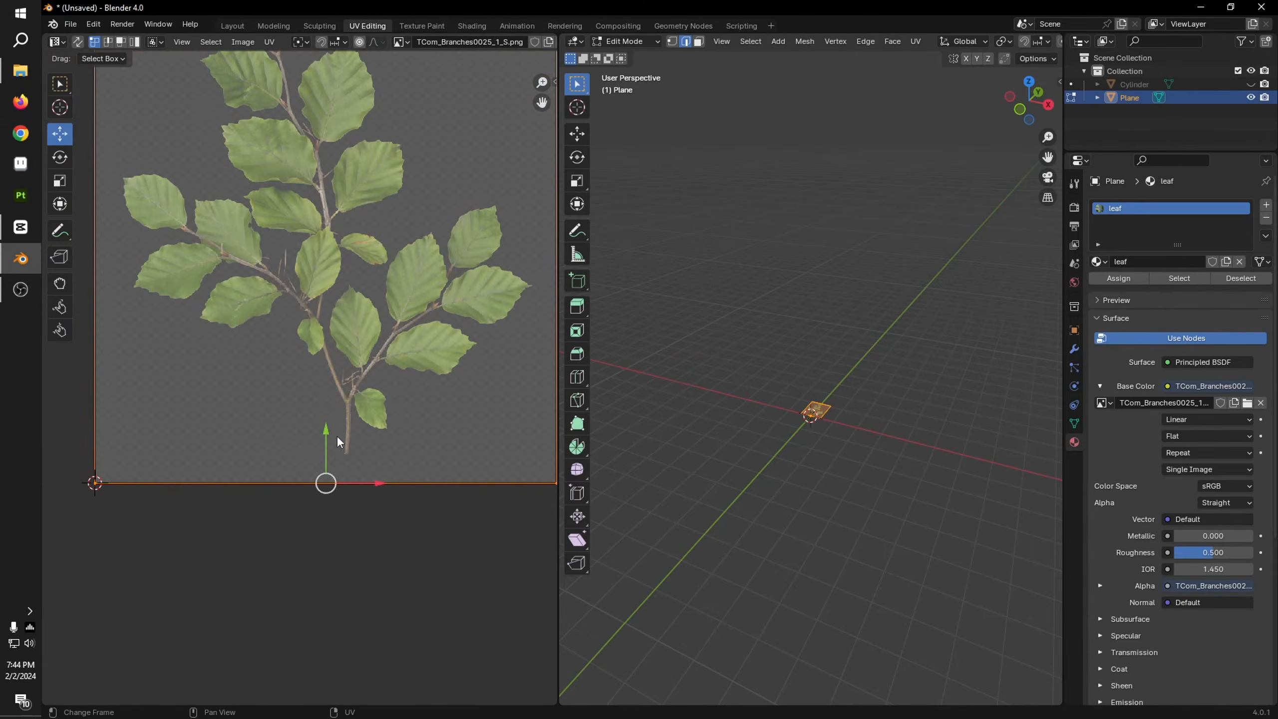
drag(339, 442, 333, 411)
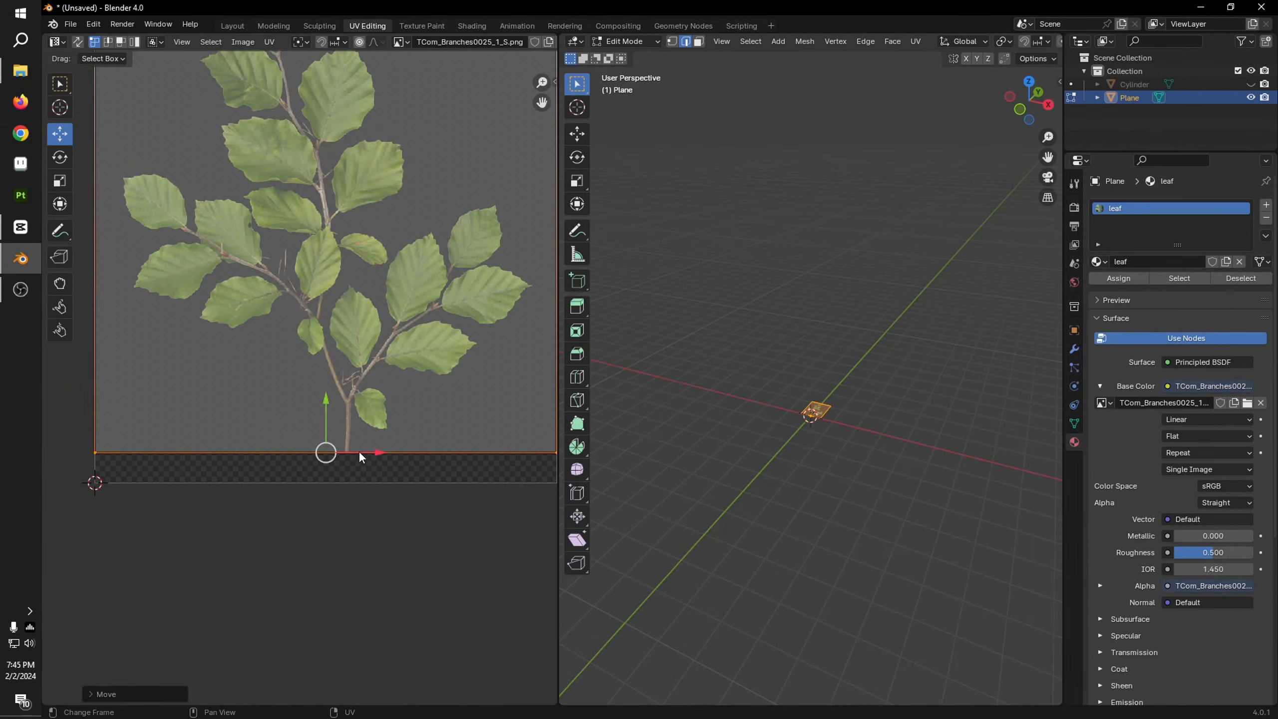
click(234, 24)
Step: Move the whole plane mesh about -0.036 m in X so the base of the stem sits on the object's origin
scroll(855, 506, up, 2)
key(Tab)
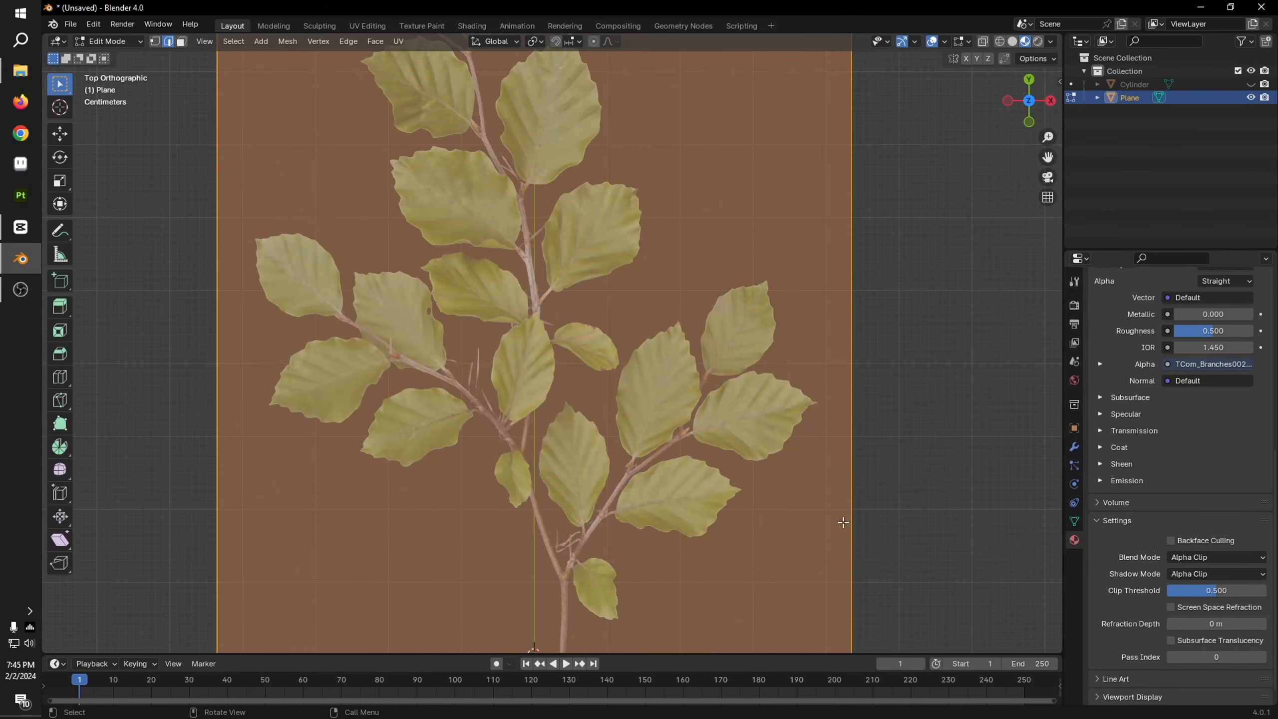
key(Tab)
shift+middle_drag(716, 639, 710, 455)
click(648, 522)
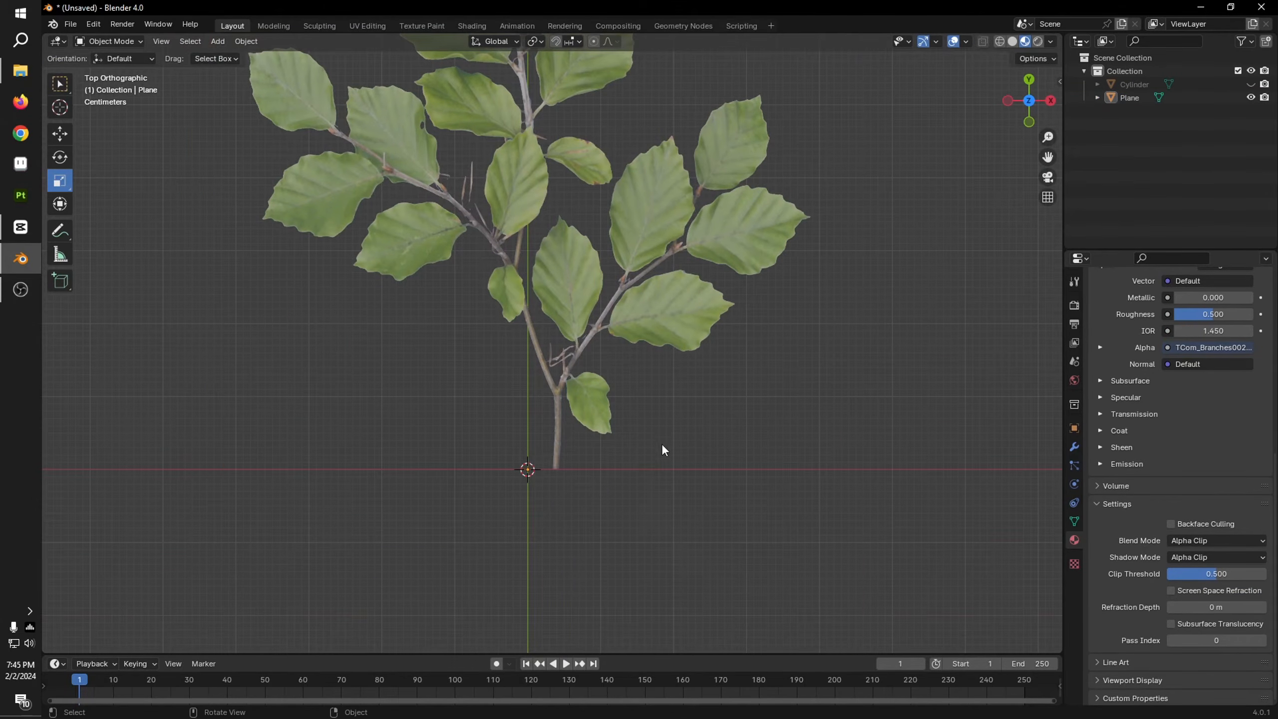
key(Tab)
scroll(533, 488, up, 5)
shift+middle_drag(490, 651, 550, 418)
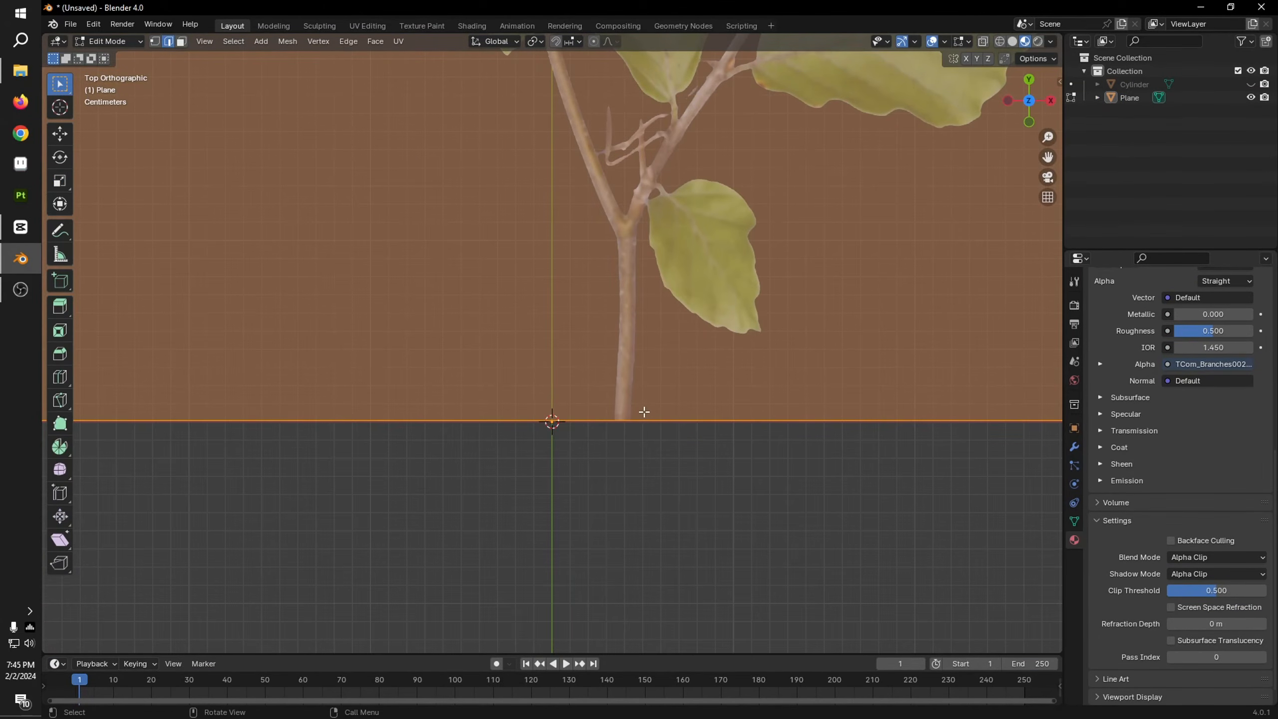
scroll(508, 237, down, 5)
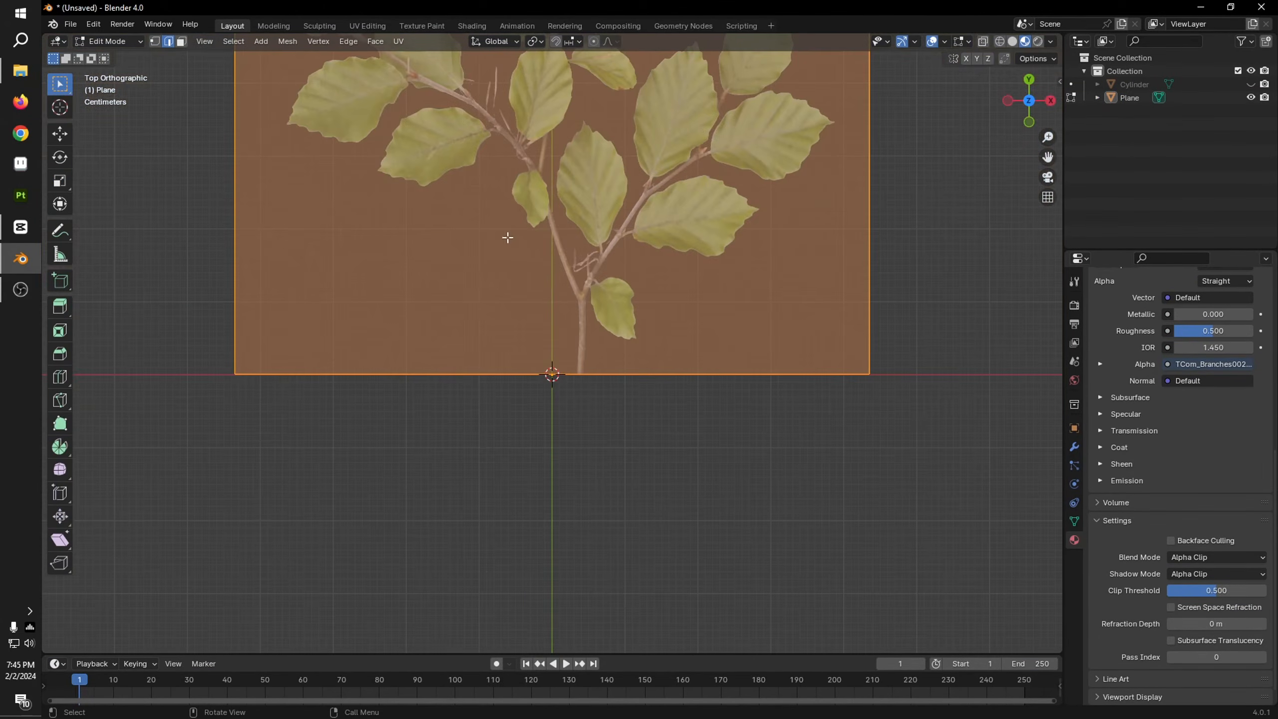
click(60, 134)
scroll(609, 311, down, 5)
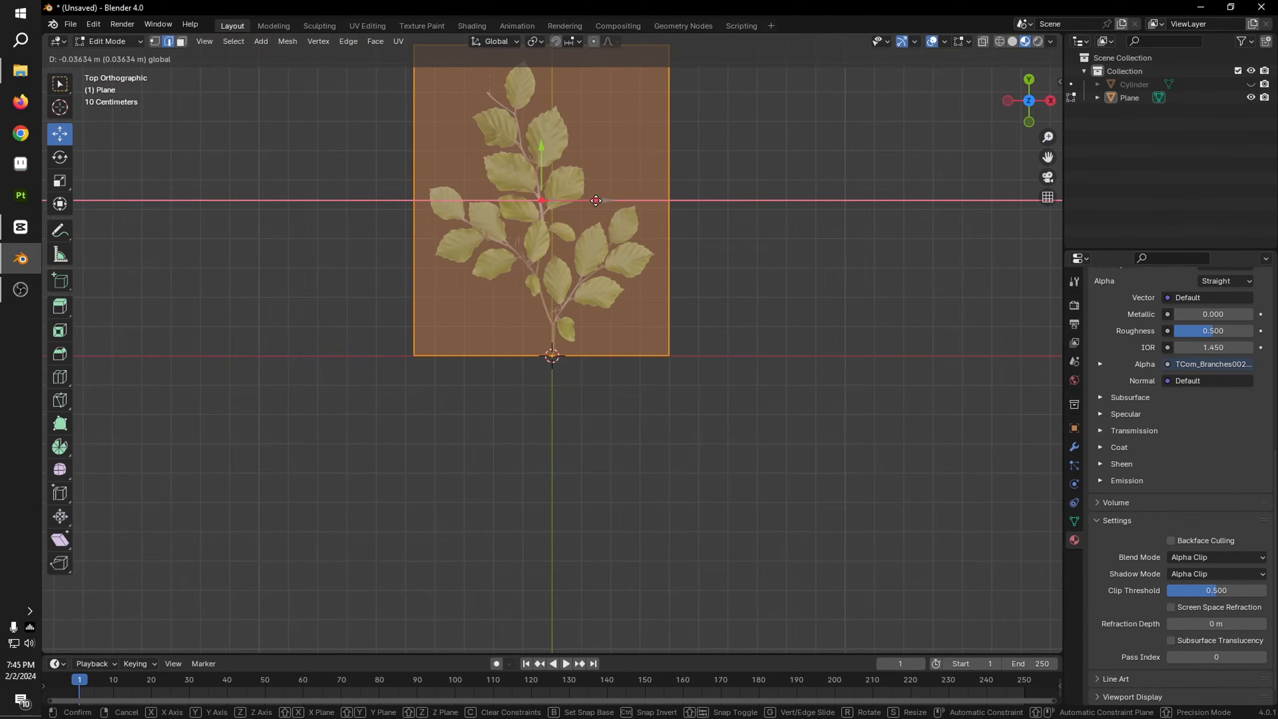
key(Tab)
Step: Unhide the tree in the viewport and view it together with the leafy branch plane
middle_drag(733, 353, 664, 485)
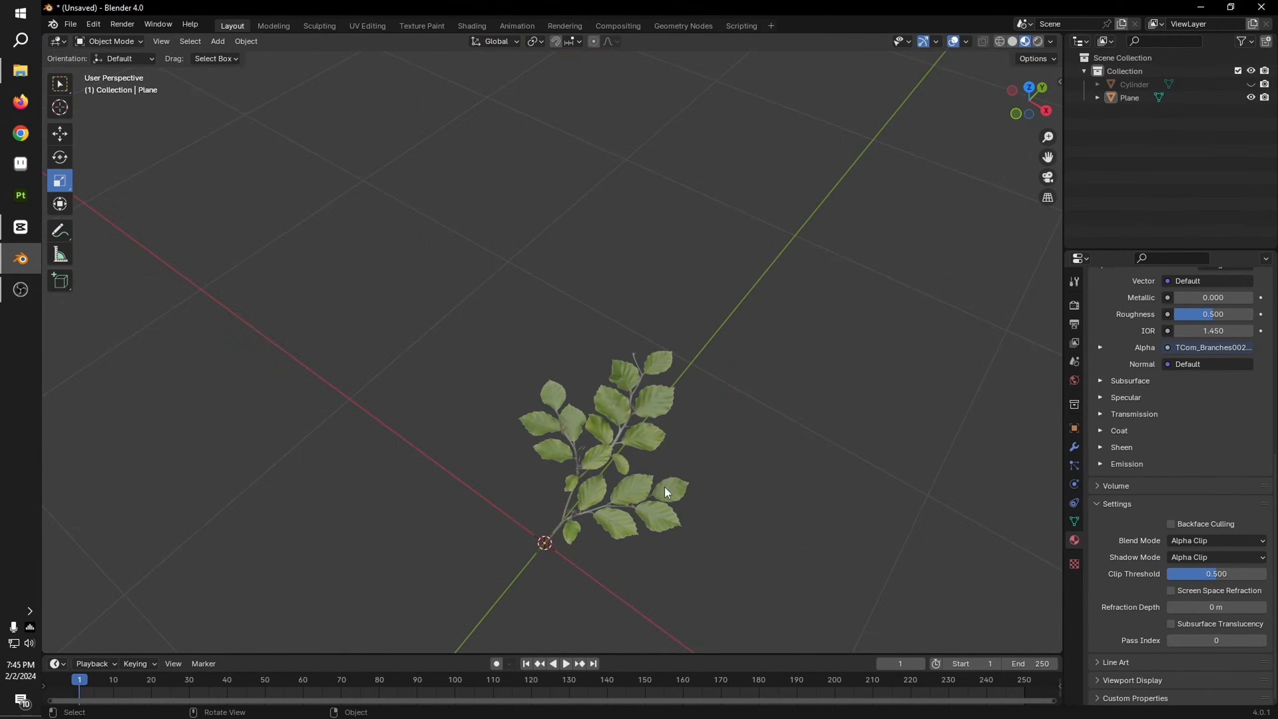
click(663, 485)
scroll(746, 483, down, 4)
click(759, 470)
middle_drag(758, 471, 729, 352)
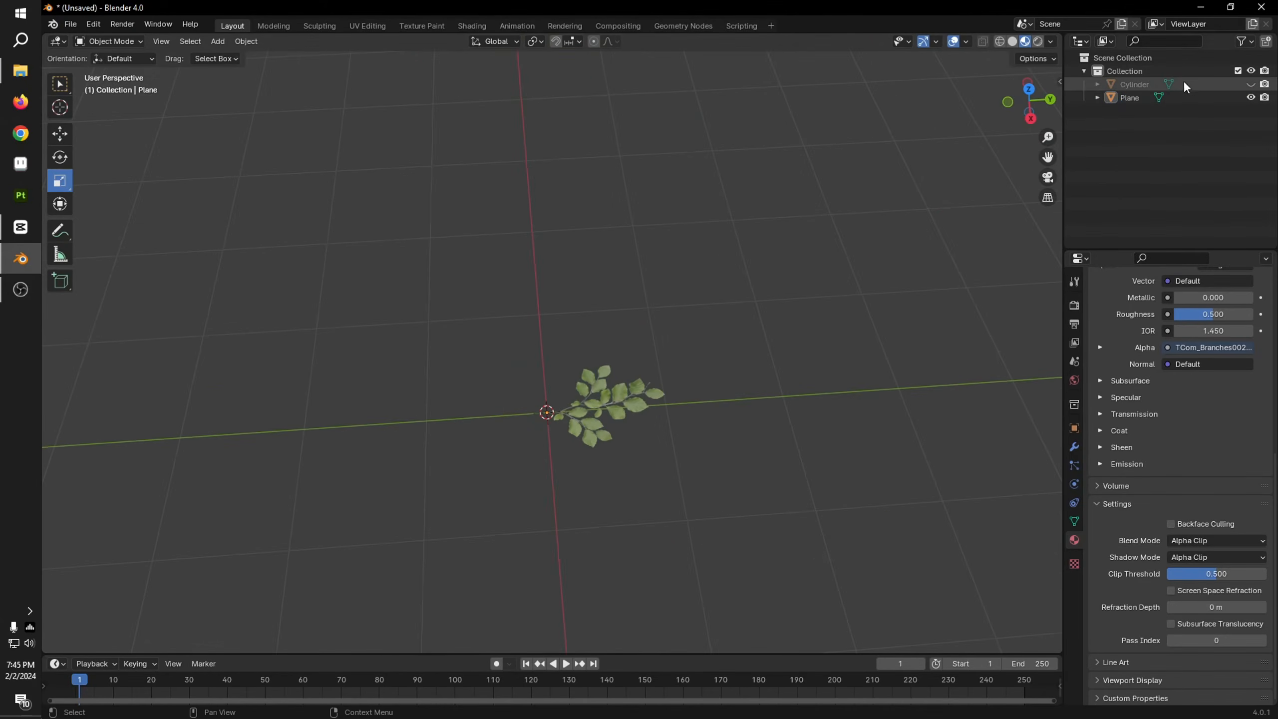
click(1250, 85)
scroll(672, 399, down, 5)
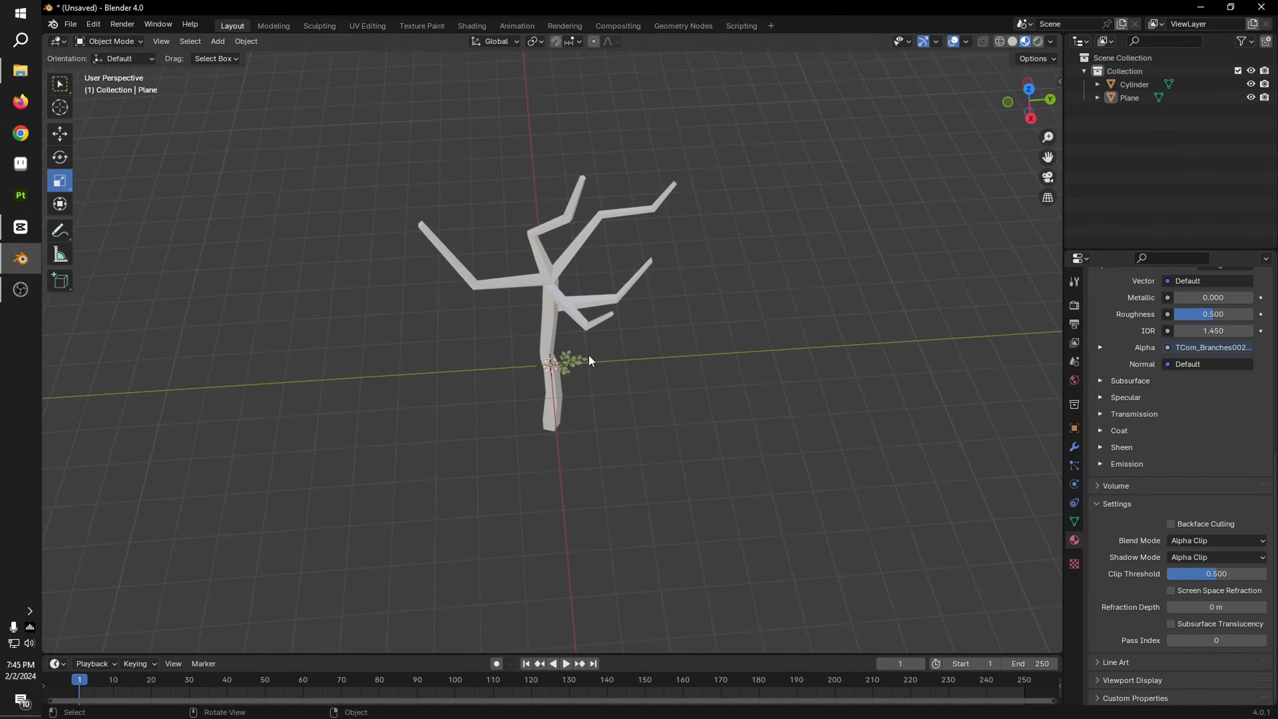
Step: Scale the leafy branch plane up uniformly to about 1.494 times its size
scroll(581, 373, up, 4)
click(584, 382)
scroll(681, 380, down, 4)
middle_drag(680, 381, 688, 366)
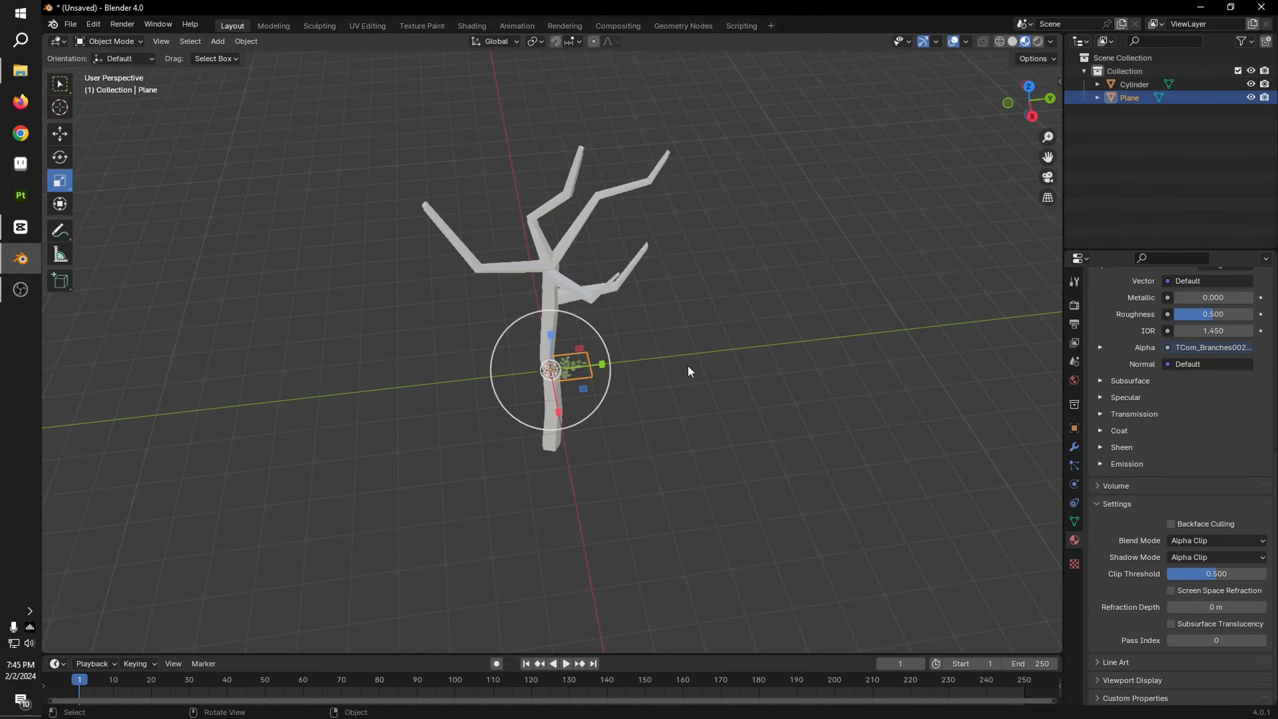
key(s)
click(770, 386)
middle_drag(771, 386, 773, 326)
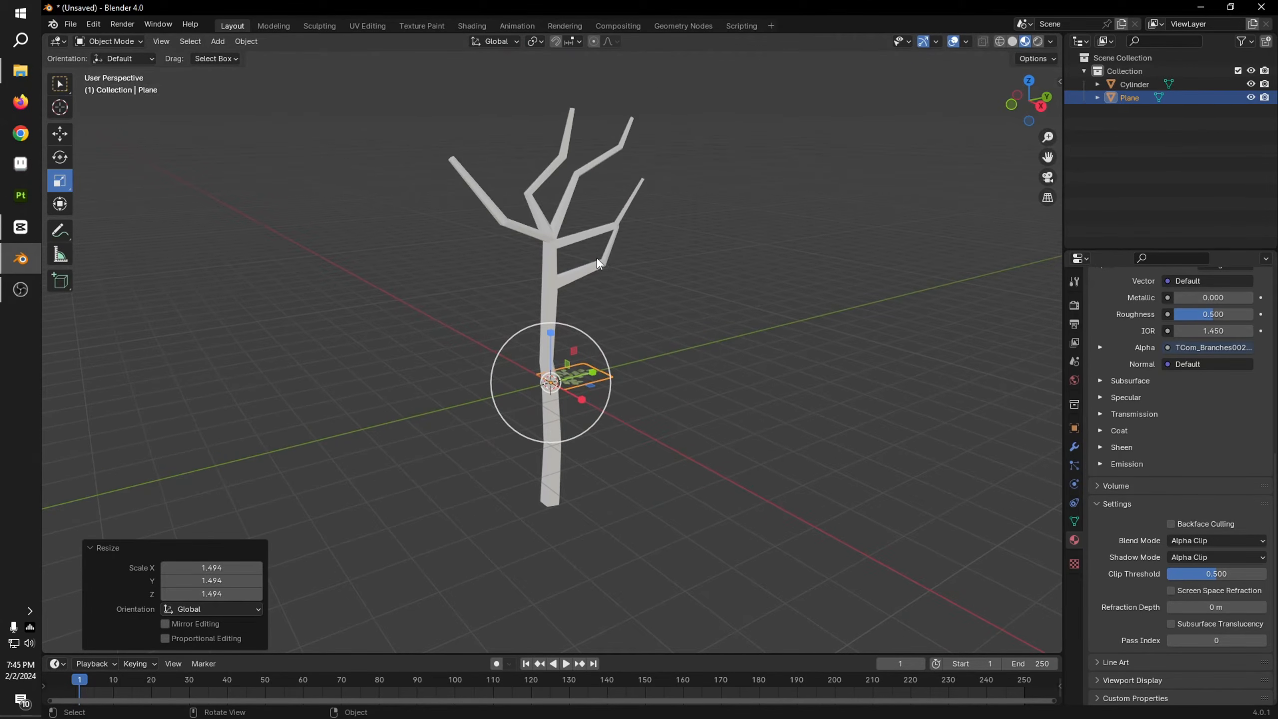
Step: Add a new vertex group to the tree mesh
click(609, 265)
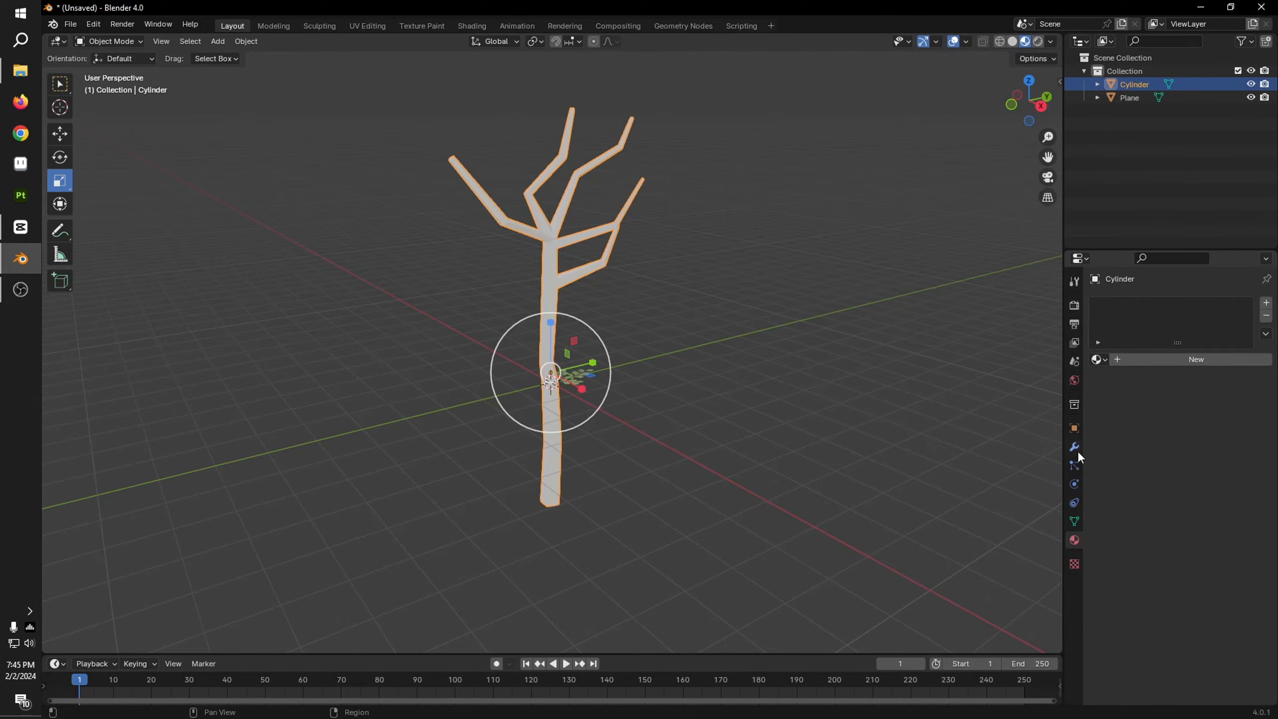
click(1076, 465)
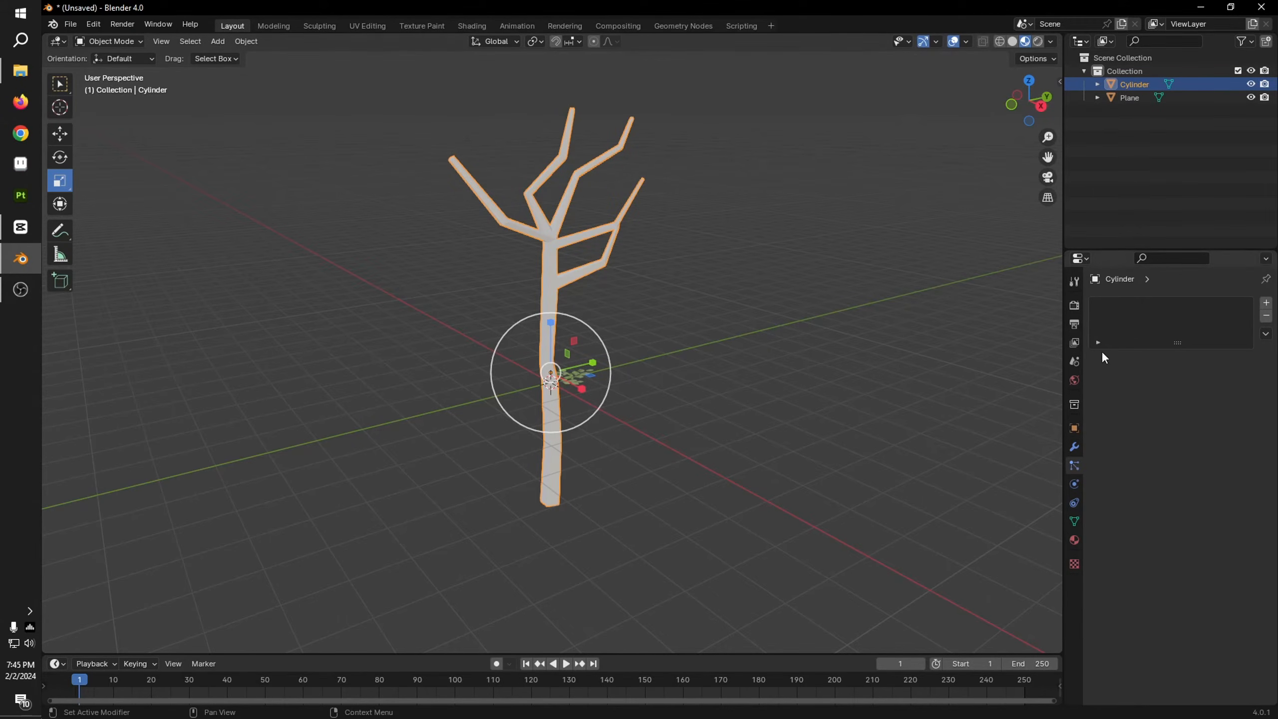
click(1076, 532)
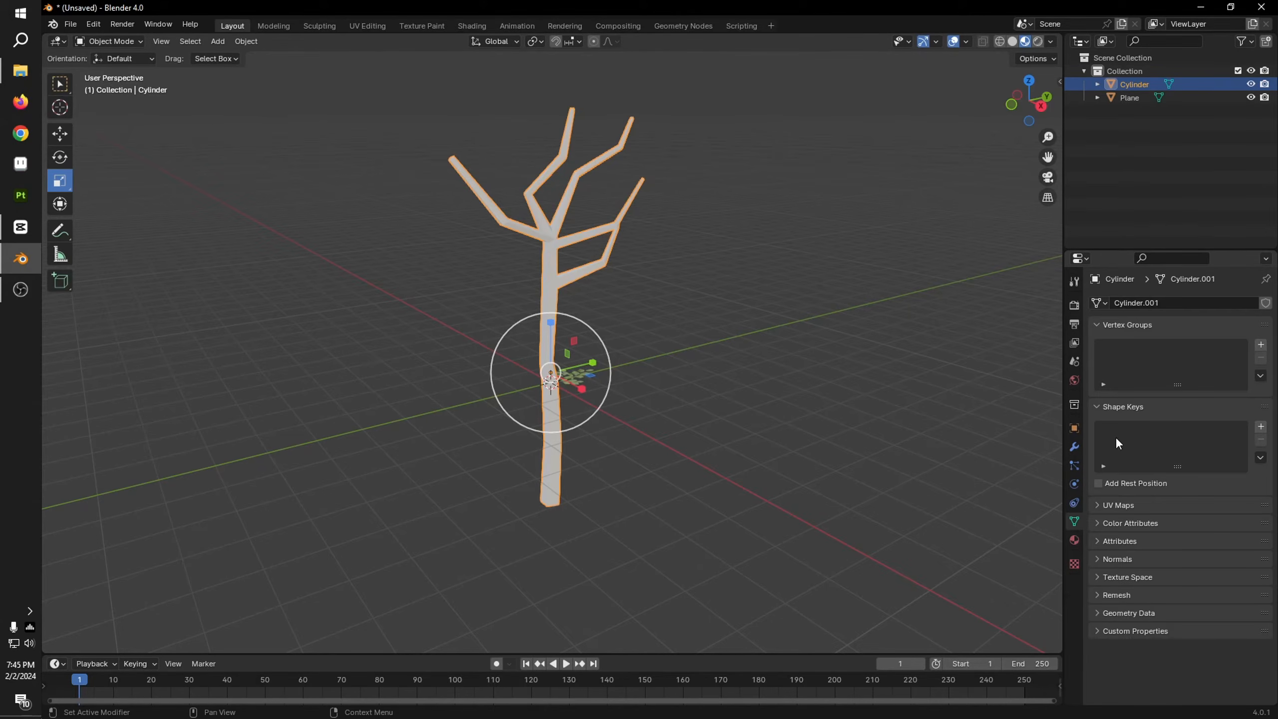
scroll(646, 298, up, 2)
scroll(551, 252, down, 3)
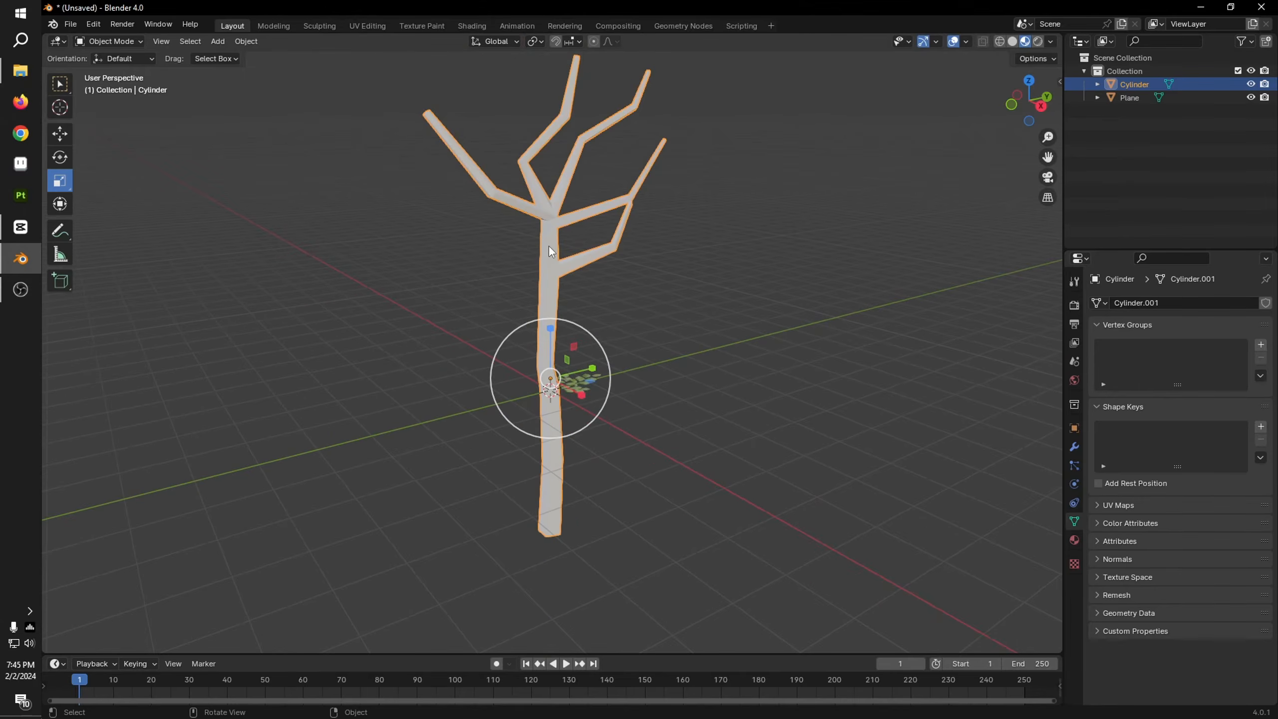
click(1261, 346)
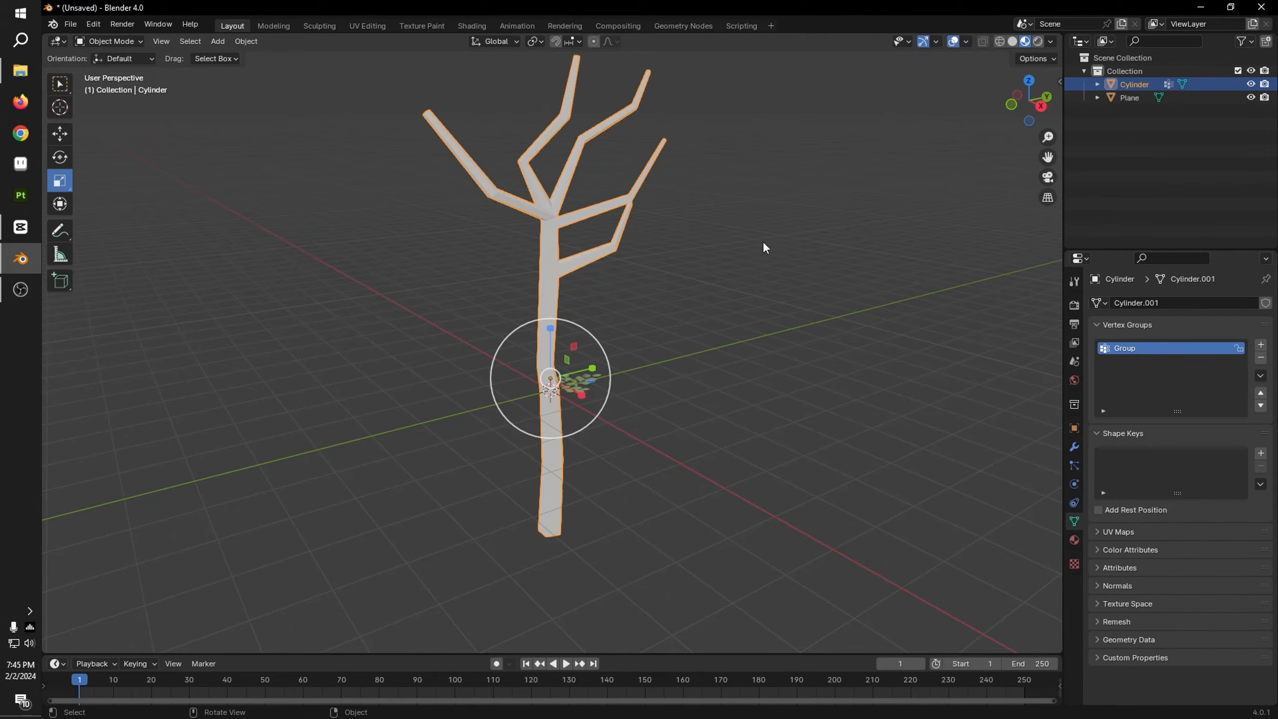
Step: Circle-select all the tree's branches through the mesh in Edit Mode, using X-ray and the right orthographic view, leaving the trunk unselected
shift+middle_drag(763, 241, 774, 263)
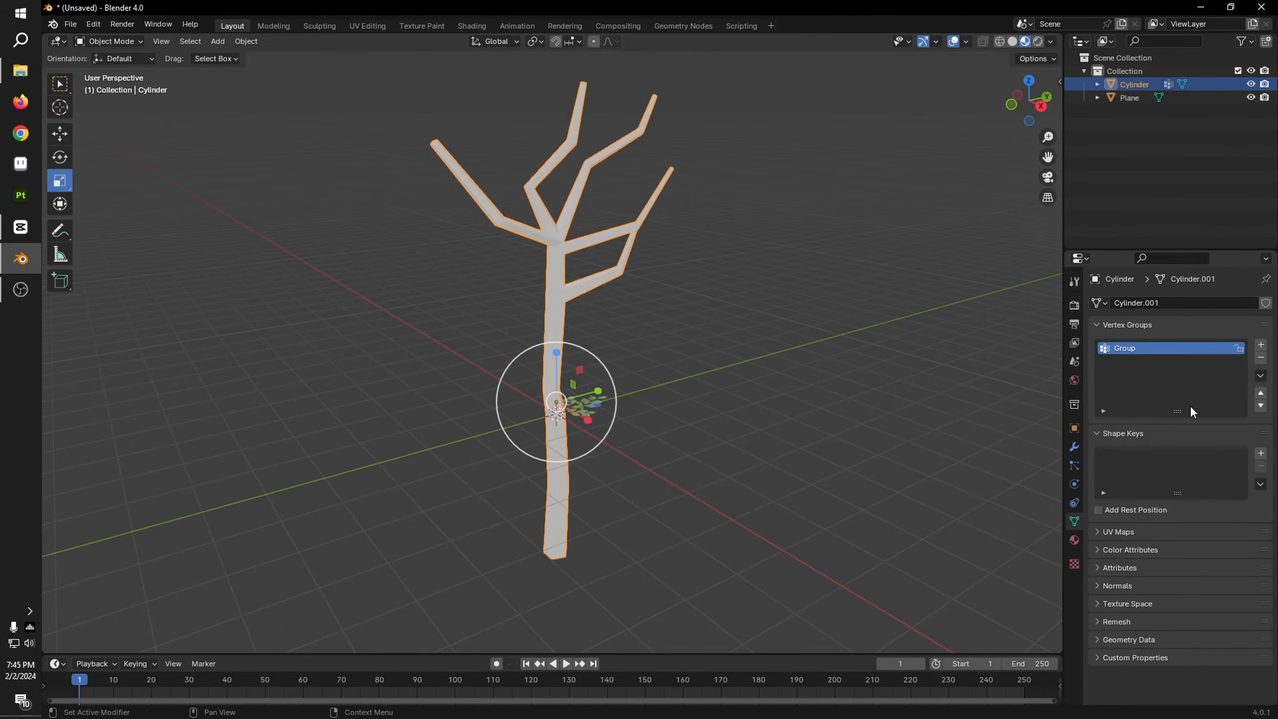
key(Tab)
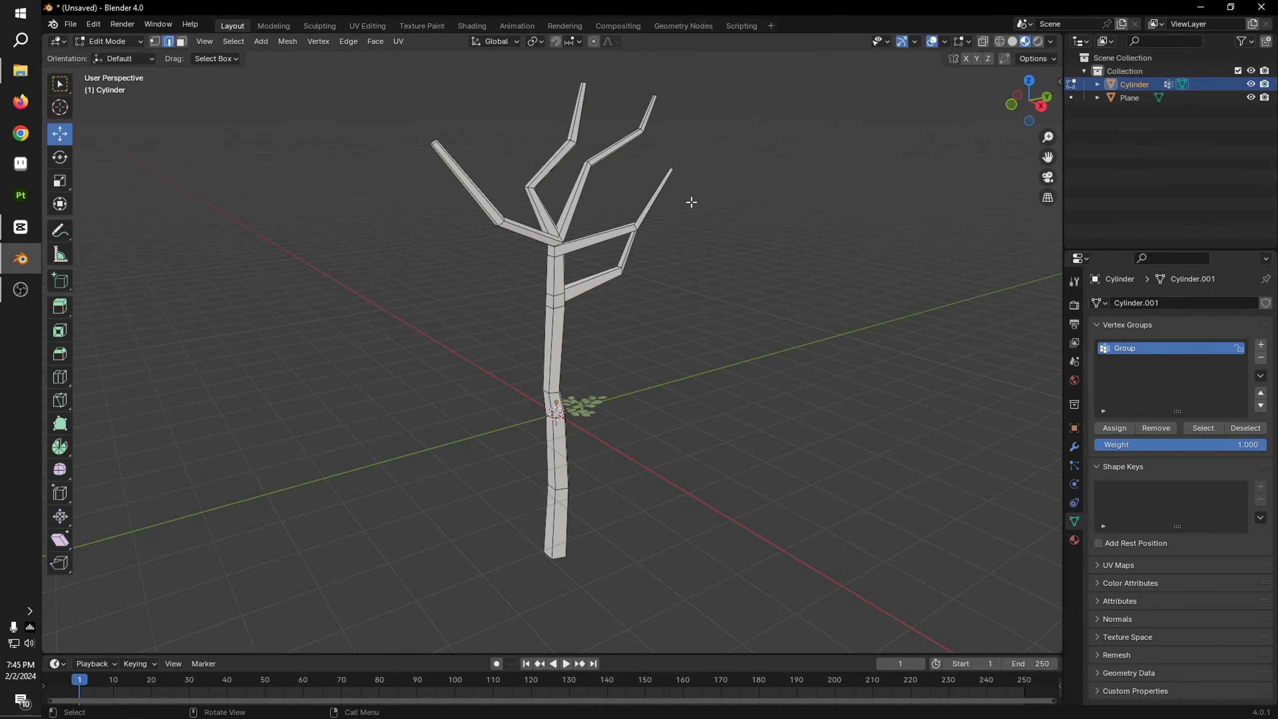
key(alt+z)
middle_drag(586, 216, 856, 165)
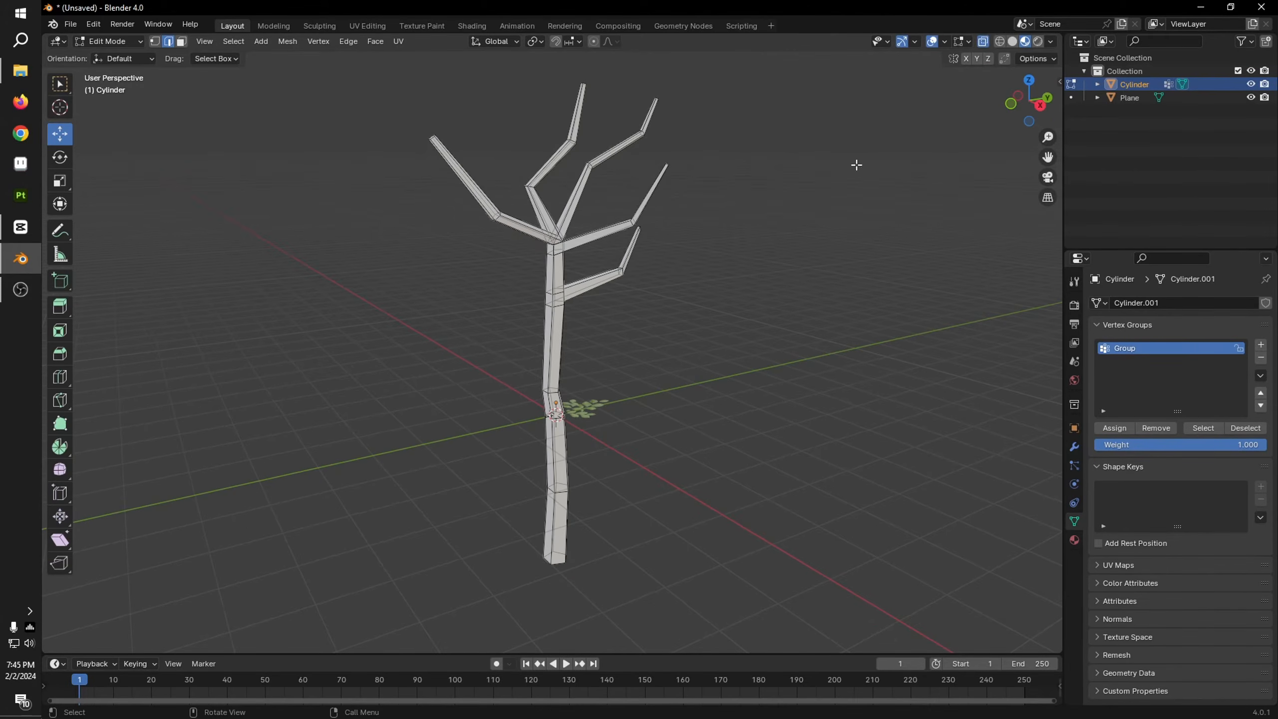
click(1042, 105)
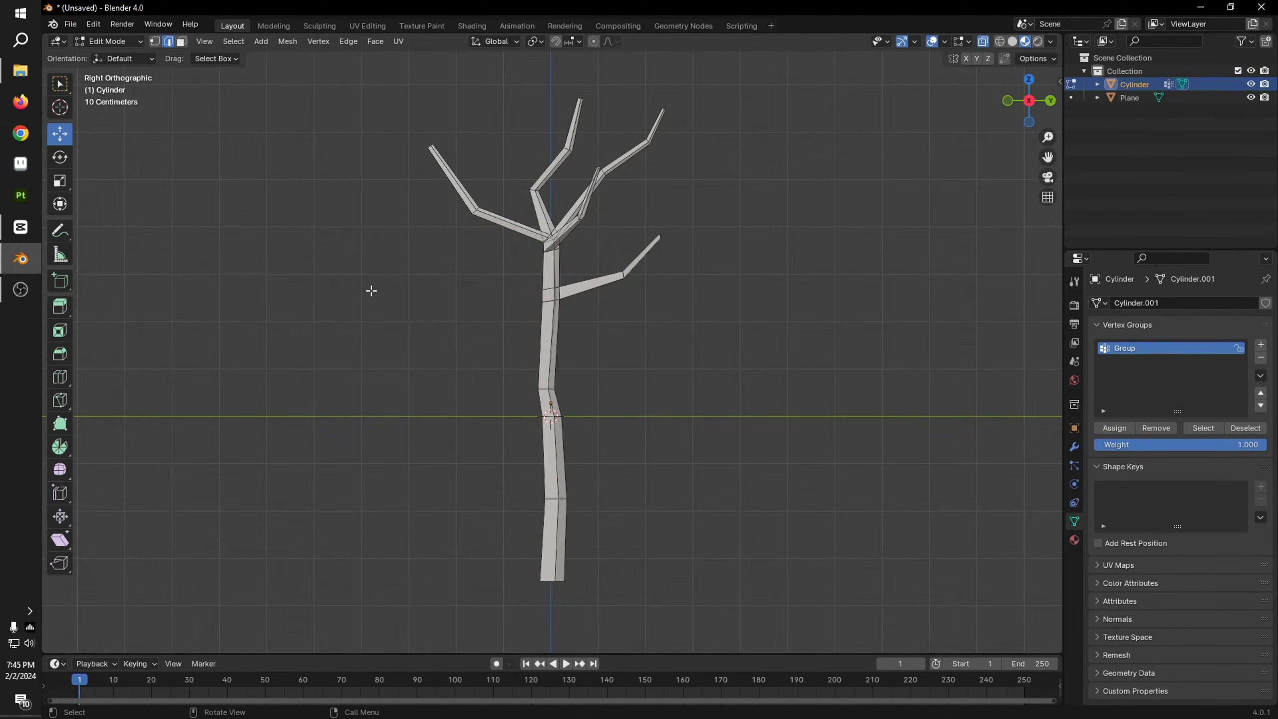
key(w)
key(w)
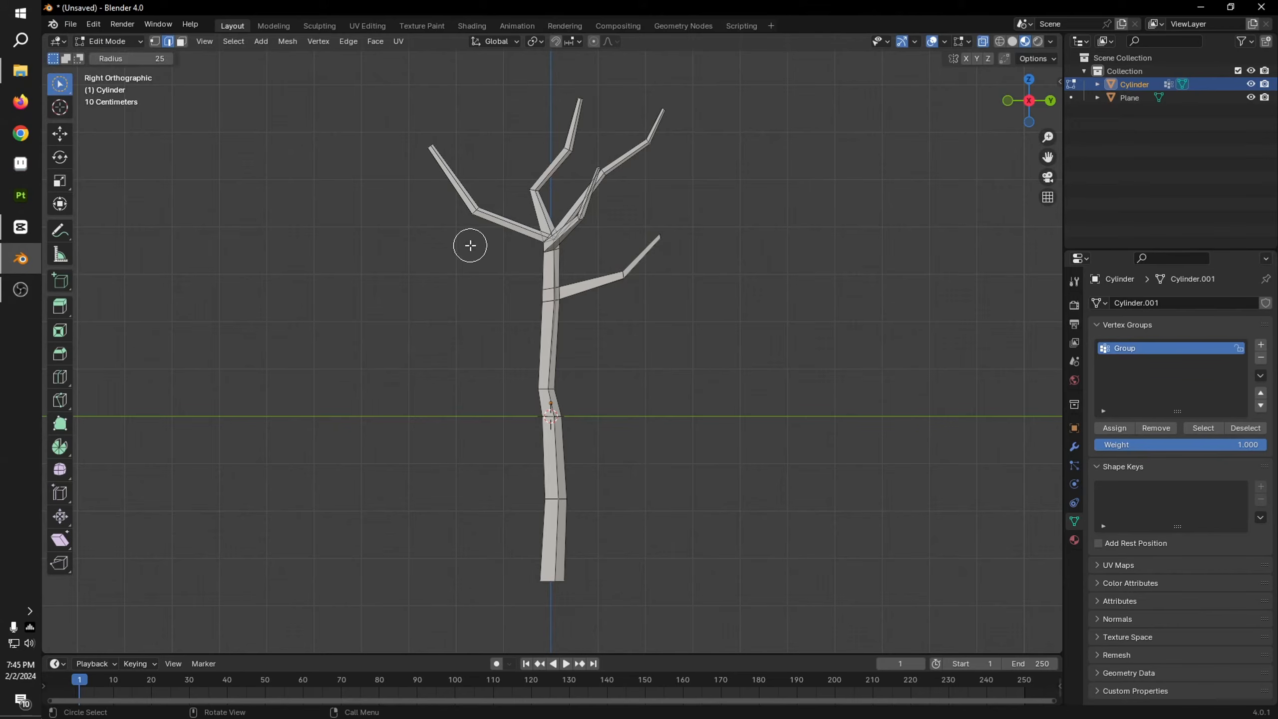
mouse_move(420, 168)
mouse_down()
mouse_move(433, 152)
mouse_move(498, 215)
mouse_move(589, 116)
mouse_move(685, 116)
mouse_move(629, 156)
mouse_move(598, 214)
mouse_move(639, 289)
mouse_move(633, 320)
mouse_up()
mouse_move(639, 313)
middle_down()
mouse_move(700, 339)
mouse_move(624, 304)
mouse_move(651, 295)
mouse_move(660, 318)
middle_up()
scroll(689, 339, up, 3)
scroll(632, 295, down, 2)
scroll(635, 294, down, 3)
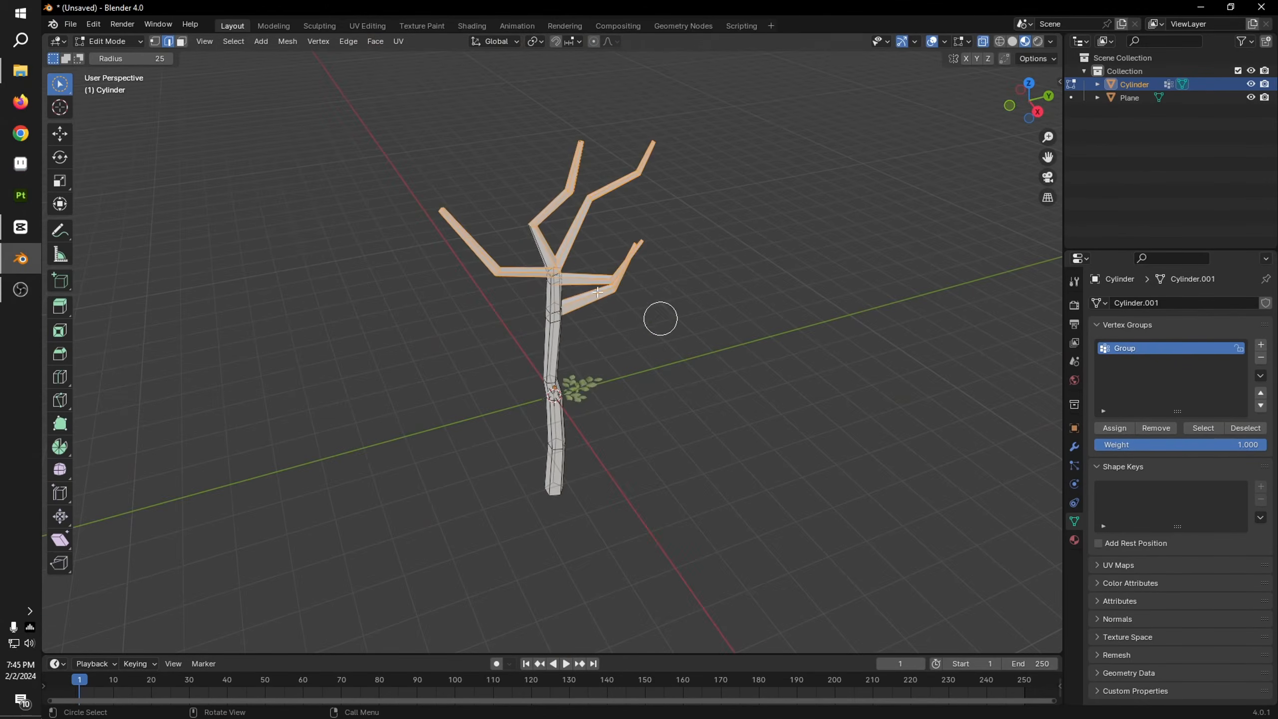
Step: Refine the branch selection around the joints with the trunk, removing edges at the crown while keeping the outer branch segments selected
scroll(660, 318, up, 3)
shift+middle_drag(645, 221, 665, 291)
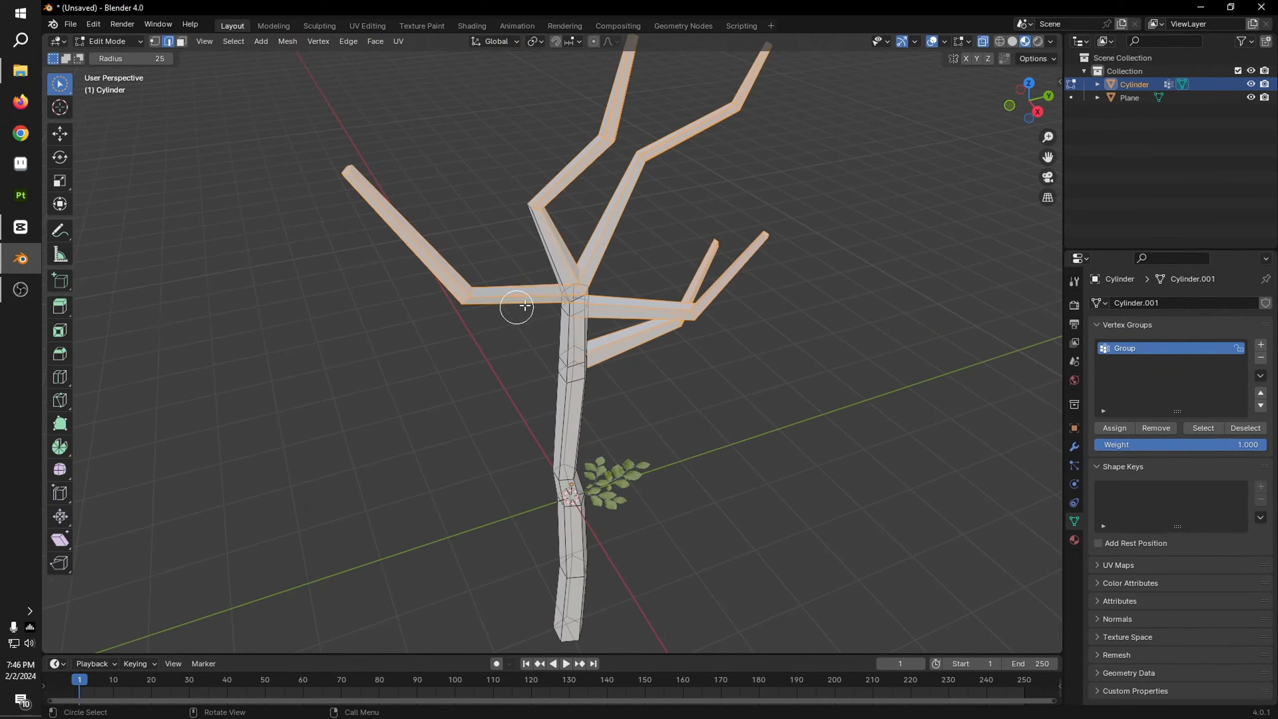
mouse_move(529, 301)
shift+mouse_down()
mouse_move(537, 211)
mouse_move(694, 341)
shift+mouse_up()
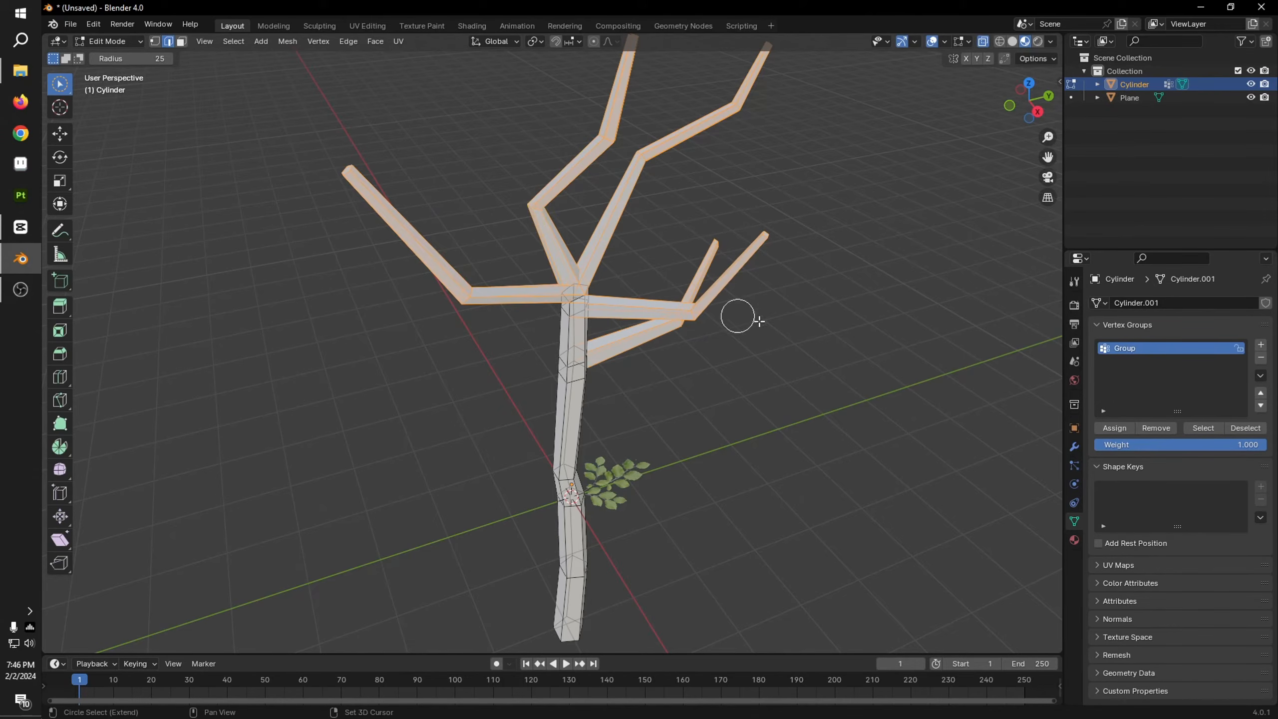
ctrl+drag(524, 316, 510, 318)
middle_drag(667, 272, 639, 258)
mouse_move(525, 258)
ctrl+mouse_down()
mouse_move(521, 218)
mouse_move(586, 228)
mouse_move(582, 217)
ctrl+mouse_up()
scroll(593, 303, up, 2)
middle_drag(599, 302, 630, 294)
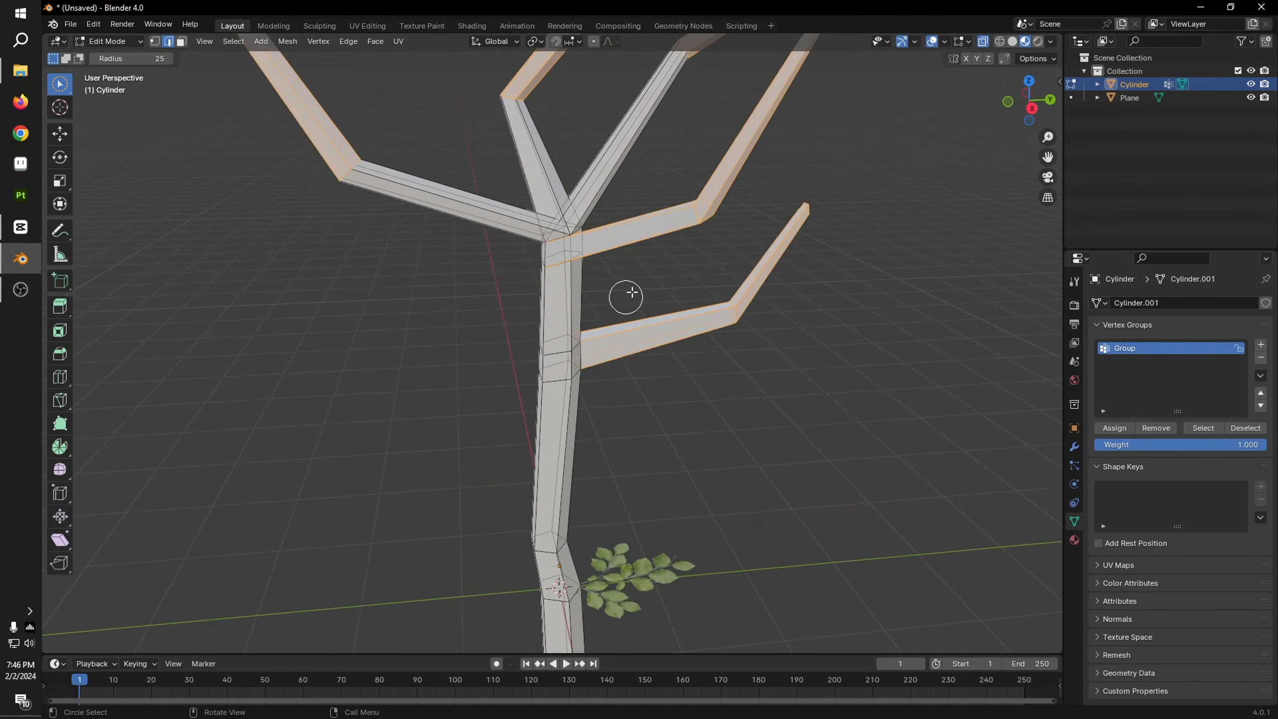
mouse_move(649, 249)
ctrl+mouse_down()
mouse_move(648, 232)
mouse_move(656, 261)
ctrl+mouse_up()
middle_drag(775, 355, 462, 288)
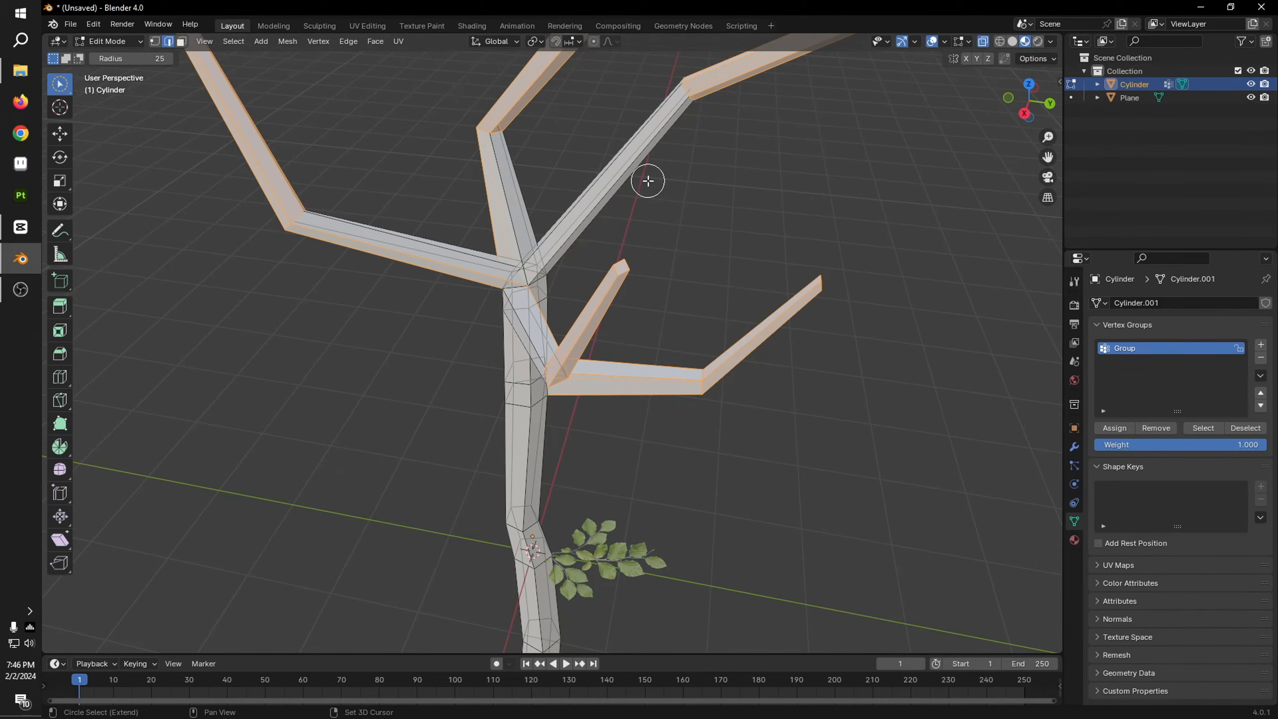
scroll(669, 251, down, 5)
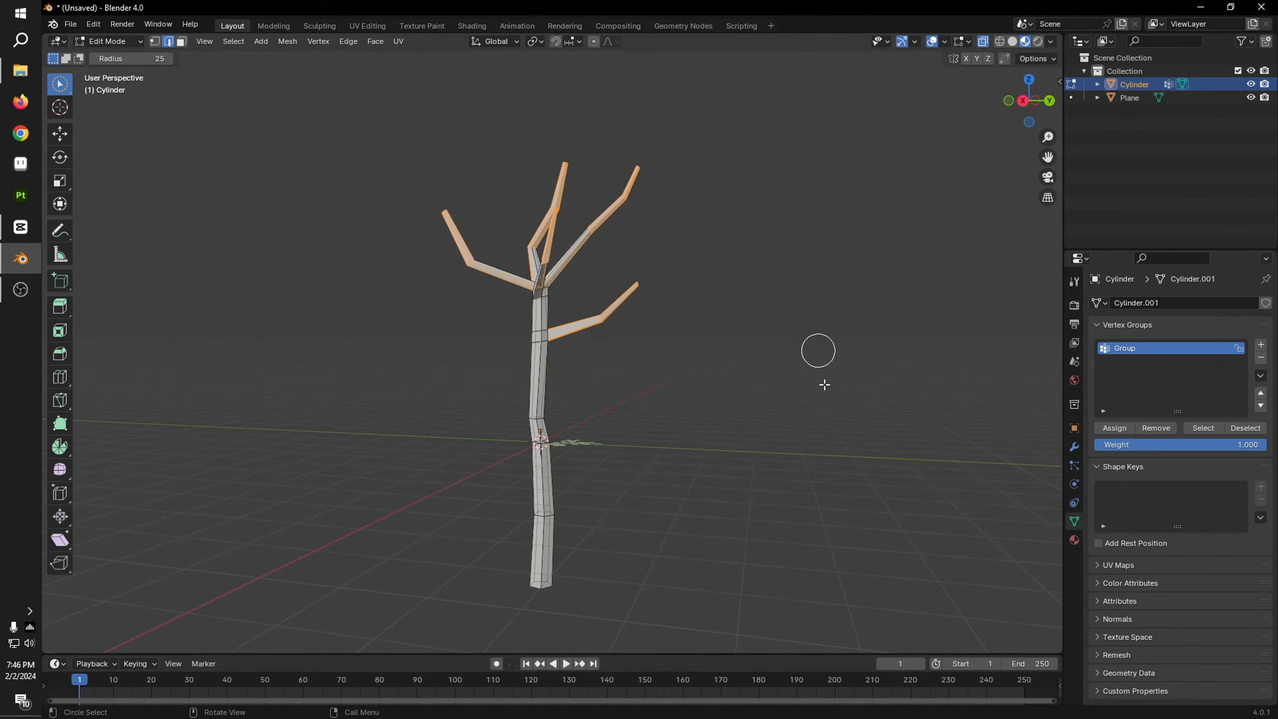
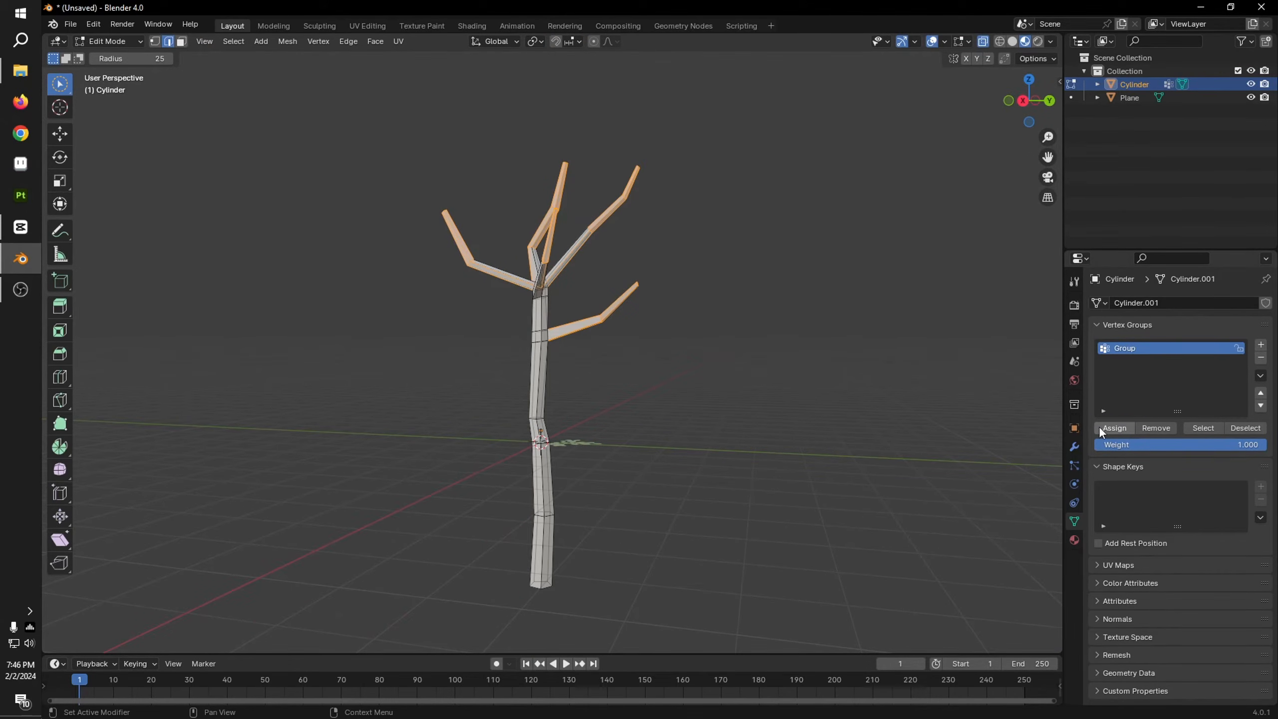
Step: Inspect the branch vertex group's weights in Weight Paint mode from several sides, and return to Object Mode
click(104, 43)
click(120, 117)
scroll(547, 277, up, 4)
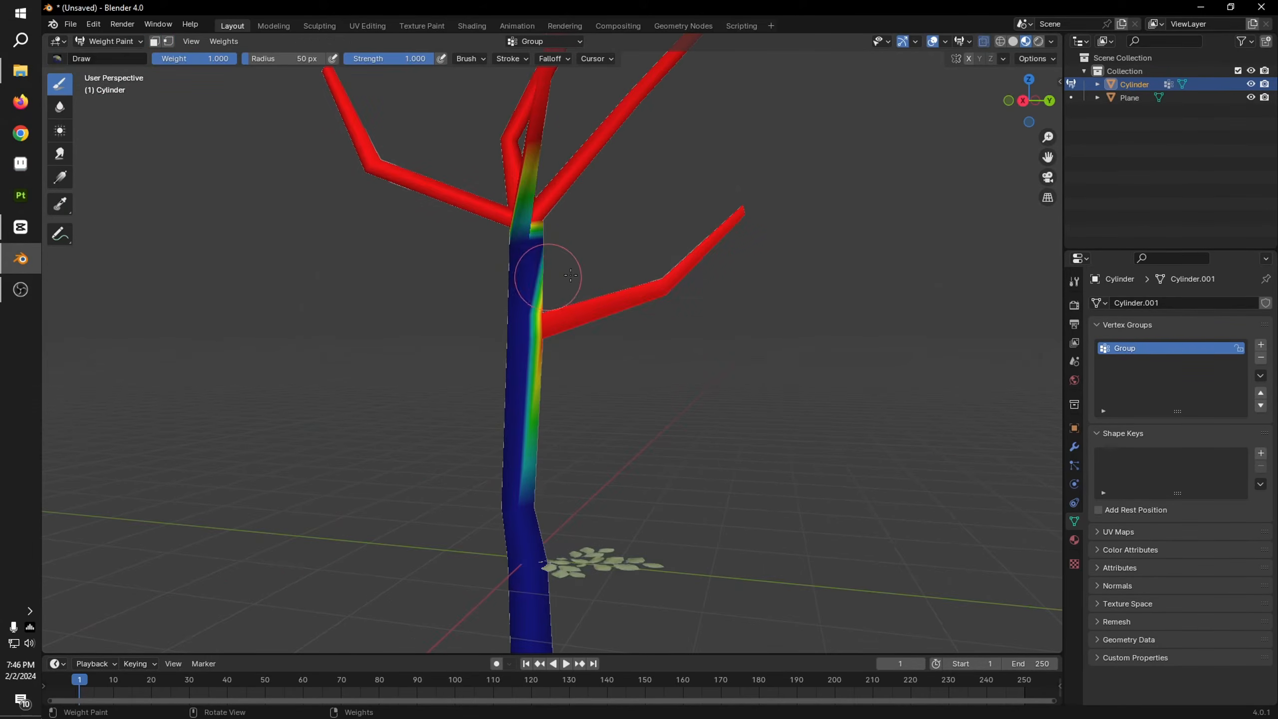
mouse_move(548, 277)
middle_down()
mouse_move(616, 361)
mouse_move(642, 305)
mouse_move(699, 314)
mouse_move(767, 278)
mouse_move(845, 261)
middle_up()
click(616, 361)
scroll(767, 278, down, 3)
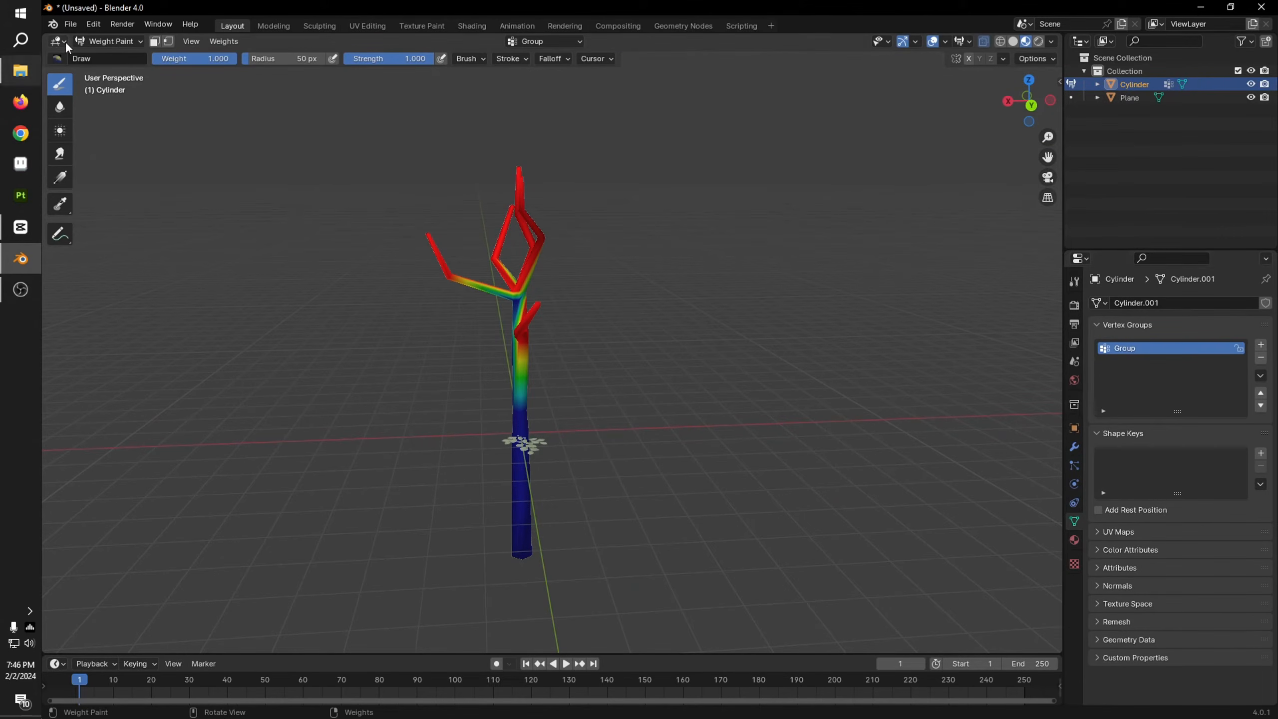
click(115, 41)
click(129, 57)
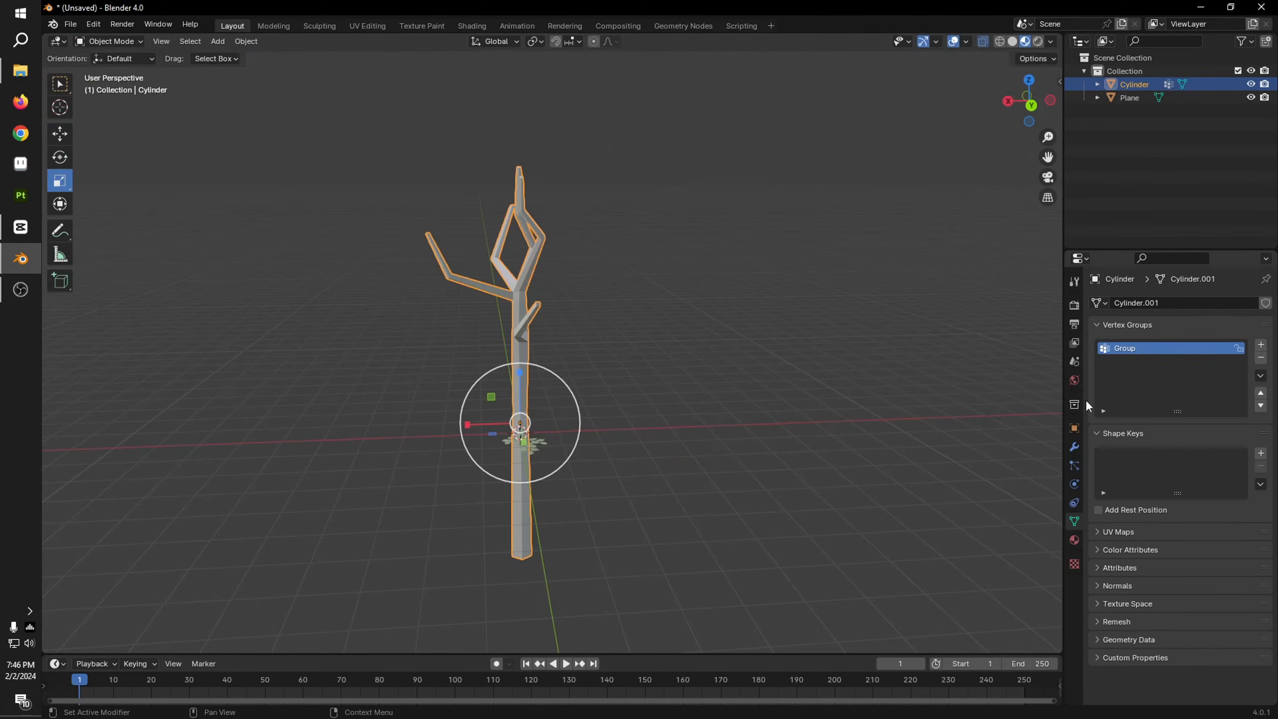
Step: Add a particle system to the tree, set it to Hair, and enable the advanced settings
click(1075, 466)
click(1267, 303)
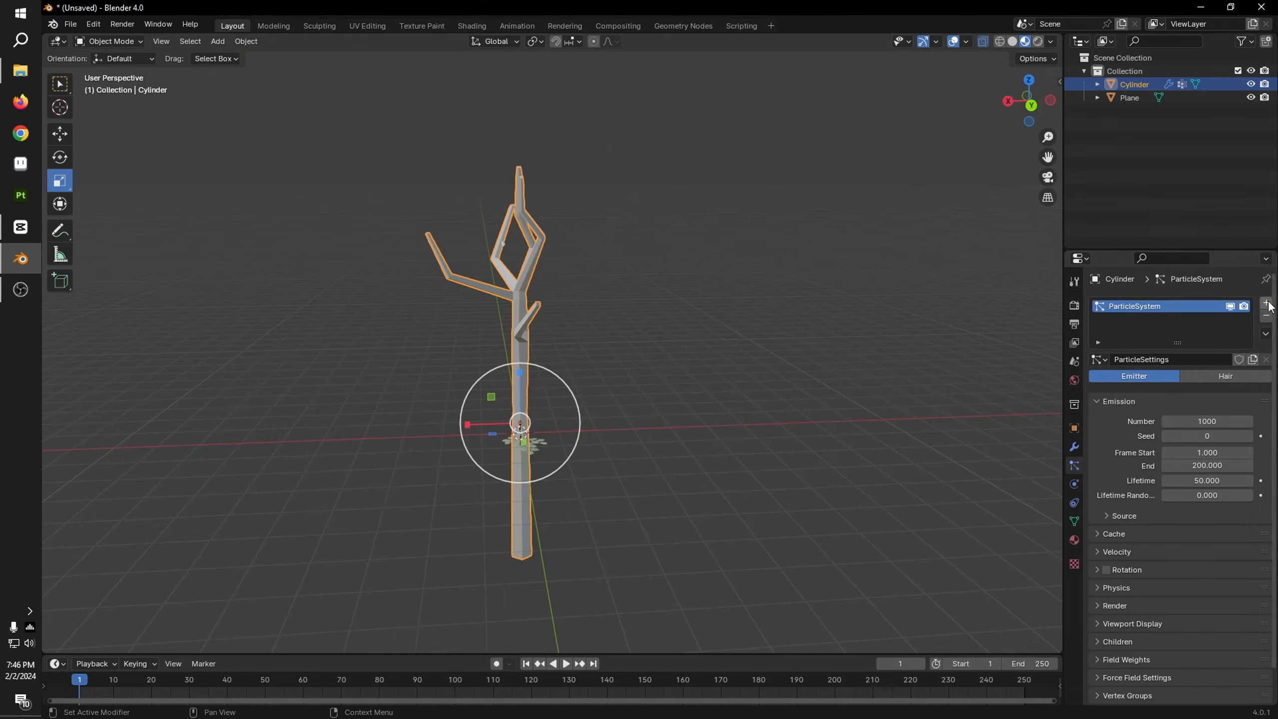
scroll(740, 407, up, 3)
click(1252, 377)
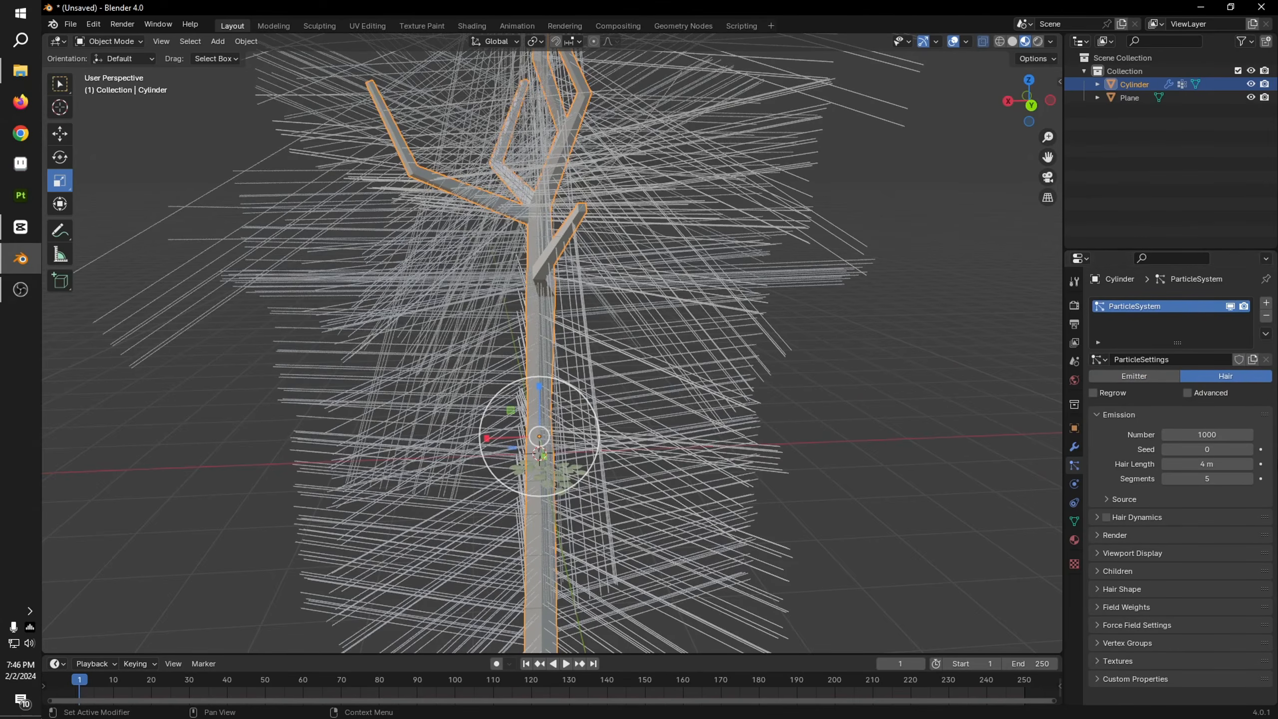
click(1189, 391)
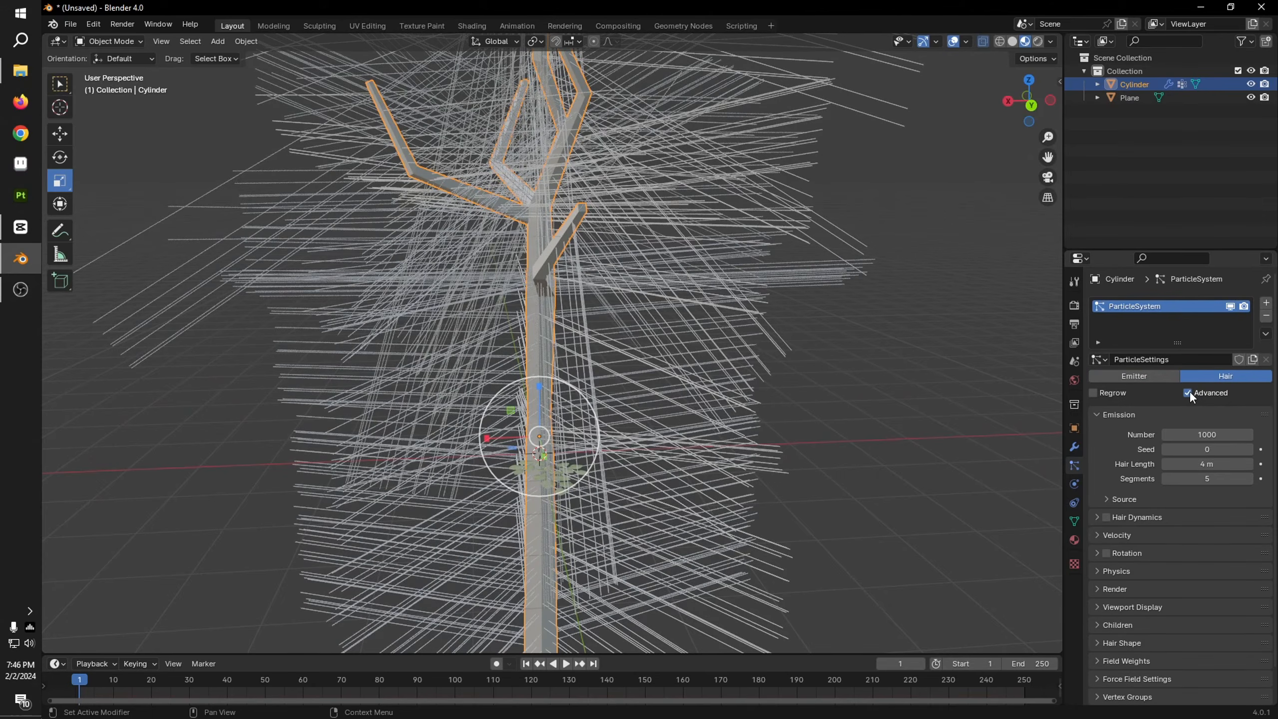
Step: Render the hair particles as Object, picking the leafy Plane as the instance object
scroll(1150, 576, down, 2)
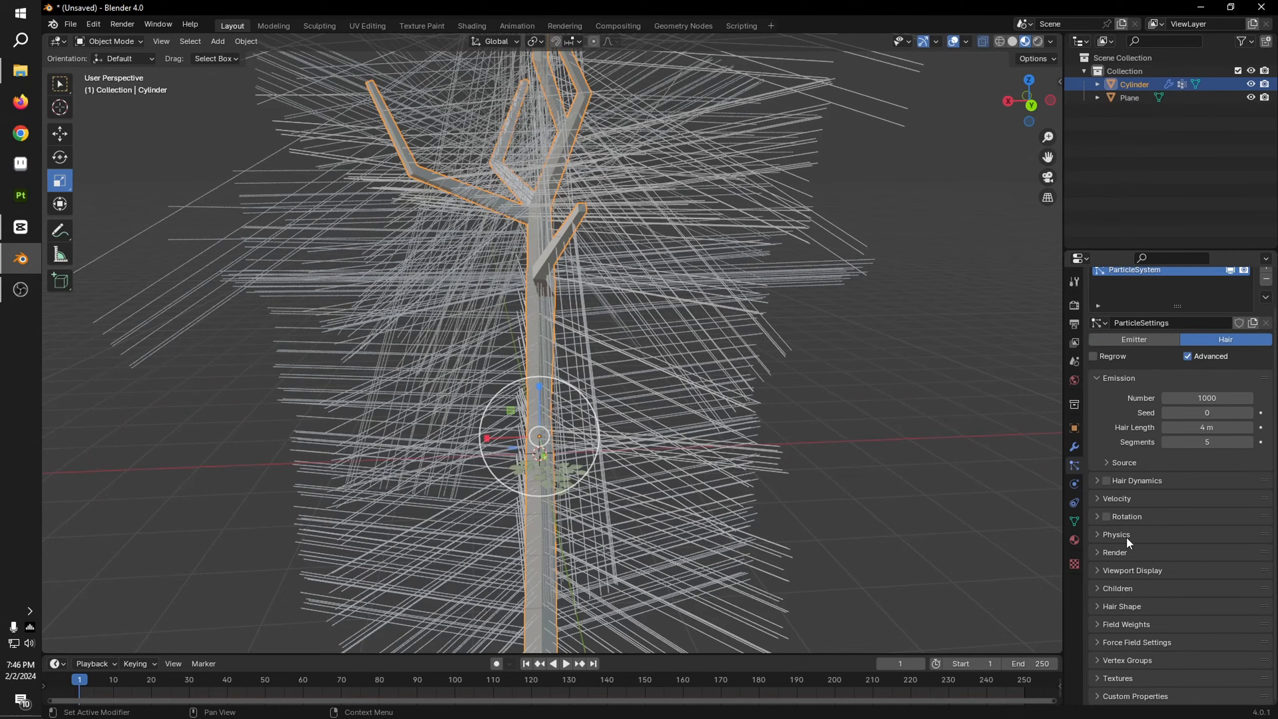
click(1116, 552)
scroll(1169, 568, down, 5)
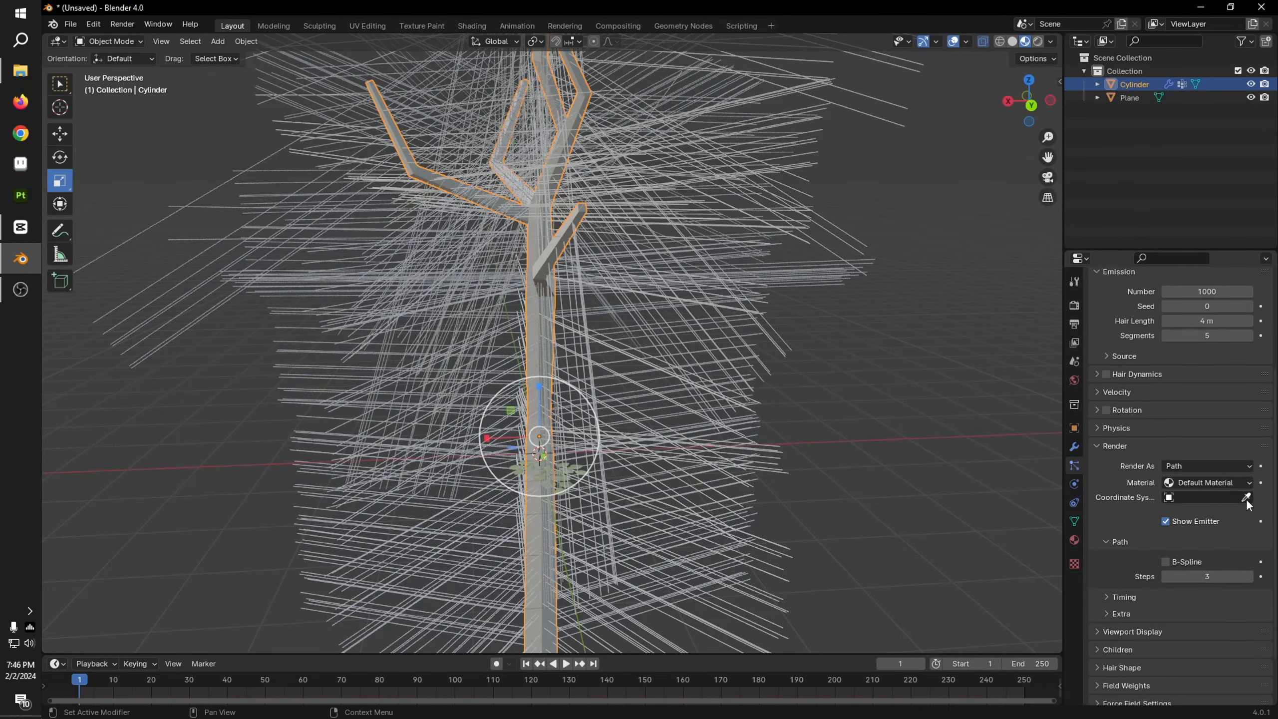
click(1237, 466)
click(1198, 505)
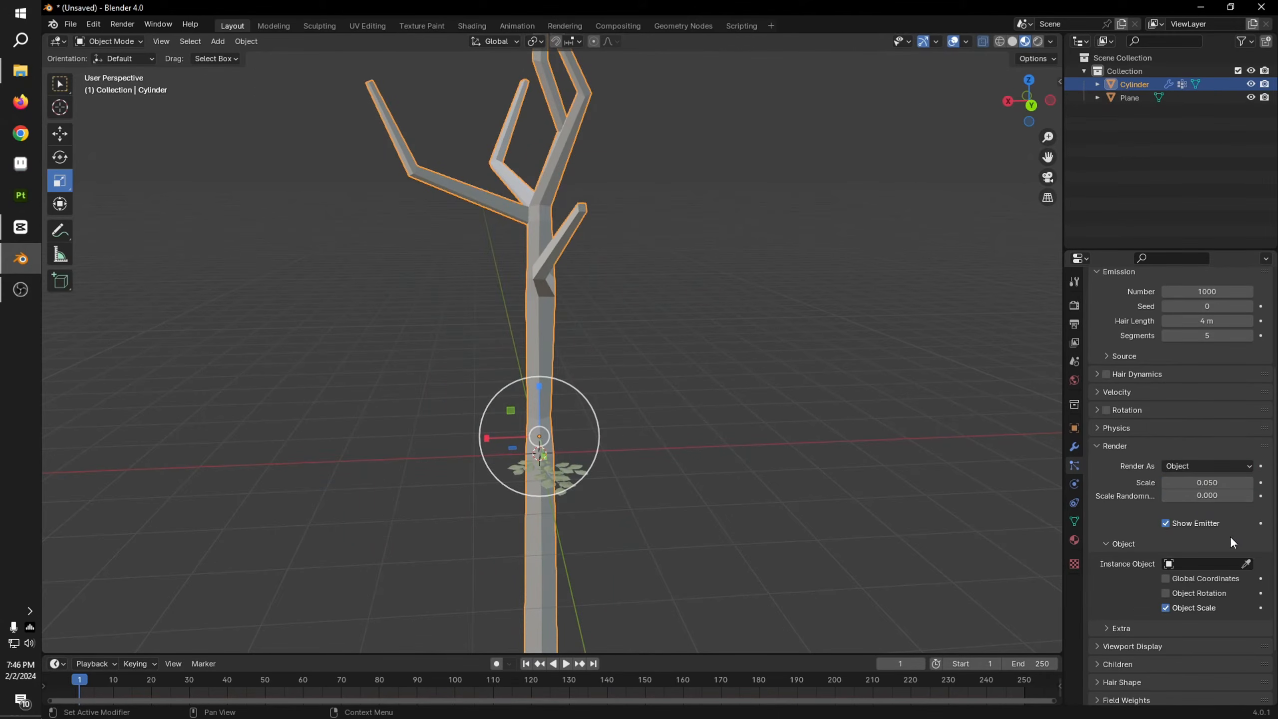
click(1248, 559)
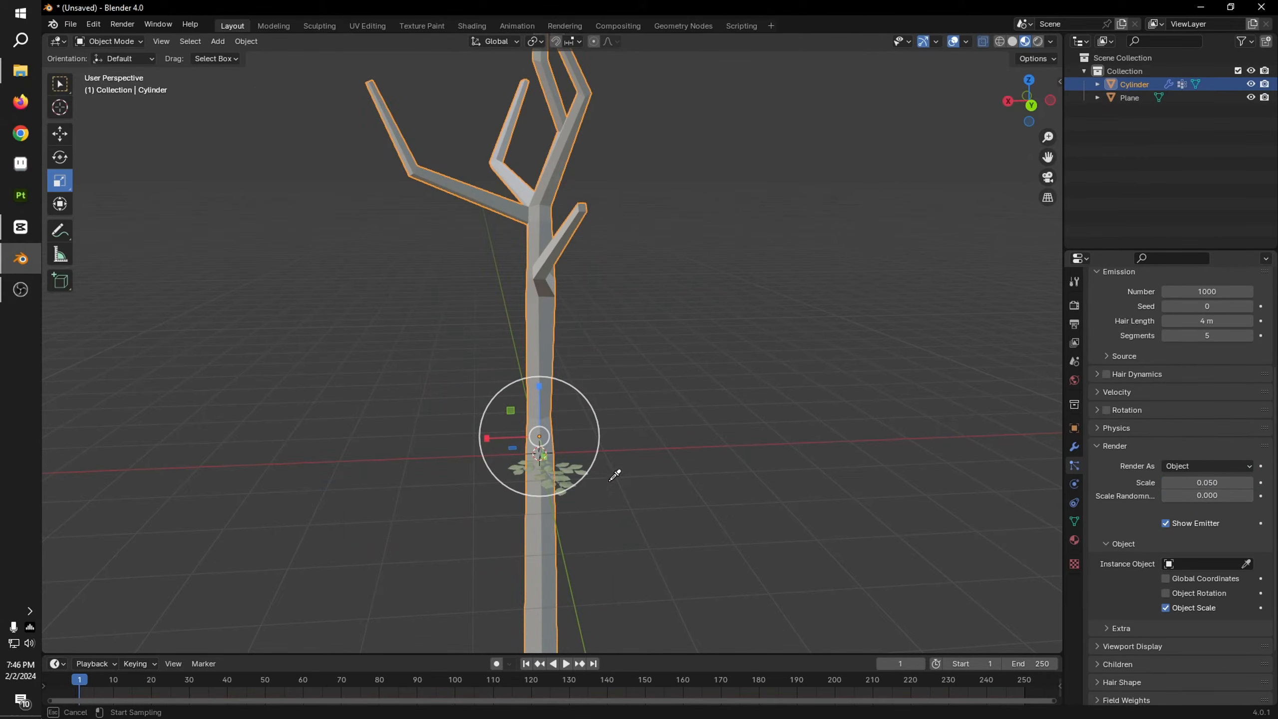
click(584, 468)
scroll(581, 413, up, 5)
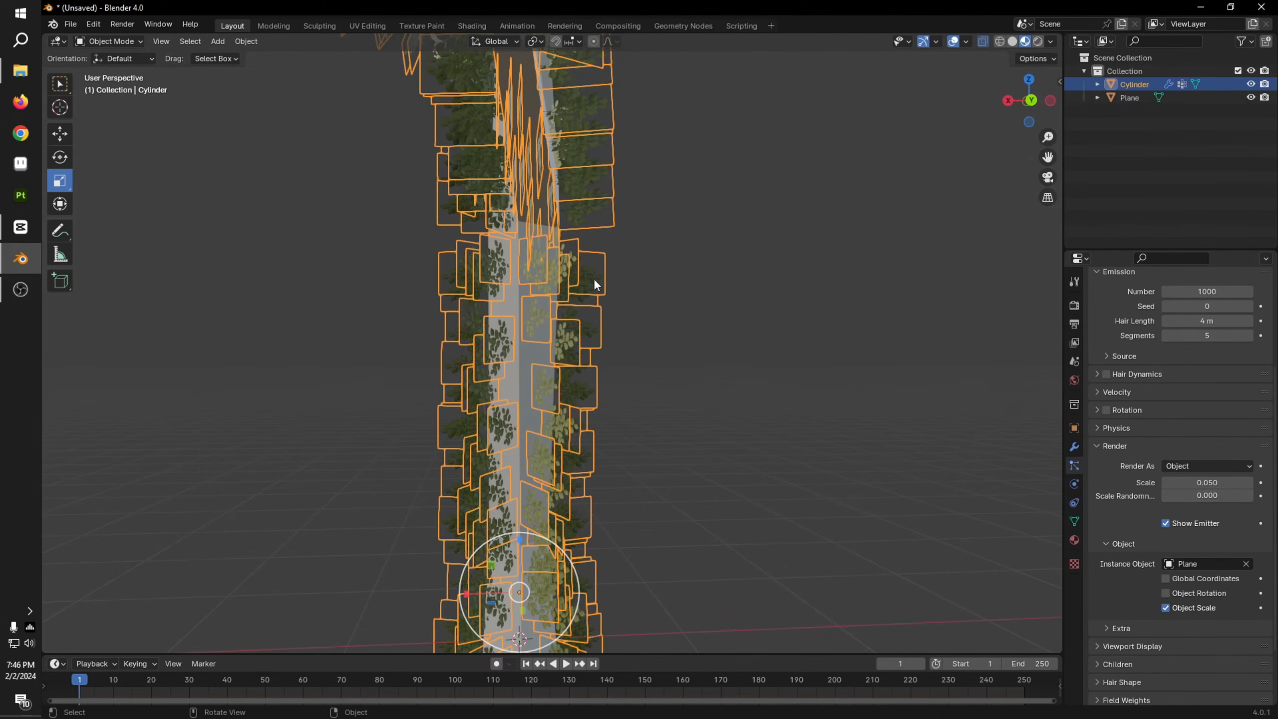
Step: Limit the particle density to the vertex group named Group
scroll(1132, 588, down, 3)
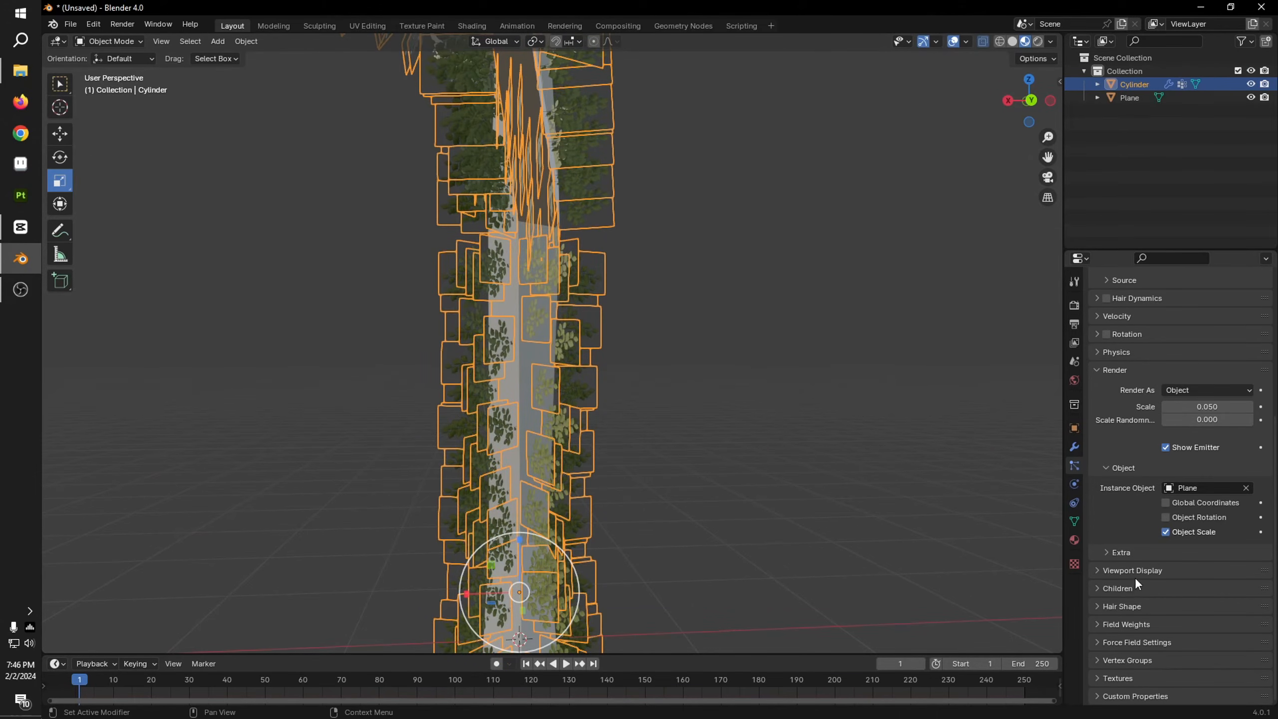
click(1135, 659)
scroll(1186, 627, down, 5)
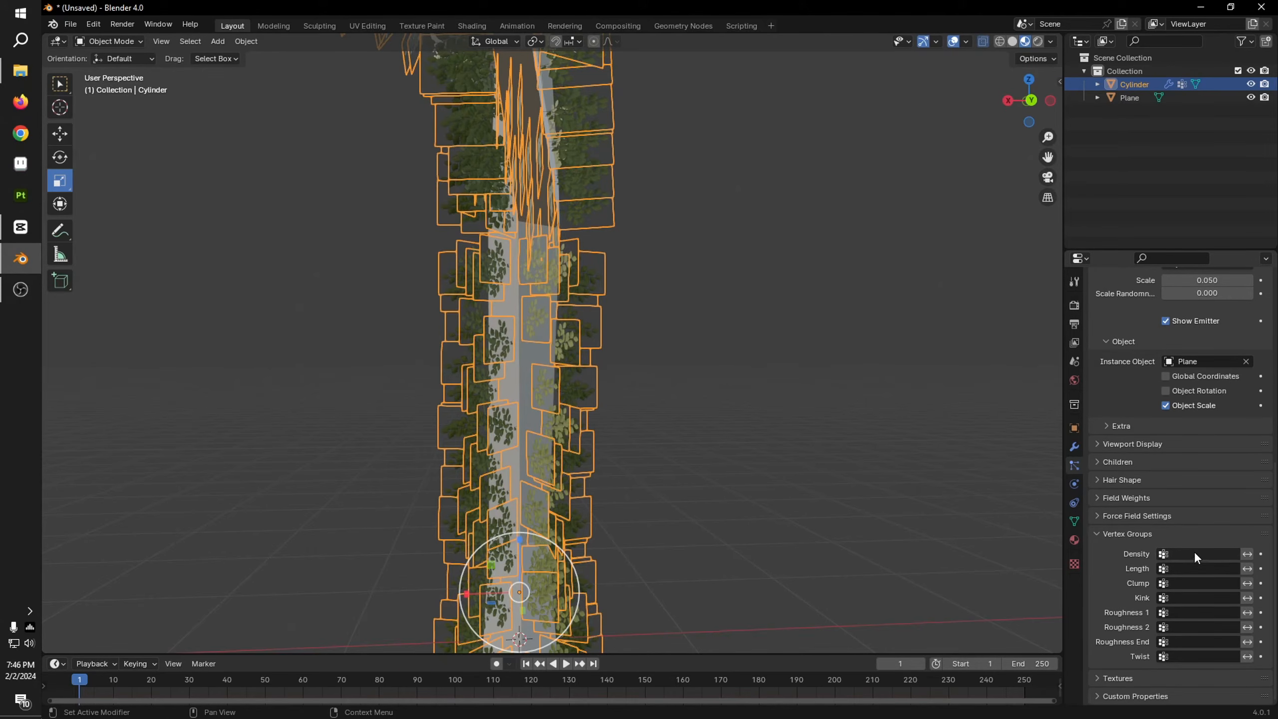
click(1195, 554)
click(1166, 578)
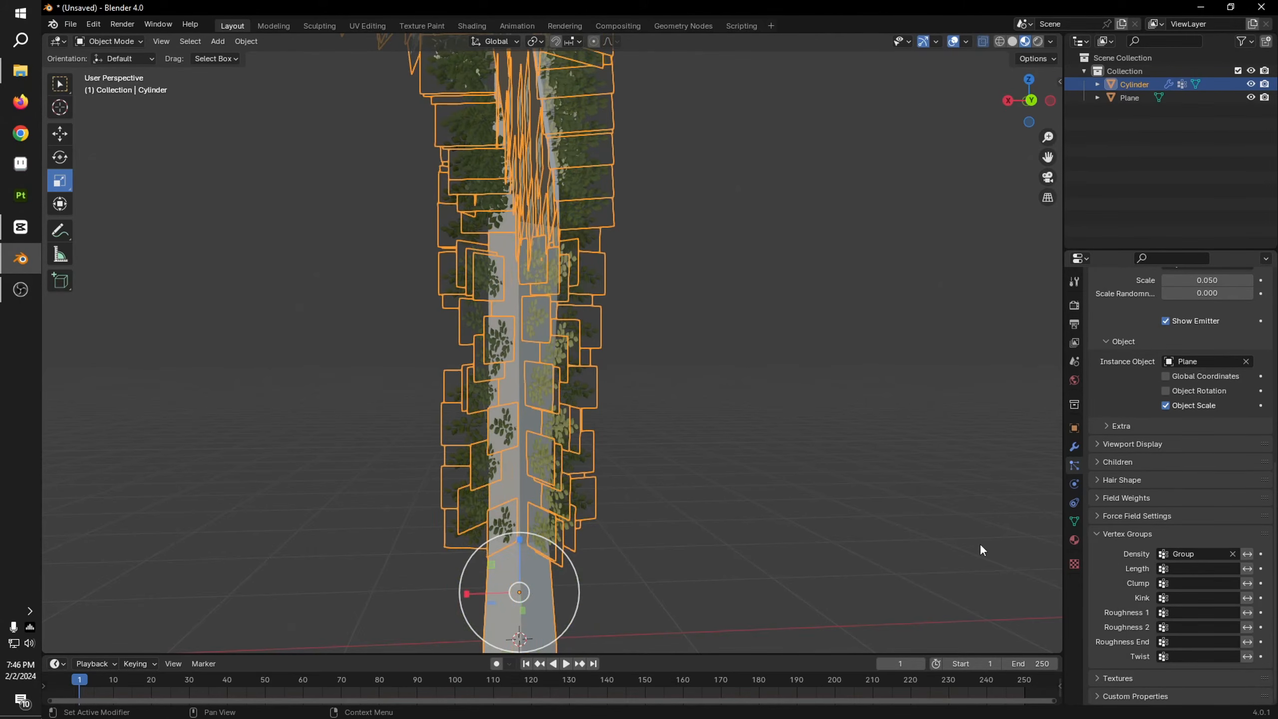
scroll(636, 492, down, 4)
middle_drag(678, 447, 802, 457)
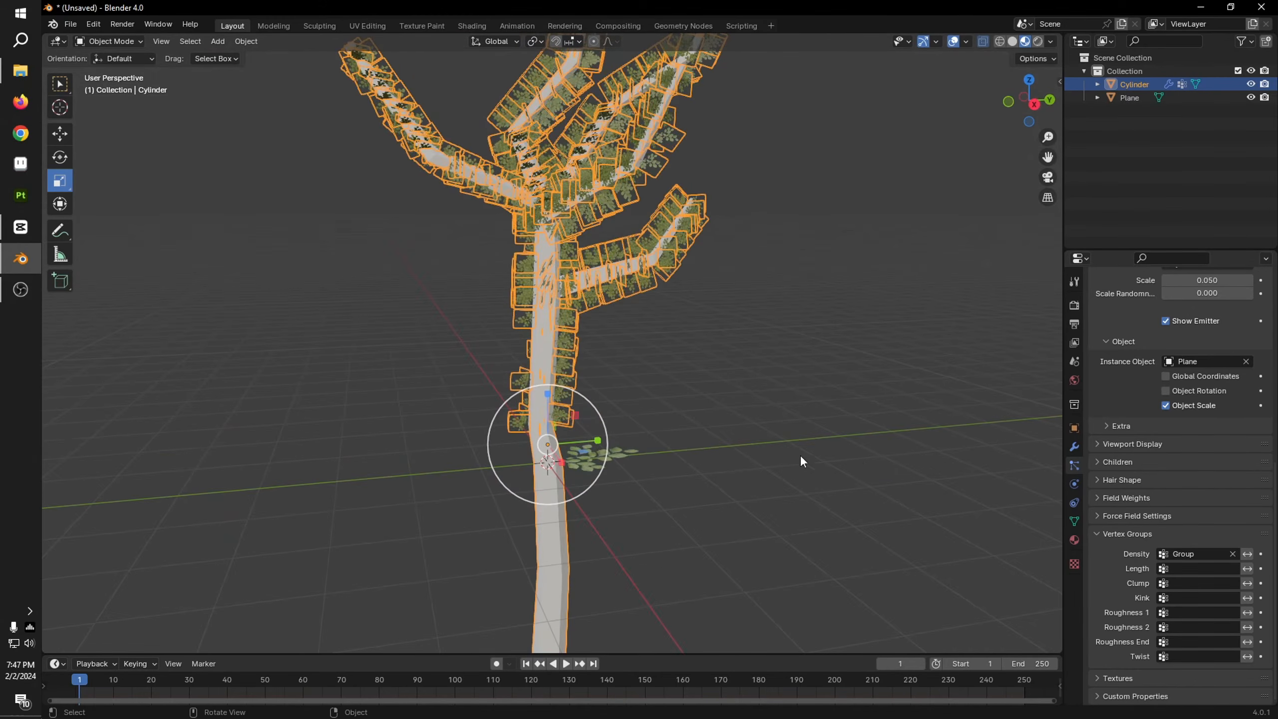
key(Tab)
key(Tab)
click(115, 42)
click(120, 98)
scroll(351, 322, up, 3)
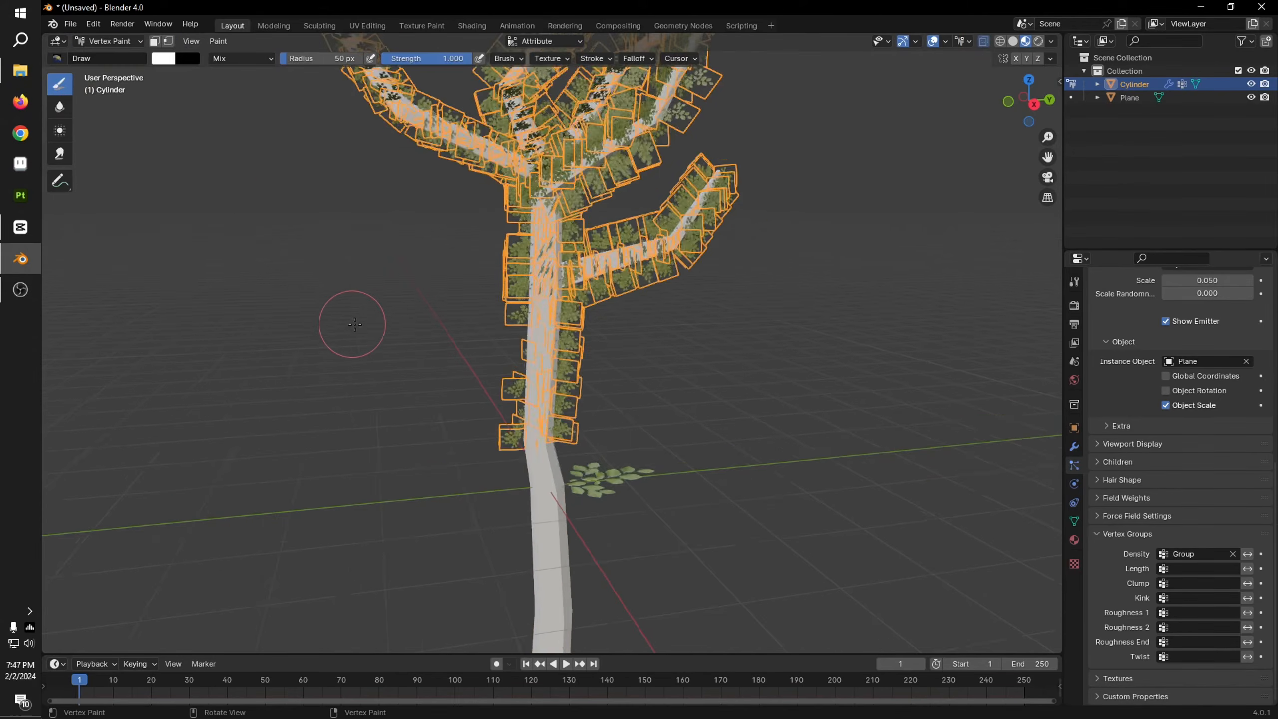
key(Tab)
Step: Undo the tree's particle system and go back to Weight Paint mode
key(Tab)
scroll(572, 474, down, 6)
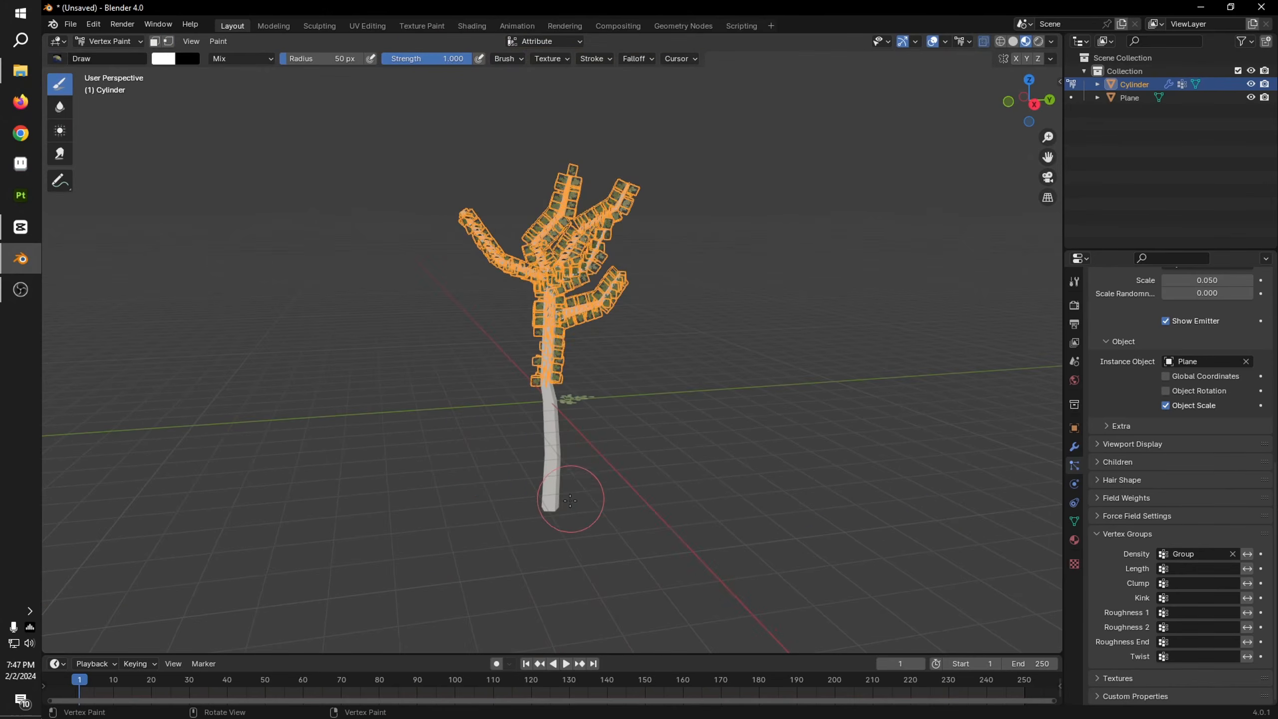
key(Tab)
key(Tab)
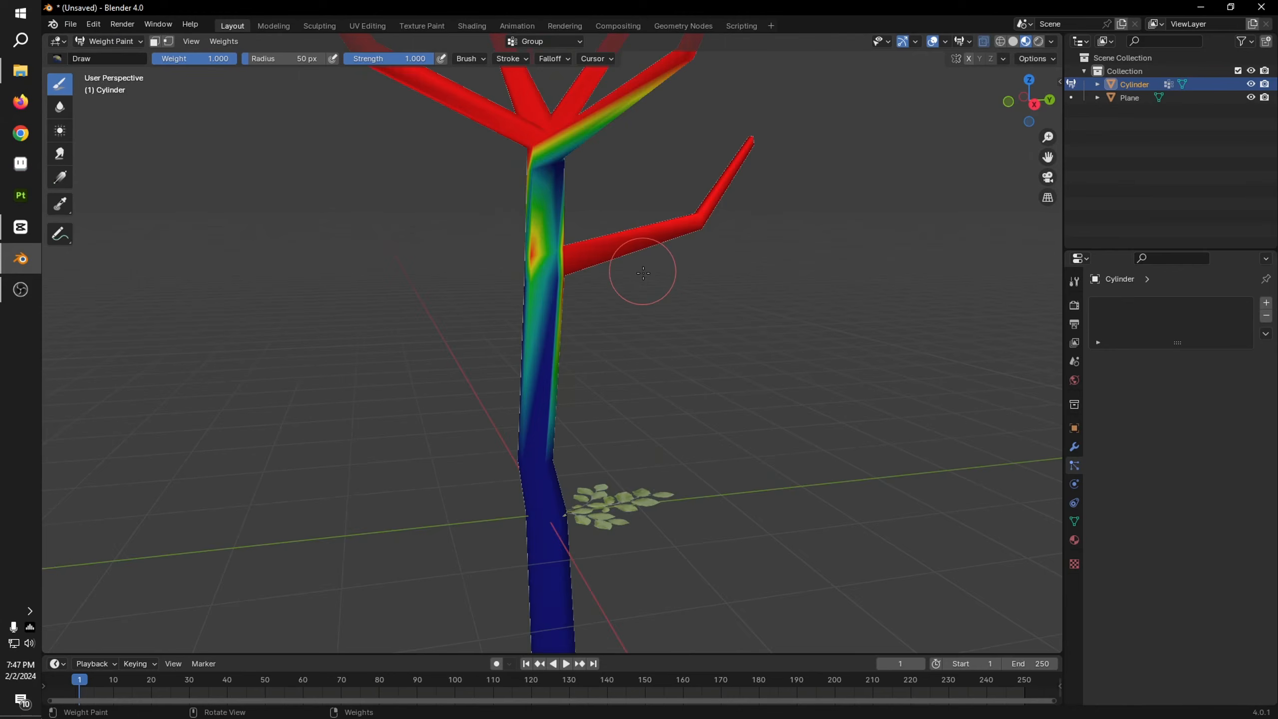
scroll(643, 273, down, 5)
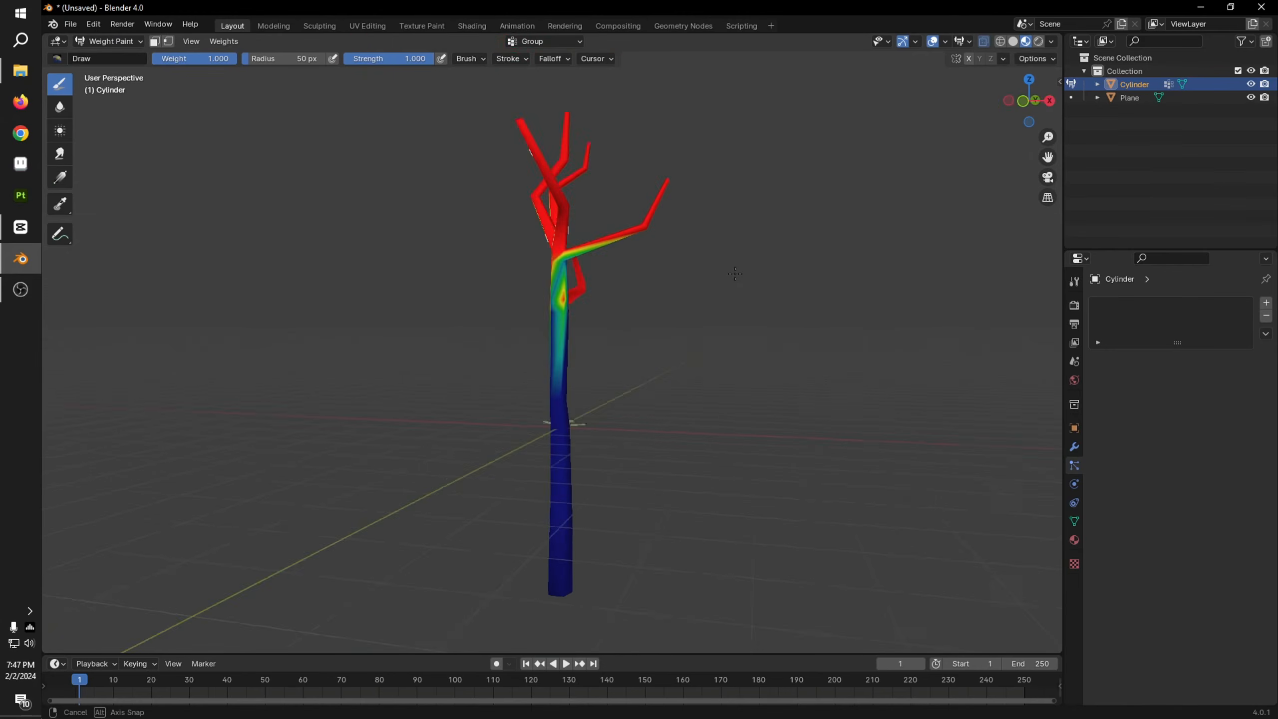
Step: Subtract weight with the 50 px Draw brush around the upper trunk and the branch bases, working from all sides
middle_drag(643, 273, 569, 322)
scroll(569, 323, up, 3)
mouse_move(569, 323)
ctrl+mouse_down()
mouse_move(559, 301)
mouse_move(587, 306)
ctrl+mouse_up()
middle_drag(661, 303, 579, 299)
ctrl+drag(579, 299, 572, 297)
mouse_move(657, 295)
middle_down()
mouse_move(568, 292)
mouse_move(537, 331)
middle_up()
ctrl+drag(537, 330, 533, 266)
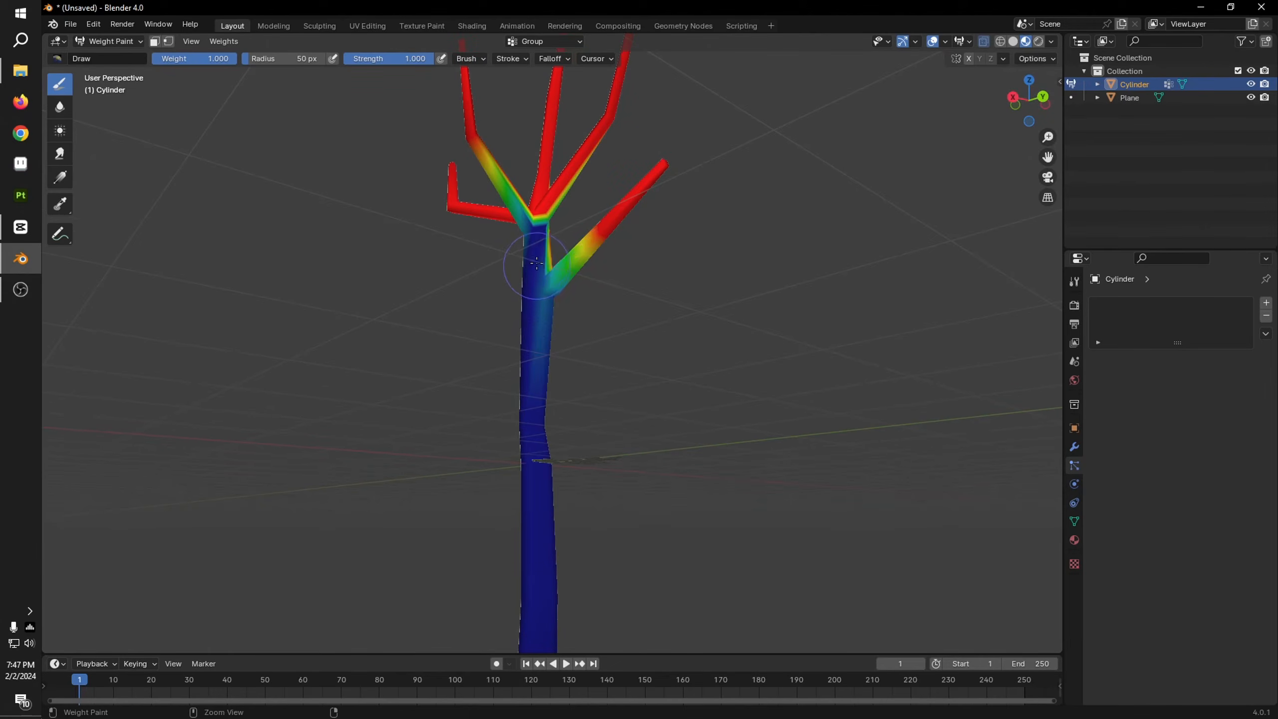
middle_drag(603, 312, 783, 296)
ctrl+drag(544, 253, 558, 245)
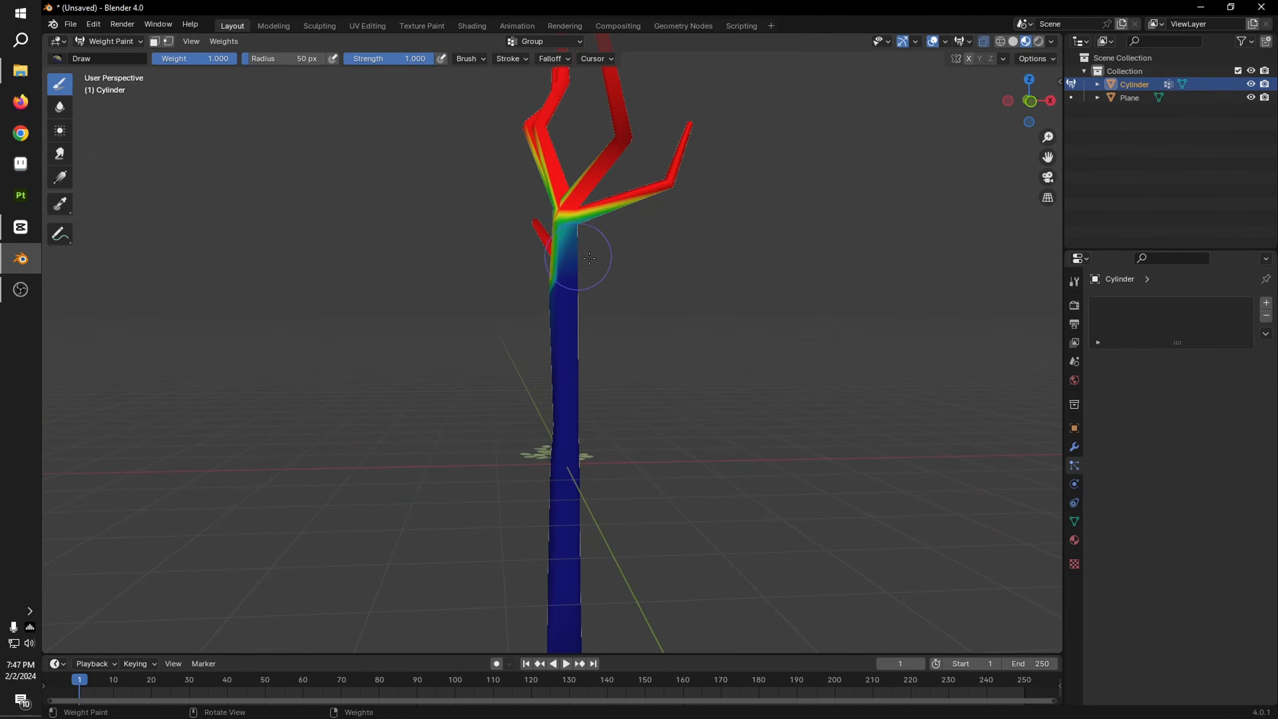
middle_drag(596, 269, 697, 275)
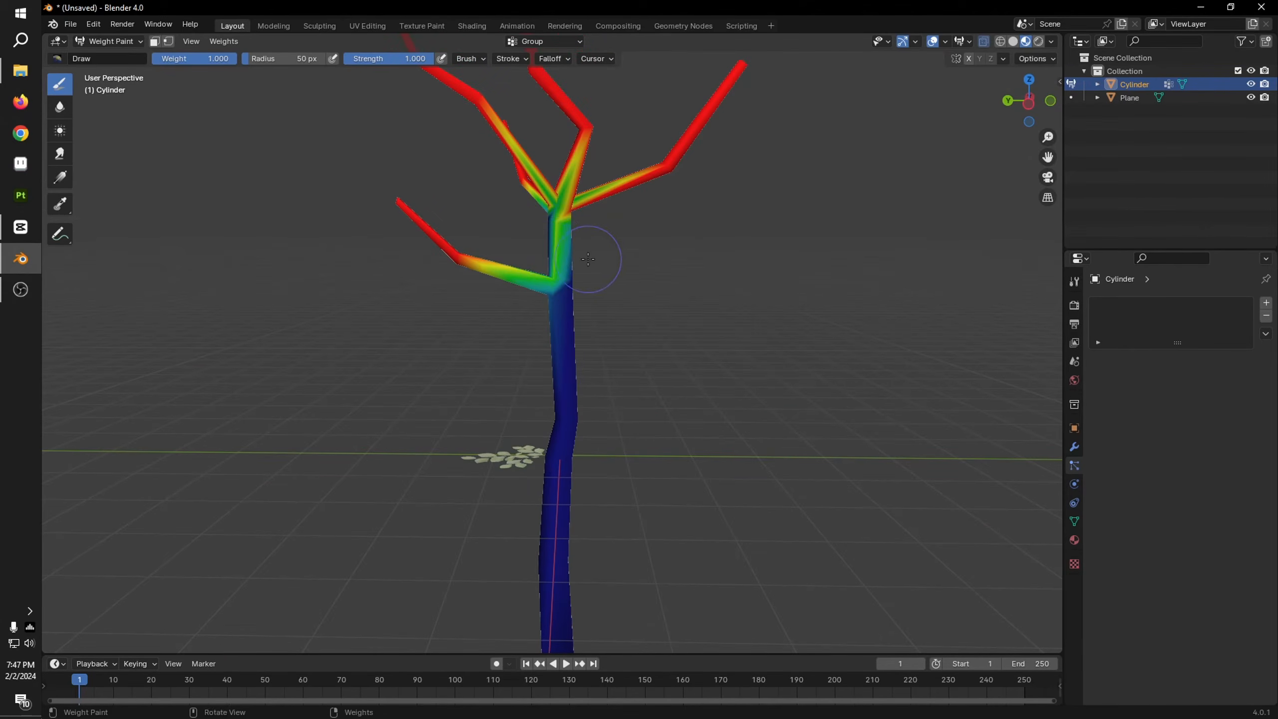
ctrl+drag(543, 242, 546, 259)
middle_drag(546, 259, 593, 267)
ctrl+drag(574, 265, 576, 266)
scroll(608, 394, down, 5)
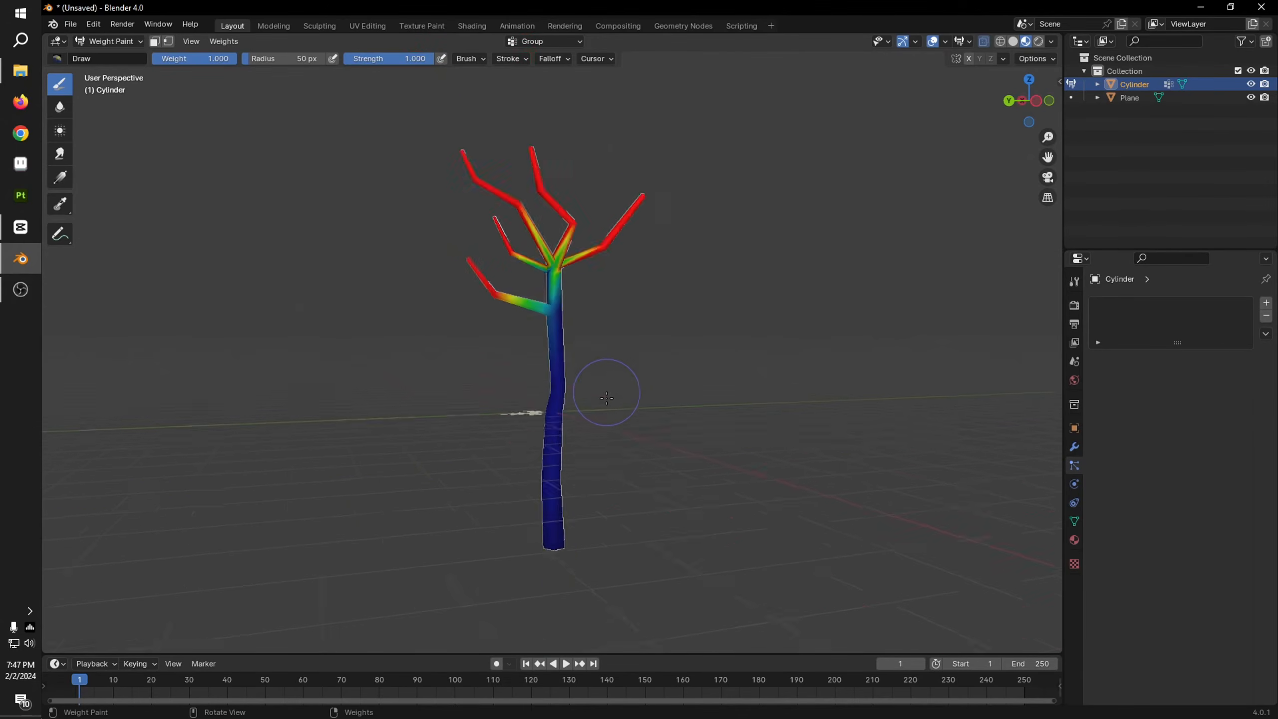
mouse_move(608, 395)
middle_down()
mouse_move(710, 418)
mouse_move(576, 319)
middle_up()
scroll(576, 319, up, 4)
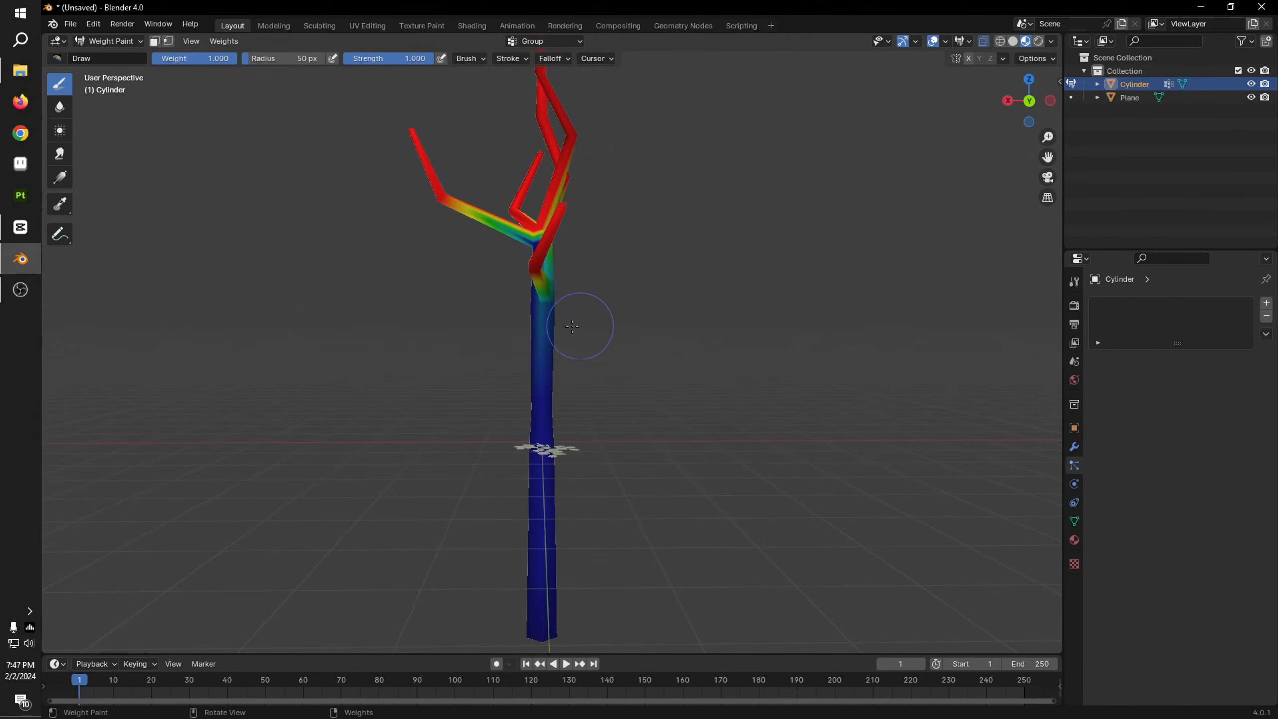
Step: Return to Object Mode and add a new particle system of type Hair to the tree
click(96, 42)
click(109, 55)
middle_drag(675, 322, 750, 333)
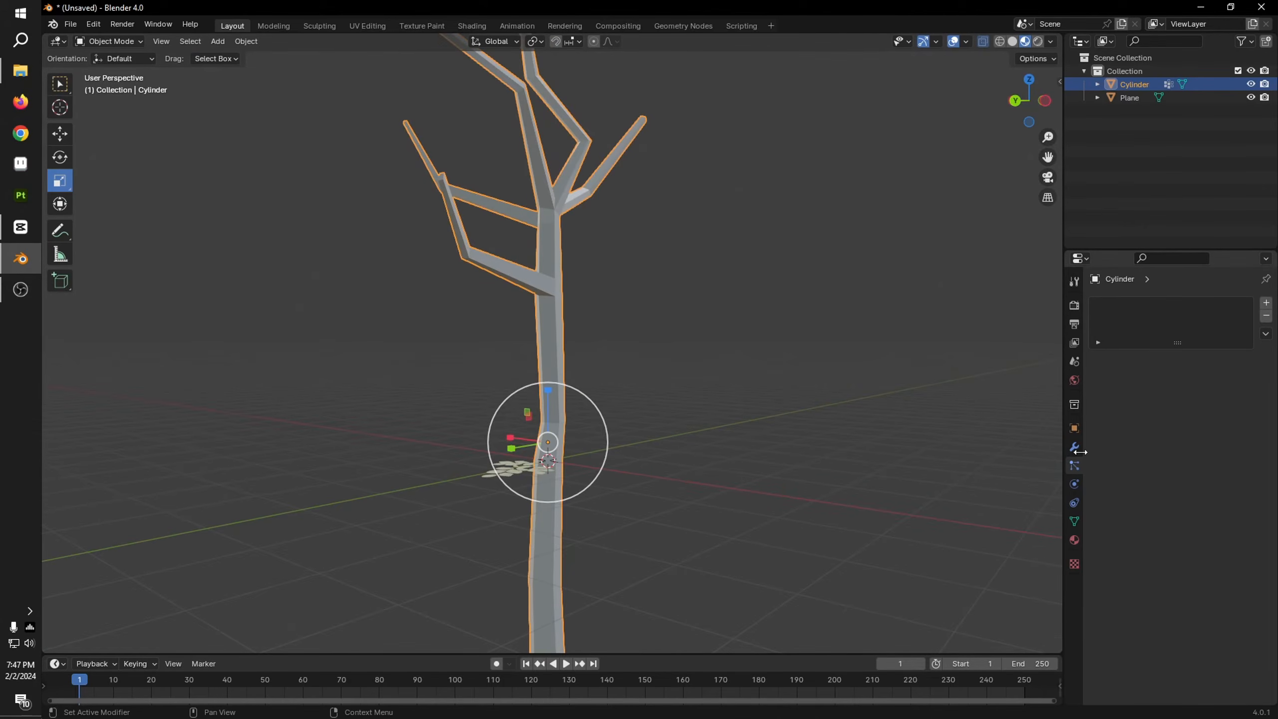
click(1266, 302)
click(1224, 376)
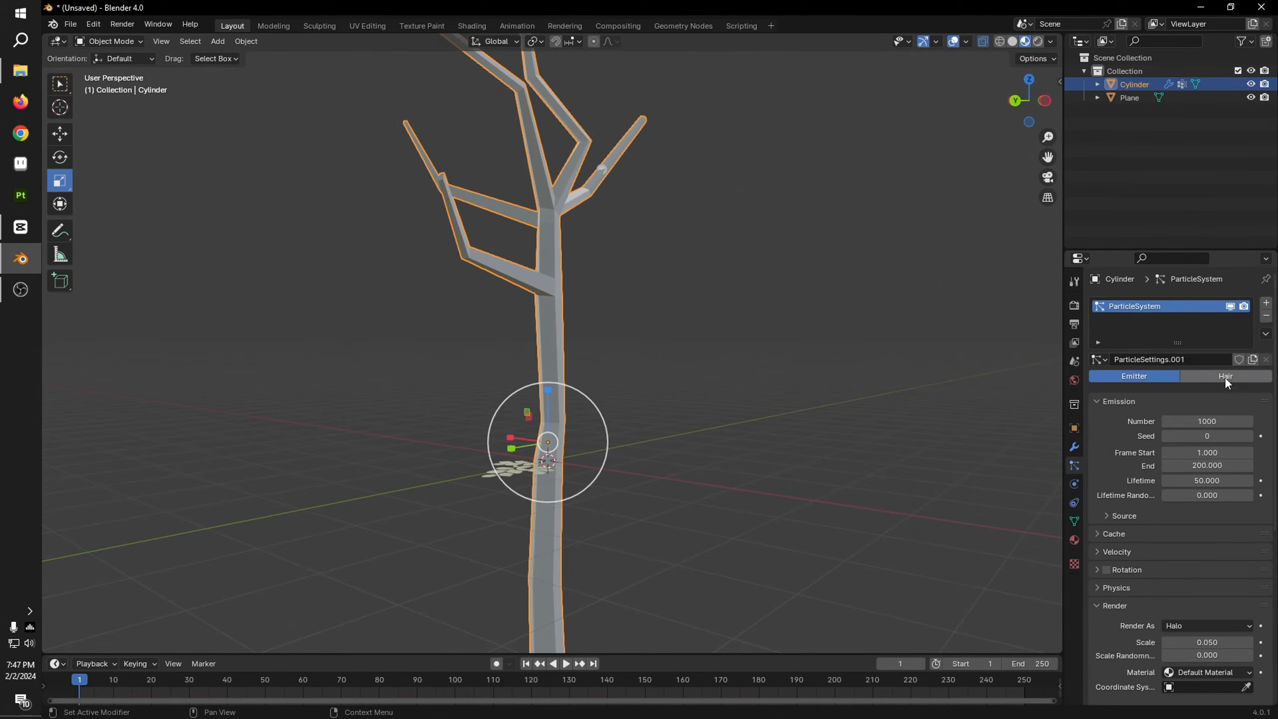
scroll(1199, 556, down, 4)
scroll(1199, 556, down, 1)
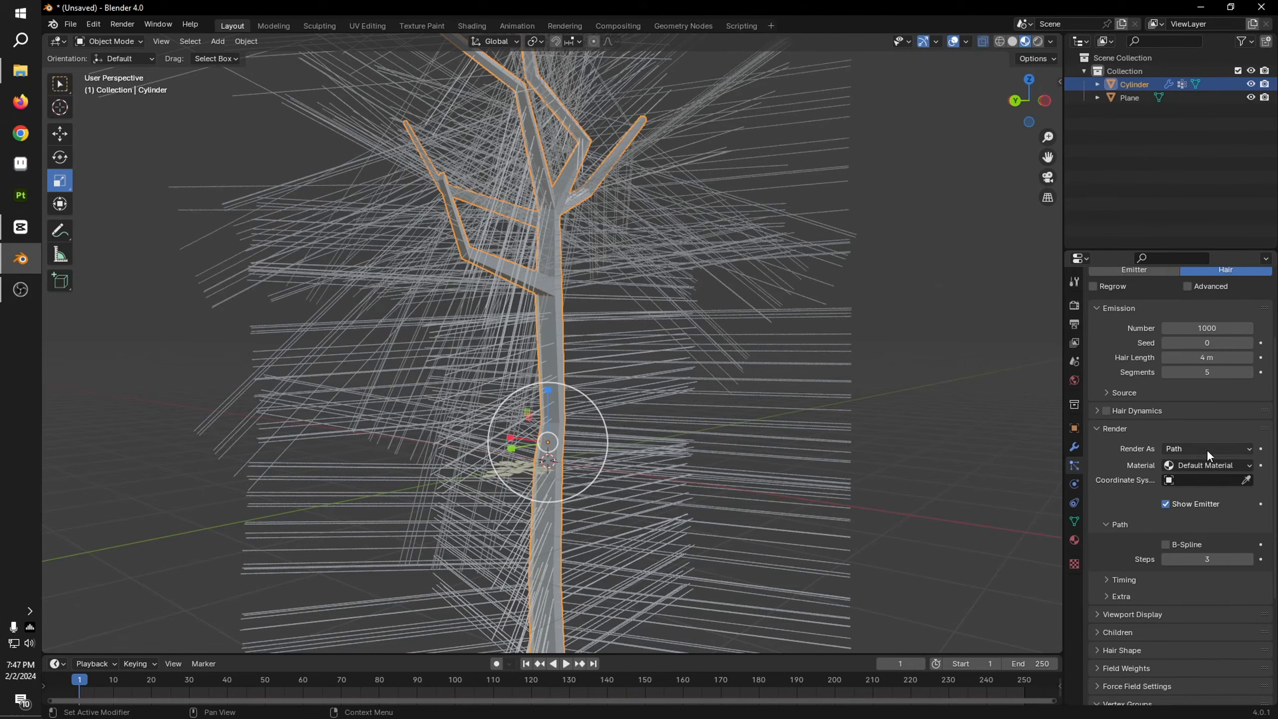
Step: Set the hair particles to render as Object, using the leafy branch Plane as the instance object
click(1209, 450)
click(1199, 479)
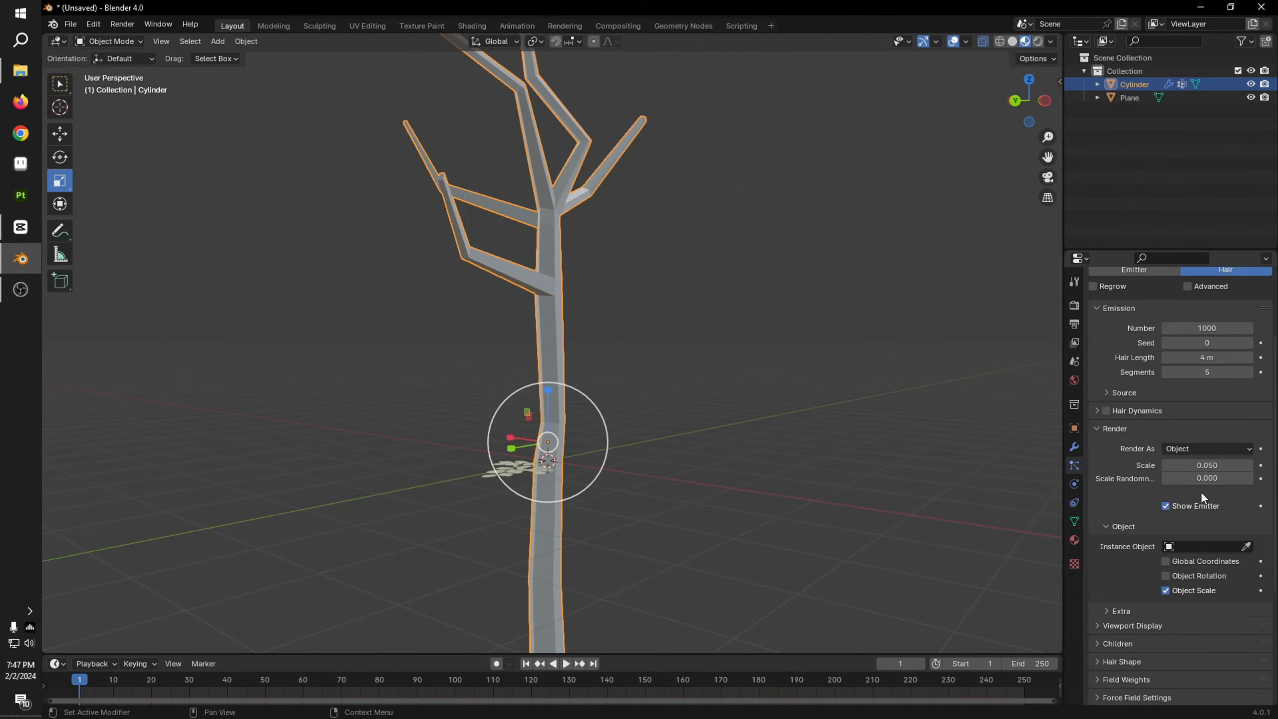
click(1246, 546)
click(507, 457)
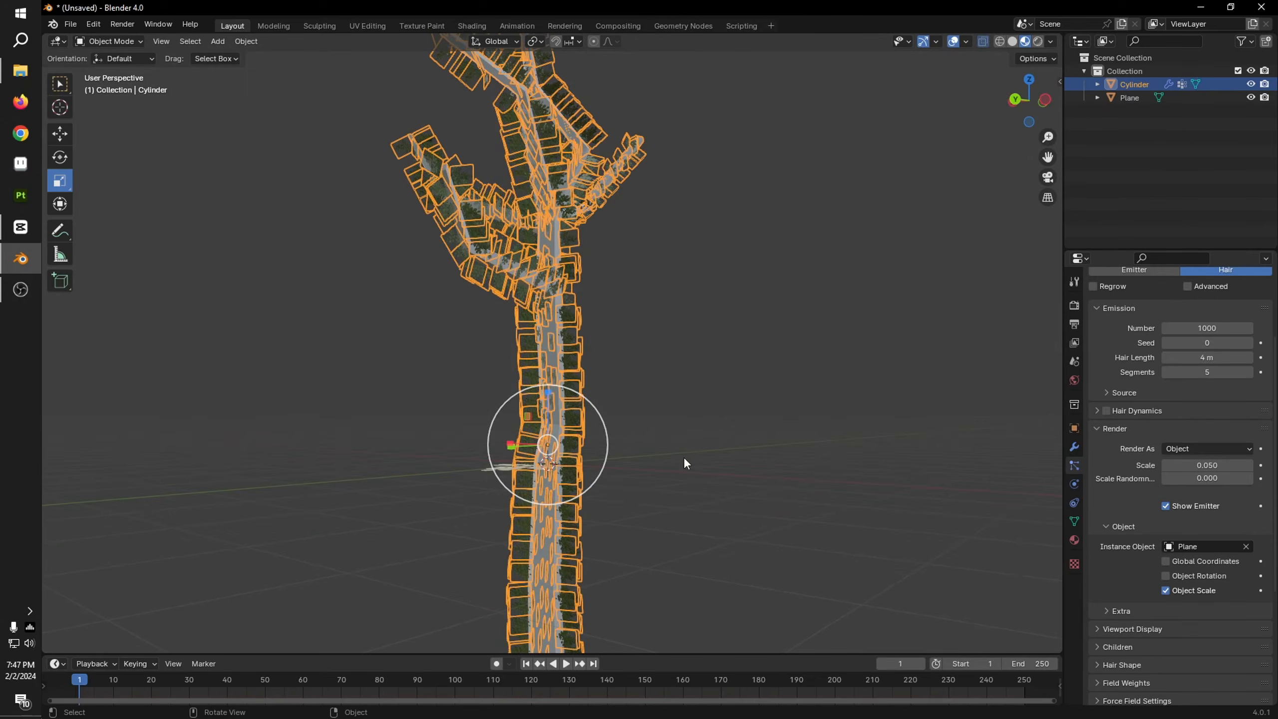
Step: Enable the advanced settings of the hair particle system
scroll(688, 460, down, 3)
scroll(1174, 518, up, 1)
scroll(1197, 481, up, 3)
click(1220, 398)
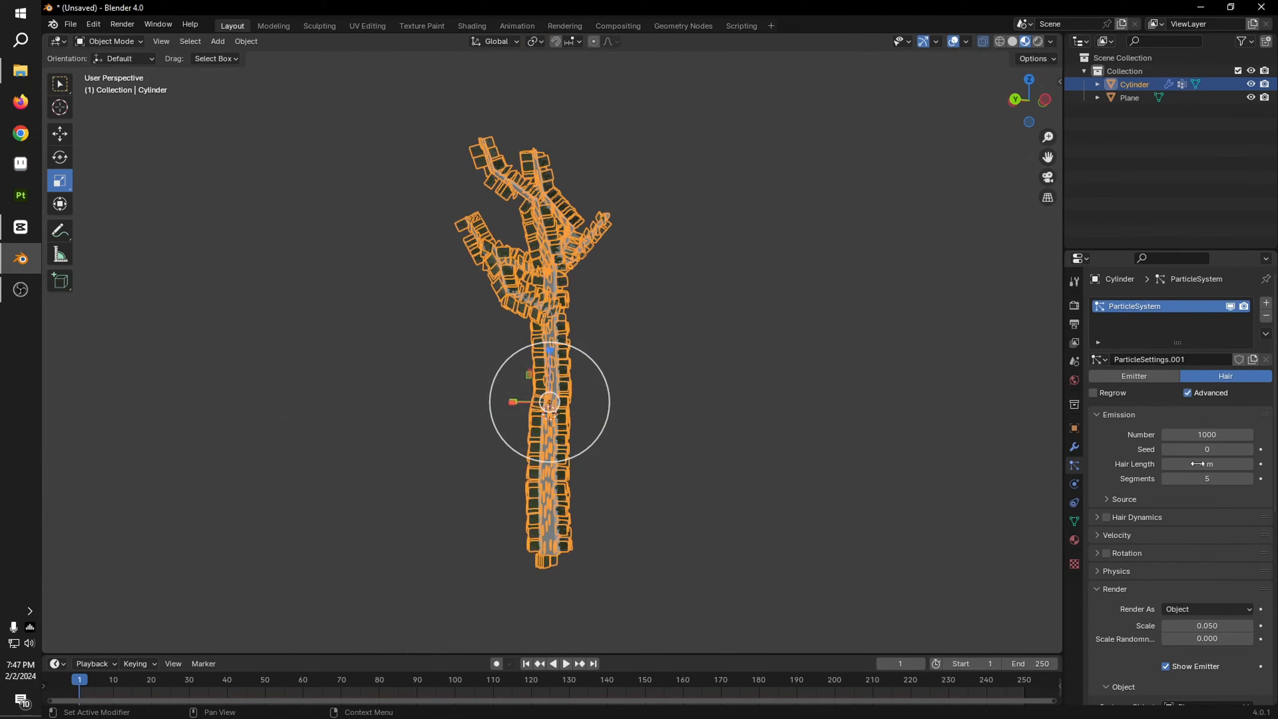
Step: Assign the vertex group named Group as the particle density so the leaf planes follow the repainted branch weights
scroll(1200, 478, down, 5)
scroll(1190, 576, down, 7)
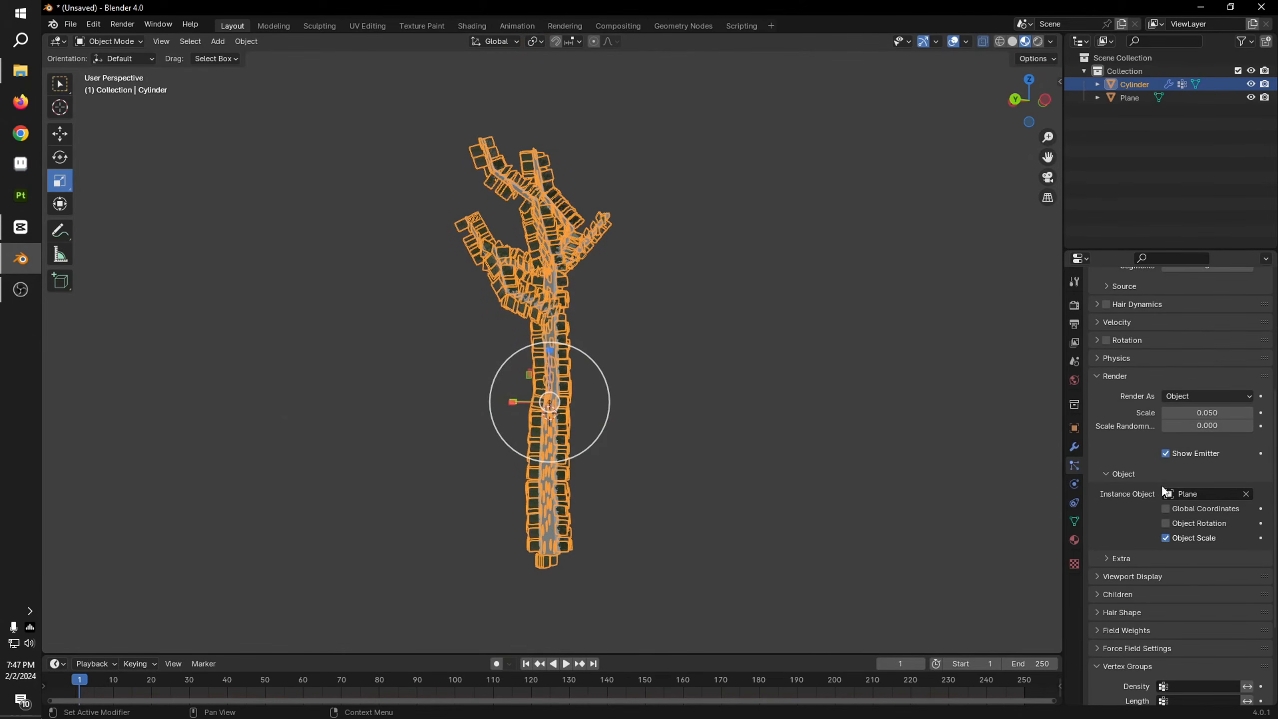
scroll(1157, 514, down, 1)
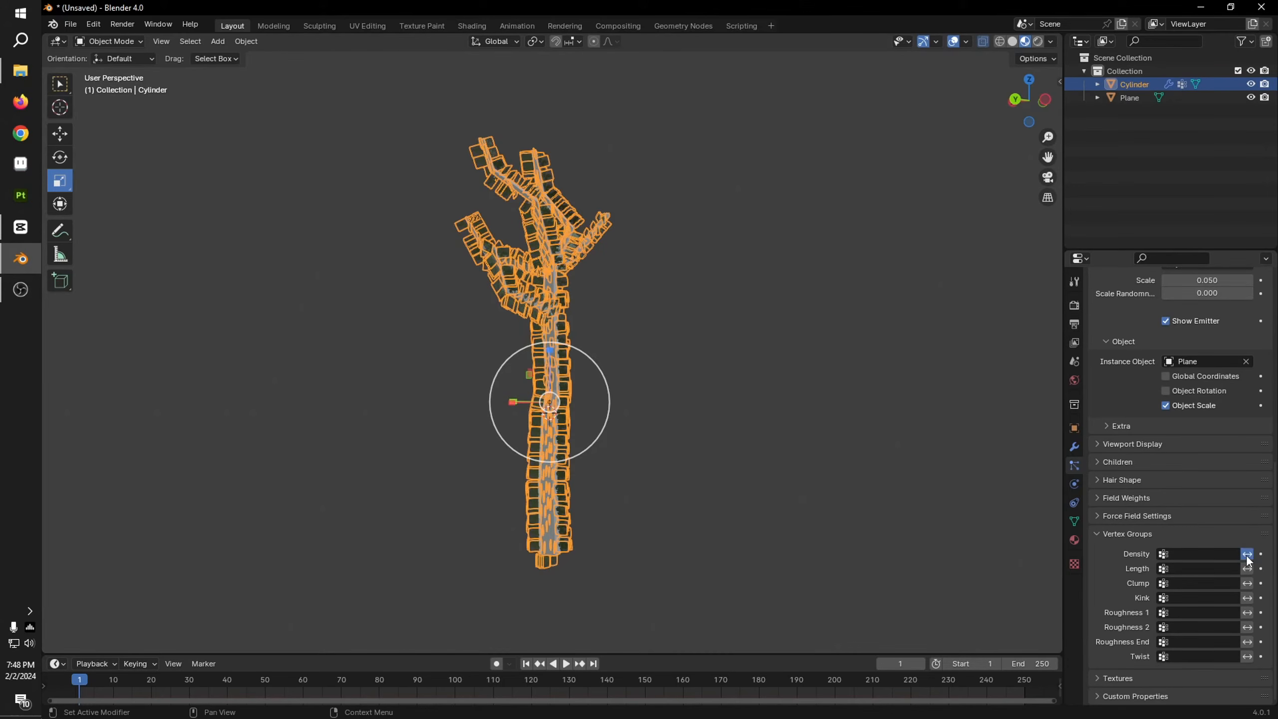
click(1217, 554)
click(1157, 575)
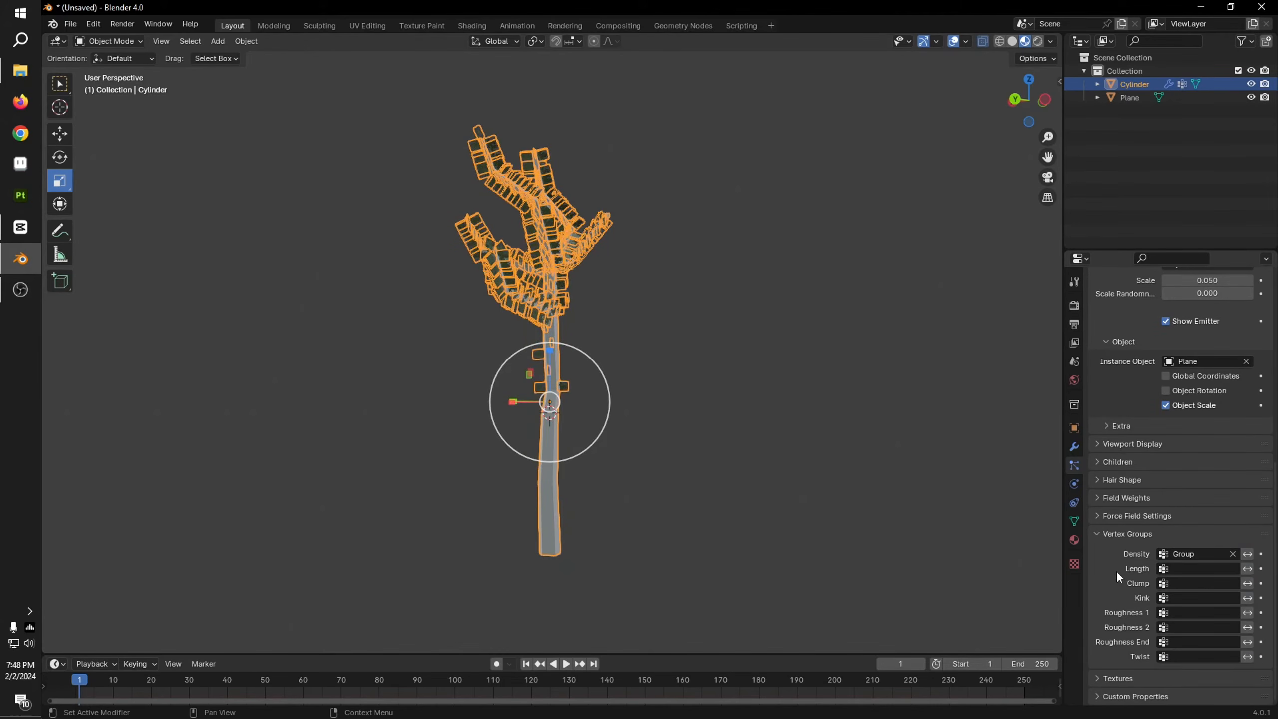
middle_drag(598, 345, 639, 402)
scroll(640, 403, up, 4)
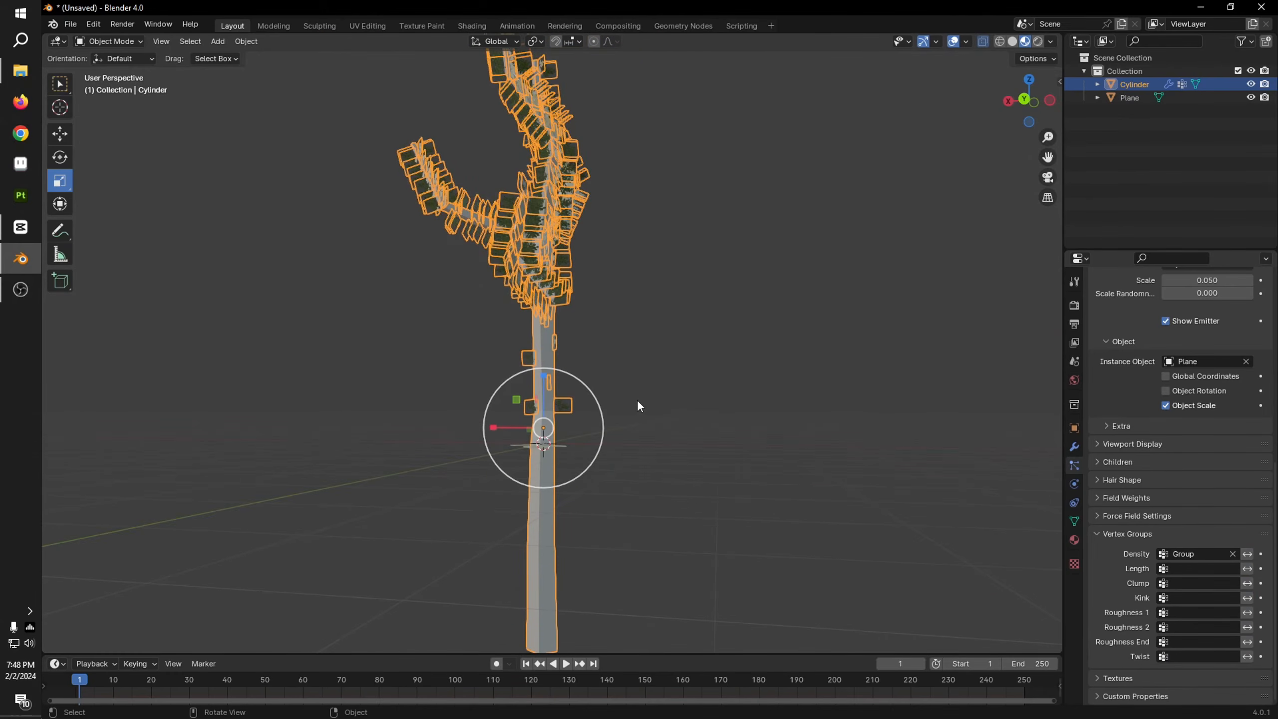
Step: Increase the render scale of the leaf plane particles to 0.230
scroll(1231, 412, up, 6)
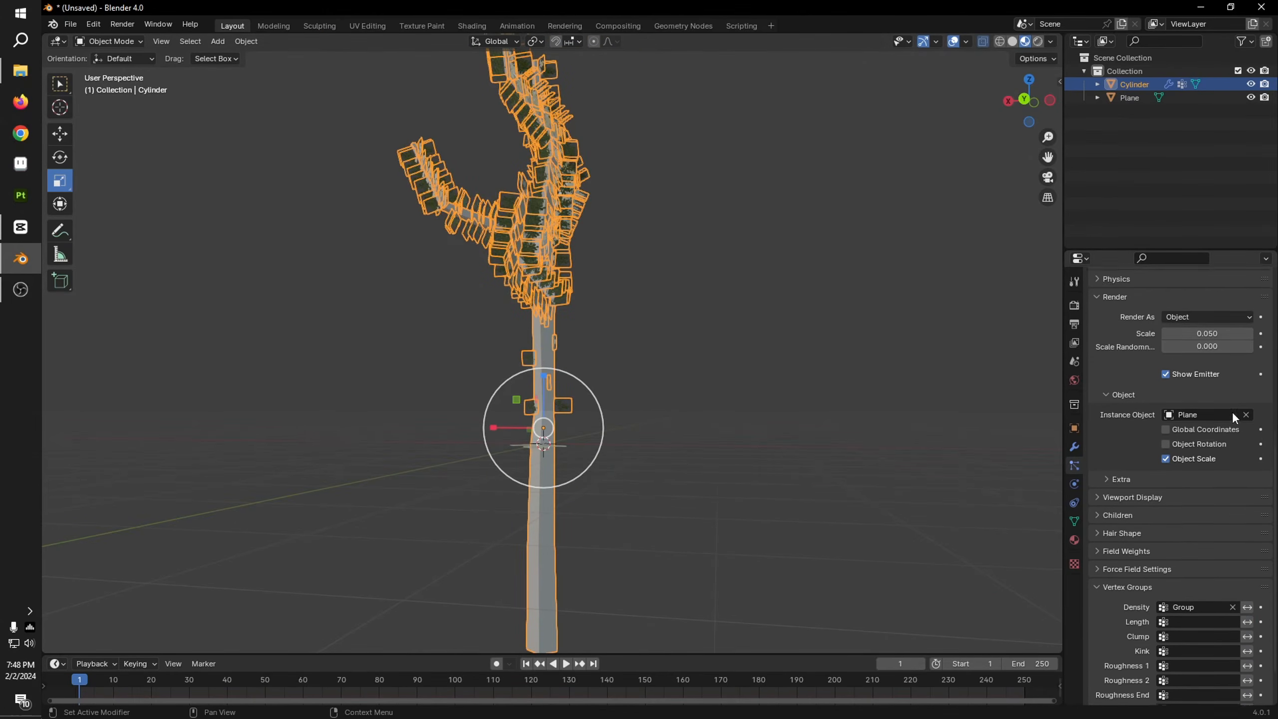
drag(1231, 412, 1263, 413)
scroll(1223, 443, up, 5)
scroll(1223, 444, up, 3)
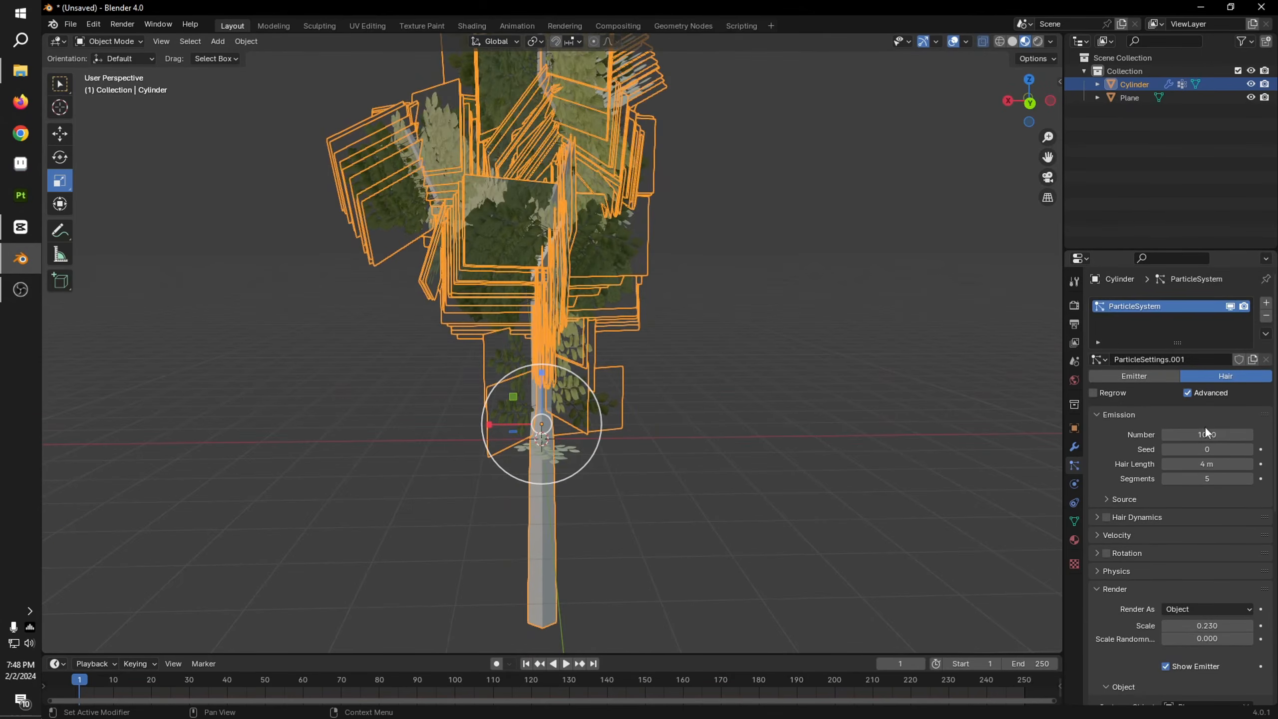
Step: Reduce the number of hair particles on the tree to 42 to thin out the leaf planes
click(1209, 435)
text(10)
key(Return)
drag(1211, 439, 1252, 440)
middle_drag(654, 382, 902, 412)
scroll(775, 378, down, 5)
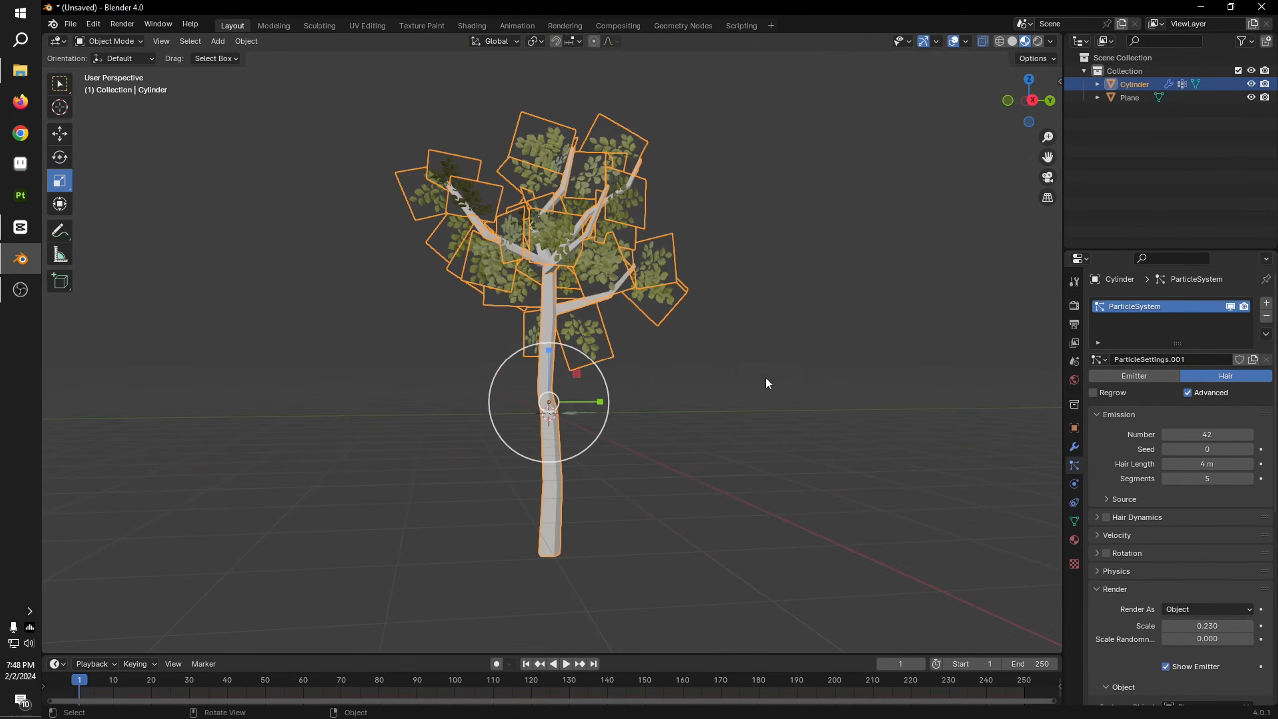
middle_drag(764, 376, 800, 399)
scroll(797, 403, up, 4)
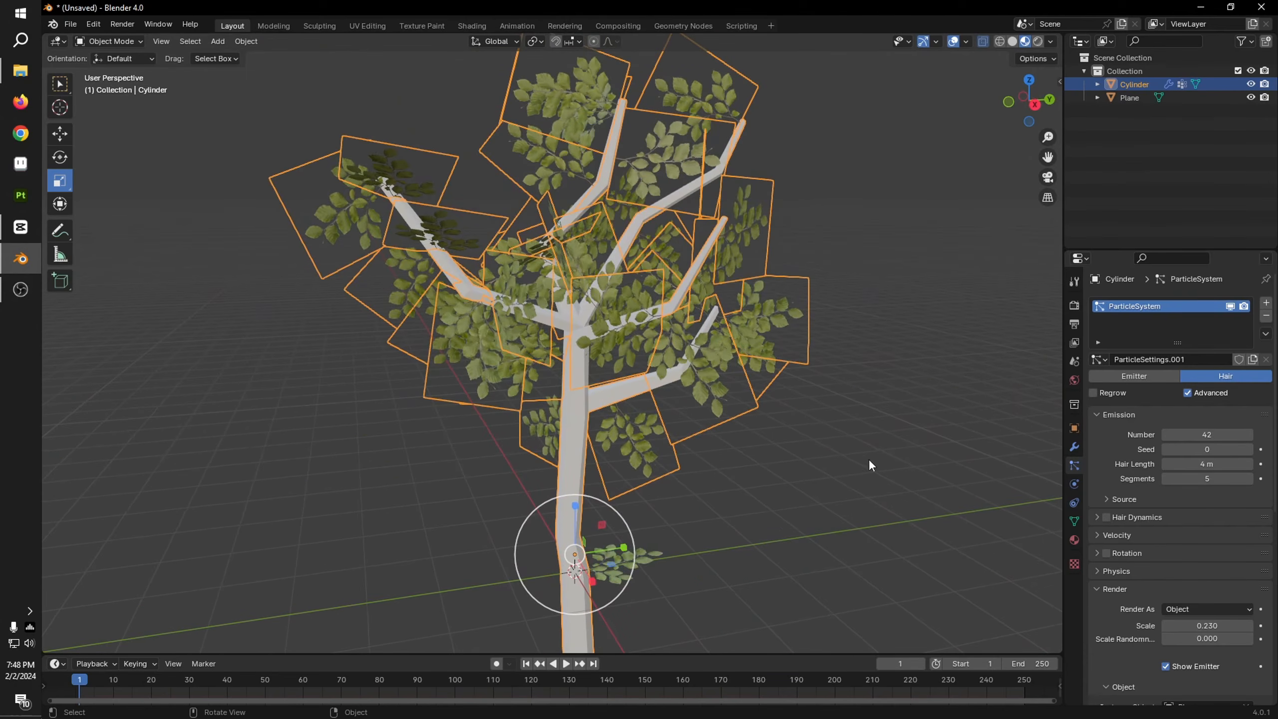
Step: Set the leaf particles' render scale to 0.510 and their scale randomness to 0.521
scroll(1229, 600, down, 4)
scroll(1206, 598, down, 1)
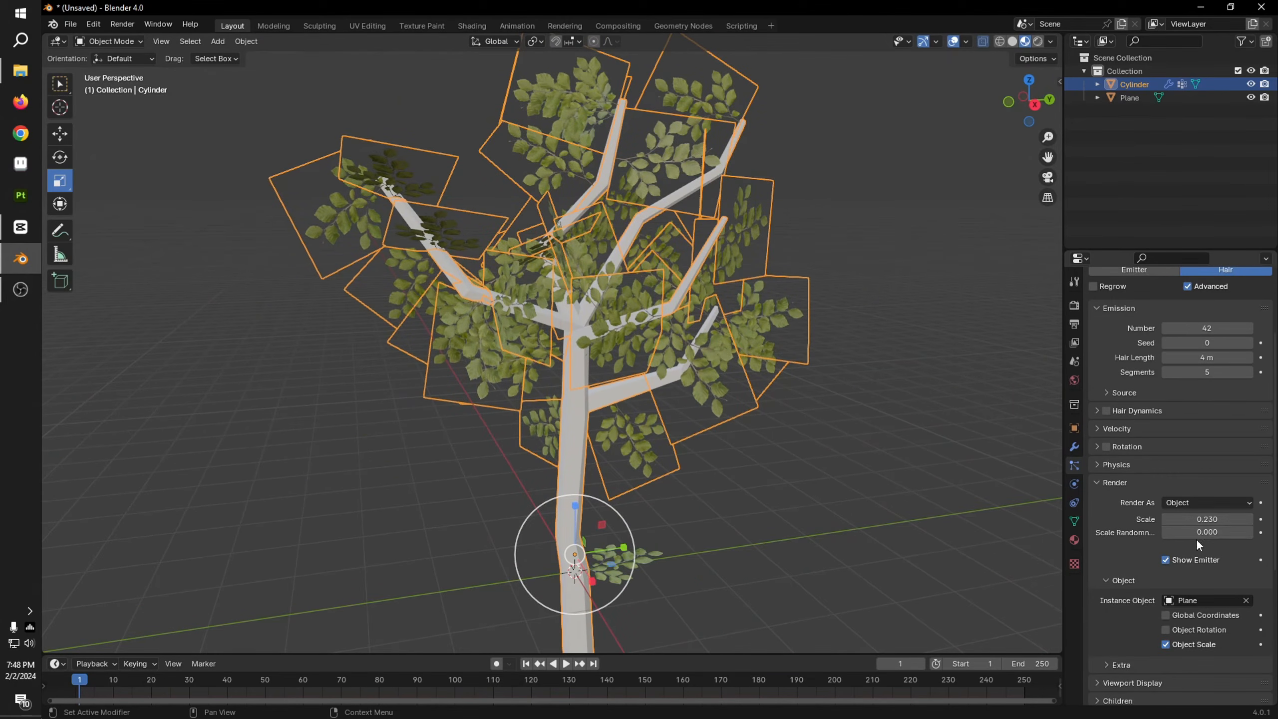
mouse_move(1192, 537)
mouse_down()
mouse_move(1245, 525)
mouse_move(1199, 532)
mouse_up()
middle_drag(635, 428, 922, 480)
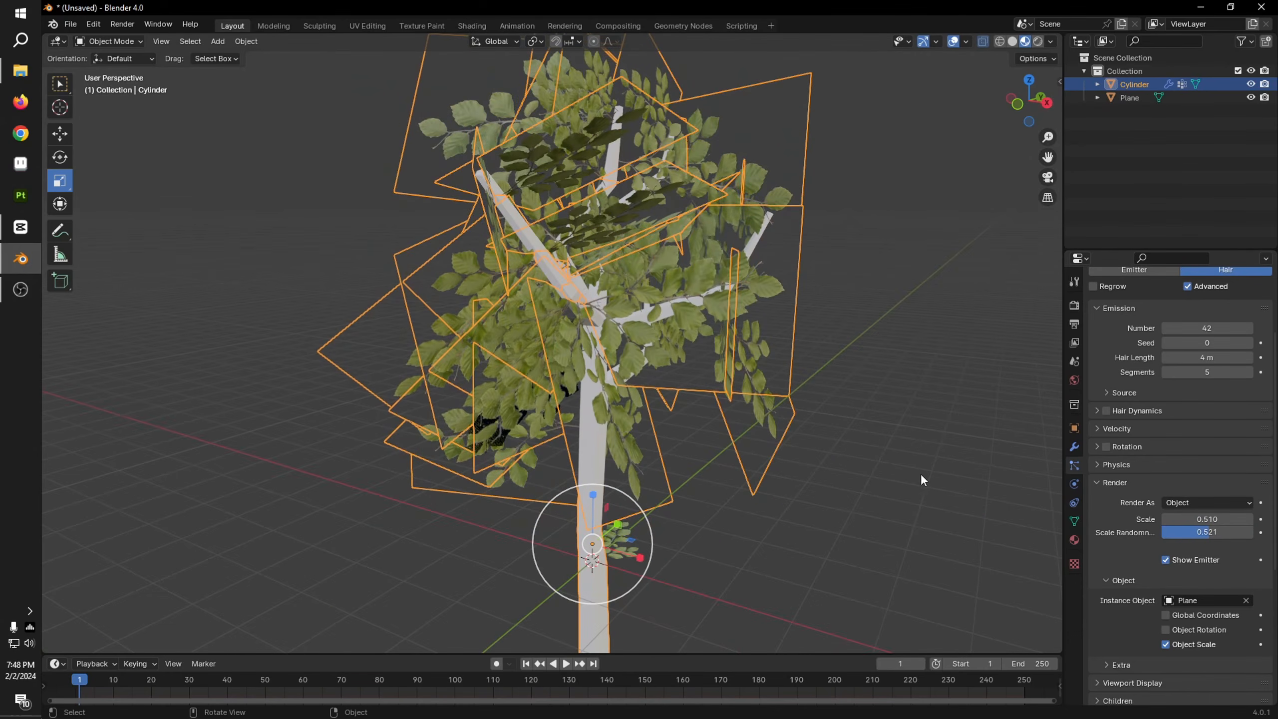
click(845, 506)
scroll(782, 467, down, 6)
middle_drag(715, 483, 969, 460)
scroll(711, 472, up, 7)
scroll(710, 458, down, 3)
scroll(542, 467, up, 5)
Step: Enable particle rotation with Global Z as the orientation axis and set its randomization to 0.607
scroll(645, 433, down, 4)
scroll(1122, 699, down, 5)
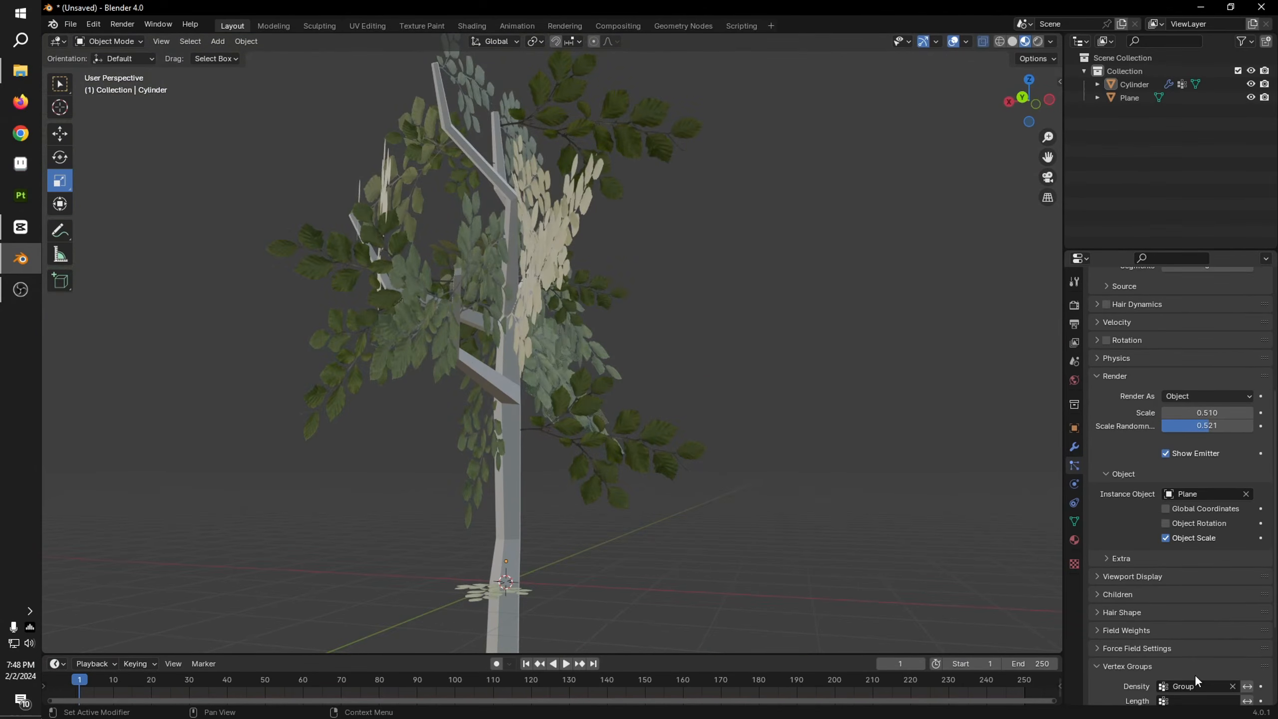
scroll(1135, 605, down, 6)
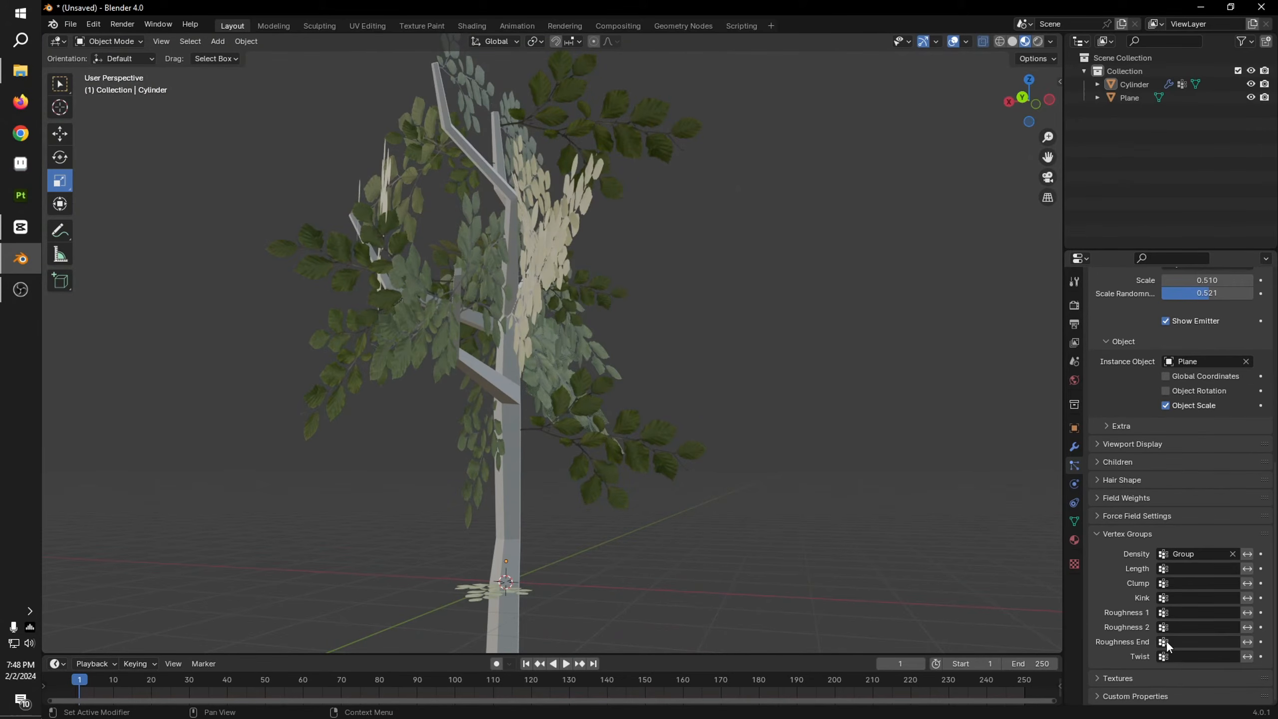
scroll(1166, 640, up, 11)
click(1126, 447)
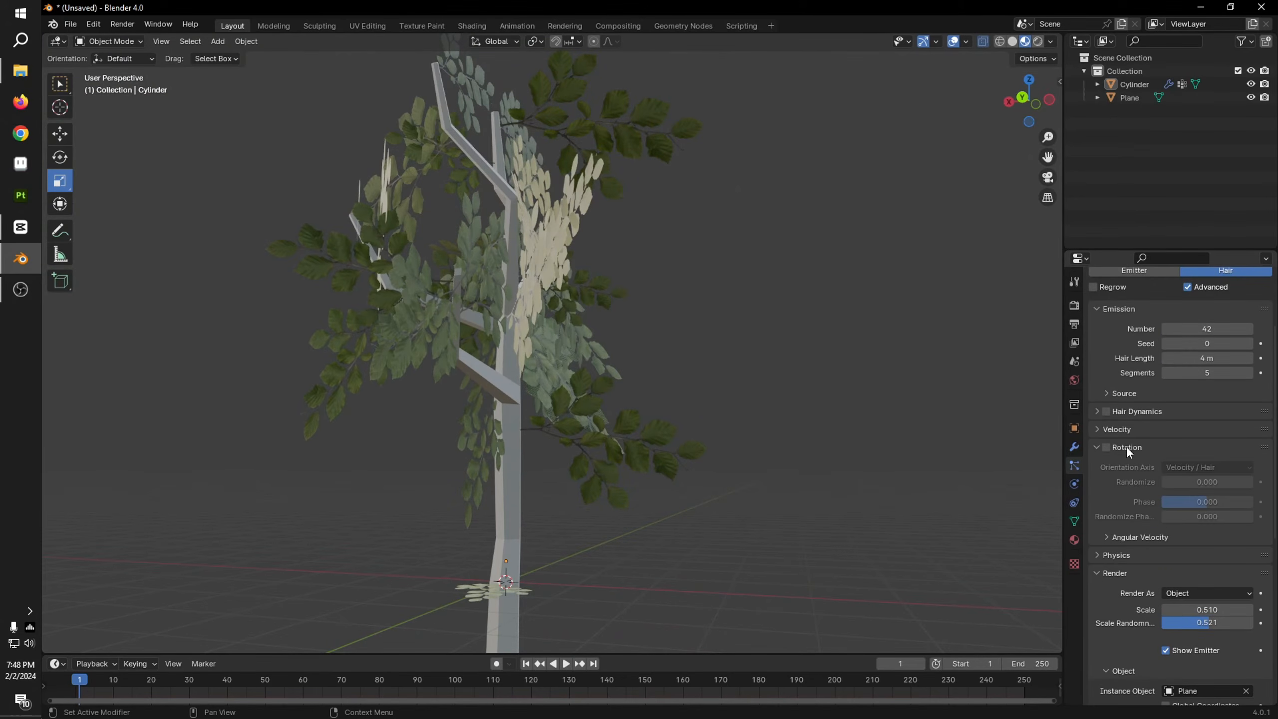
click(1106, 447)
click(1205, 467)
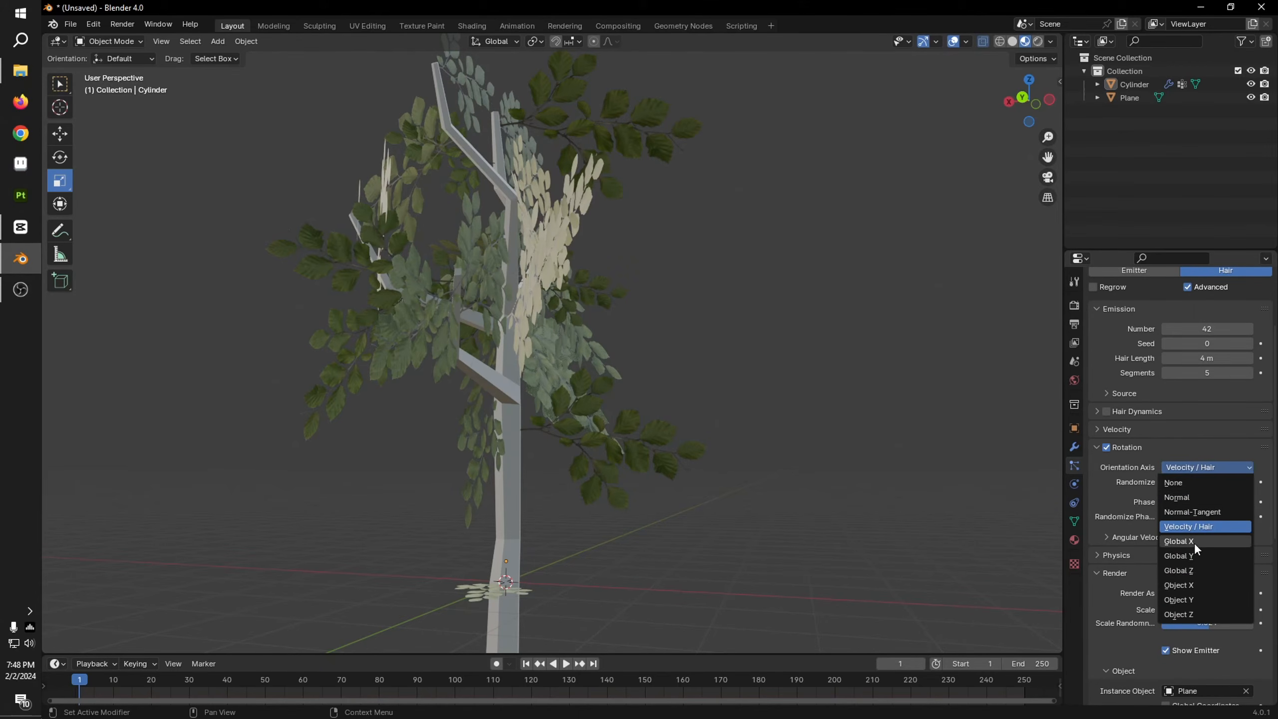
click(1196, 571)
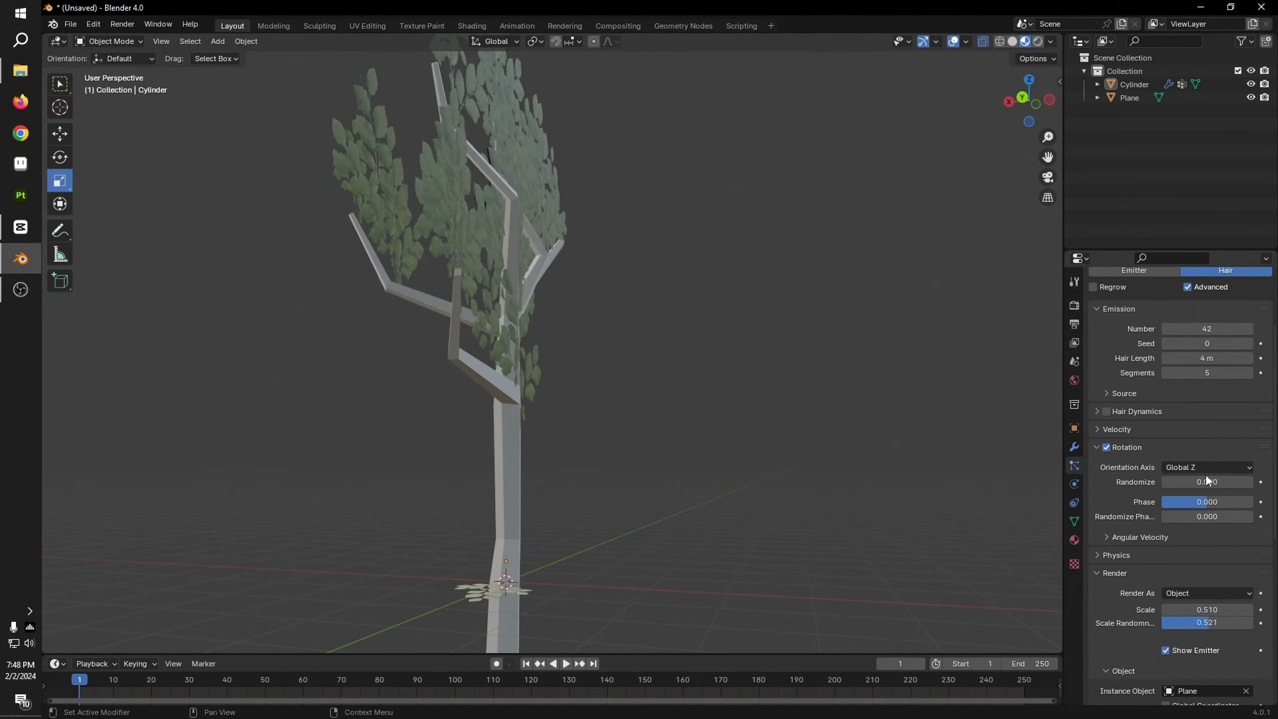
drag(1210, 482, 1220, 488)
middle_drag(905, 485, 676, 440)
Step: Set the leaf particles' scale randomness to 0.000 and their render scale to 0.450
scroll(1244, 560, down, 4)
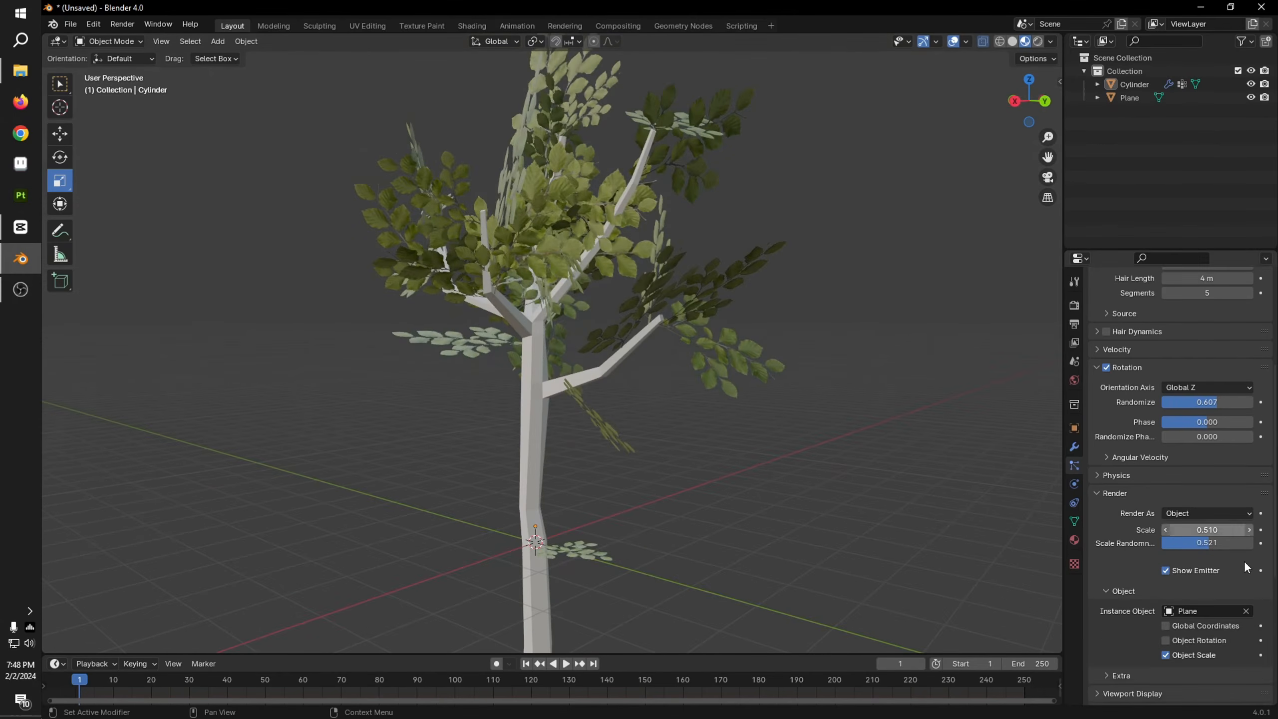
drag(1217, 531, 1166, 545)
middle_drag(739, 453, 801, 464)
drag(1207, 531, 1212, 530)
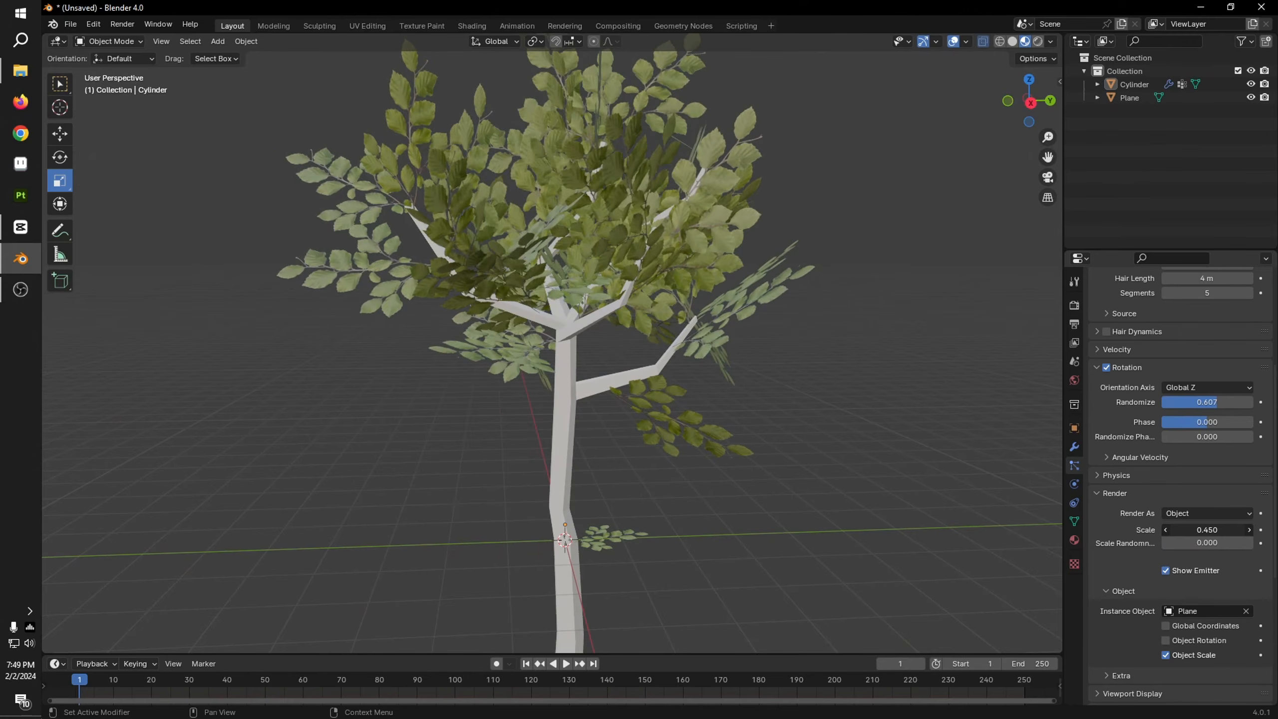
middle_drag(508, 428, 770, 515)
Step: Shorten the hair length of the leaf particles to 3.16 m
scroll(1194, 515, up, 1)
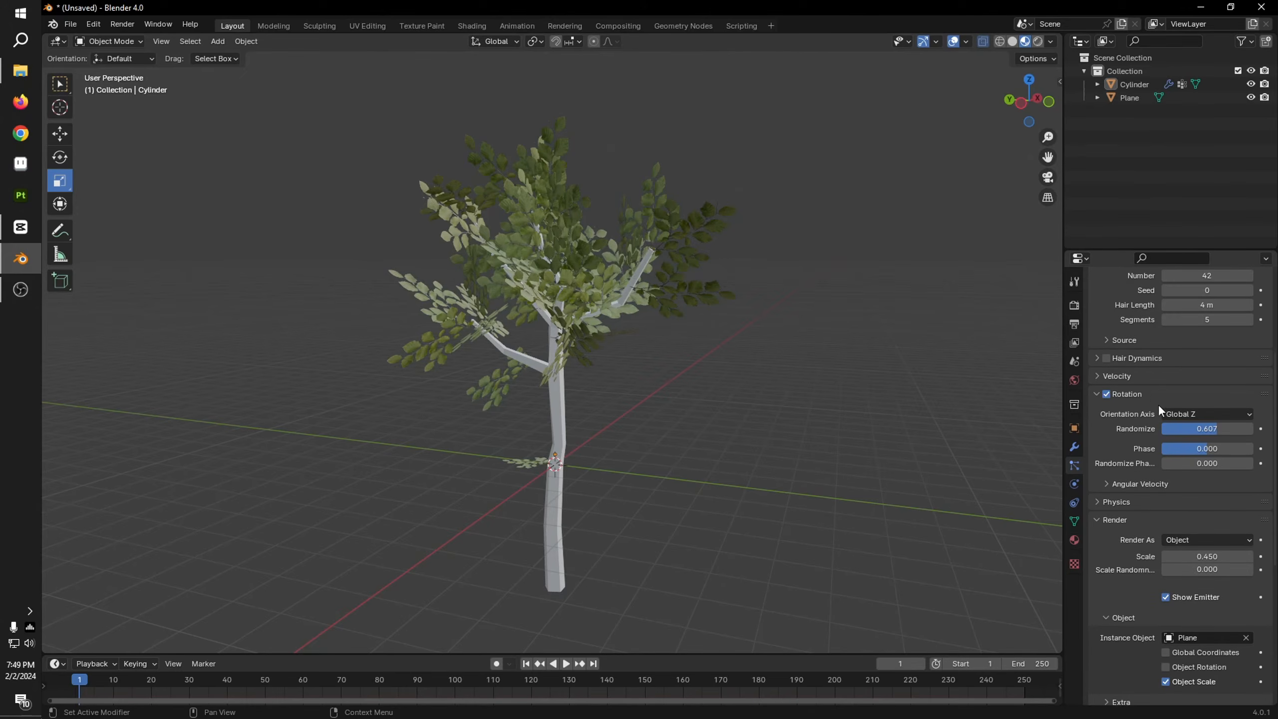
scroll(1155, 352, up, 4)
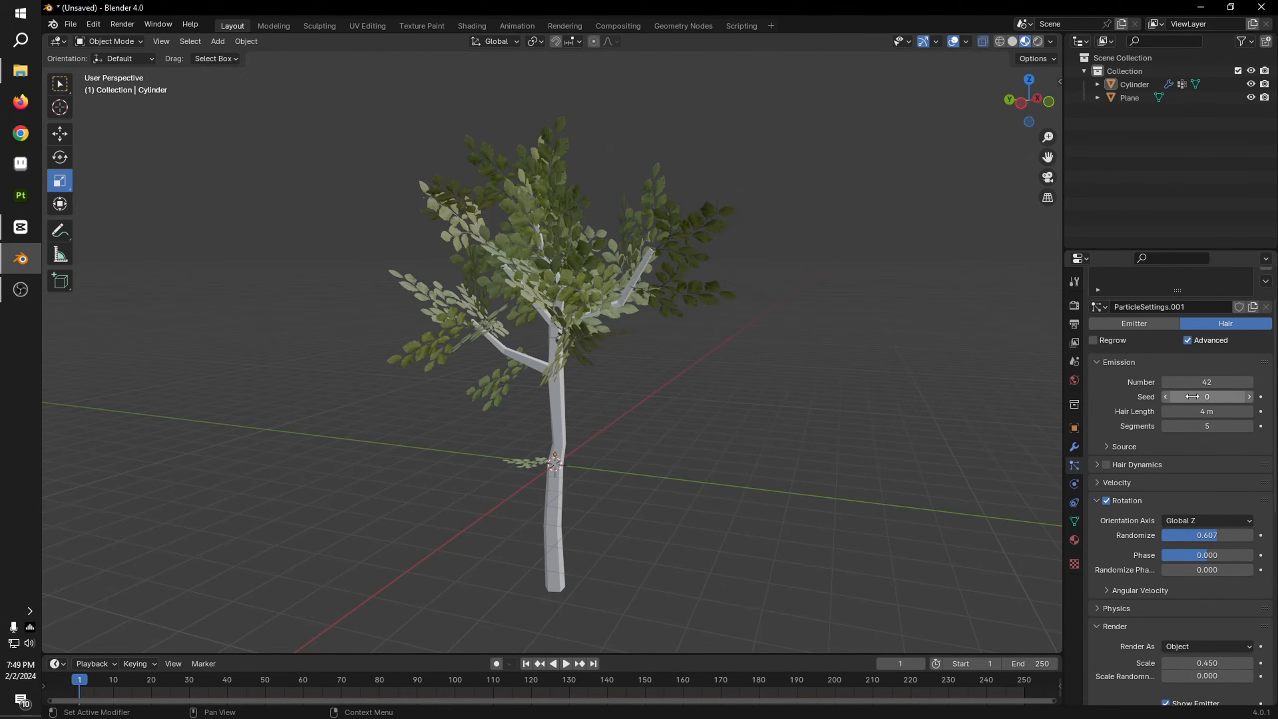
drag(1204, 396, 1175, 407)
scroll(678, 344, up, 5)
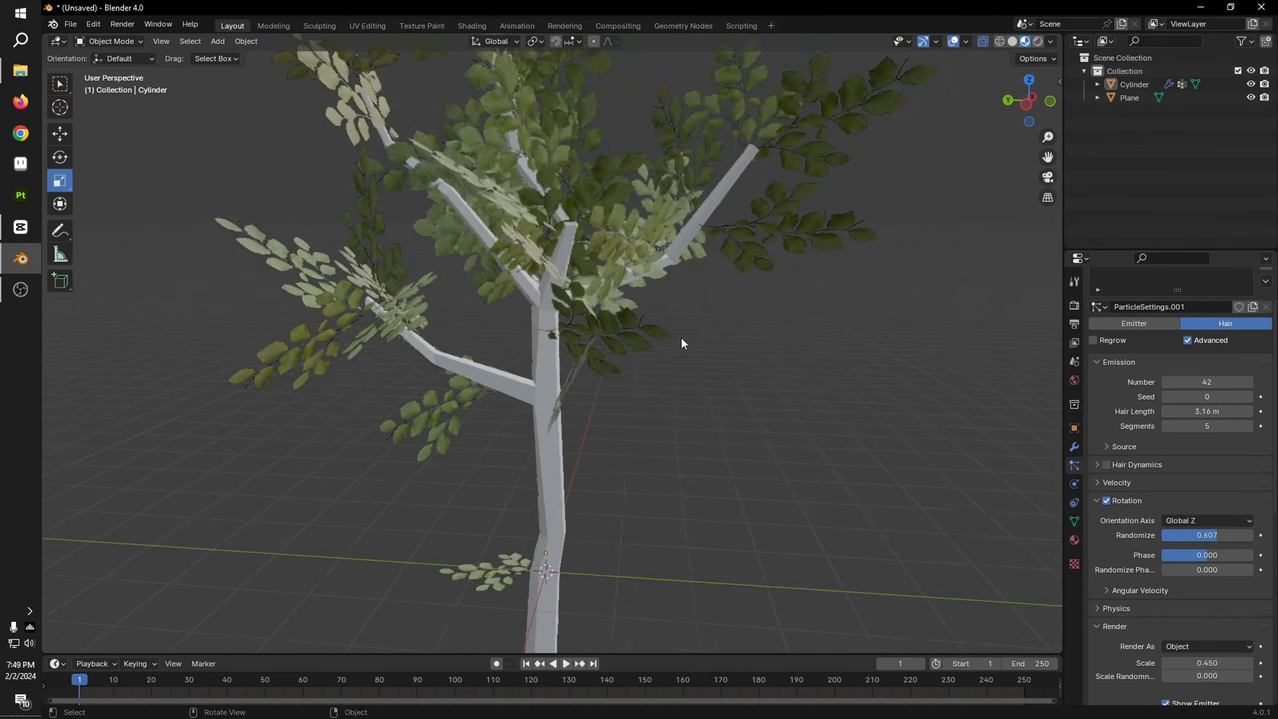
scroll(653, 453, down, 5)
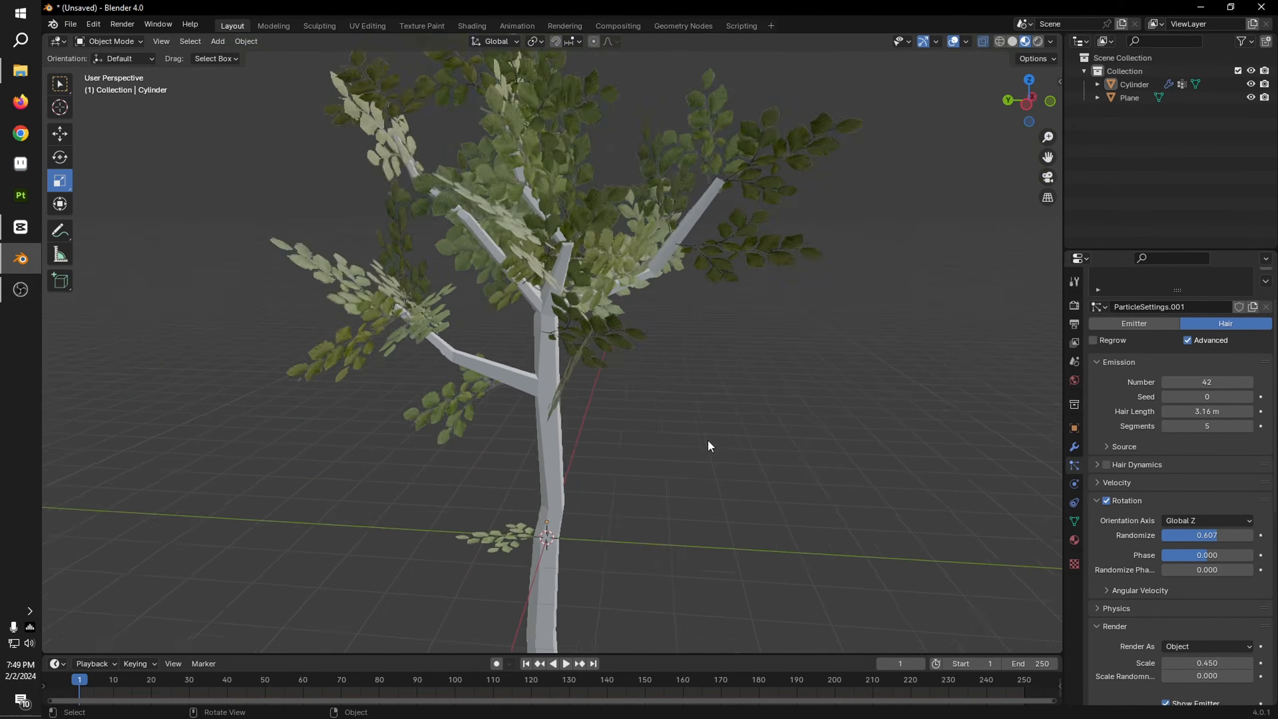
Step: Increase the number of leaf particles to 67 and set their hair length to 3.47 m
drag(1207, 381, 1225, 382)
middle_drag(811, 398, 1037, 408)
drag(1207, 412, 1227, 412)
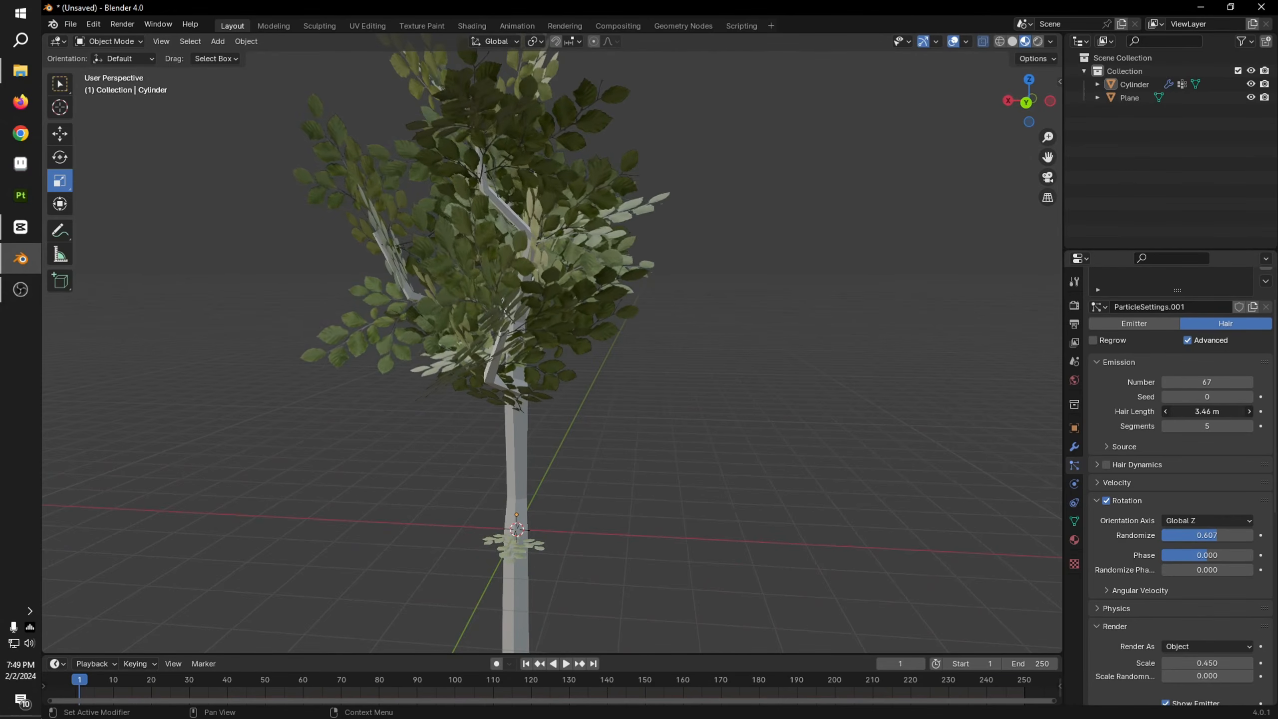
middle_drag(578, 352, 764, 440)
Step: Set the leaf particles' rotation randomization to 0.807 and the rotation phase to 0.357
scroll(1213, 565, down, 3)
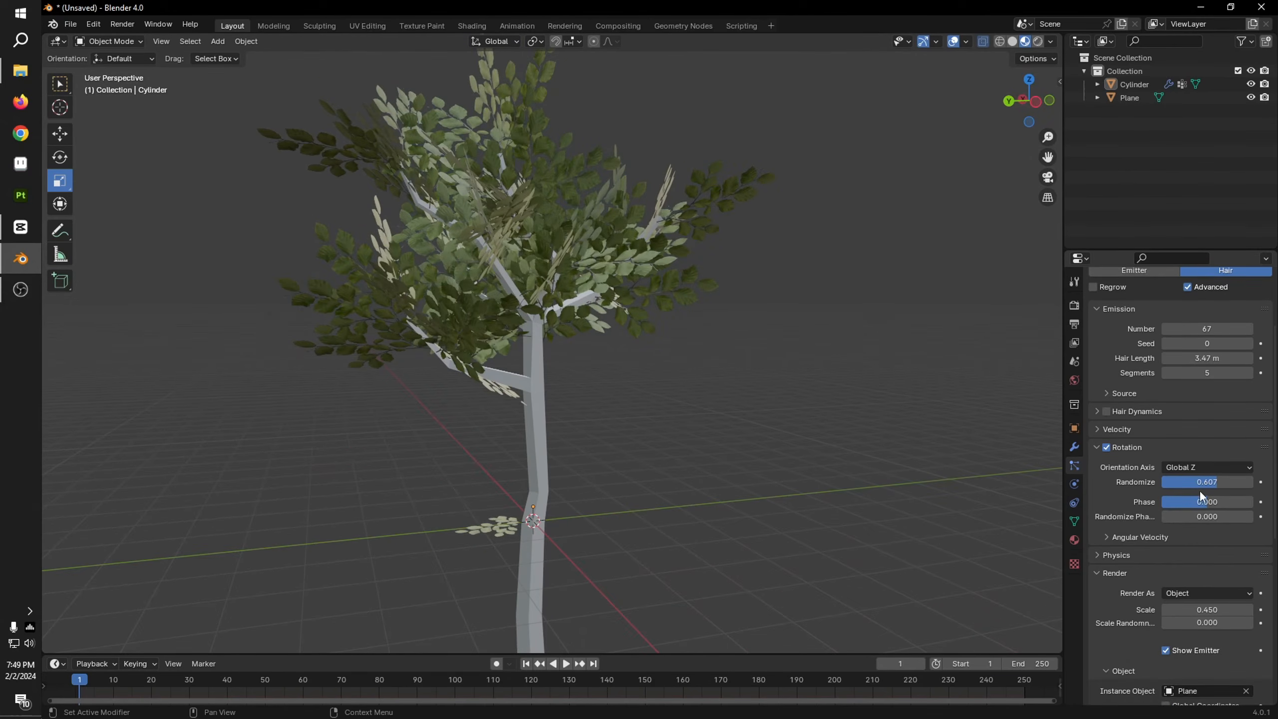
mouse_move(1204, 482)
mouse_down()
mouse_move(1230, 482)
mouse_move(1208, 501)
mouse_move(1220, 501)
mouse_up()
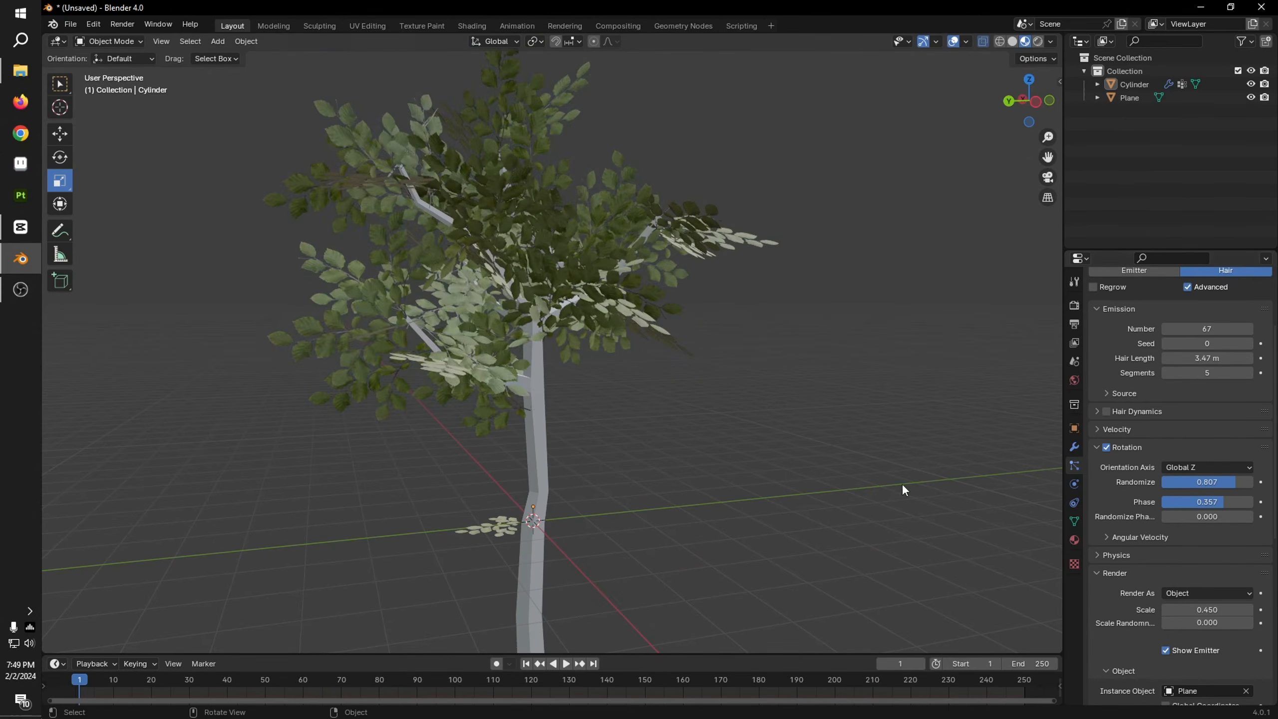
middle_drag(902, 485, 830, 512)
scroll(829, 512, up, 8)
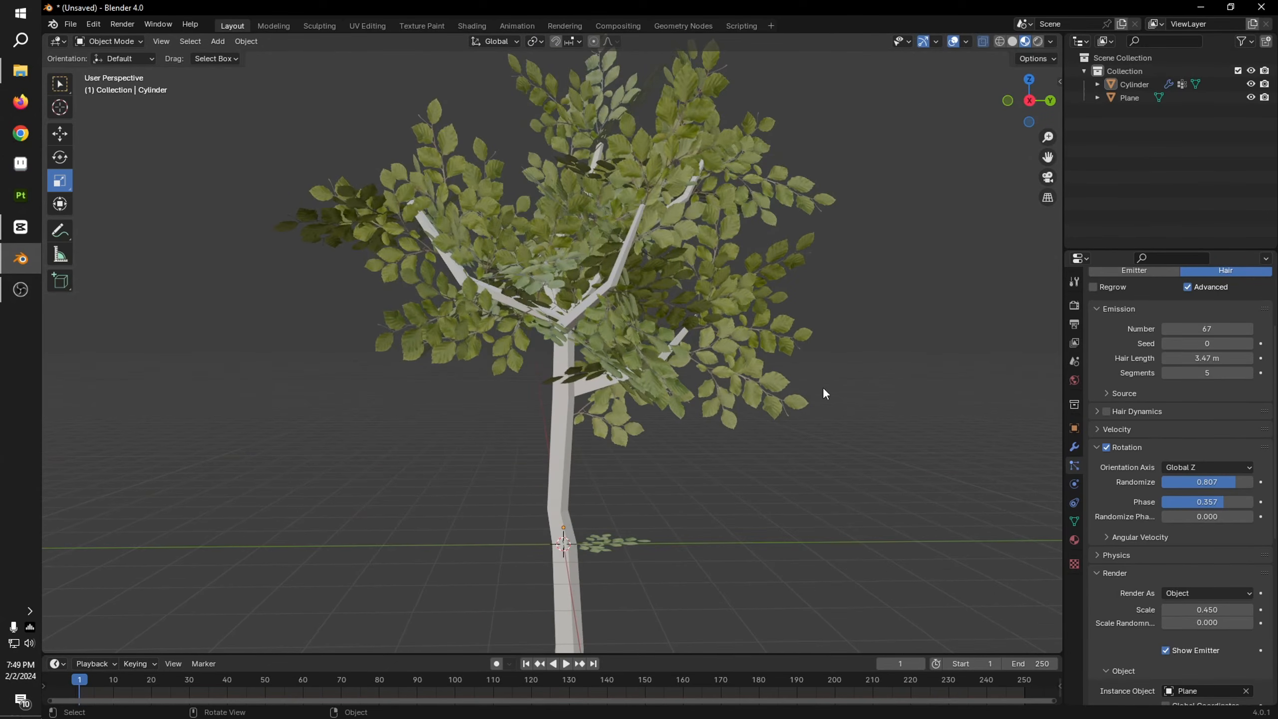
Step: Convert the tree's particle leaf instances into real, separate plane objects with Make Instances Real
scroll(1217, 292, up, 5)
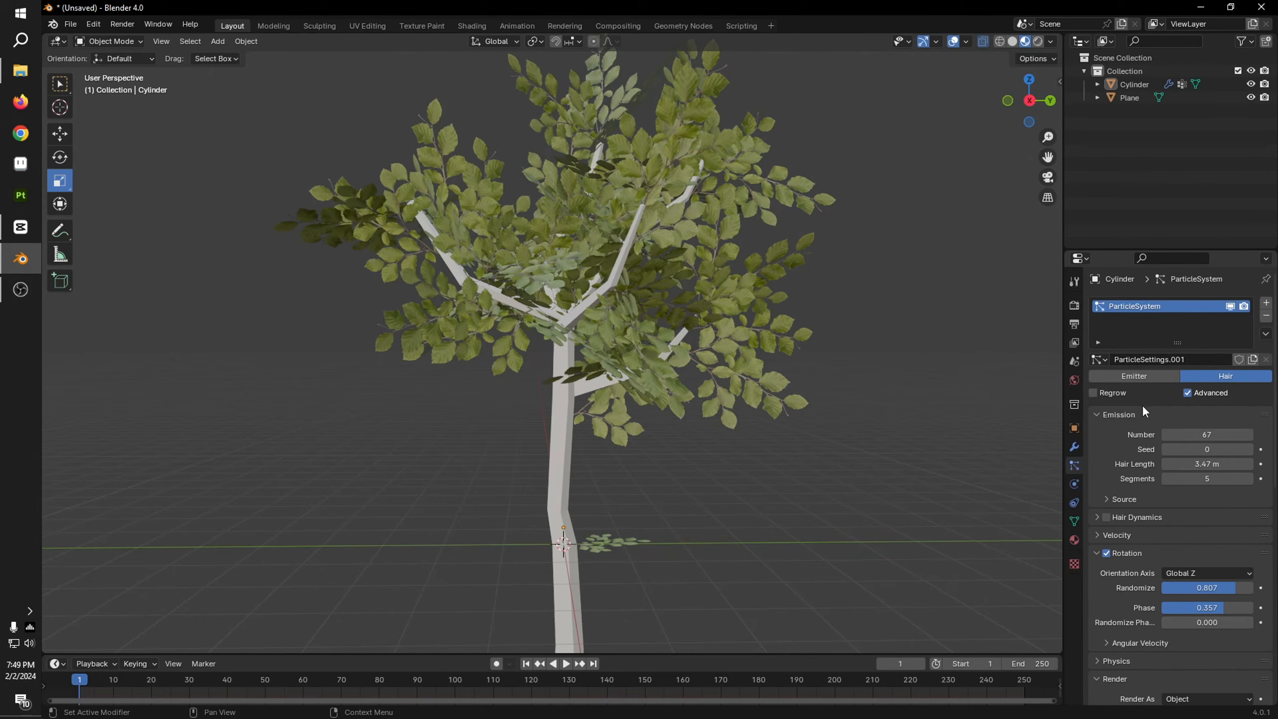
click(1074, 446)
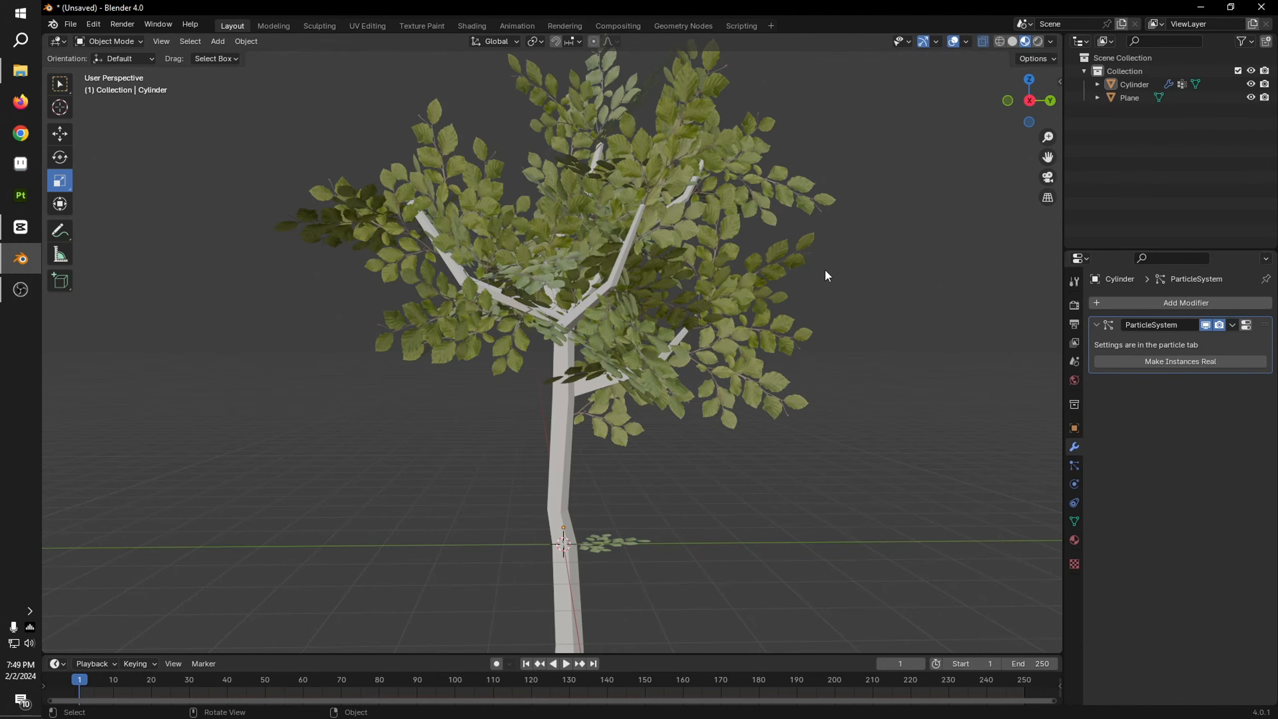
click(735, 297)
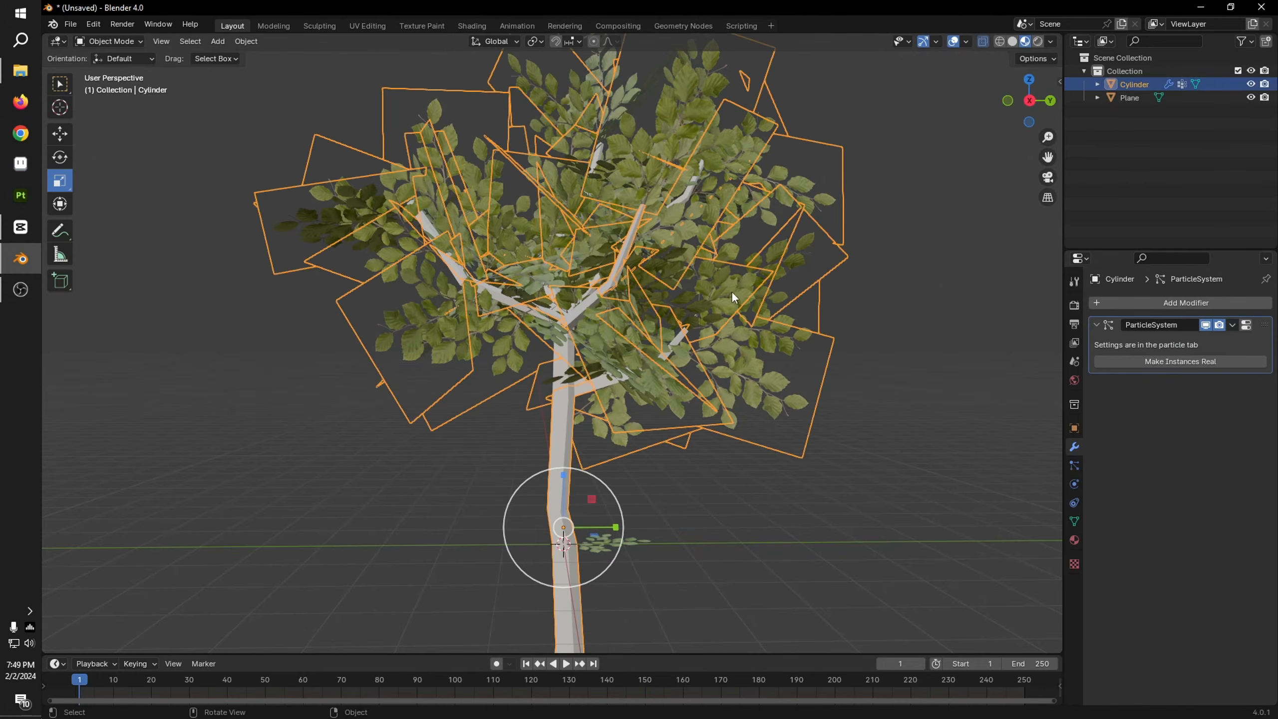
click(1193, 360)
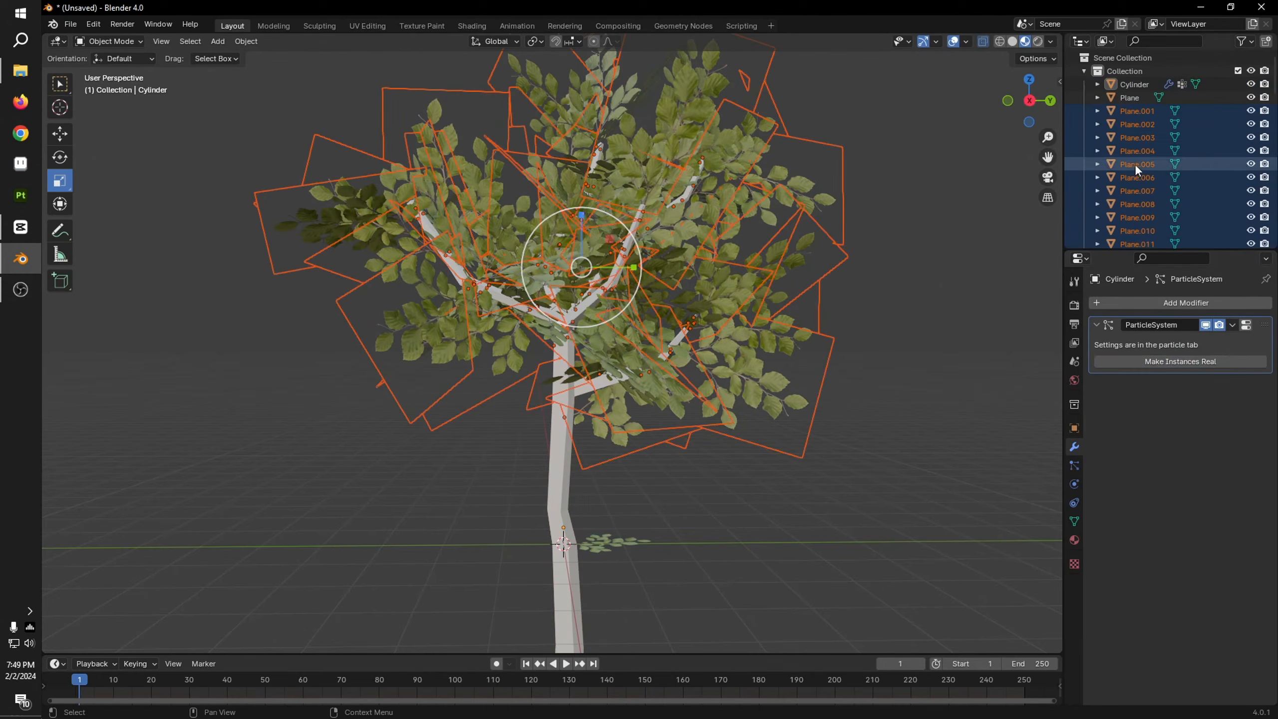
scroll(1151, 153, down, 5)
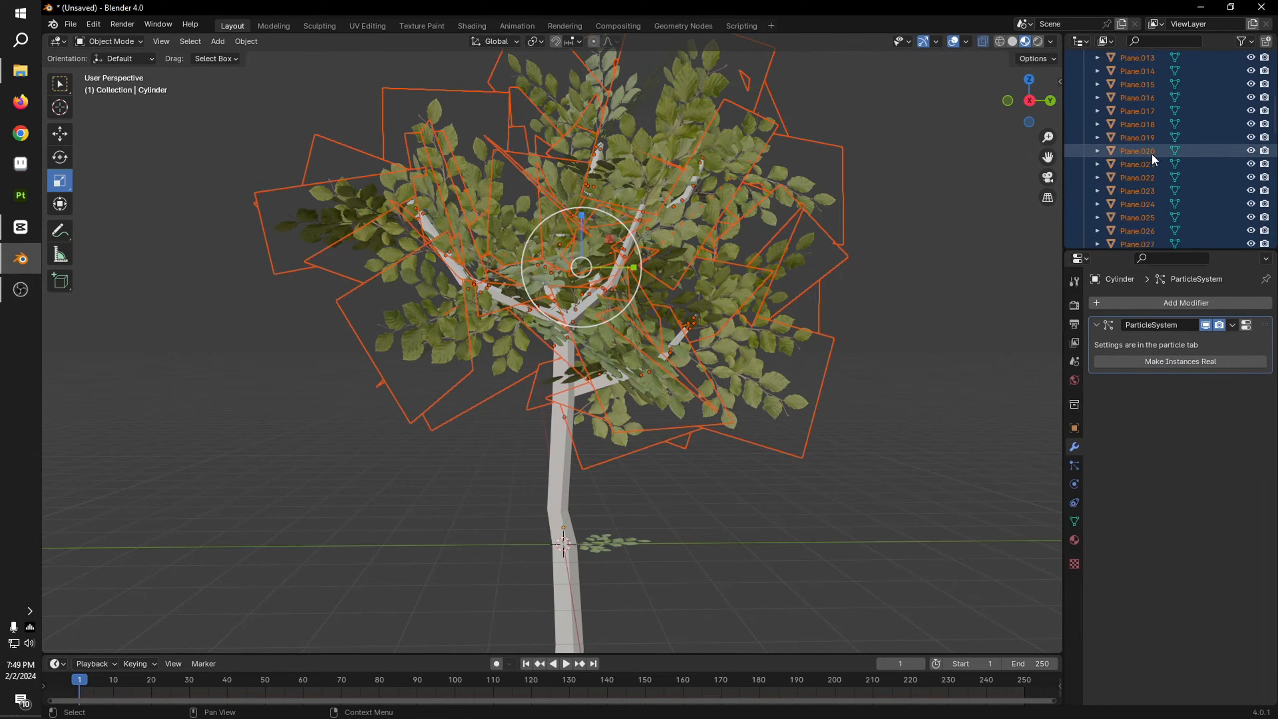
scroll(579, 409, up, 2)
scroll(577, 404, down, 4)
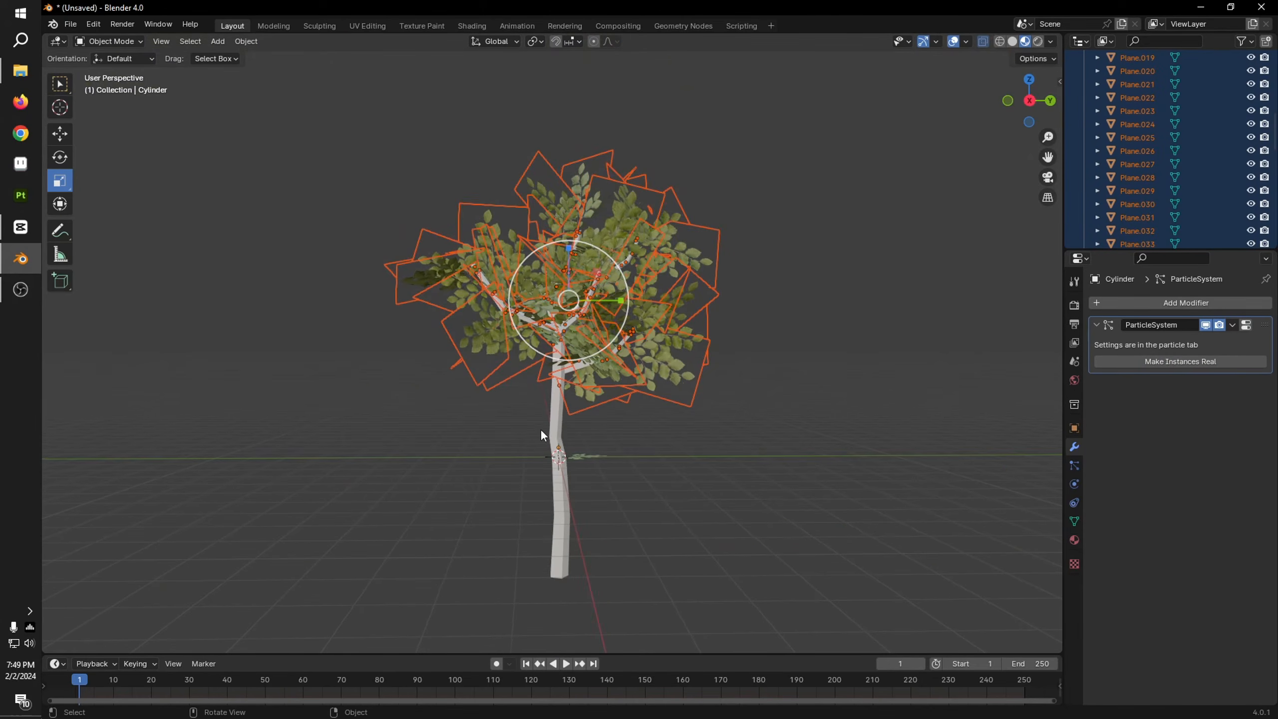
Step: Try to join the separate leaf planes into one object and undo the join
shift+click(678, 230)
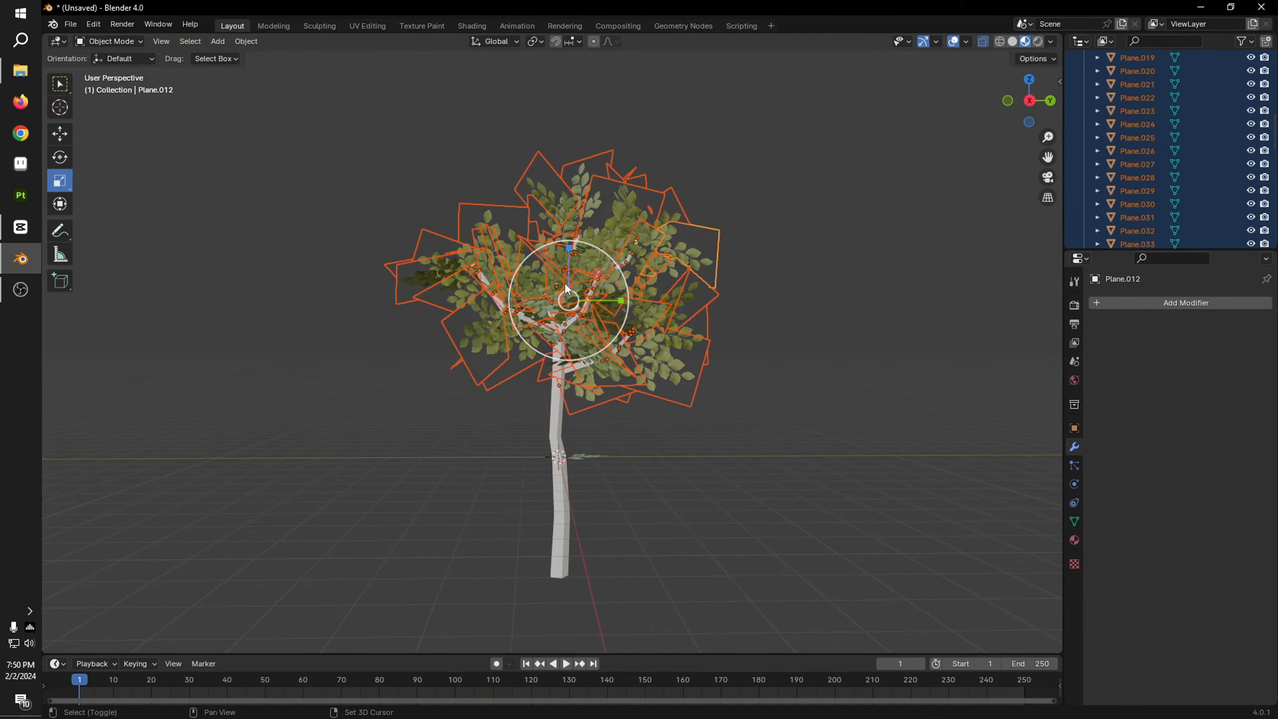
shift+click(550, 284)
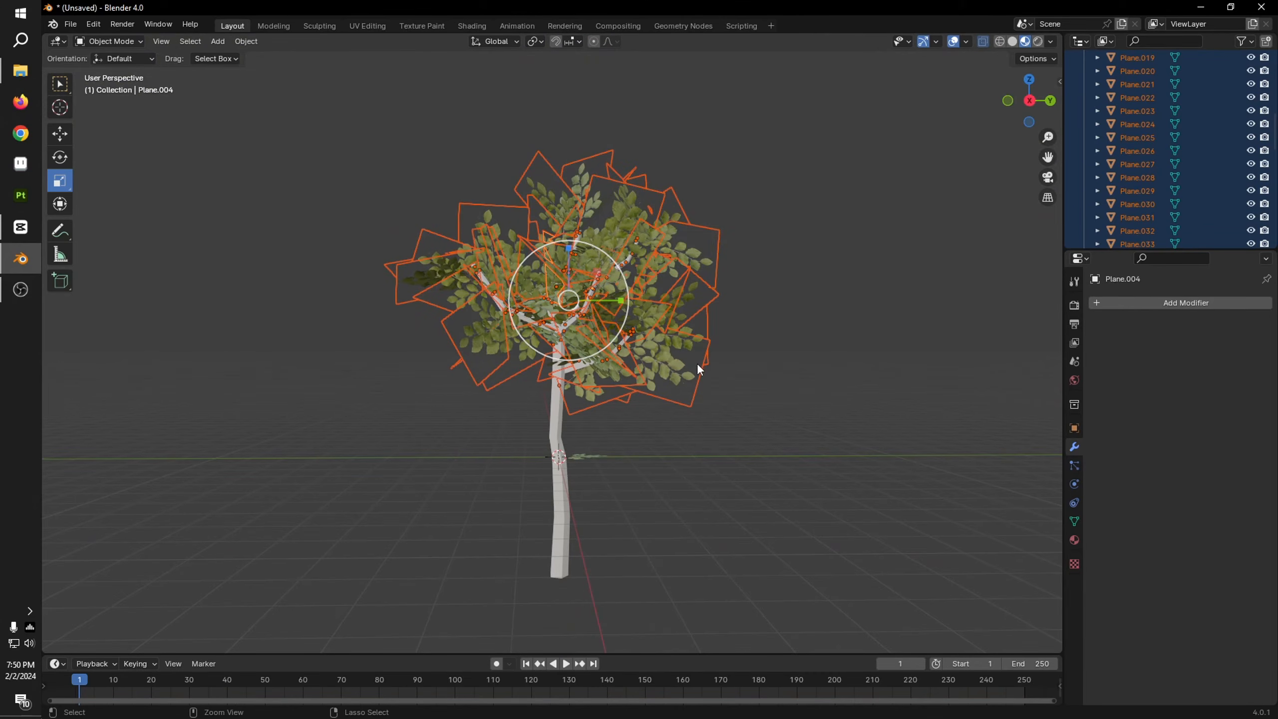
key(ctrl+j)
scroll(787, 396, down, 4)
scroll(770, 413, up, 5)
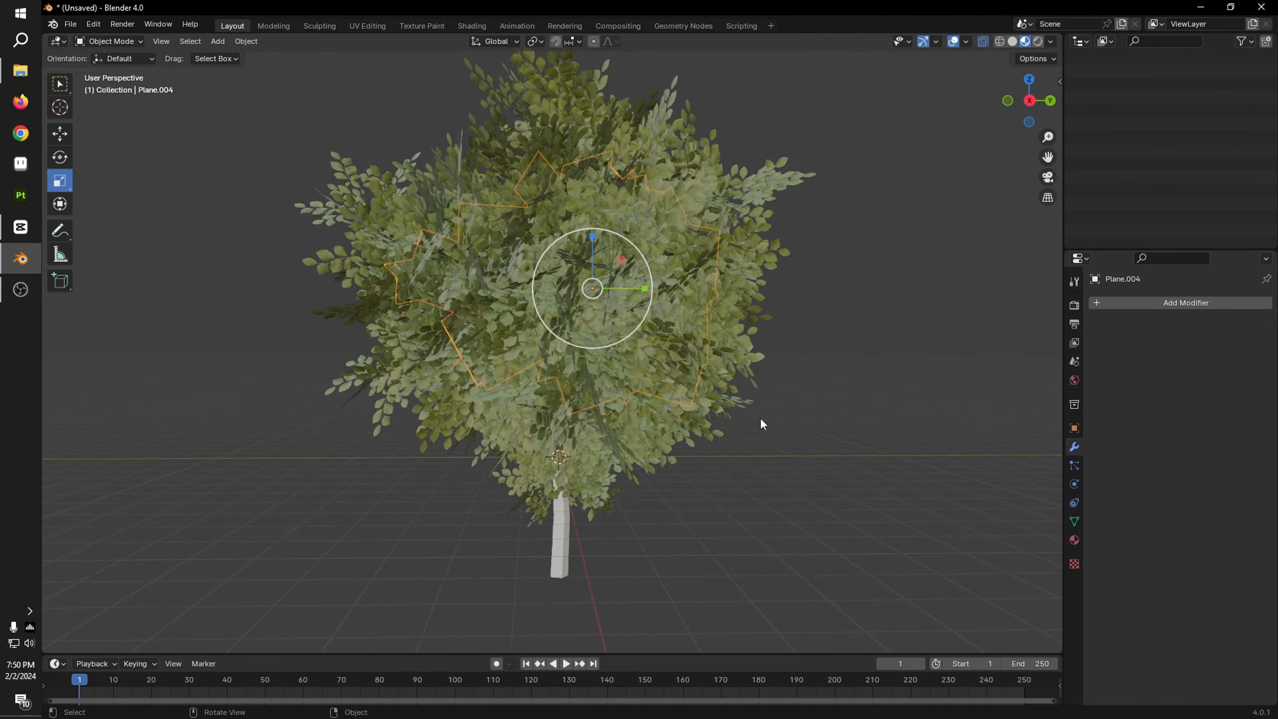
key(ctrl+z)
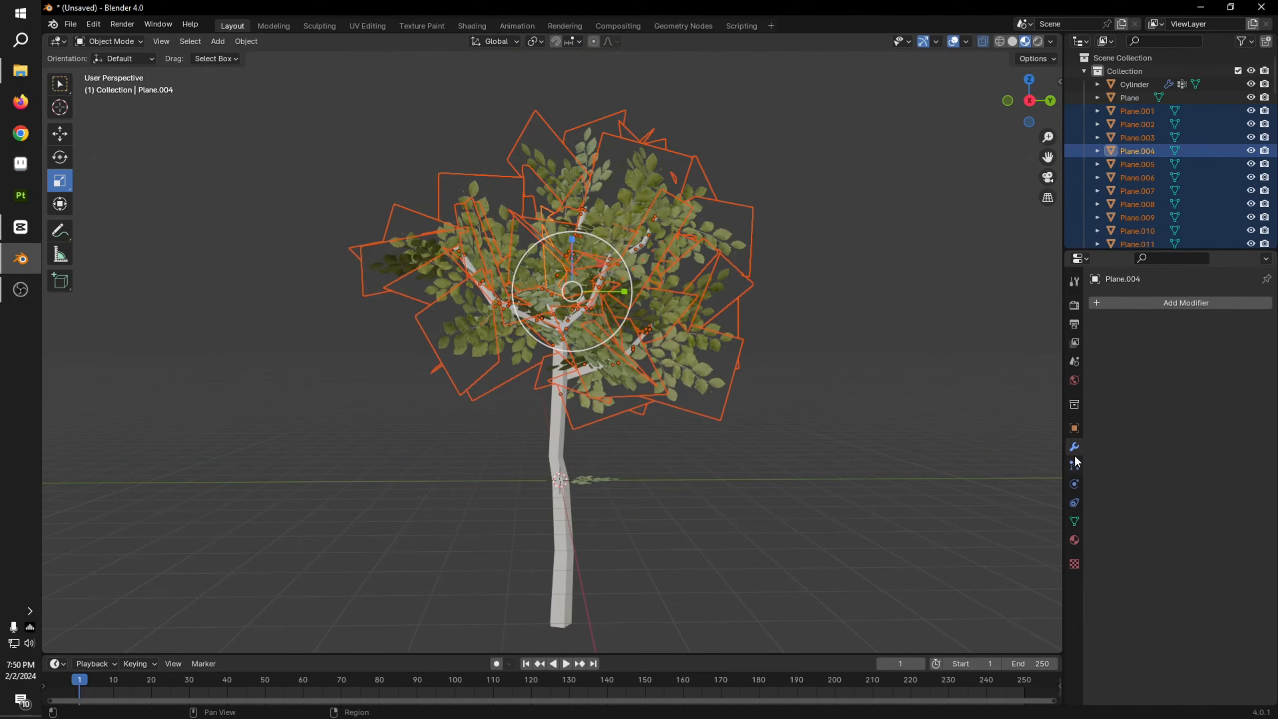
key(g)
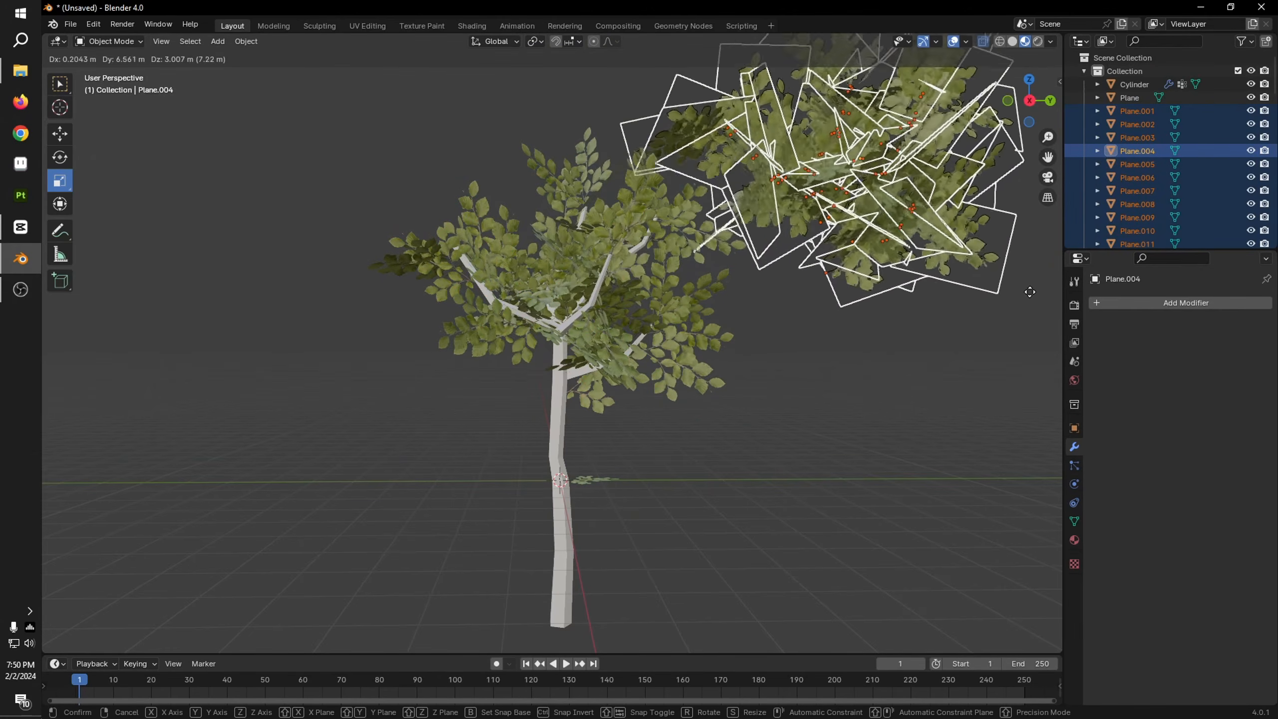
key(Escape)
Step: Select the tree trunk and remove its hair particle system, keeping the real leaf planes
scroll(765, 340, down, 4)
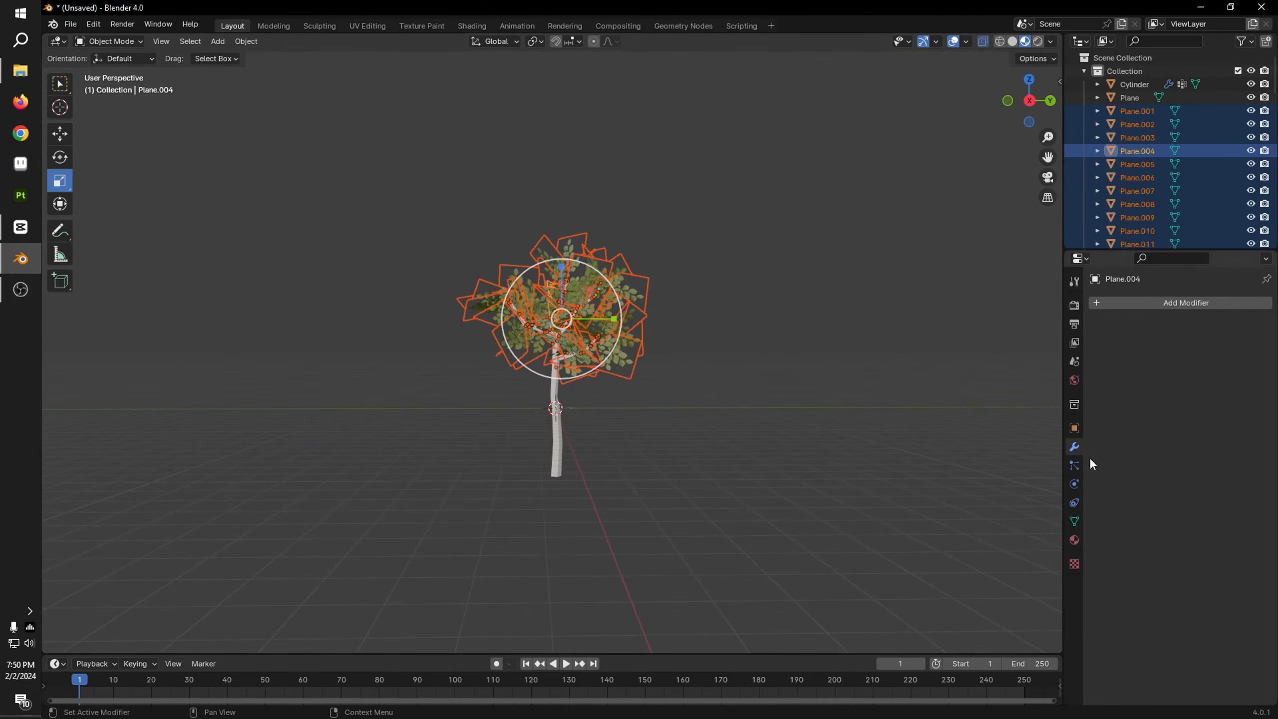
click(552, 430)
click(1232, 325)
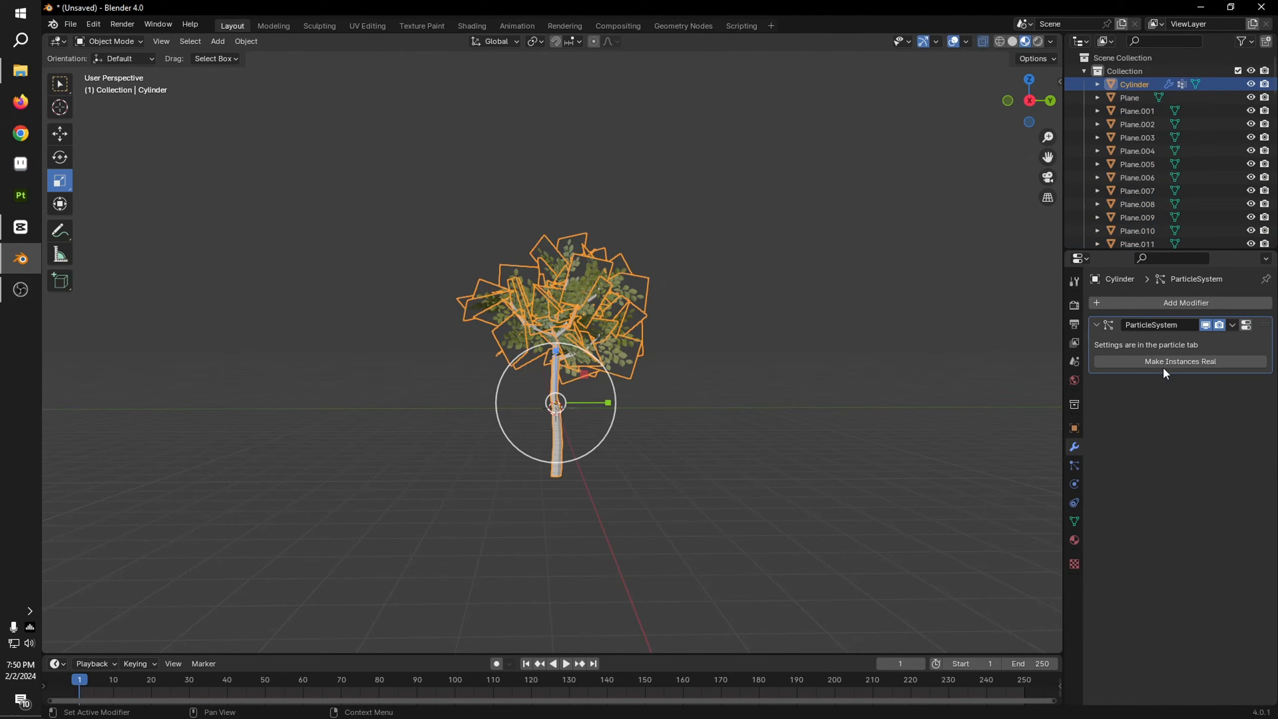
scroll(949, 453, up, 3)
click(1074, 464)
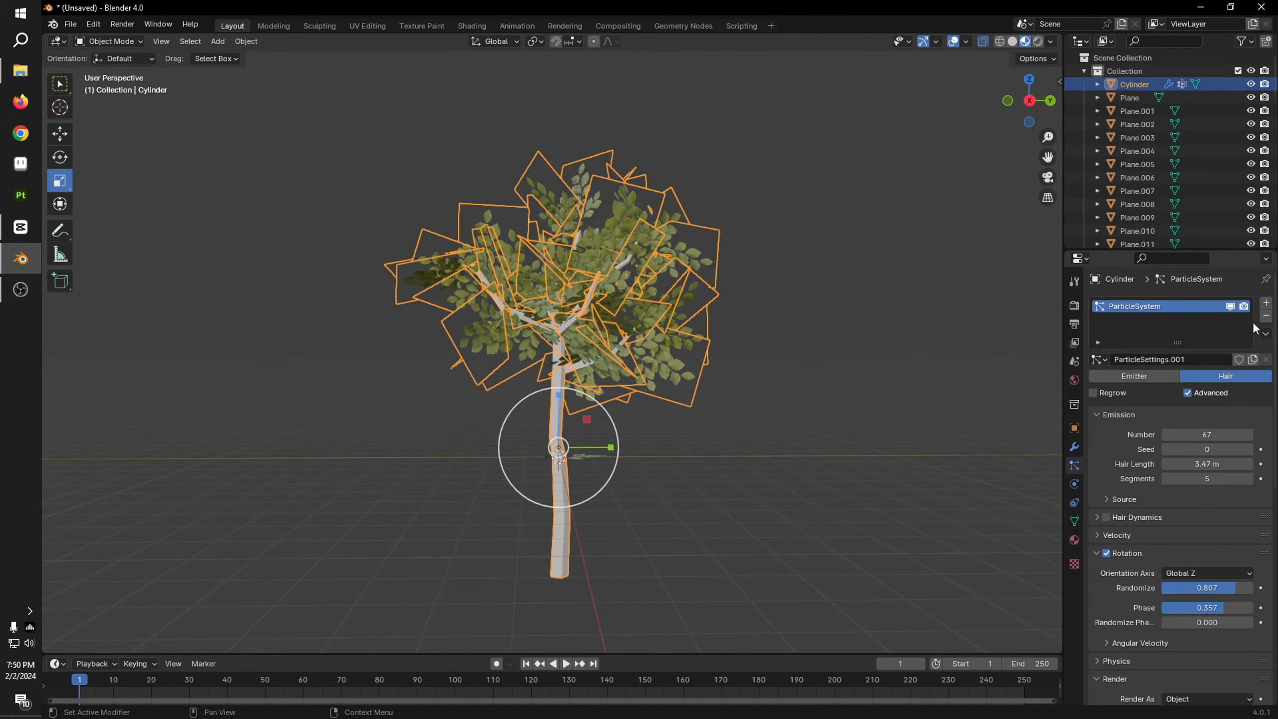
click(1266, 317)
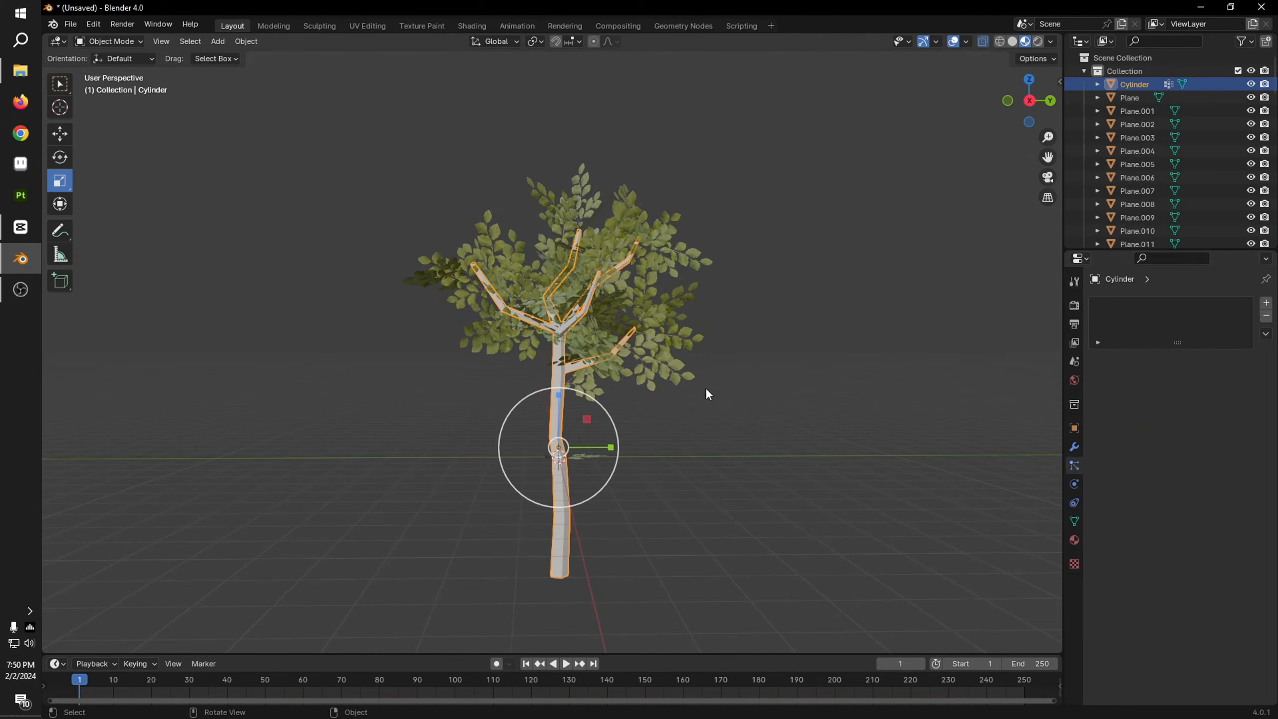
Step: Select all separate leaf planes from Plane.001 through Plane.067 and join them into one object
click(1139, 108)
scroll(1128, 221, down, 10)
scroll(1137, 224, down, 15)
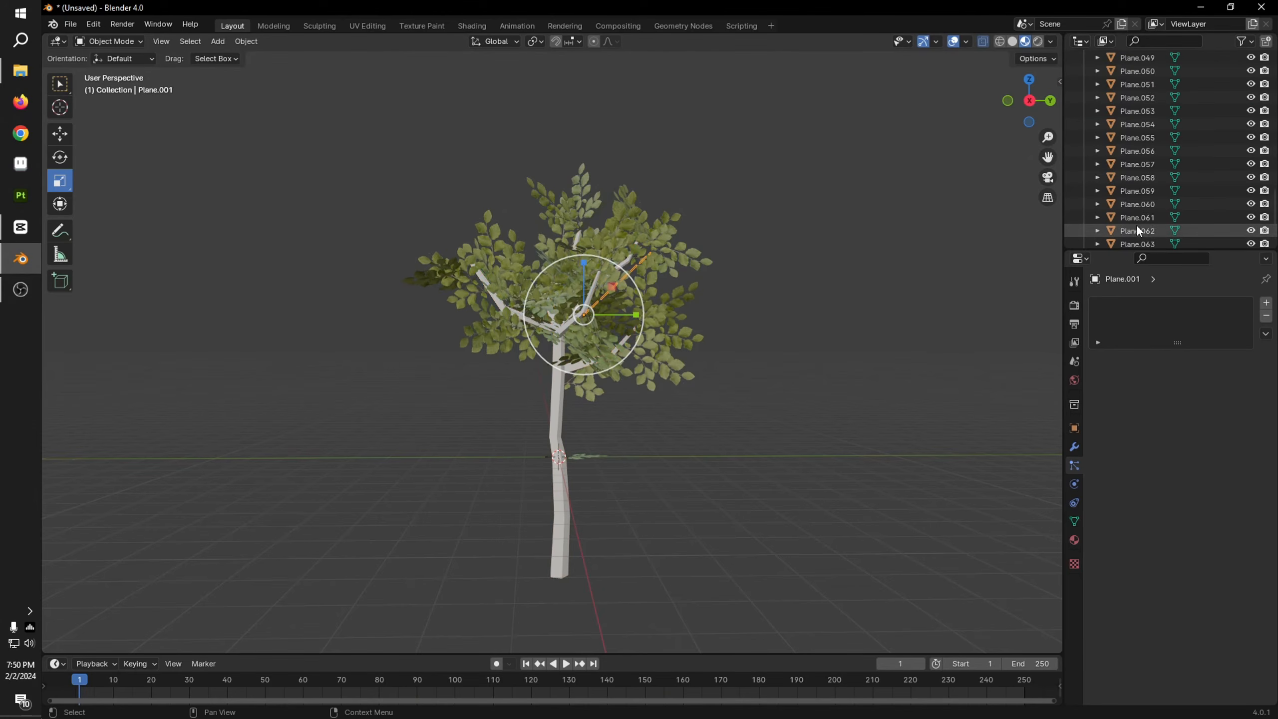
shift+click(1138, 235)
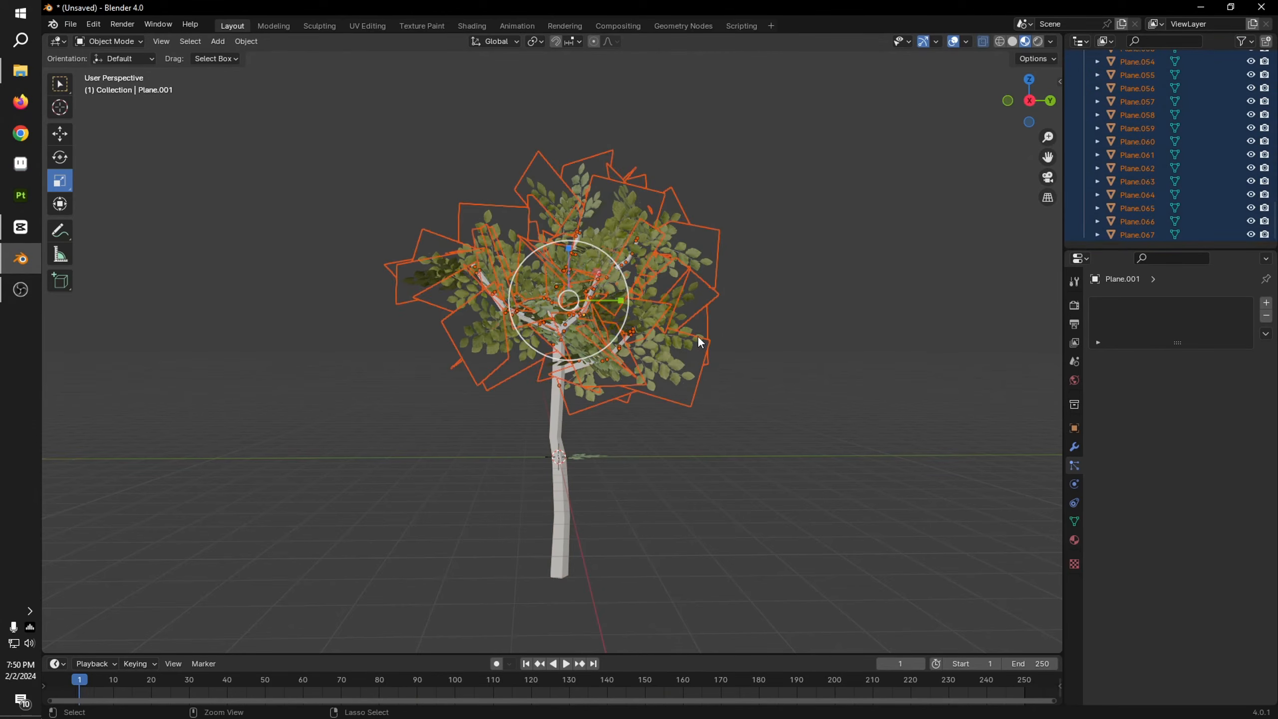
key(ctrl+j)
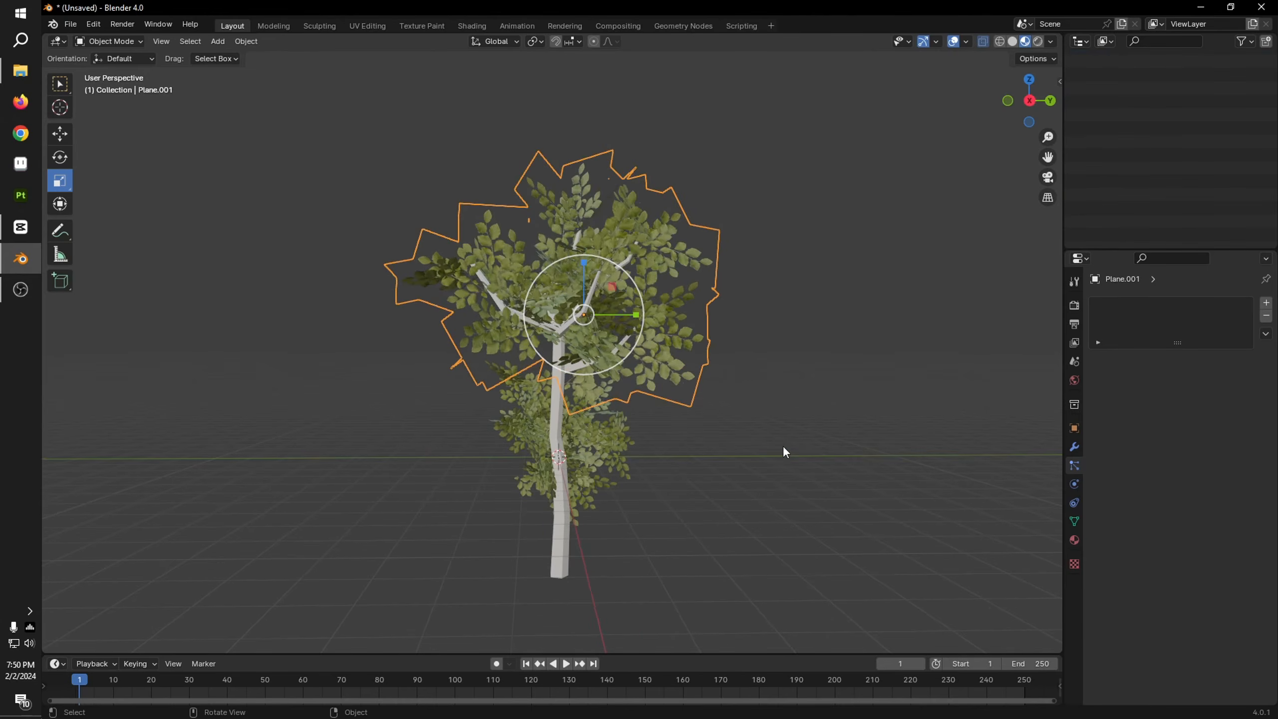
Step: Delete the original source leaf object surrounding the lower trunk, keeping the joined canopy
key(g)
right_click(539, 398)
click(631, 476)
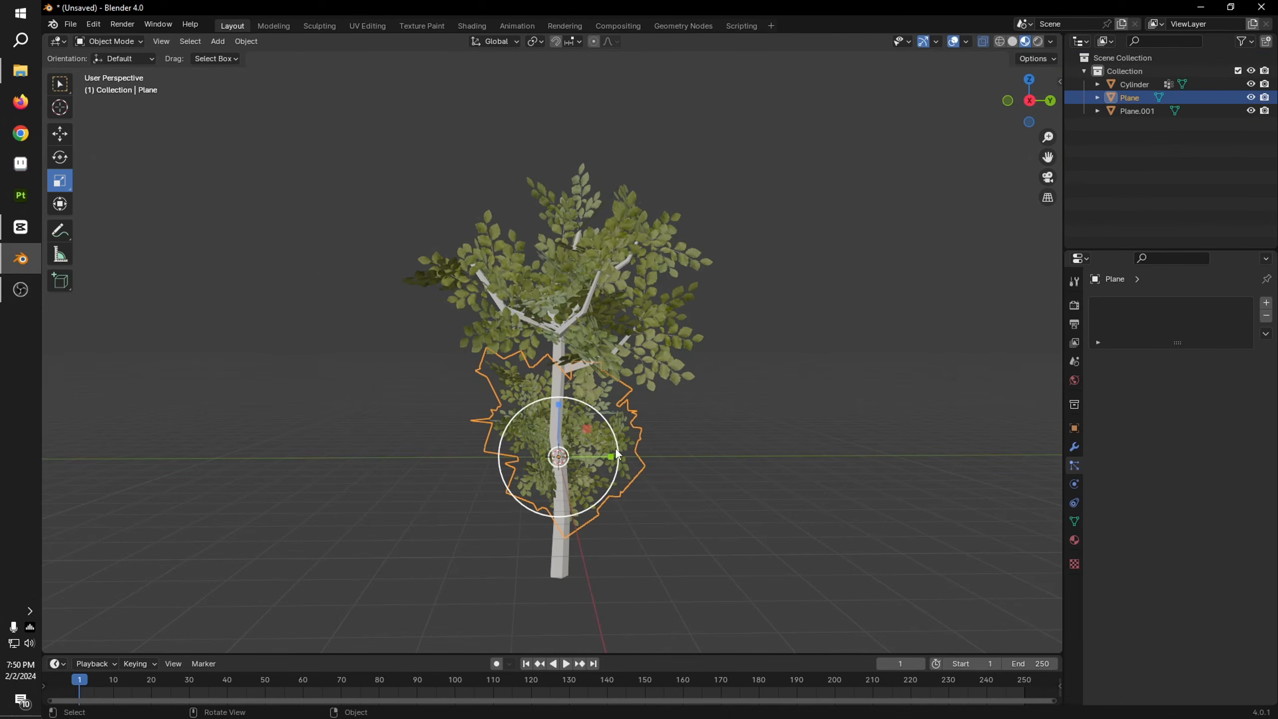
key(Delete)
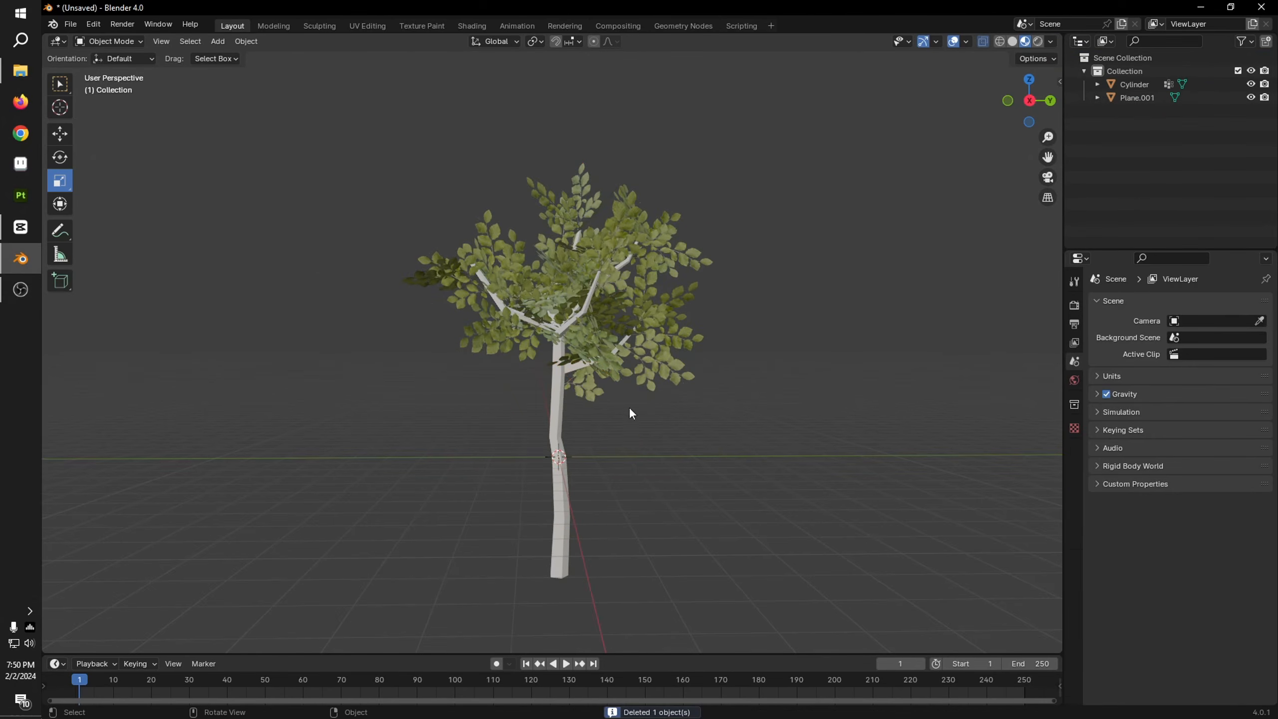
scroll(629, 407, up, 2)
click(659, 393)
scroll(659, 393, up, 3)
click(640, 486)
middle_drag(643, 490, 375, 425)
click(697, 248)
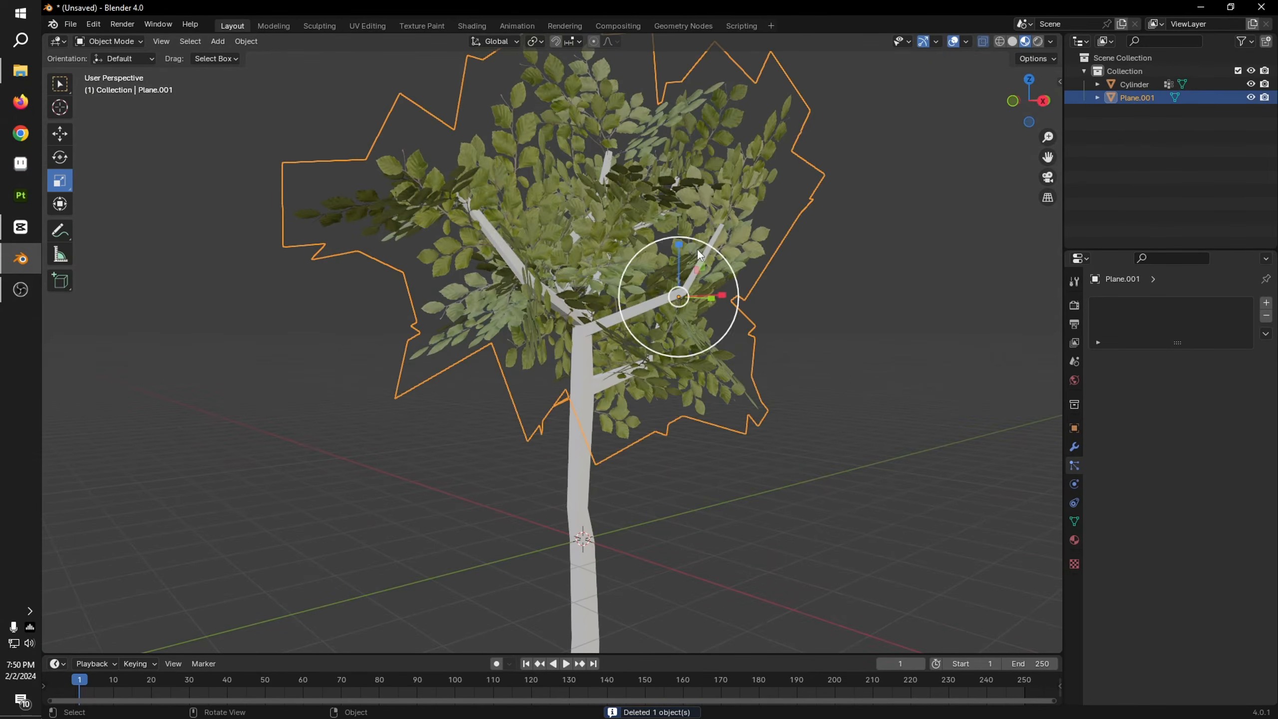
shift+click(588, 482)
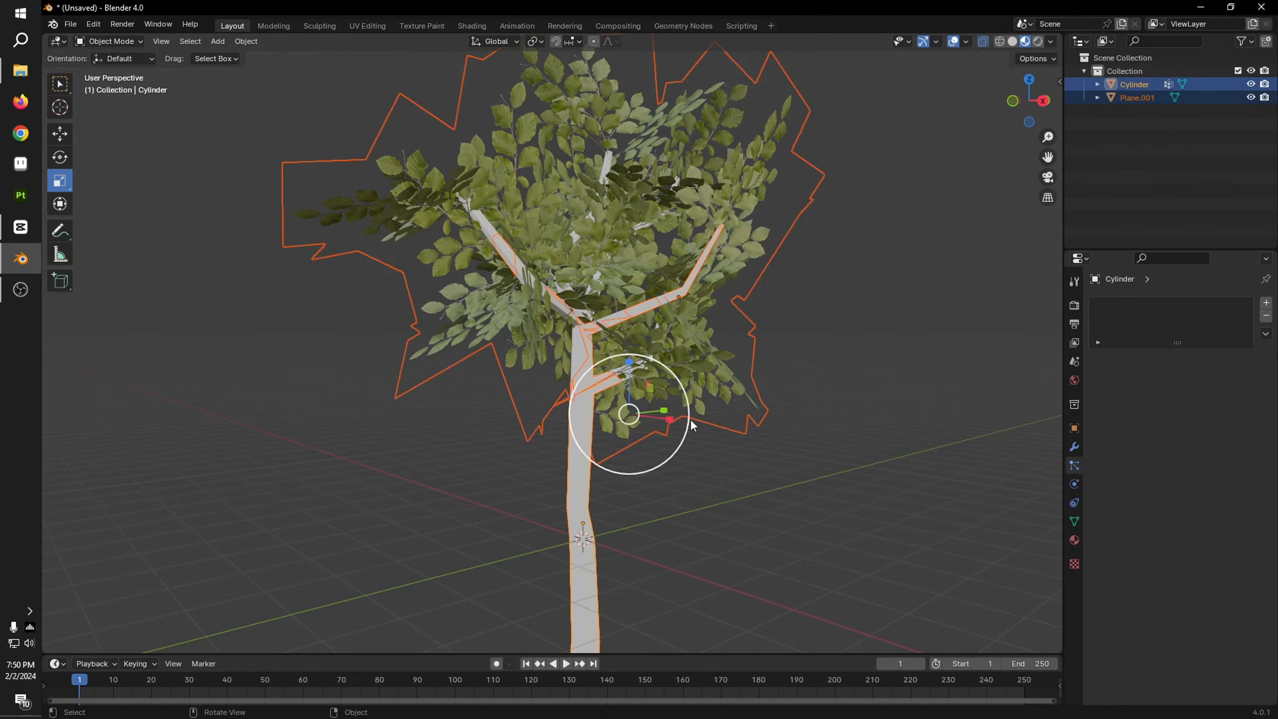
click(845, 529)
Step: Create a new material for the tree trunk and name it bark
click(589, 463)
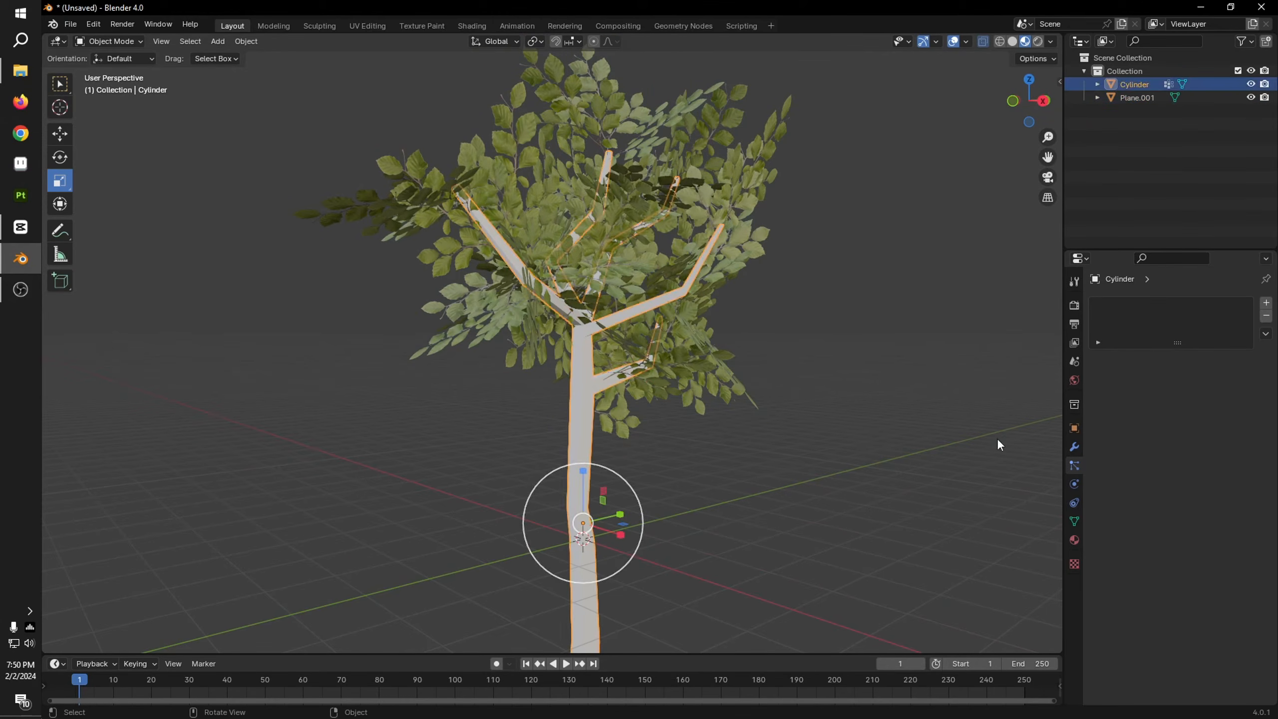
click(1073, 540)
click(1220, 355)
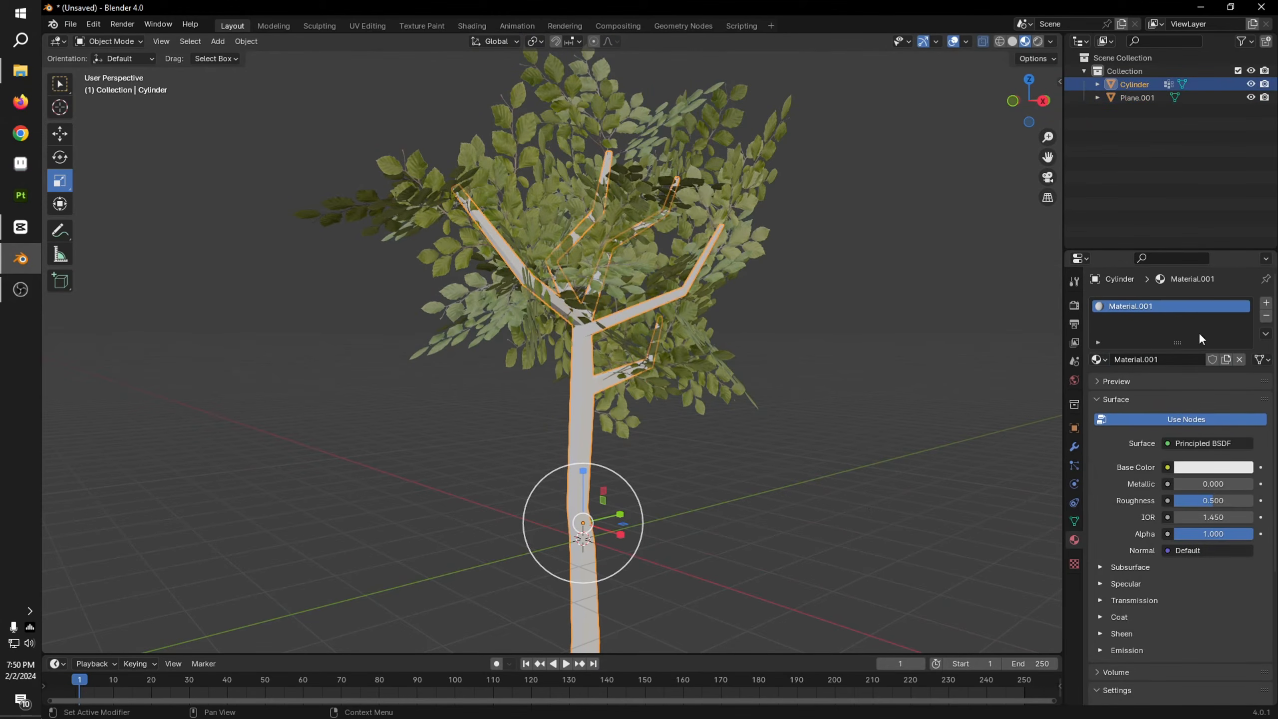
double_click(1173, 306)
text(dar)
Step: Assign the TCom_Wood_BarkLocust image from the Foliage PS1 folder as the bark material's base color texture
click(1167, 467)
click(873, 539)
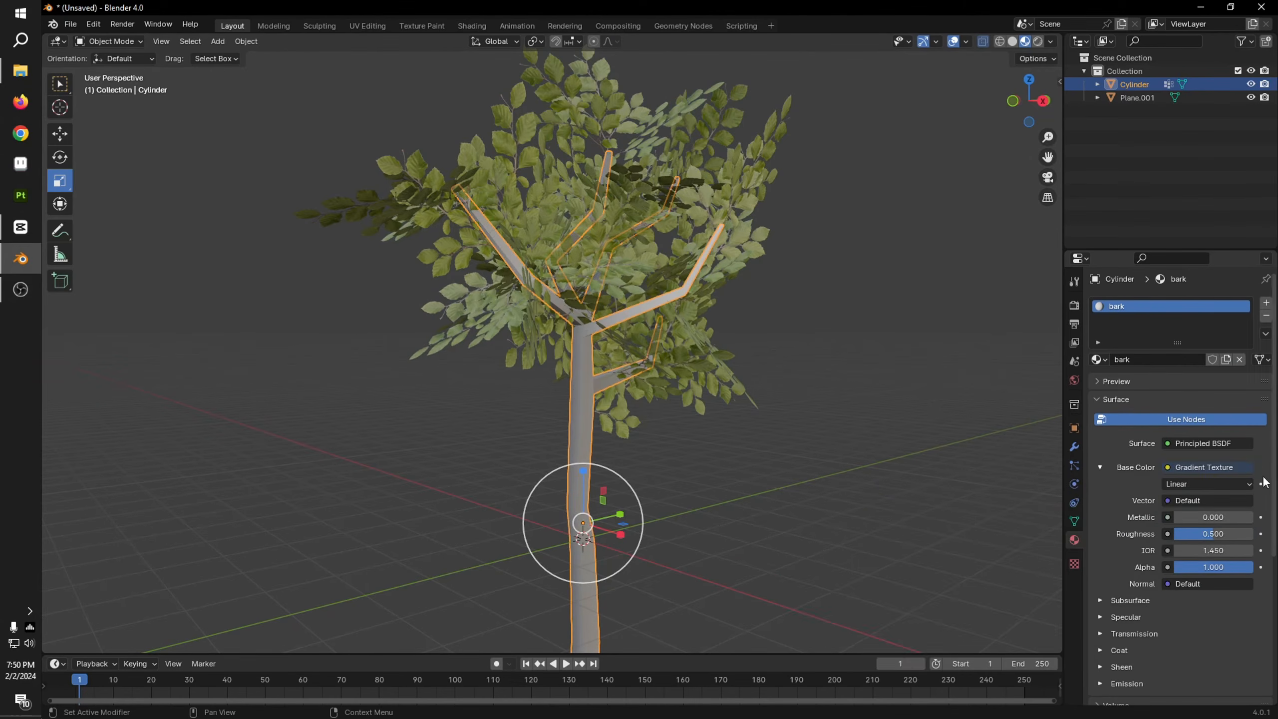
click(1164, 467)
click(866, 553)
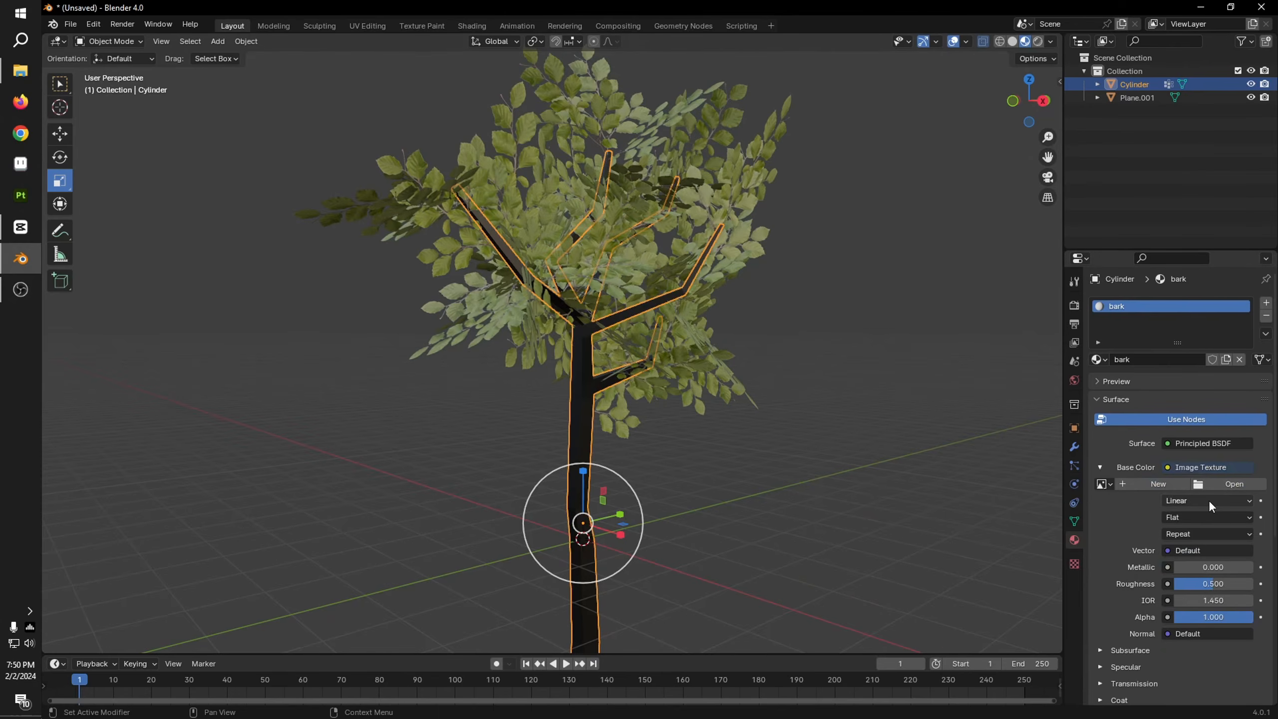
click(1217, 484)
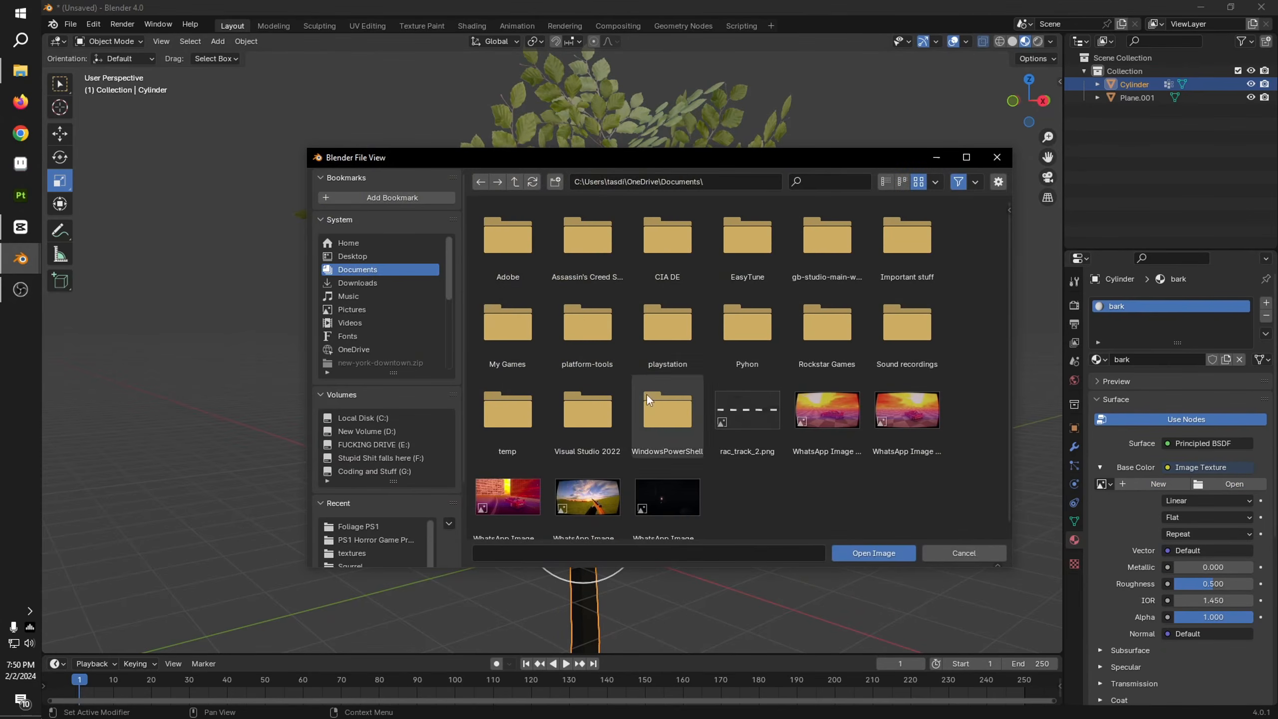
click(373, 526)
scroll(739, 352, down, 8)
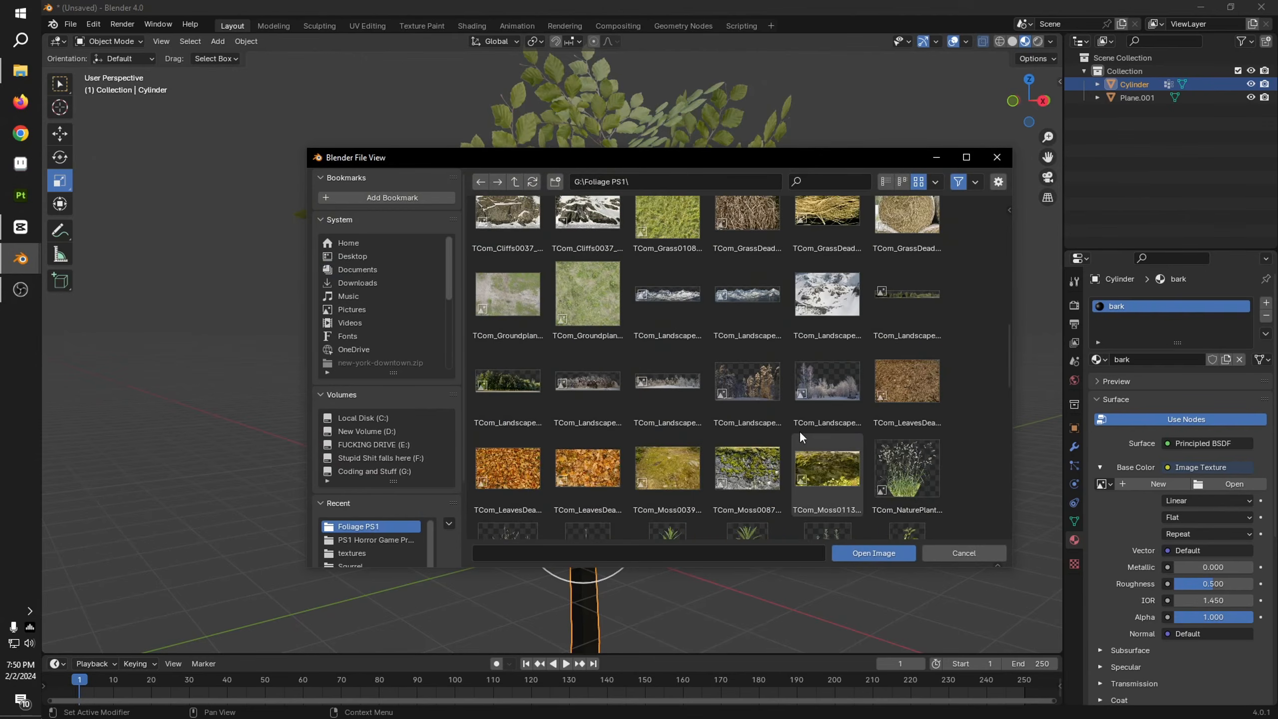
scroll(801, 432, down, 12)
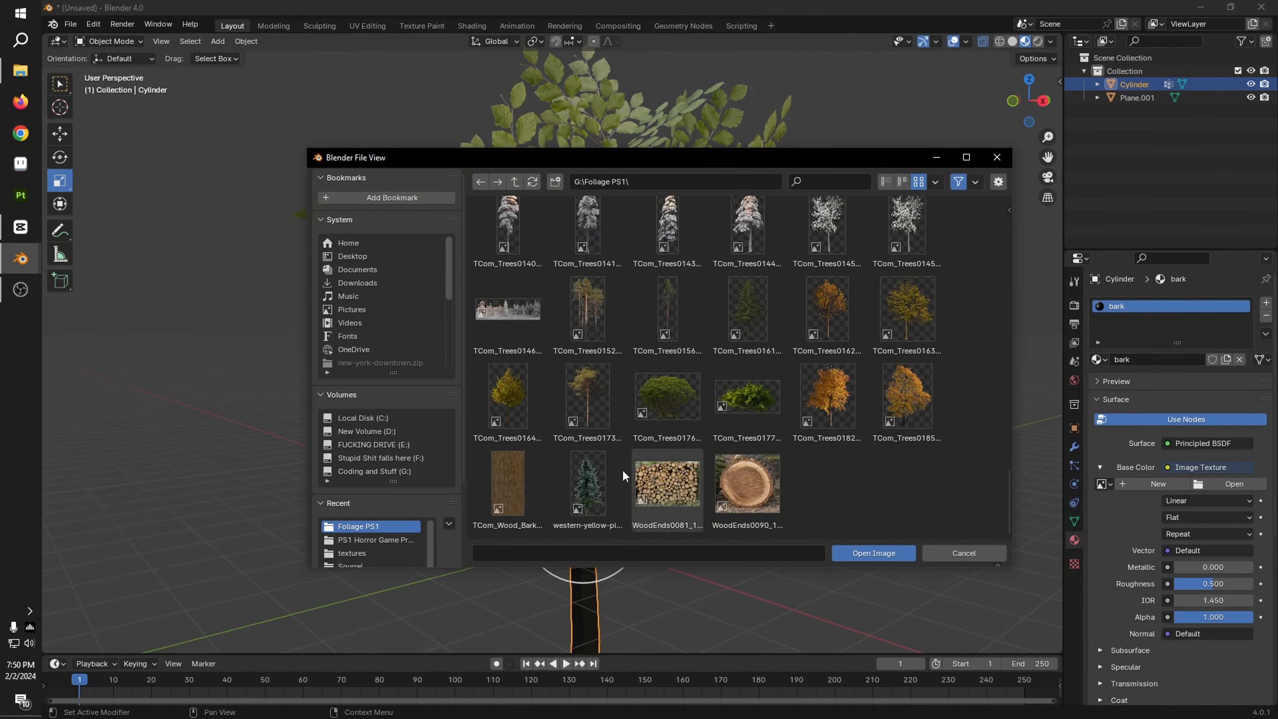
double_click(508, 483)
Step: Unwrap the entire trunk and branch mesh with Cube Projection and check the bark texture on it
middle_drag(776, 508, 641, 491)
scroll(641, 427, up, 3)
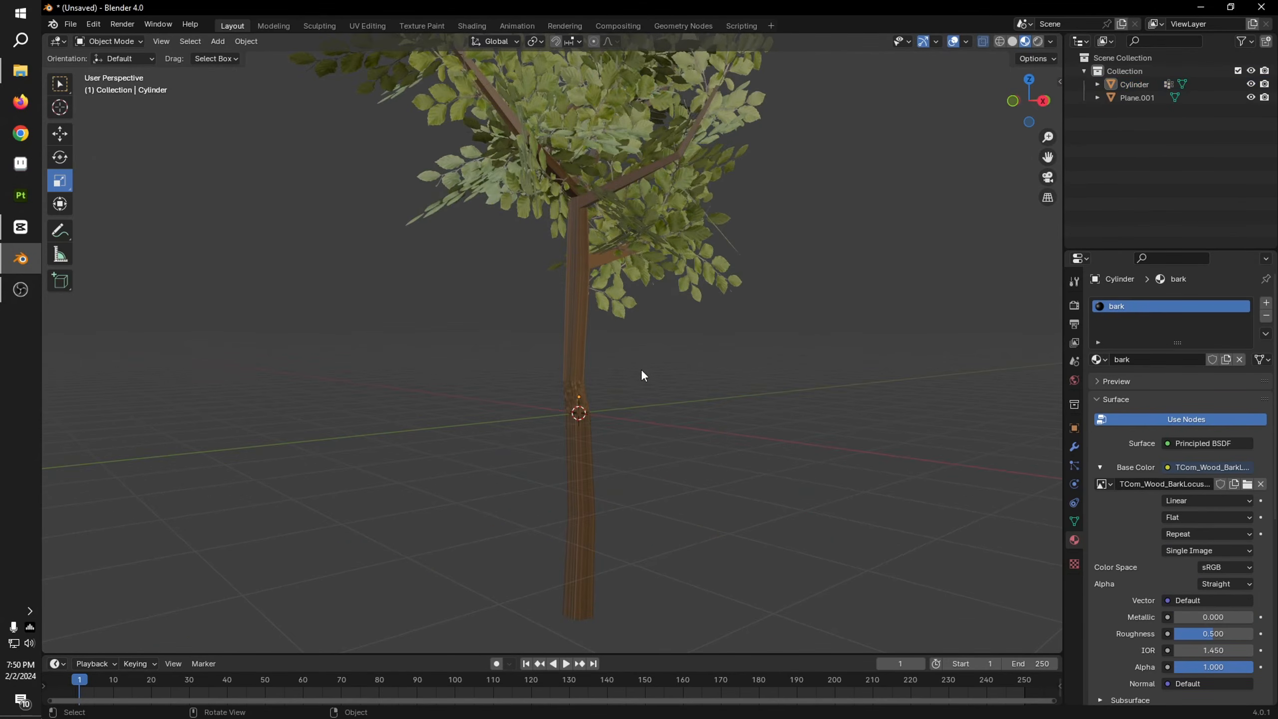
scroll(654, 366, up, 9)
scroll(712, 317, down, 7)
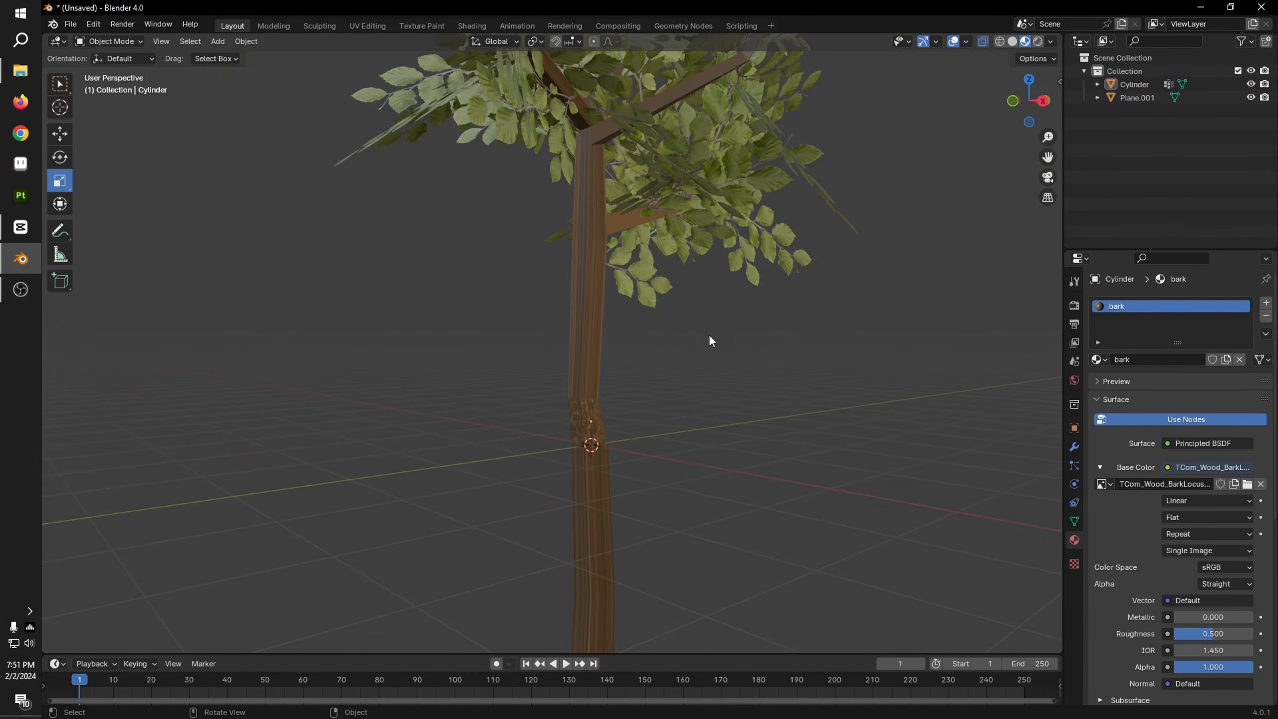
key(Tab)
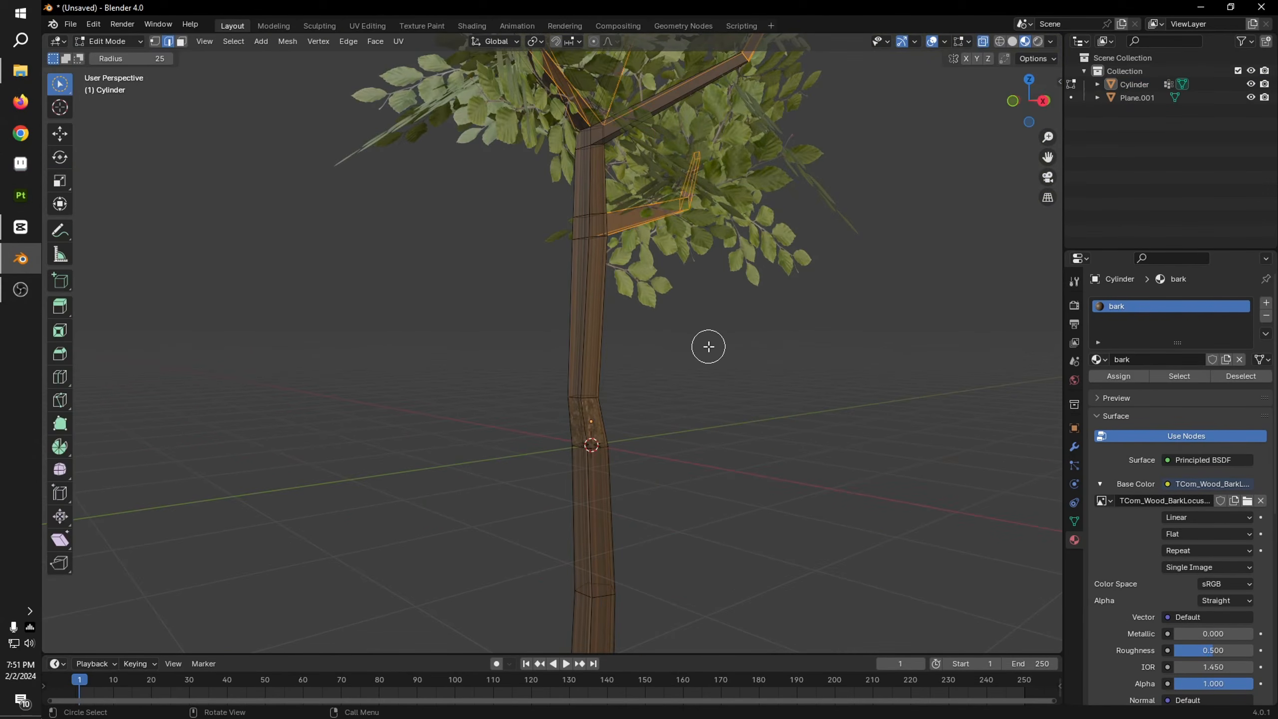
key(a)
key(u)
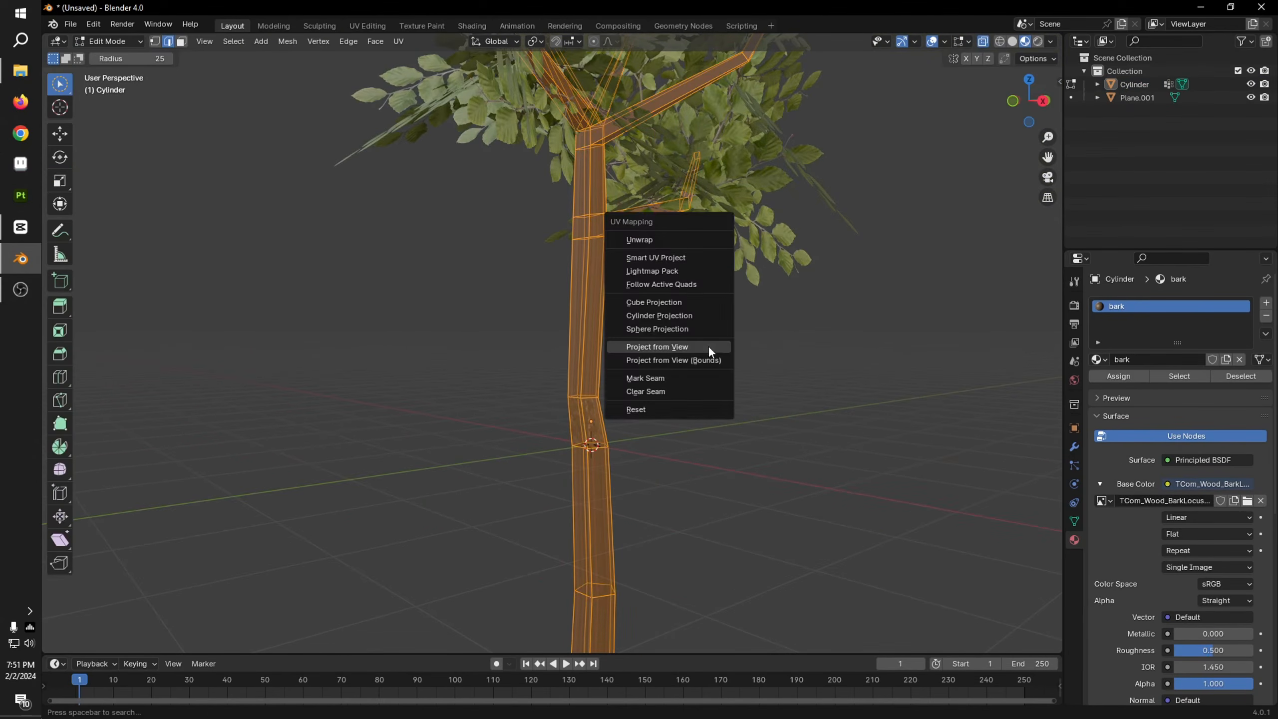
click(674, 305)
key(Tab)
scroll(732, 397, up, 2)
mouse_move(732, 397)
middle_down()
mouse_move(684, 412)
mouse_move(743, 419)
middle_up()
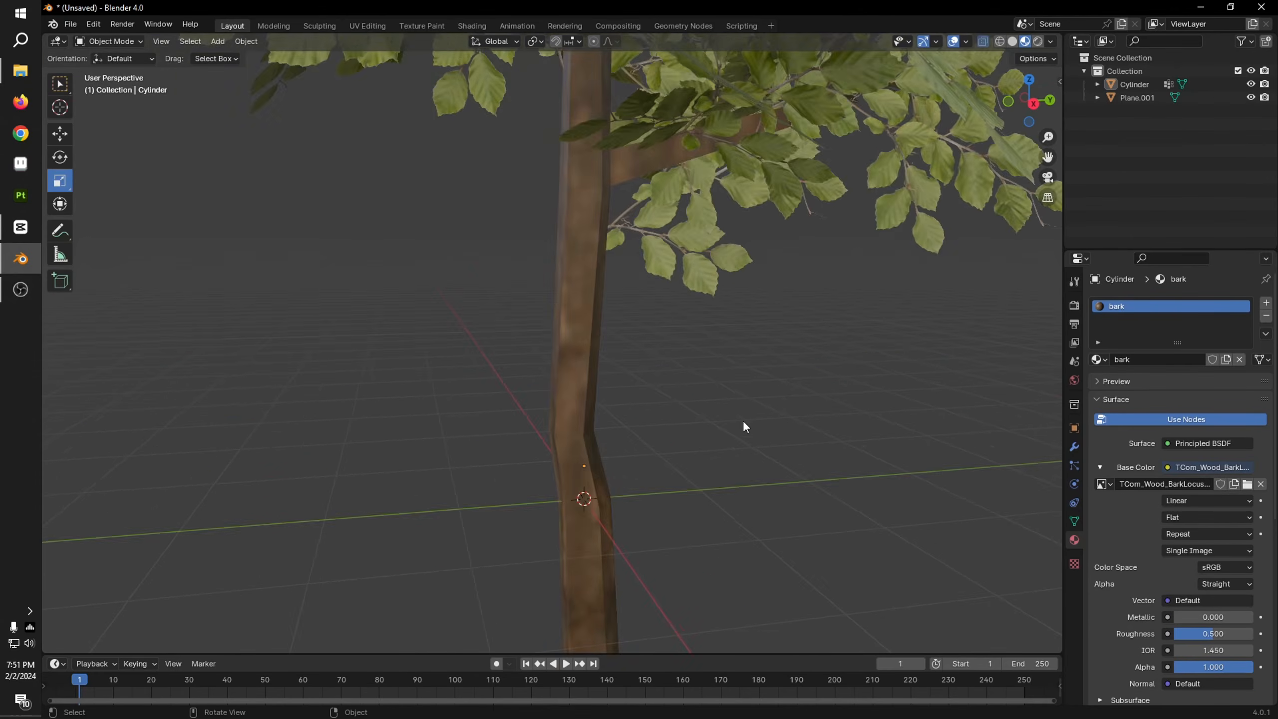
scroll(745, 425, down, 5)
Step: Scale up all of the trunk's UVs until the layout extends past the bark image, making the bark finer
key(Tab)
click(364, 26)
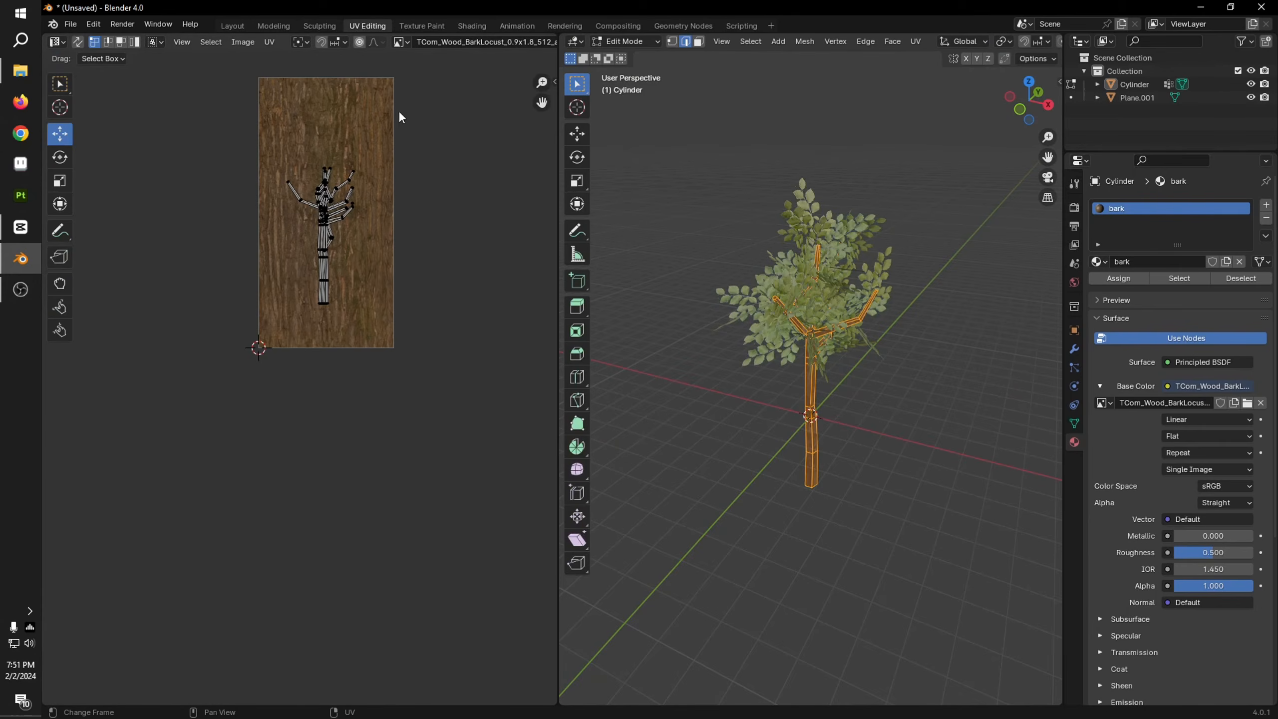
key(a)
key(s)
click(510, 267)
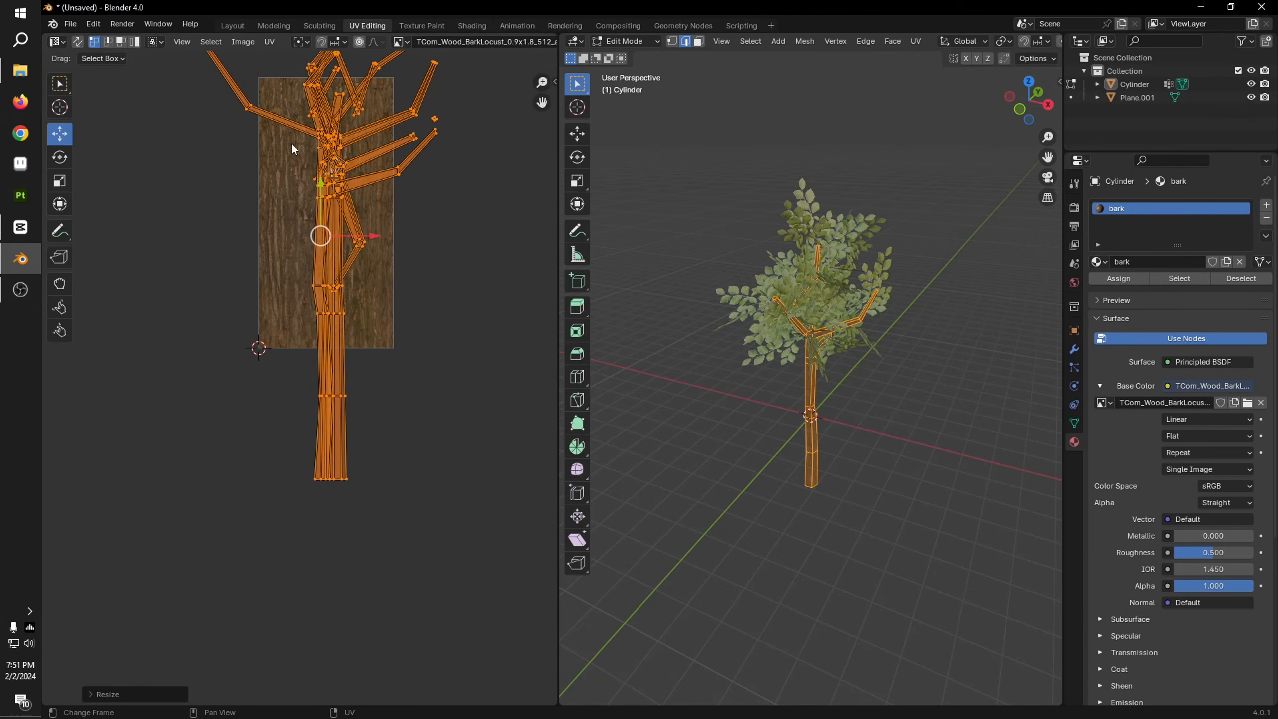
click(232, 25)
scroll(766, 432, up, 5)
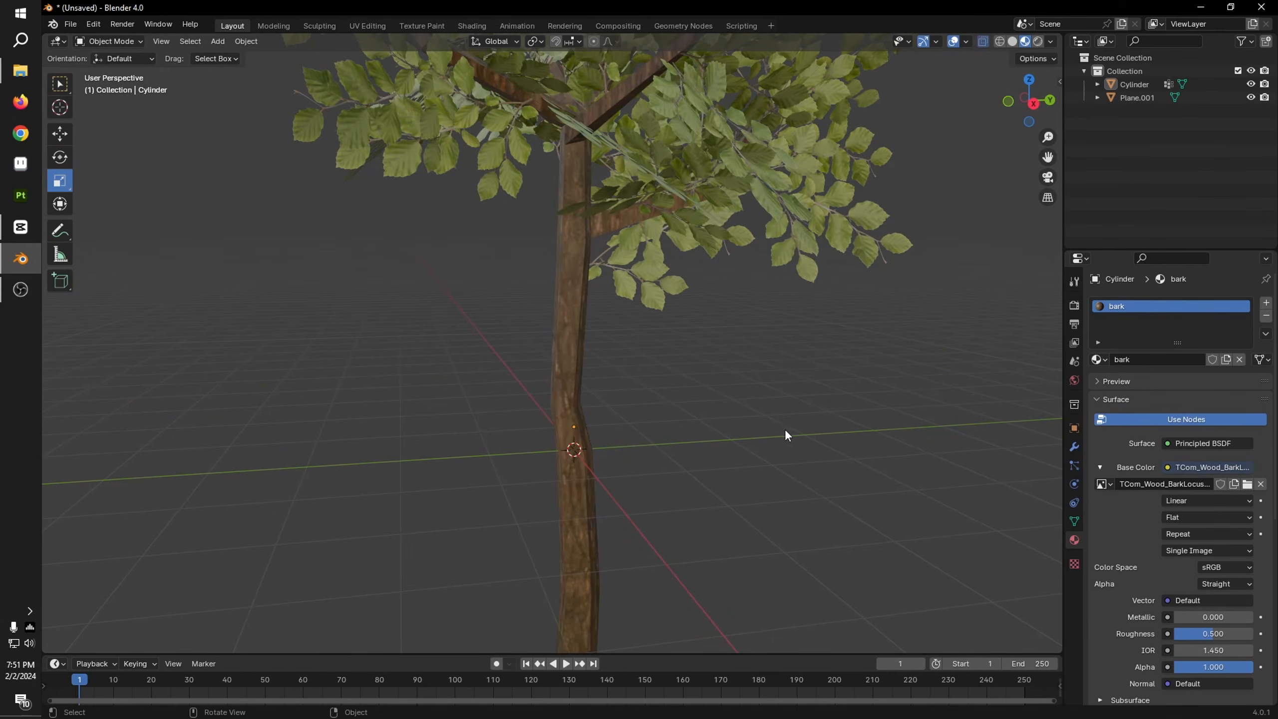
scroll(756, 390, down, 5)
Step: Shorten the tree by moving the faces of the lower trunk up 1.0394 m along Z
middle_drag(755, 390, 599, 455)
key(Tab)
mouse_move(511, 427)
mouse_down()
mouse_move(498, 534)
mouse_move(528, 385)
mouse_move(550, 402)
mouse_move(523, 345)
mouse_move(552, 340)
mouse_move(564, 543)
mouse_up()
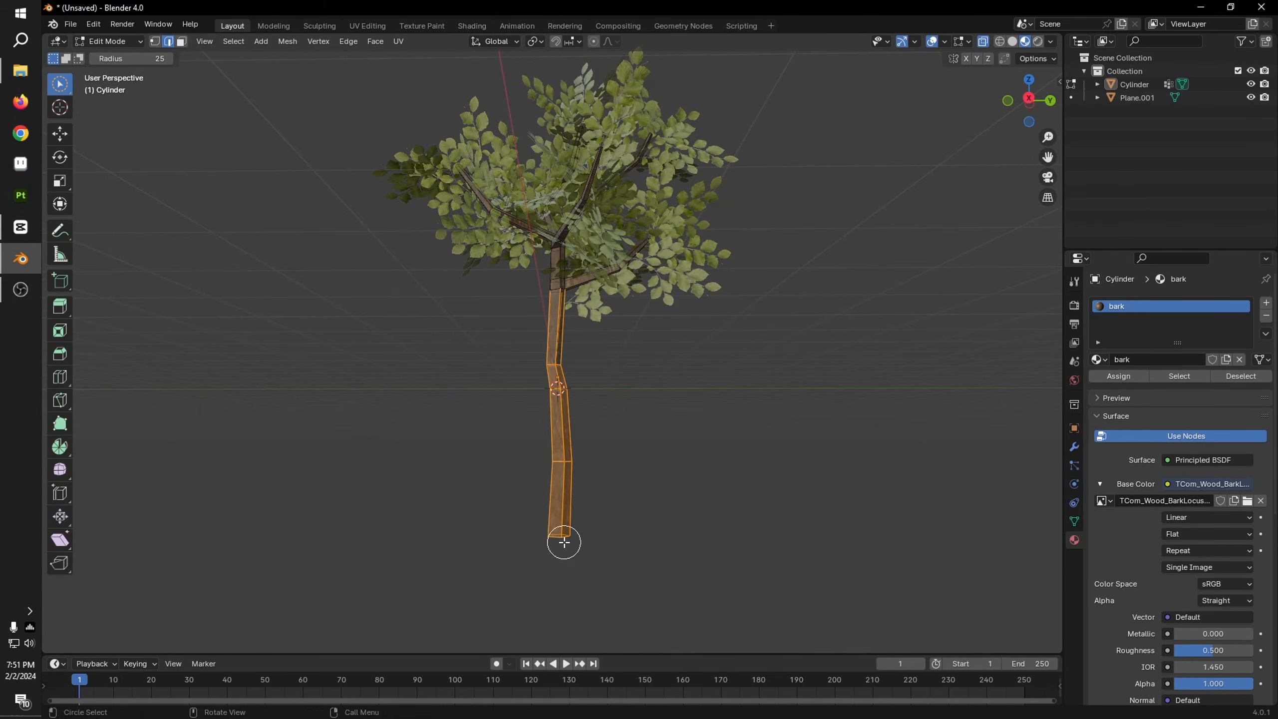
key(3)
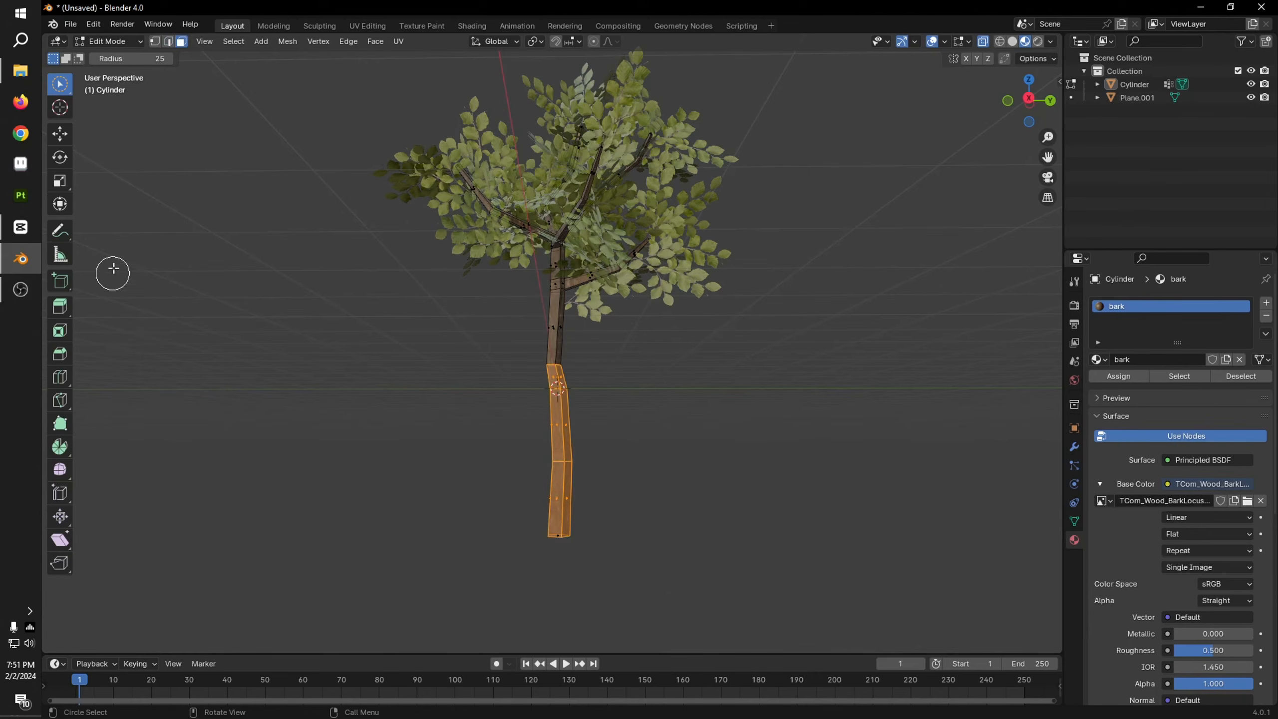
drag(579, 382, 533, 328)
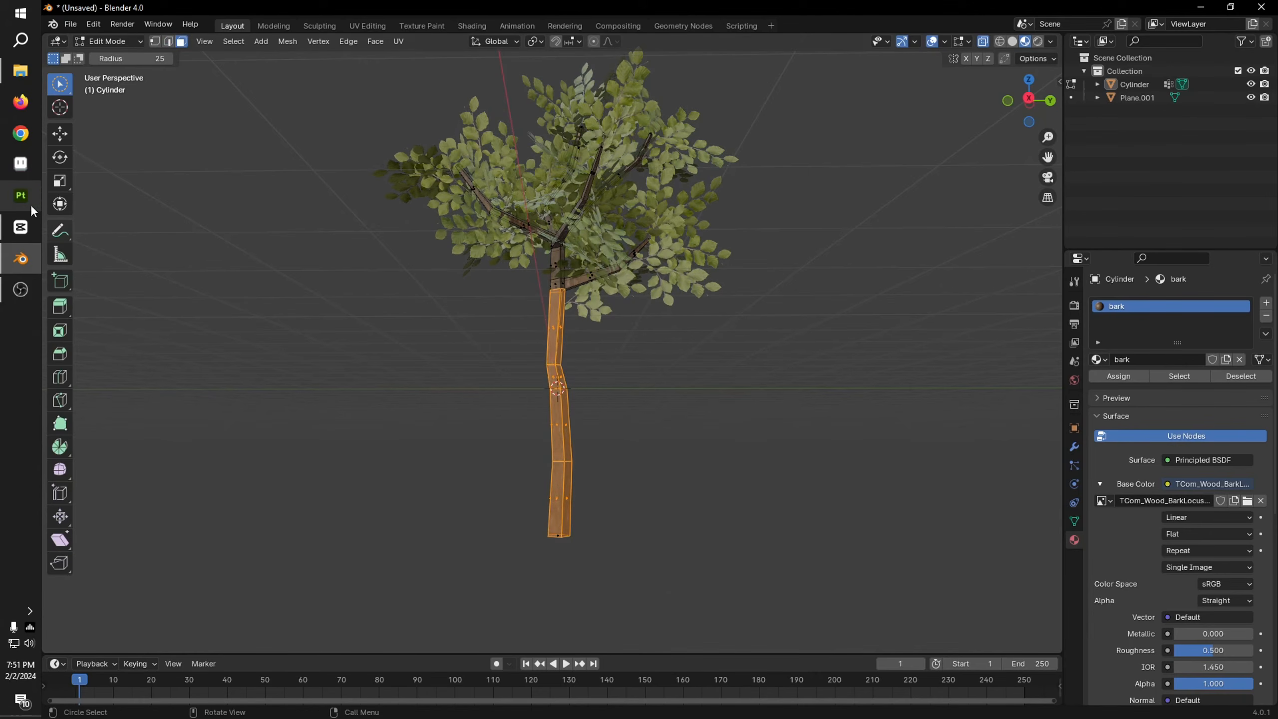
click(58, 180)
drag(560, 380, 554, 324)
click(60, 134)
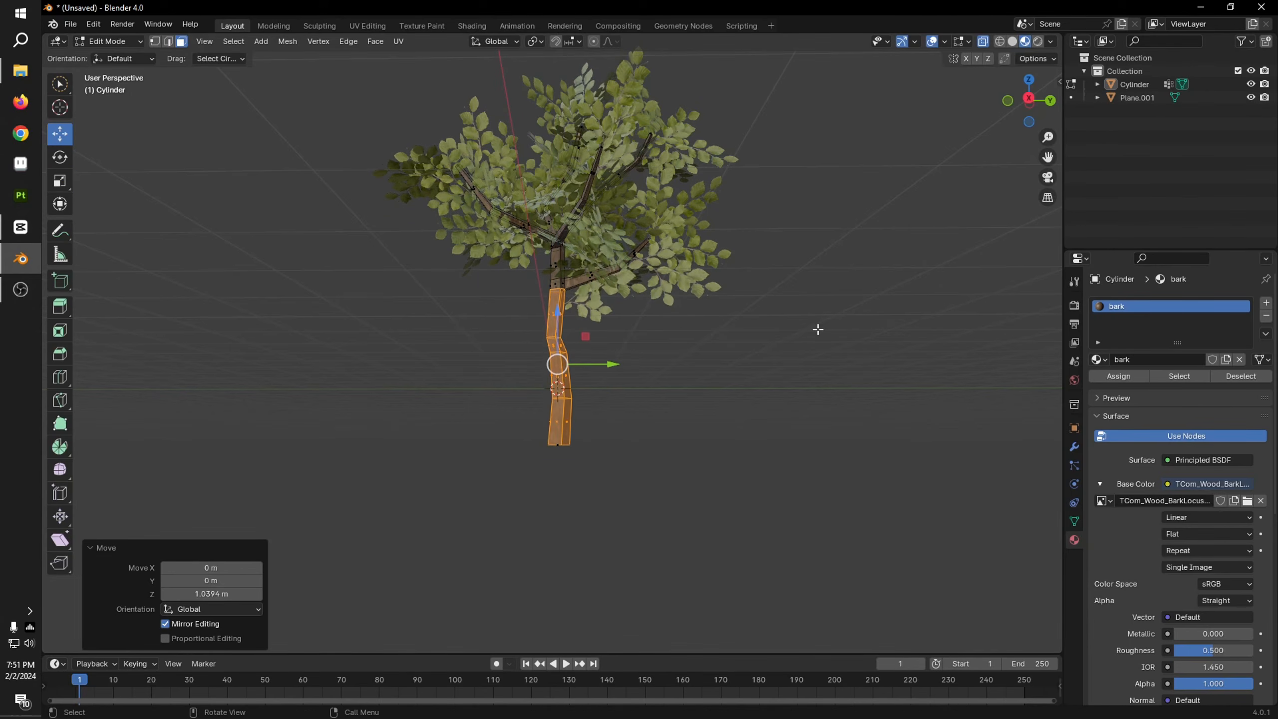
key(Tab)
mouse_move(709, 404)
middle_down()
mouse_move(835, 460)
mouse_move(54, 442)
mouse_move(314, 442)
mouse_move(723, 404)
middle_up()
scroll(727, 406, down, 3)
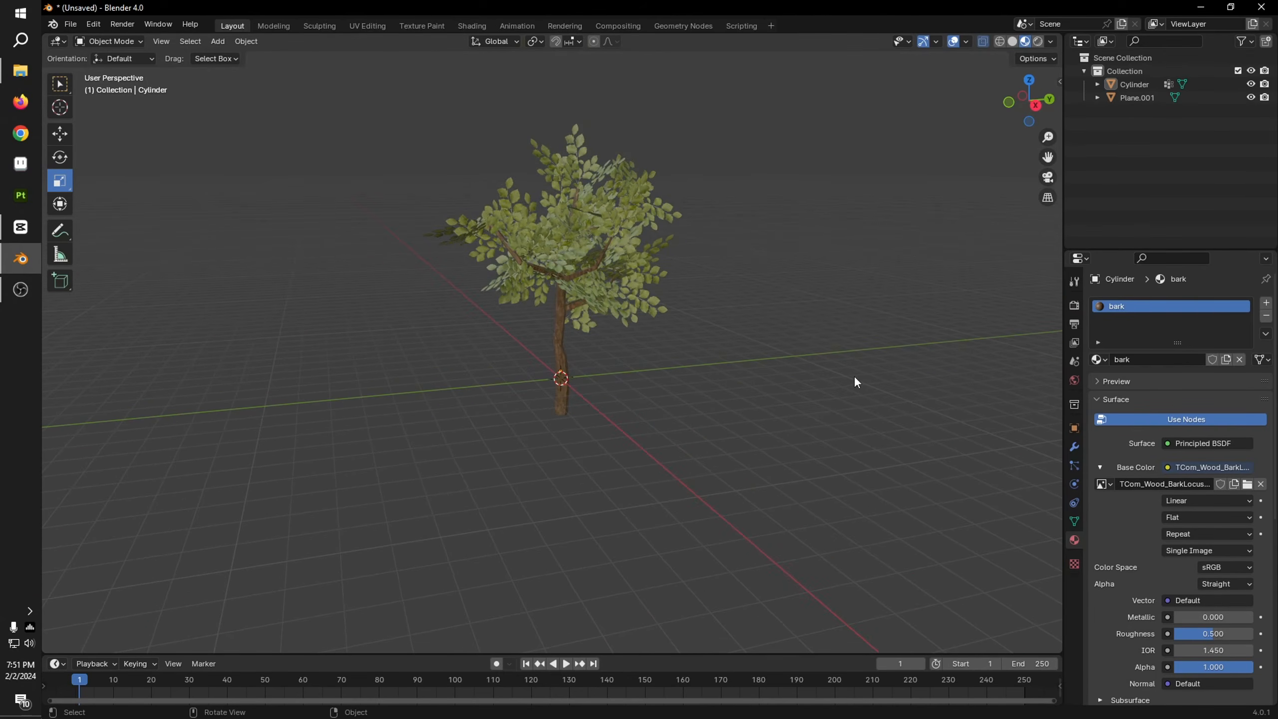
Step: Set the leaf material's roughness to 1.000 and its specular IOR level to 0.000
scroll(822, 371, up, 6)
scroll(820, 367, down, 4)
click(694, 272)
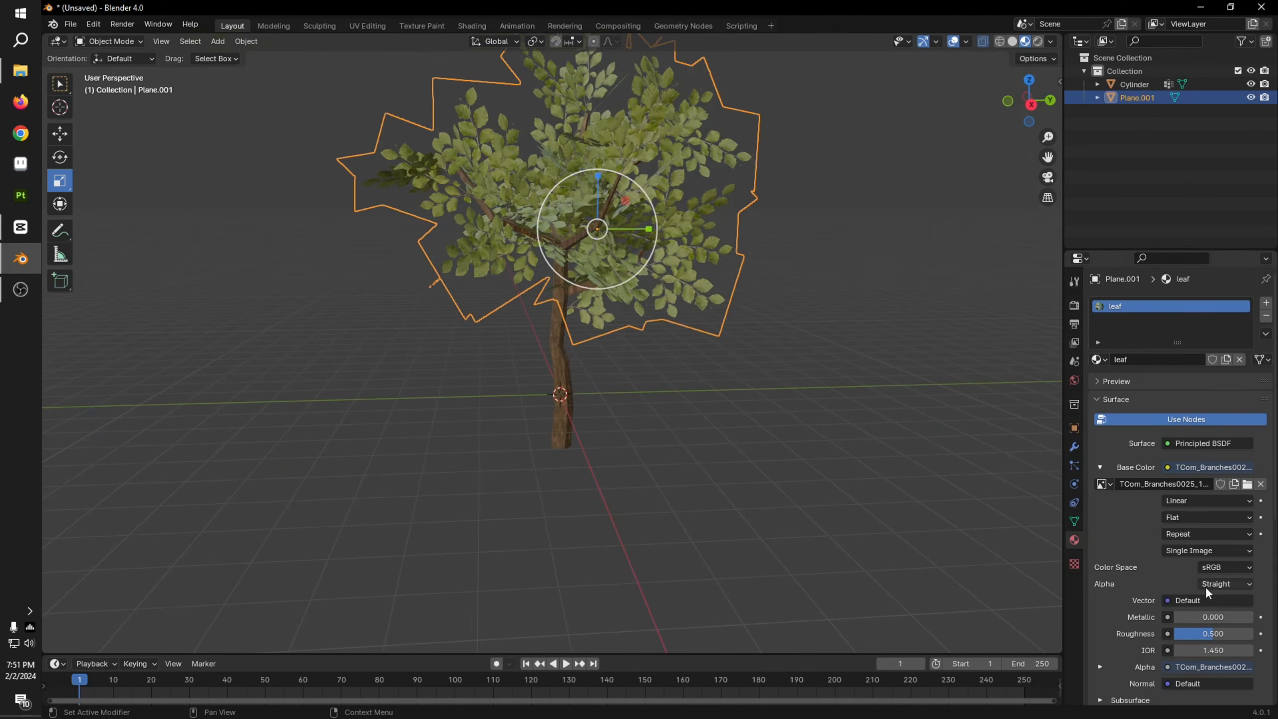
scroll(1180, 612, down, 10)
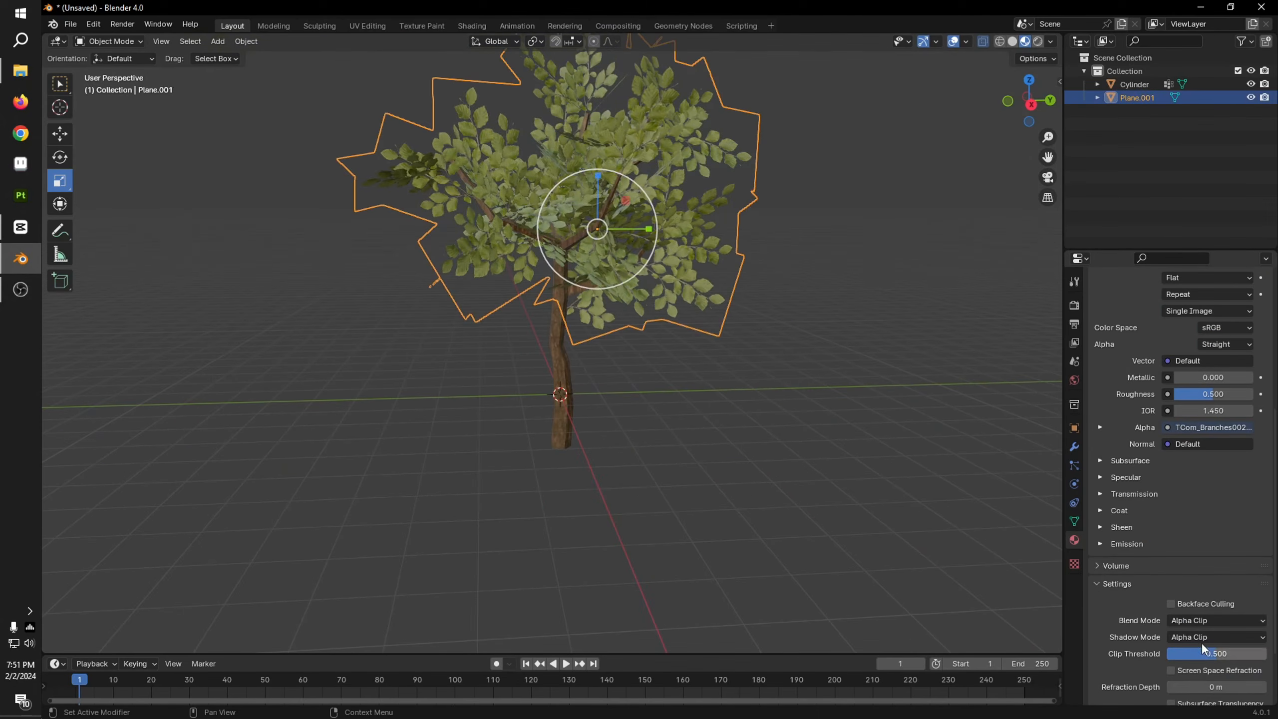
scroll(1169, 477, up, 3)
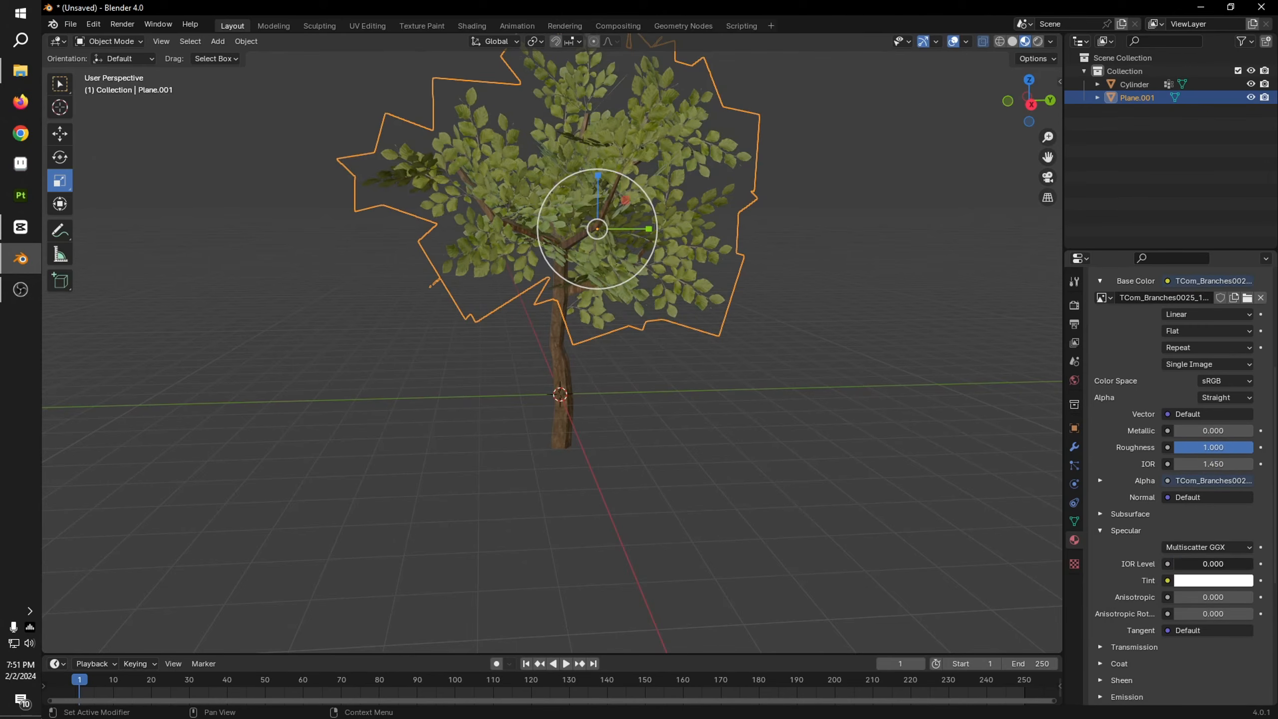
Step: Set the trunk's bark material roughness to 1.000 and specular IOR level to 0.000
click(562, 412)
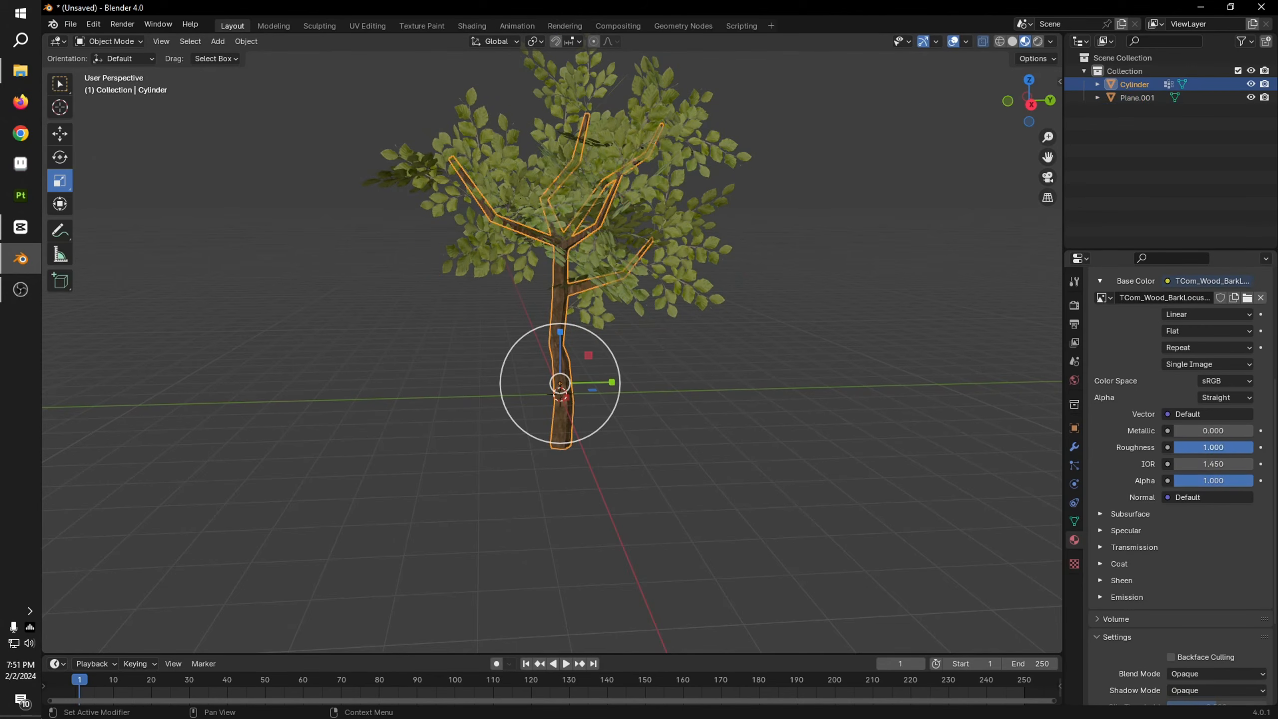
click(1125, 530)
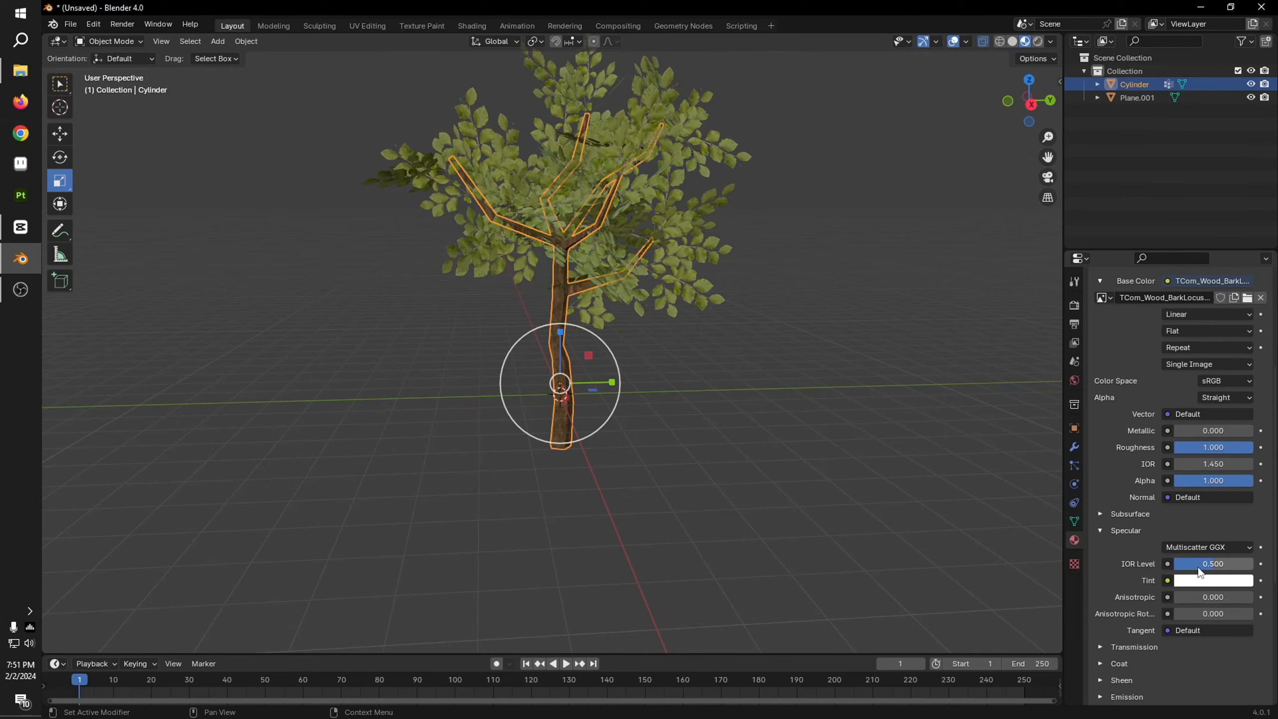
click(900, 469)
Step: Examine the textured tree from several angles, including a close-up of the leaves and branches
shift+middle_drag(703, 423, 725, 522)
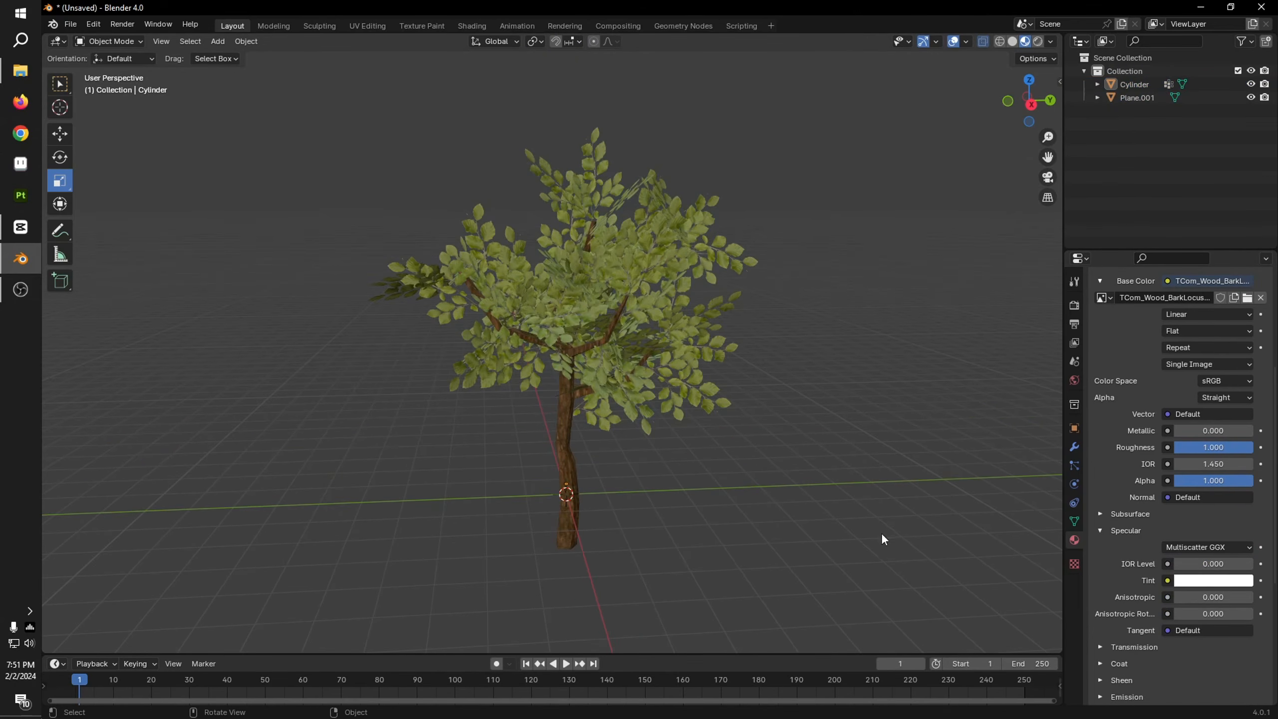
middle_drag(881, 532, 730, 563)
scroll(606, 374, up, 8)
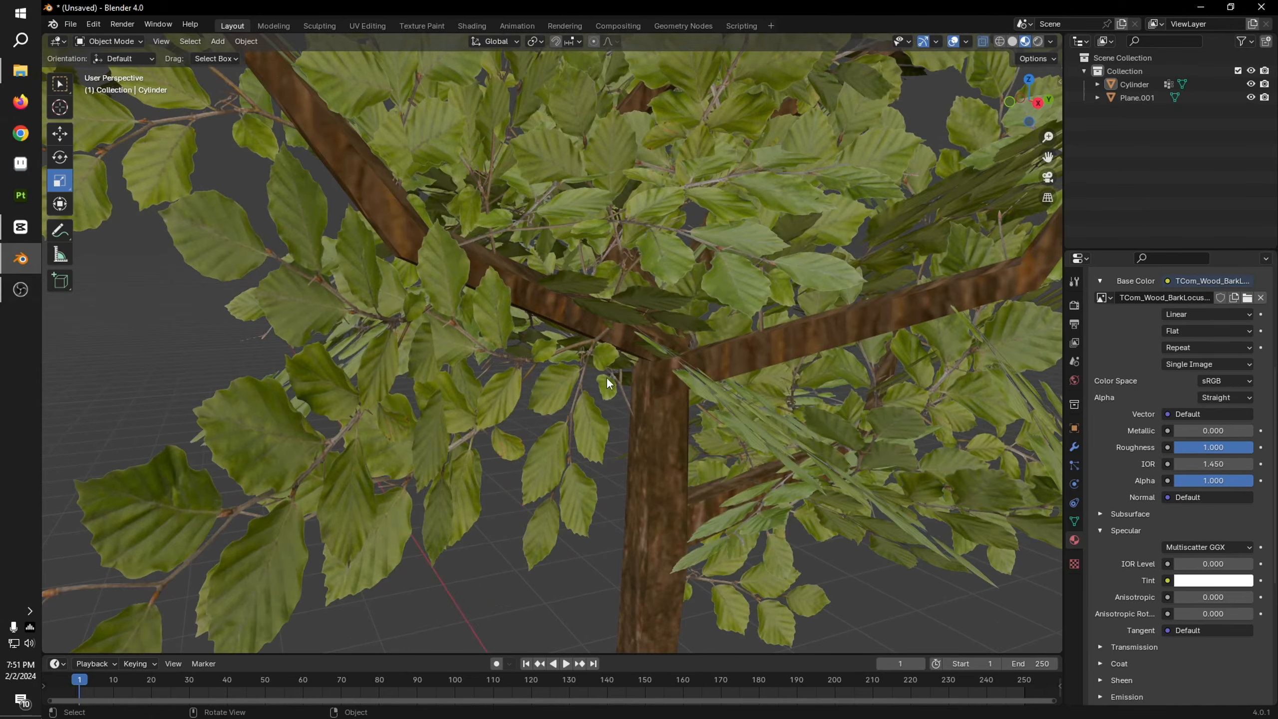
click(554, 378)
scroll(817, 485, down, 8)
click(815, 486)
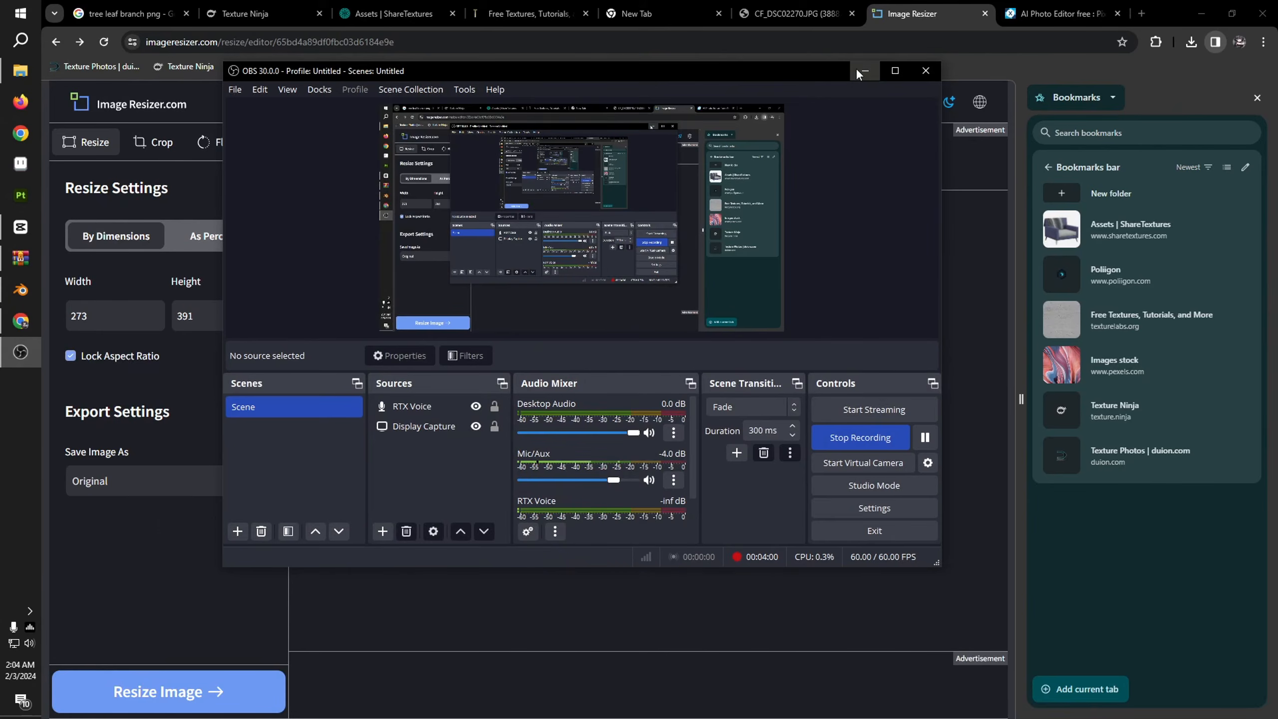
Step: Resize the leaf image to 21% of its original size and save it as leaf (1).png in the fbx folder
click(850, 66)
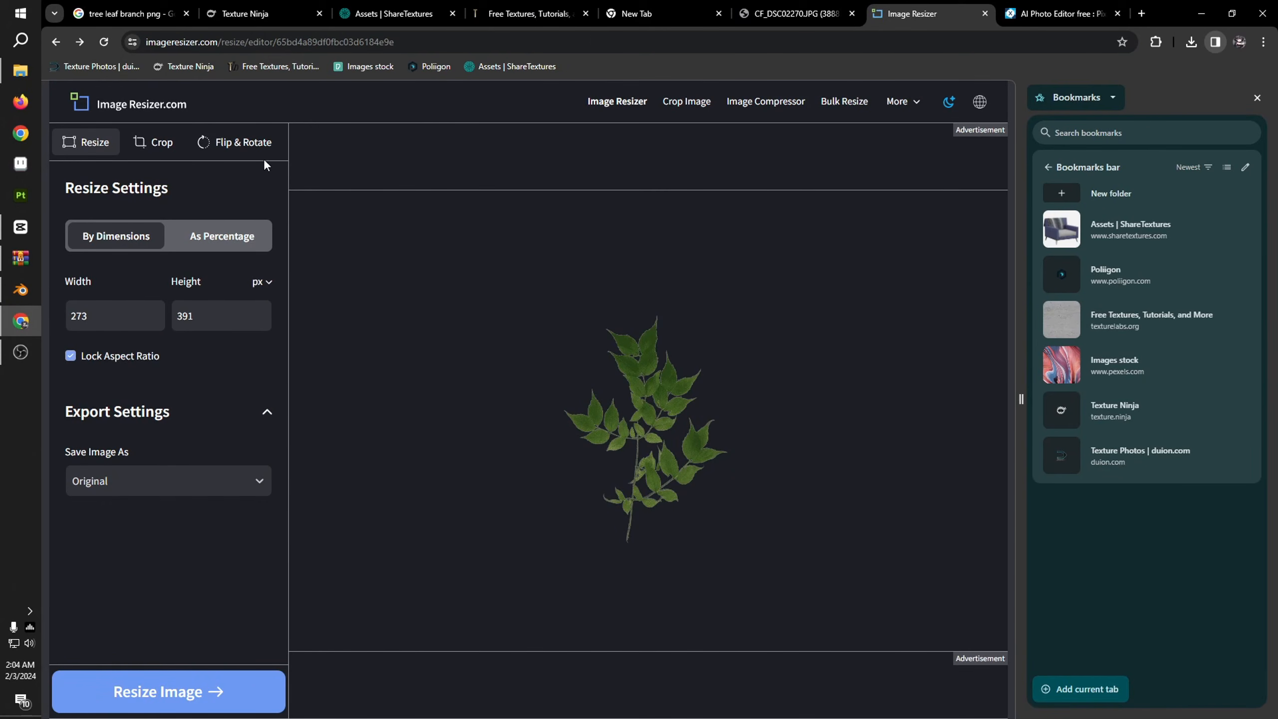
click(215, 248)
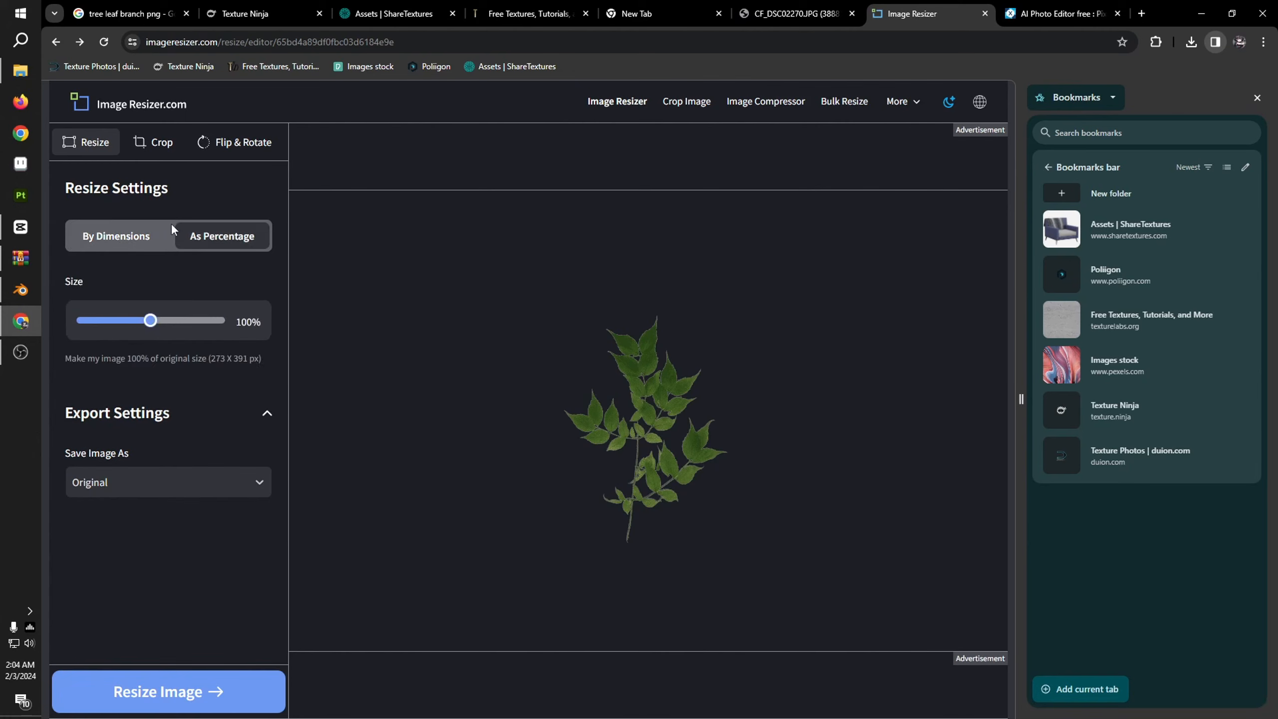
drag(148, 326, 100, 328)
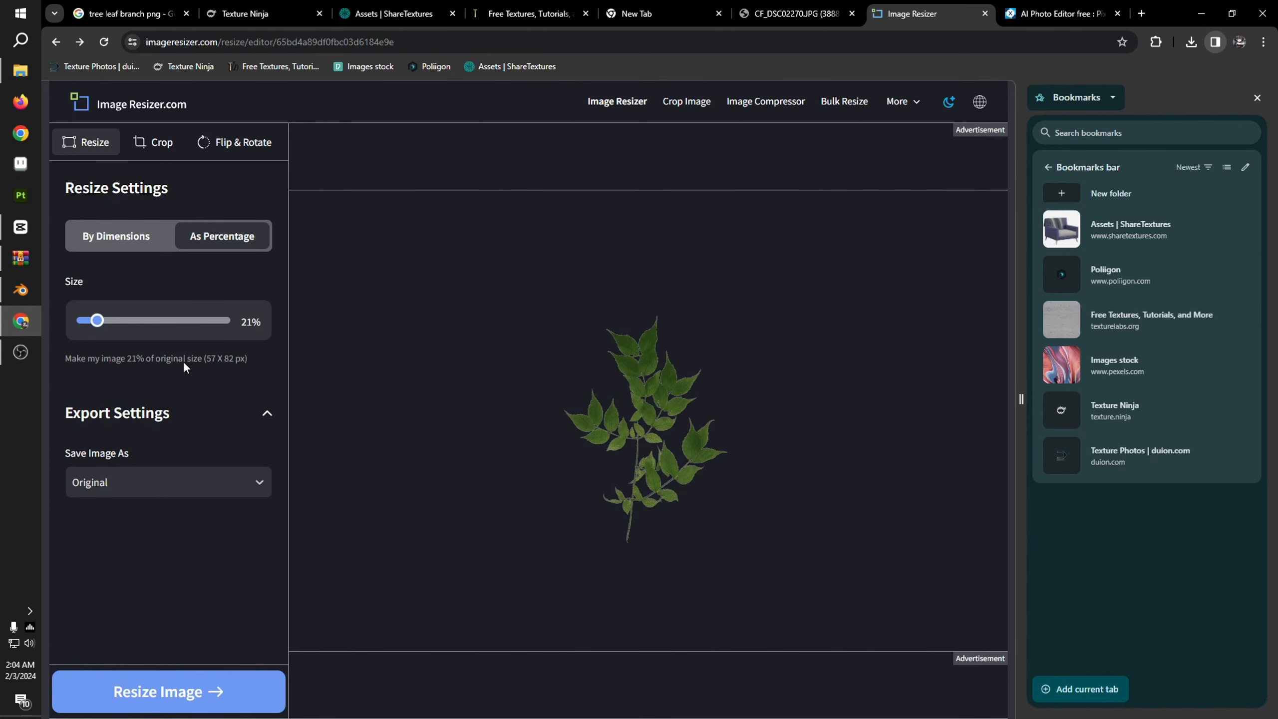
click(189, 683)
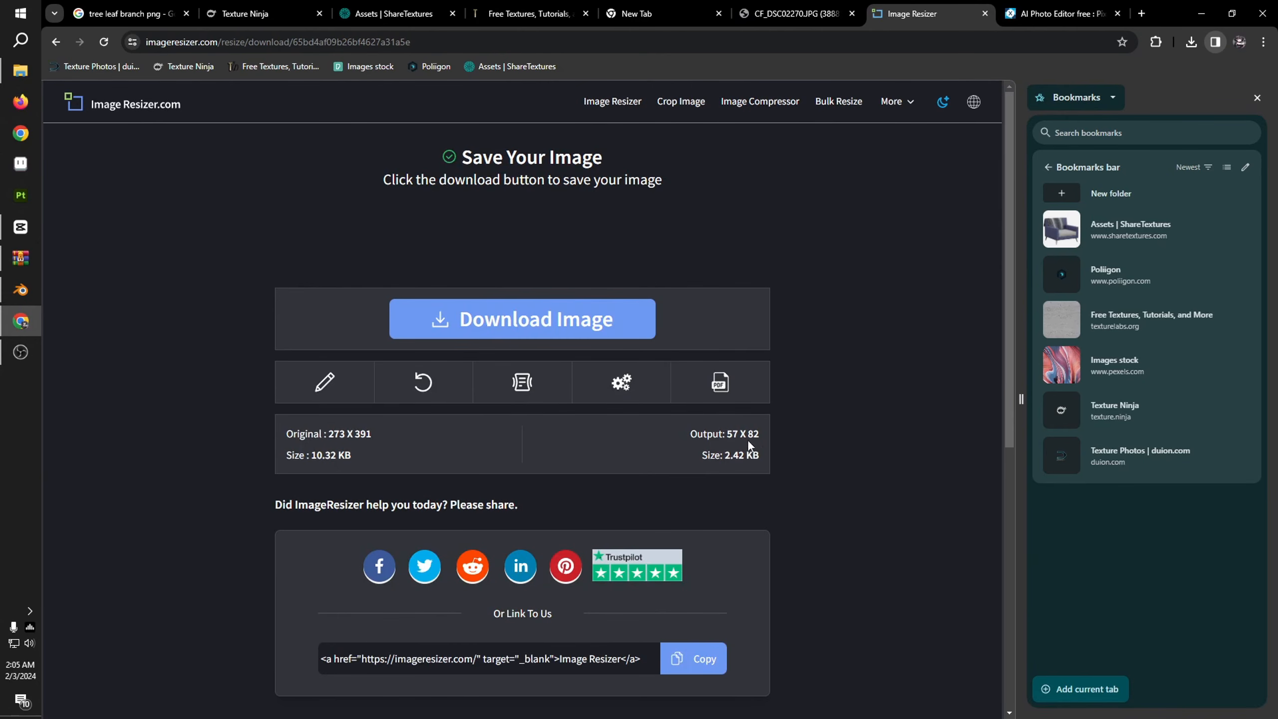
click(527, 318)
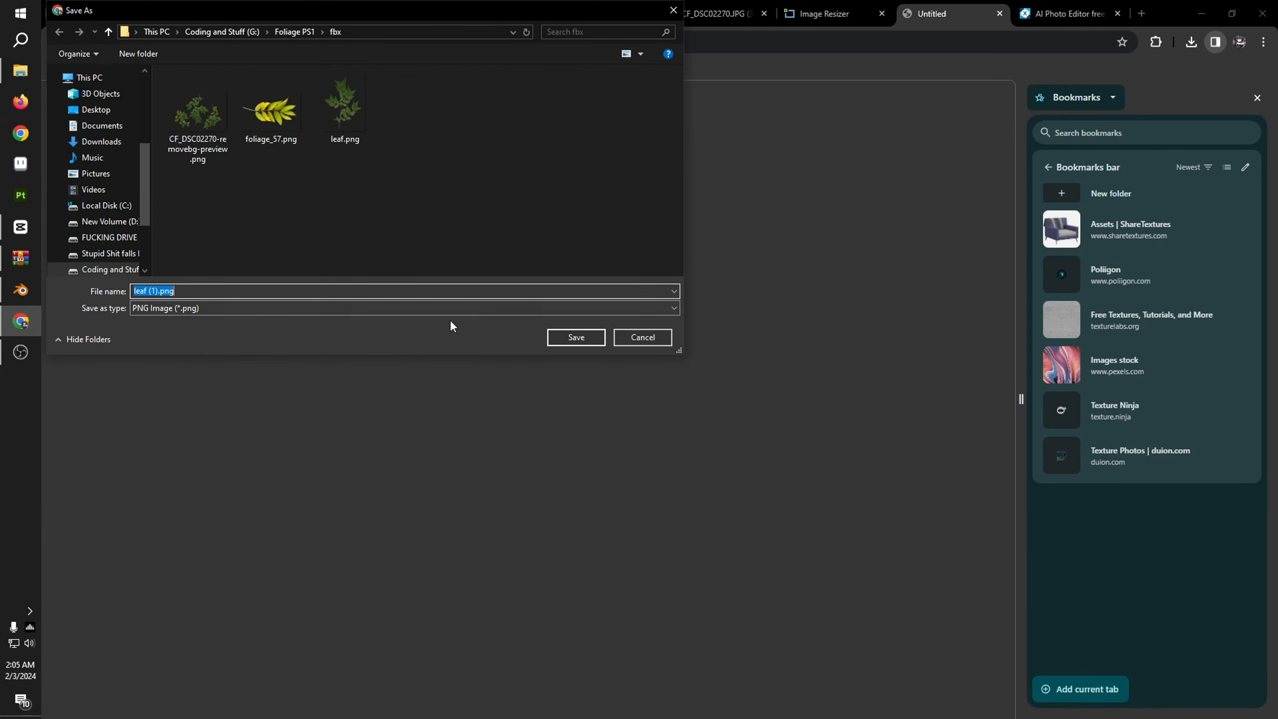
click(575, 337)
Step: Switch to Blender and examine the pixelation of the tree's leaves from near and far
click(20, 289)
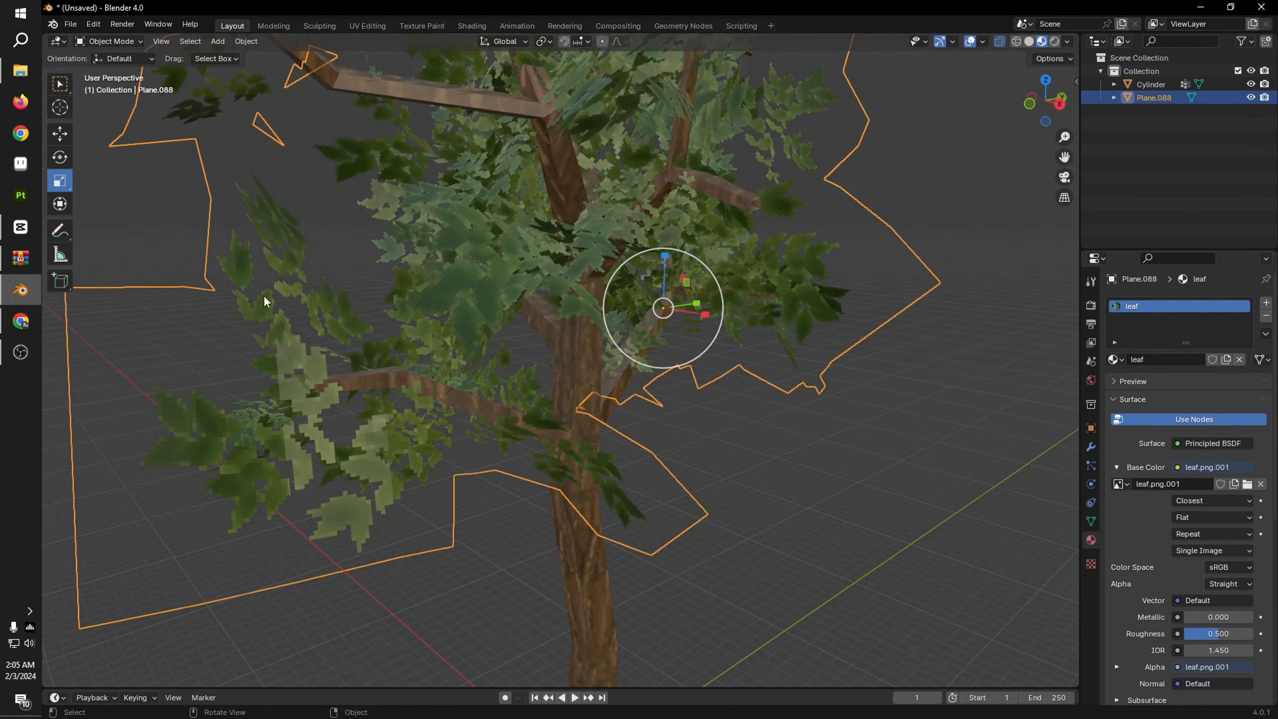
middle_drag(693, 356, 591, 347)
scroll(666, 381, up, 5)
scroll(660, 327, down, 3)
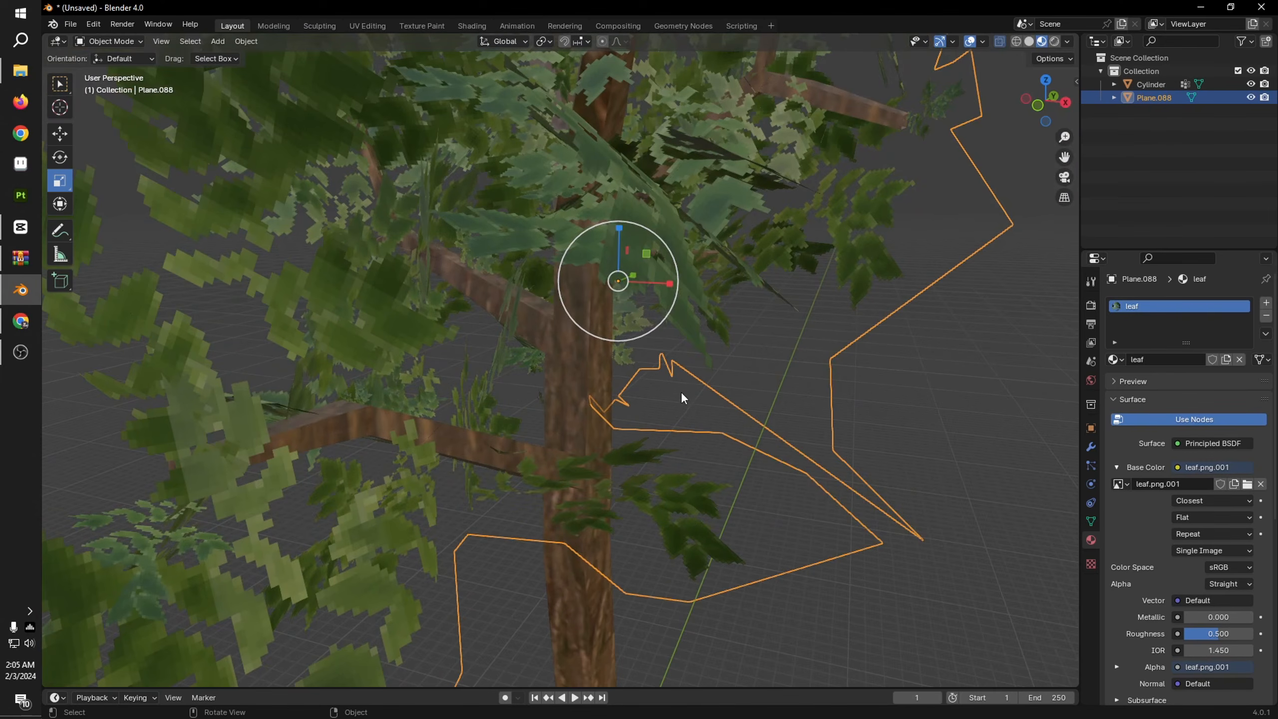
middle_drag(653, 277, 638, 283)
scroll(637, 283, down, 2)
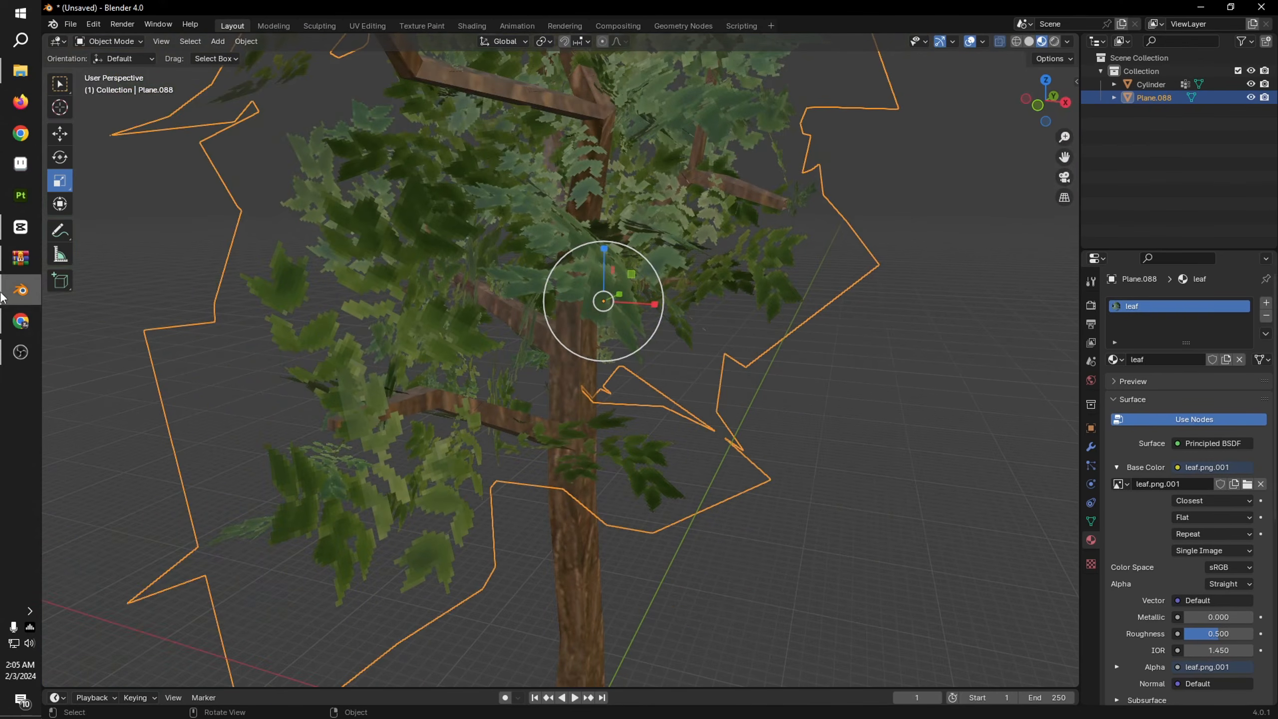
Step: Switch to File Explorer and select leaf.png in the fbx folder inside Foliage PS1 on the G: drive
click(21, 73)
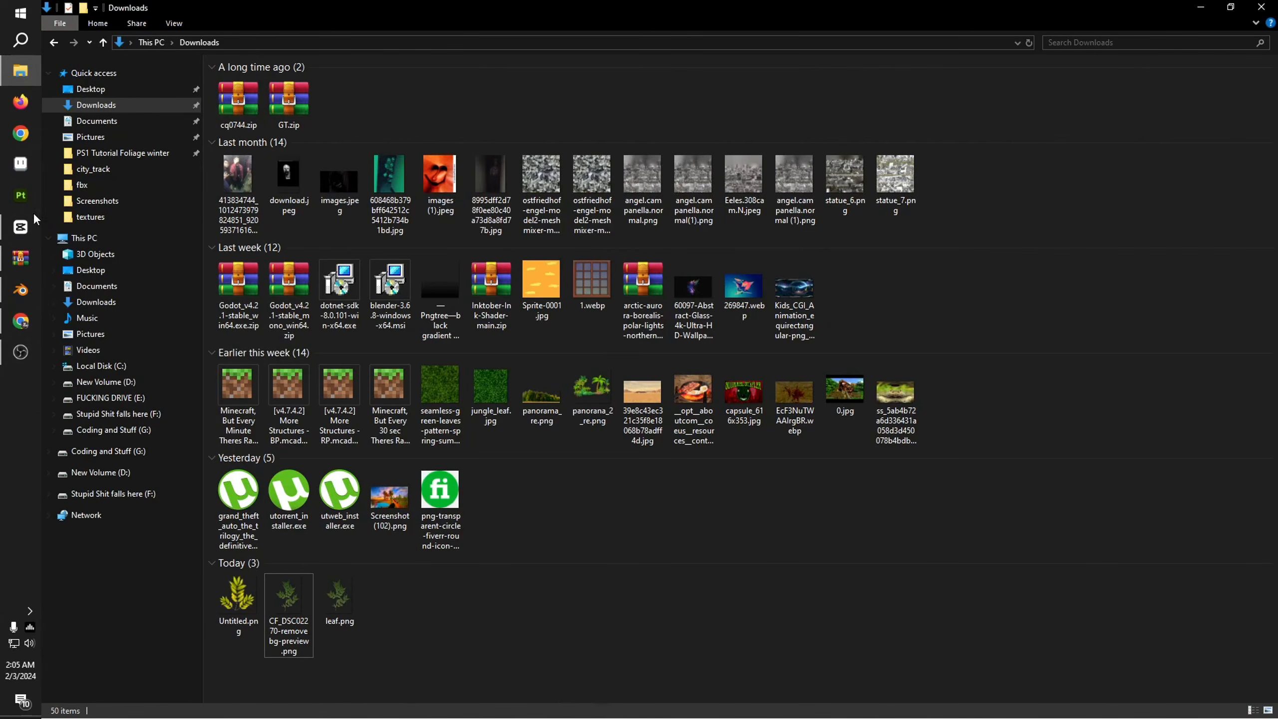
click(122, 154)
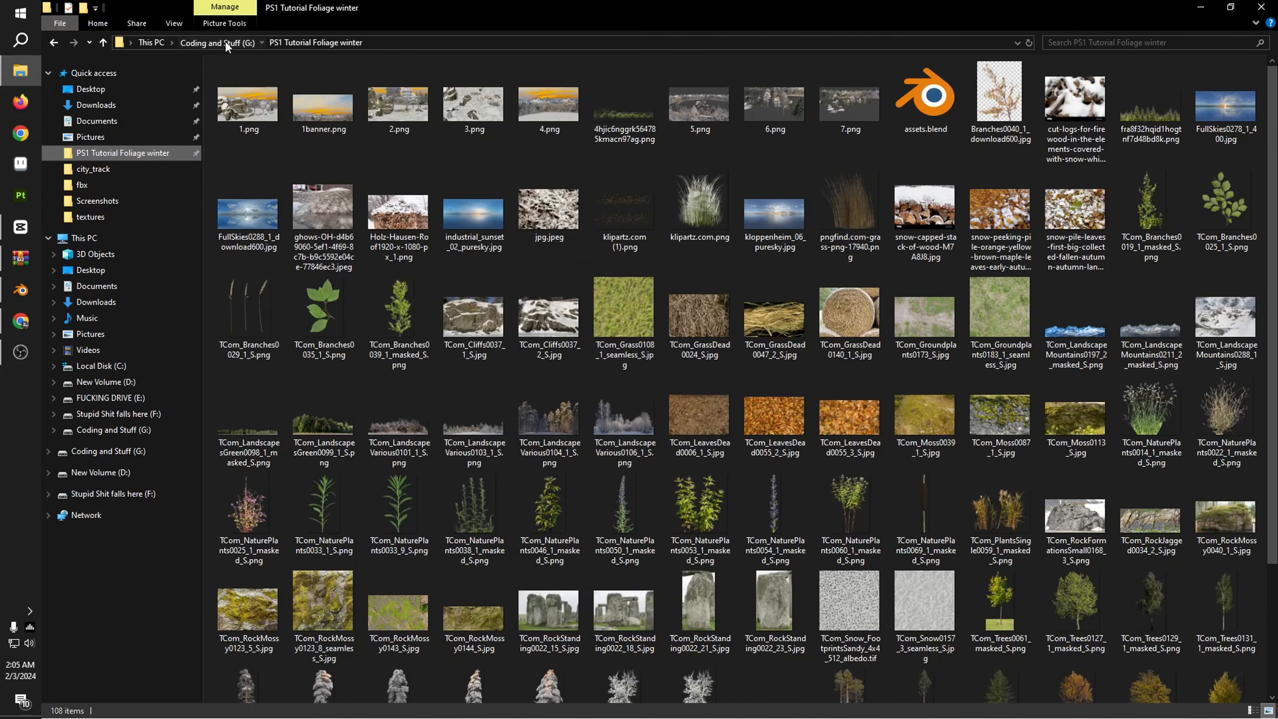
click(226, 42)
double_click(266, 136)
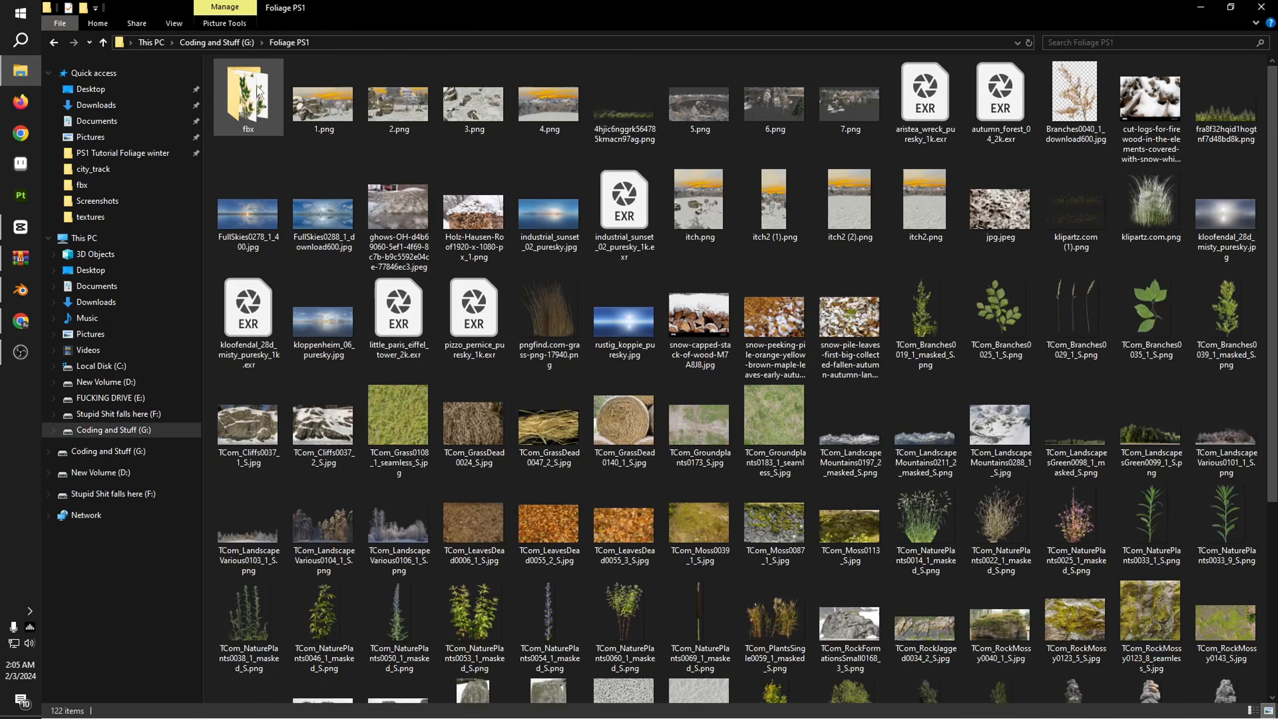
double_click(257, 93)
click(523, 130)
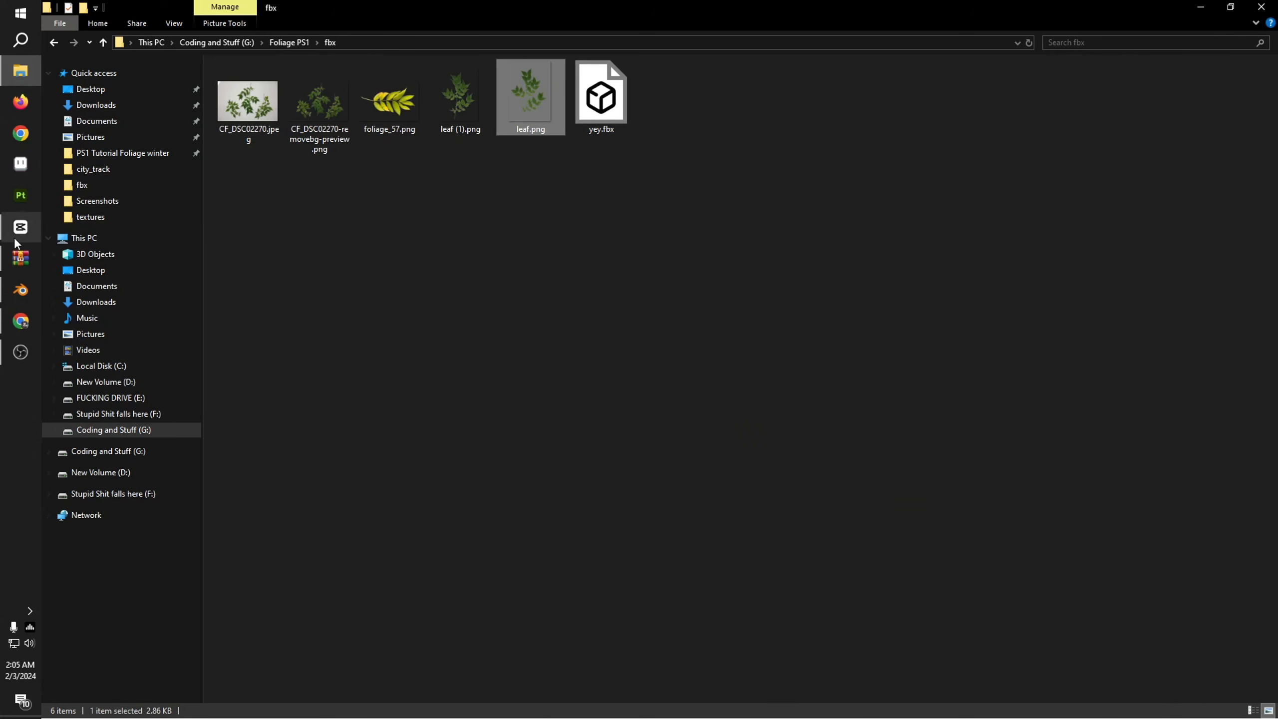
Step: Run cq.exe from the cq0744.zip archive and load leaf.png into Color quantizer, maximized and enlarged
click(20, 258)
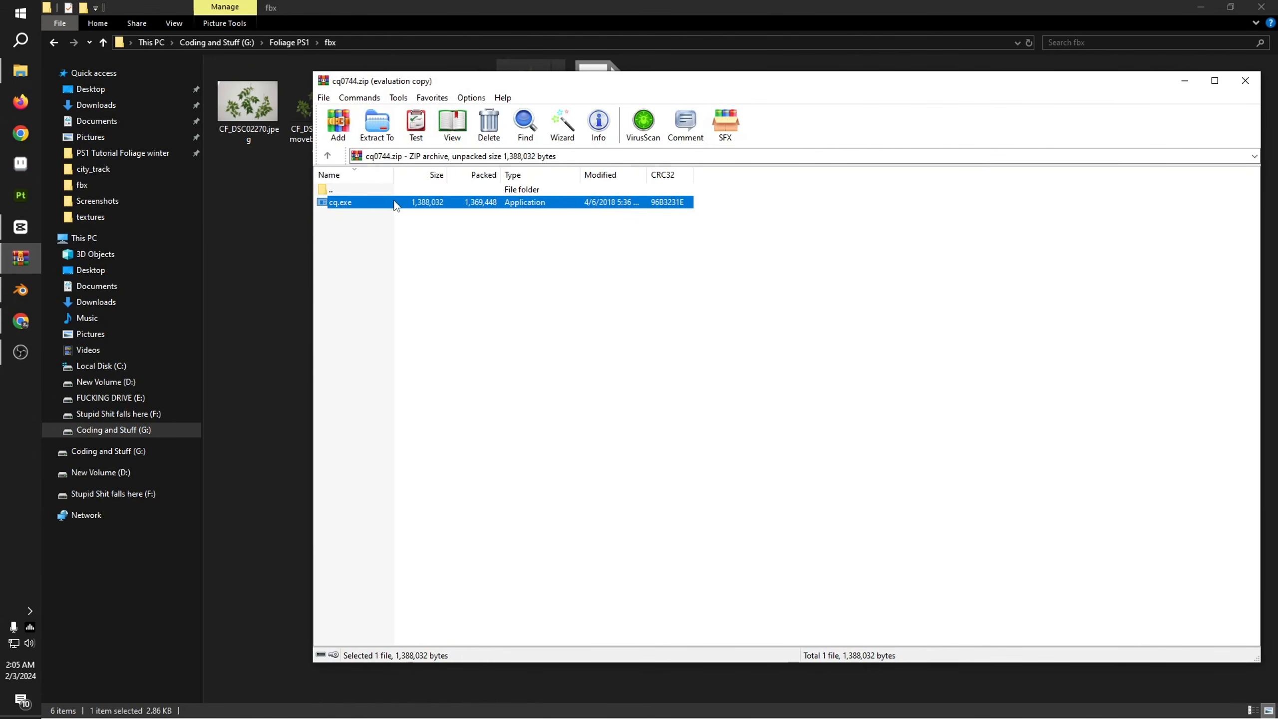
click(1185, 80)
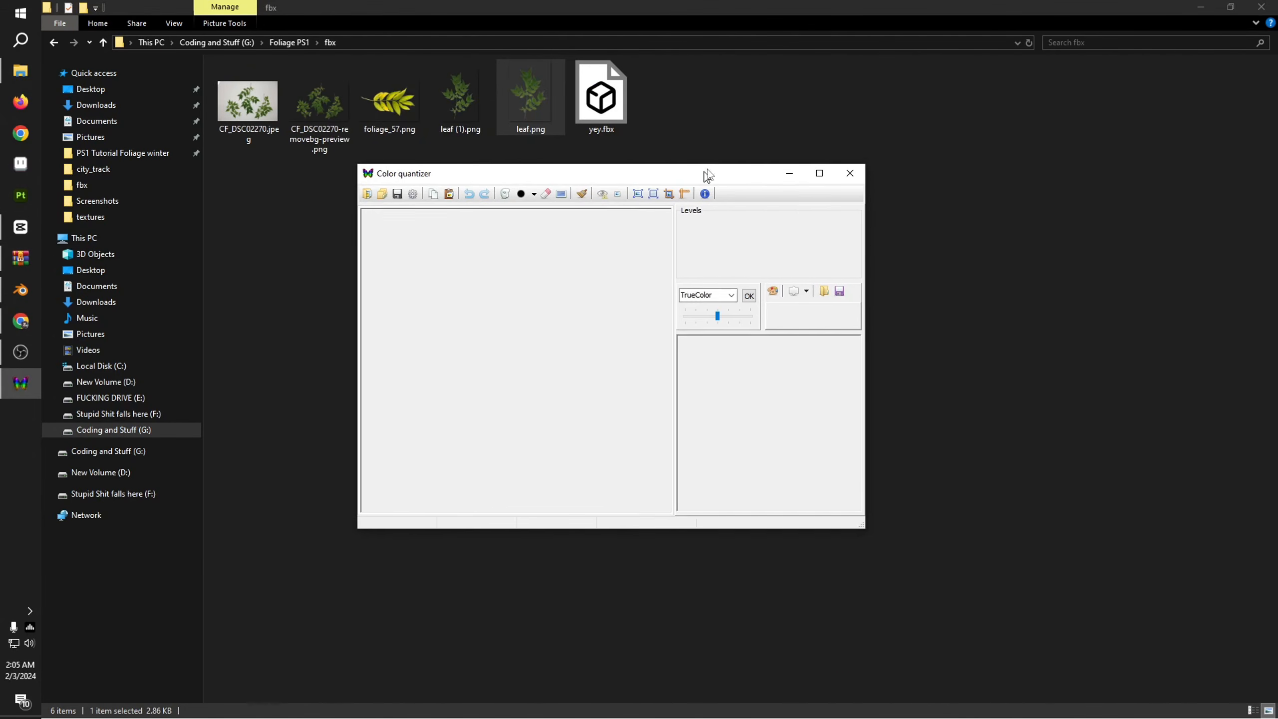
drag(531, 102, 582, 288)
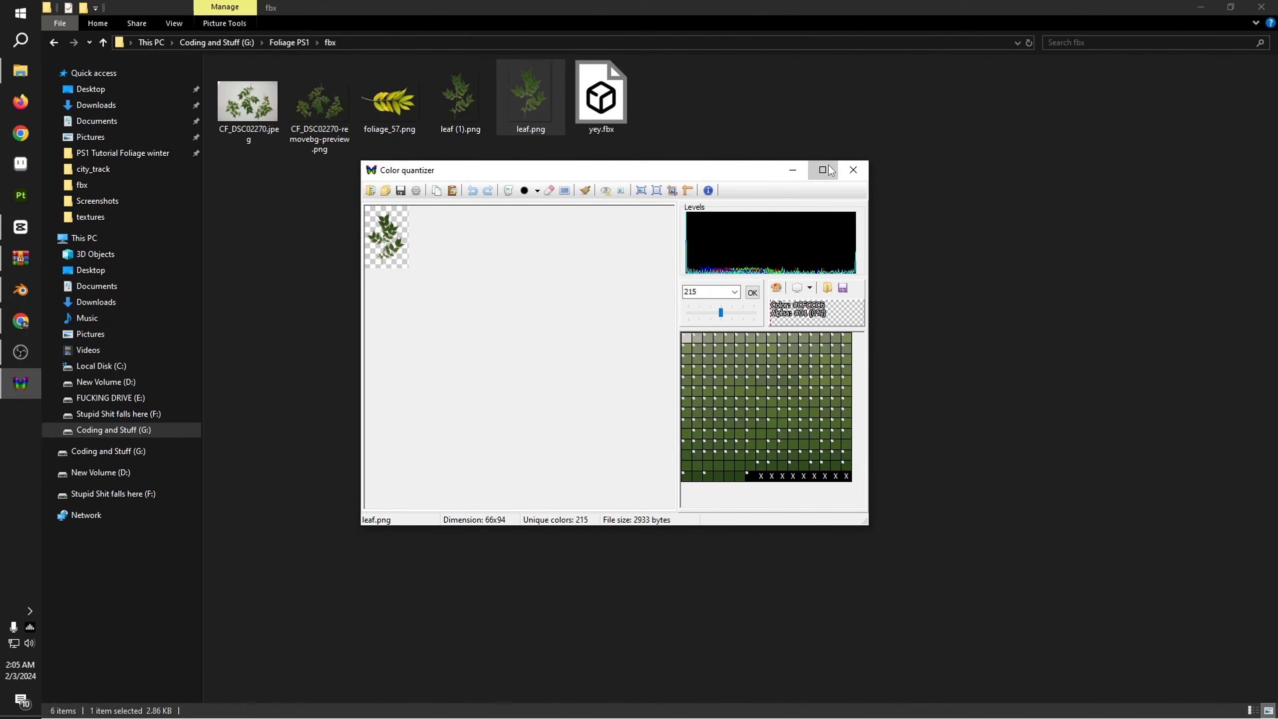
click(823, 170)
scroll(541, 224, down, 2)
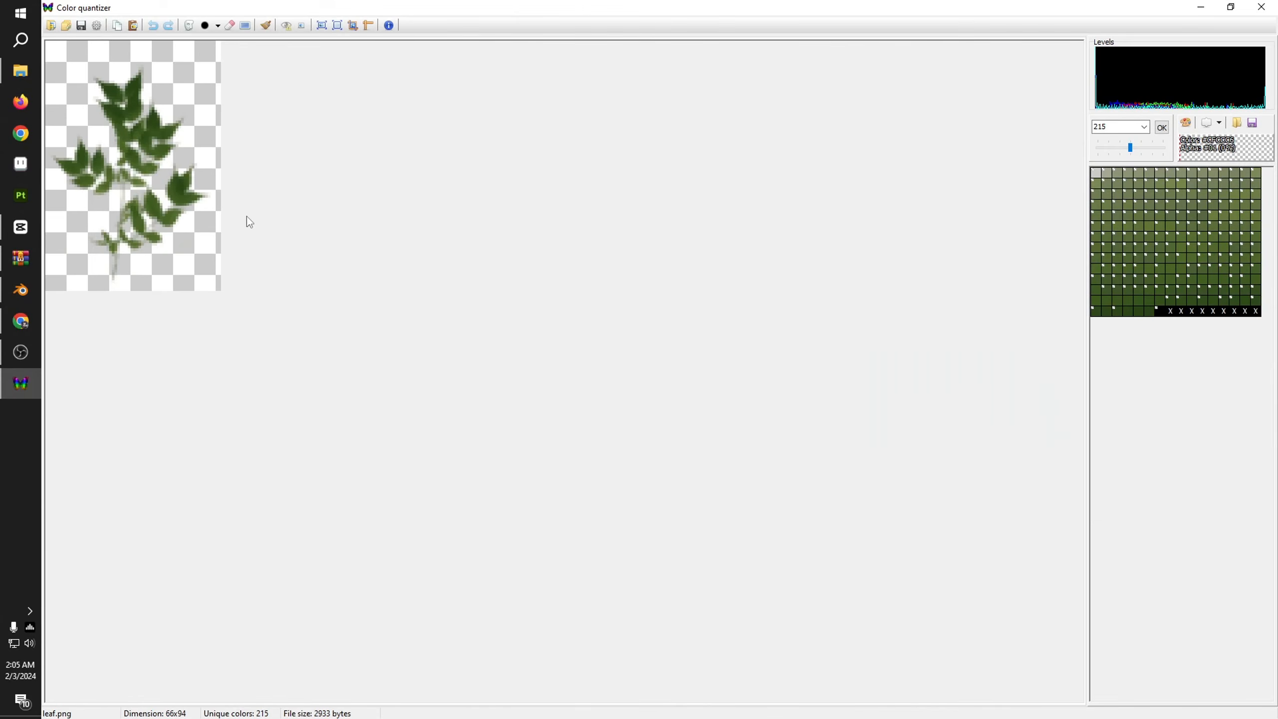
scroll(247, 217, up, 1)
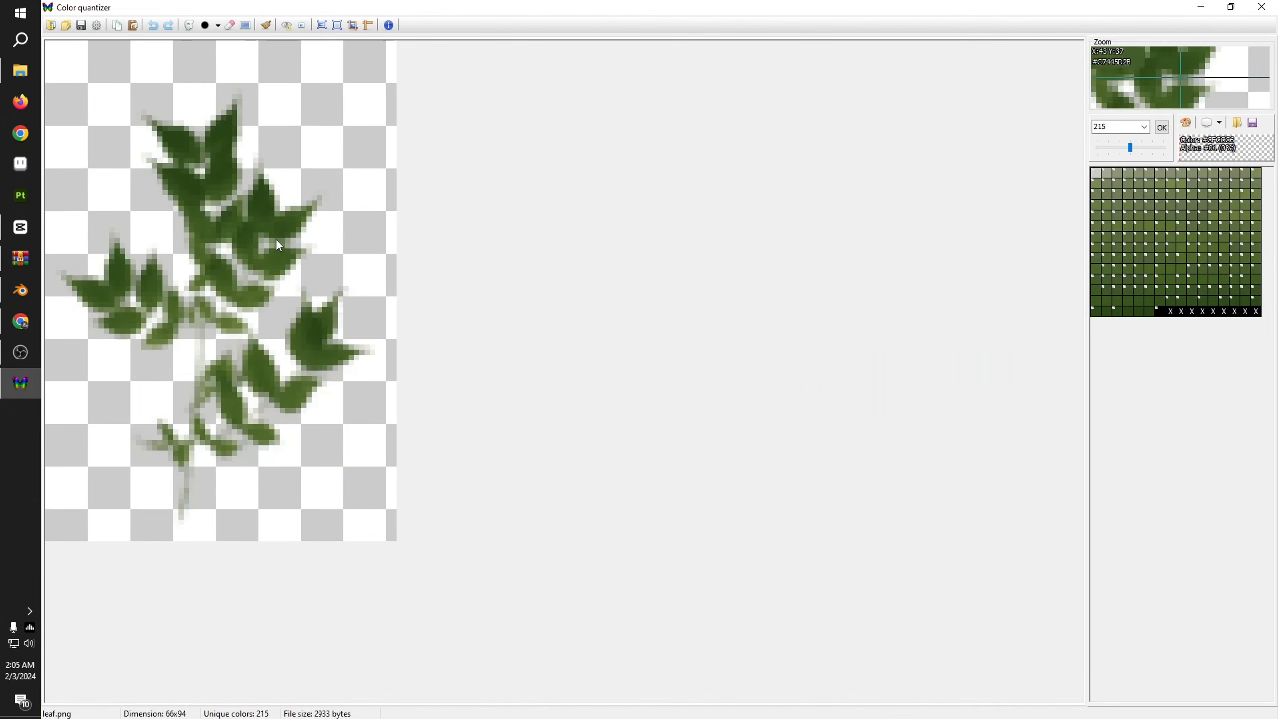
Step: Reduce the leaf image to 16 colors with Bayer (Ordered) dithering and a 16x16 pattern size
click(1144, 128)
click(1109, 141)
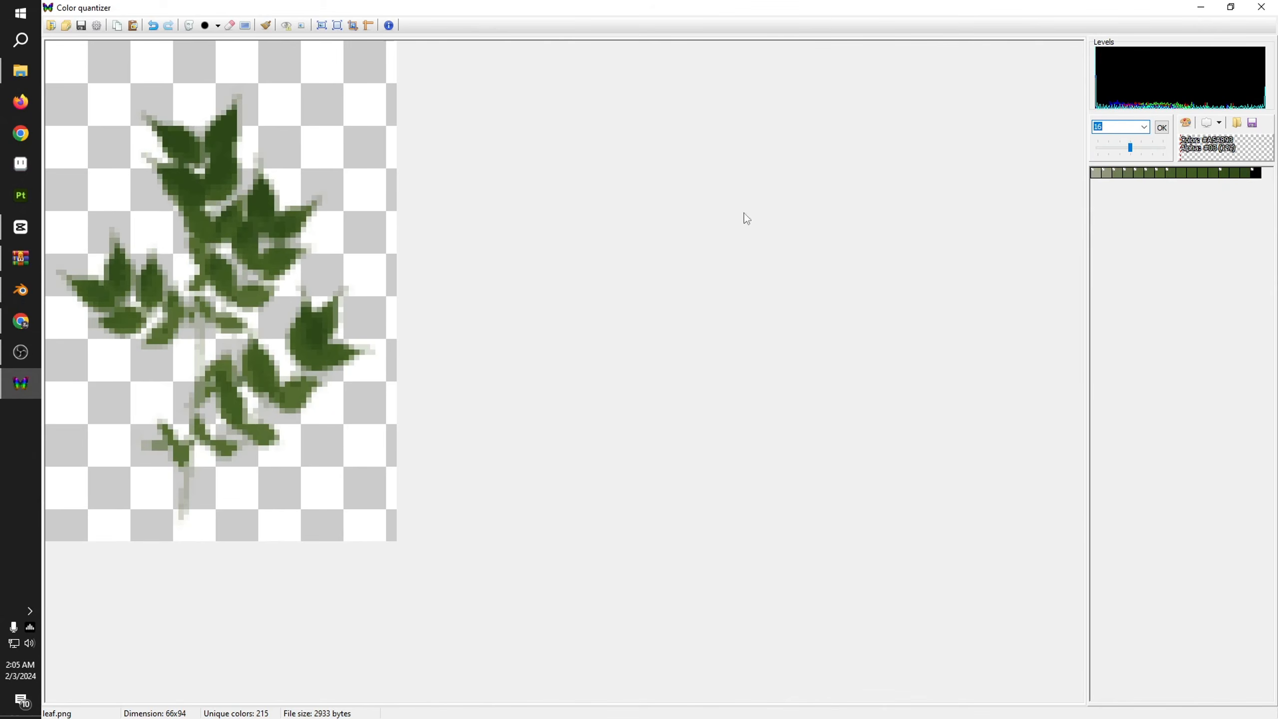
click(1187, 123)
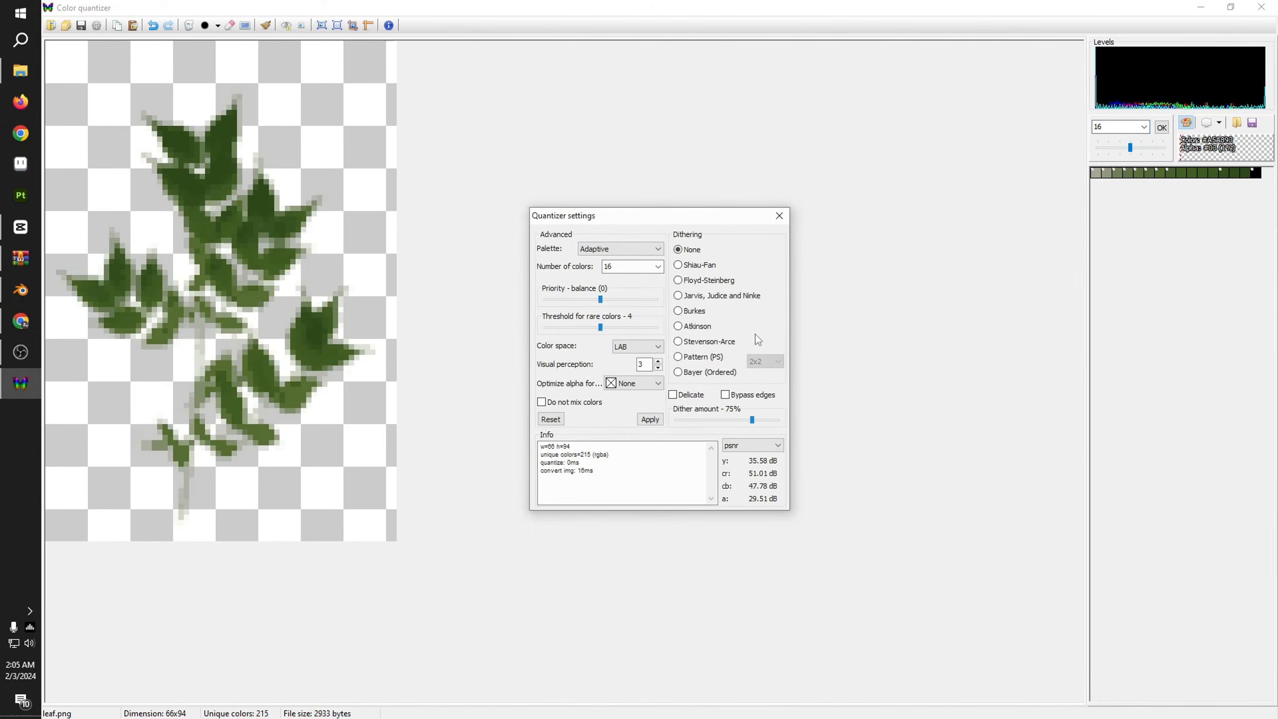
click(701, 358)
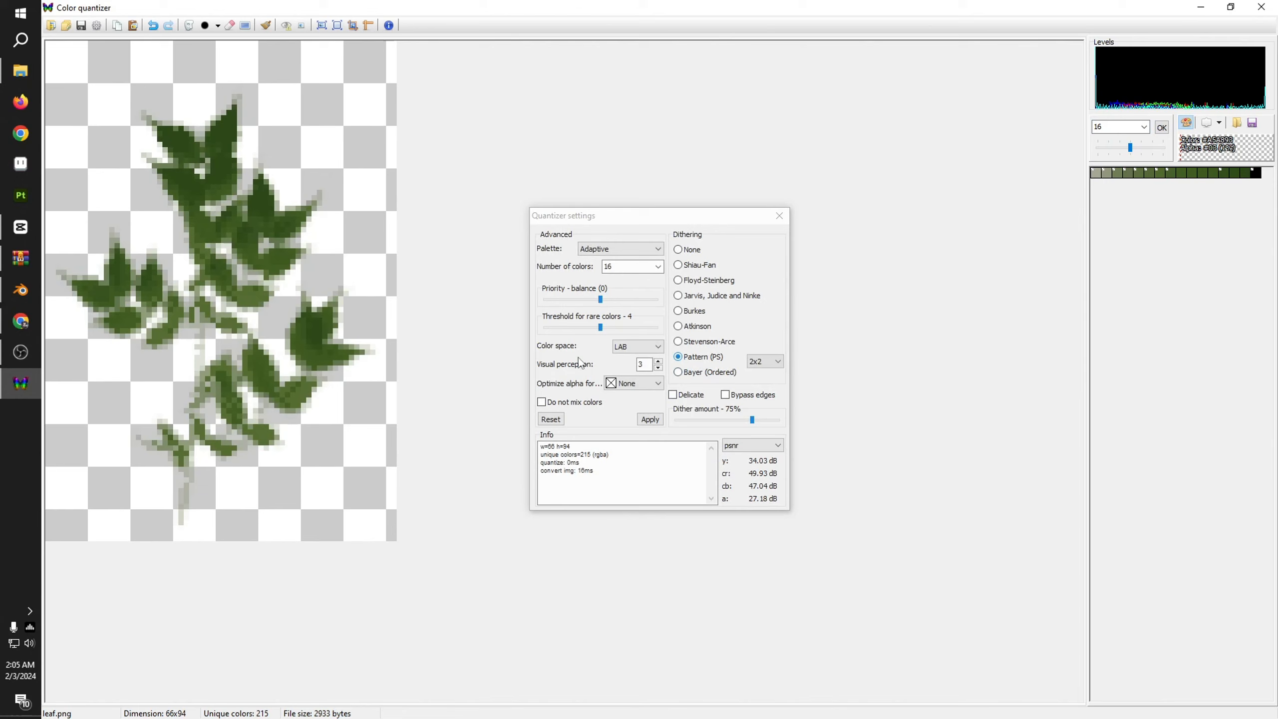
click(763, 369)
click(765, 403)
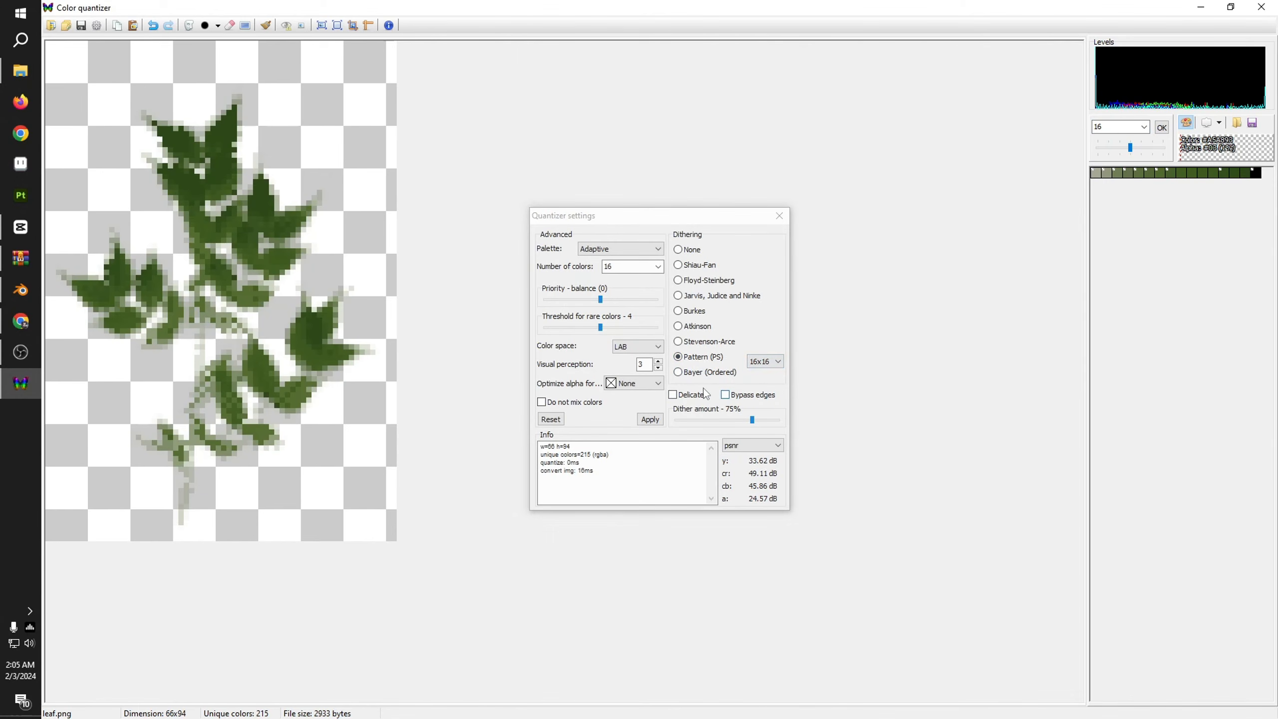
click(704, 372)
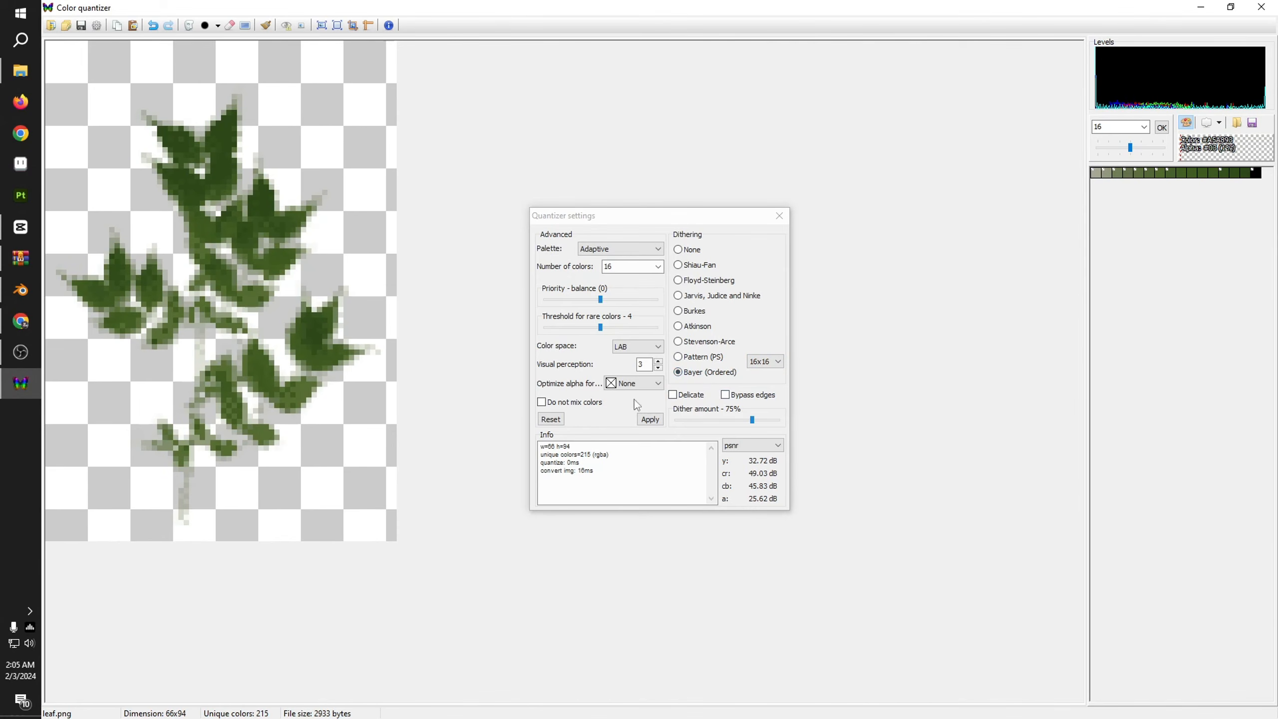
Step: Try 64 colors for the leaf image and return the number of colors to 16
click(645, 263)
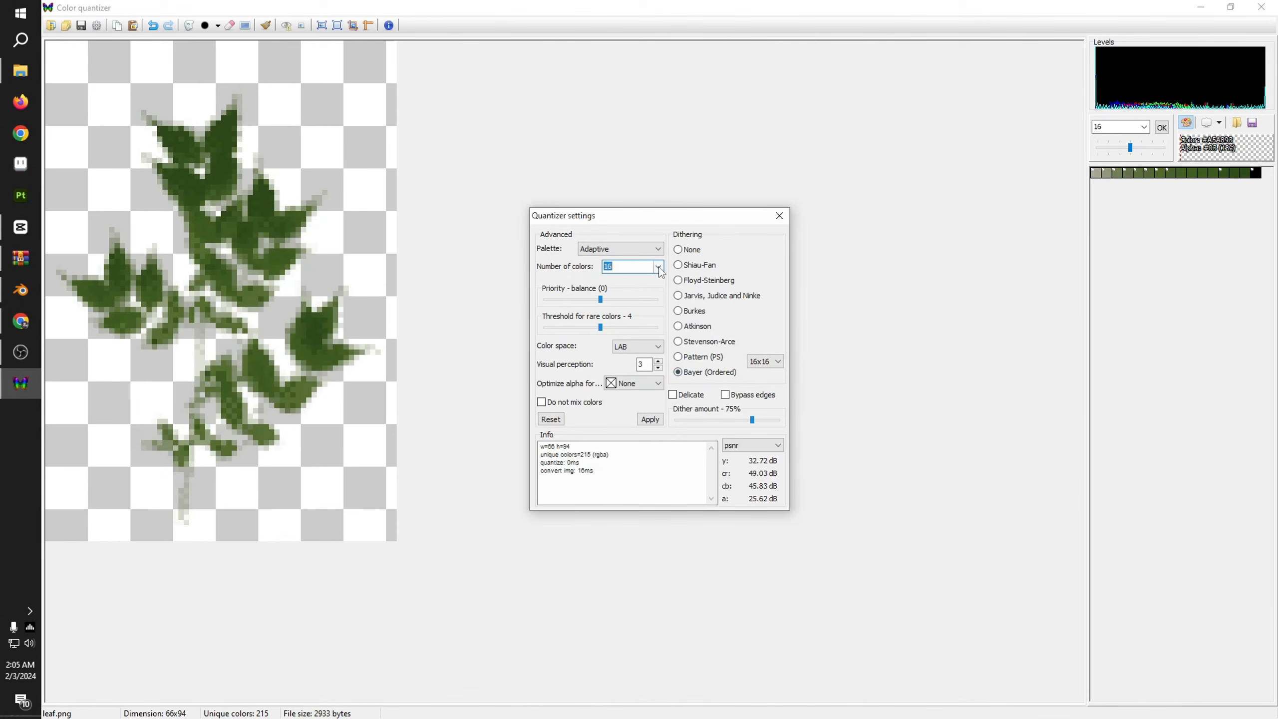
click(658, 266)
click(646, 301)
click(646, 266)
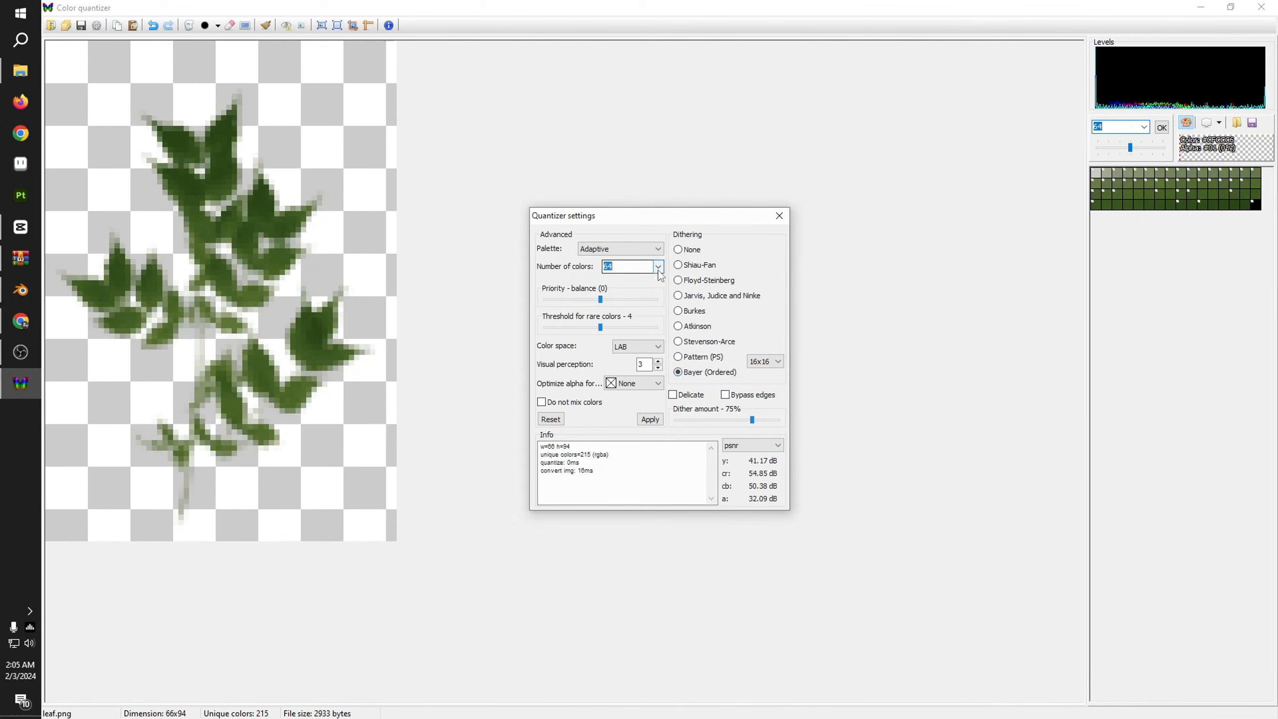
click(657, 267)
click(645, 286)
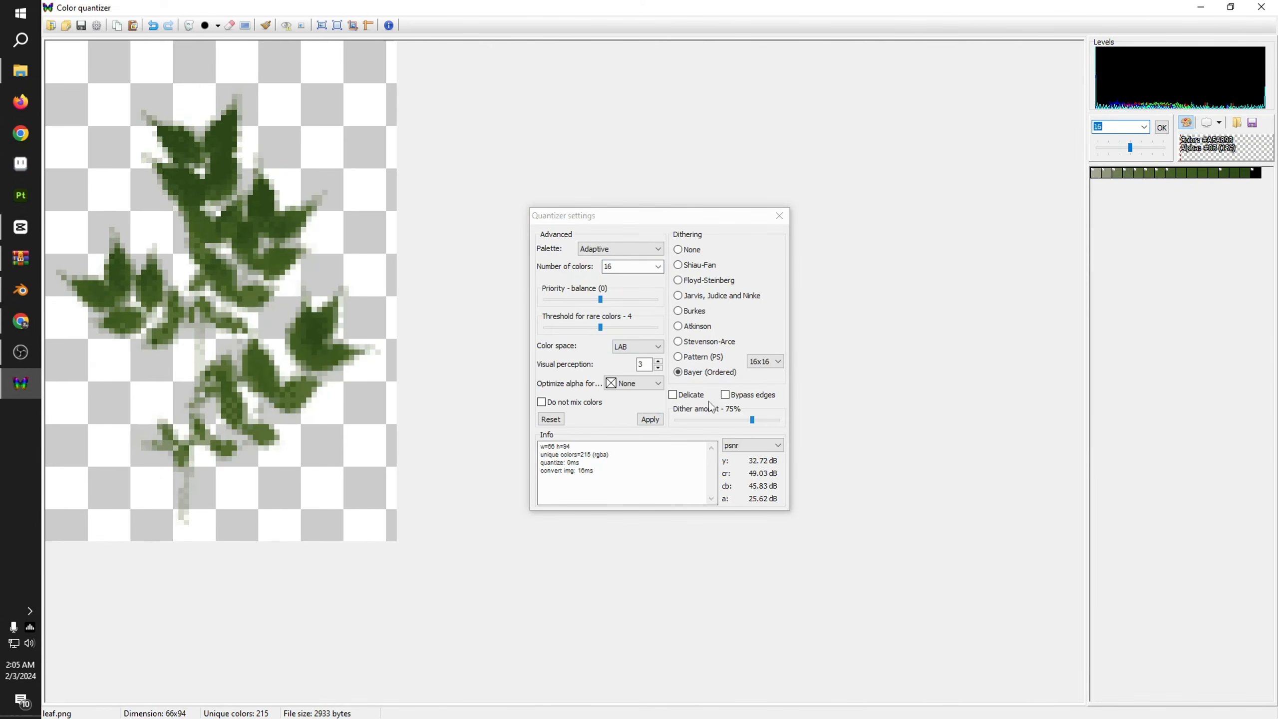
Step: Enable Delicate, Bypass edges and Do not mix colors, apply the quantizer settings and close them
click(724, 396)
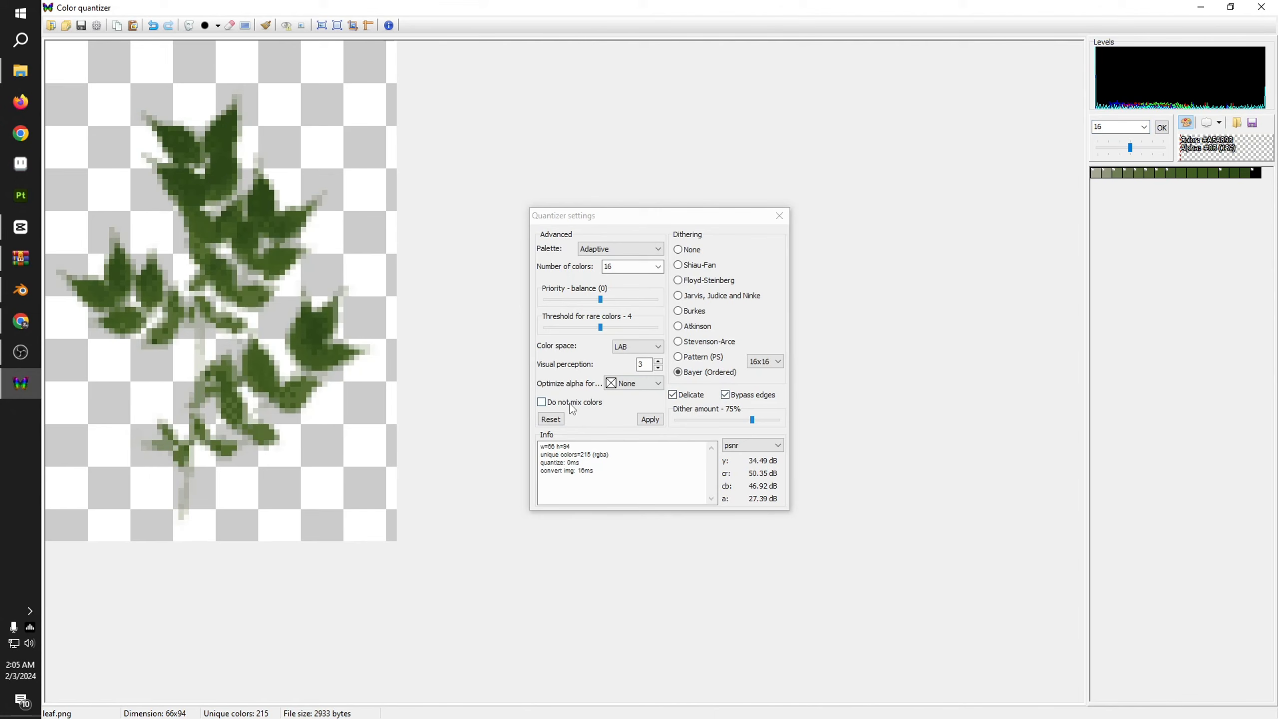
click(588, 404)
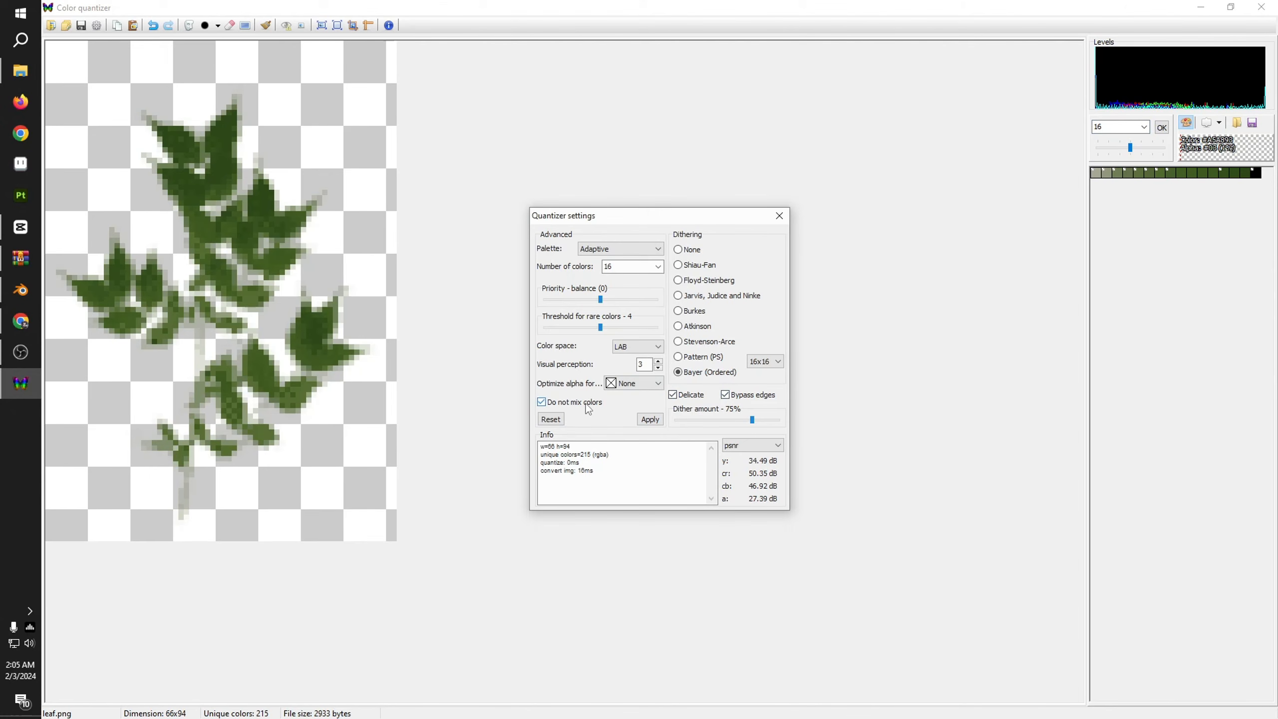
click(649, 421)
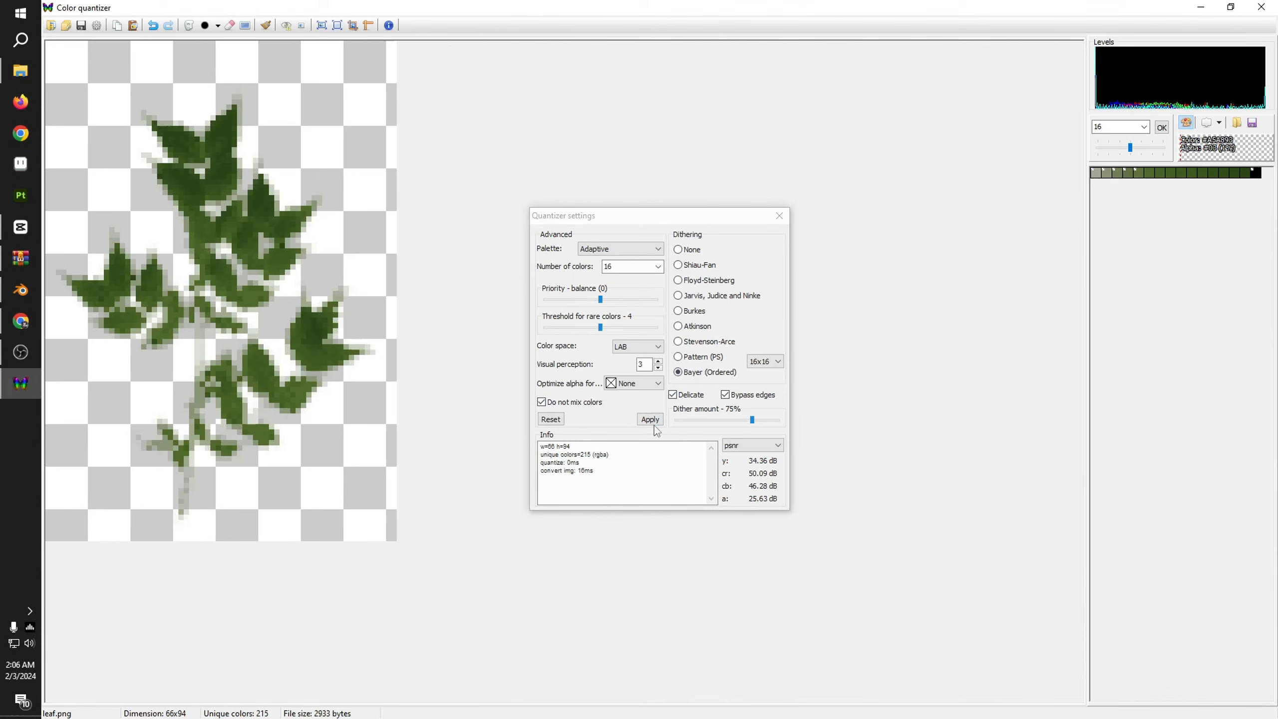
click(779, 217)
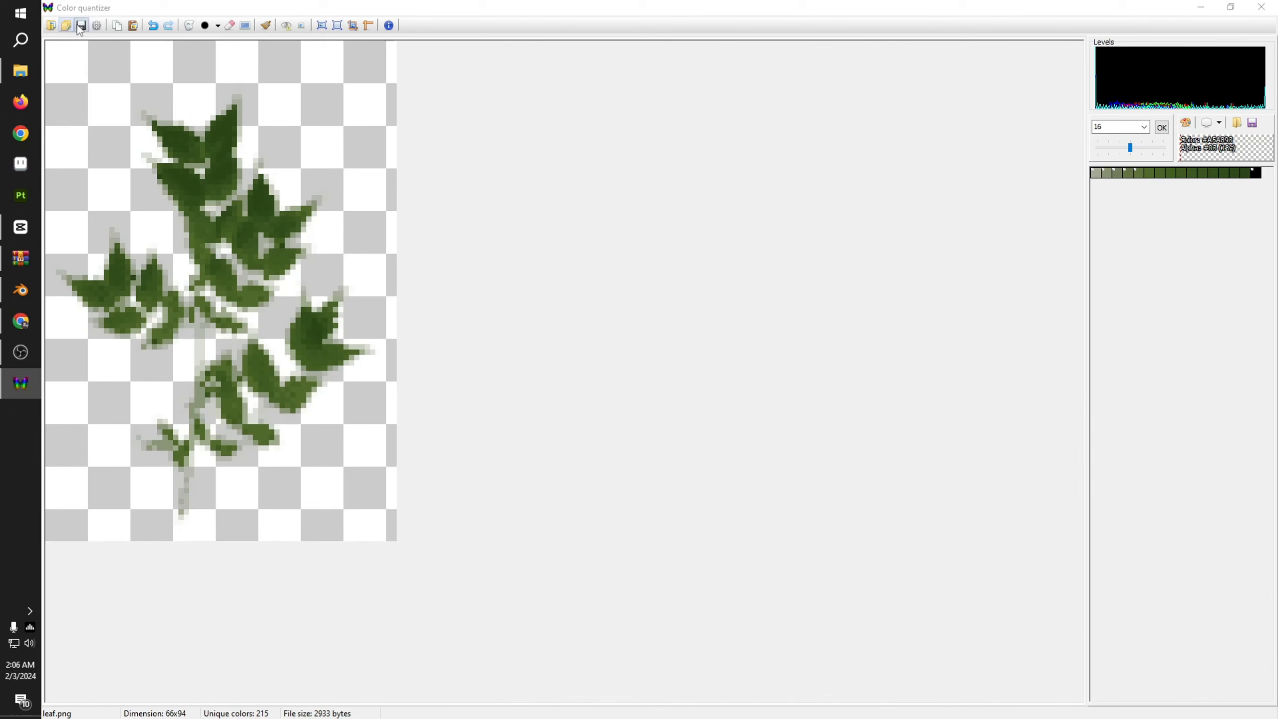
Step: Save the quantized leaf image as leaf.png in the Downloads folder, overwriting the existing file
click(80, 26)
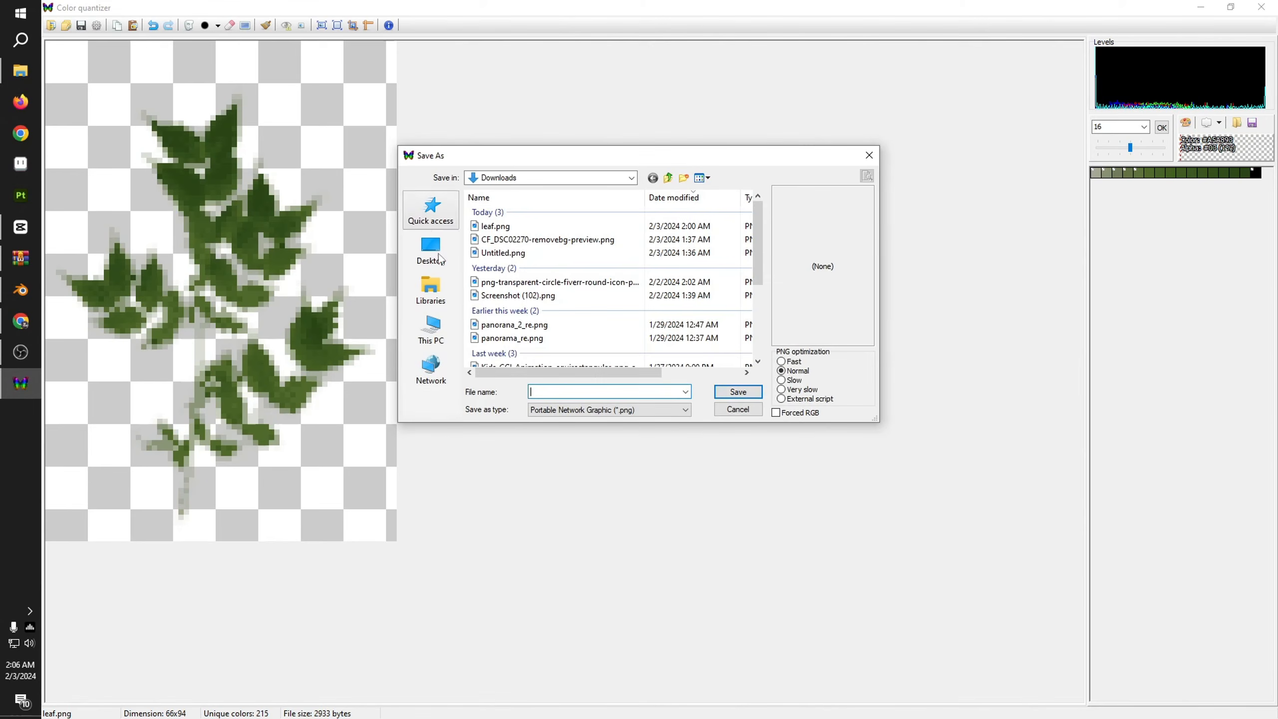
click(521, 228)
click(737, 393)
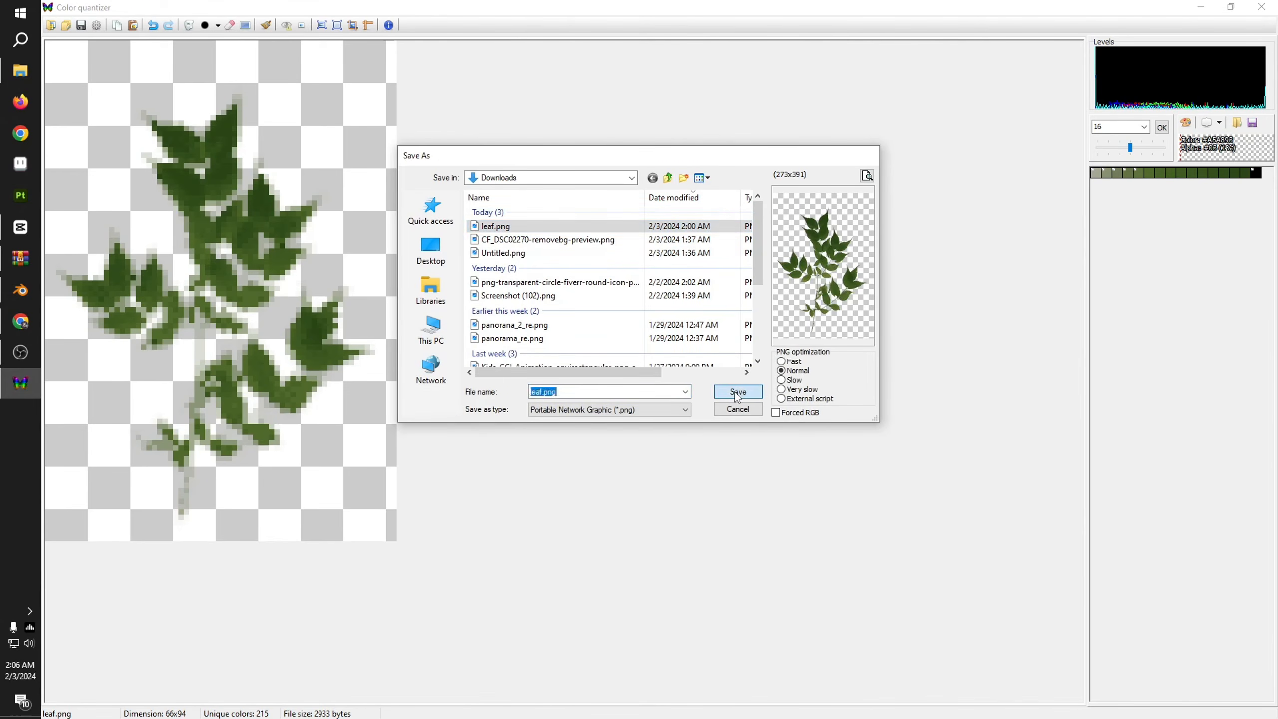
click(20, 71)
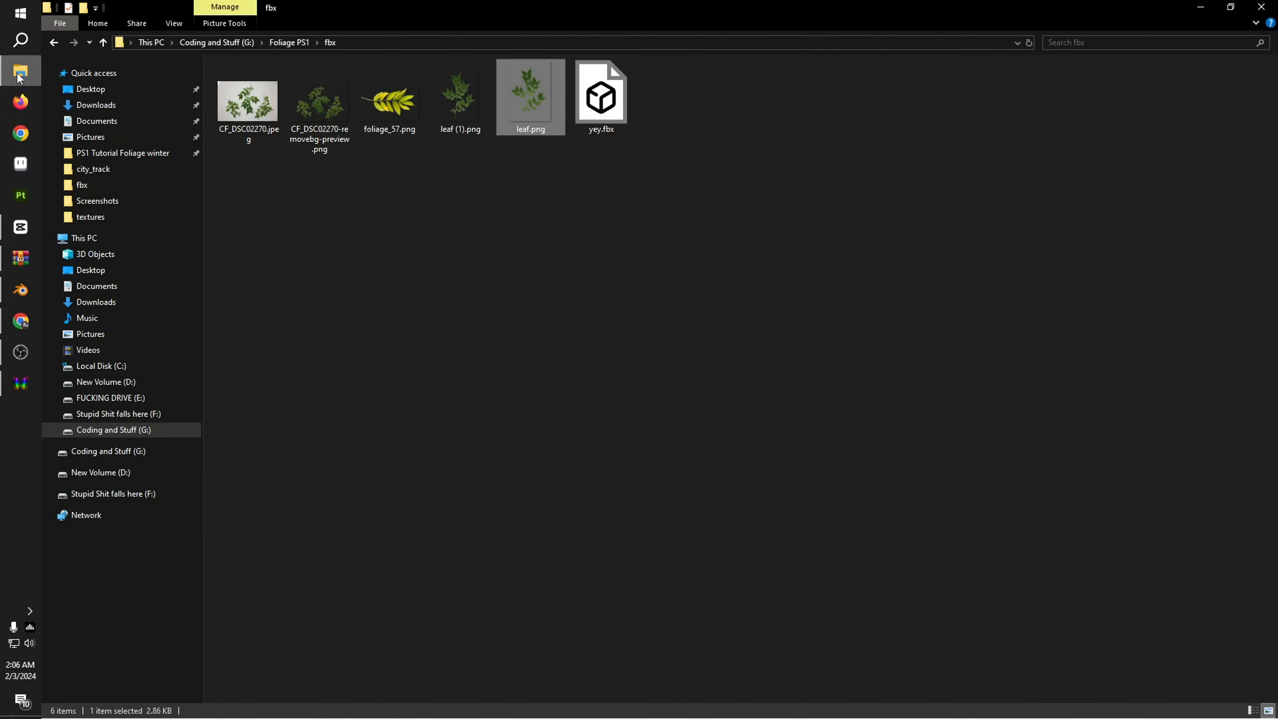
Step: Switch to Blender, replace the leaf material's base color image with leaf.png from Downloads, and inspect the leaves up close
click(20, 290)
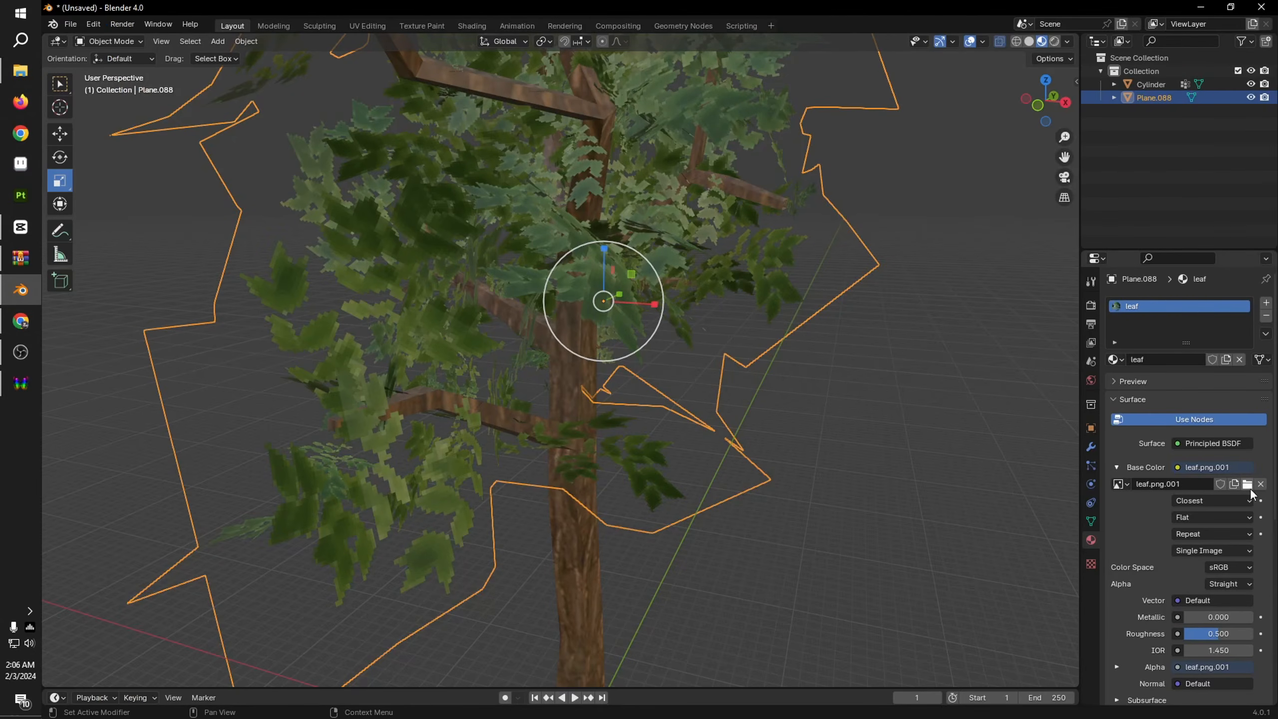
click(1247, 484)
click(357, 283)
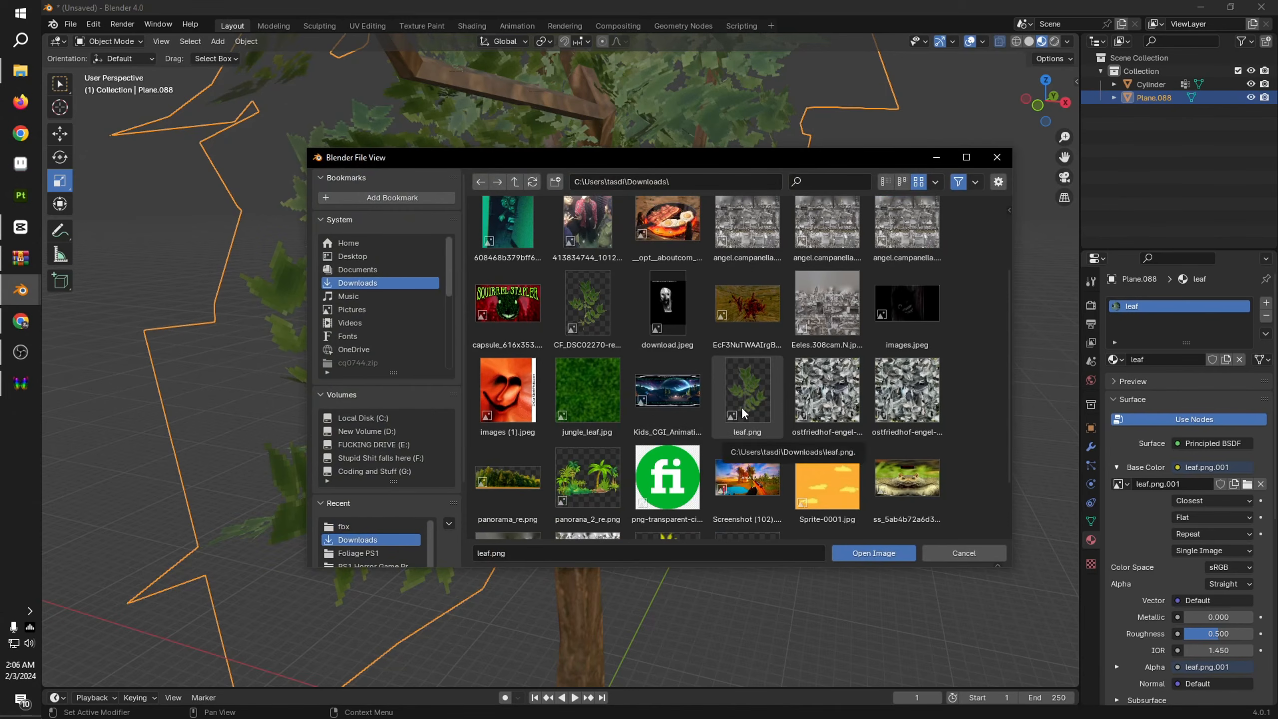
double_click(743, 413)
scroll(741, 407, up, 5)
middle_drag(700, 408, 719, 416)
scroll(719, 416, up, 1)
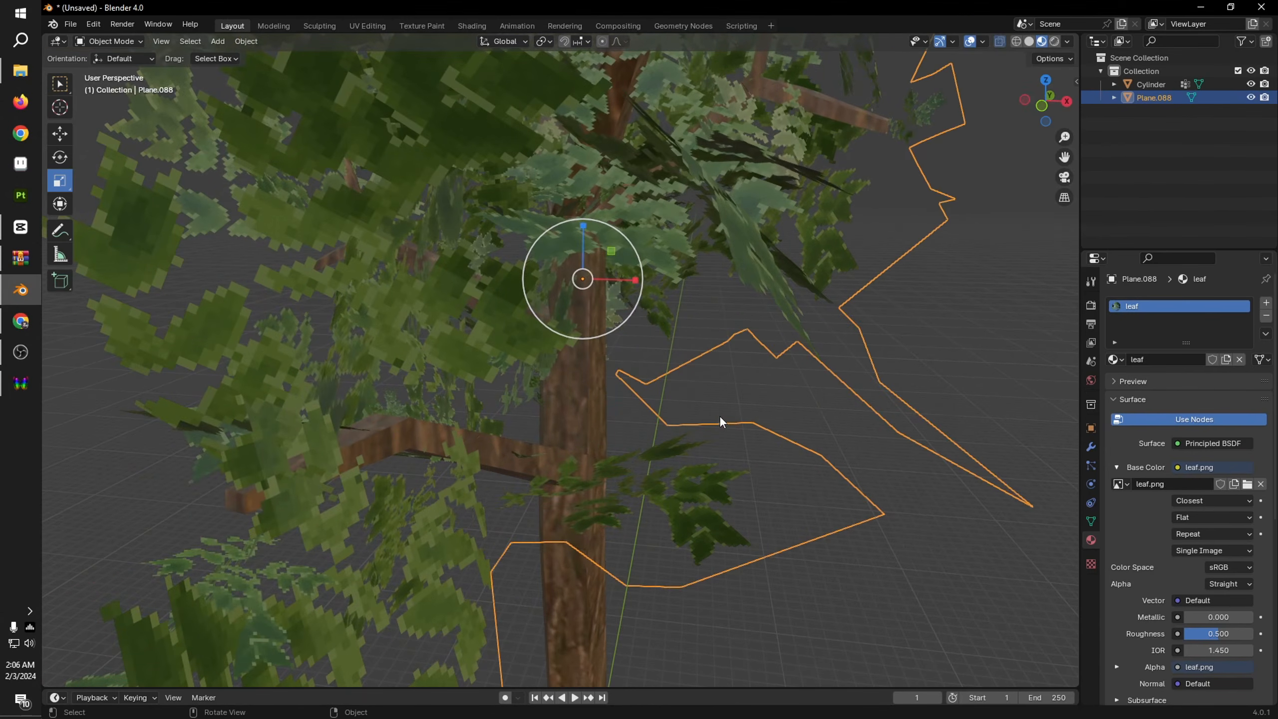
Step: Examine the quantized leaf texture on the tree from different distances and angles
scroll(769, 326, down, 1)
middle_drag(769, 326, 743, 378)
scroll(743, 378, up, 2)
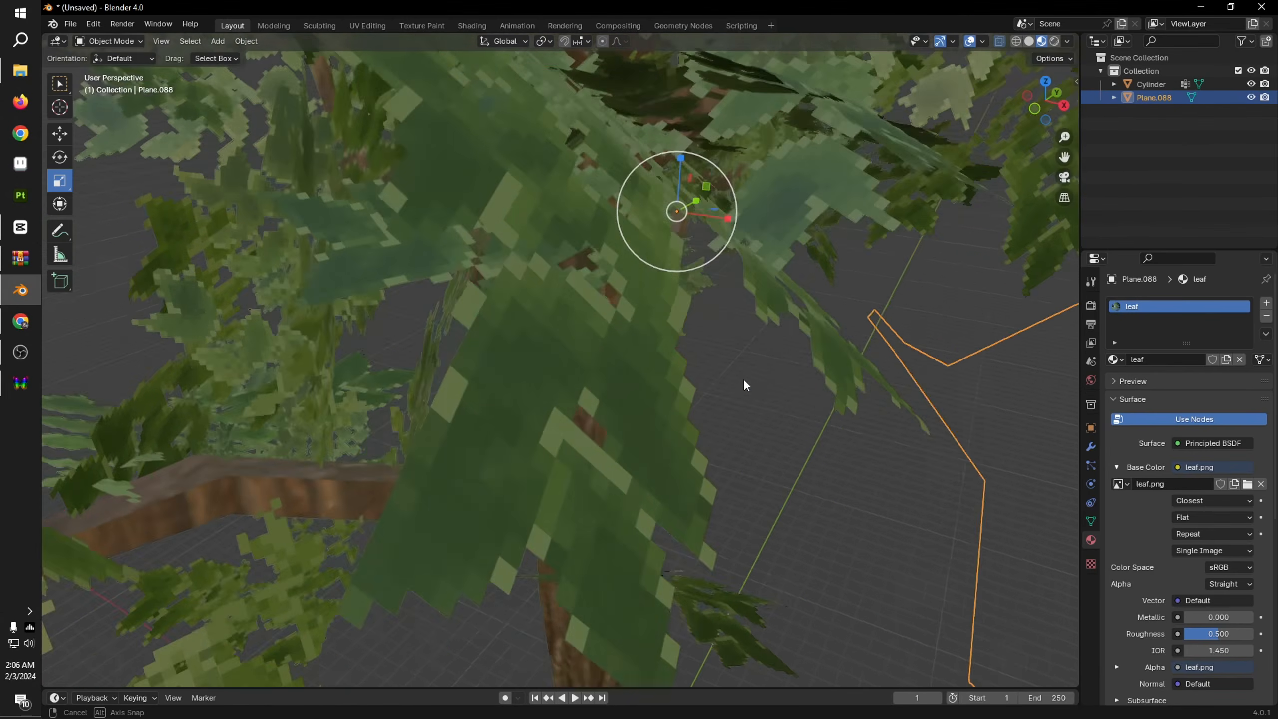
scroll(735, 373, down, 7)
click(781, 445)
scroll(770, 437, up, 2)
middle_drag(772, 441, 877, 420)
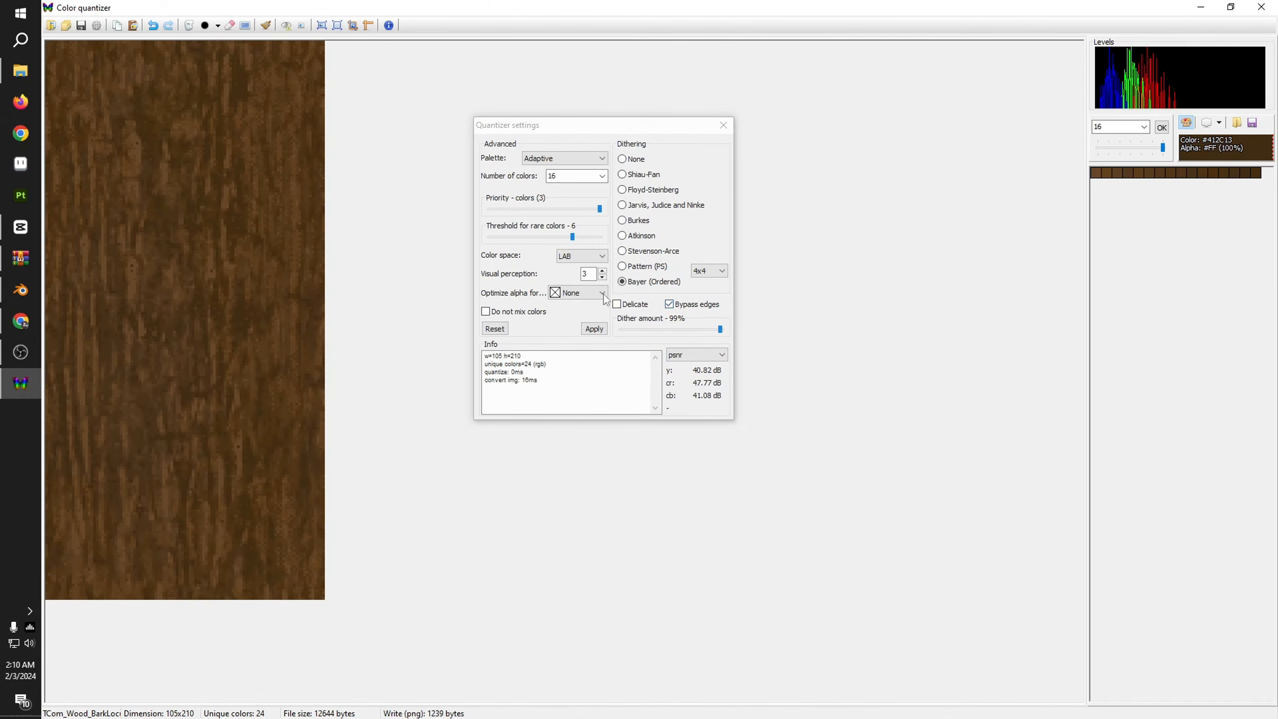
Step: Set the bark image's quantizer color space to RGB, apply the settings and close them
click(570, 261)
click(578, 290)
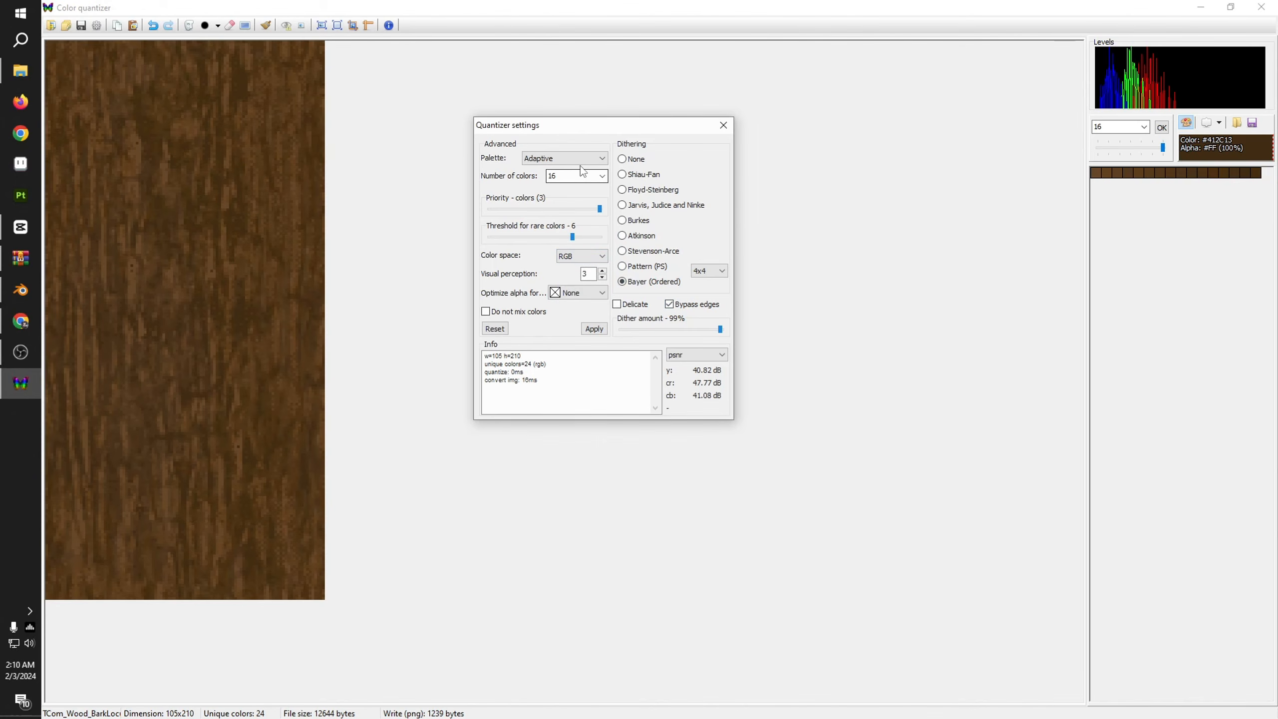
click(593, 328)
click(594, 329)
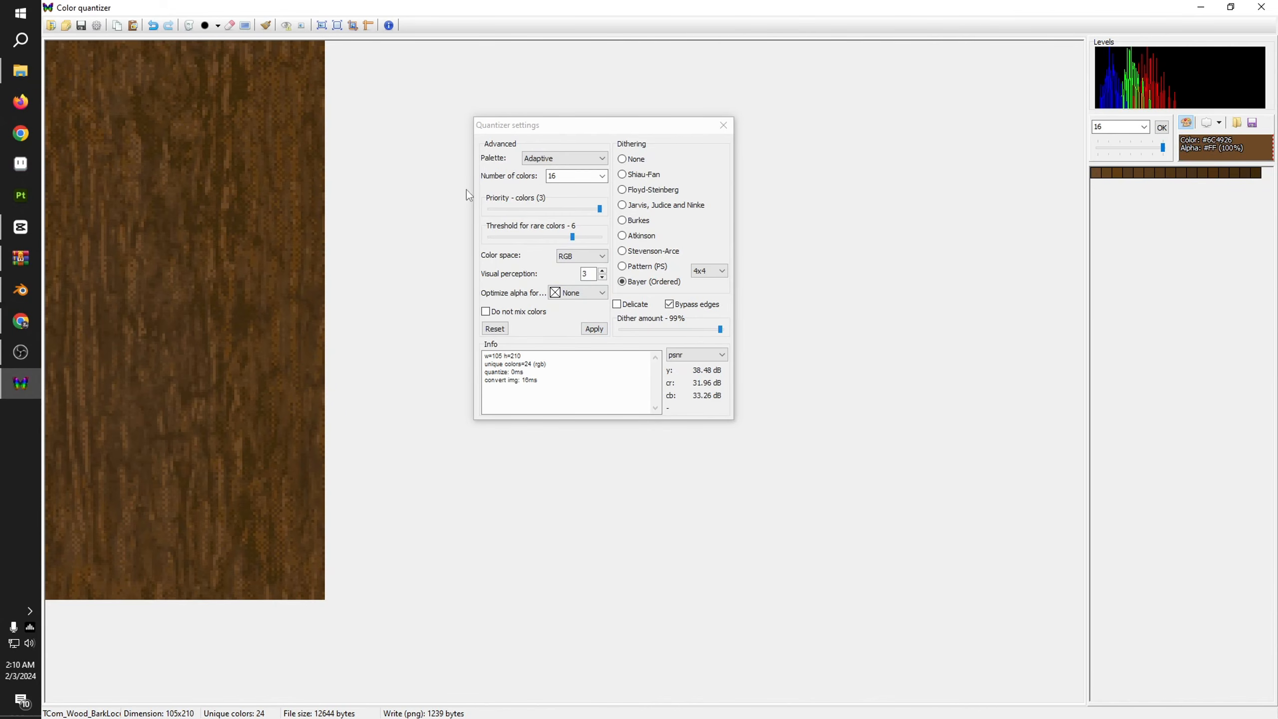
click(722, 124)
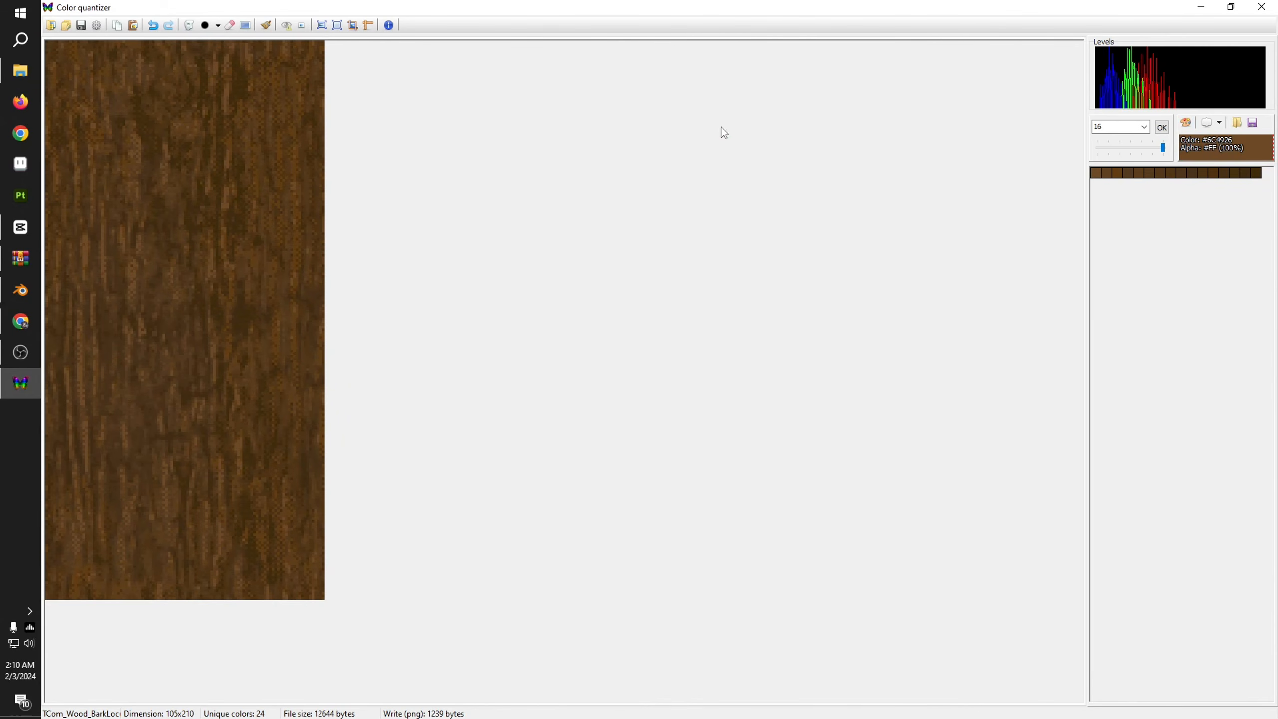
Step: Save the quantized bark image over the existing TCom_Wood_BarkLocust PNG in the fbx folder of Foliage PS1 on drive G
click(81, 25)
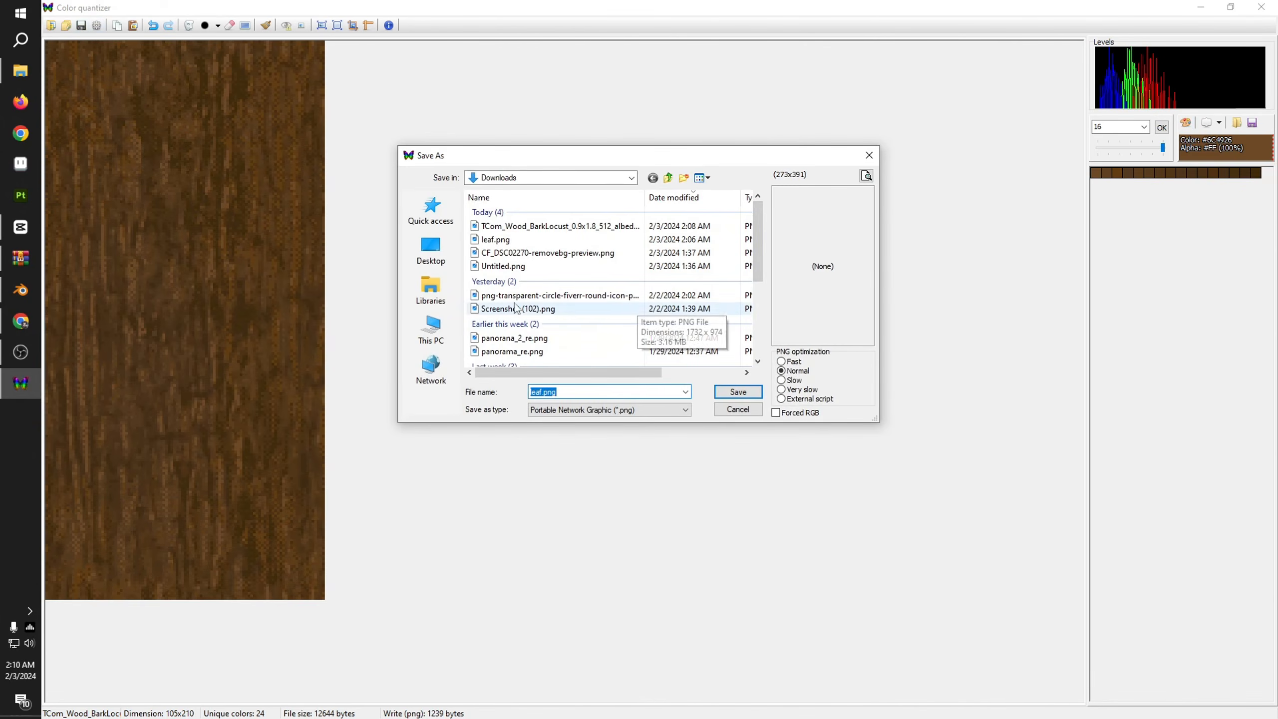
click(432, 330)
scroll(531, 302, down, 3)
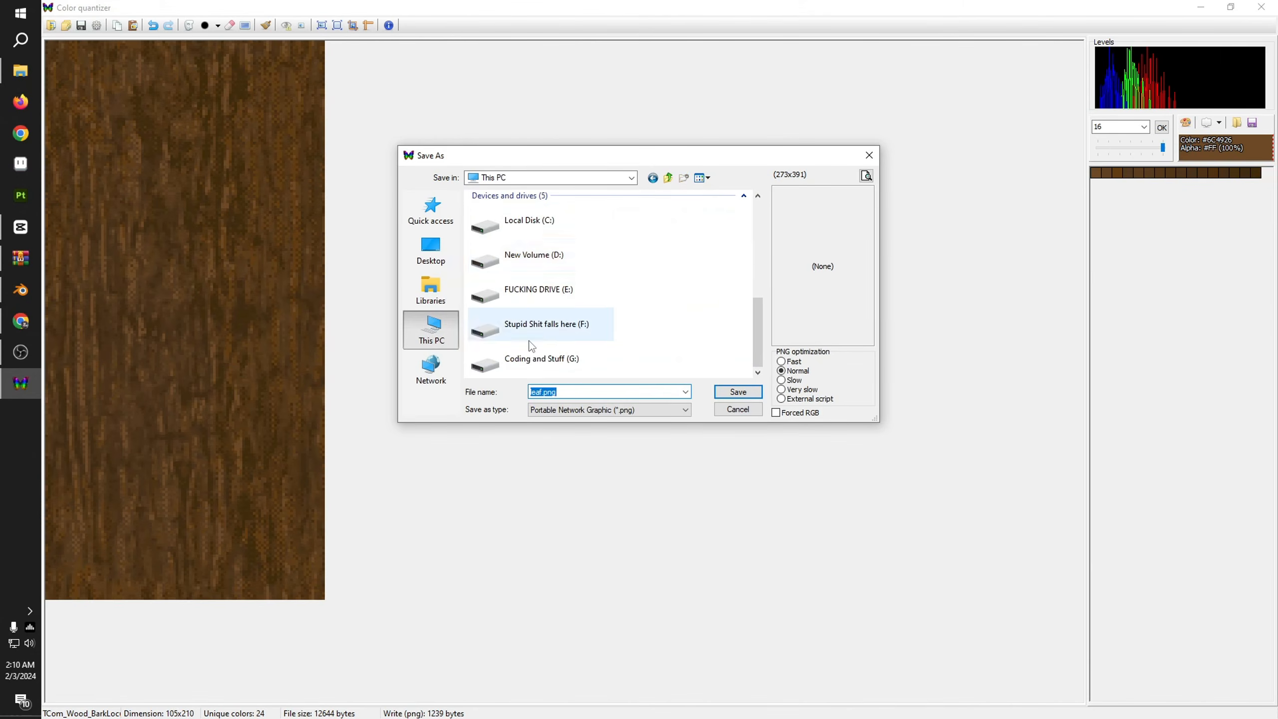
double_click(531, 348)
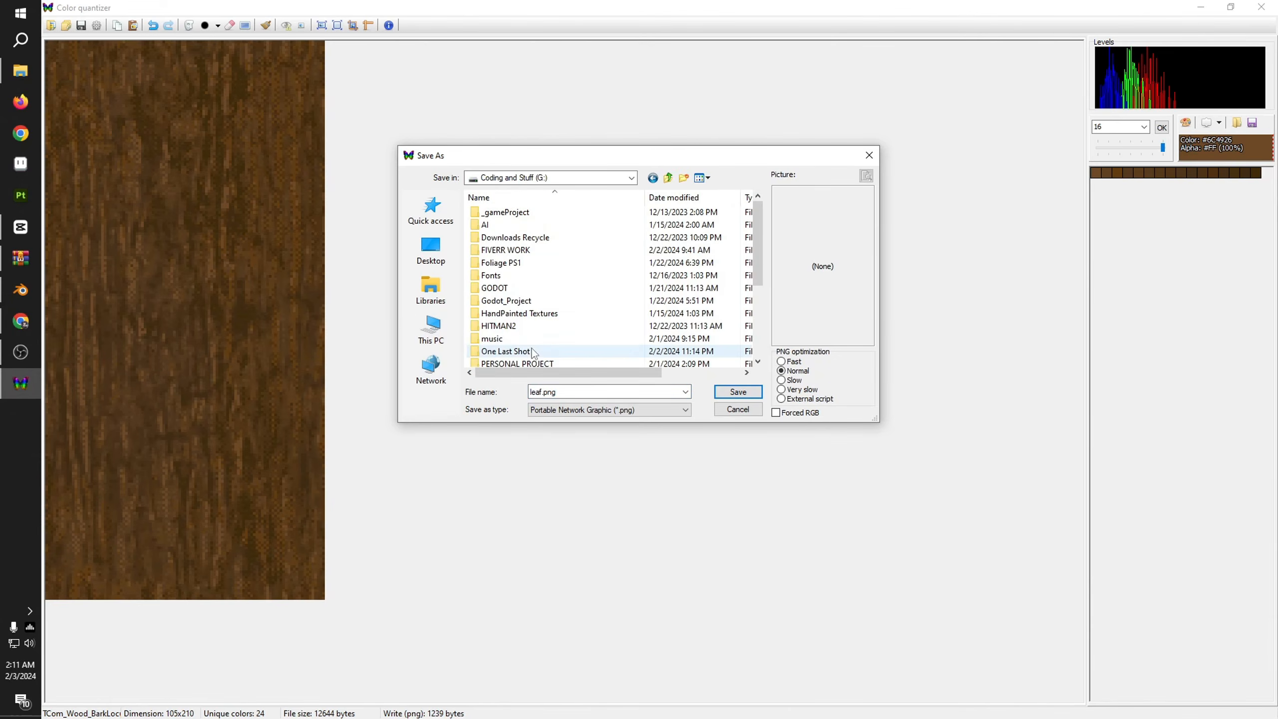
double_click(521, 262)
double_click(507, 229)
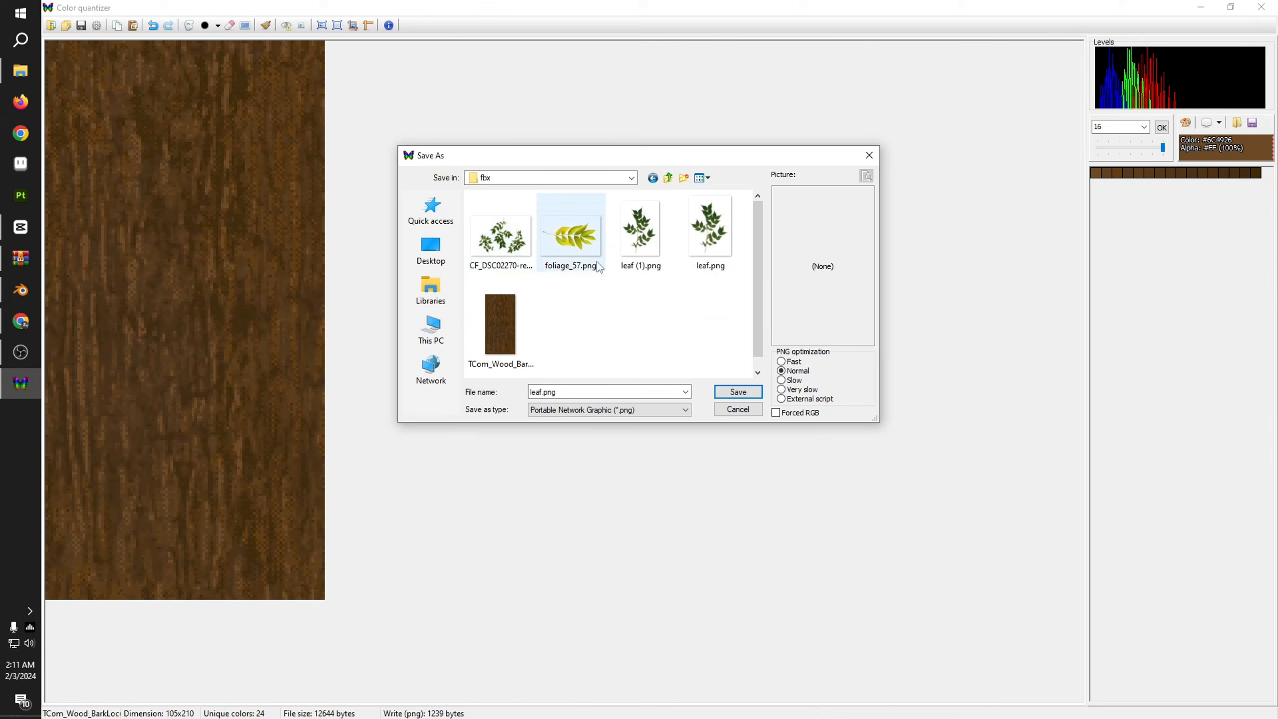
click(501, 344)
click(739, 392)
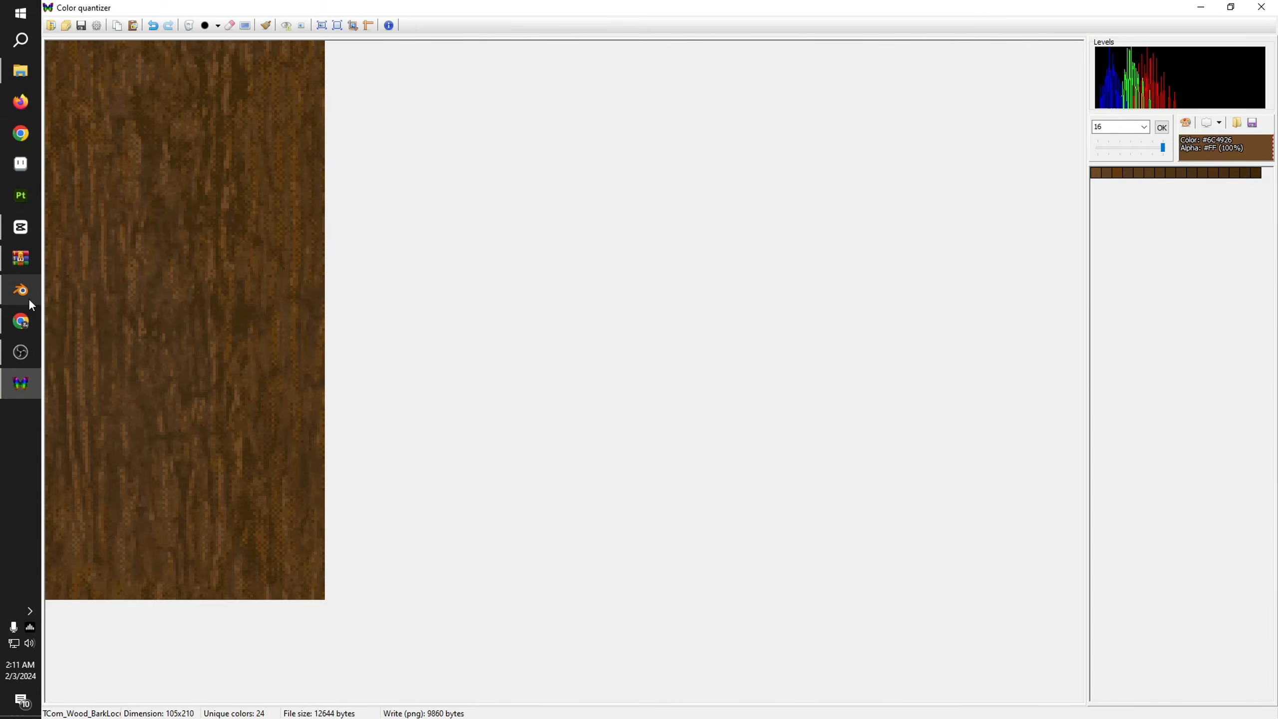
Step: Switch to Blender and replace the trunk's bark base color image with the quantized TCom_Wood_BarkLocust image from the fbx folder
click(29, 301)
scroll(606, 402, down, 3)
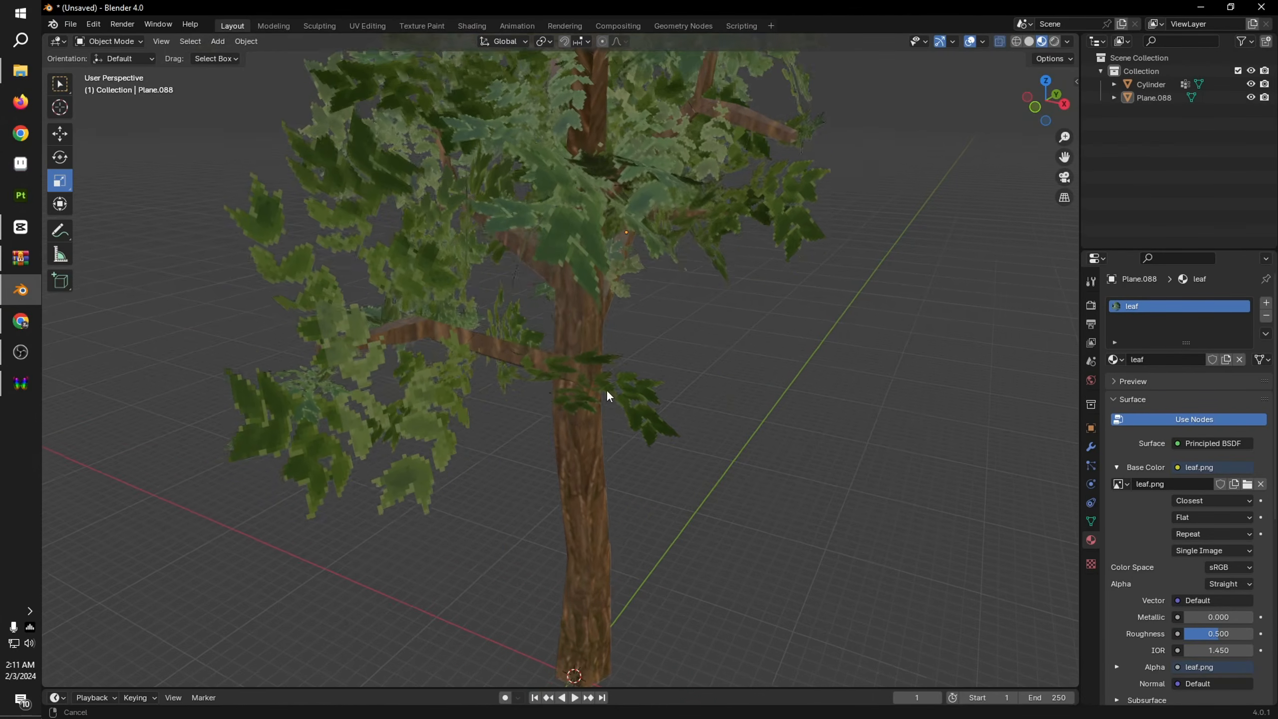
click(567, 373)
click(1247, 484)
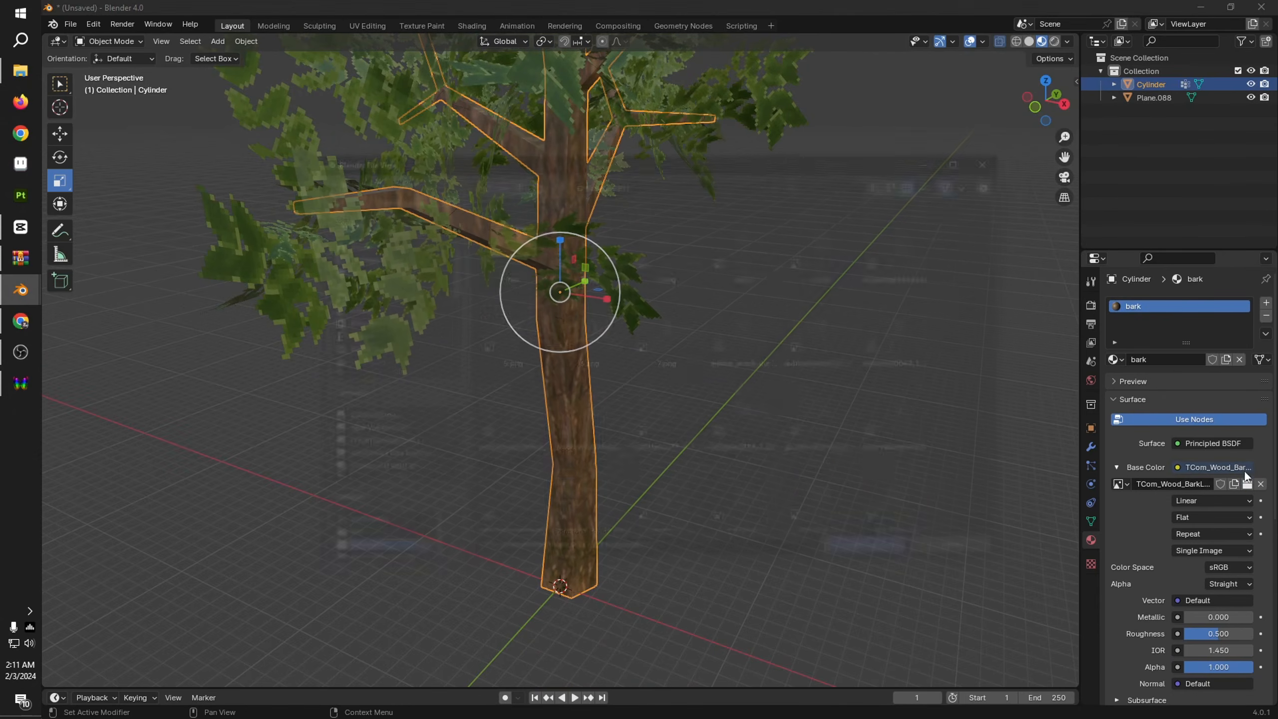
click(492, 244)
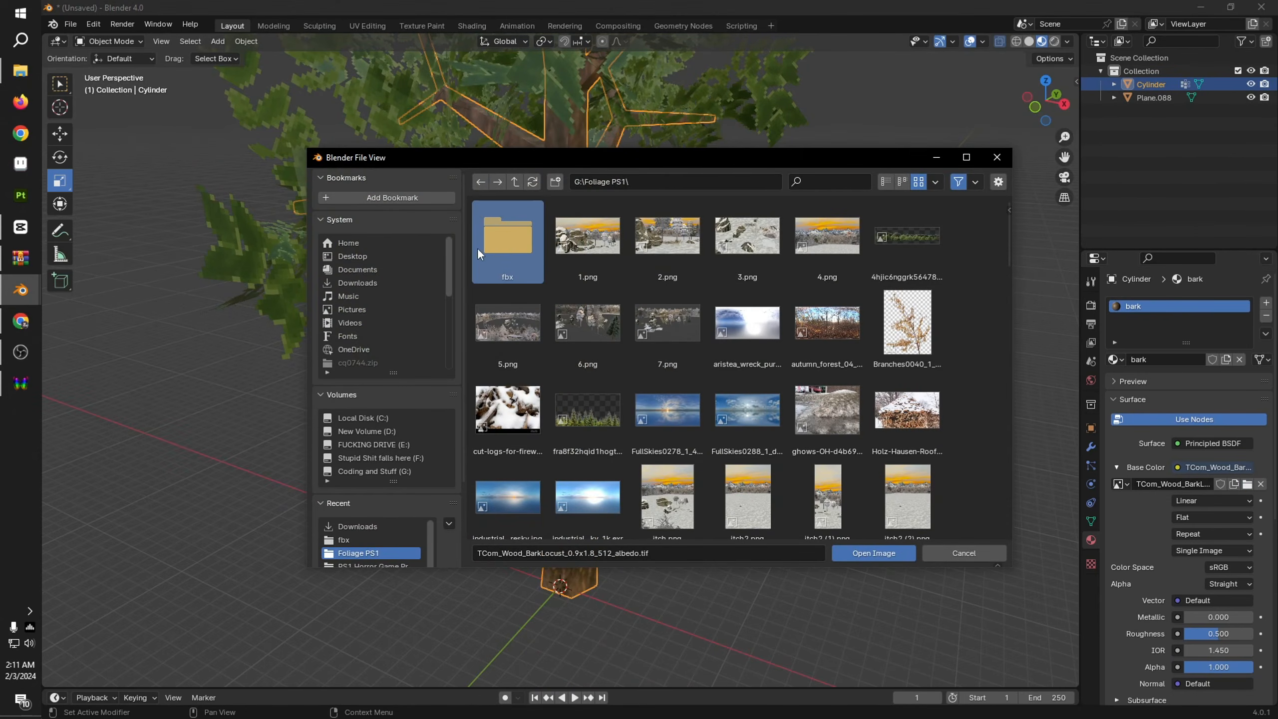
double_click(477, 247)
double_click(937, 231)
scroll(699, 358, up, 10)
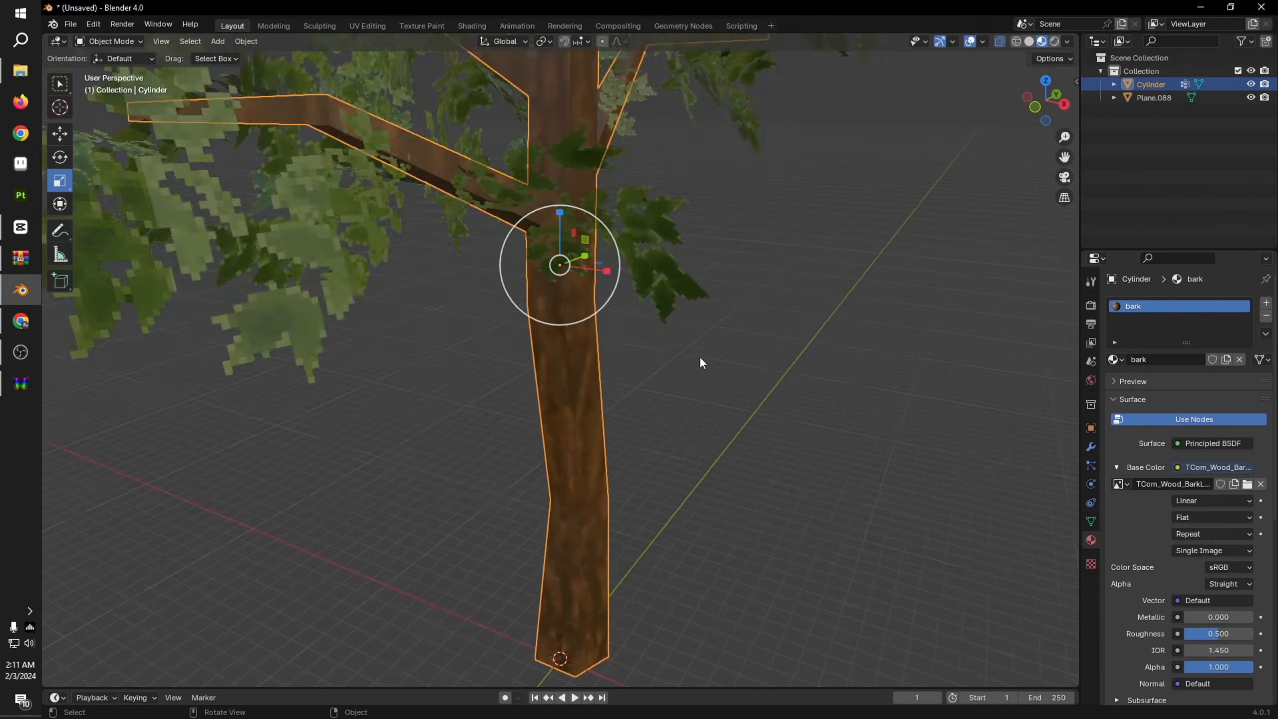
Step: Set the bark texture's interpolation to Closest and inspect the trunk
click(1180, 500)
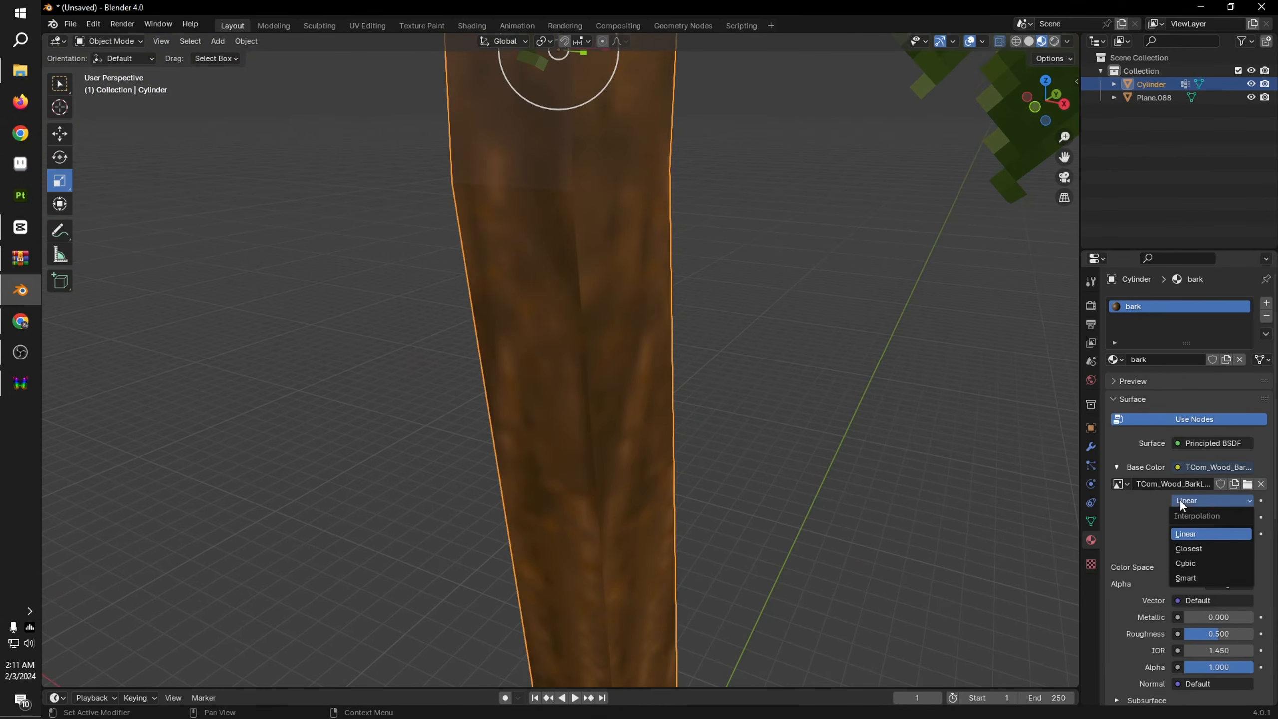
click(1194, 544)
scroll(709, 465, down, 3)
scroll(704, 478, down, 3)
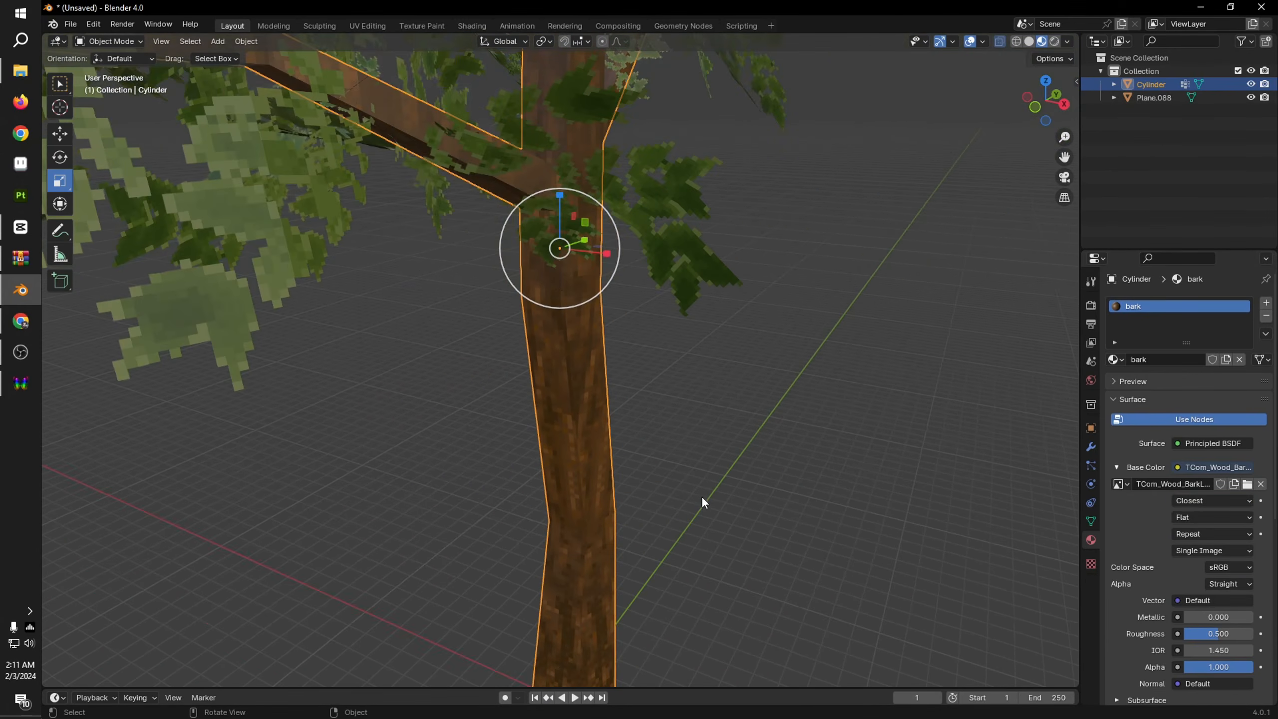
click(701, 496)
middle_drag(722, 557, 562, 466)
click(564, 465)
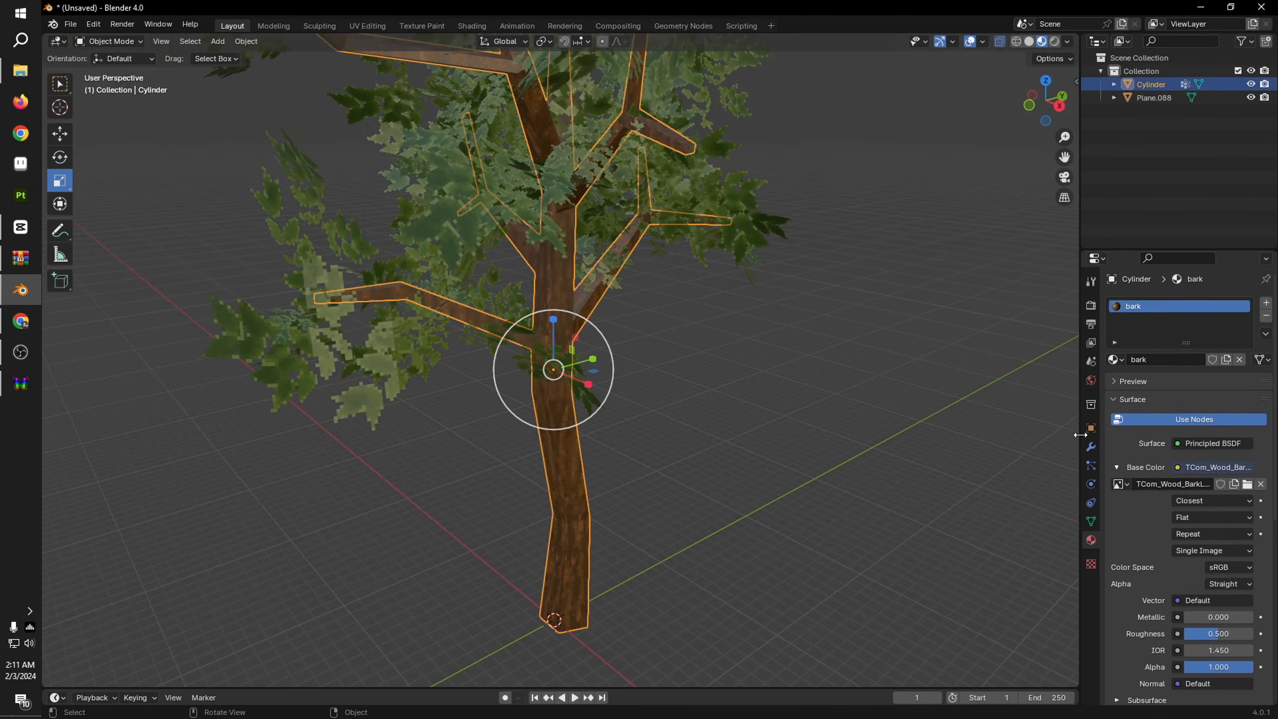
Step: Set the bark material's roughness to 1.000 and expand its specular settings
drag(1211, 636, 1251, 636)
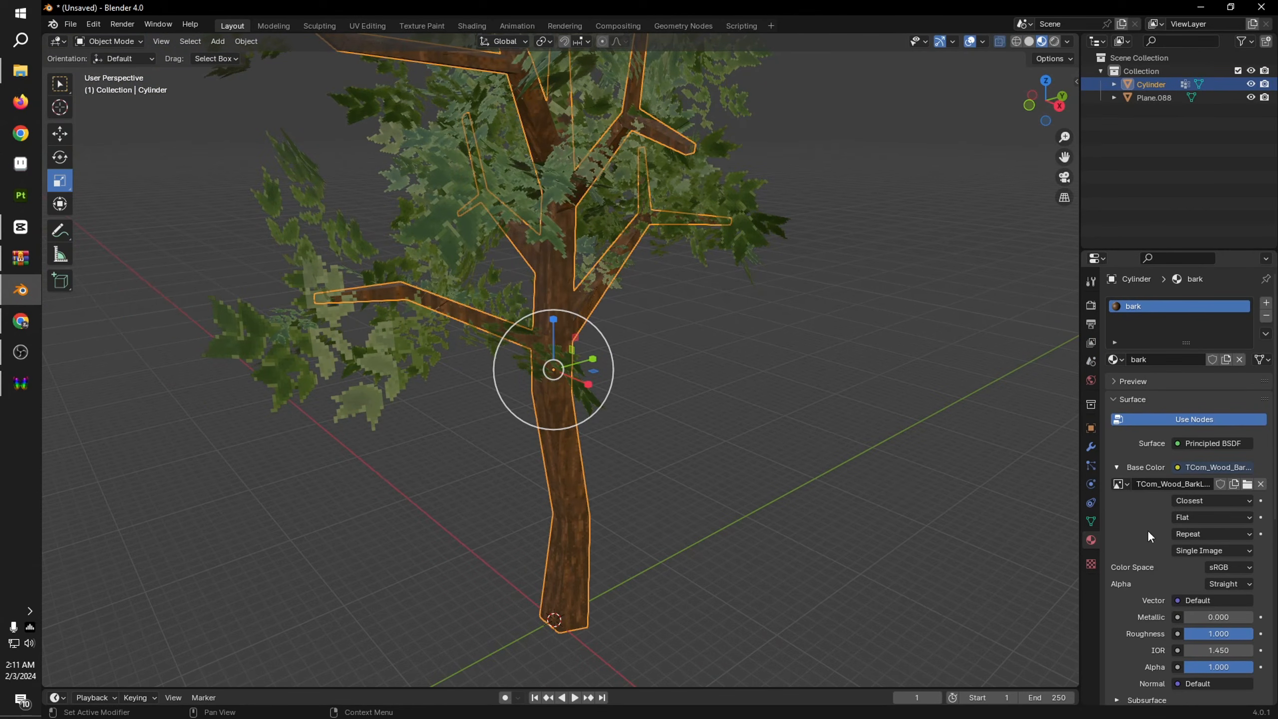
scroll(1186, 631, down, 4)
click(1152, 637)
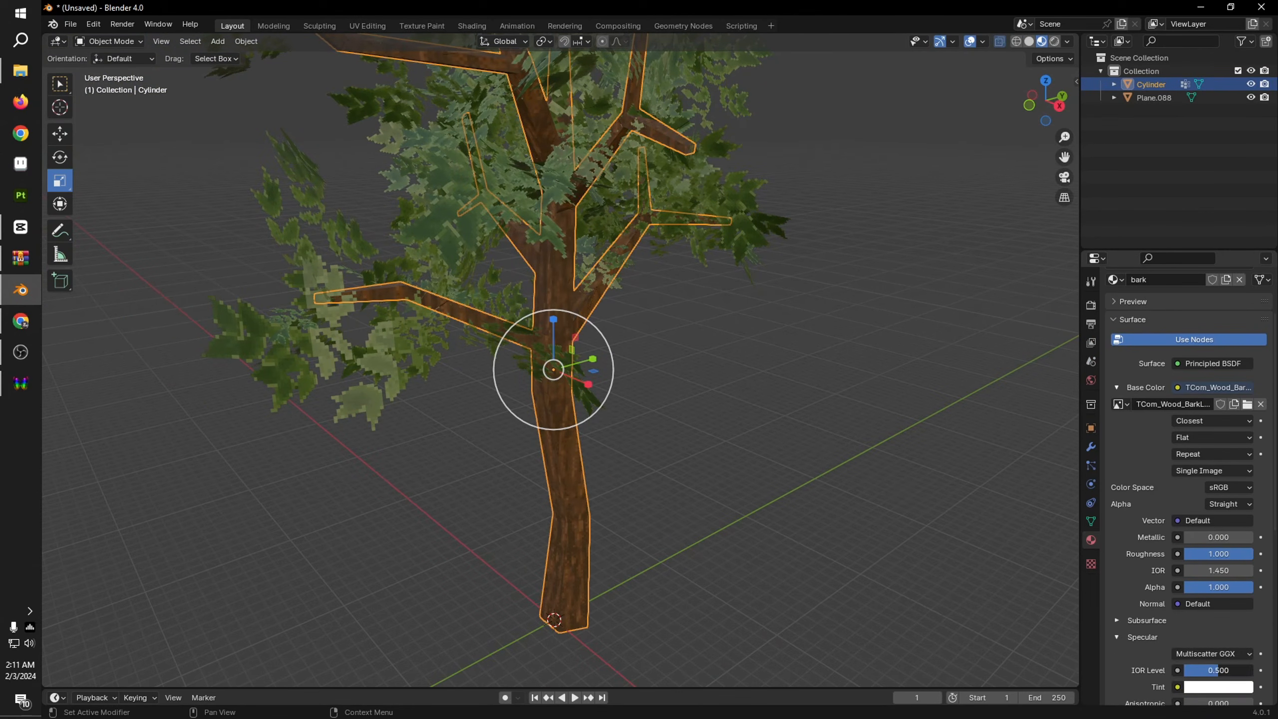
Step: Set the leaf material's roughness to 1.000 and its specular IOR level to 0.000, and deselect the leaves
click(698, 194)
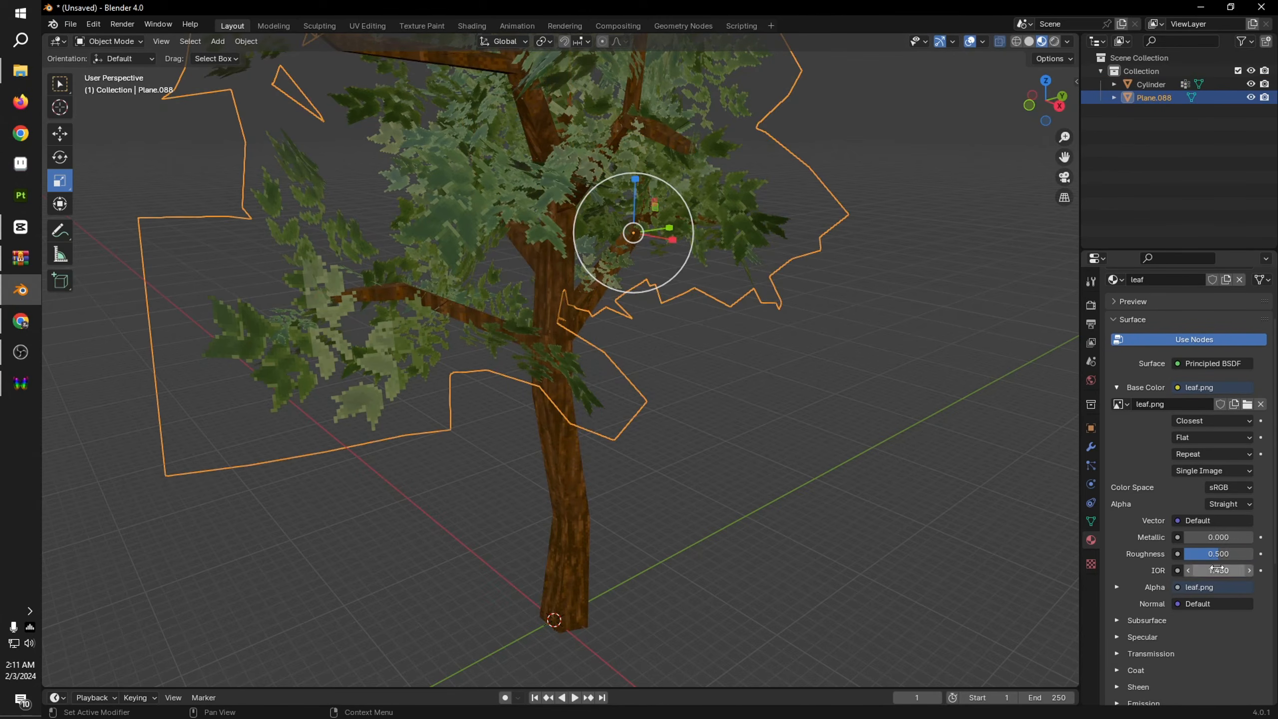
drag(1218, 554, 1252, 554)
click(1141, 636)
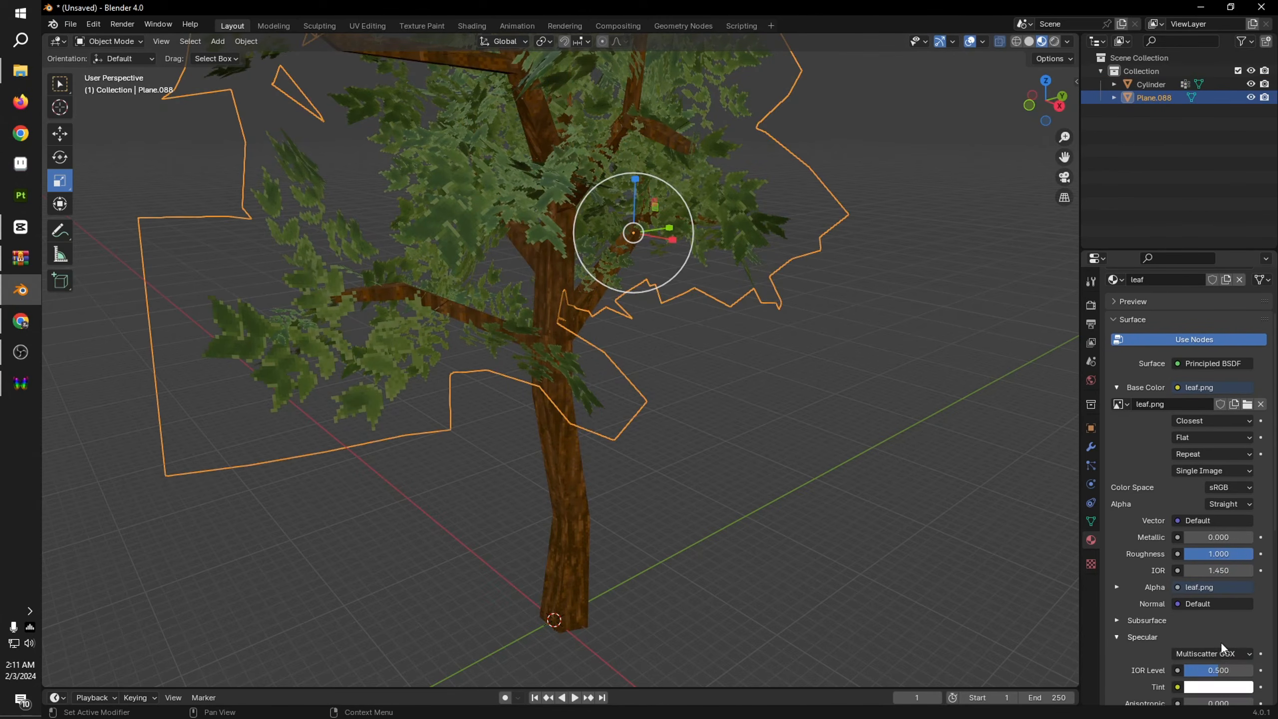
drag(1218, 670, 1184, 670)
click(866, 424)
Step: Examine the matte leaves and pixelated bark of the whole tree up close and from a distance
scroll(754, 345, up, 1)
scroll(754, 344, down, 3)
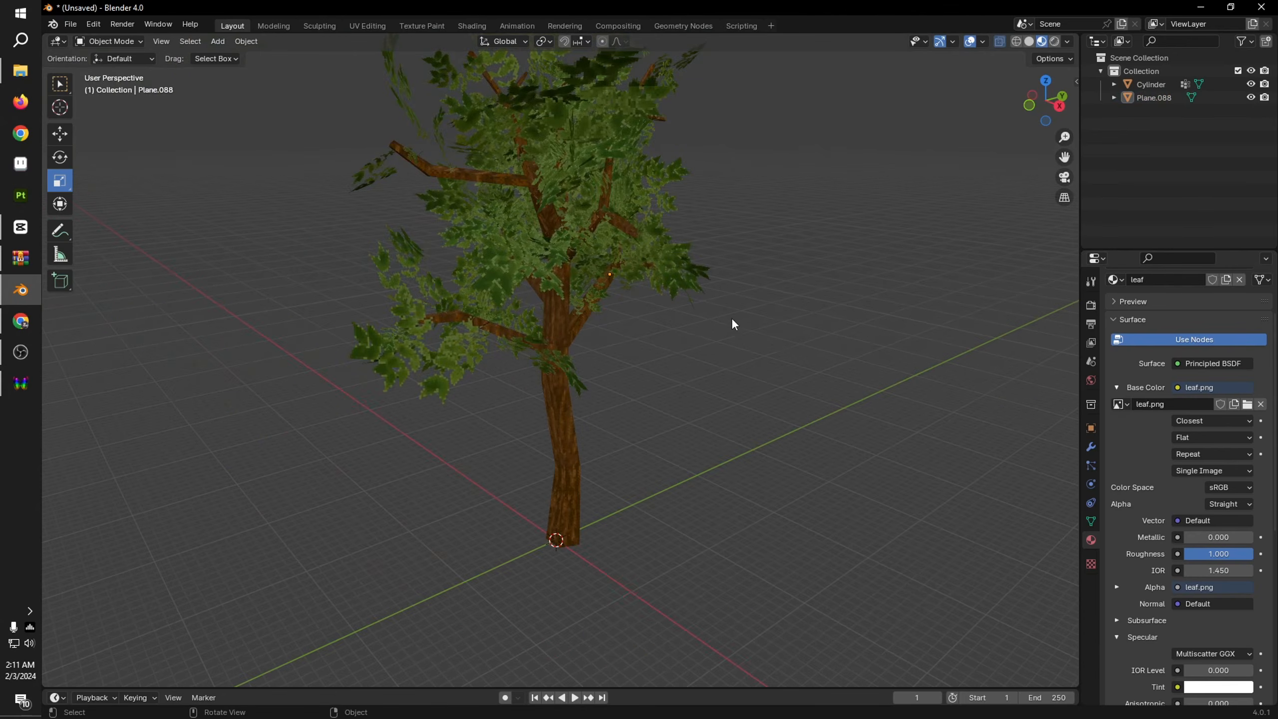
shift+middle_drag(730, 322, 775, 412)
scroll(735, 440, up, 4)
scroll(769, 411, up, 3)
shift+middle_drag(750, 616, 627, 472)
scroll(628, 471, down, 3)
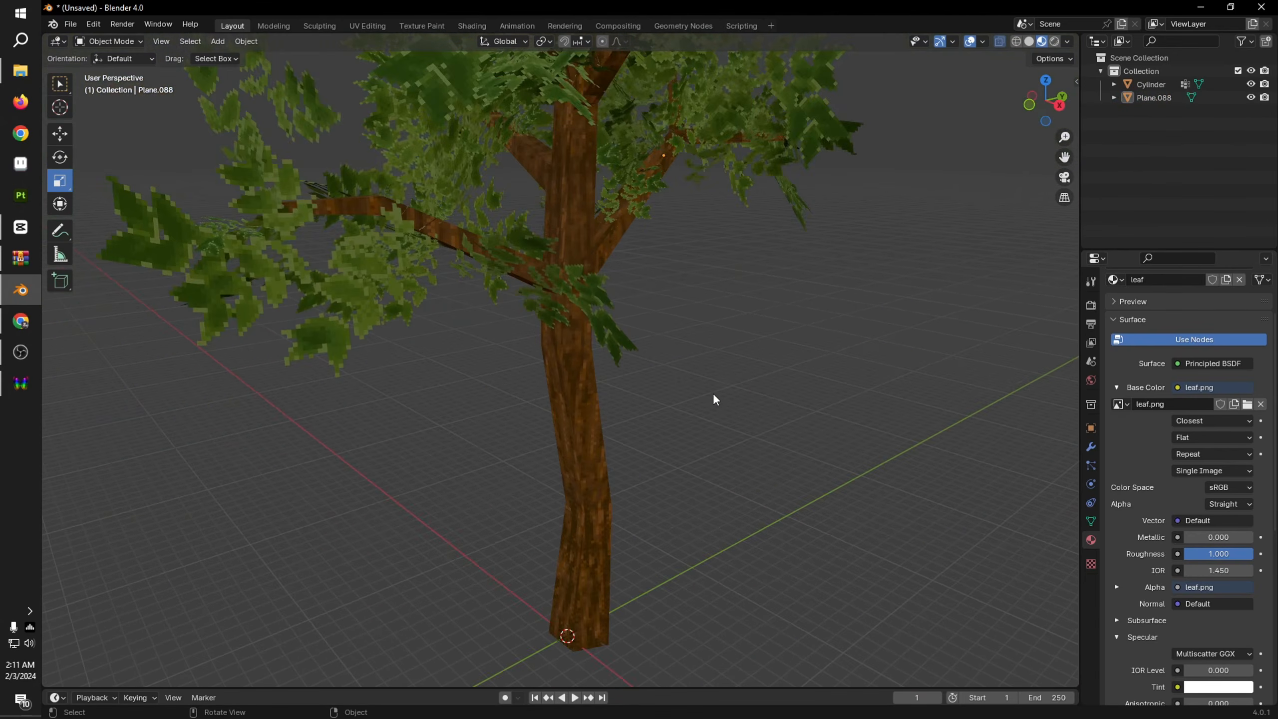
shift+middle_drag(710, 327, 741, 450)
scroll(745, 456, down, 3)
scroll(761, 420, up, 1)
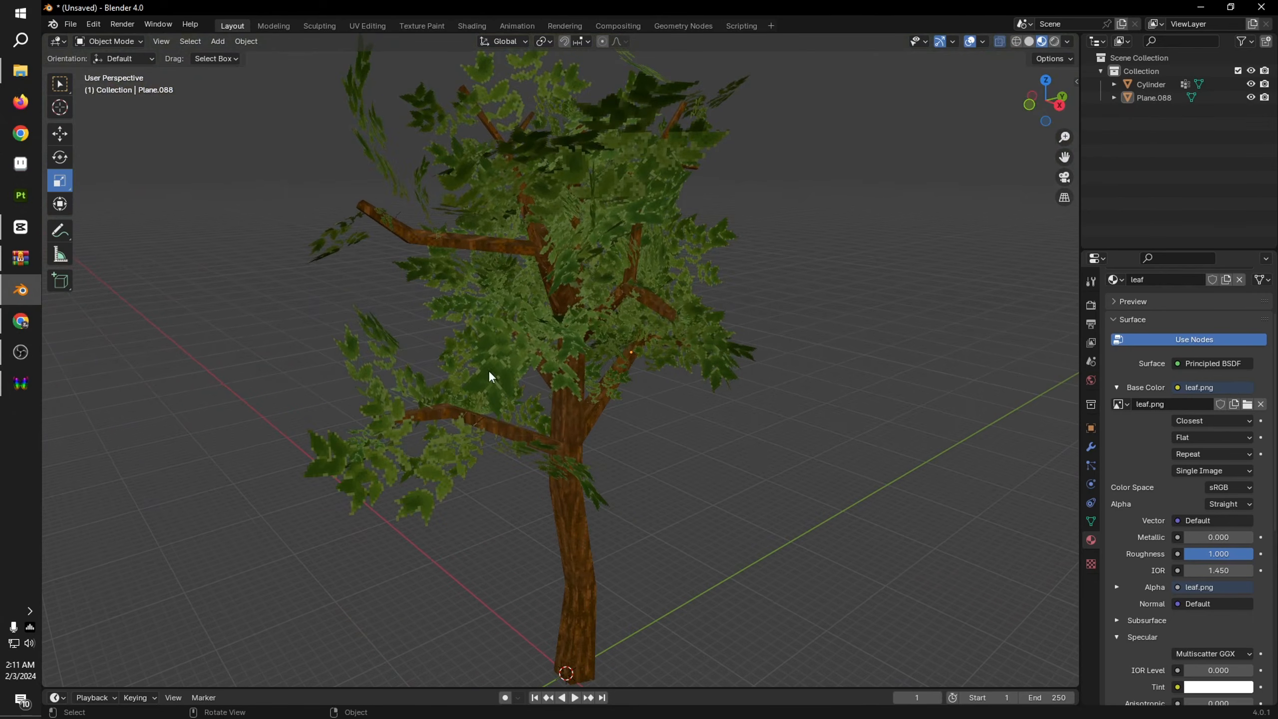
Step: Show the tree in rendered viewport shading
middle_drag(567, 237, 611, 246)
click(1054, 41)
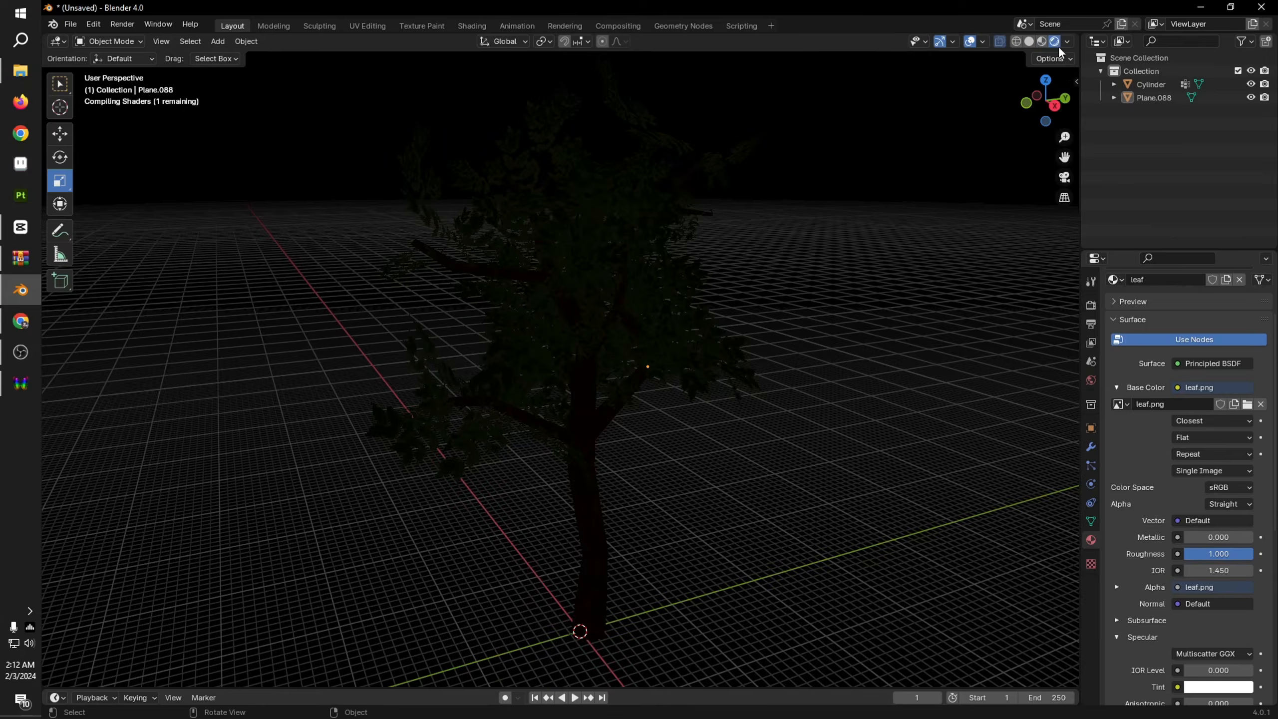